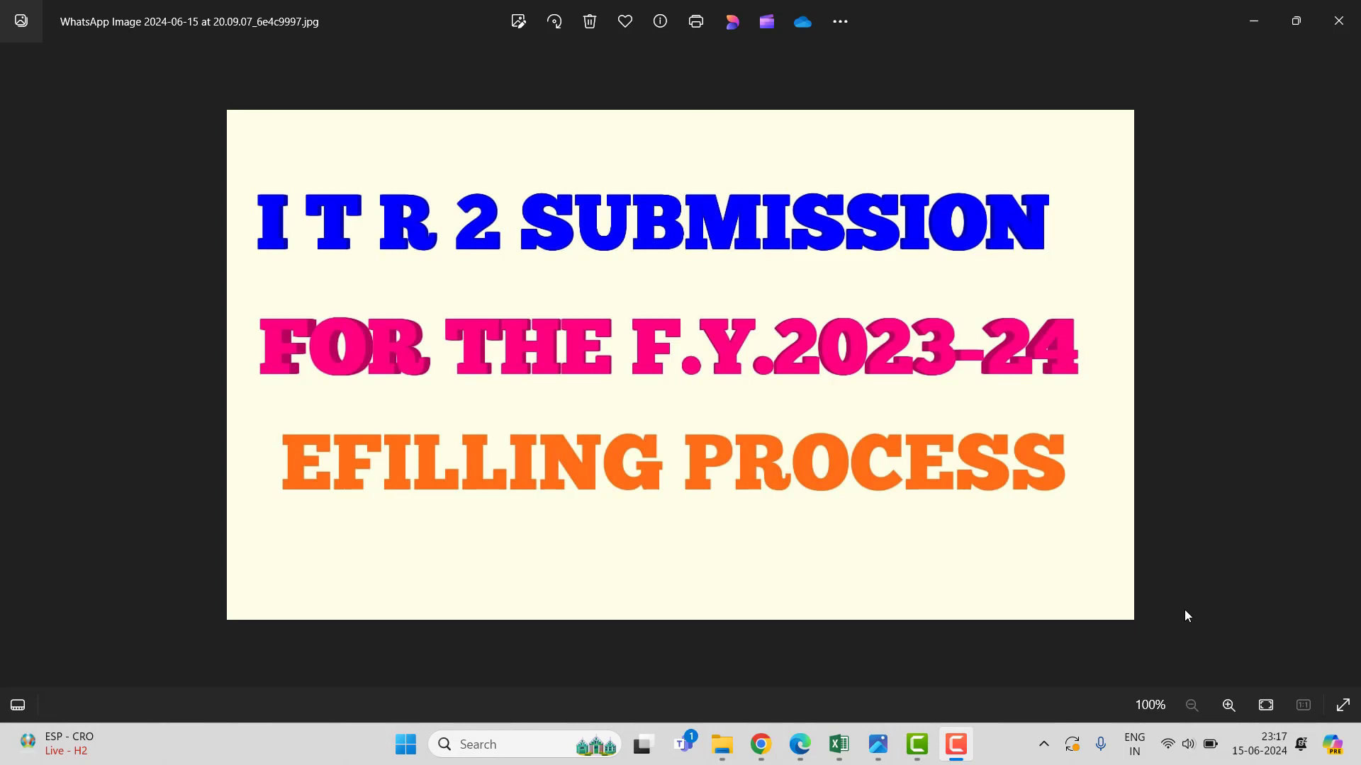
Bring the Income Tax portal forward in Chrome and start filing an income tax return.
left_click(759, 744)
left_click(599, 388)
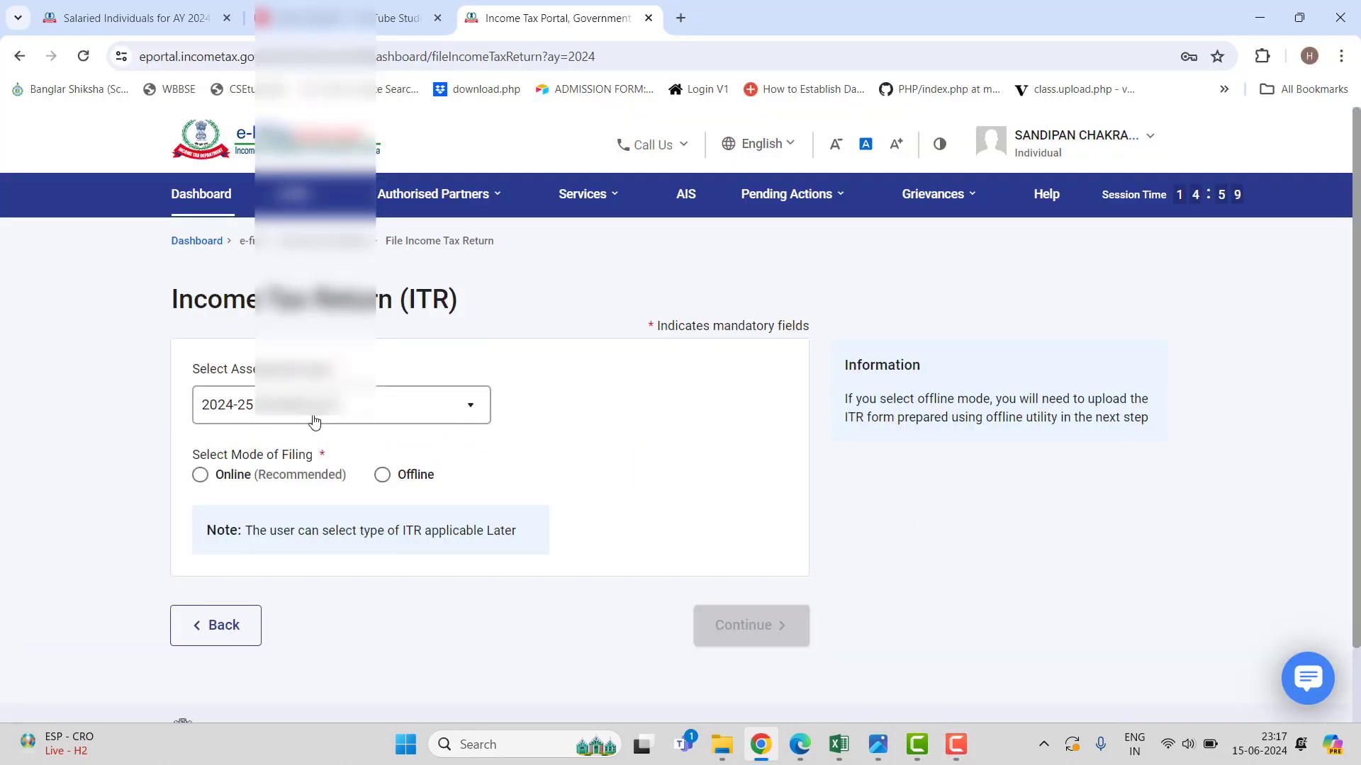
Choose assessment year 2024-25 with online filing mode and continue.
left_click(362, 414)
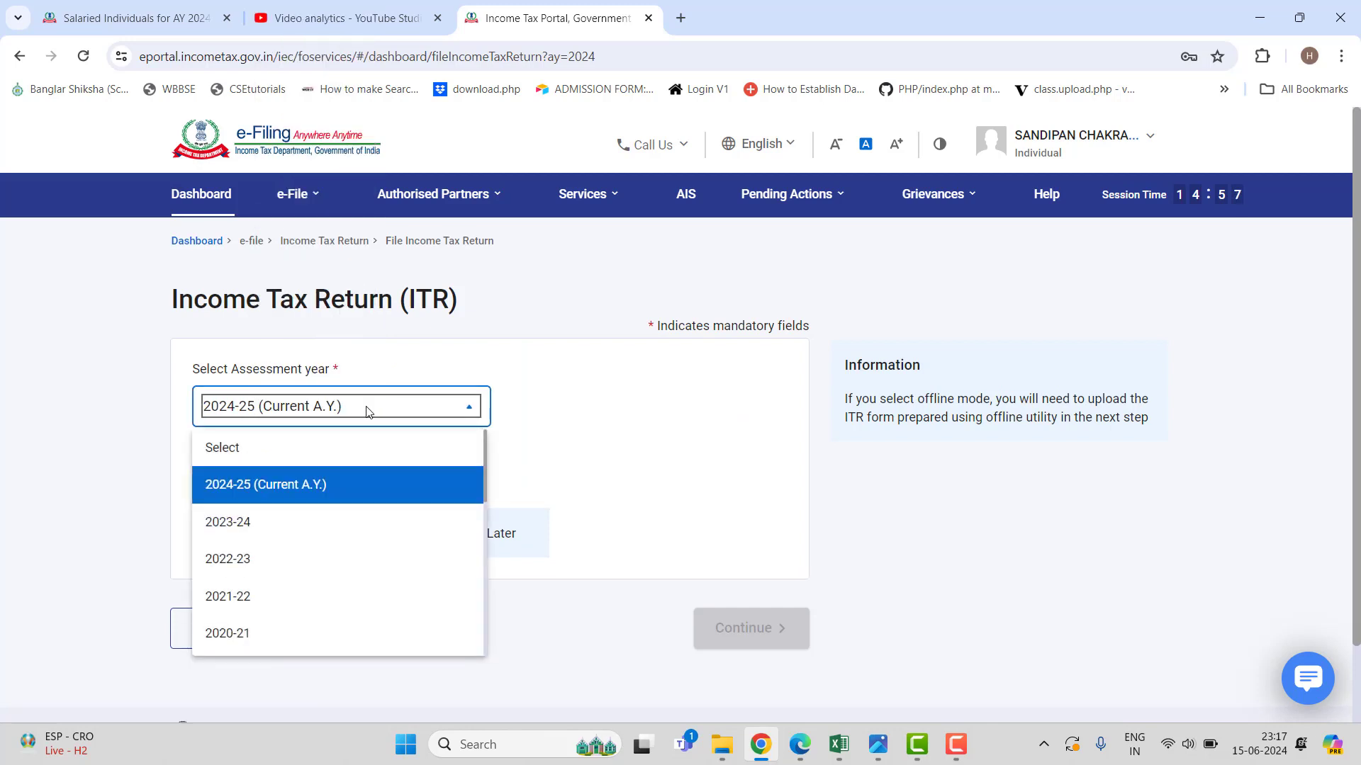
left_click(266, 484)
left_click(200, 477)
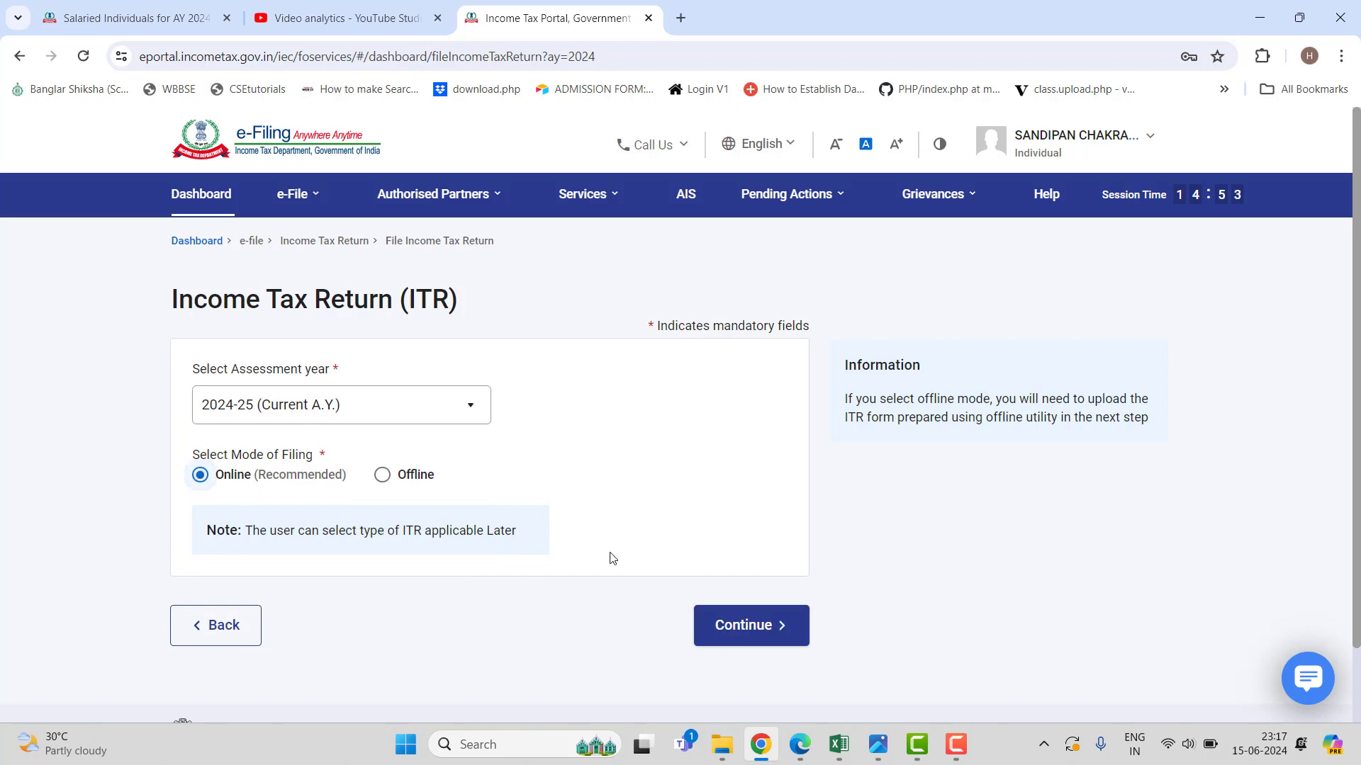
left_click(780, 625)
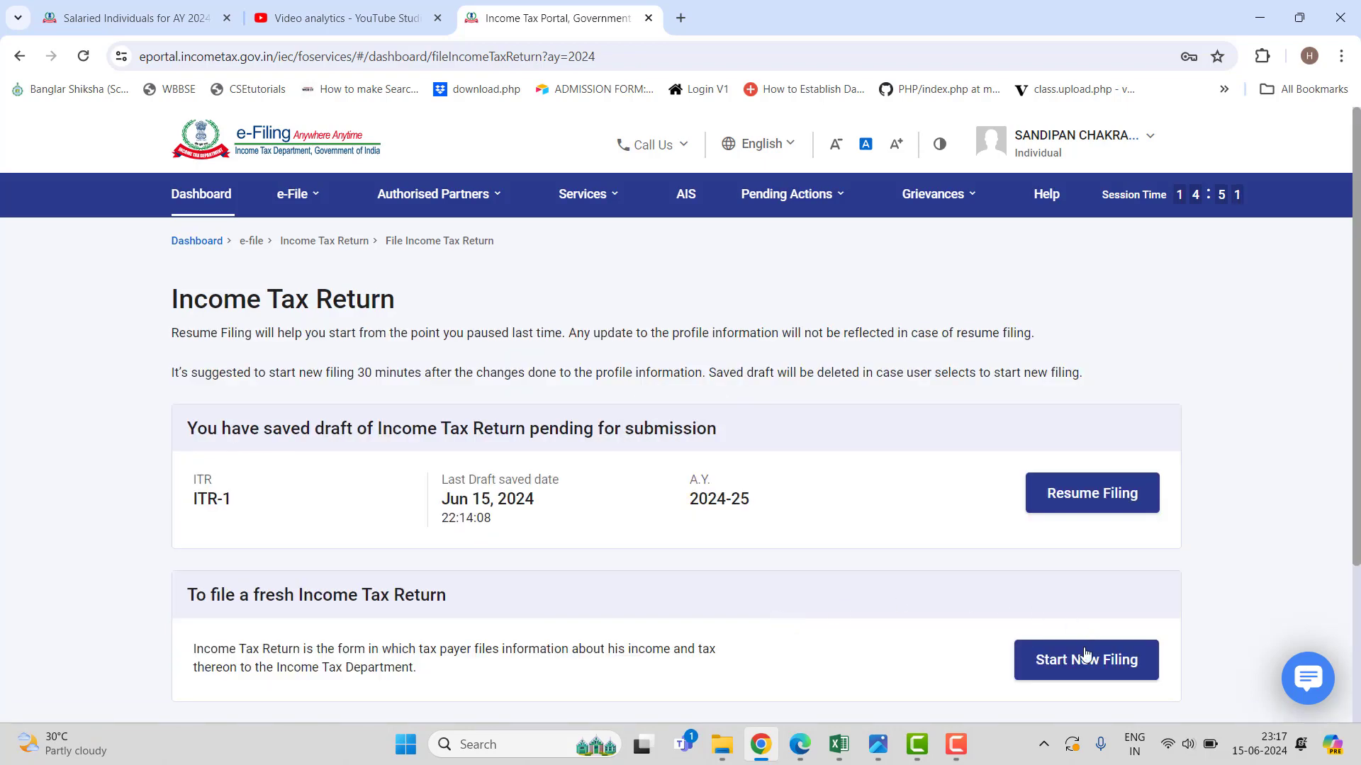
Start a new filing as an Individual using the ITR-2 form.
left_click(1084, 658)
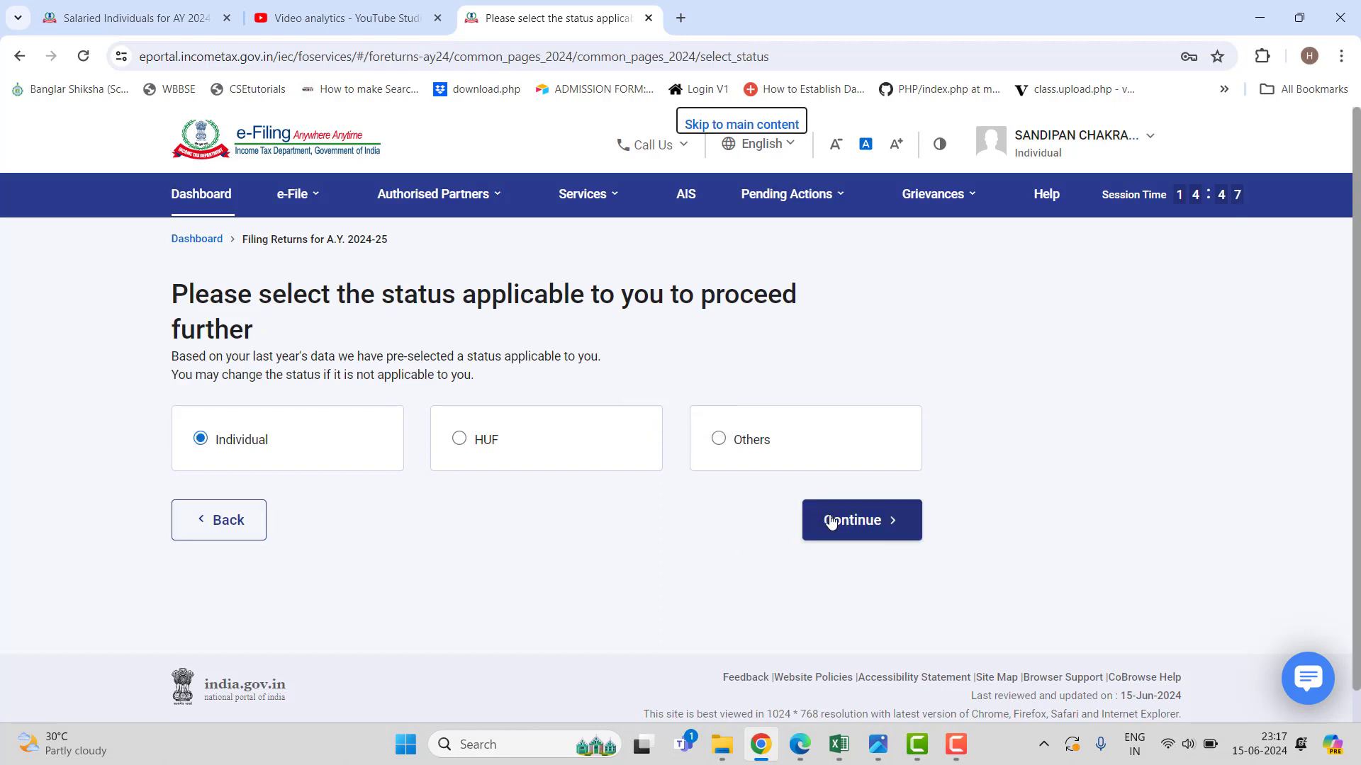
left_click(831, 521)
left_click(755, 471)
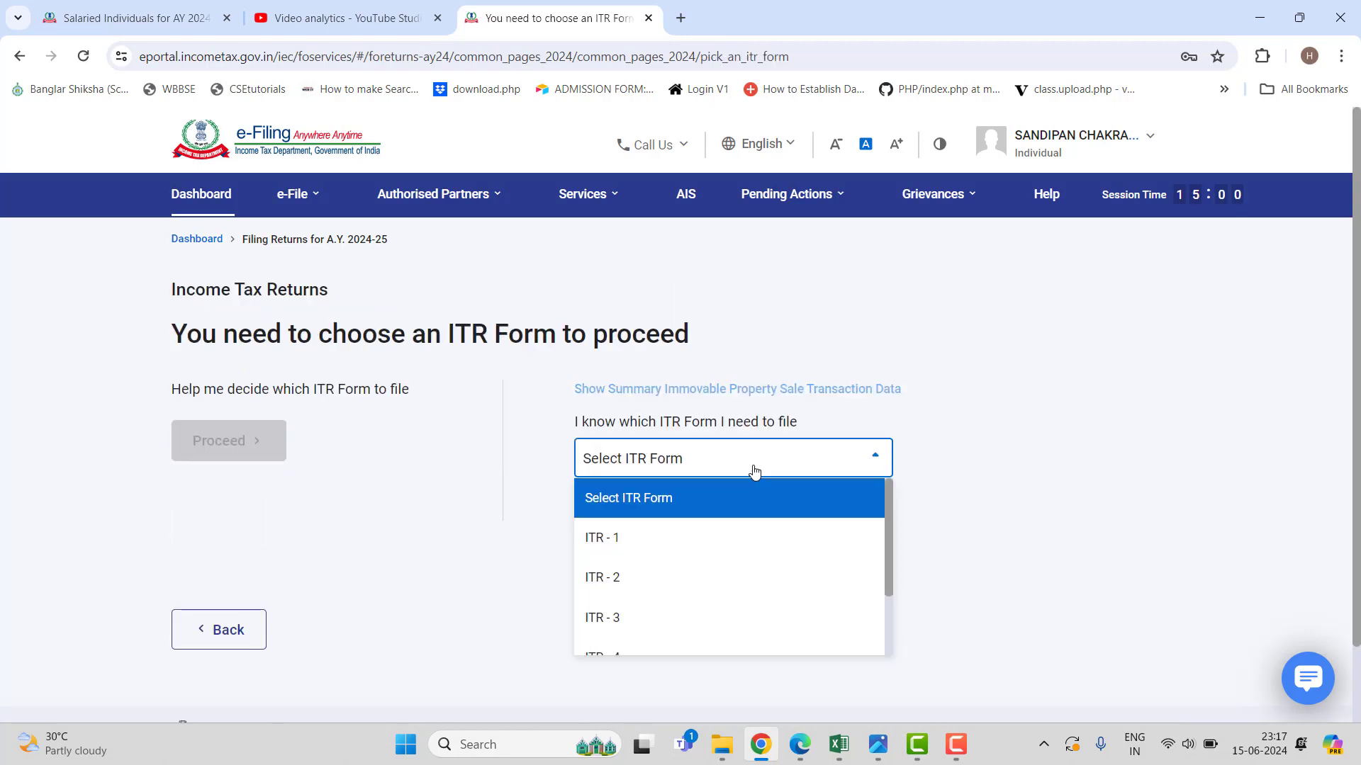
left_click(692, 577)
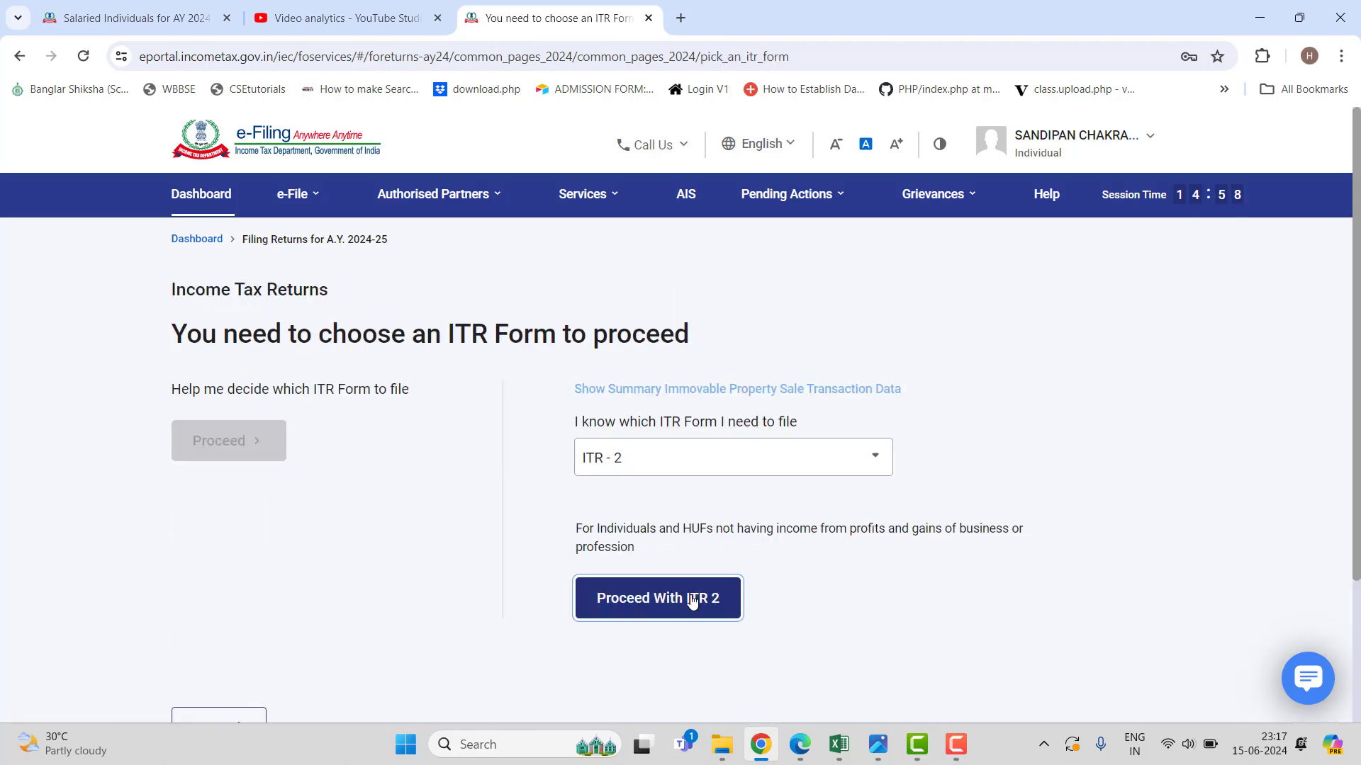
left_click(692, 599)
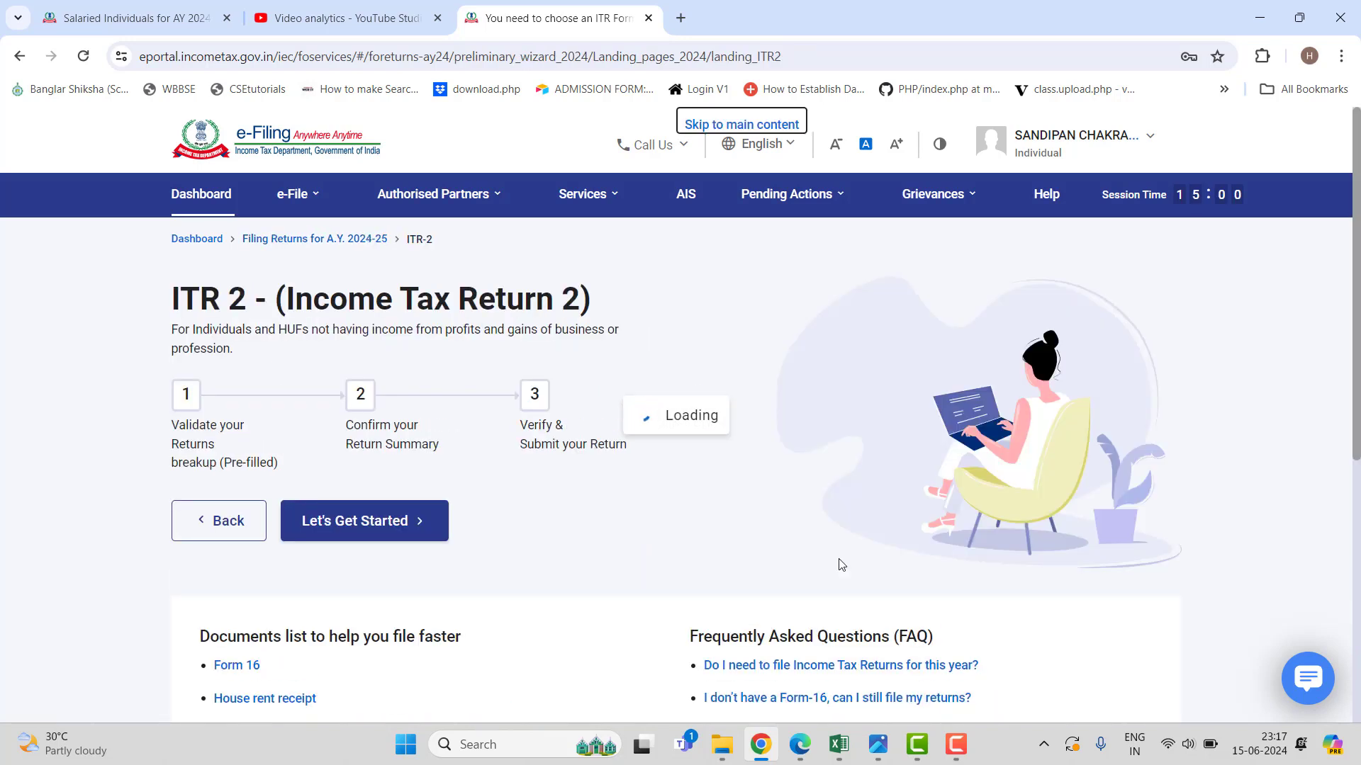
Begin the ITR-2 return, citing taxable income above the basic exemption limit as the reason.
left_click(400, 522)
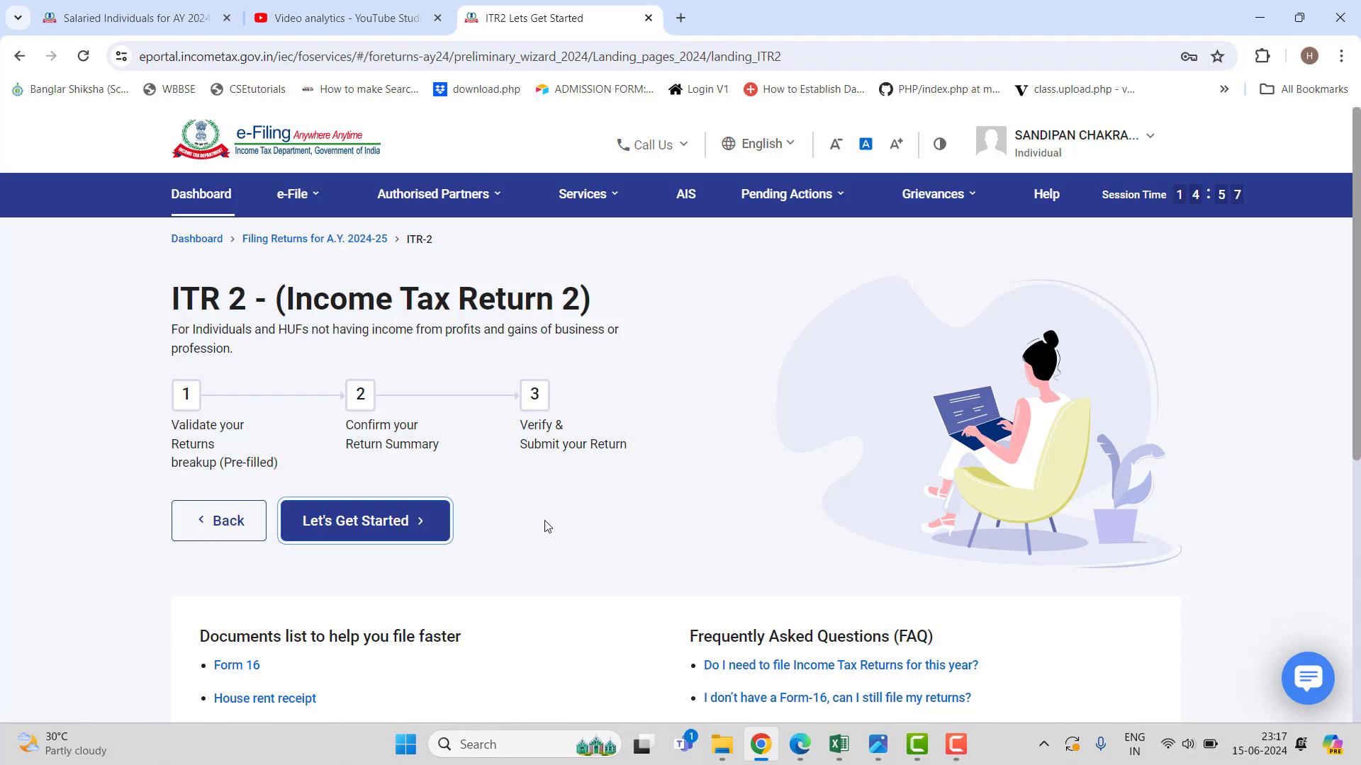
scroll(546, 526, "down", 3)
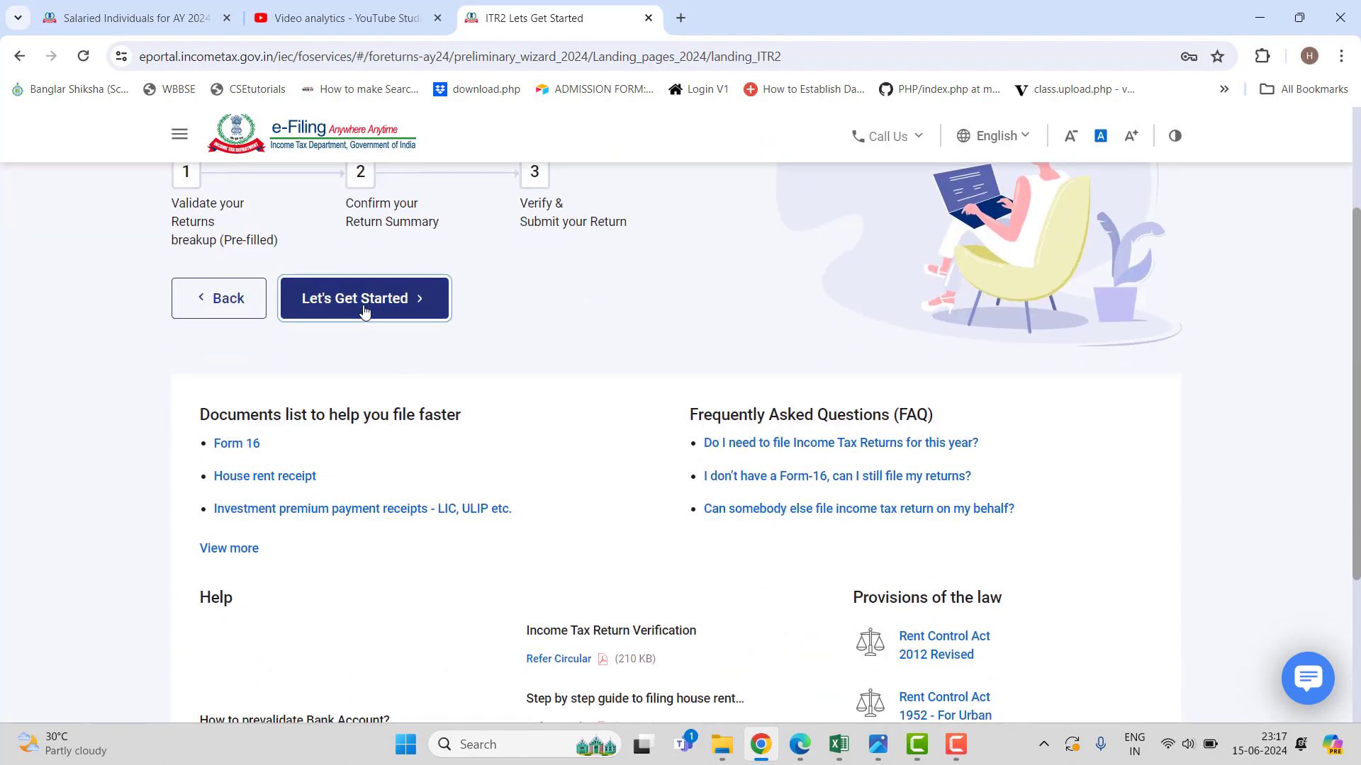
left_click(364, 312)
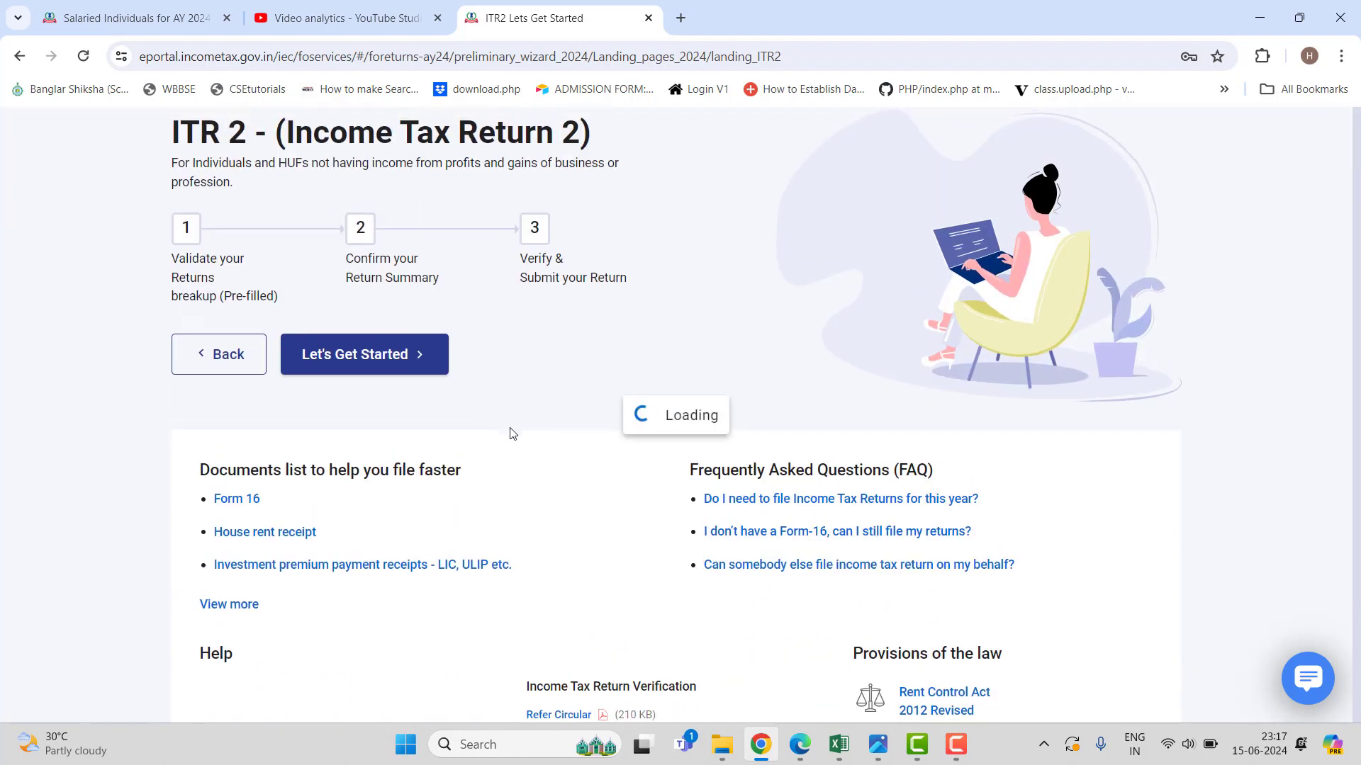
left_click(956, 750)
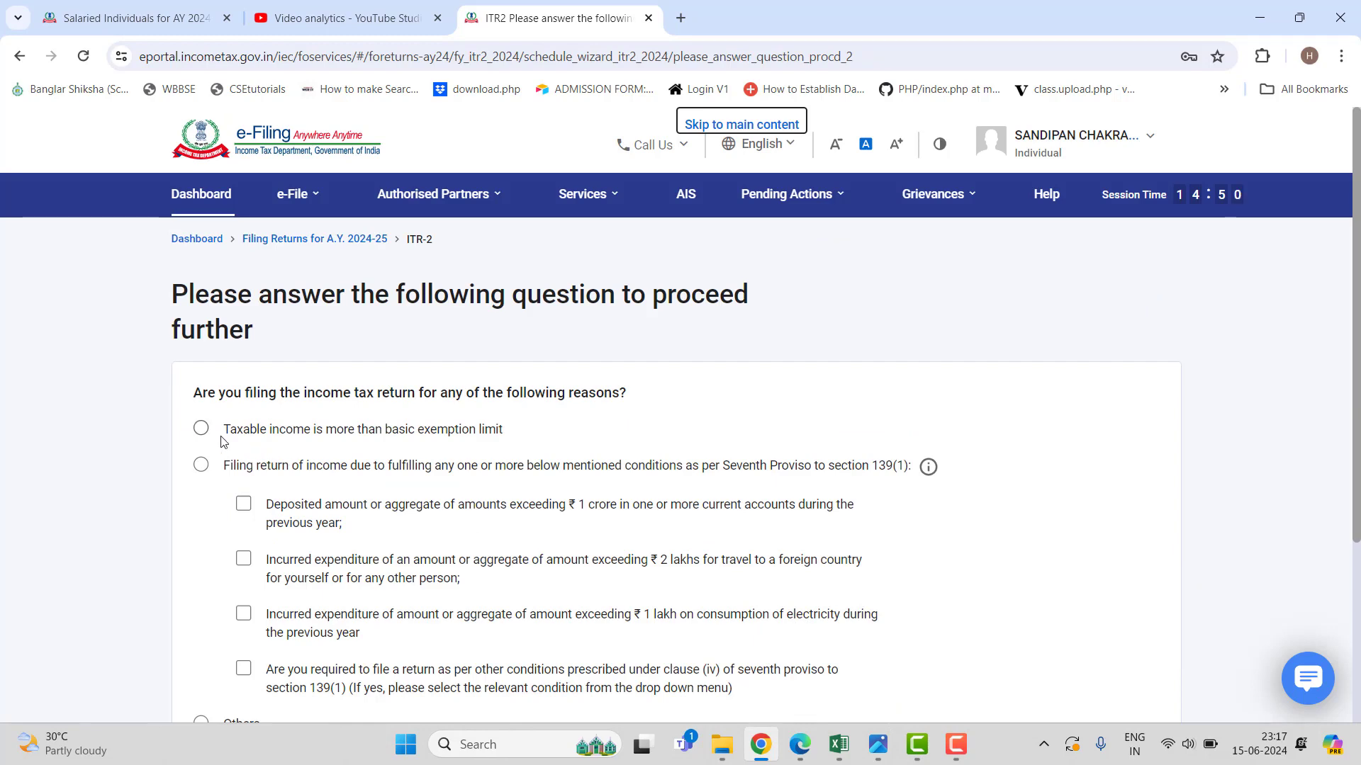
left_click(201, 429)
scroll(943, 570, "down", 3)
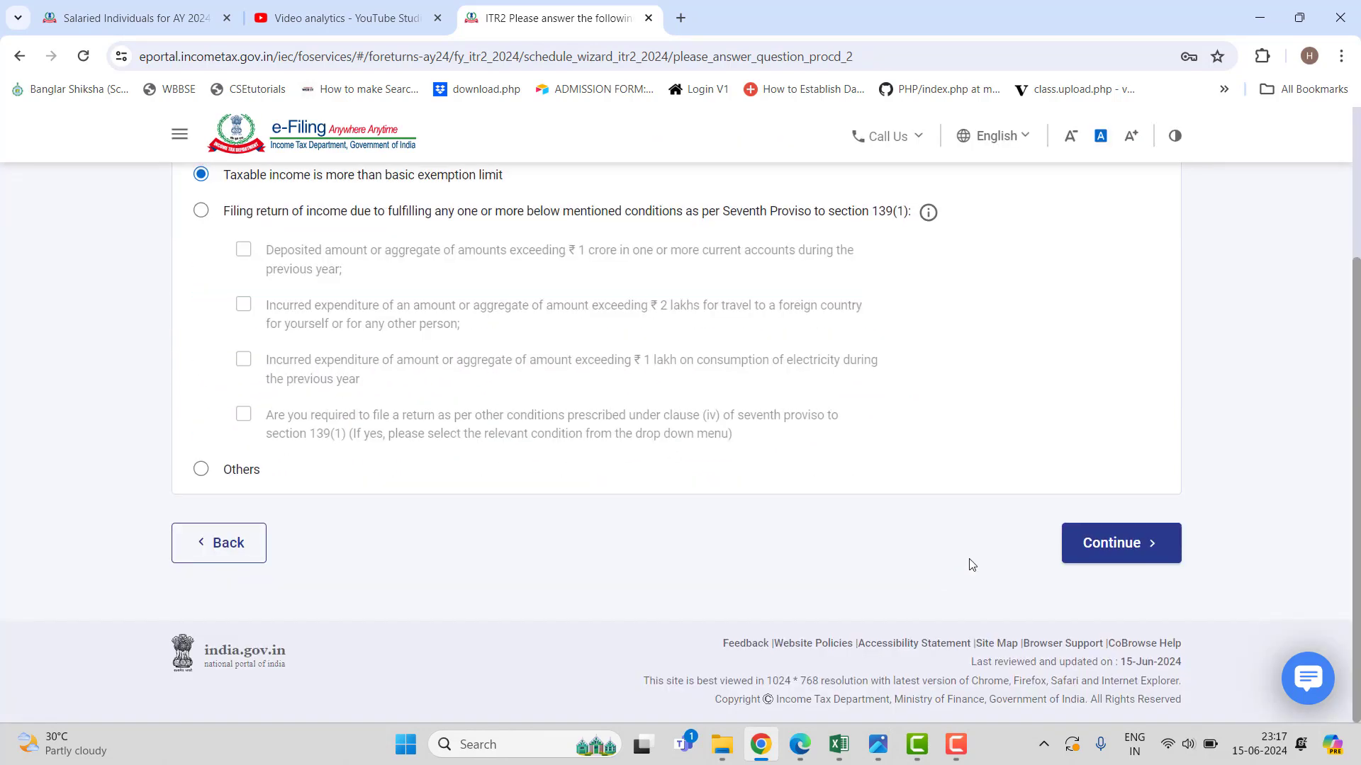
left_click(1094, 549)
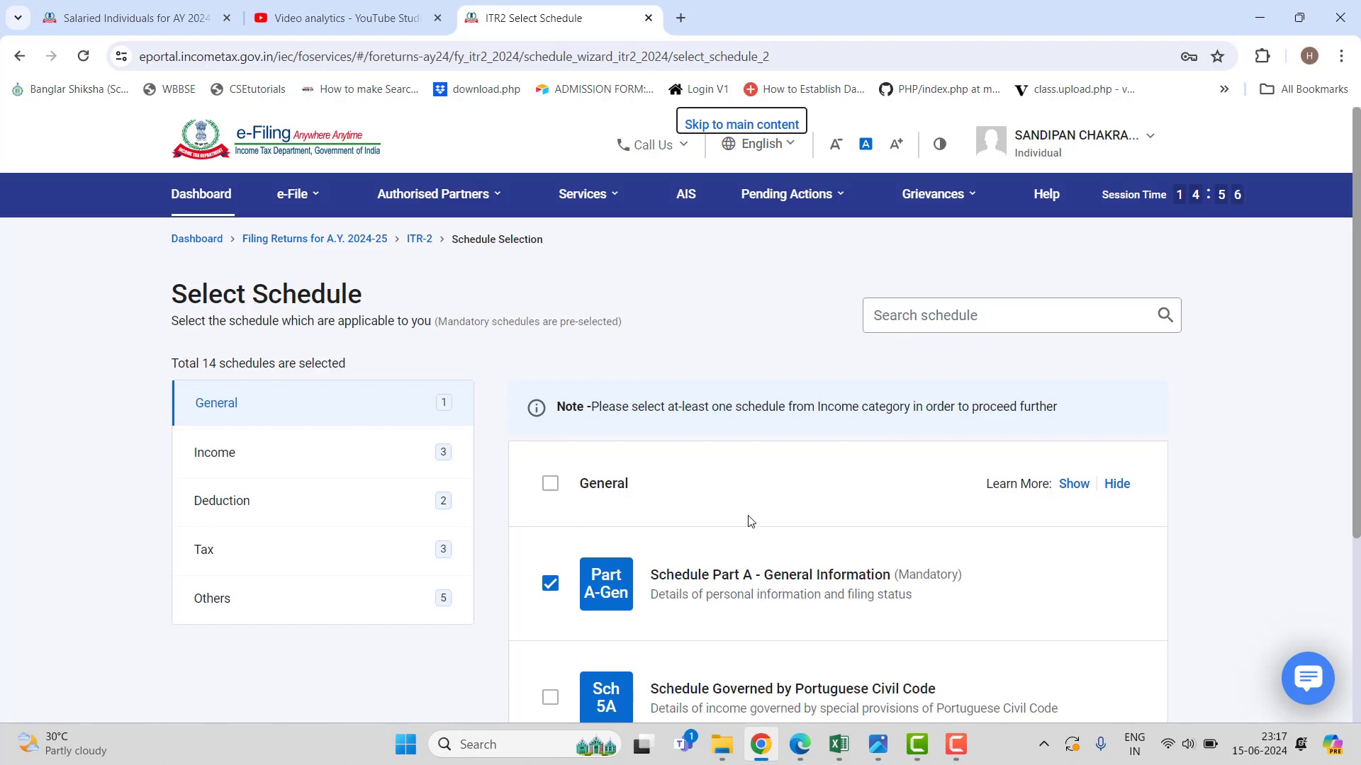
Add Schedule House Property, Schedule Capital Gains and Schedule 112A to the income schedules.
left_click(382, 454)
scroll(1014, 538, "down", 3)
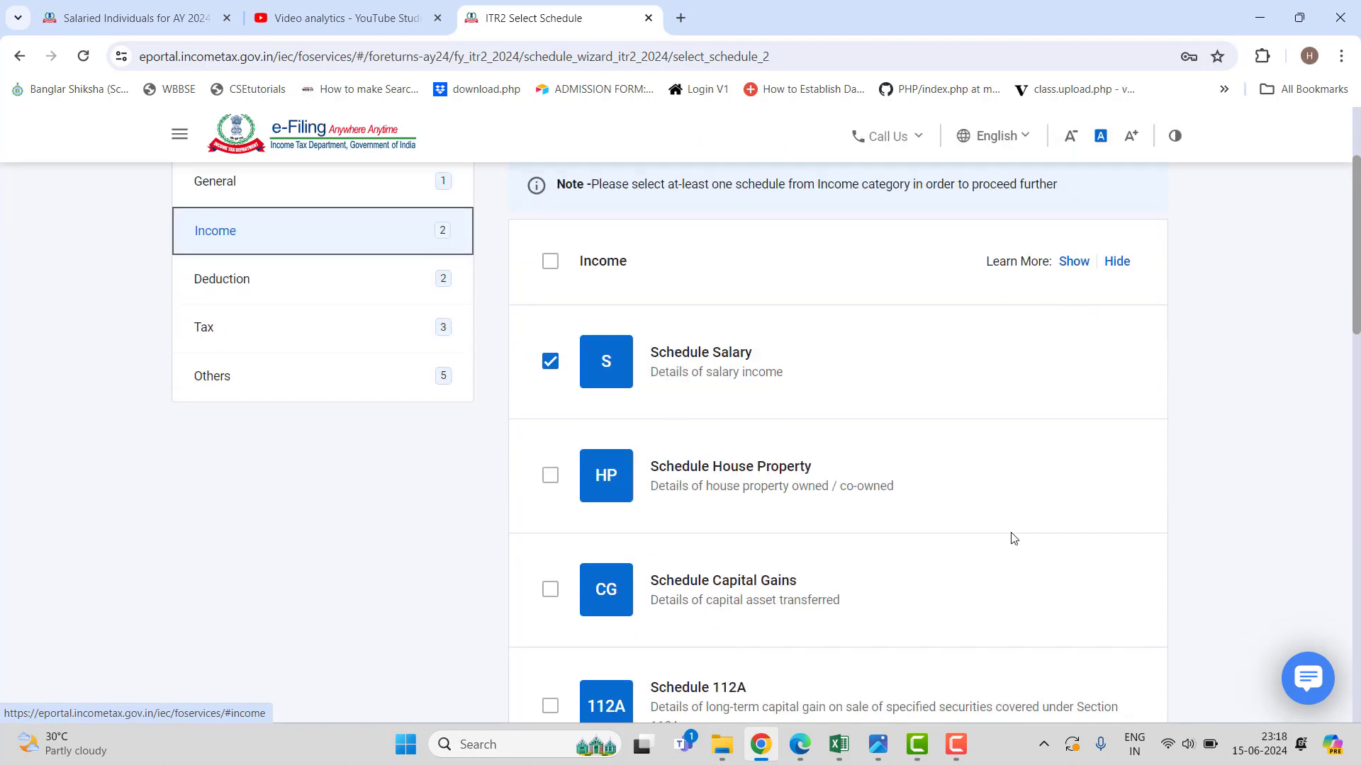
scroll(1014, 539, "down", 1)
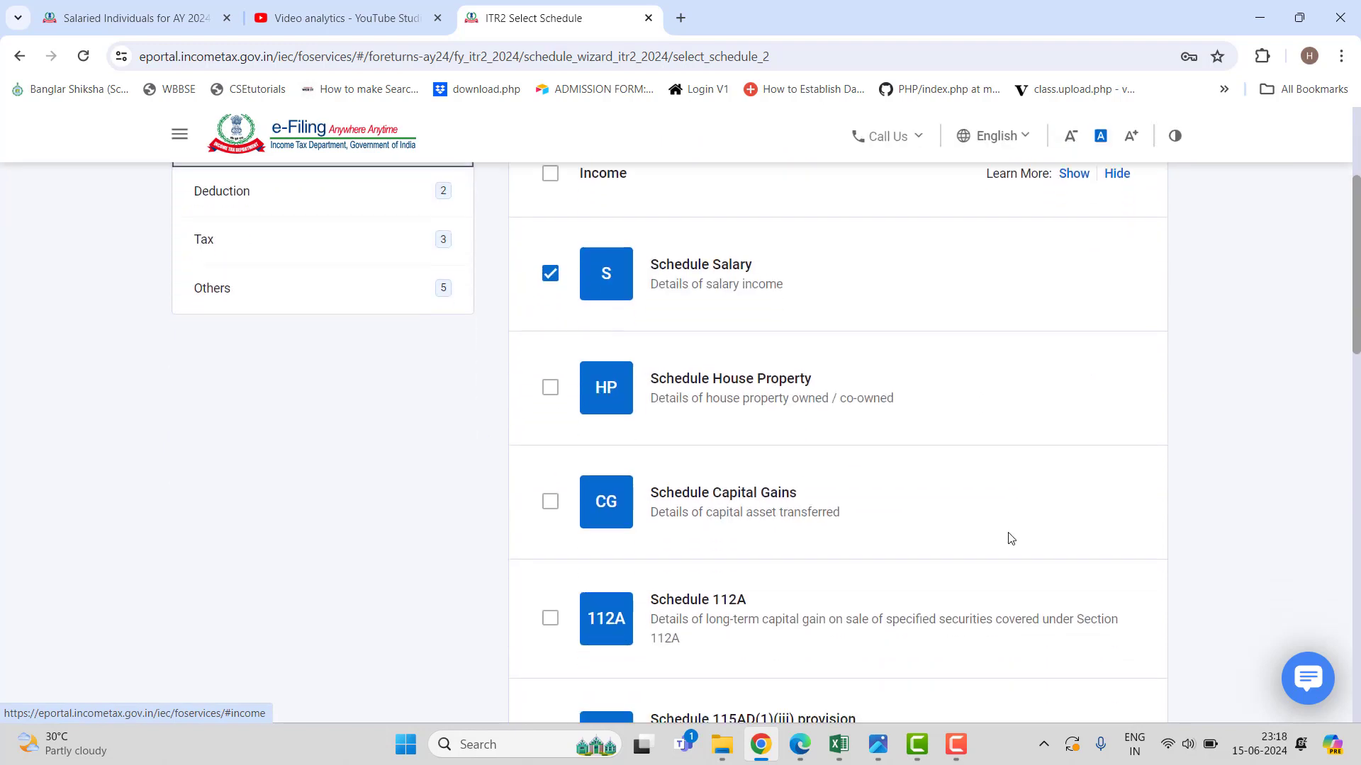
left_click(551, 389)
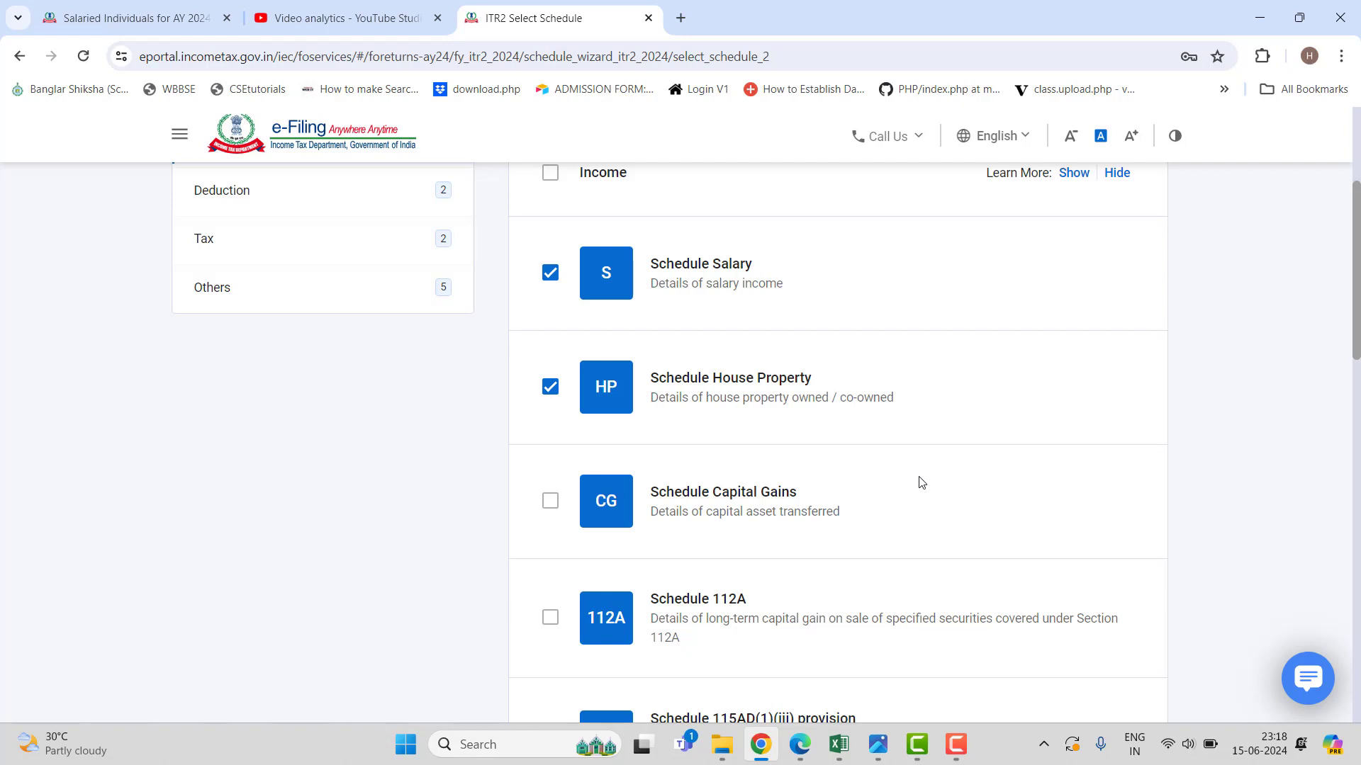
left_click(551, 502)
scroll(1008, 528, "down", 1)
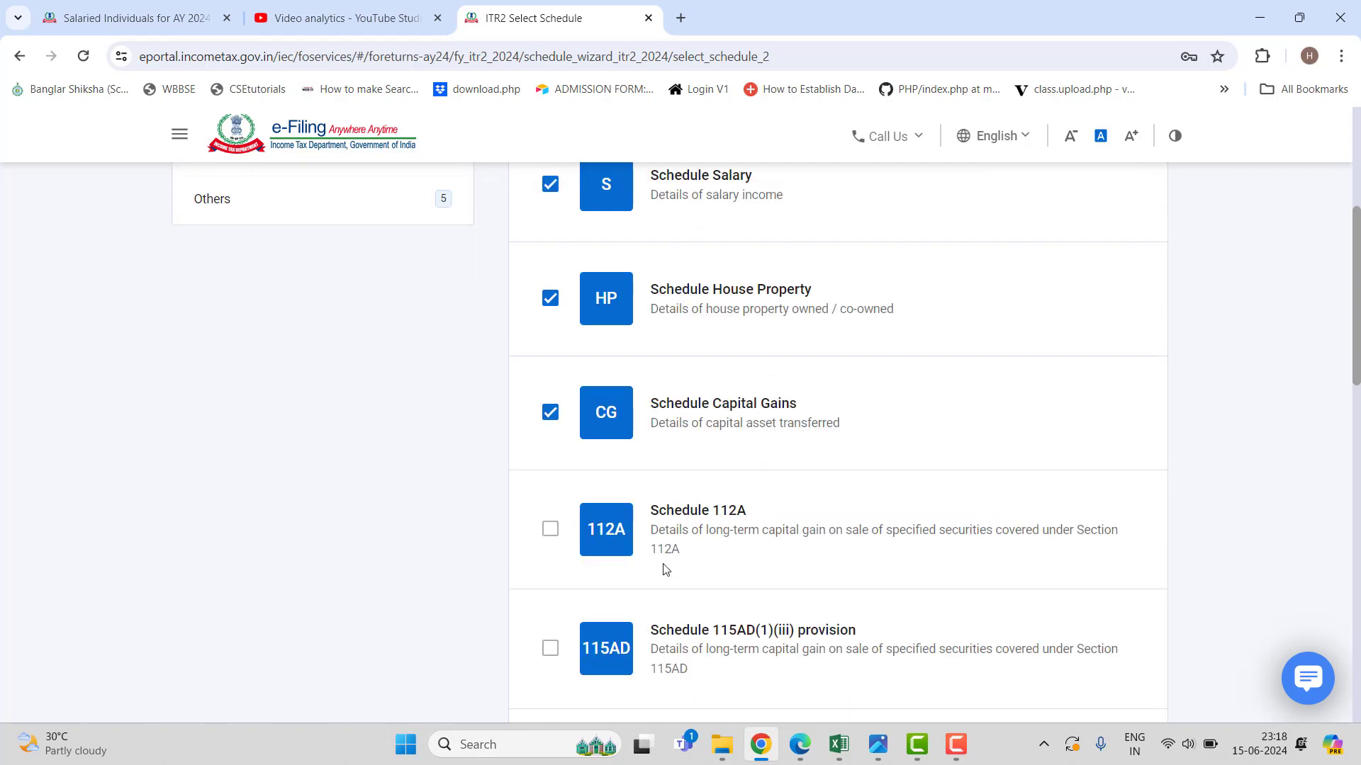
left_click(550, 533)
scroll(902, 528, "down", 2)
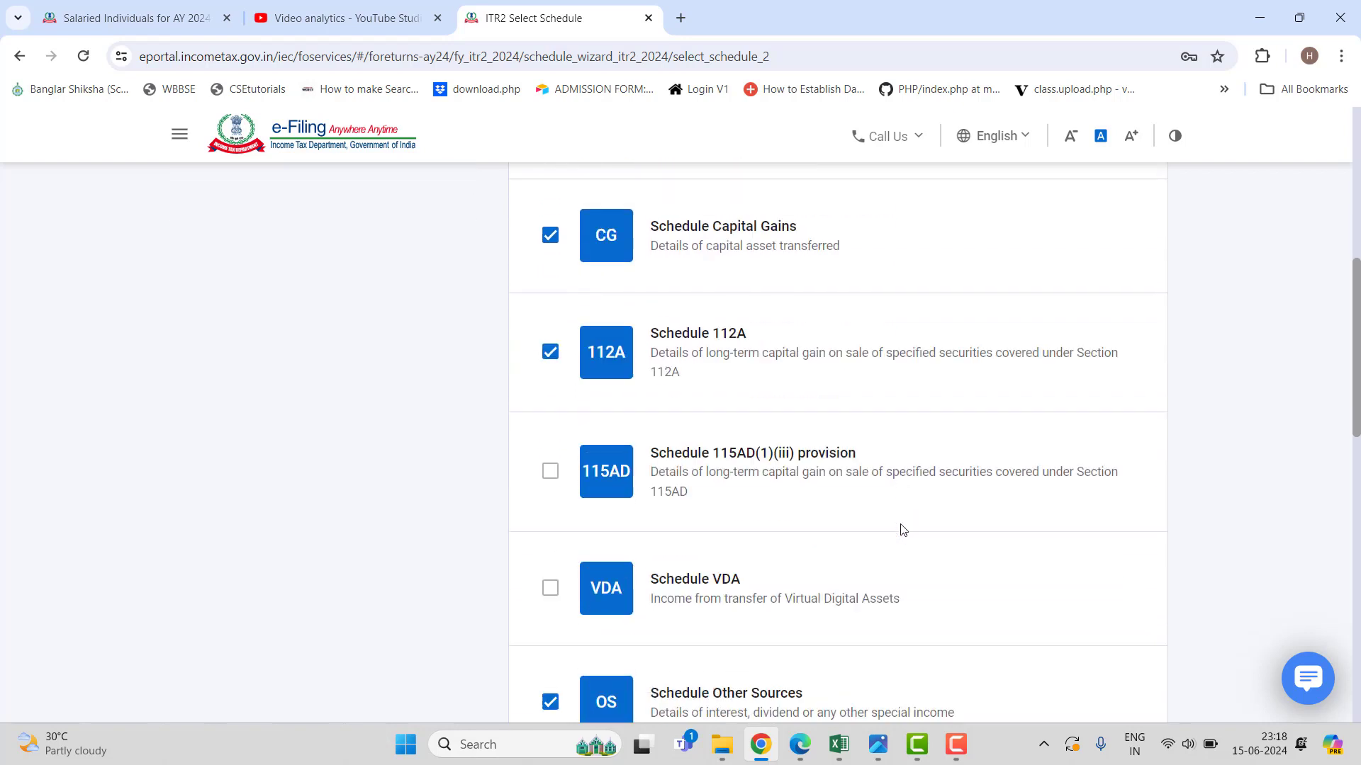
scroll(902, 529, "down", 1)
scroll(902, 529, "down", 1)
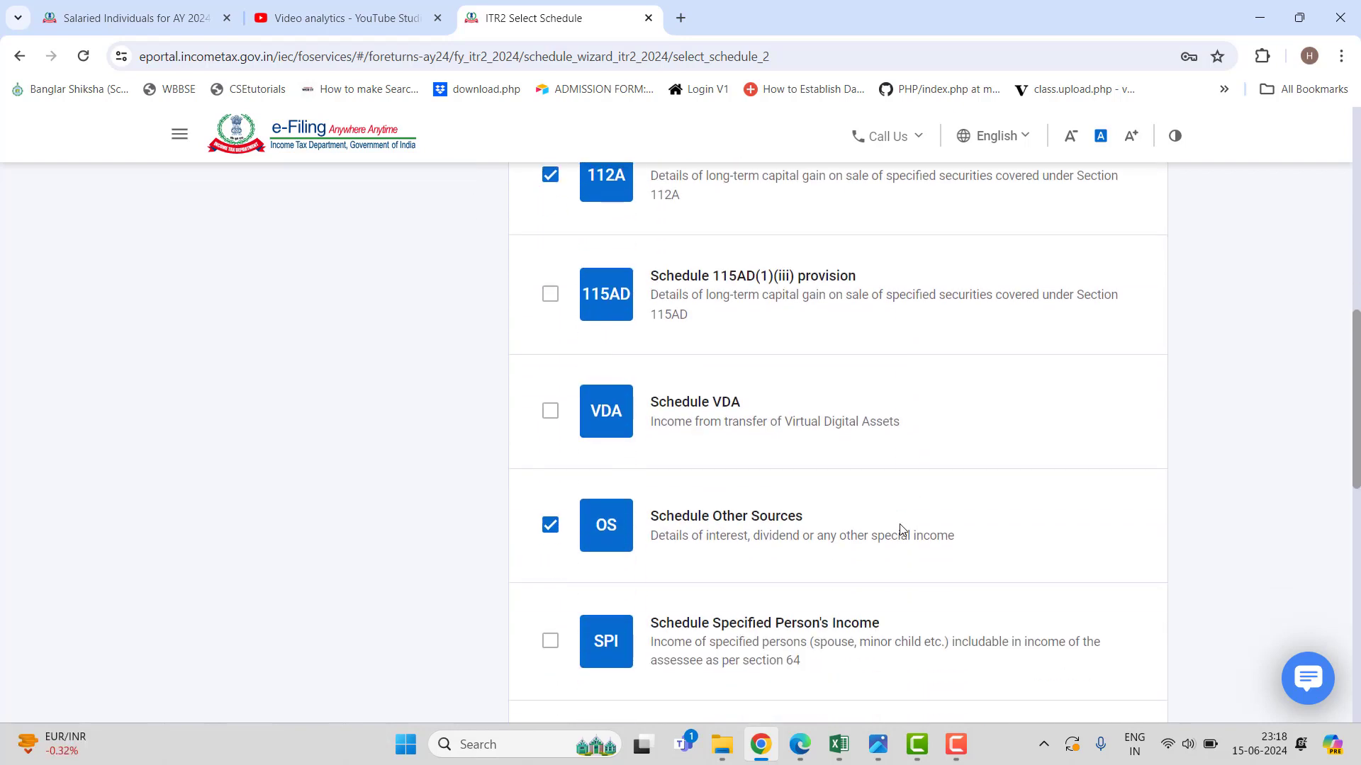
scroll(902, 529, "down", 1)
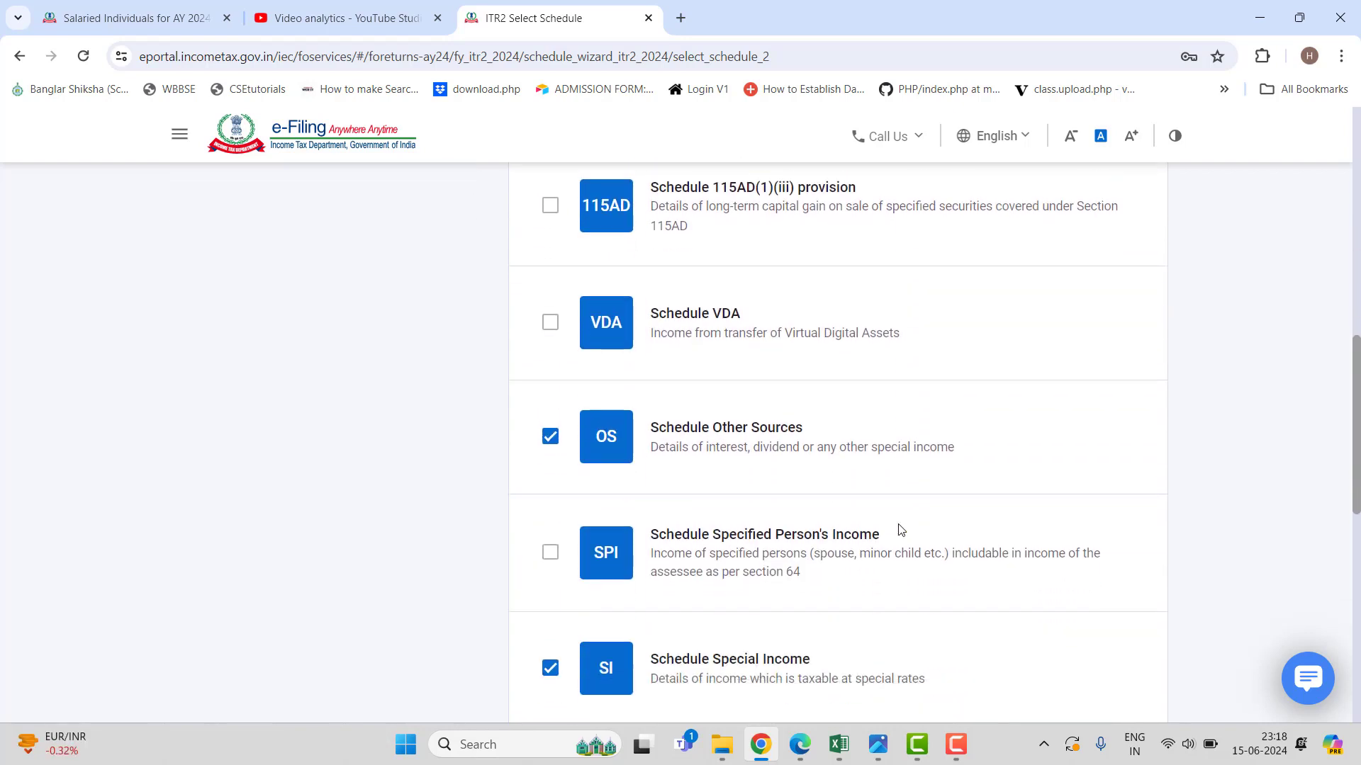
scroll(902, 530, "down", 1)
scroll(901, 530, "down", 1)
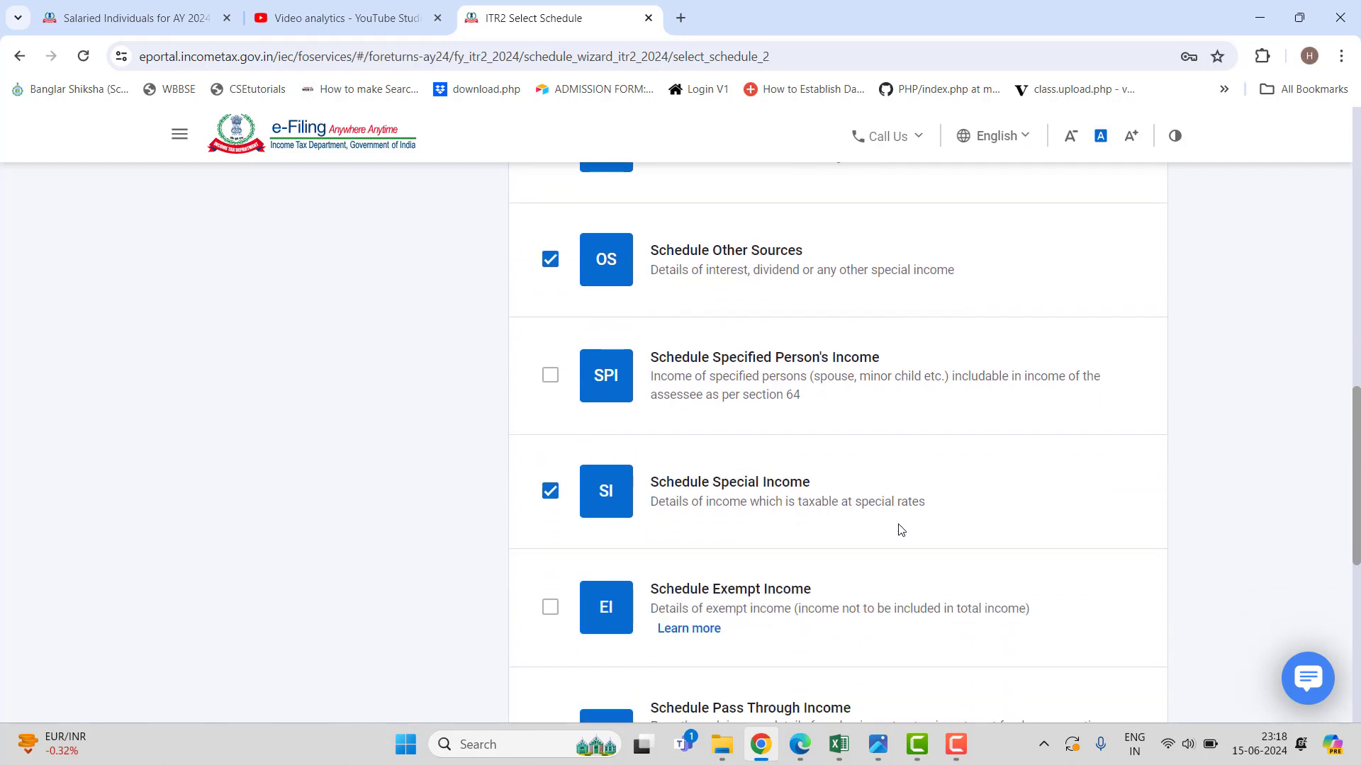
scroll(901, 529, "down", 4)
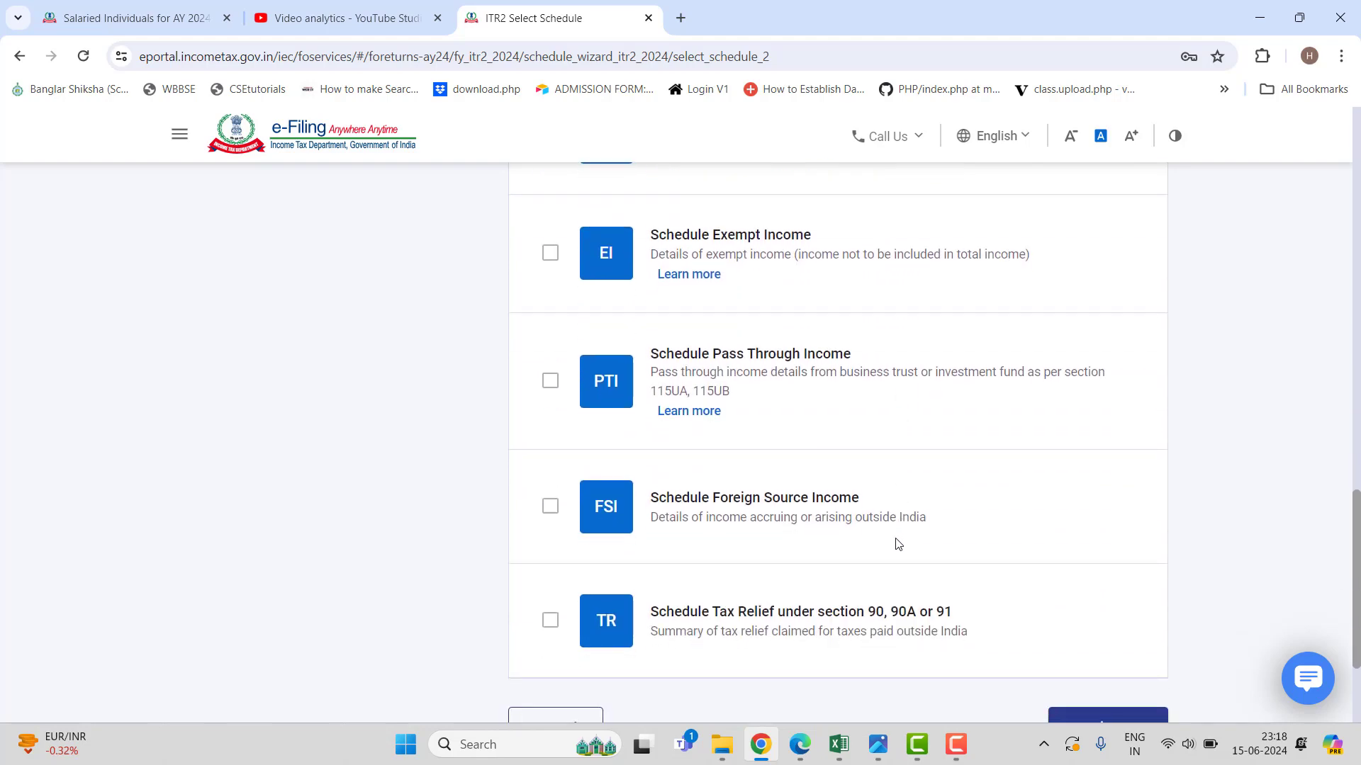
scroll(900, 529, "down", 2)
scroll(901, 524, "up", 15)
scroll(899, 517, "up", 5)
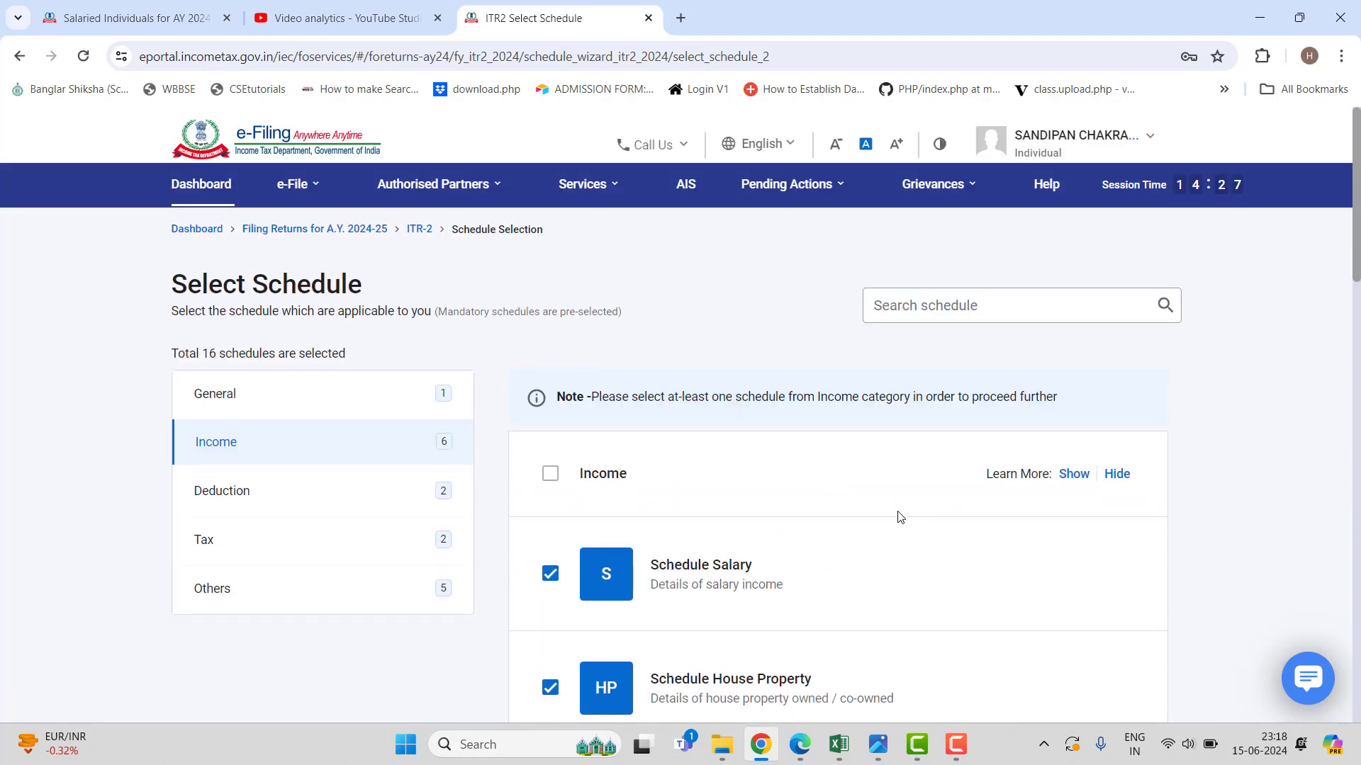
Review the deduction and tax schedules, then submit the 16 selected ITR-2 schedules.
left_click(309, 516)
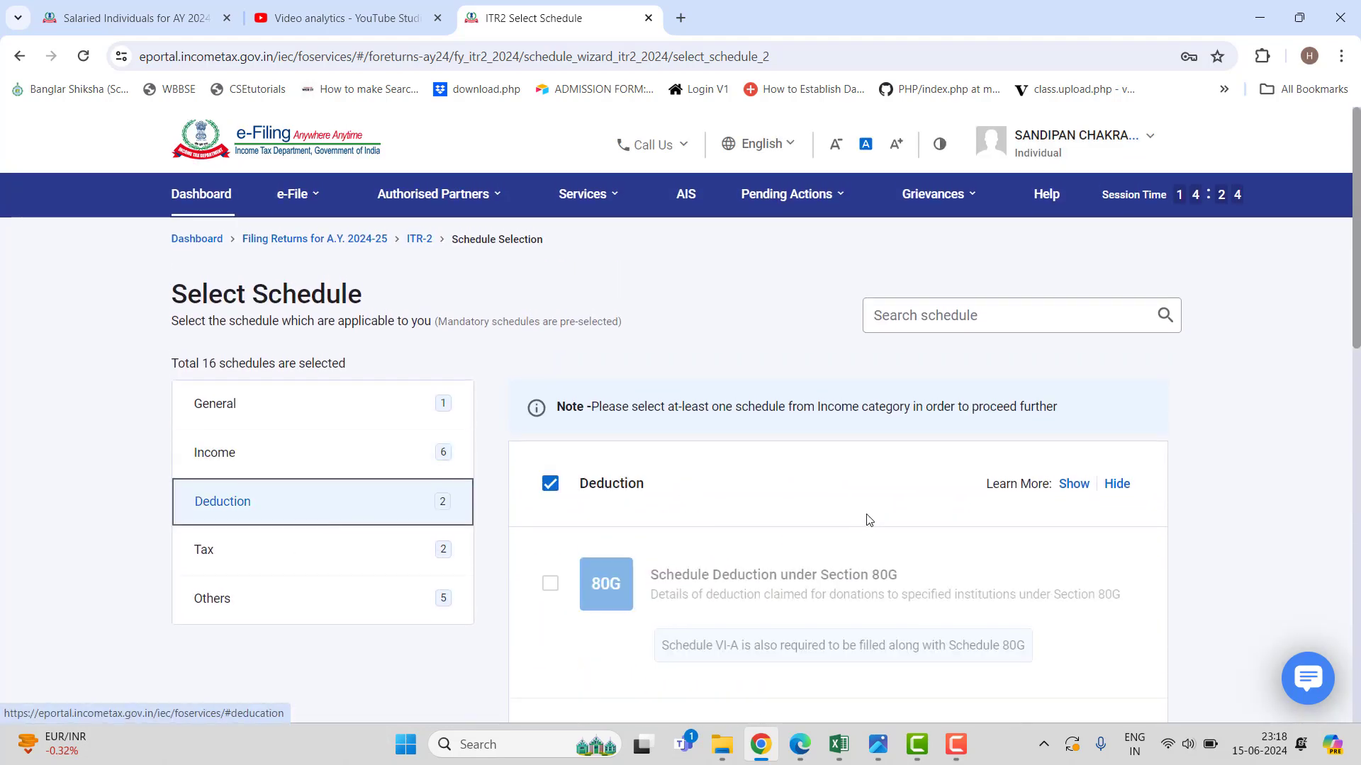
scroll(868, 520, "down", 3)
scroll(865, 524, "down", 2)
scroll(863, 524, "down", 4)
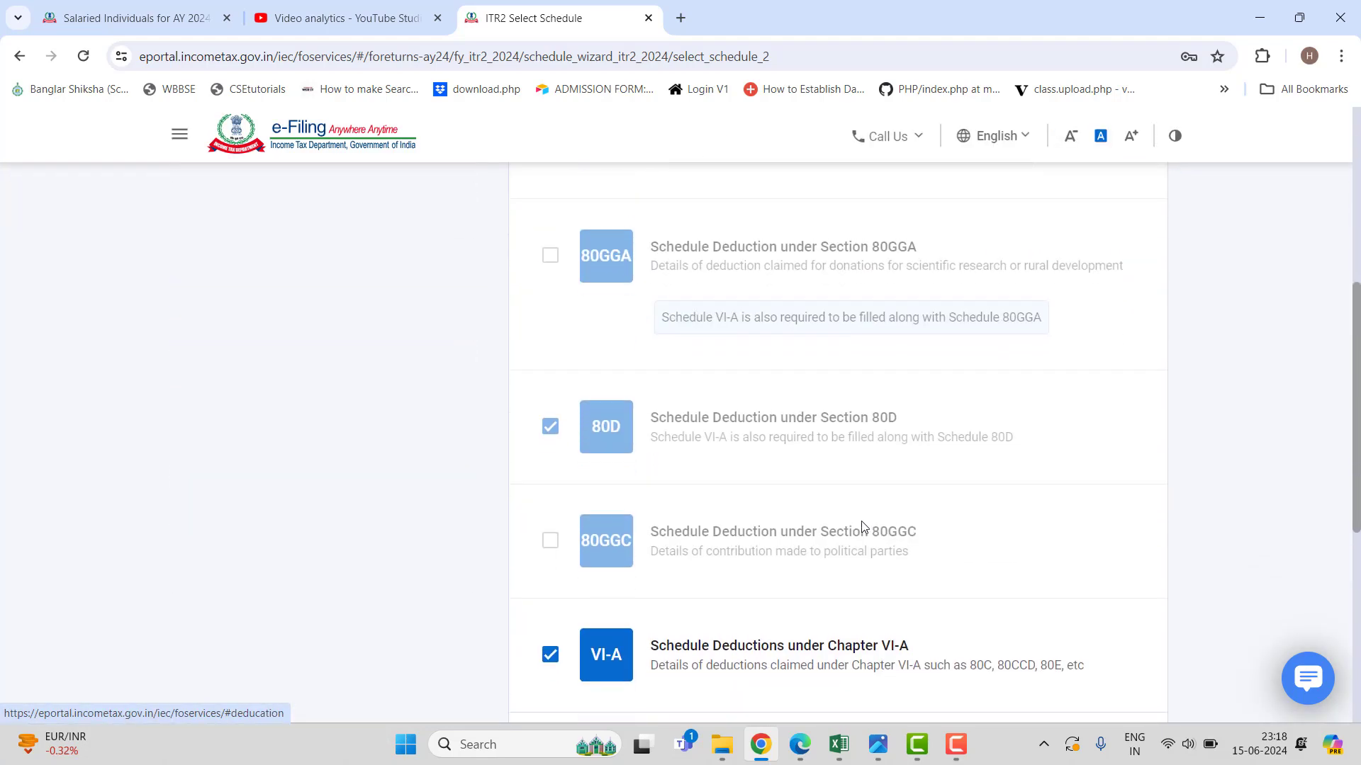
scroll(863, 526, "down", 3)
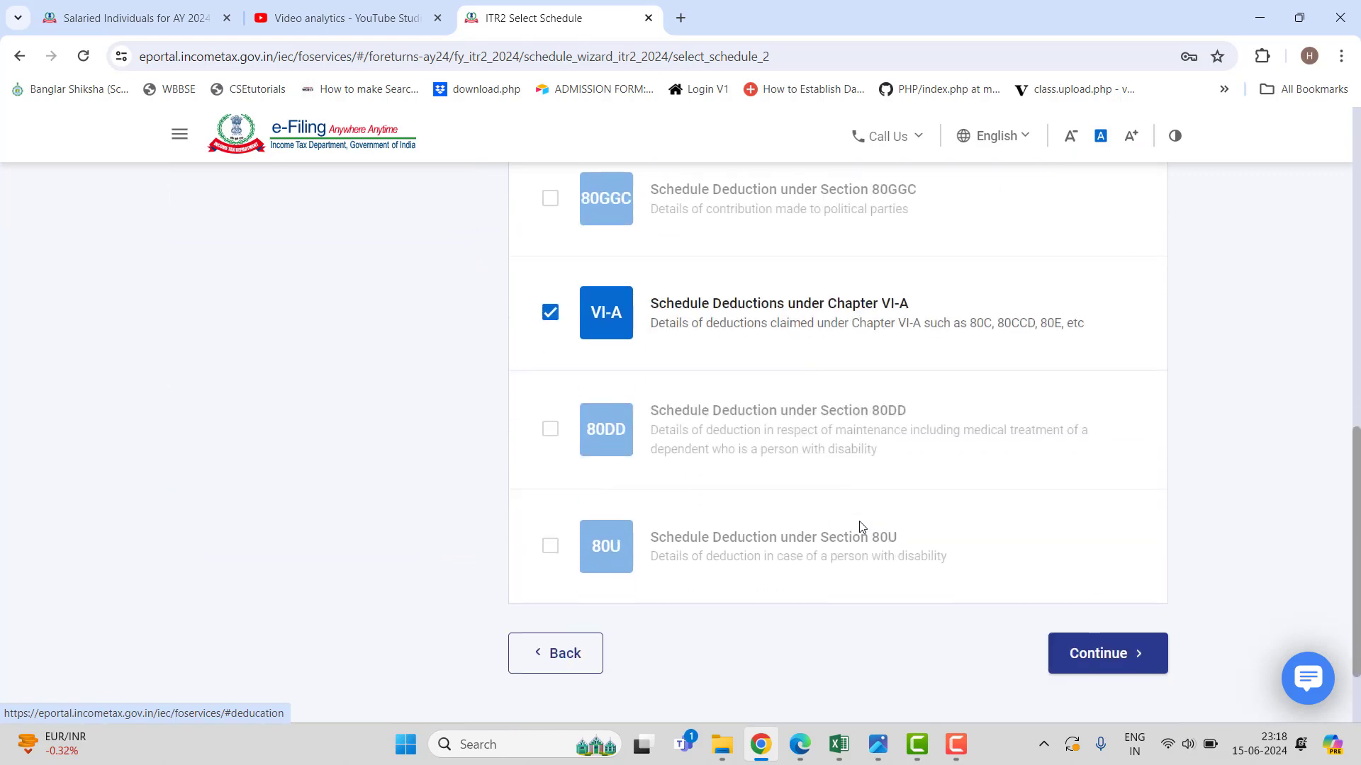
scroll(859, 526, "up", 9)
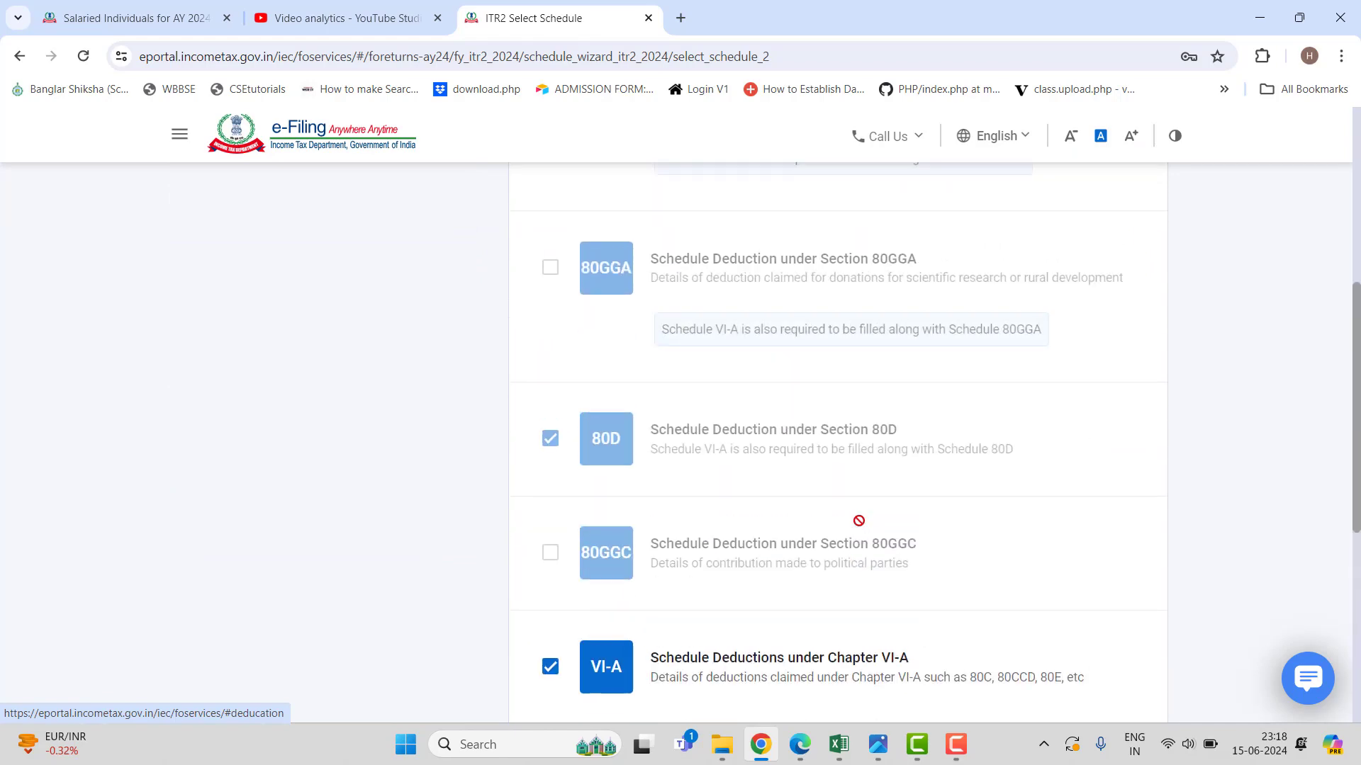
scroll(859, 525, "up", 3)
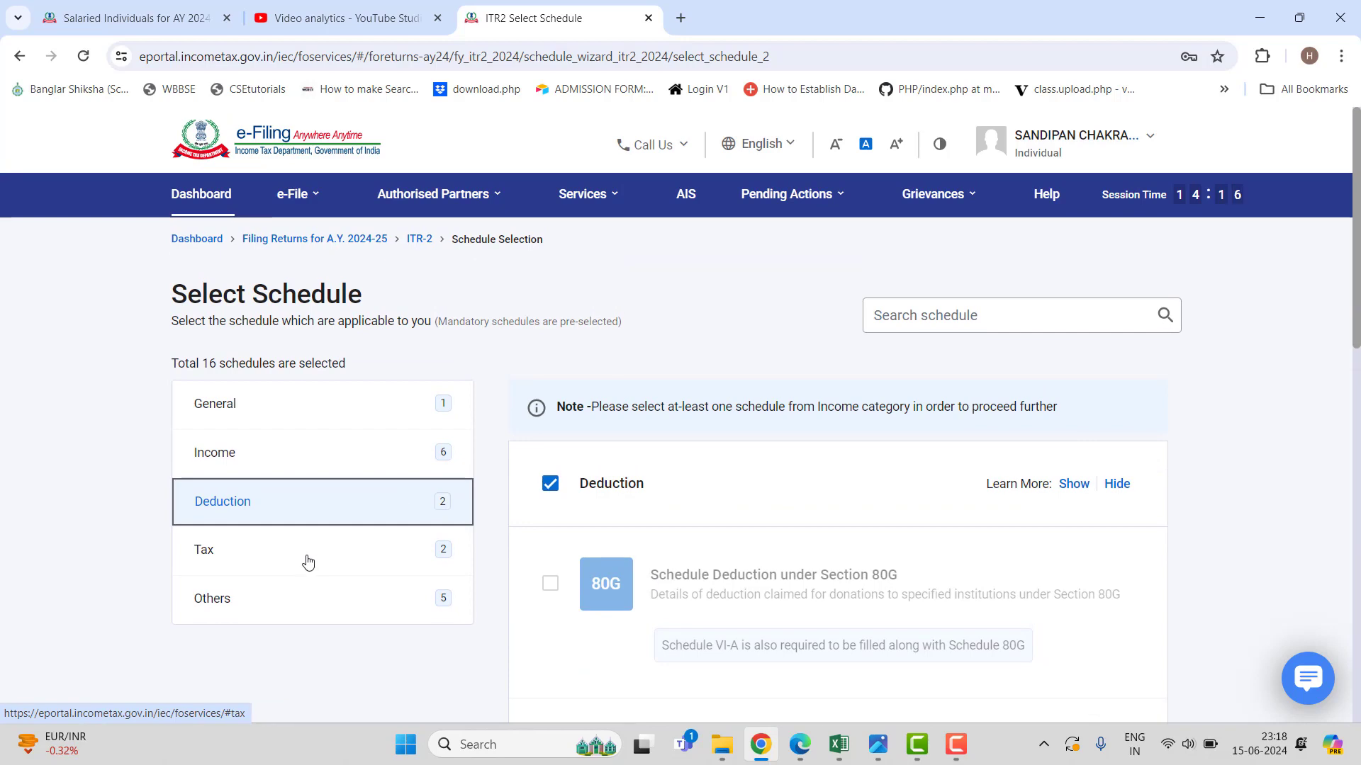
left_click(452, 554)
scroll(912, 569, "down", 6)
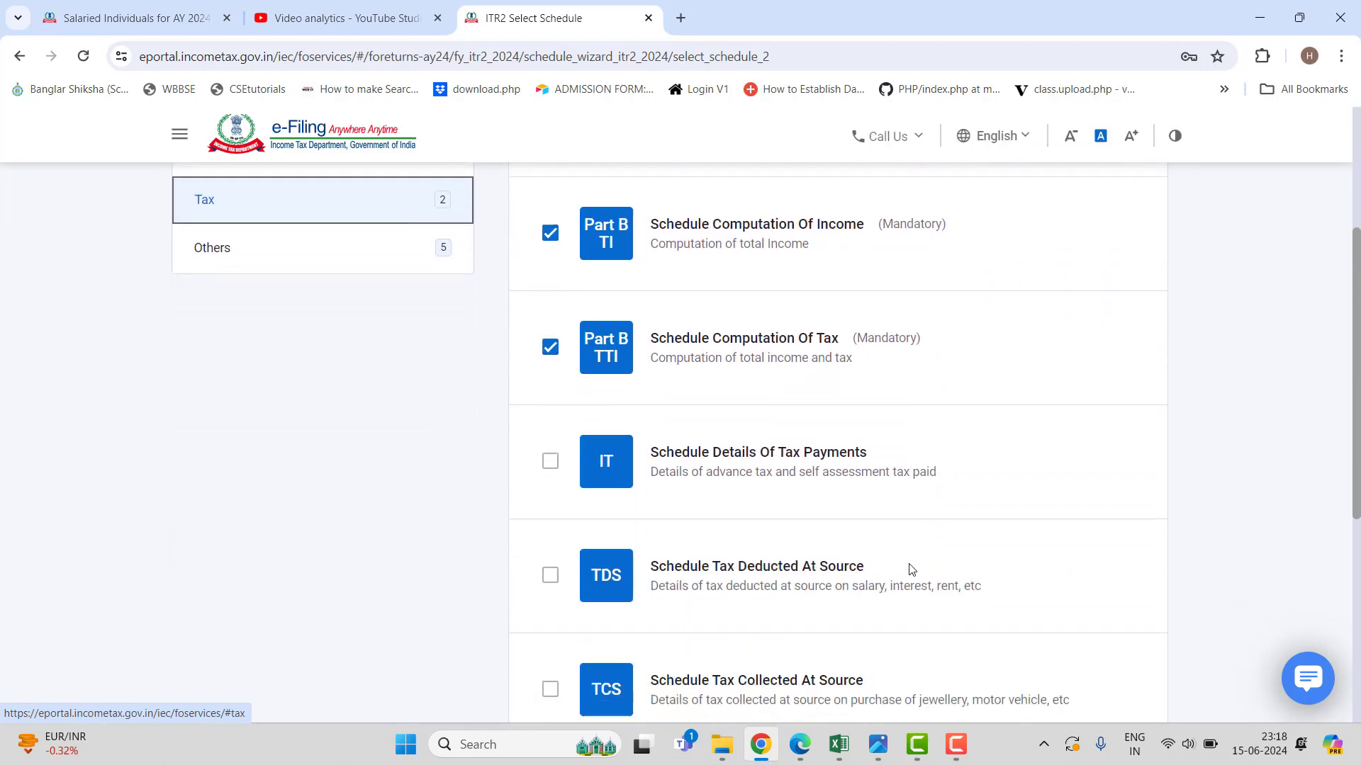
scroll(911, 569, "down", 3)
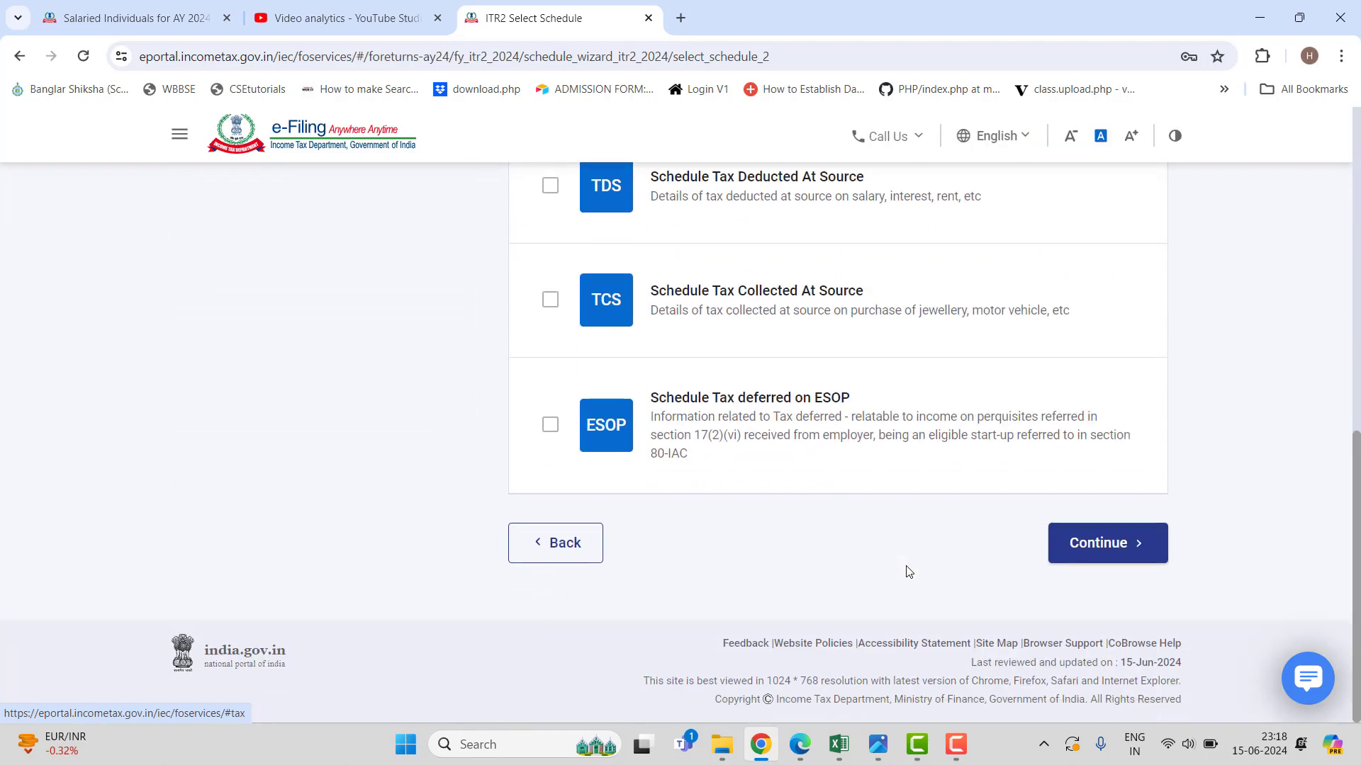
left_click(1103, 544)
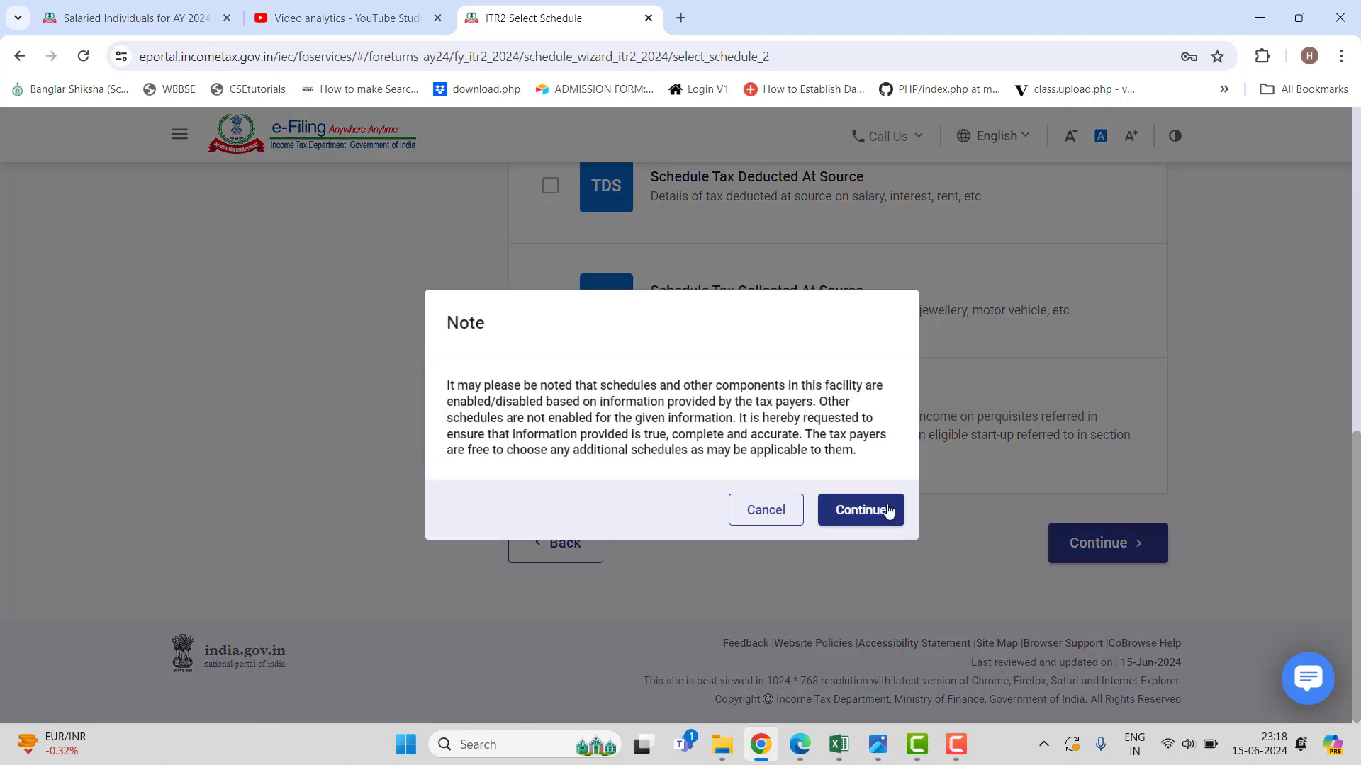
Acknowledge the schedules note and opt out of the new tax regime under 115BAC(6).
left_click(888, 512)
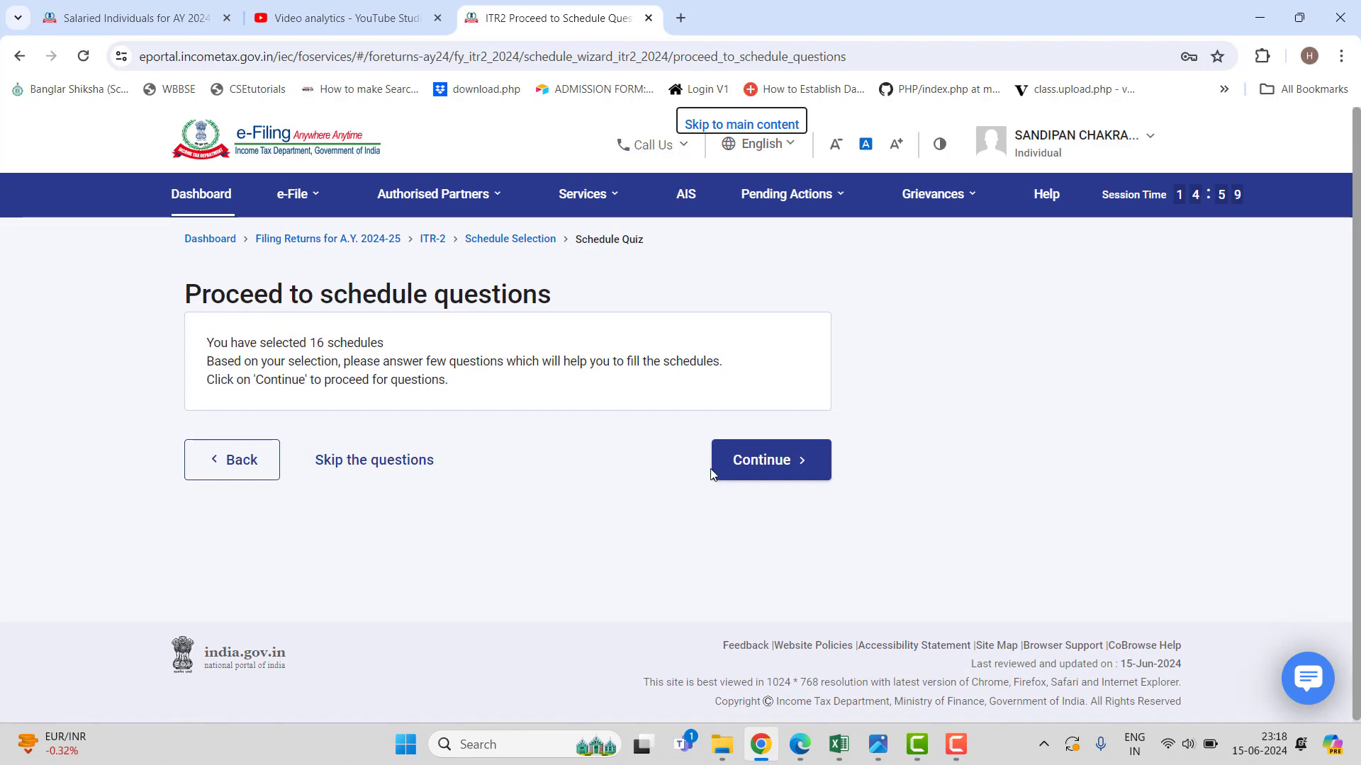
left_click(749, 470)
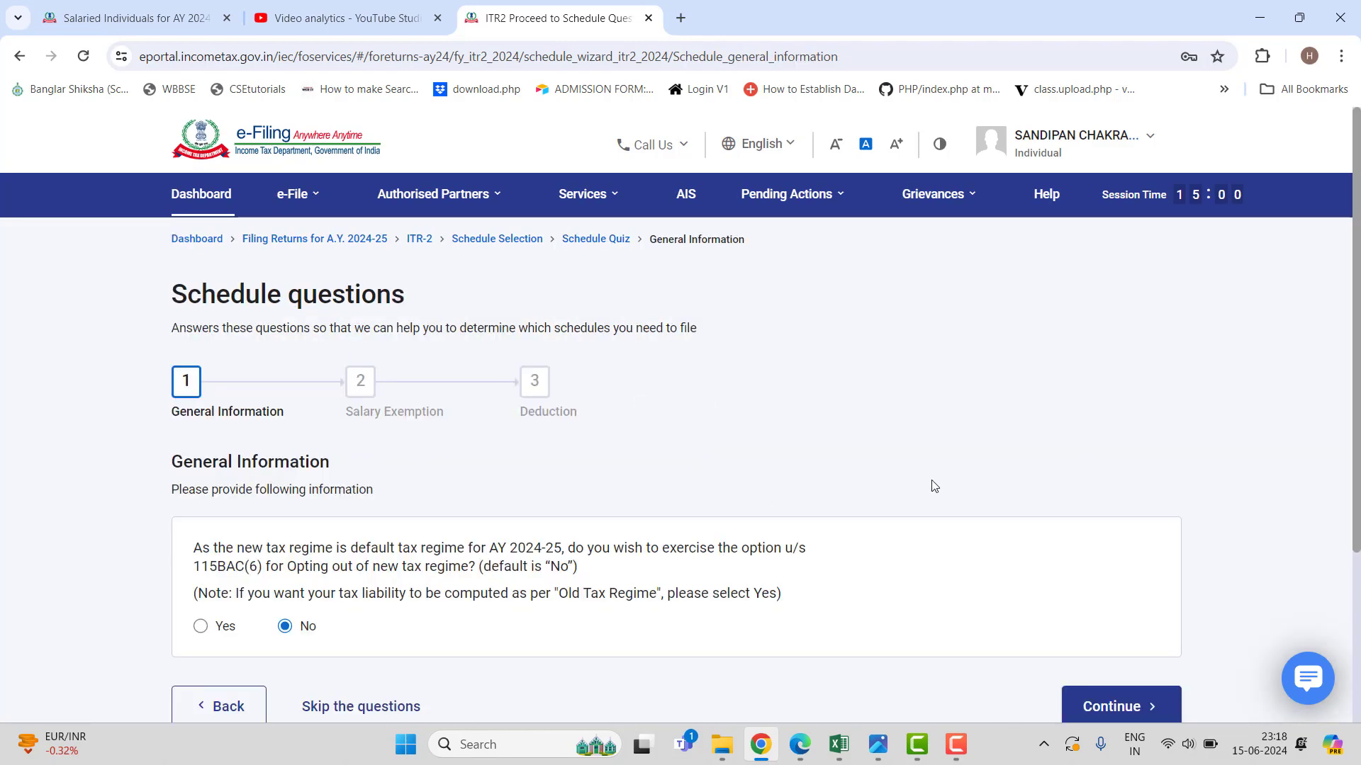
scroll(933, 487, "down", 3)
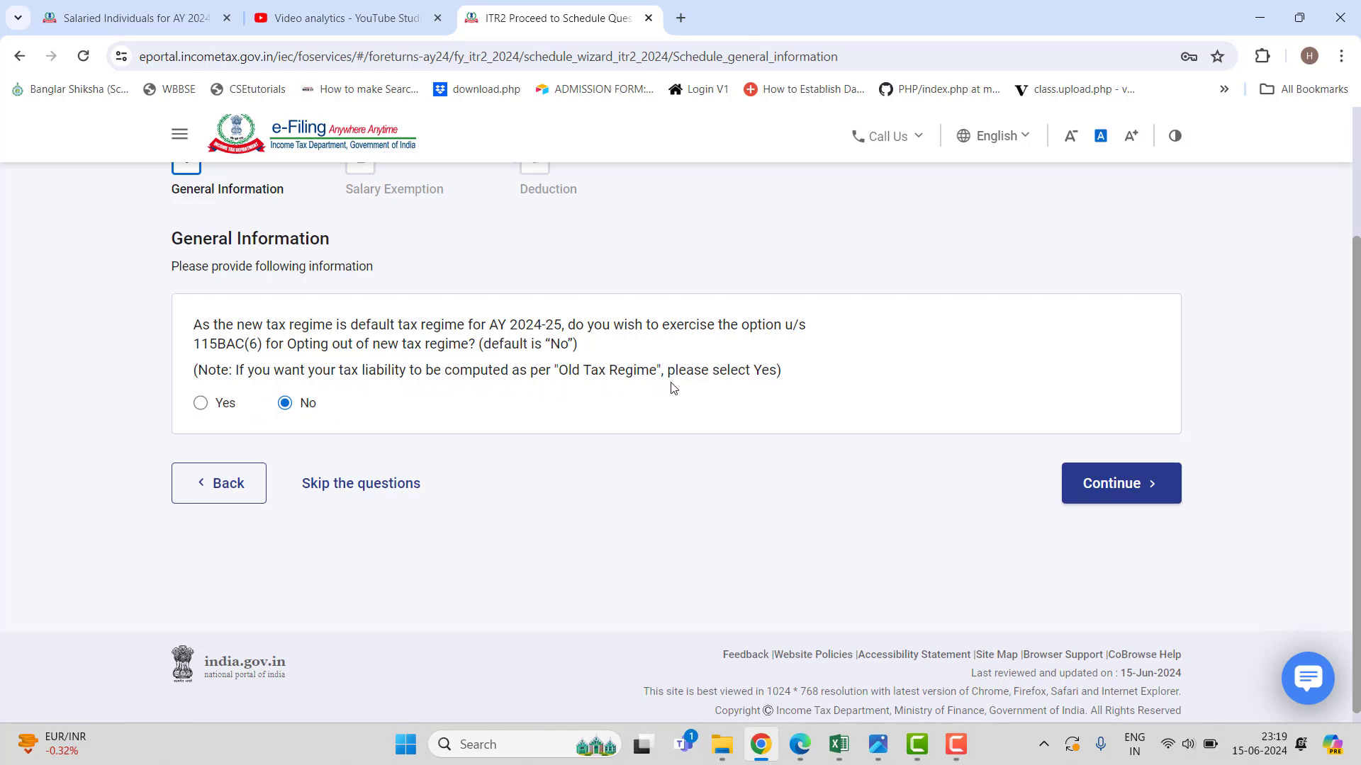
left_click(202, 404)
left_click(1103, 488)
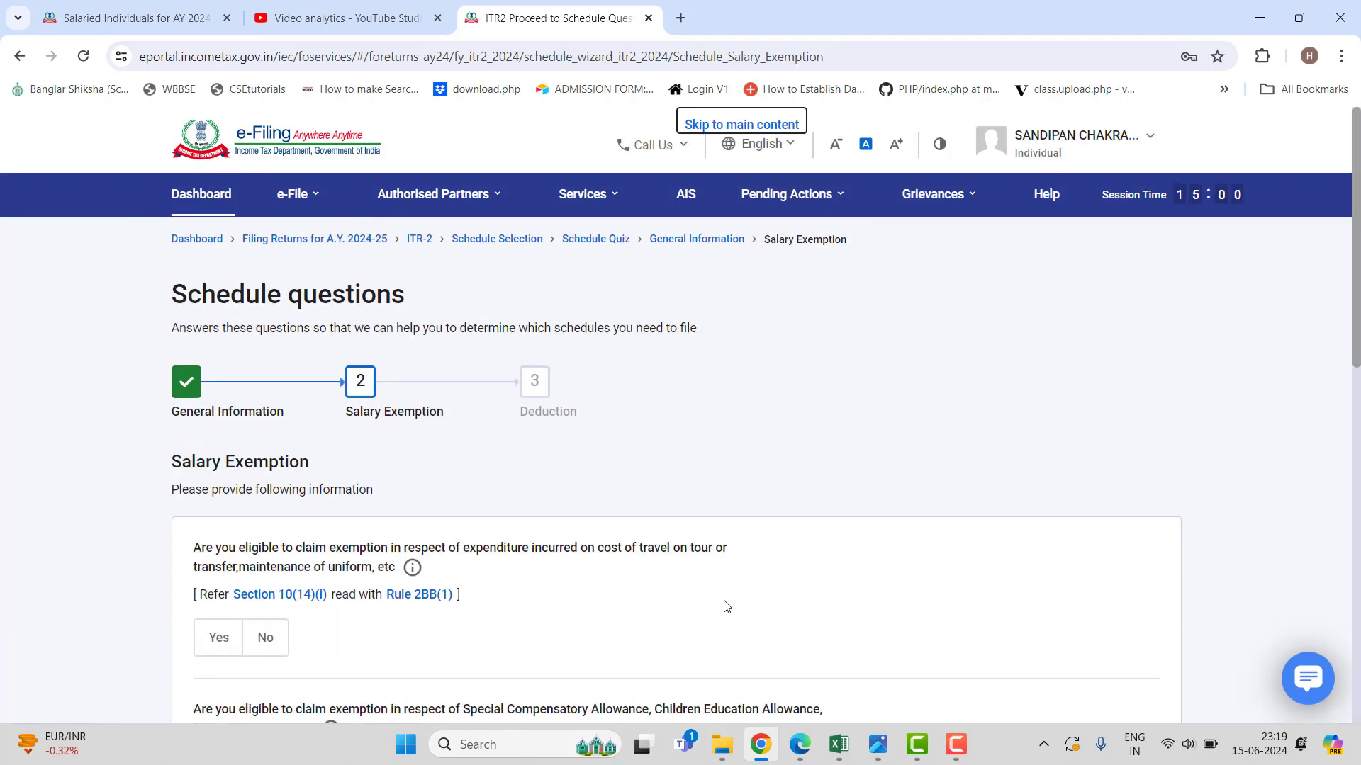
Pass the salary exemption questions and claim a Section 80C deduction of 150000.
scroll(725, 606, "down", 3)
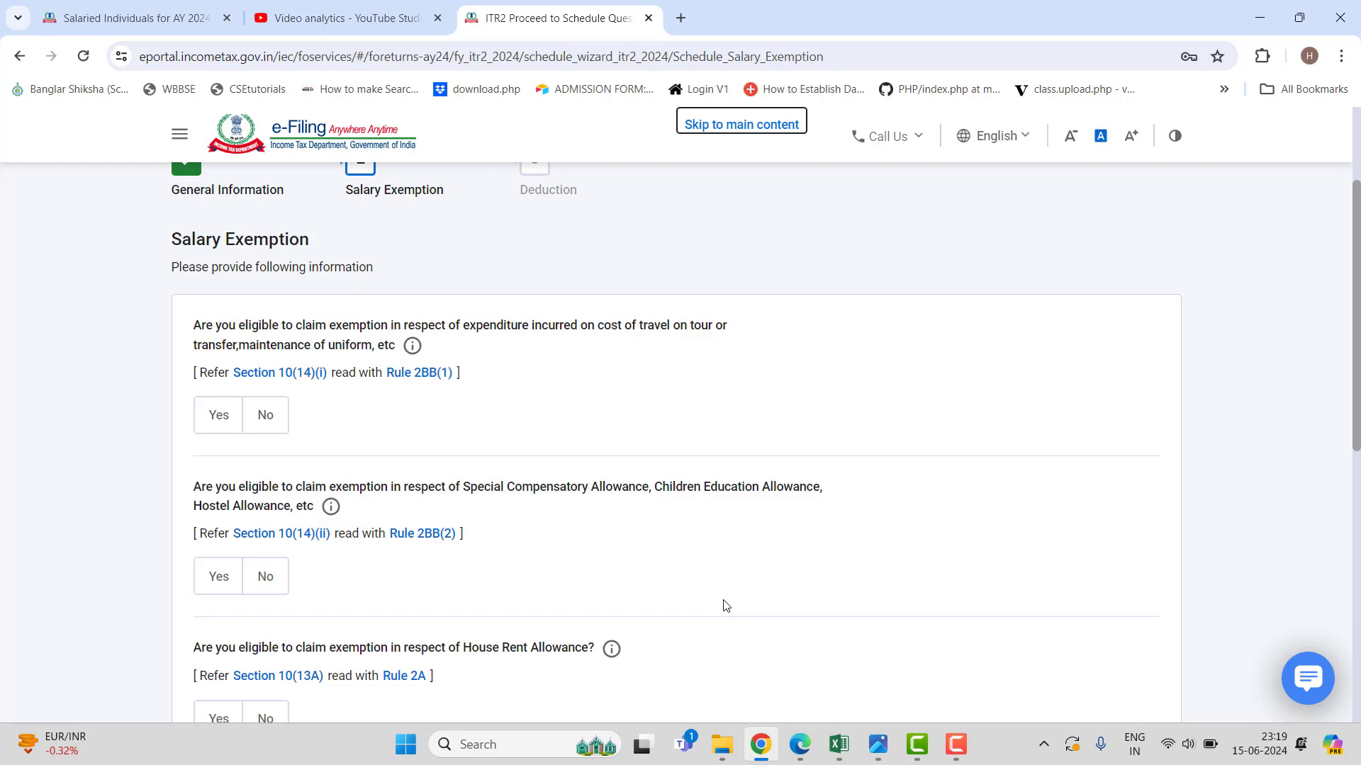
scroll(725, 605, "down", 6)
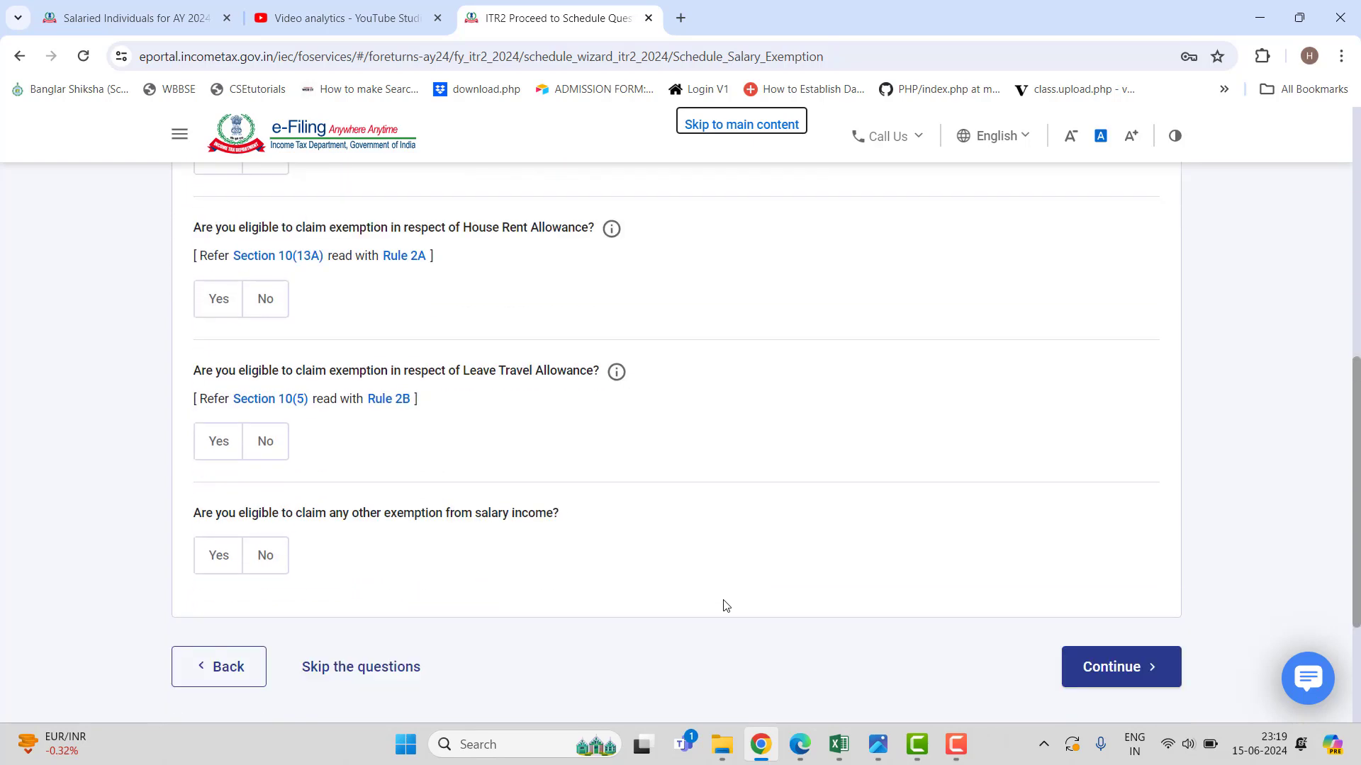
scroll(724, 605, "down", 2)
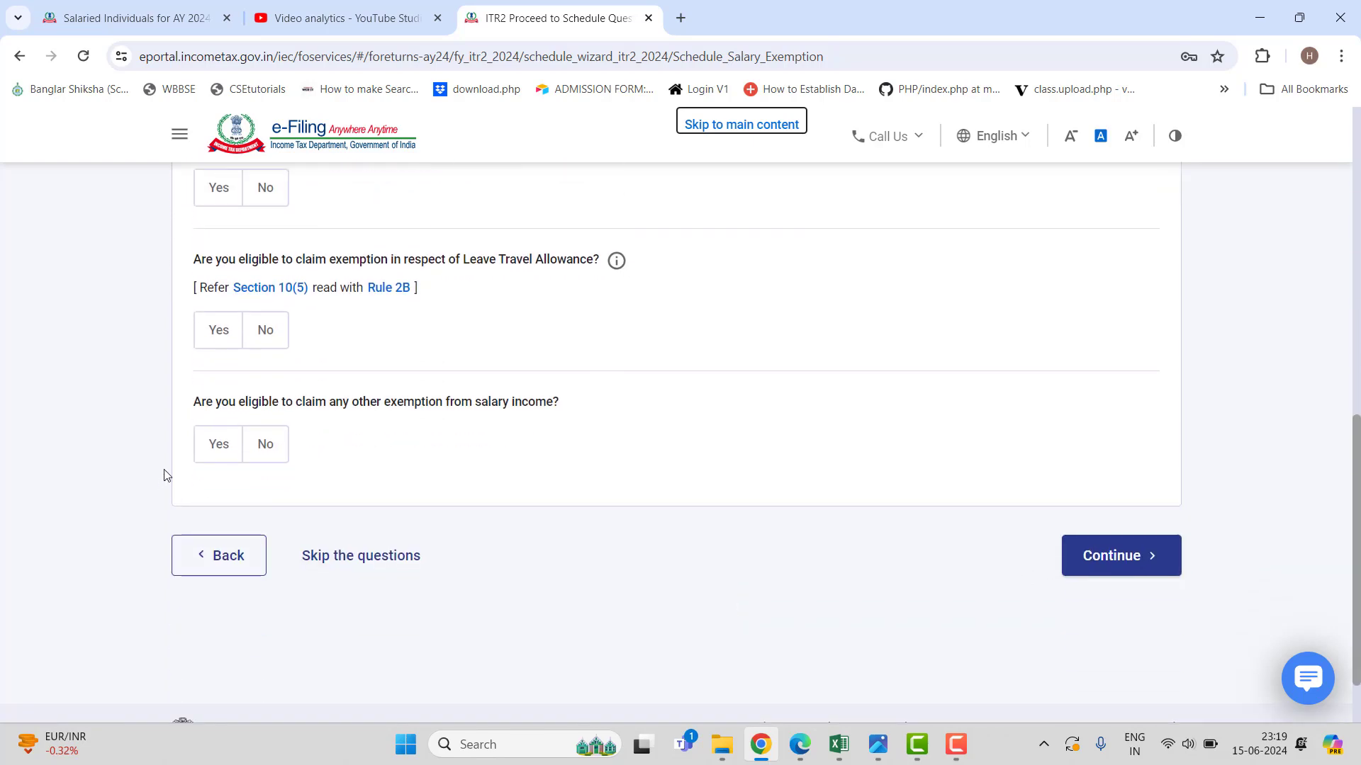
left_click(1134, 560)
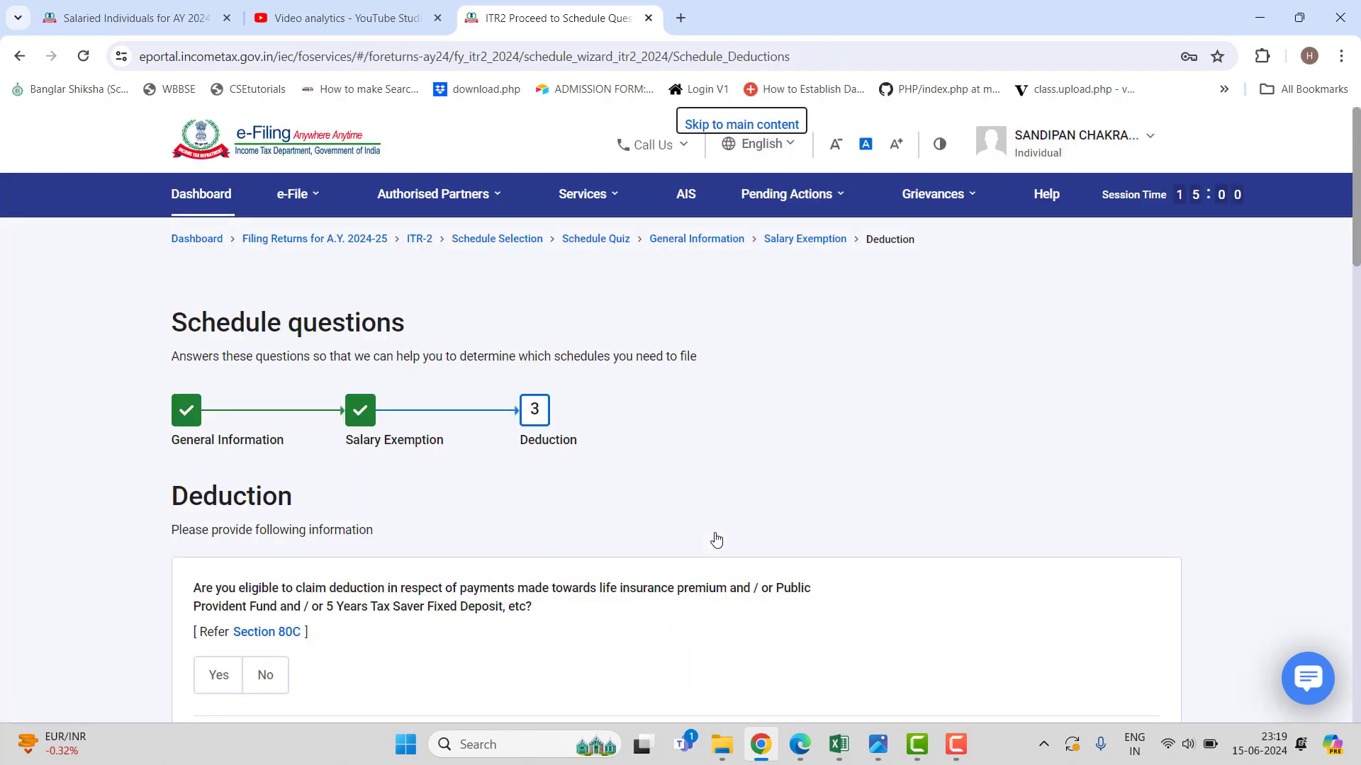
scroll(717, 538, "down", 3)
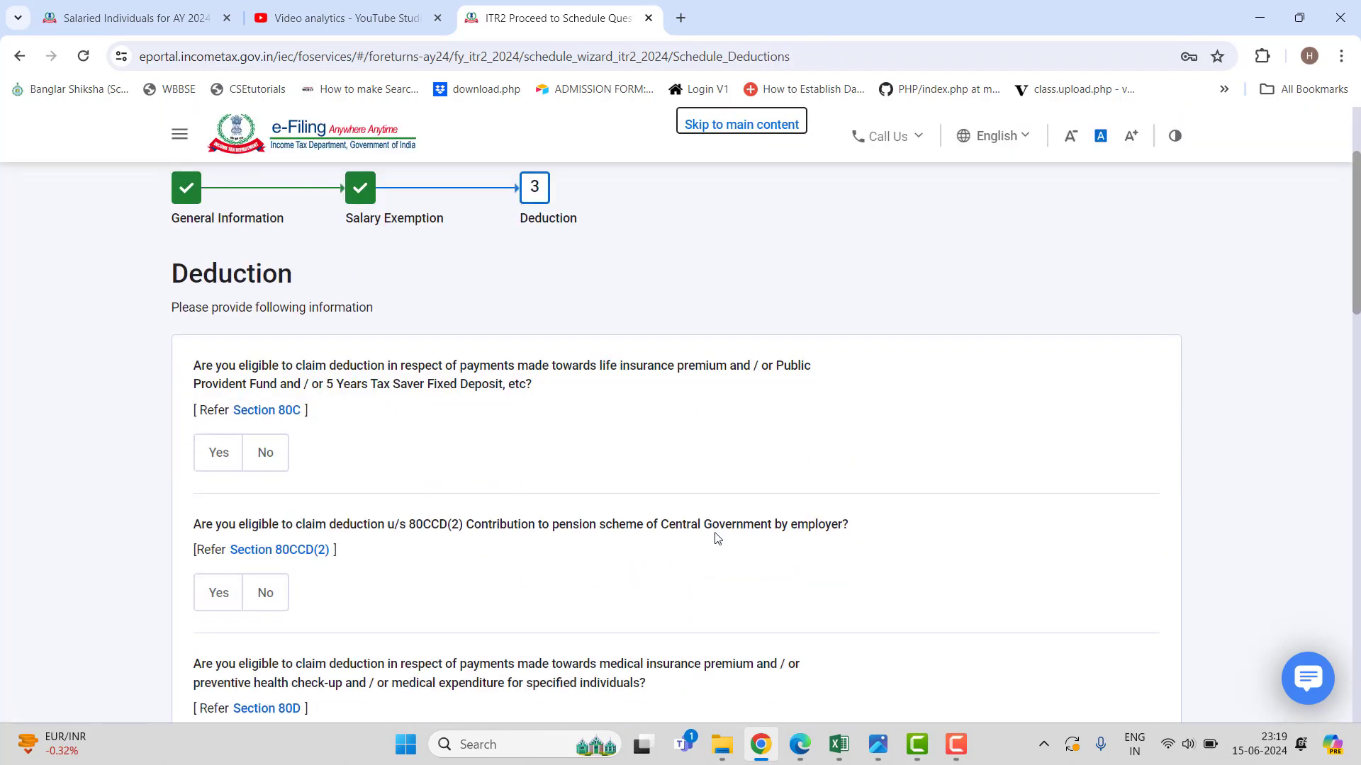
left_click(216, 453)
left_click(309, 530)
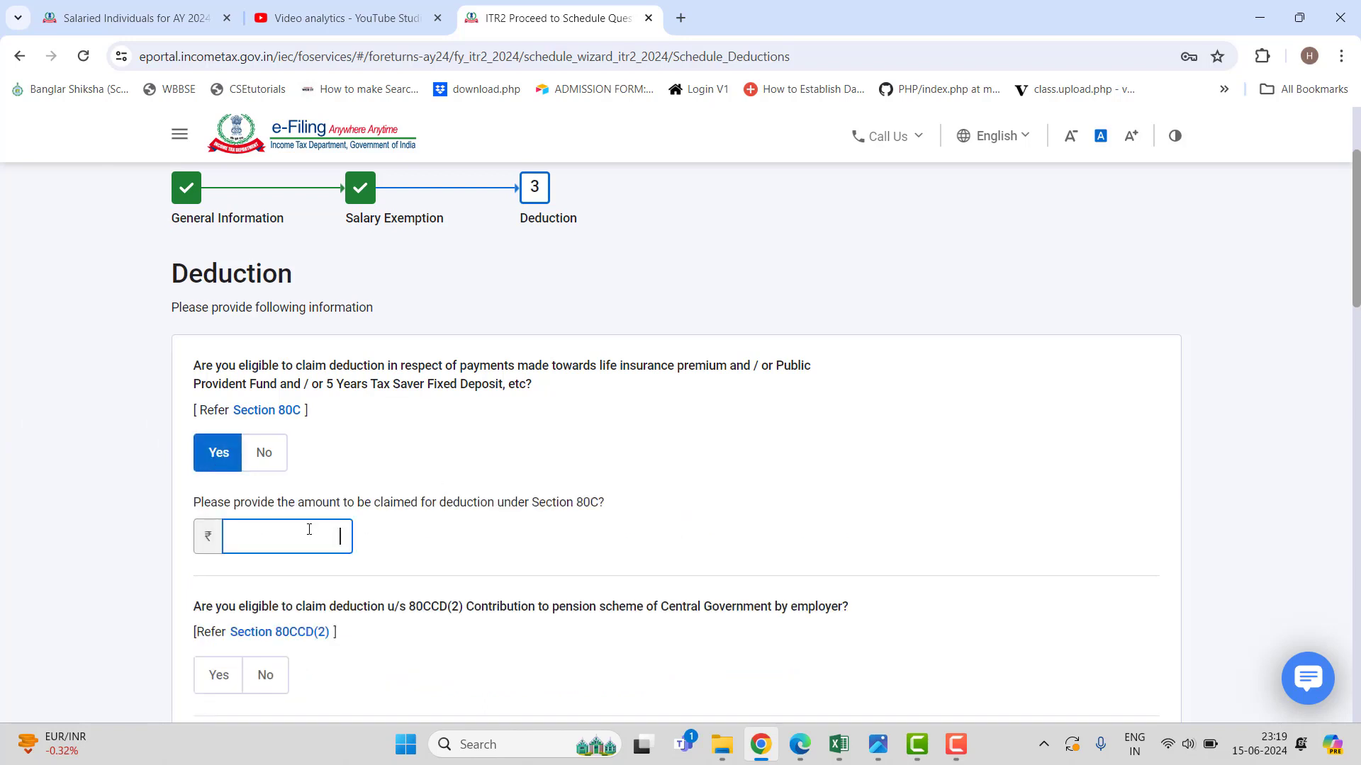
type("150000")
left_click(418, 588)
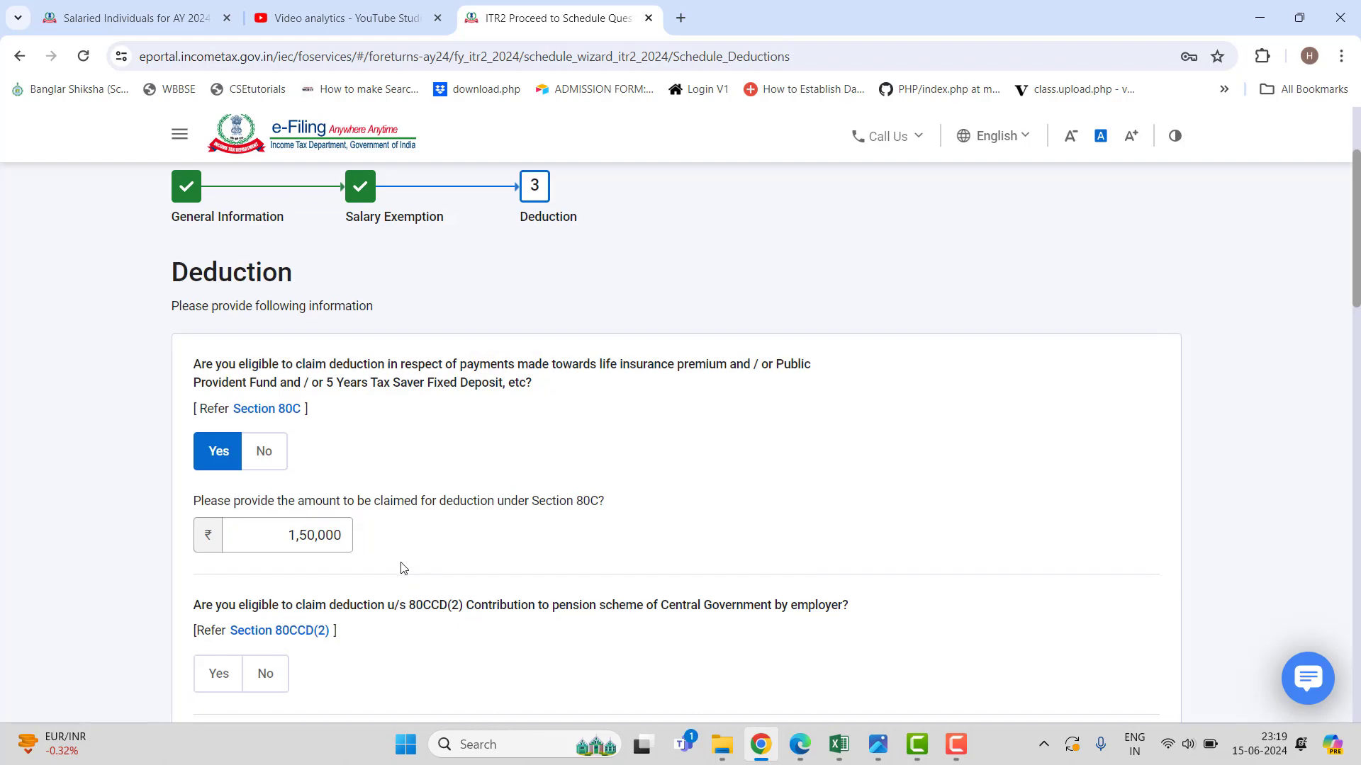
Answer Yes to claiming 80D and the 80TTA savings-bank interest deduction.
scroll(399, 565, "down", 2)
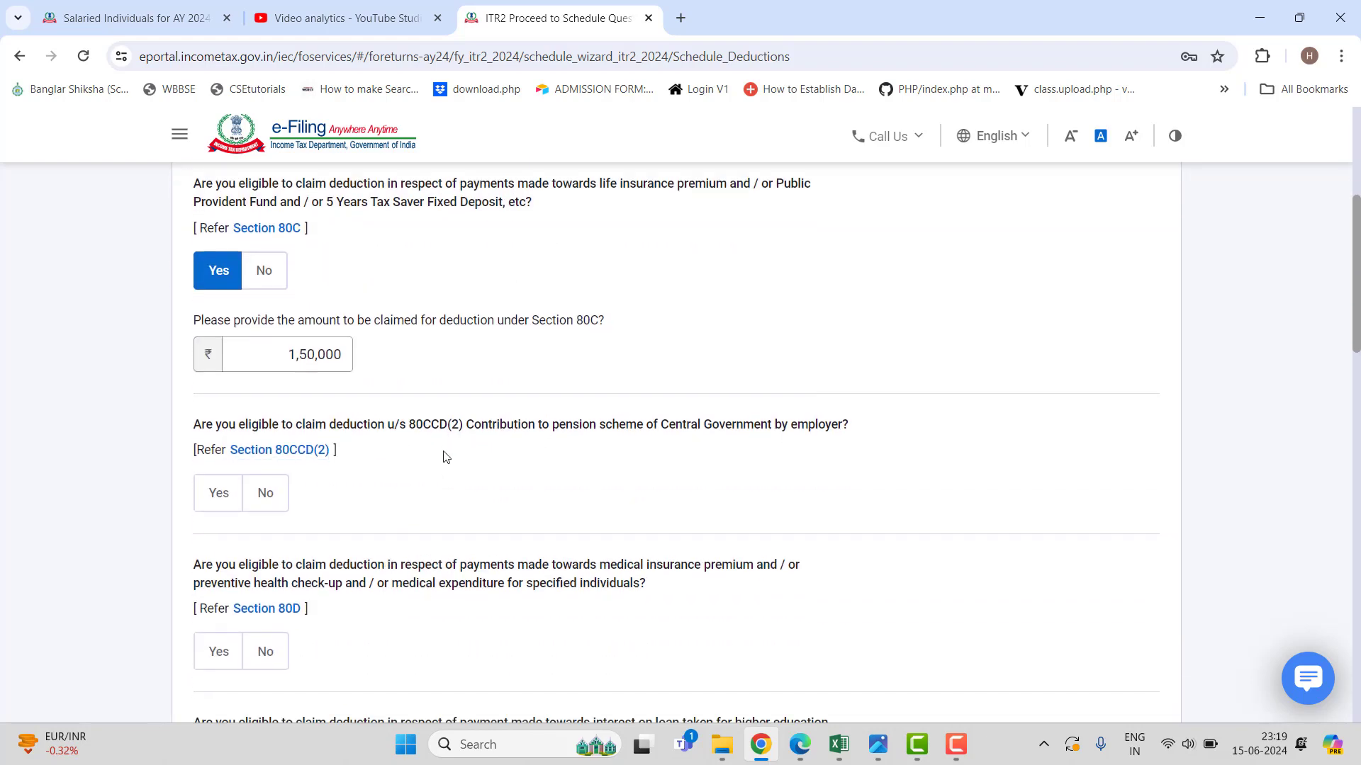
scroll(446, 456, "down", 2)
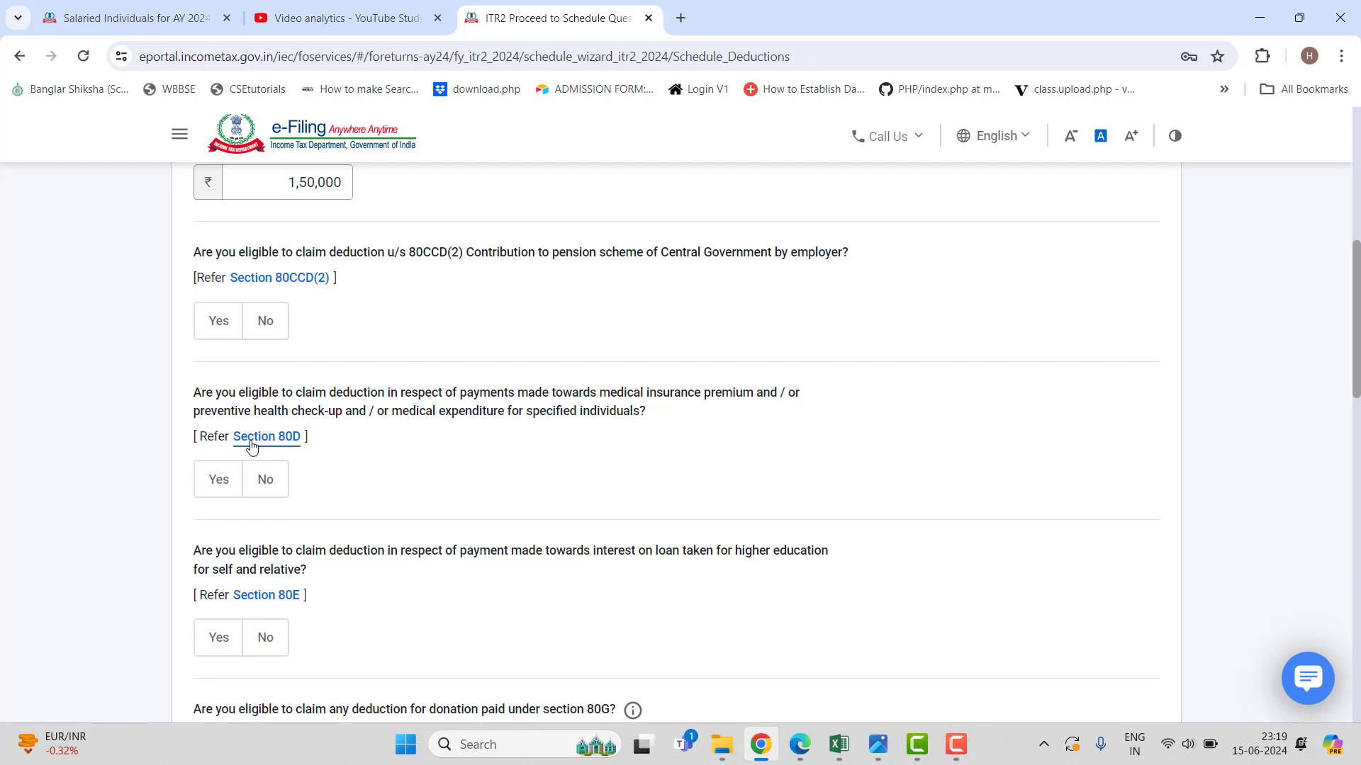
left_click(219, 489)
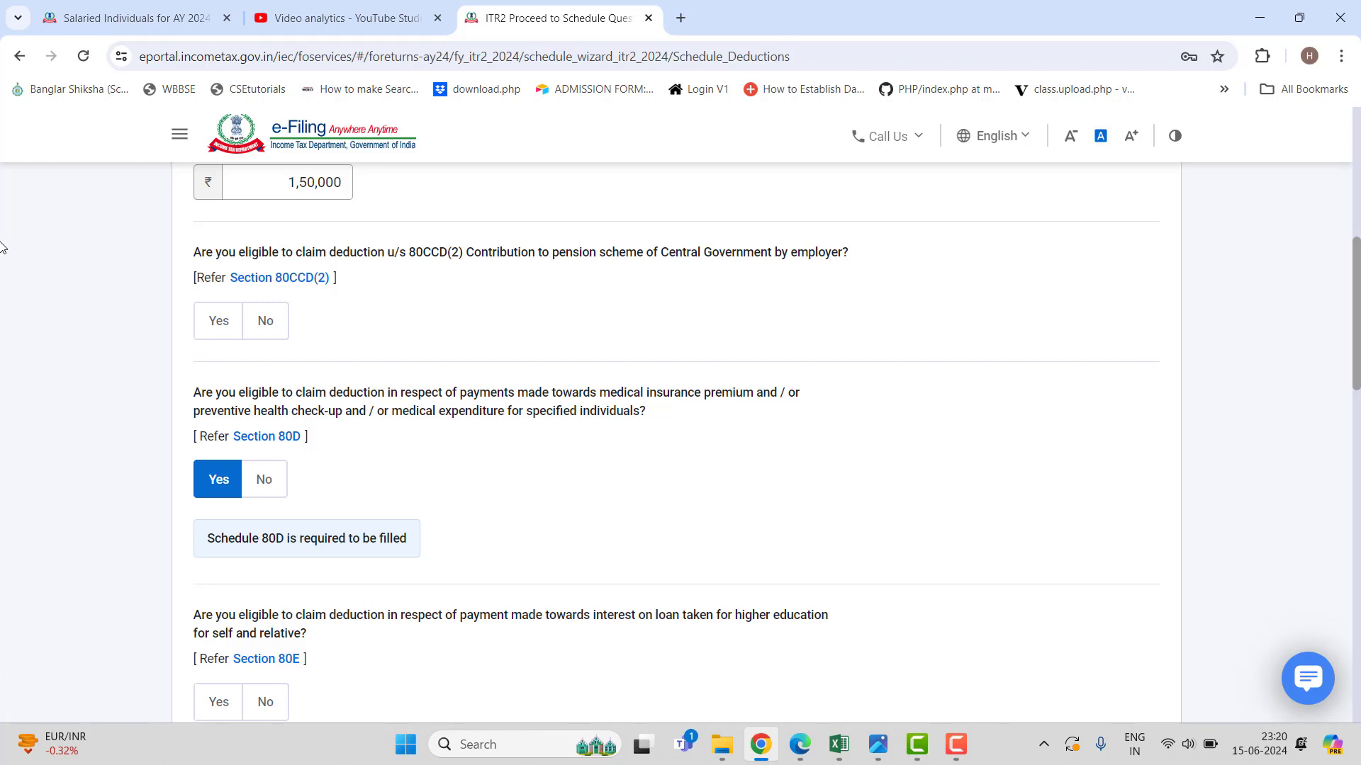
scroll(4, 246, "down", 2)
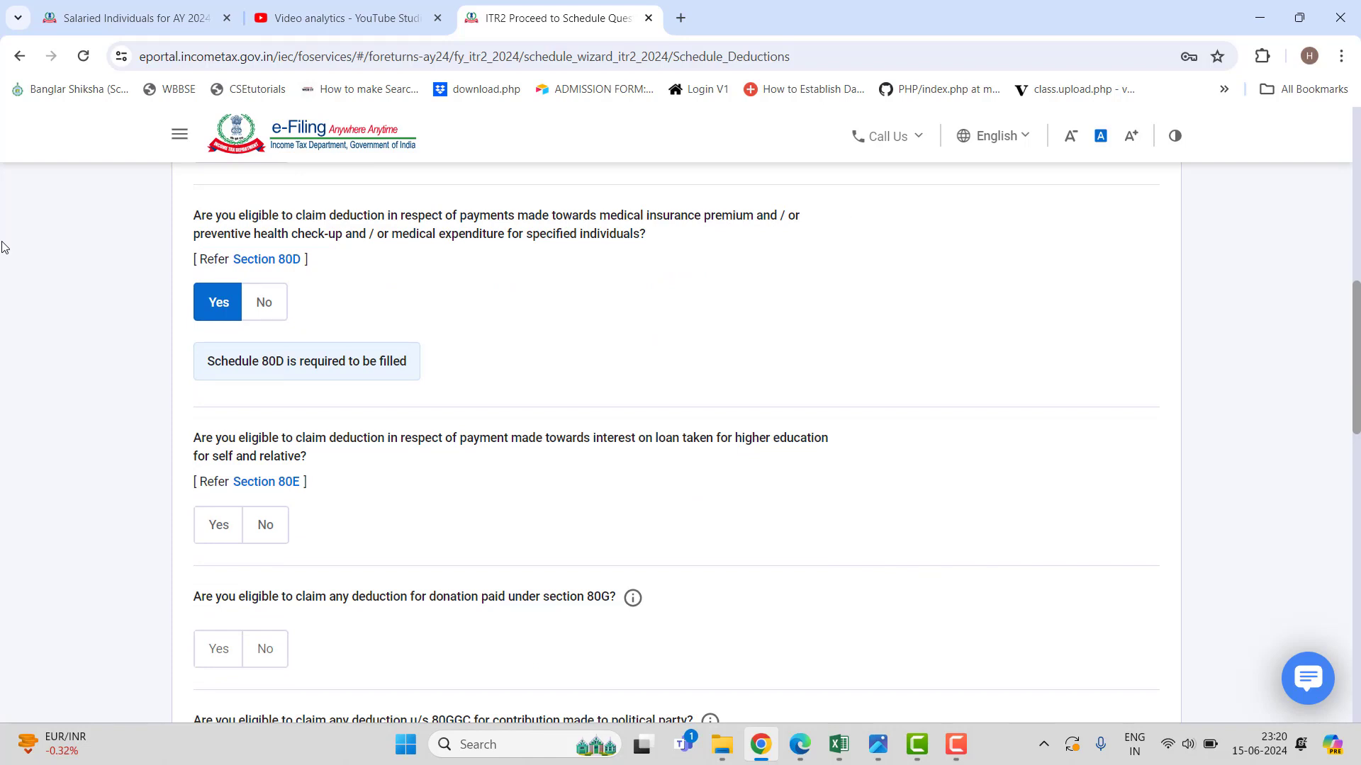
scroll(3, 245, "down", 1)
scroll(4, 246, "down", 1)
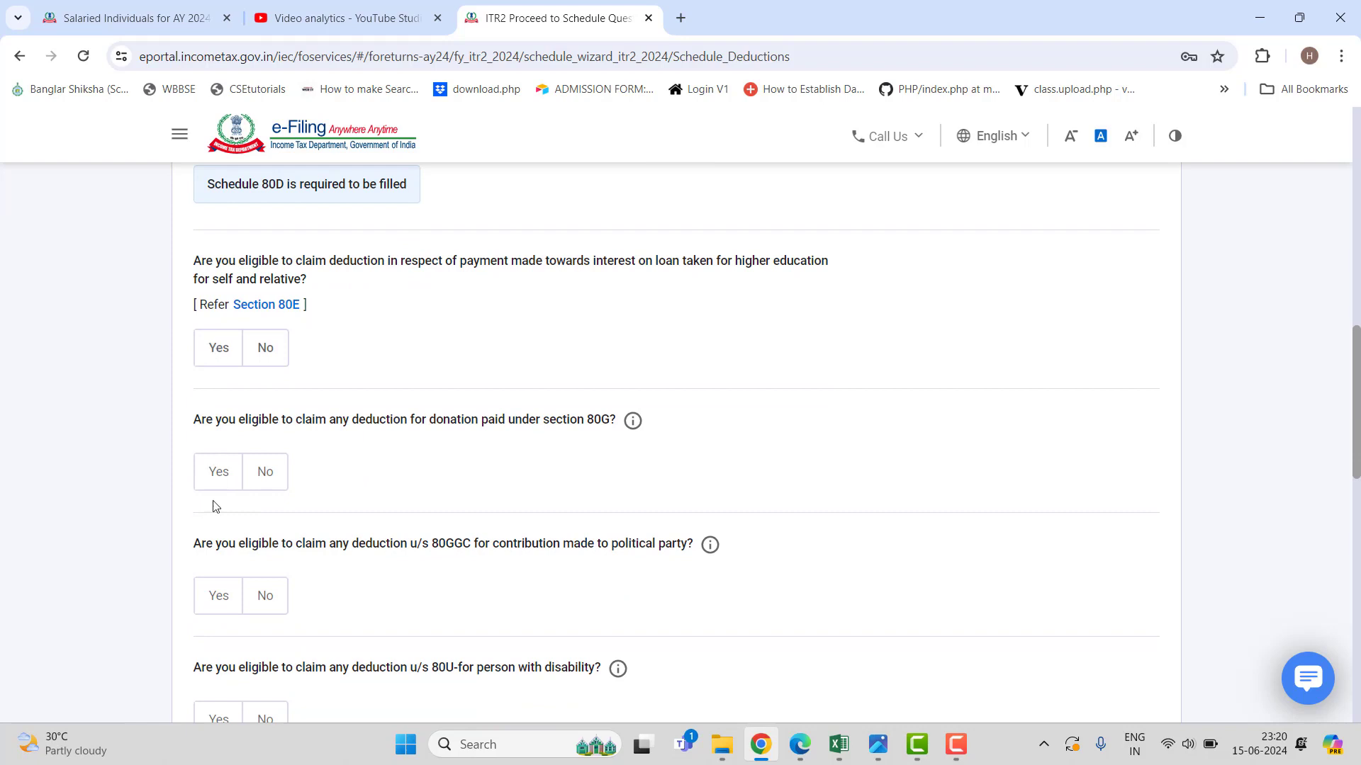
scroll(389, 502, "down", 2)
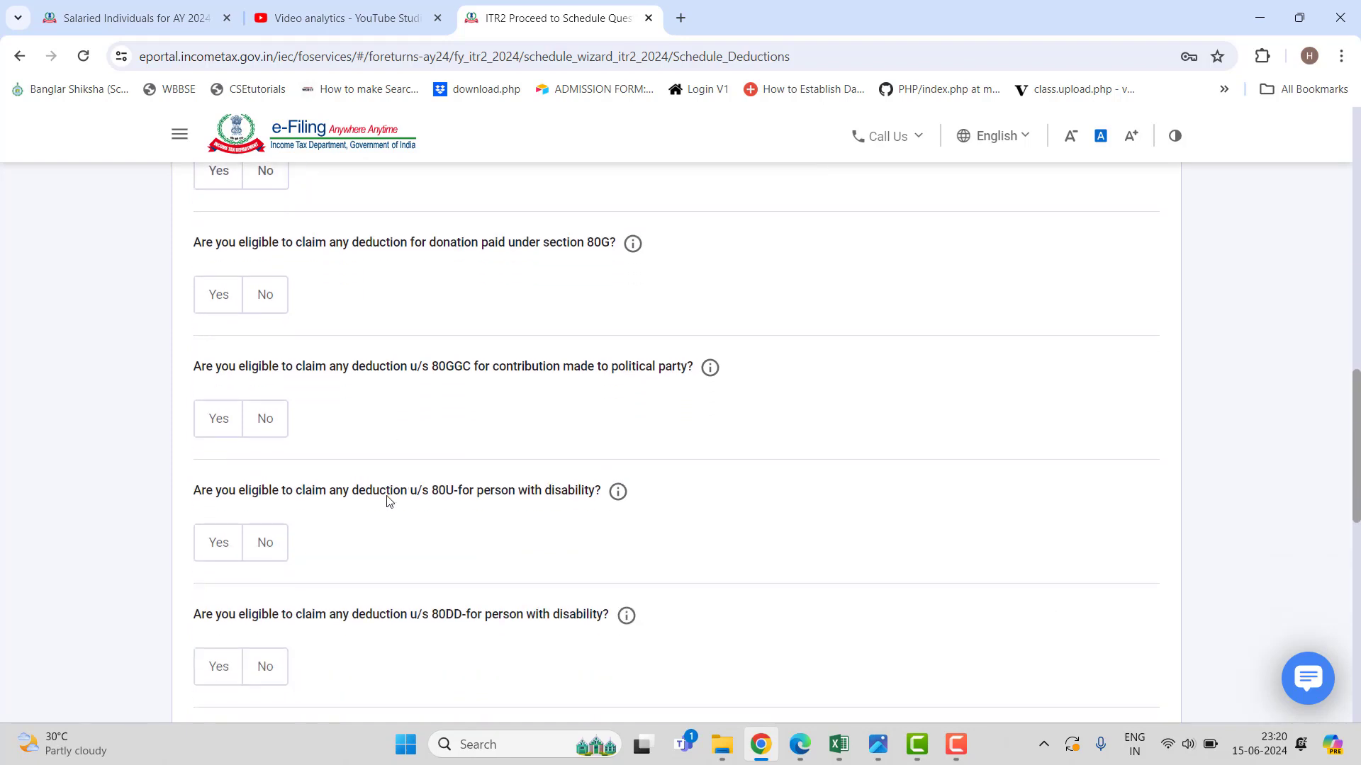
scroll(389, 502, "down", 1)
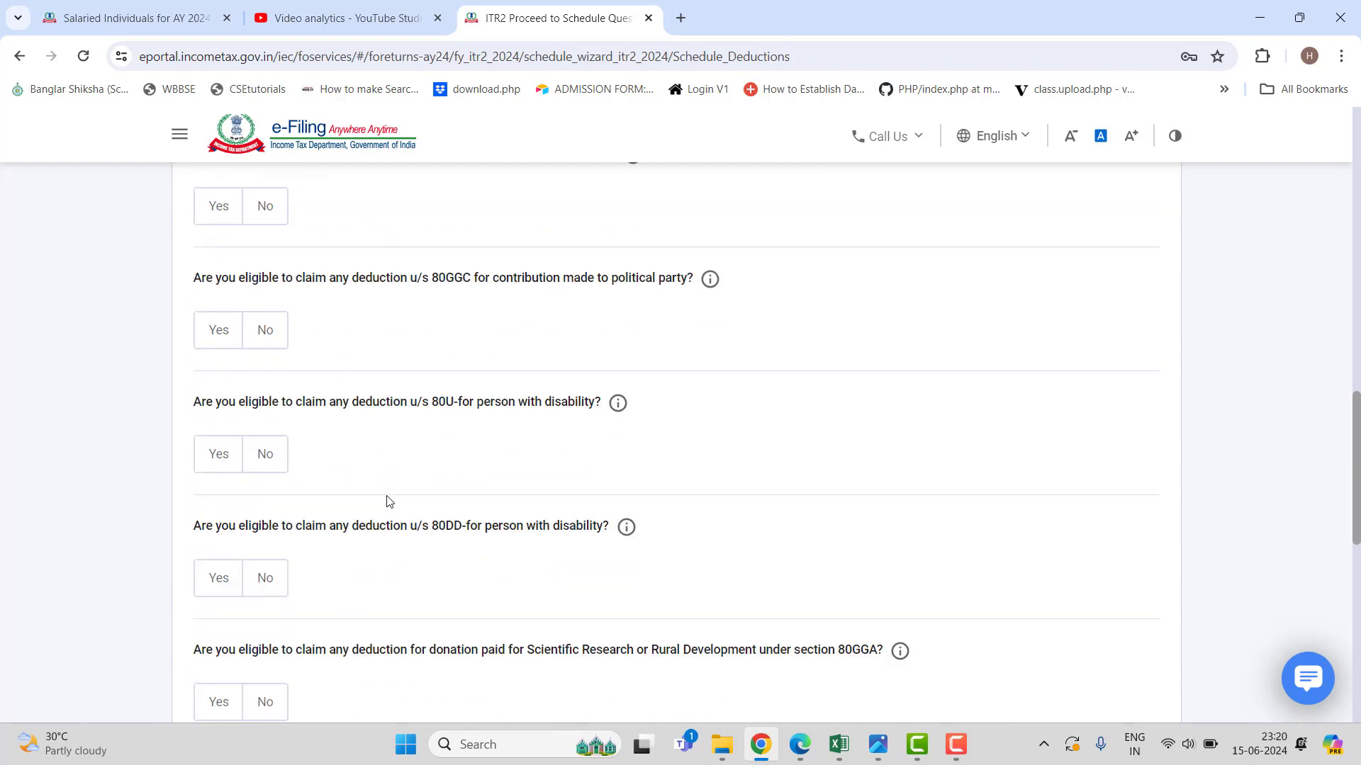
scroll(389, 502, "down", 1)
scroll(389, 506, "down", 1)
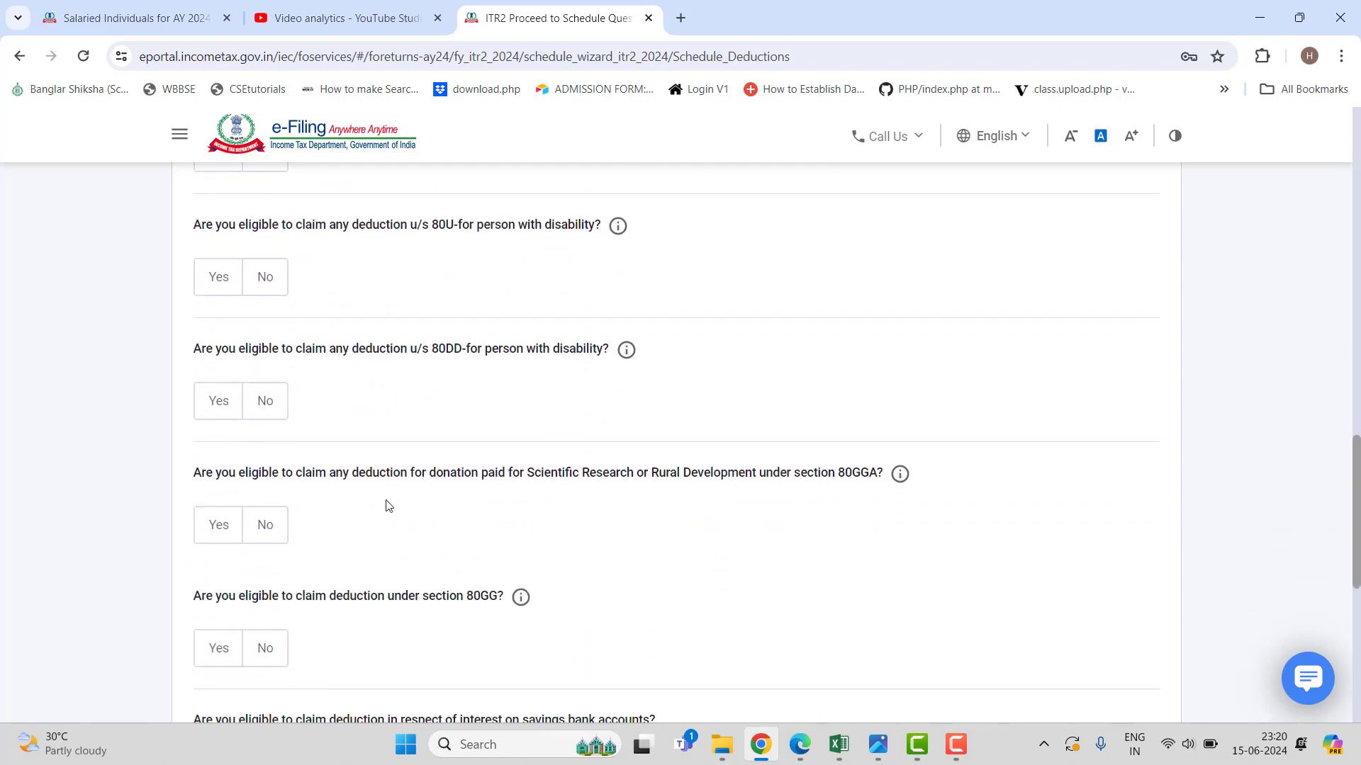
scroll(389, 505, "down", 3)
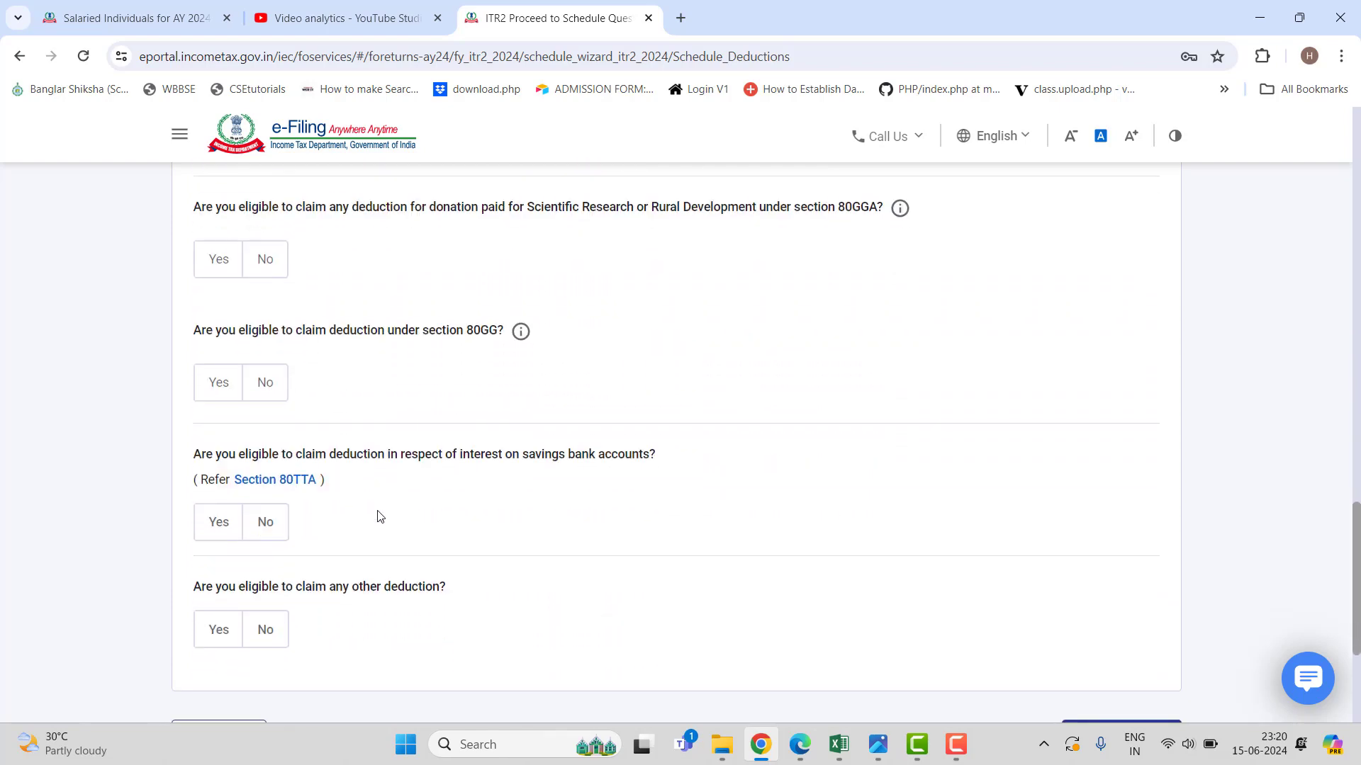
left_click(215, 525)
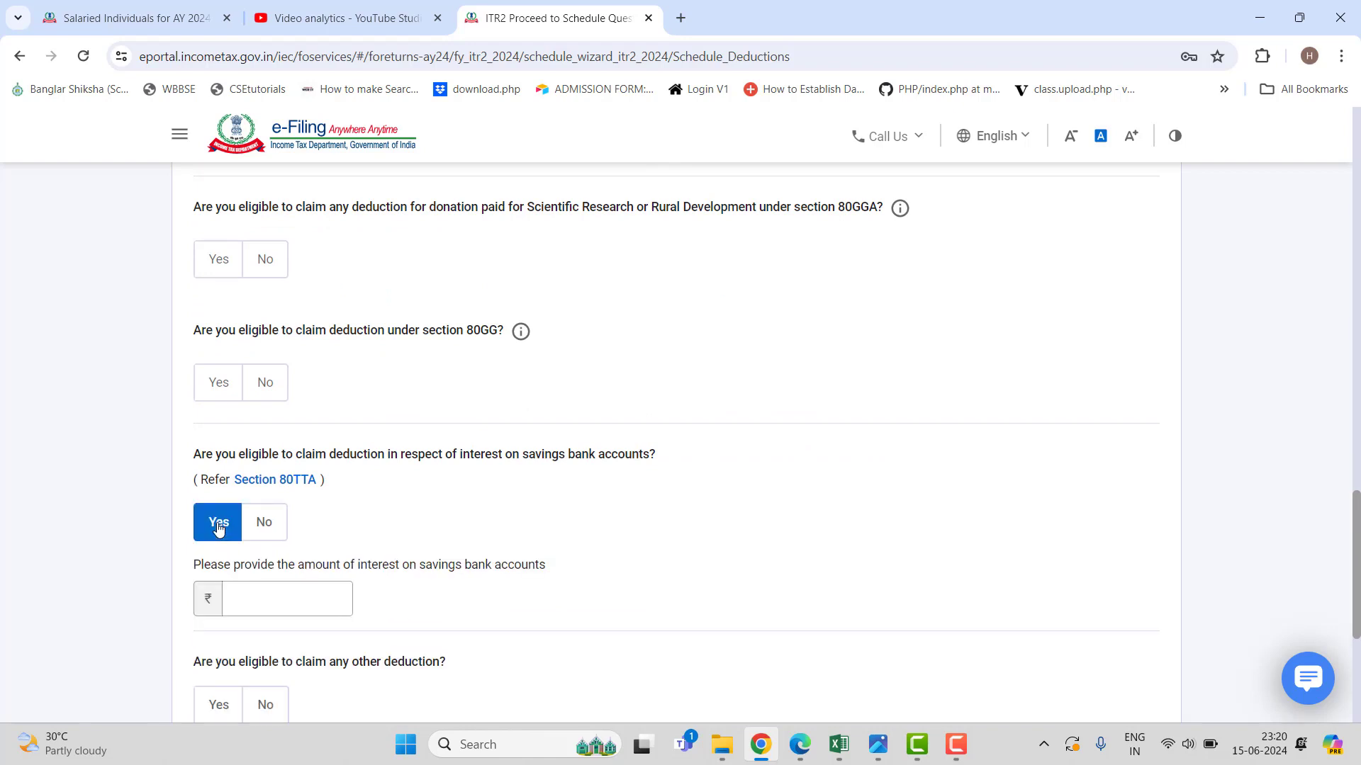
left_click(273, 594)
scroll(625, 404, "up", 18)
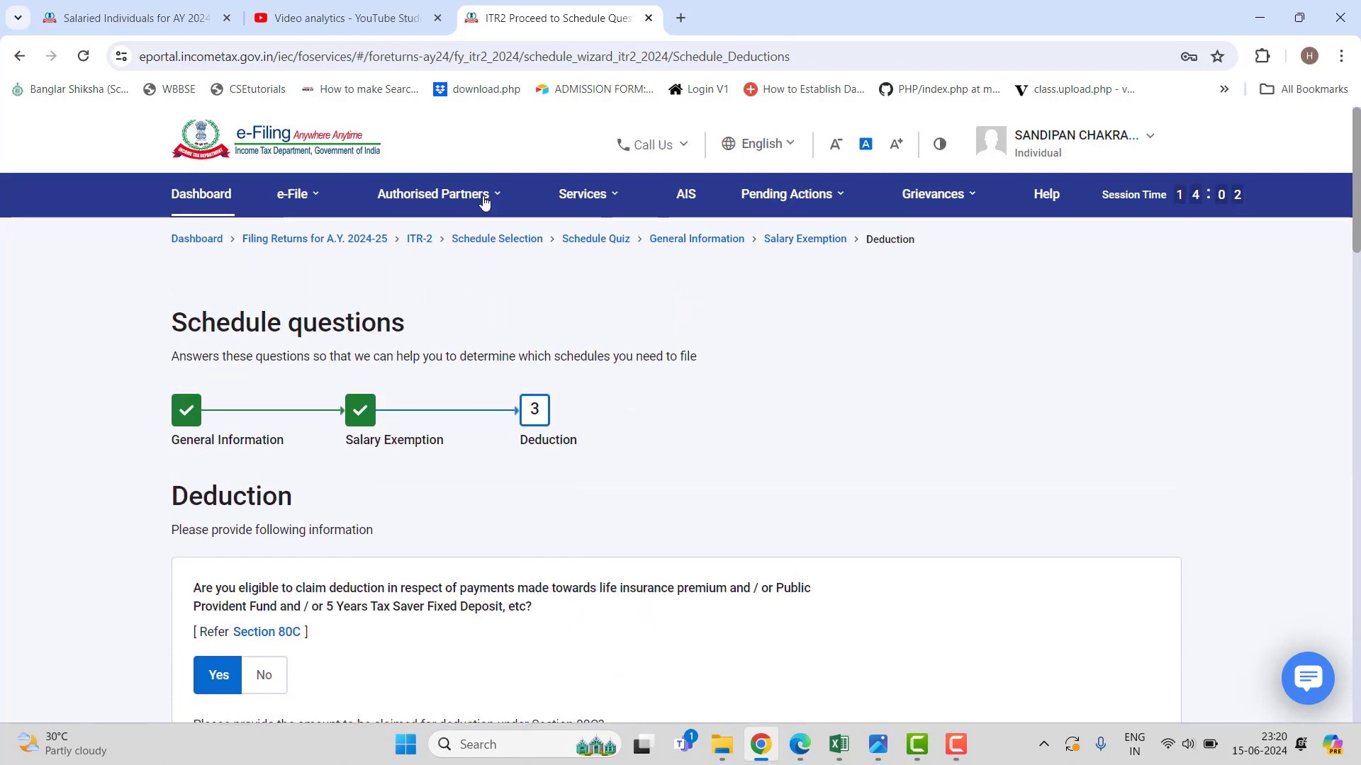
Open the F.Y. 2023-24 AIS and view SFT savings-bank interest of 3,723 and 971.
mouse_move(476, 192)
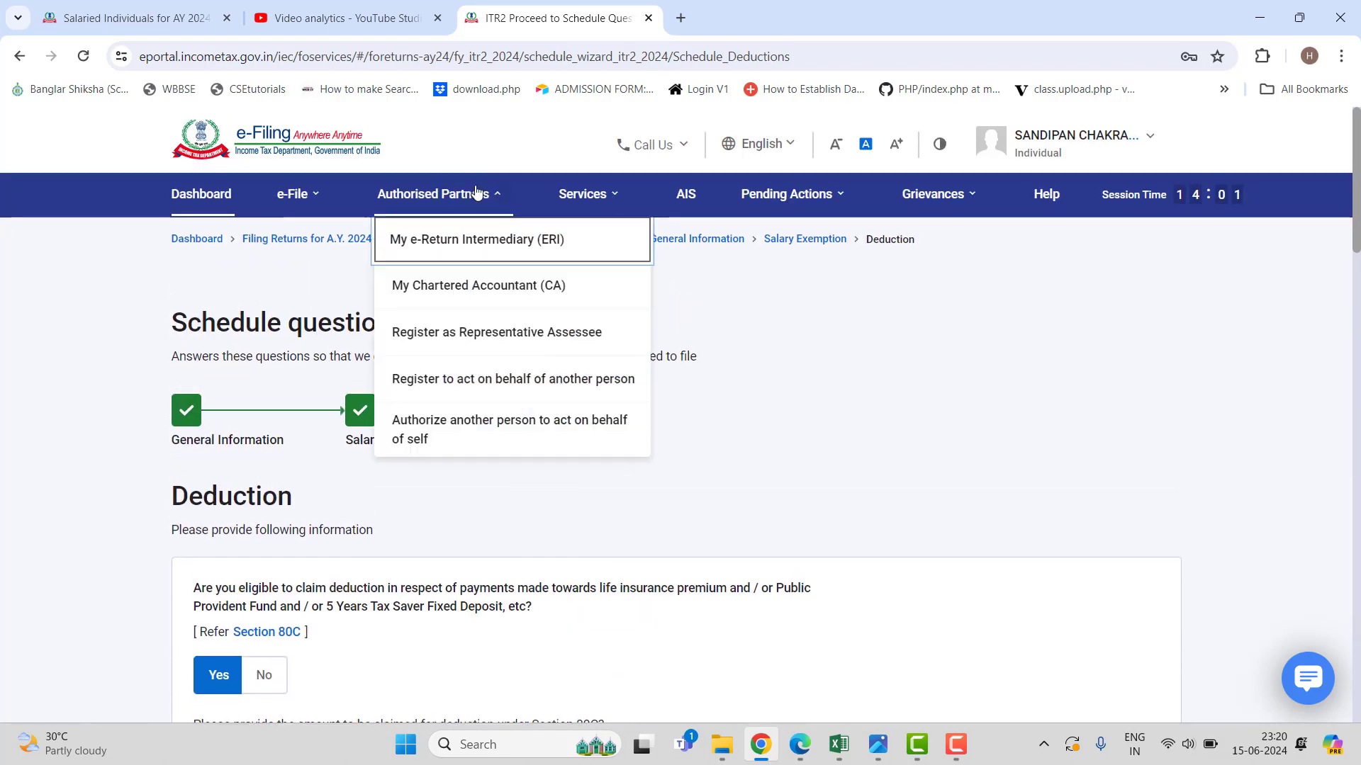
left_click(692, 202)
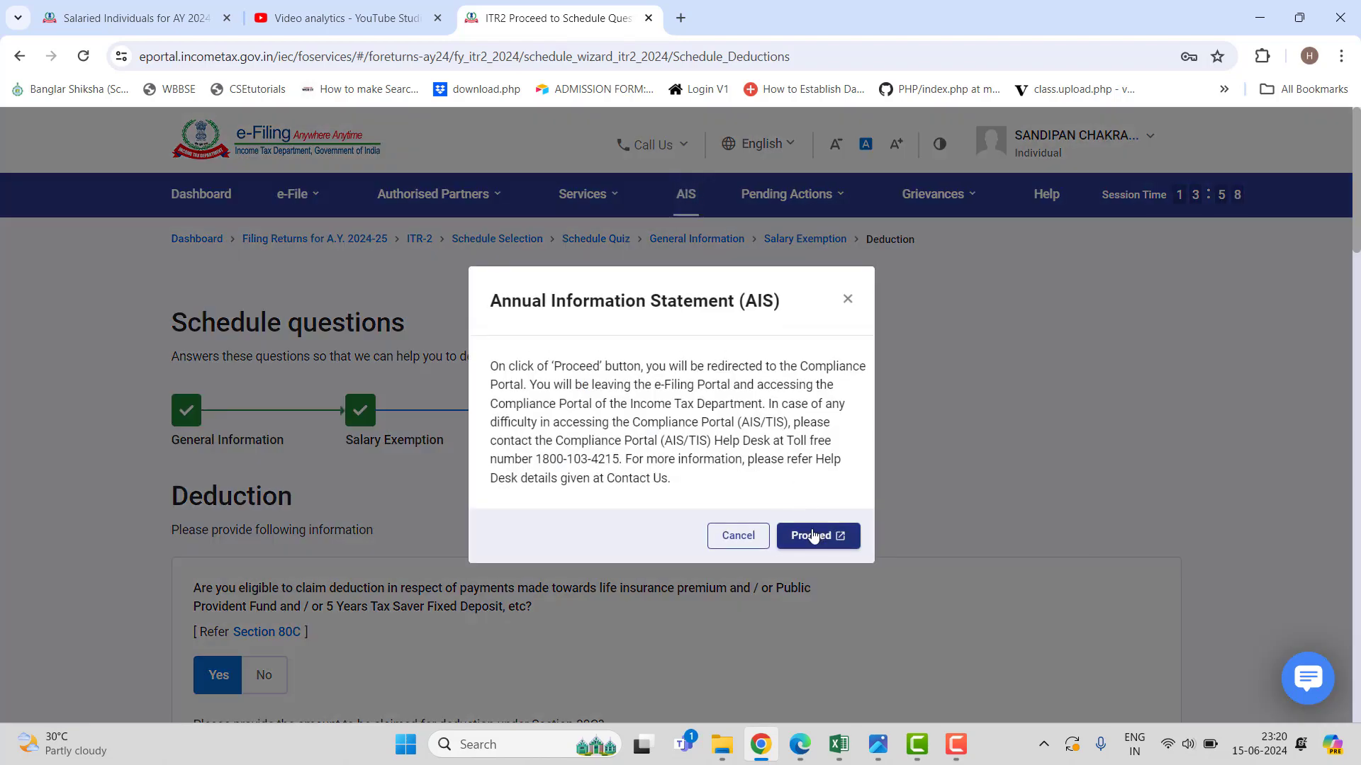
left_click(814, 537)
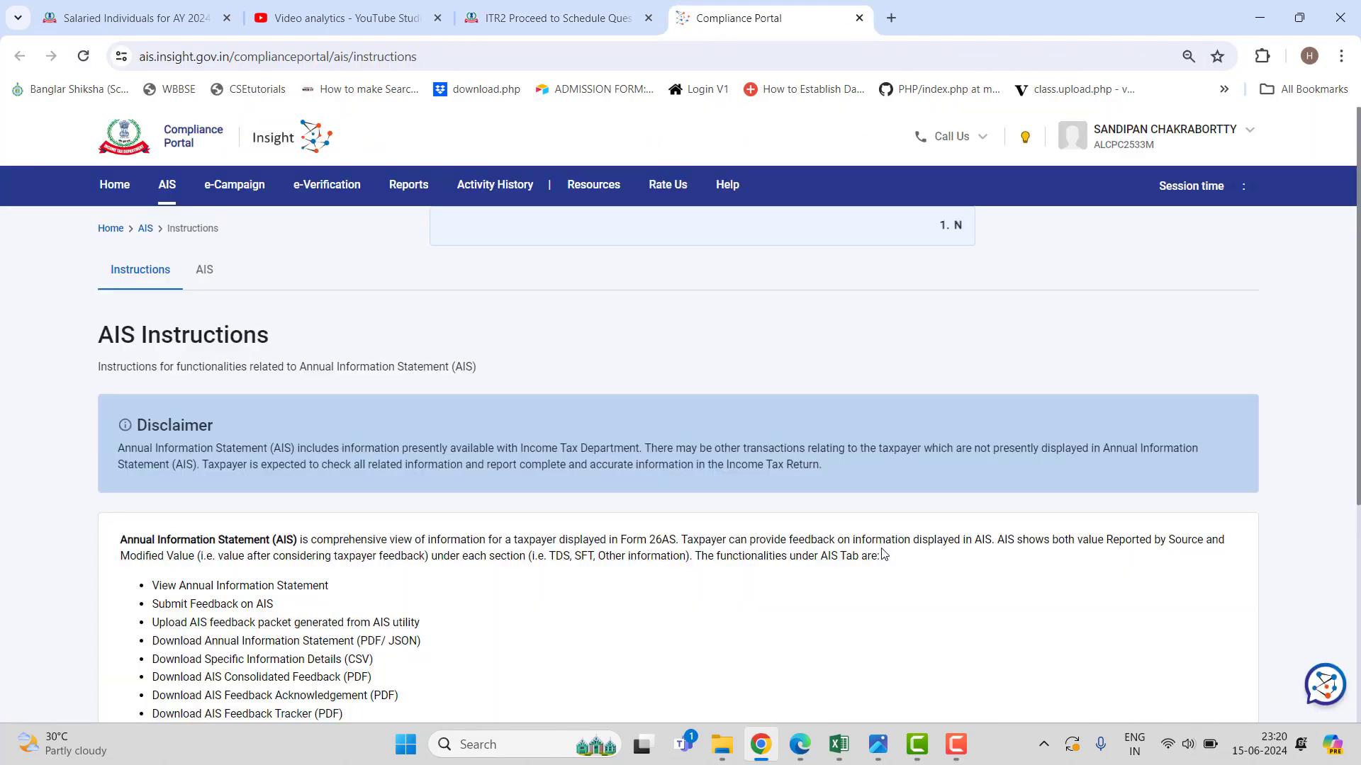
left_click(203, 273)
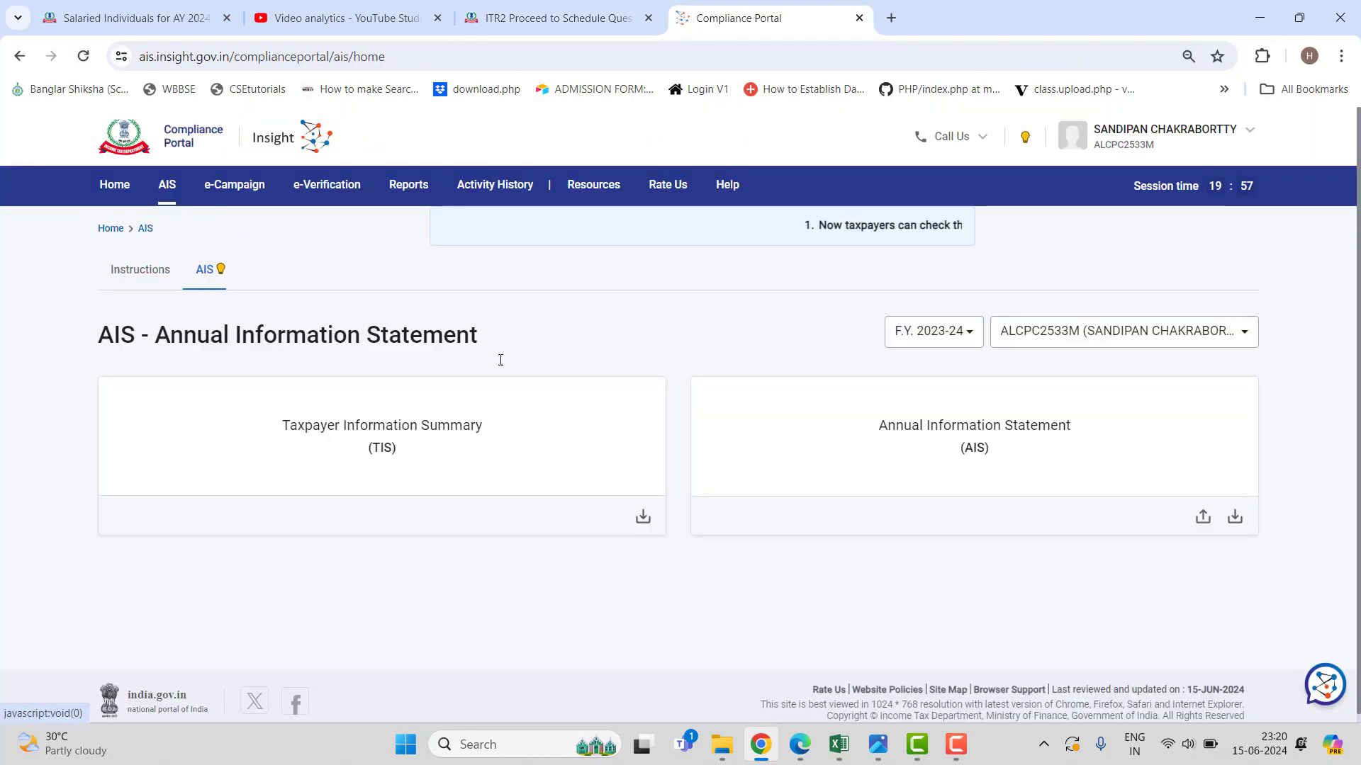
left_click(890, 439)
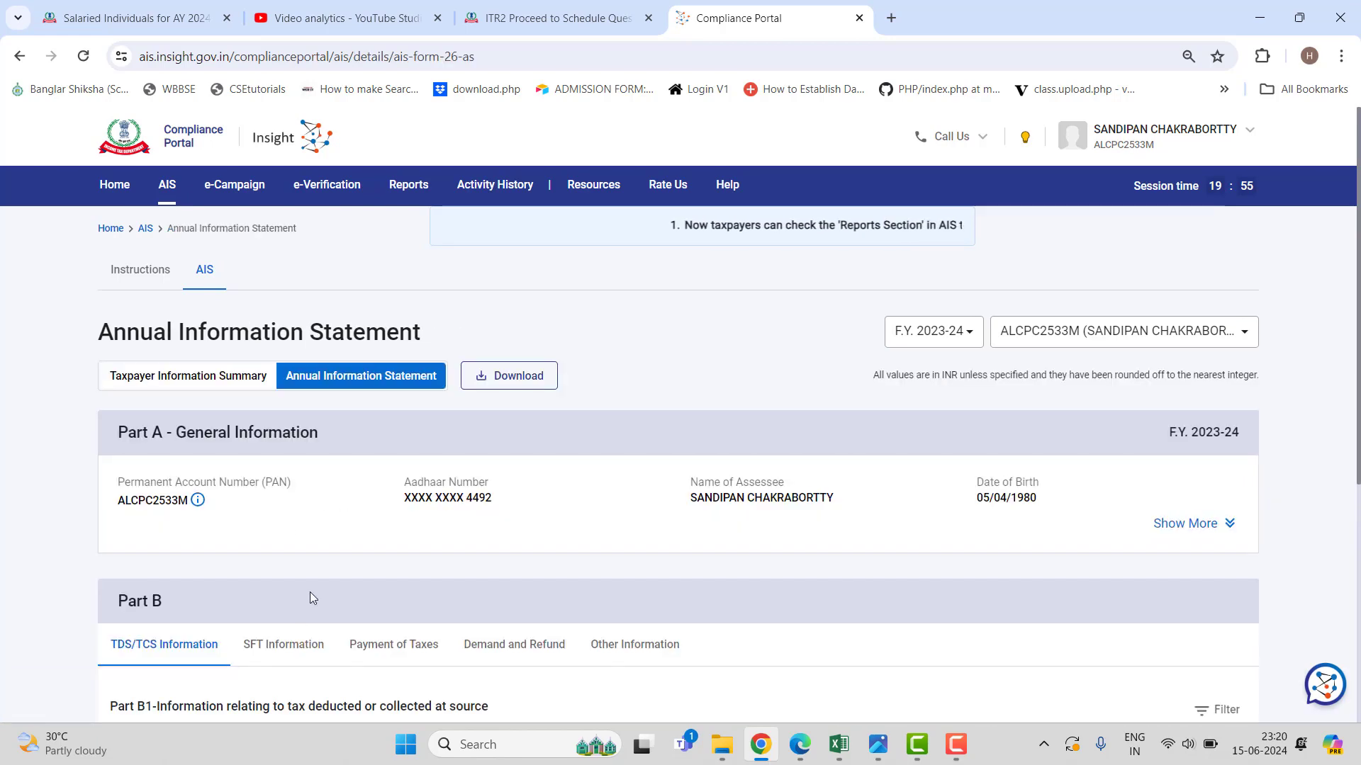
left_click(292, 650)
scroll(890, 511, "down", 5)
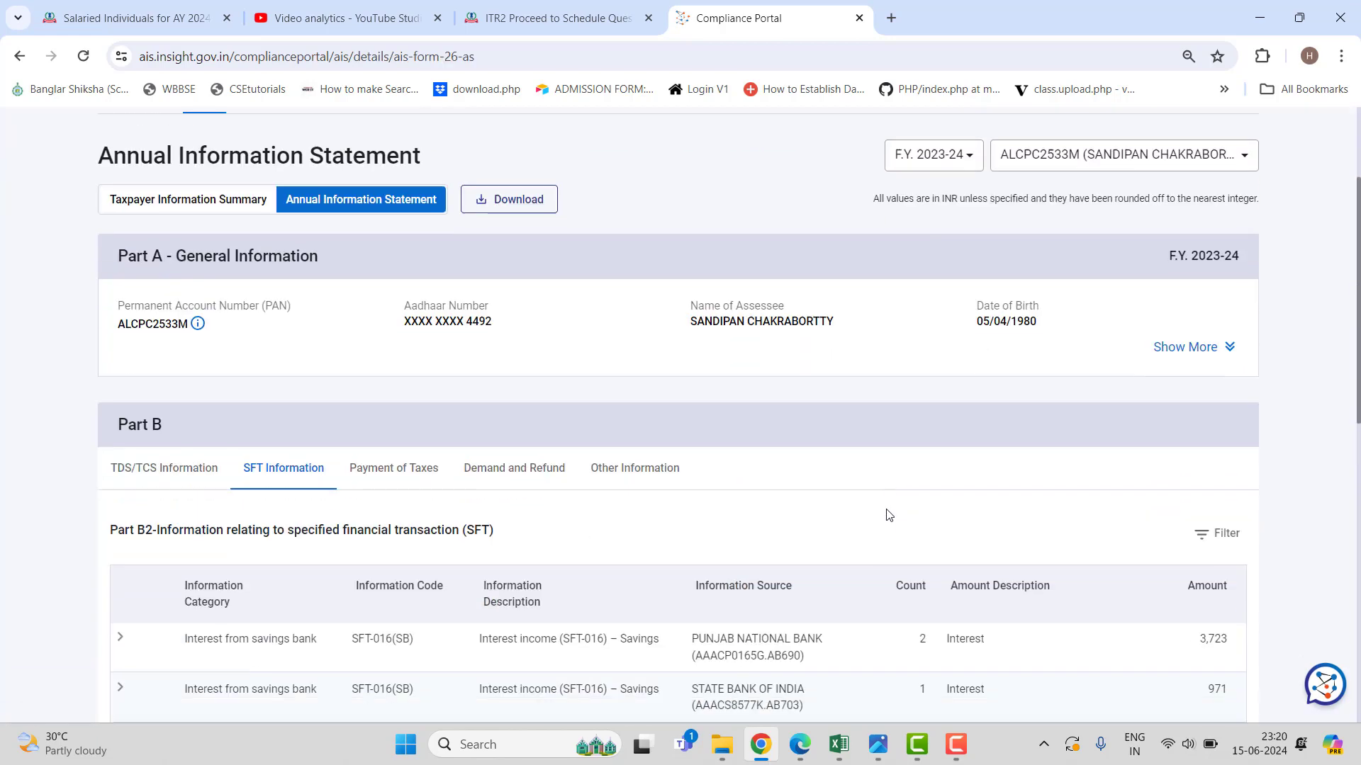
scroll(888, 515, "down", 2)
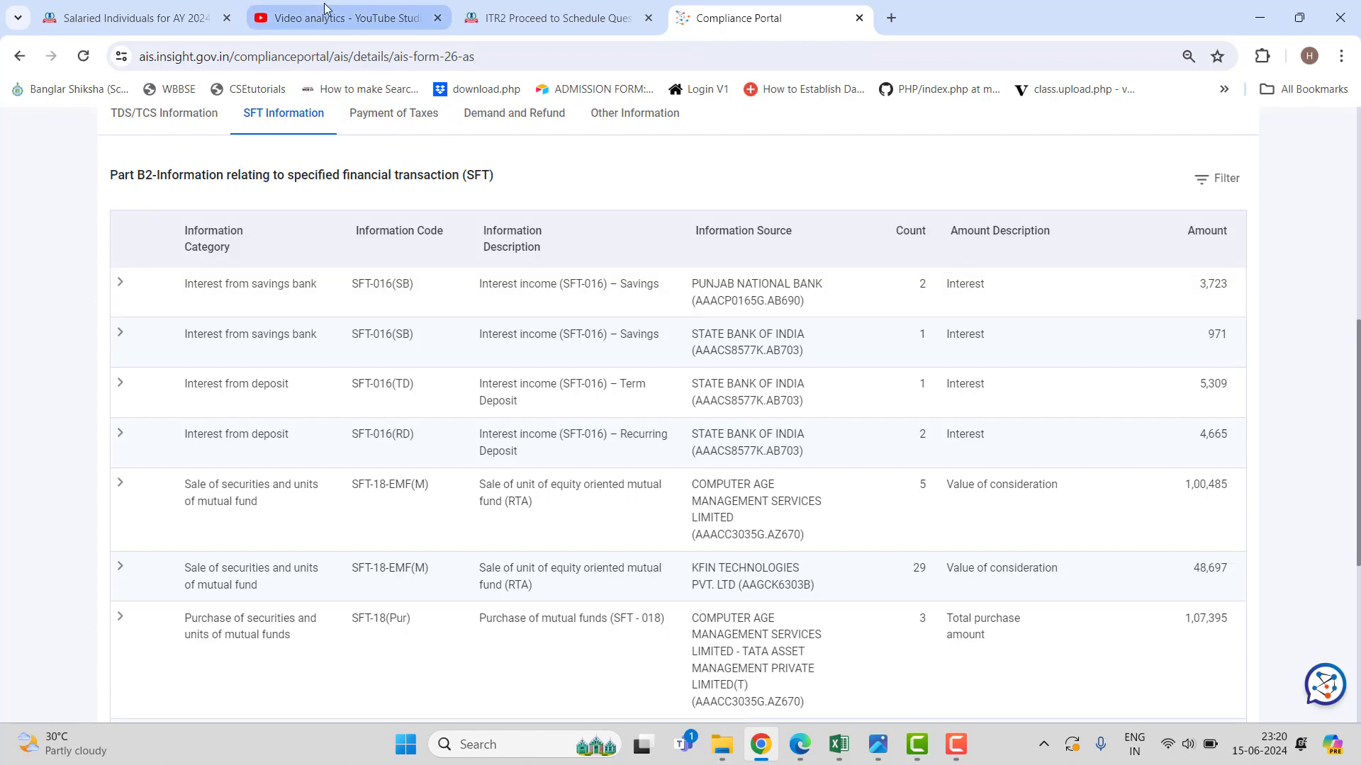
Enter 4694 as the 80TTA savings-bank interest amount in the return.
left_click(562, 15)
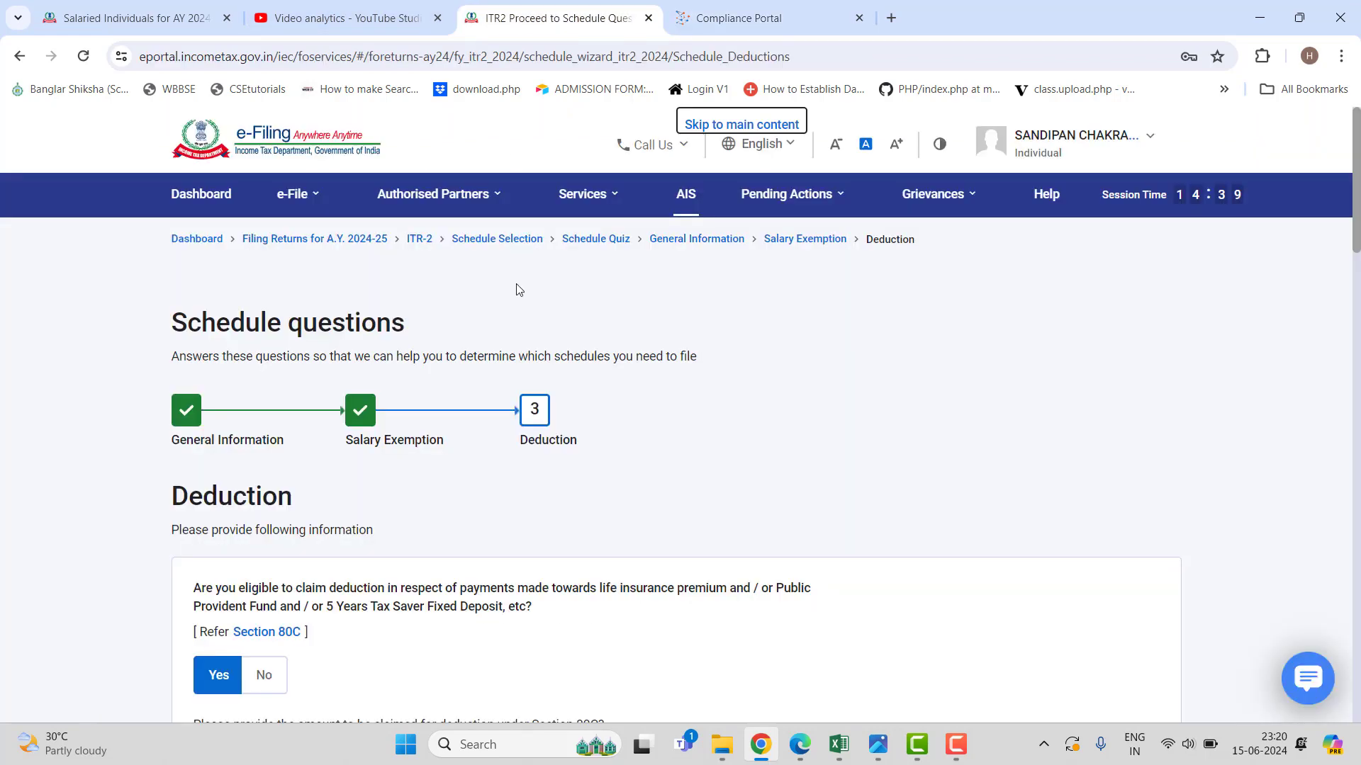
scroll(440, 565, "down", 20)
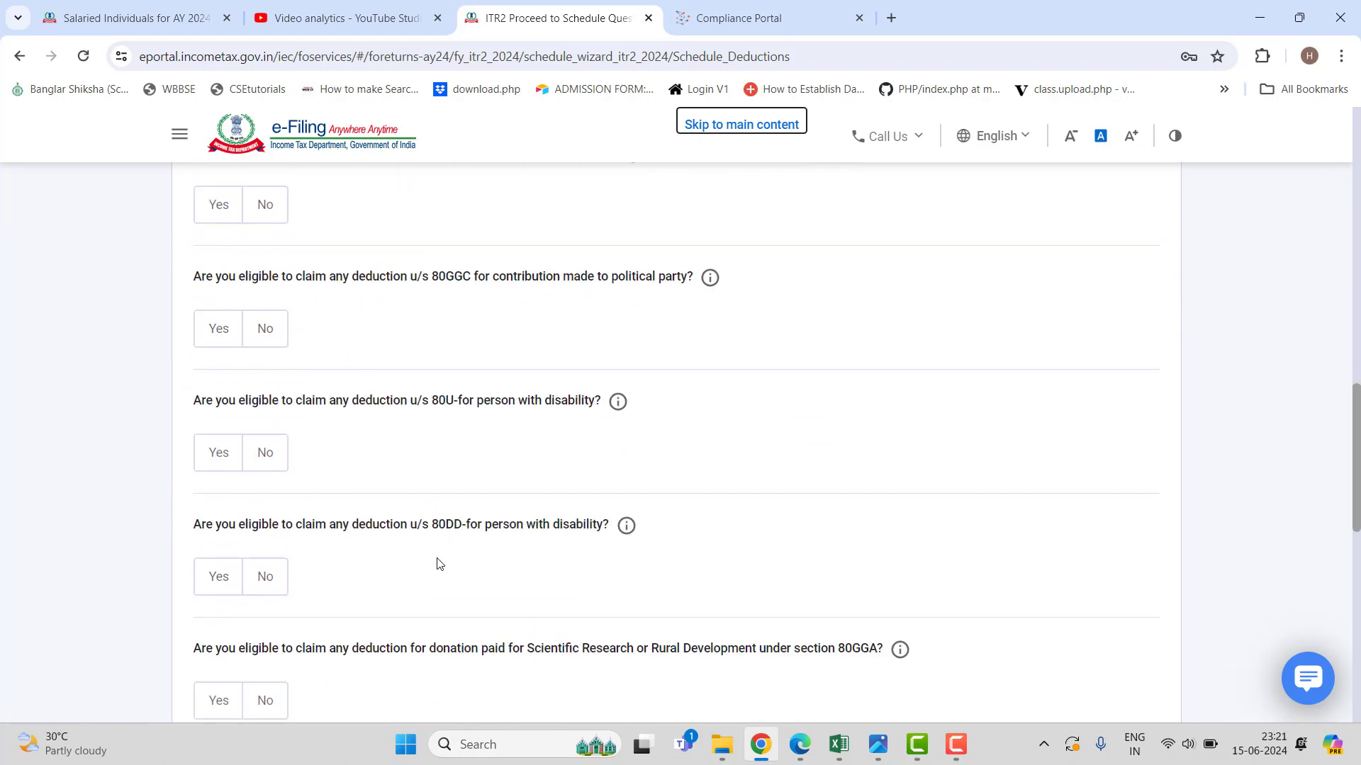
scroll(437, 564, "down", 5)
left_click(304, 336)
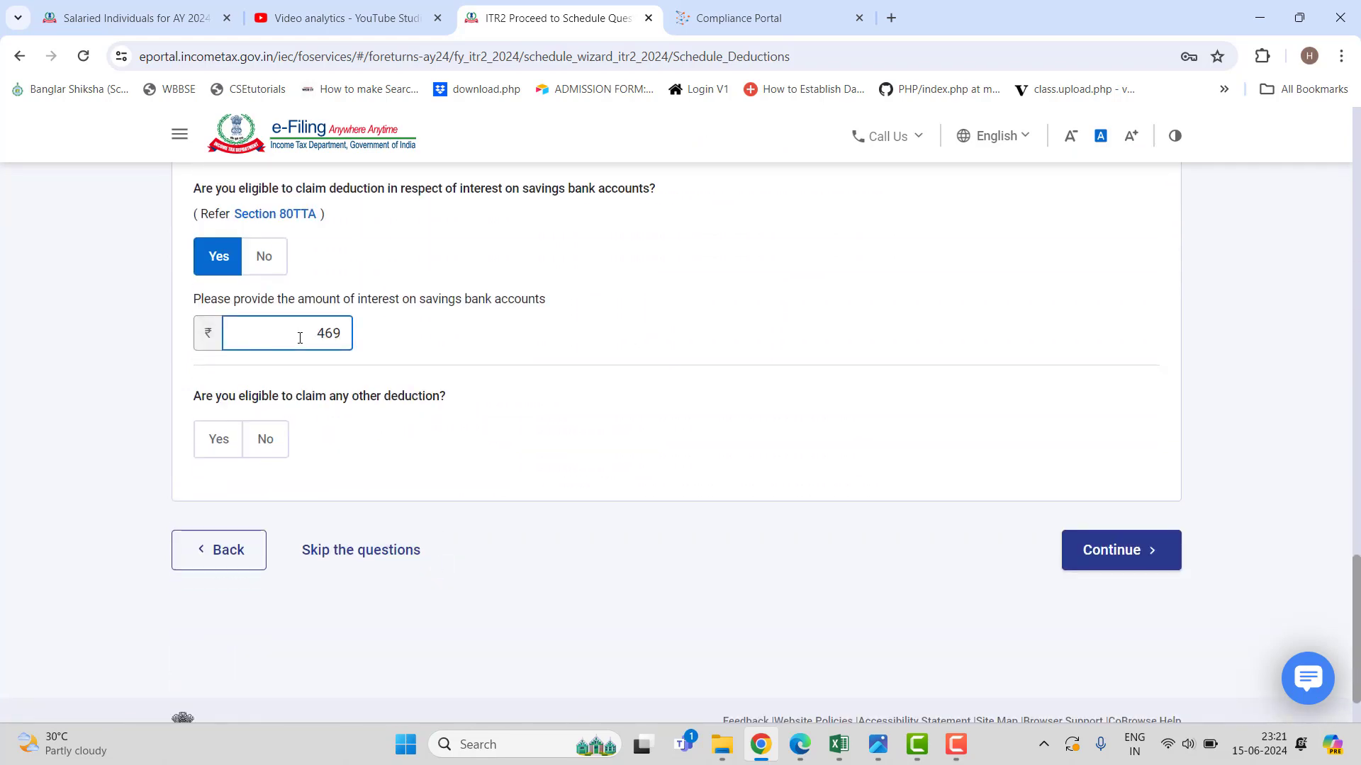
type("4694")
left_click(580, 347)
Leave 80CCD(1B) unclaimed so no other deductions are added, and continue to the Schedules Summary.
left_click(227, 445)
scroll(542, 445, "down", 1)
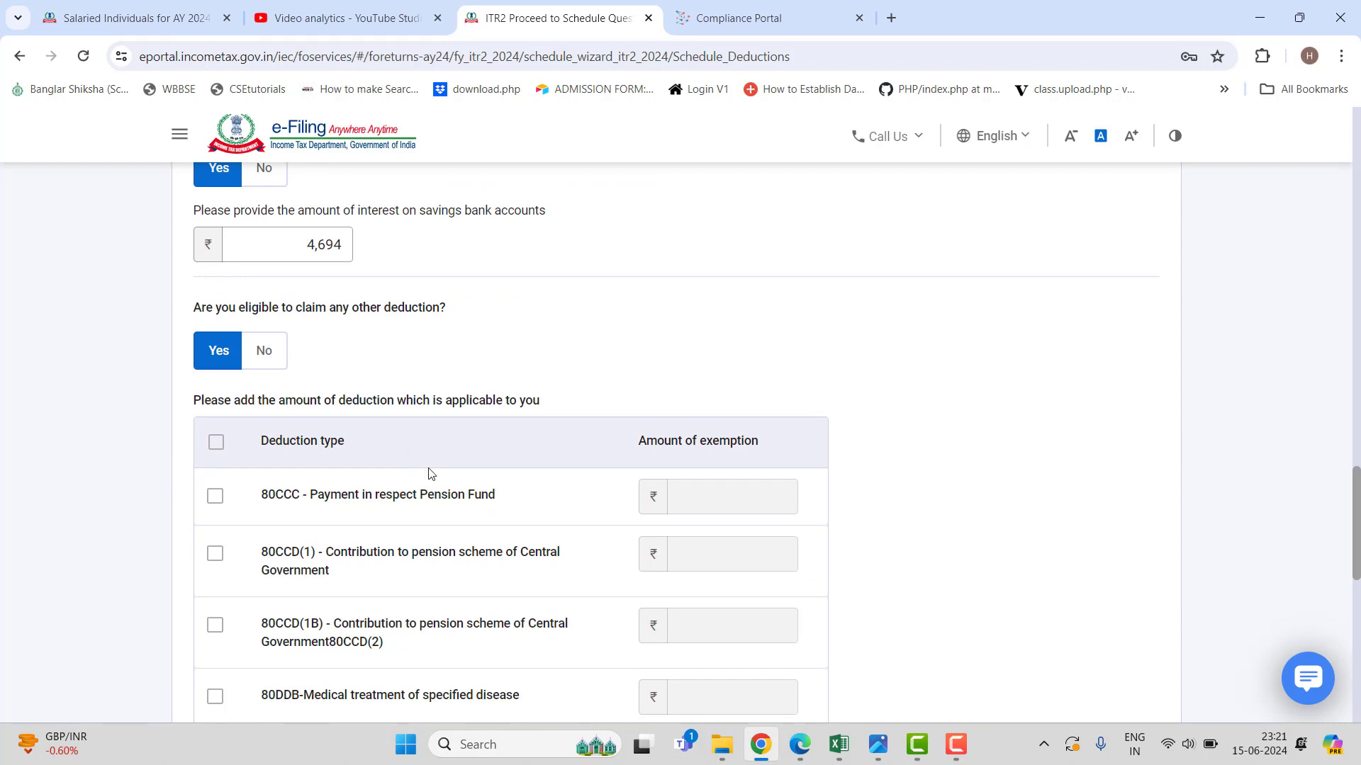
scroll(431, 474, "down", 1)
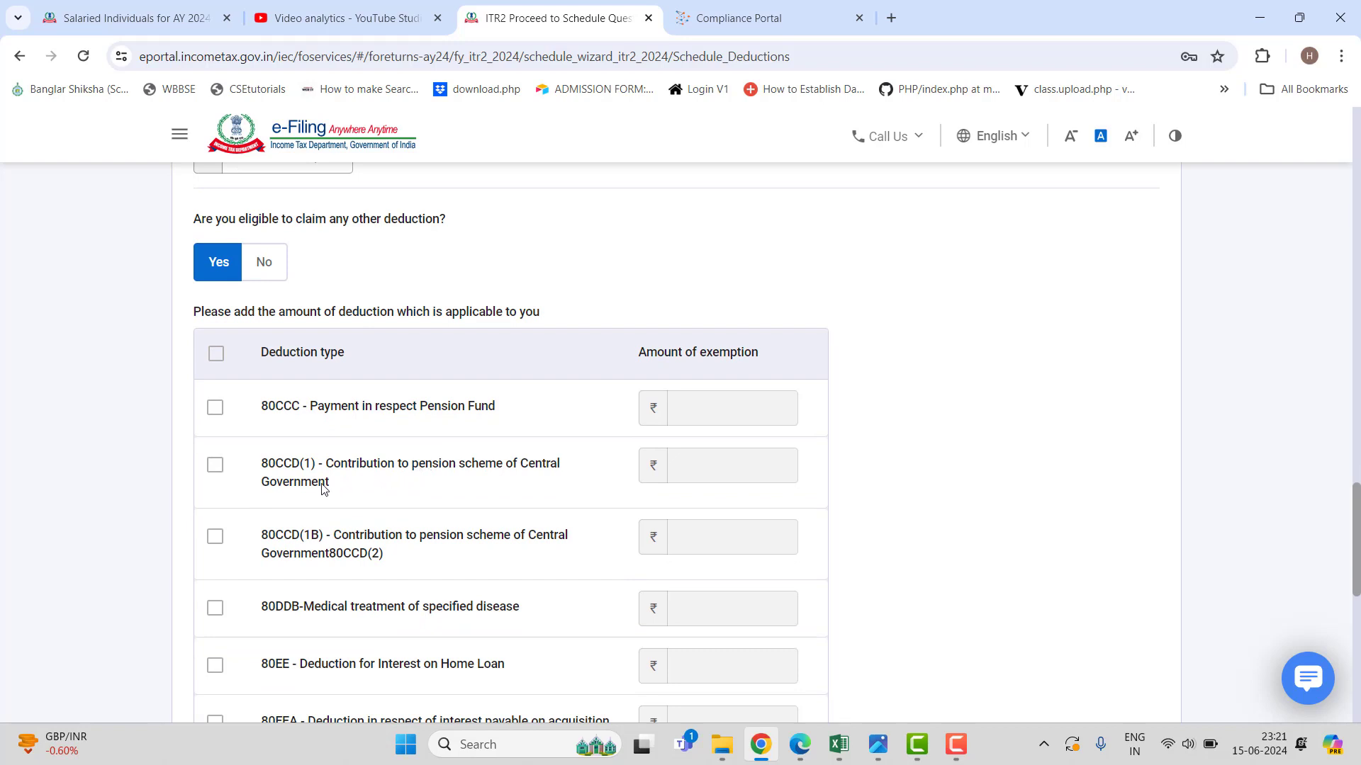
scroll(359, 527, "down", 2)
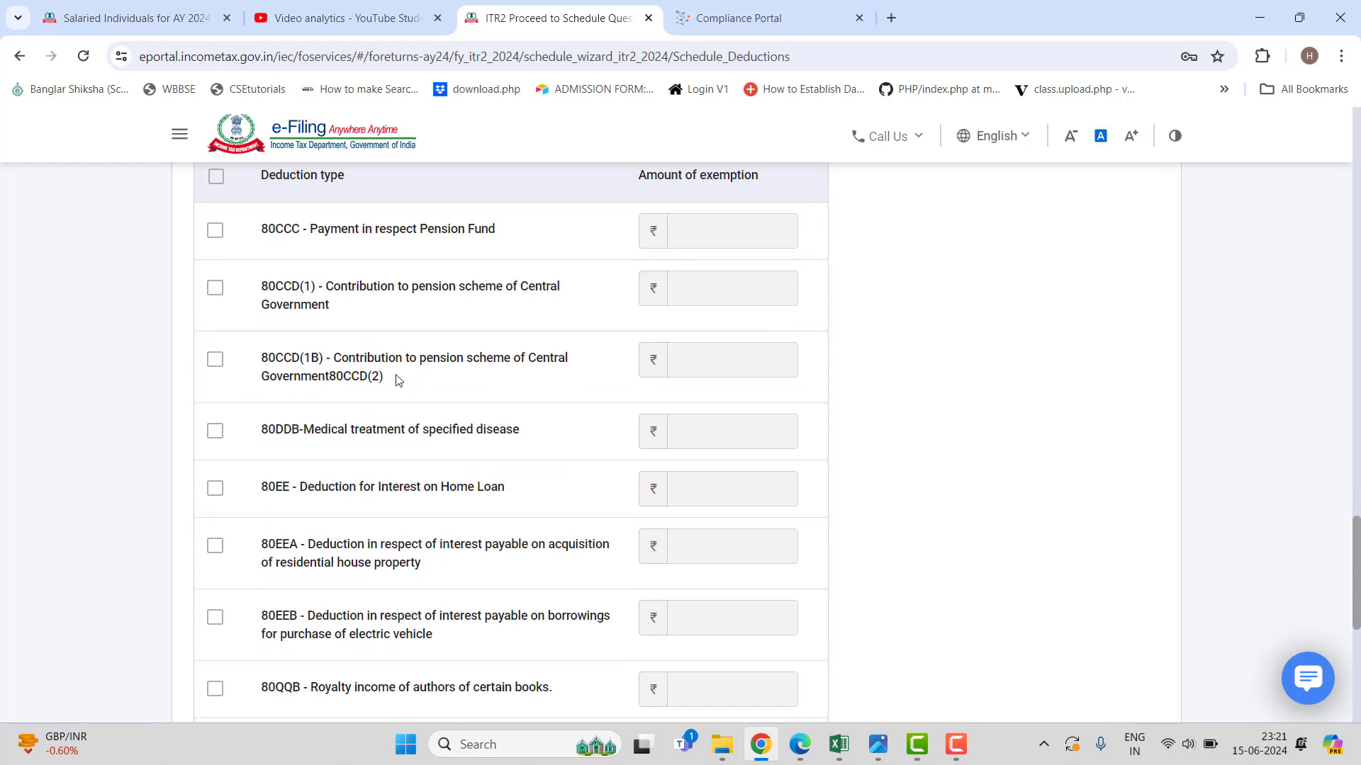
left_click(214, 360)
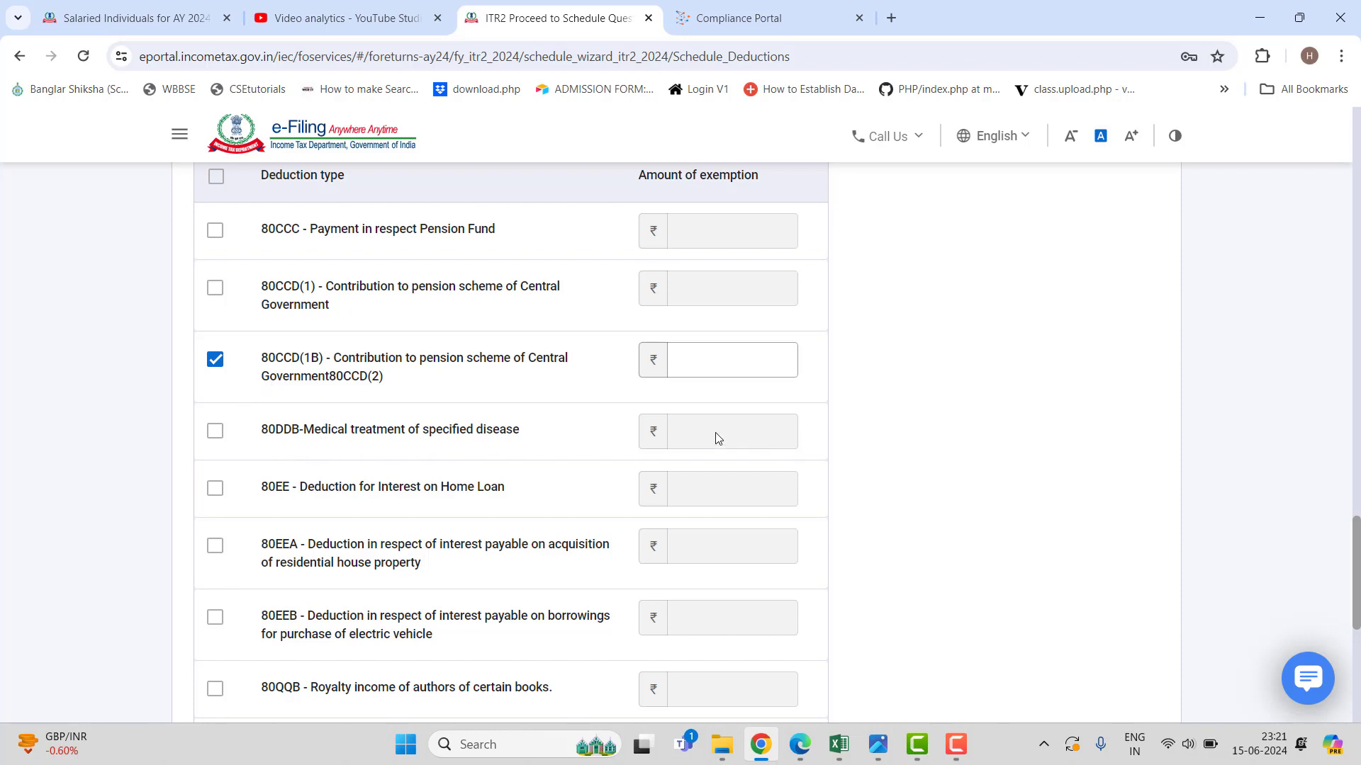
scroll(500, 462, "down", 1)
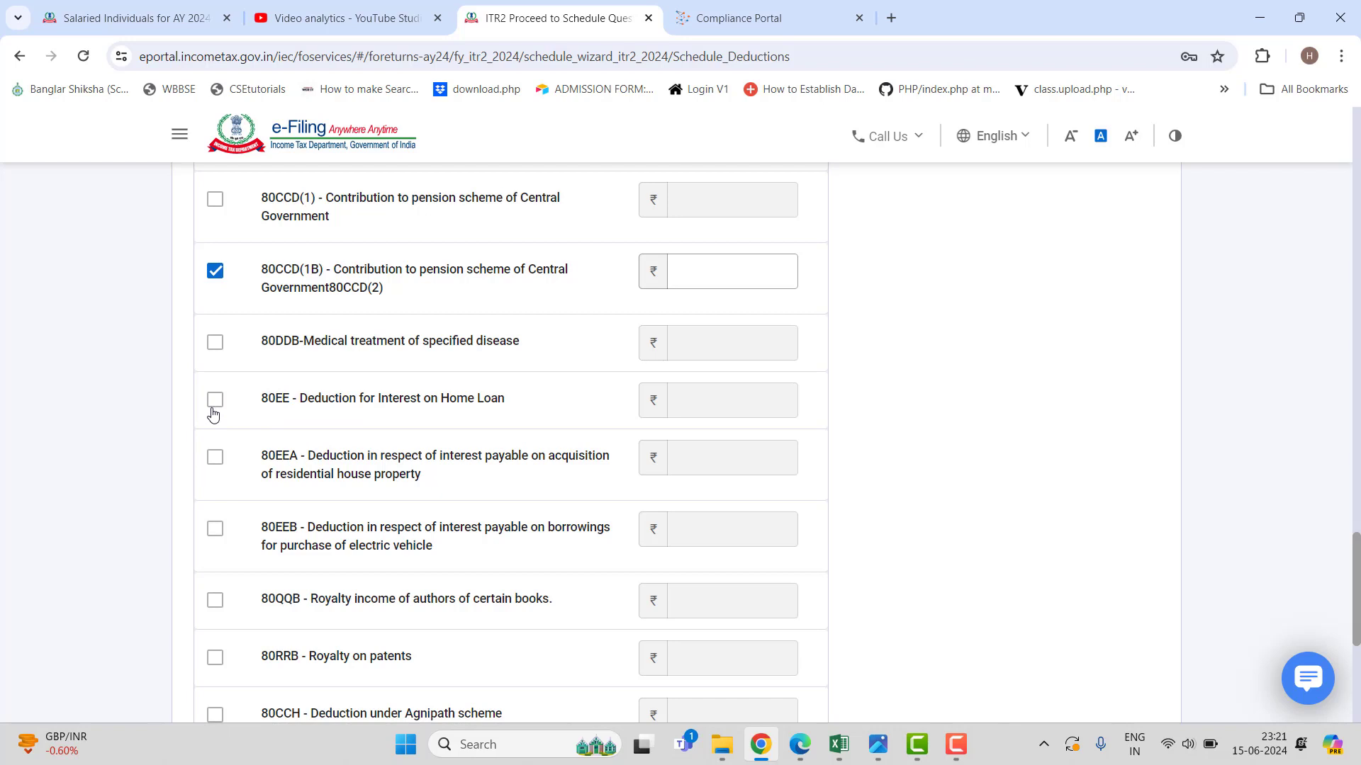
scroll(404, 467, "down", 3)
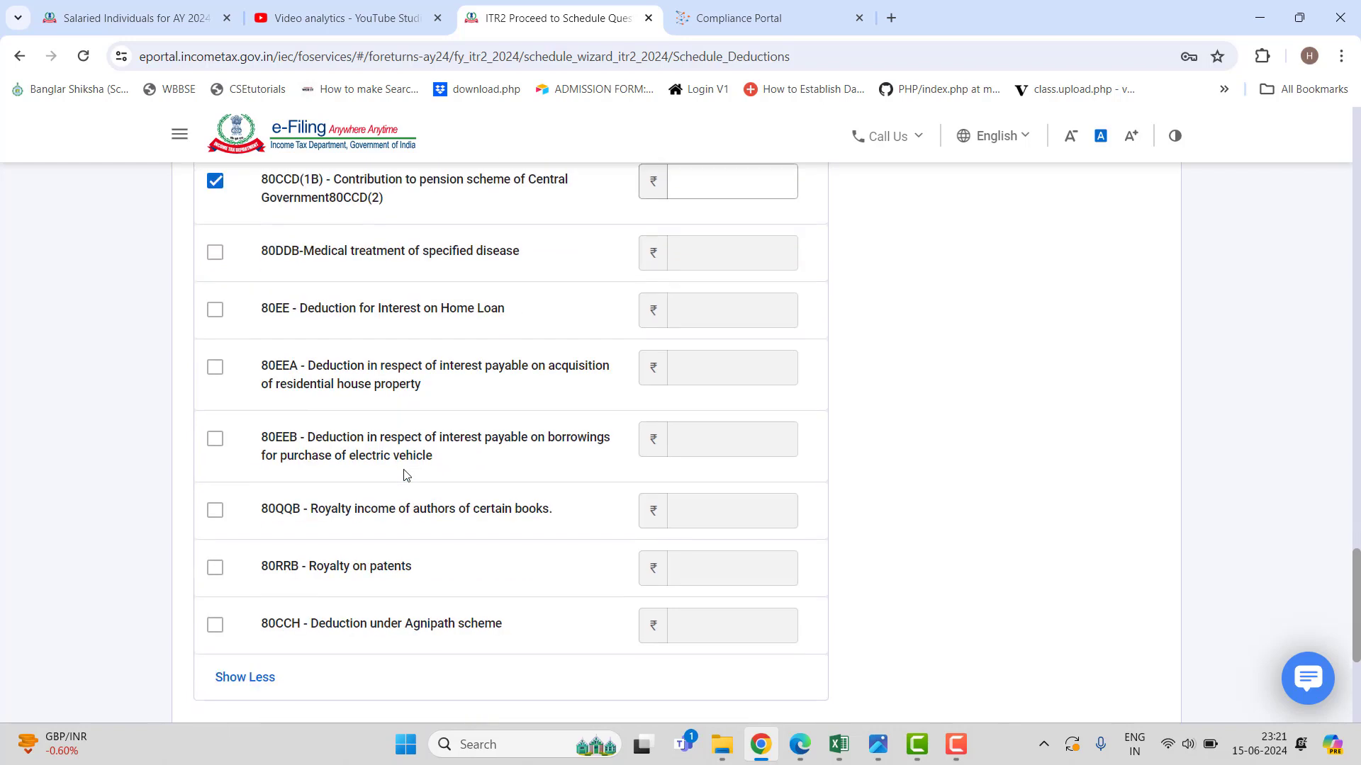
scroll(406, 477, "up", 5)
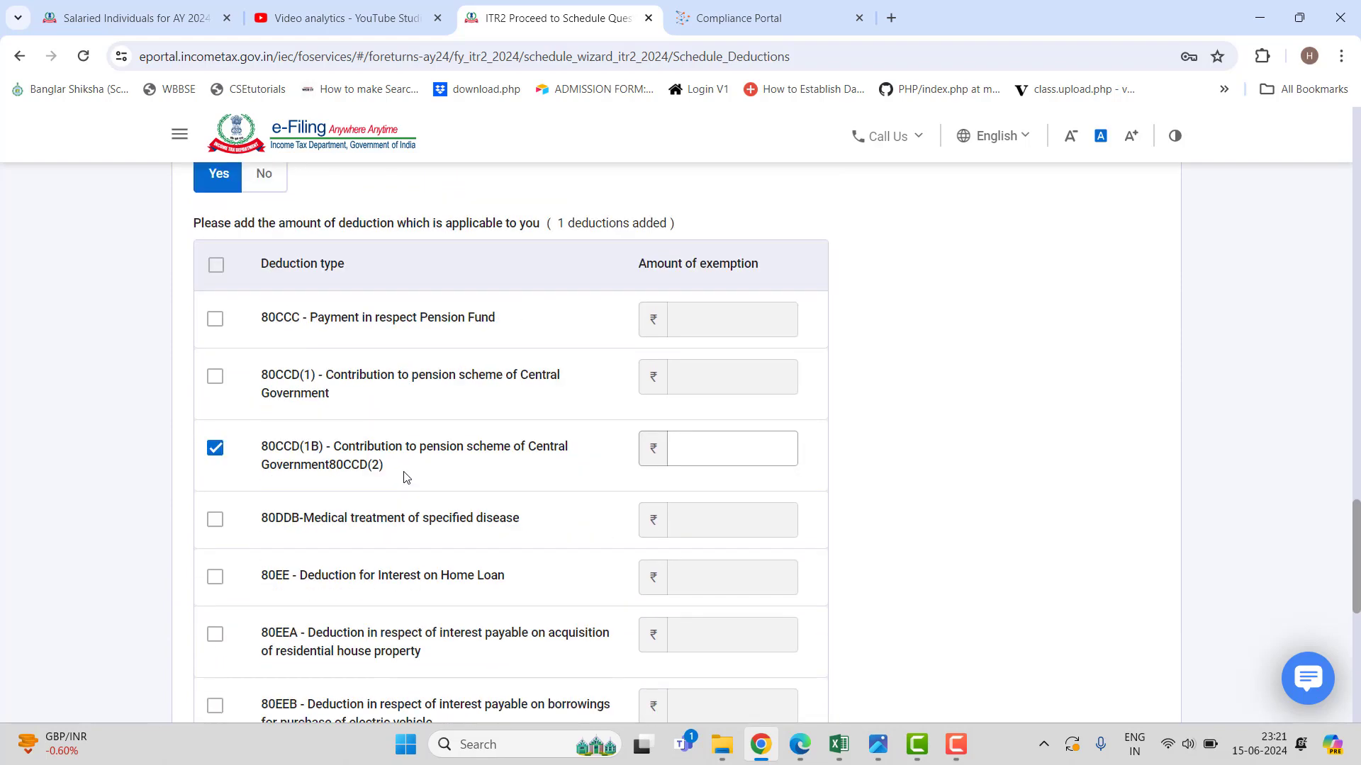
left_click(216, 449)
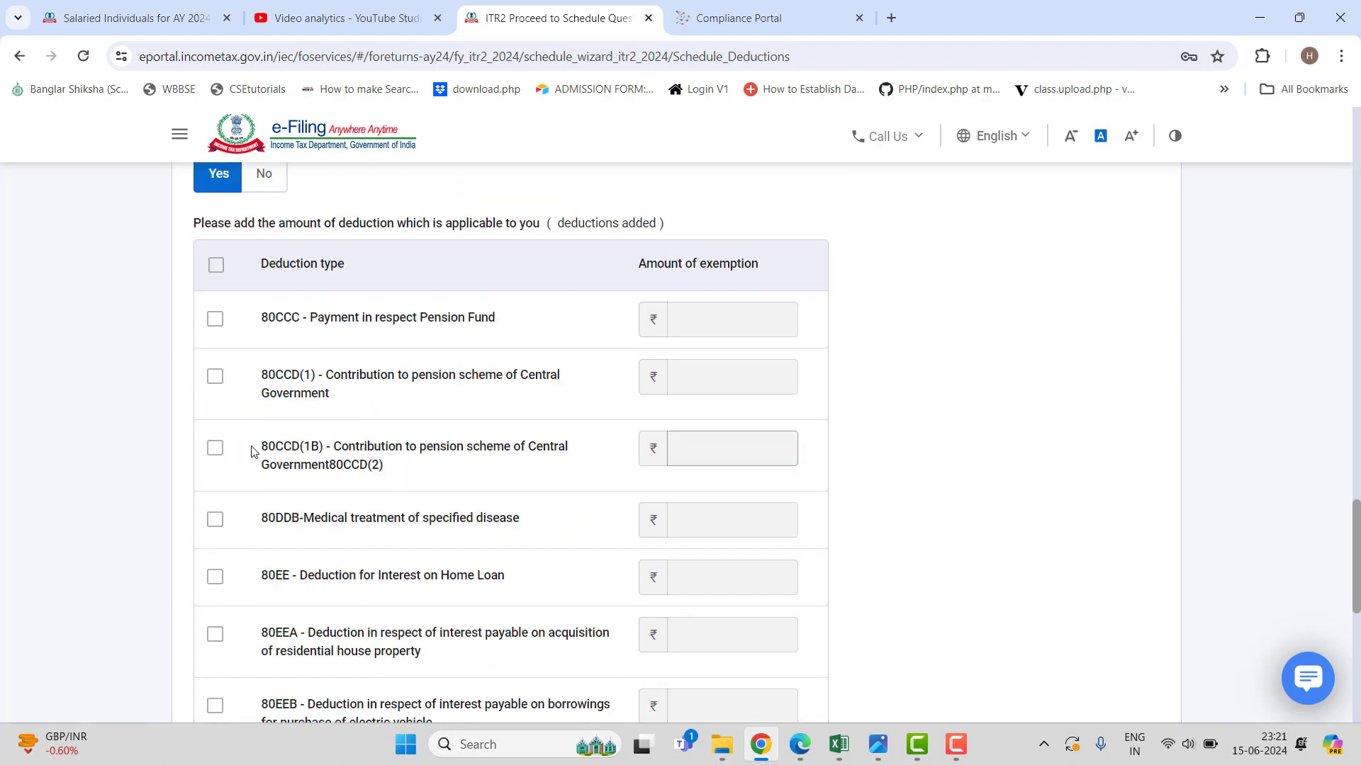
scroll(506, 509, "down", 6)
scroll(506, 509, "down", 2)
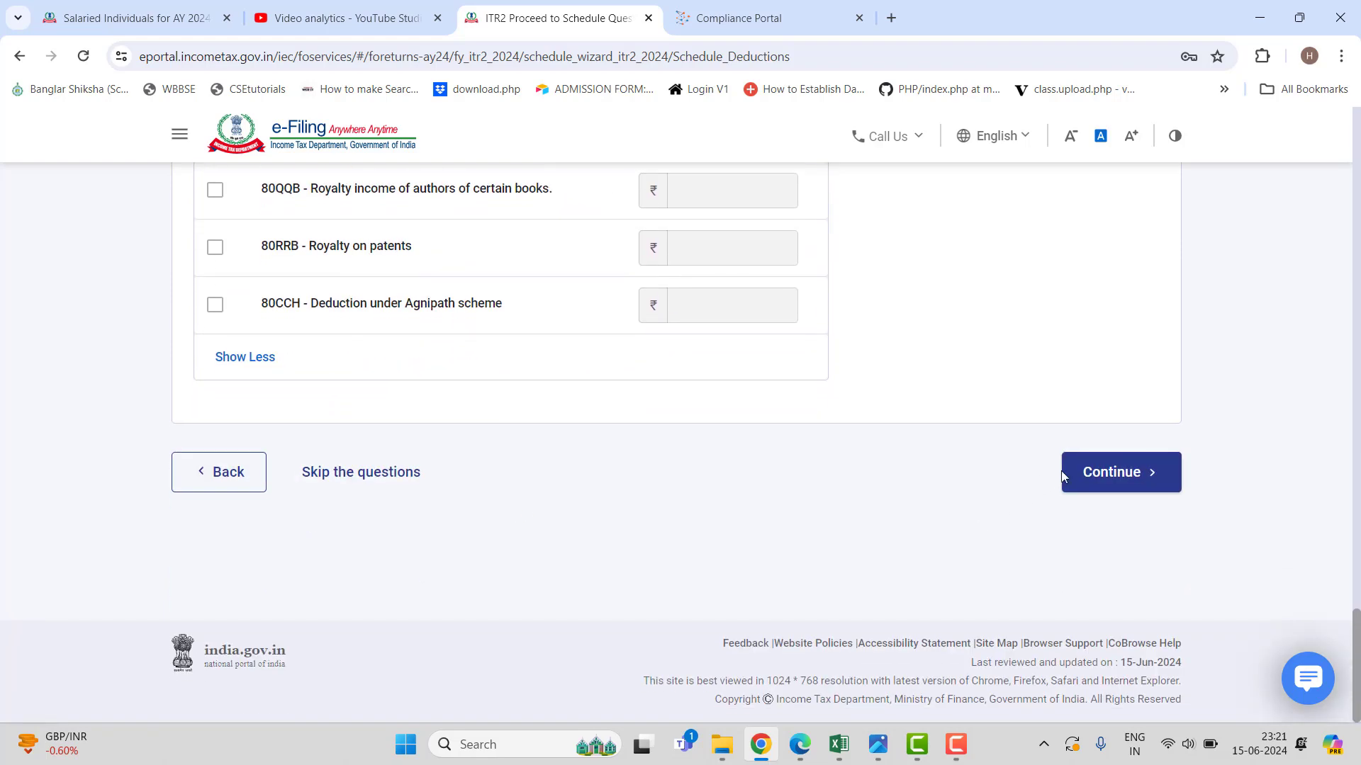
left_click(1112, 474)
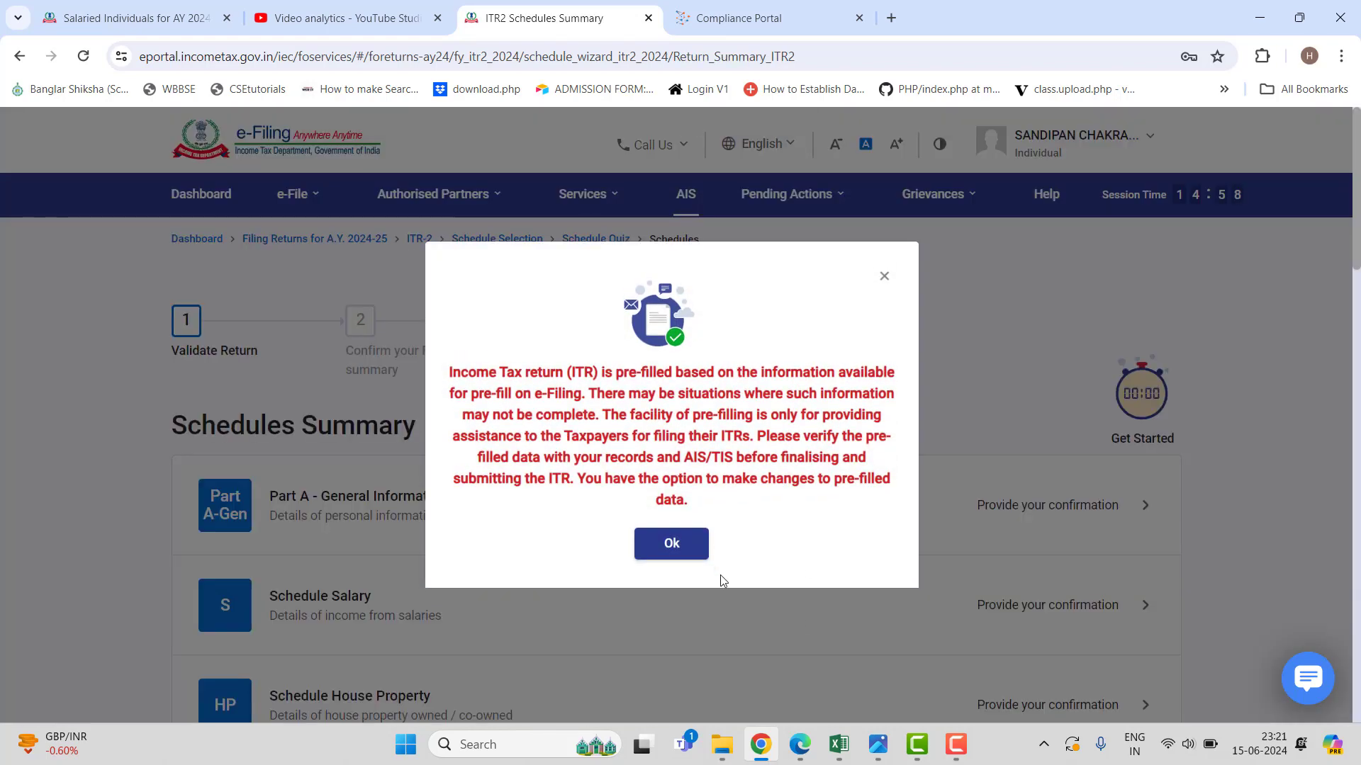
Dismiss the pre-filled return notice and review Part A - General Information's personal details.
left_click(692, 549)
scroll(693, 551, "down", 2)
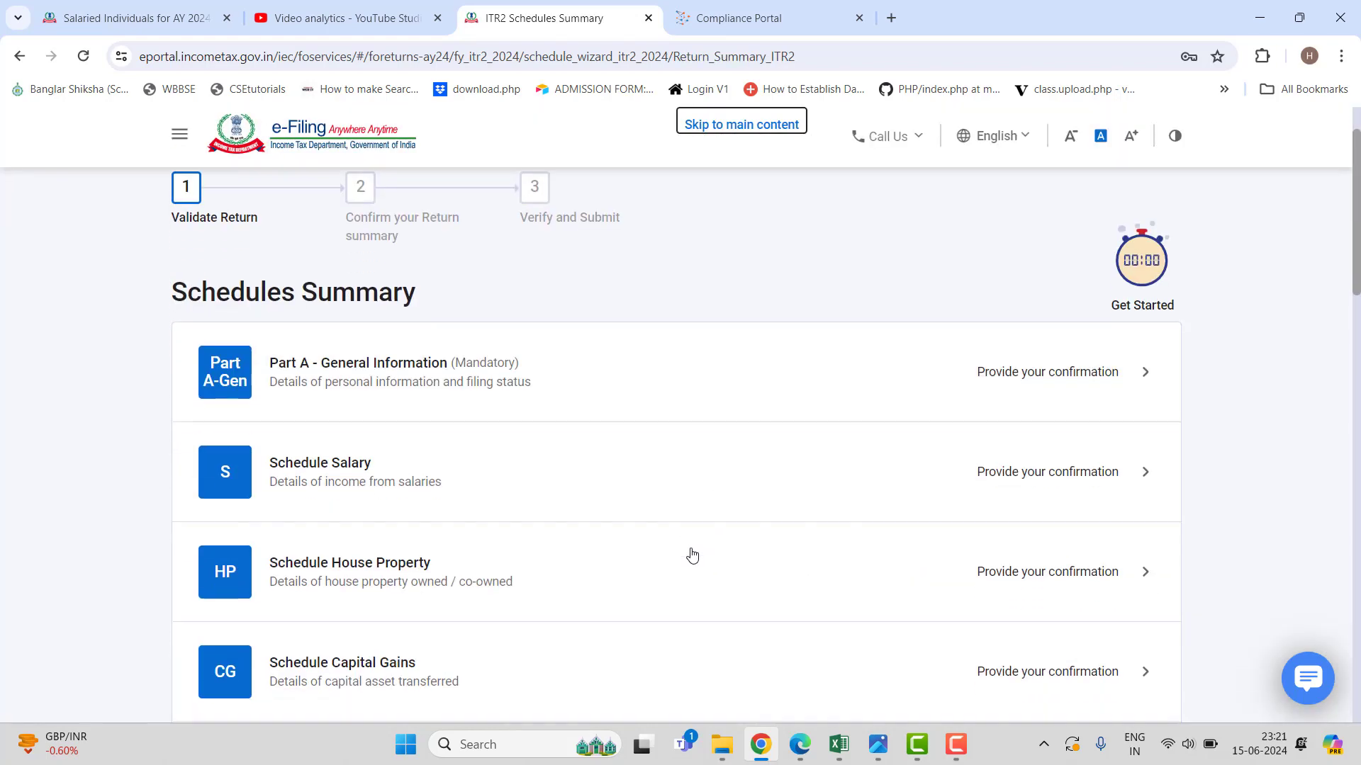
left_click(887, 378)
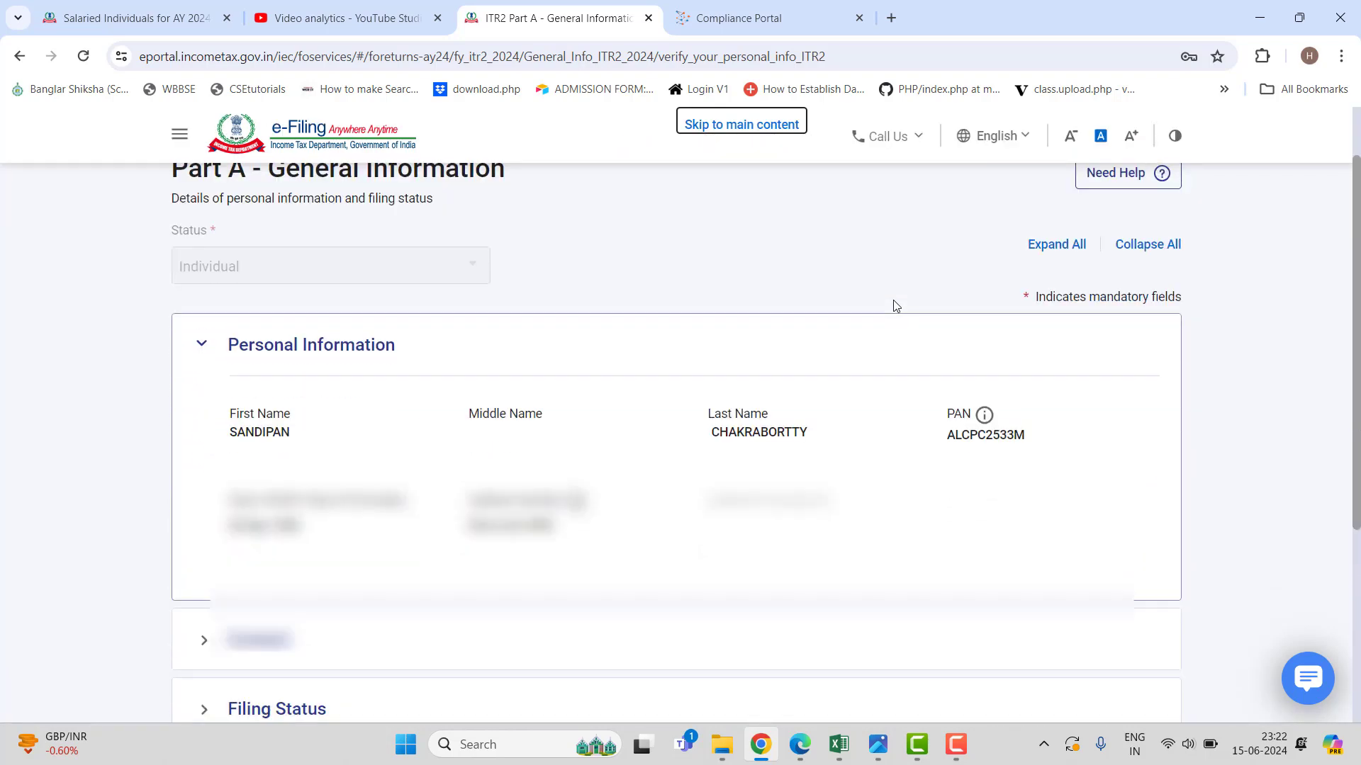
scroll(893, 306, "down", 3)
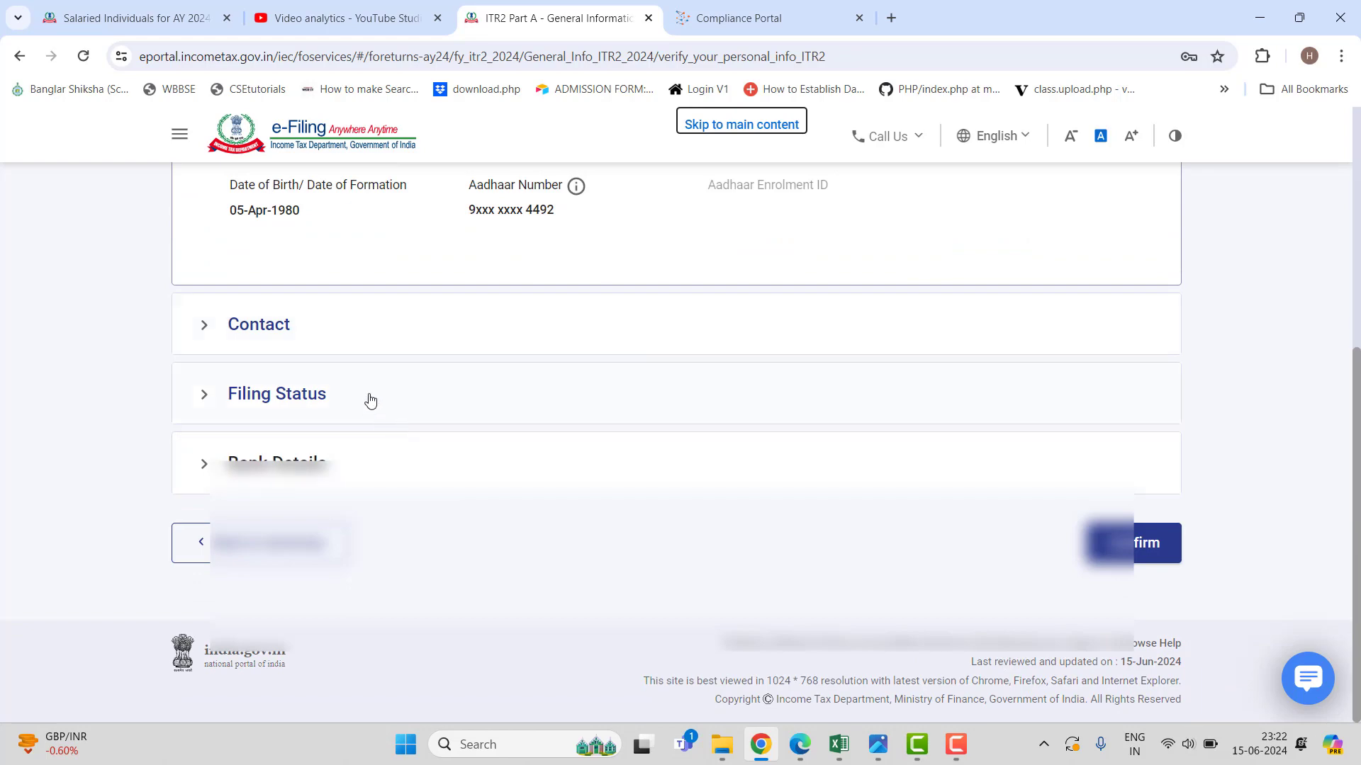
Set the residential status condition to staying 182 days or more in India.
left_click(1150, 544)
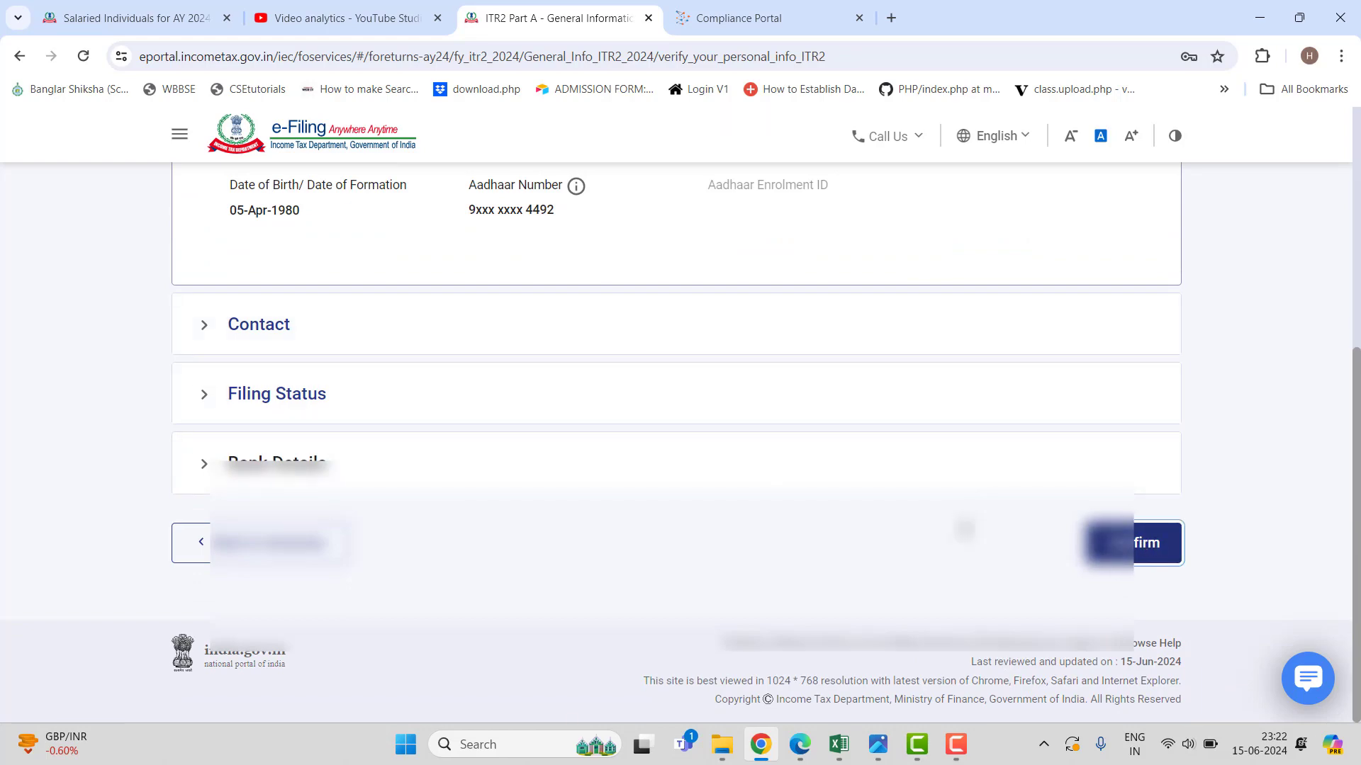
scroll(559, 486, "up", 3)
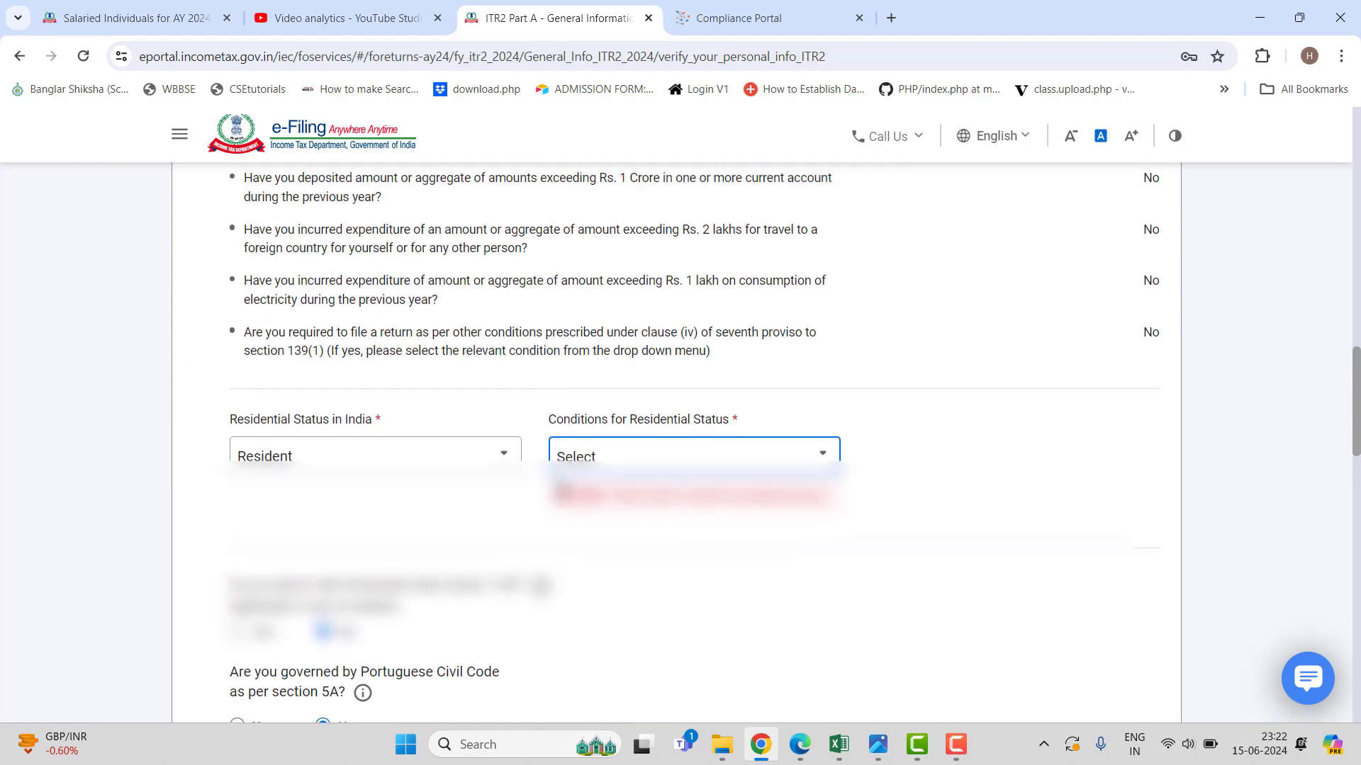
scroll(559, 486, "down", 1)
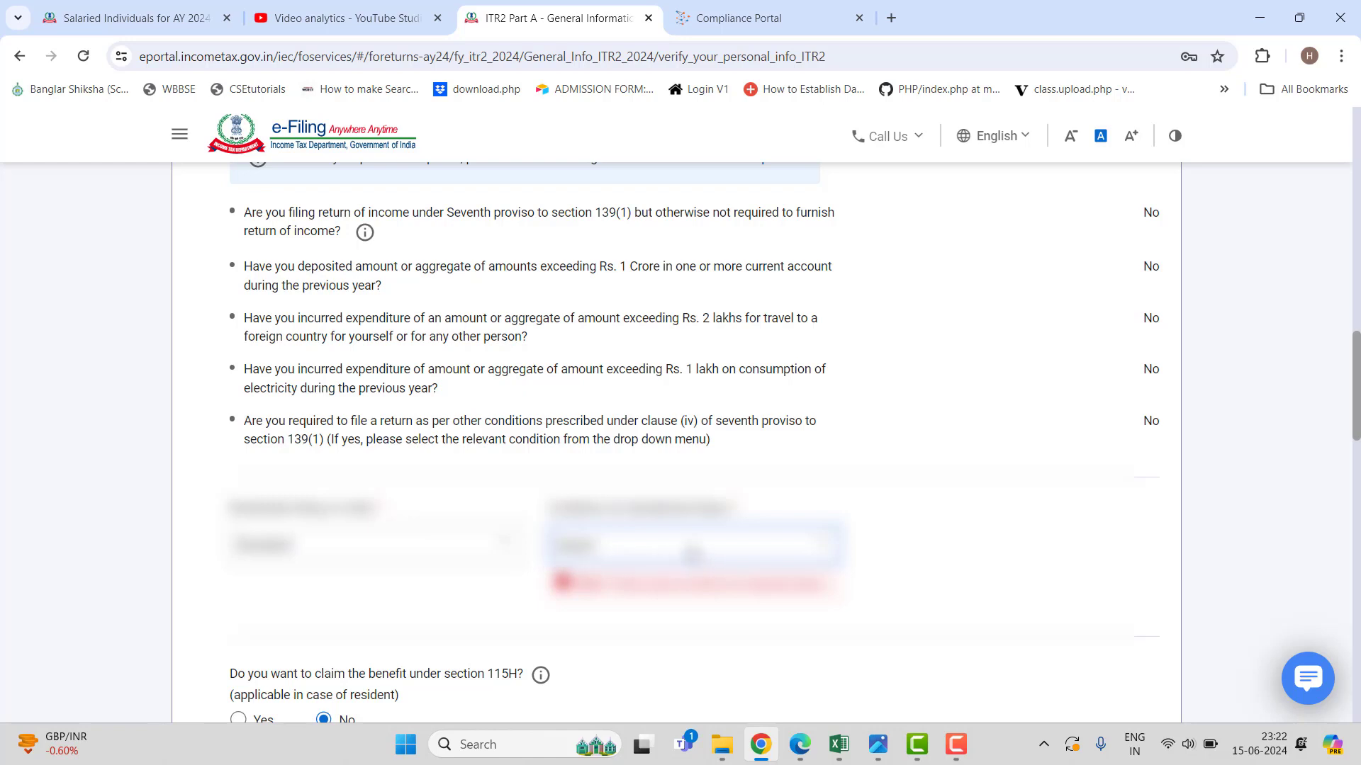
left_click(691, 553)
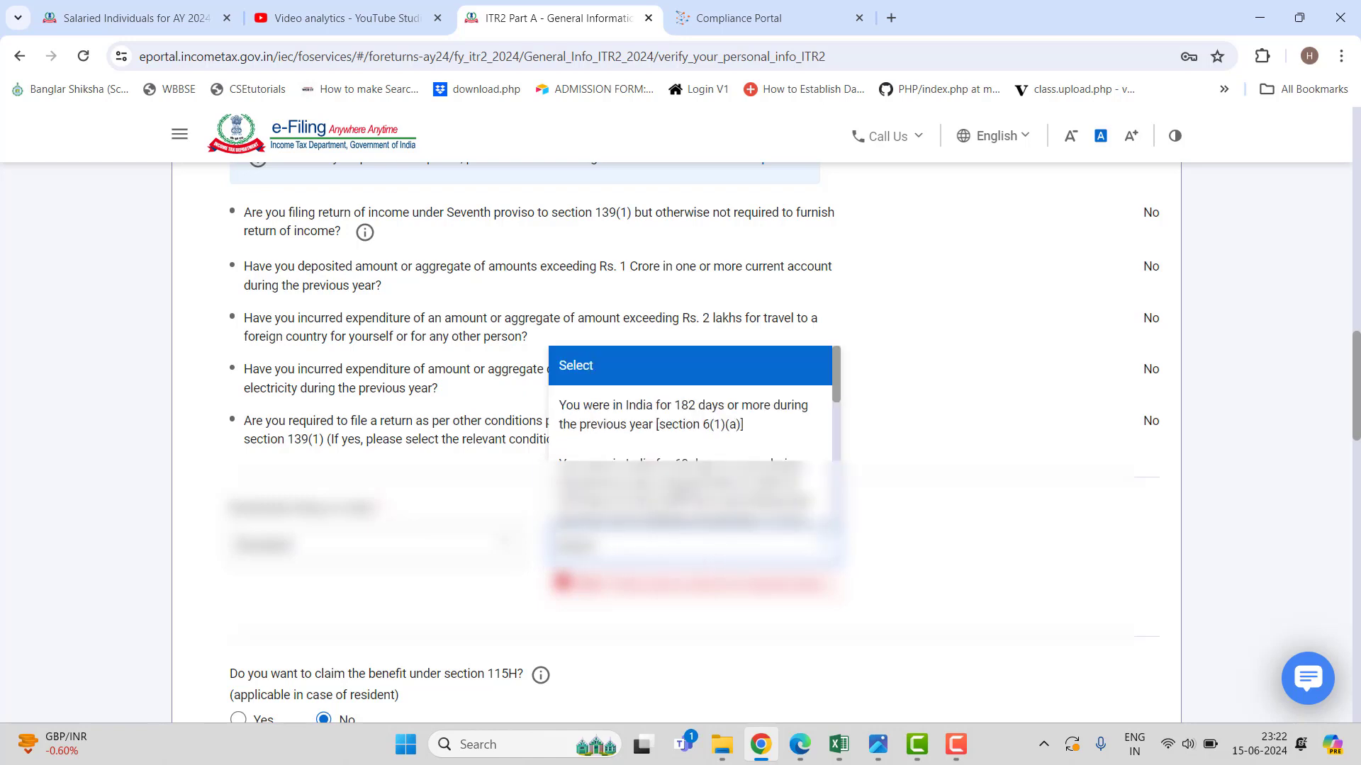
left_click(688, 426)
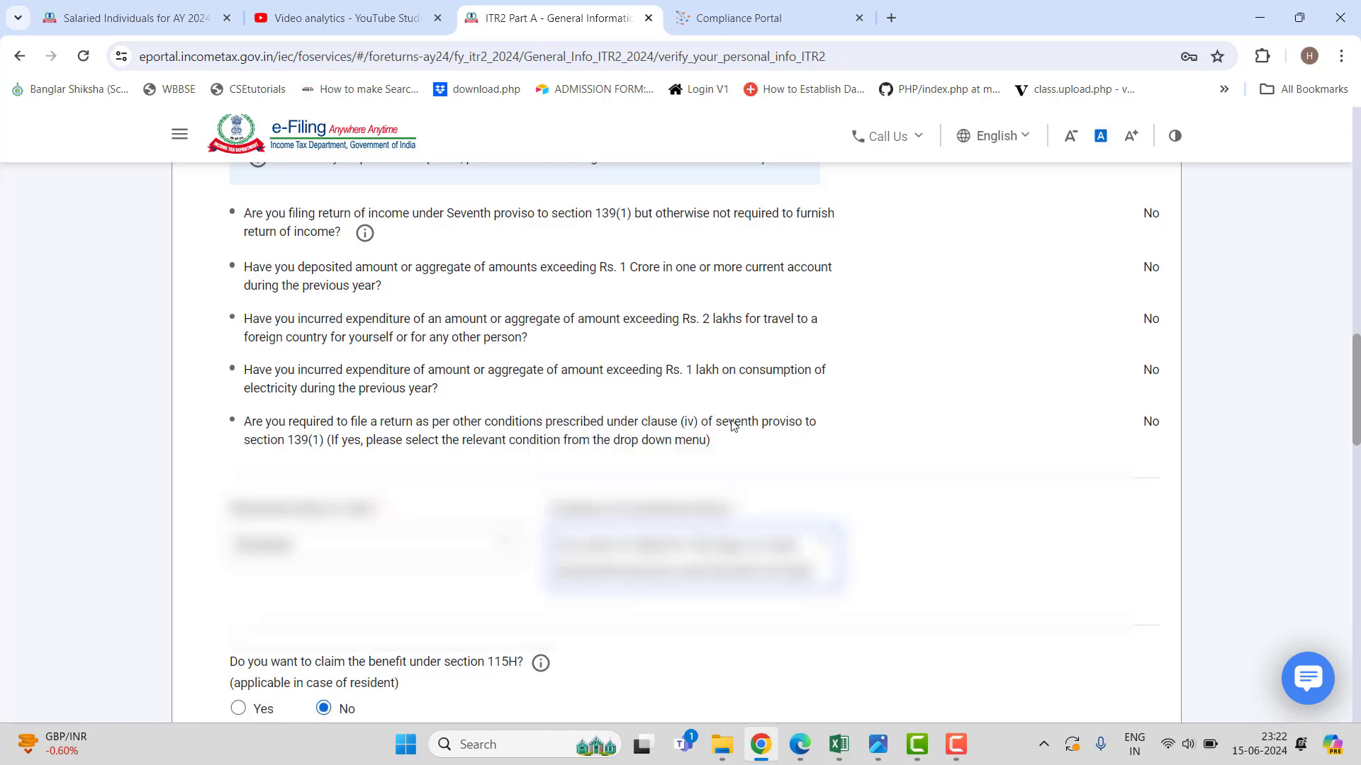
Answer No to being an FPI, then save and confirm Part A - General Information.
scroll(728, 422, "down", 4)
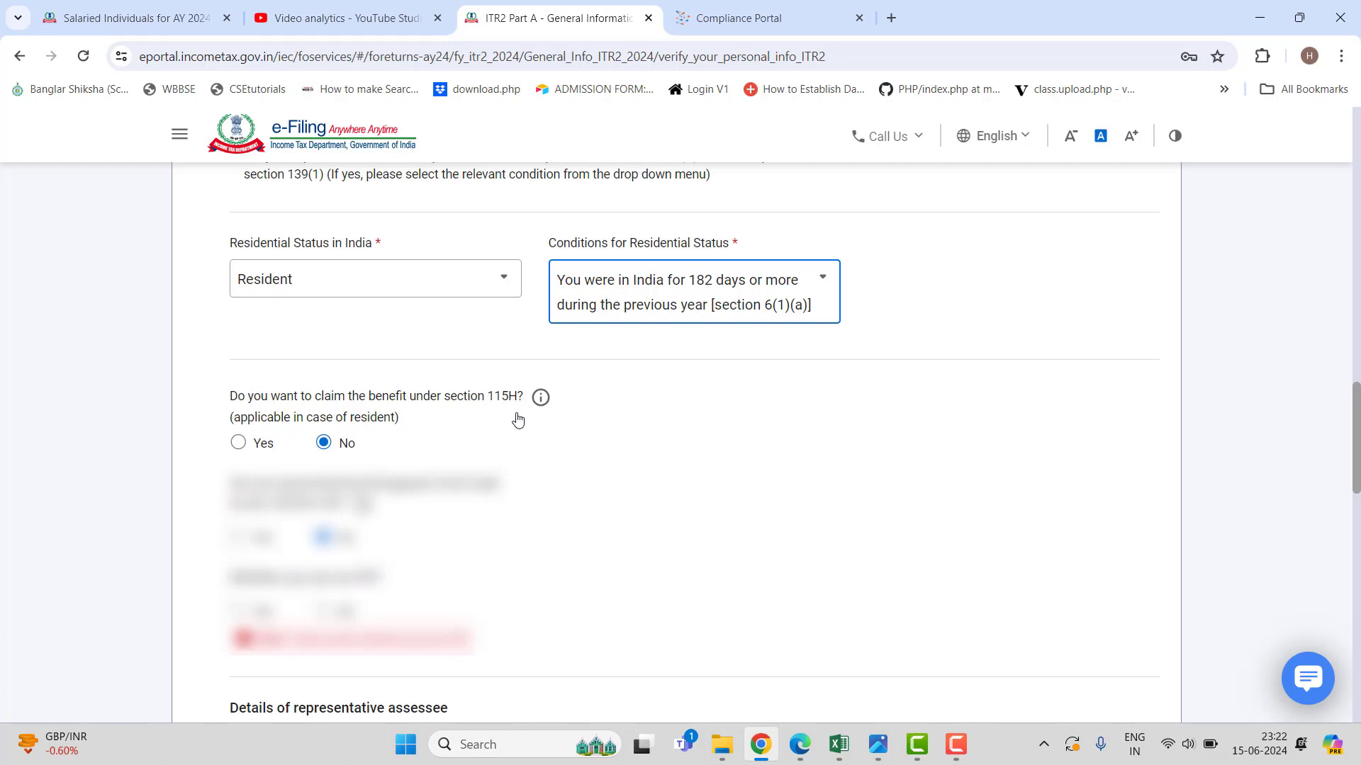
scroll(518, 420, "down", 1)
scroll(517, 420, "down", 1)
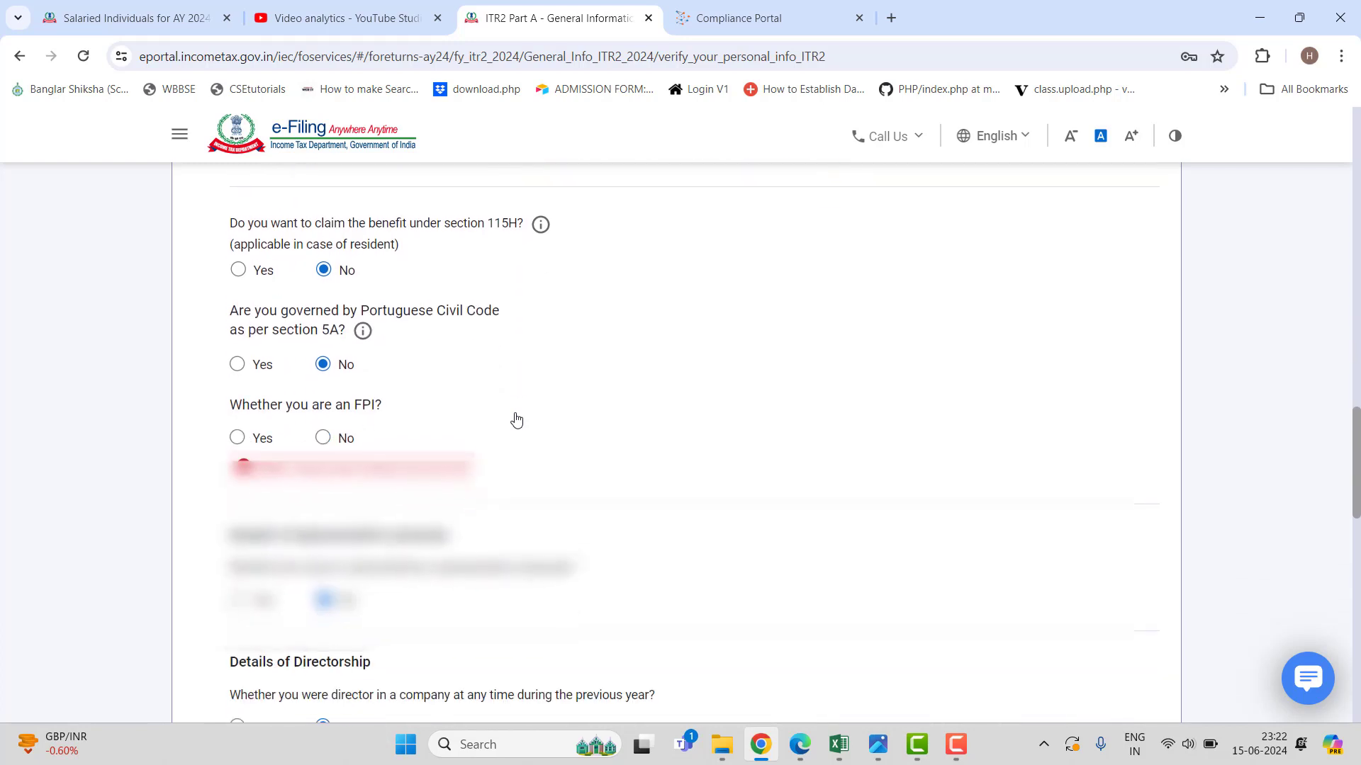
left_click(339, 433)
scroll(680, 443, "down", 2)
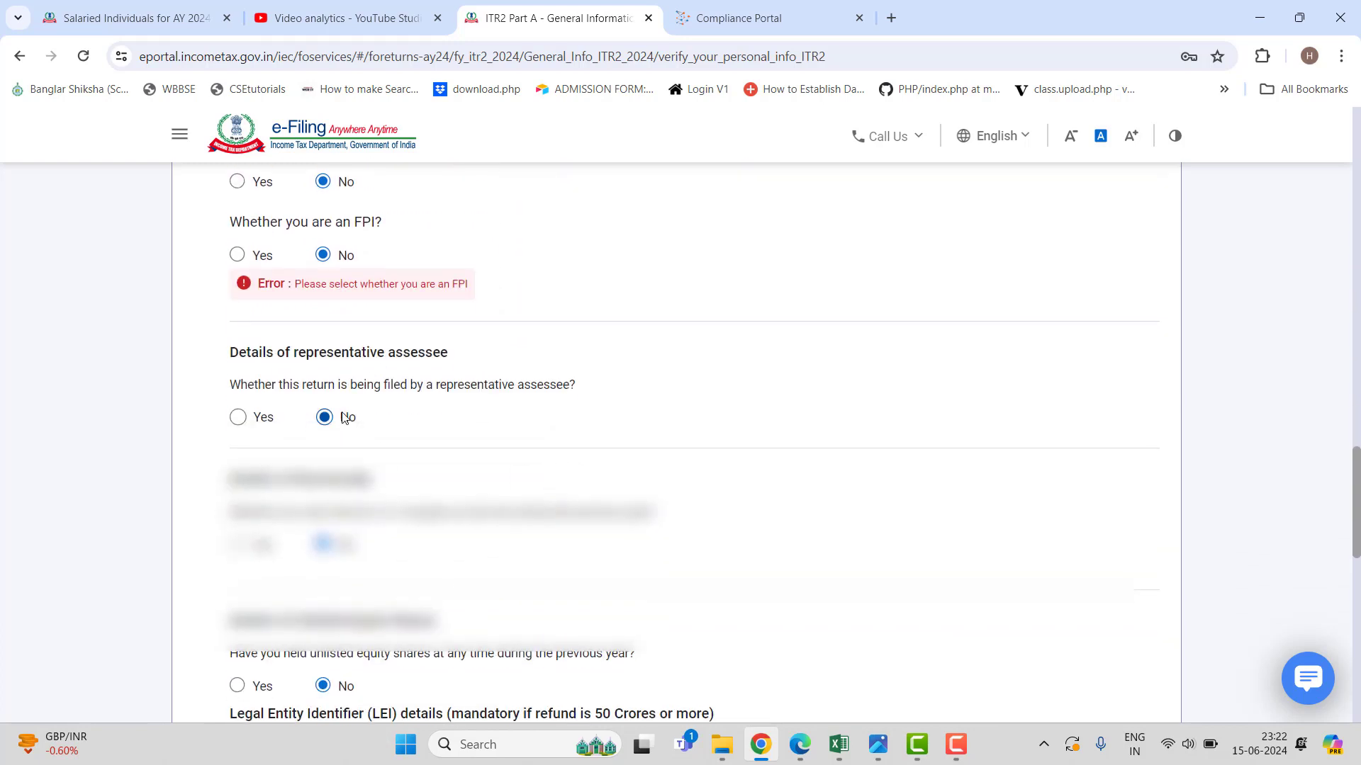
scroll(680, 443, "down", 3)
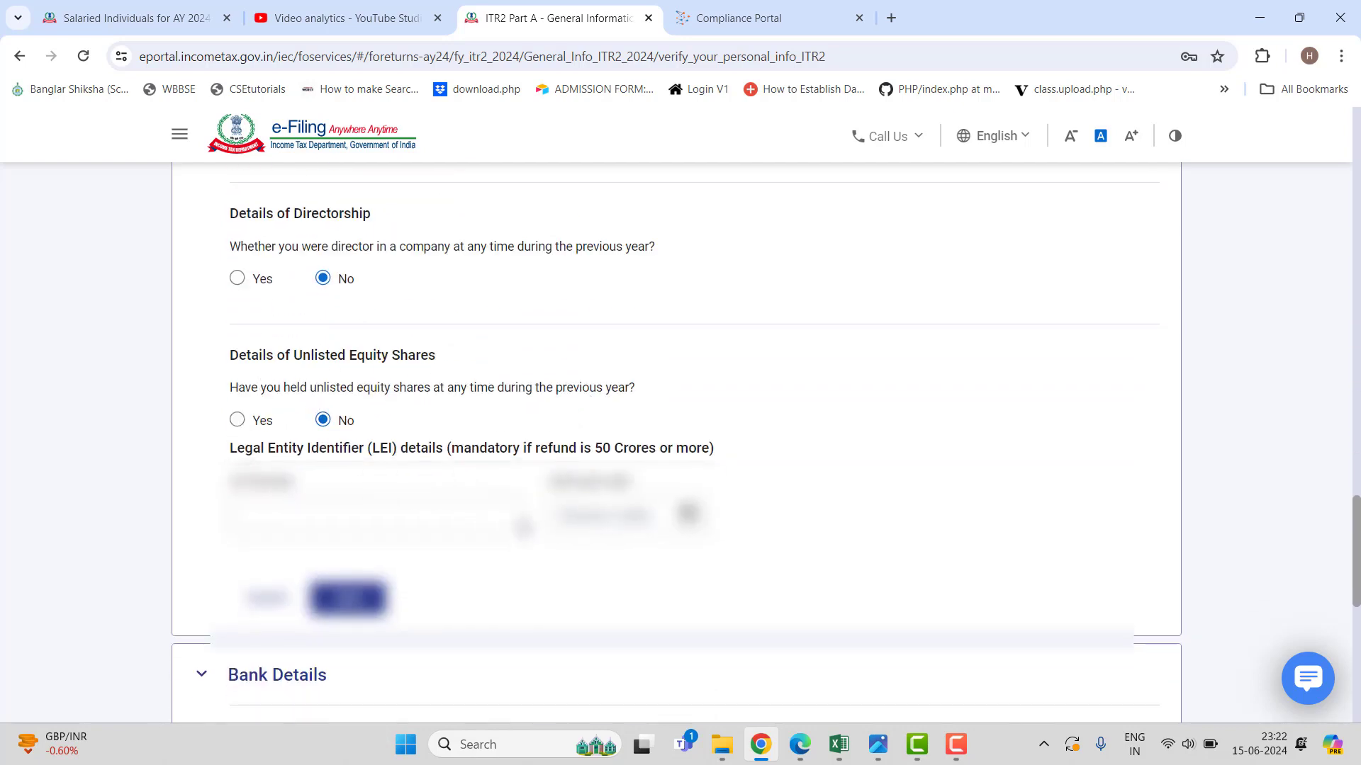
scroll(516, 521, "down", 1)
left_click(360, 511)
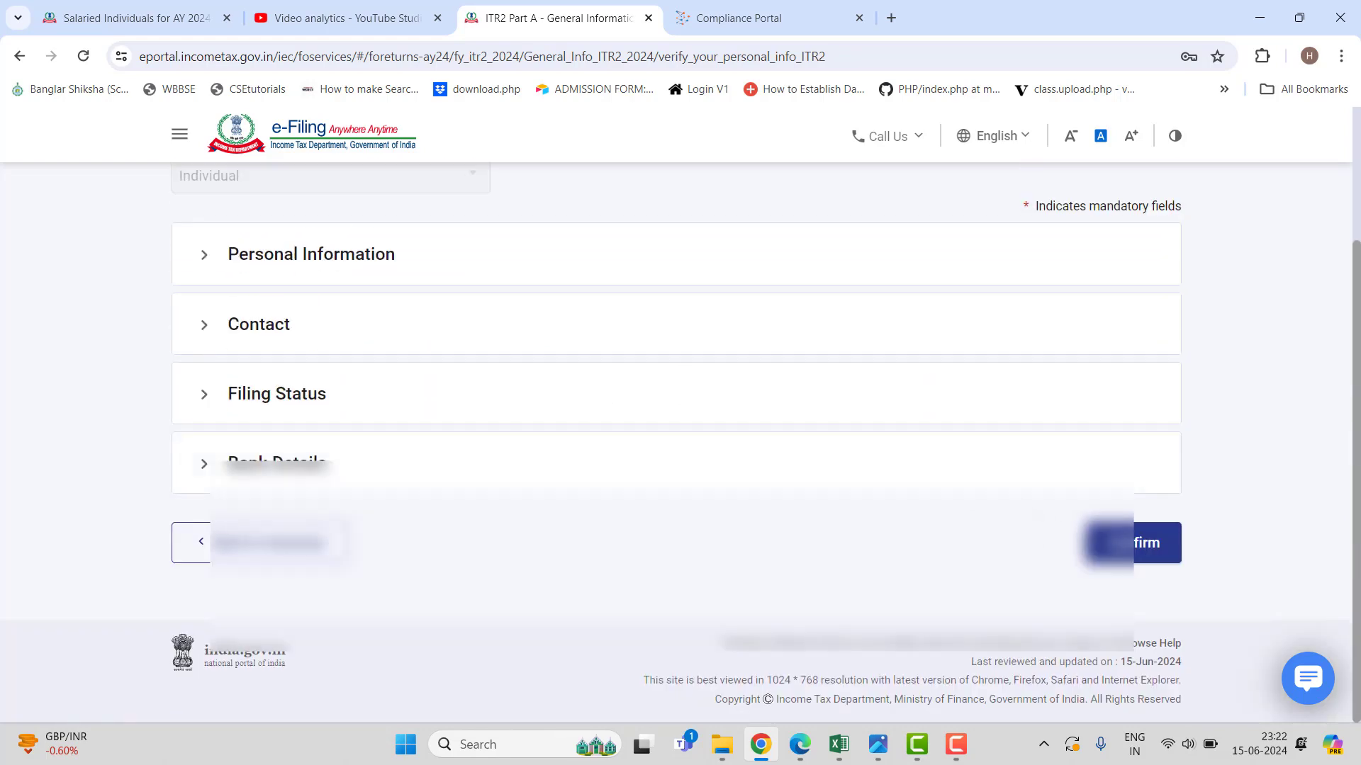
left_click(1138, 552)
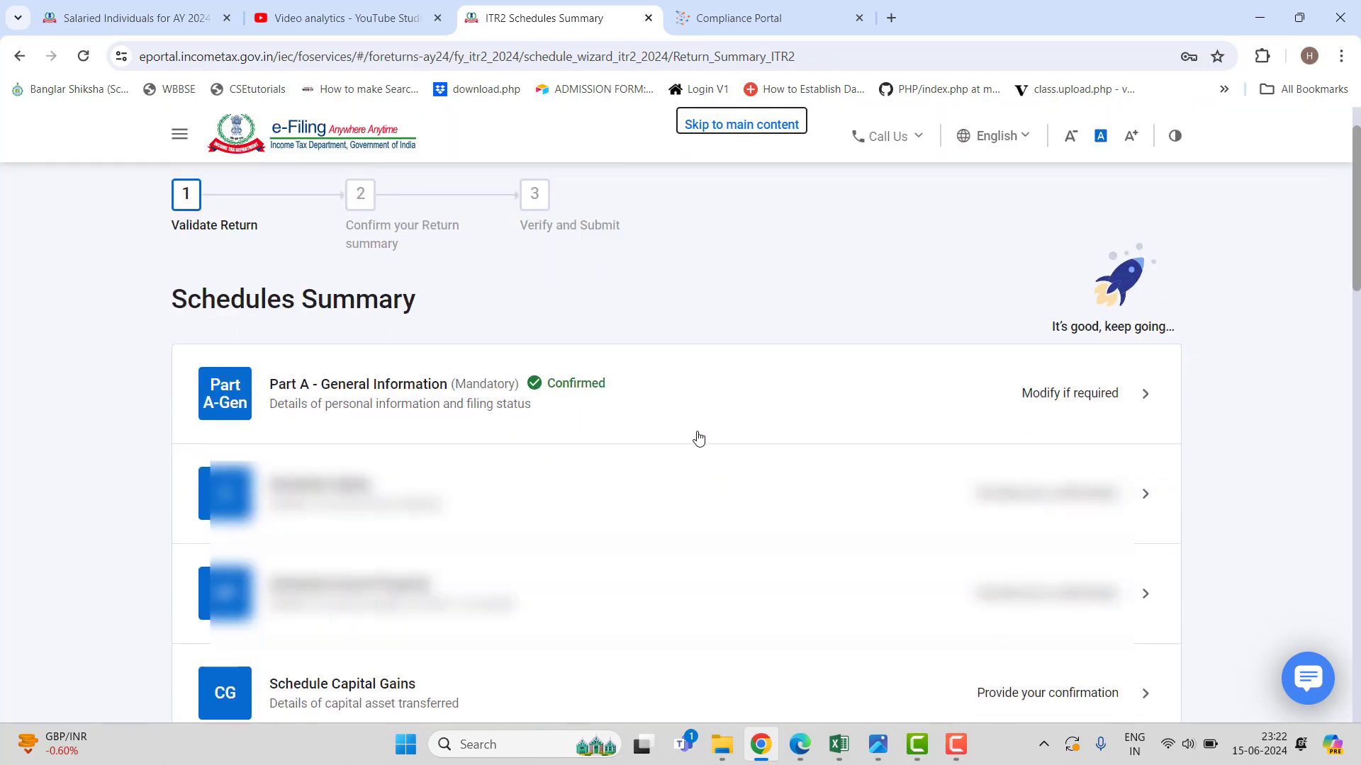
Check the remaining unconfirmed schedules, then switch to the AIS statement in the Compliance Portal.
scroll(698, 439, "down", 1)
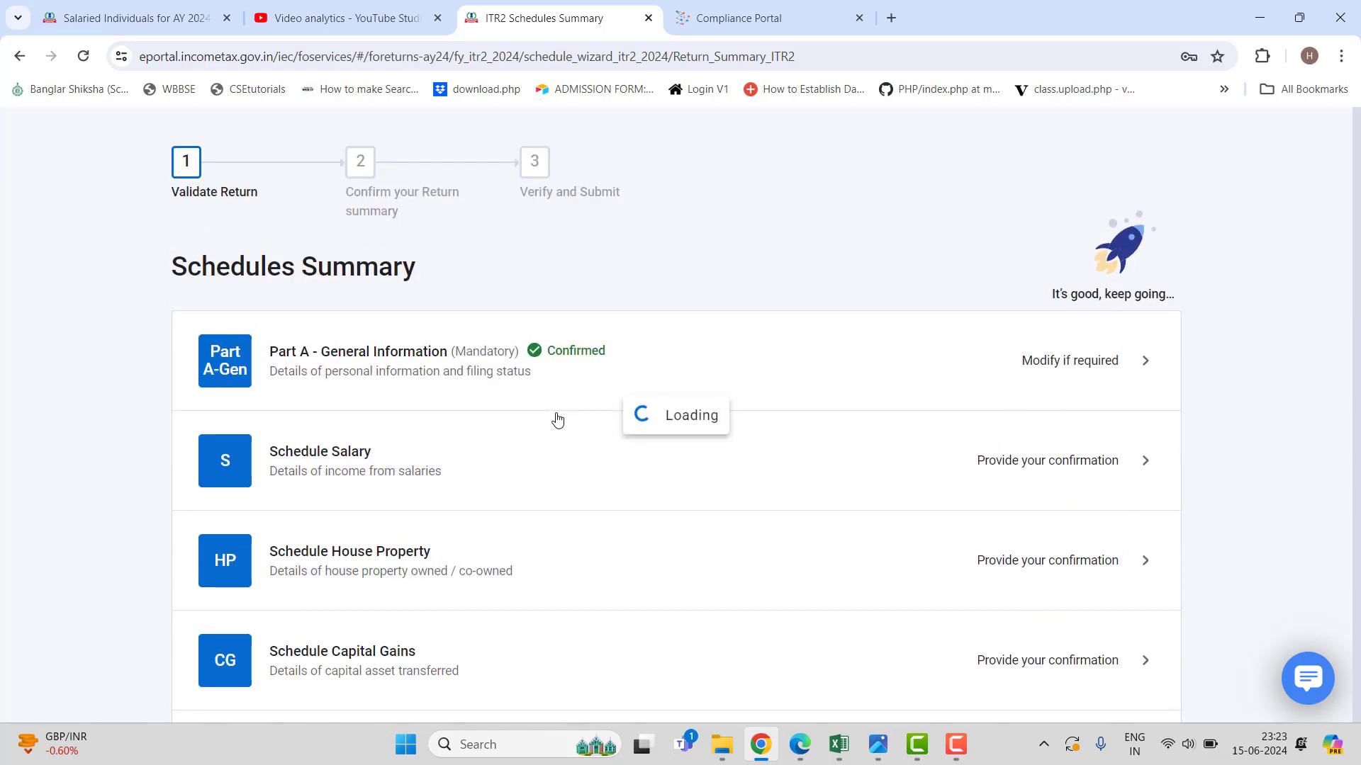
left_click(729, 22)
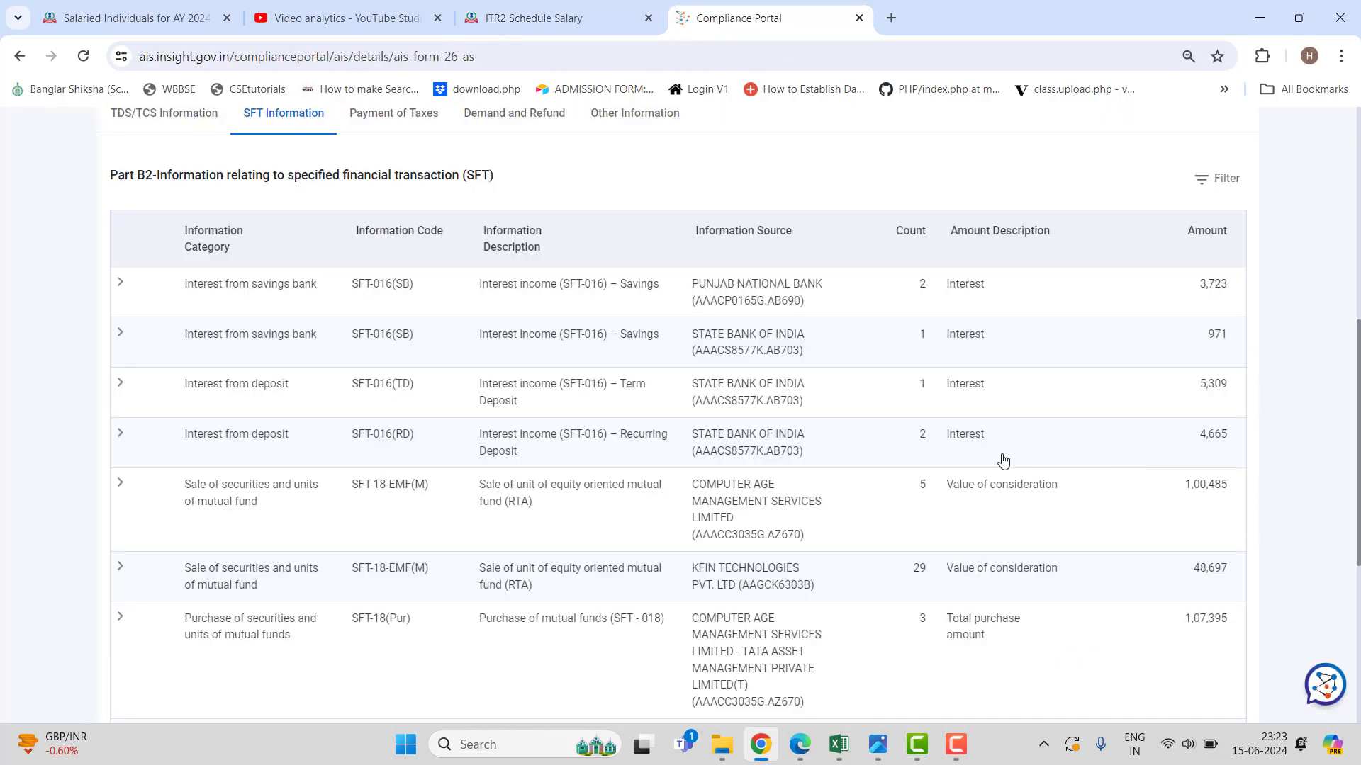
Verify the 4,51,900 salary under AIS TDS/TCS information, then return to Schedule Salary.
scroll(1003, 461, "down", 1)
scroll(982, 458, "up", 8)
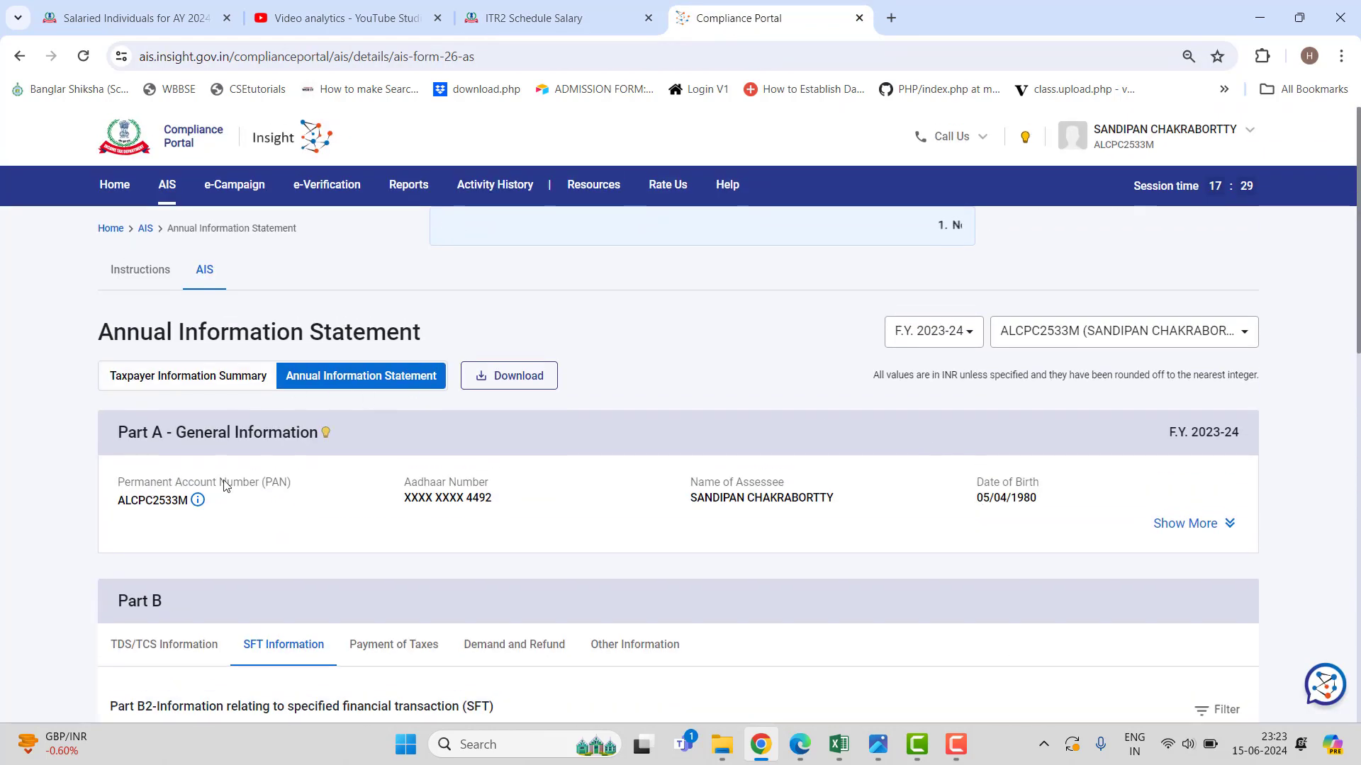
left_click(177, 644)
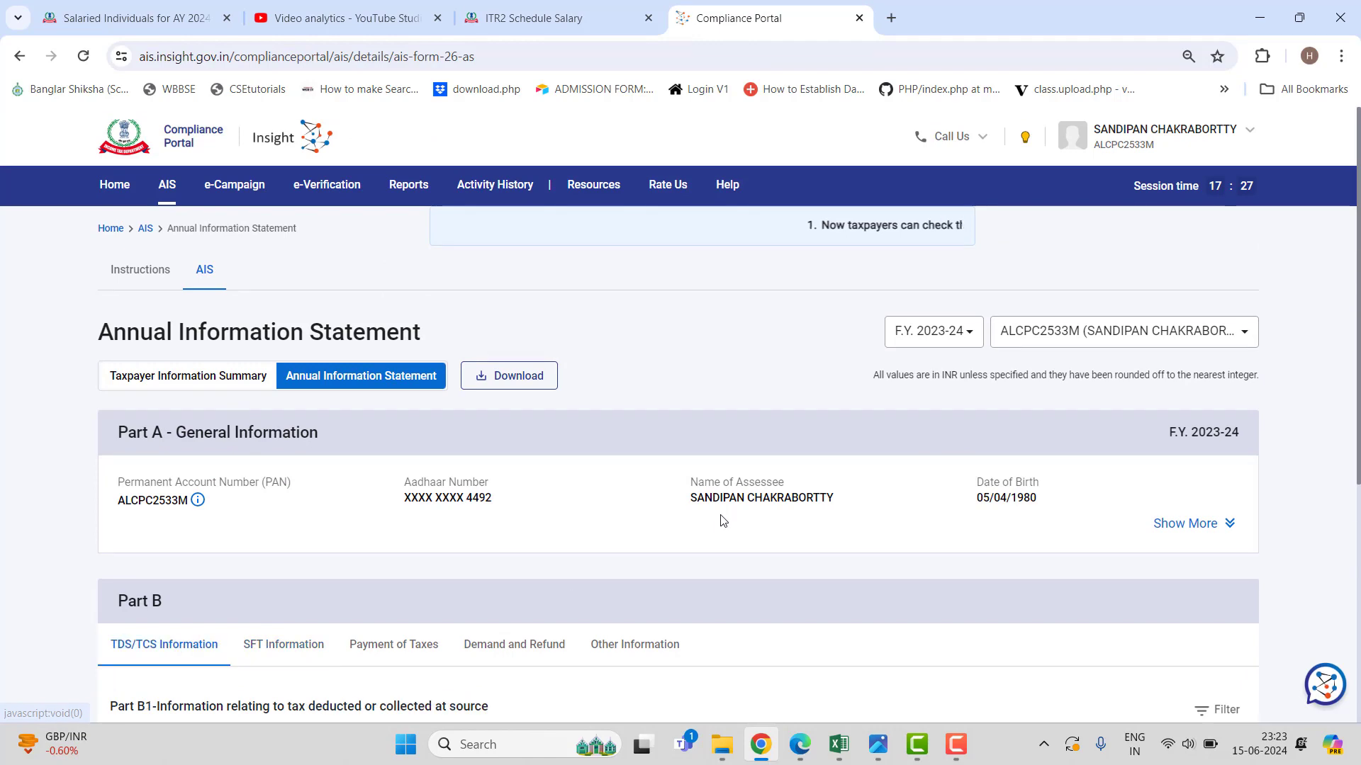
scroll(722, 522, "down", 4)
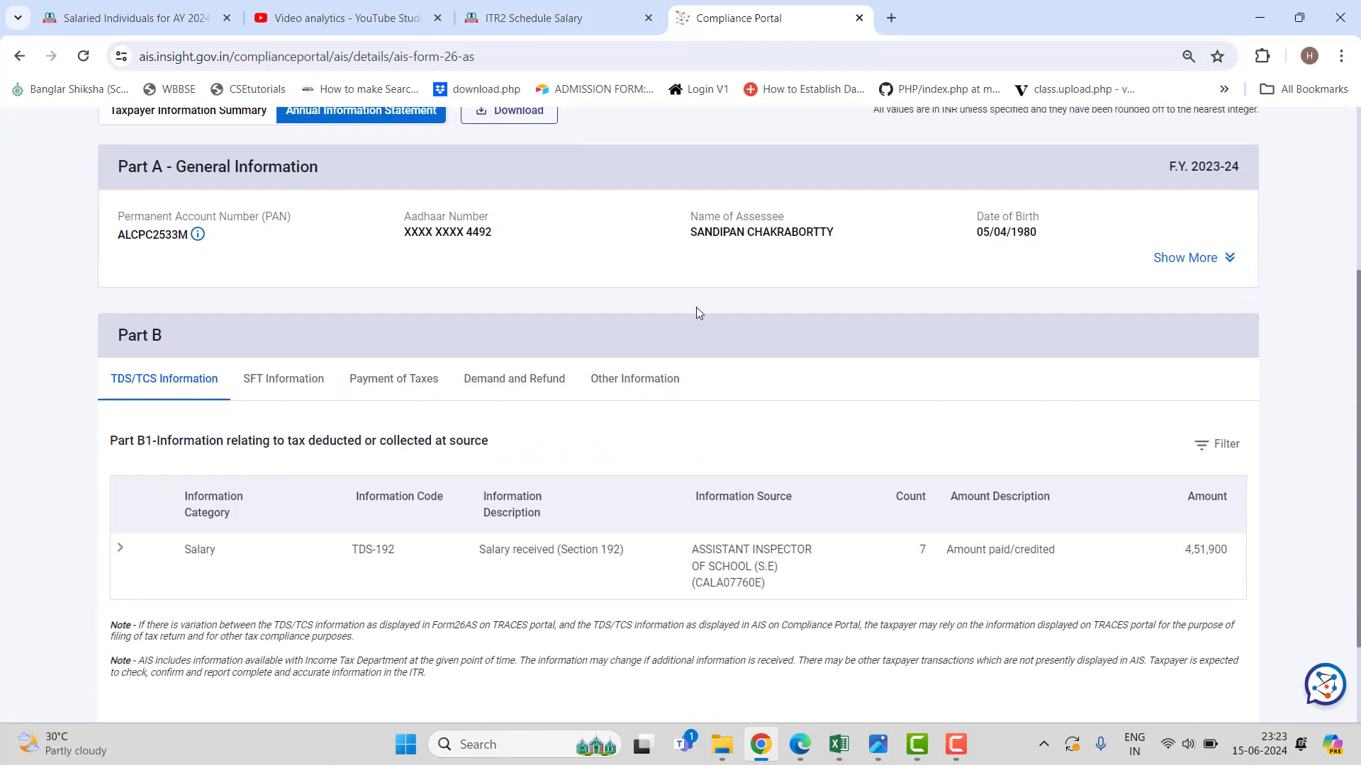
left_click(510, 21)
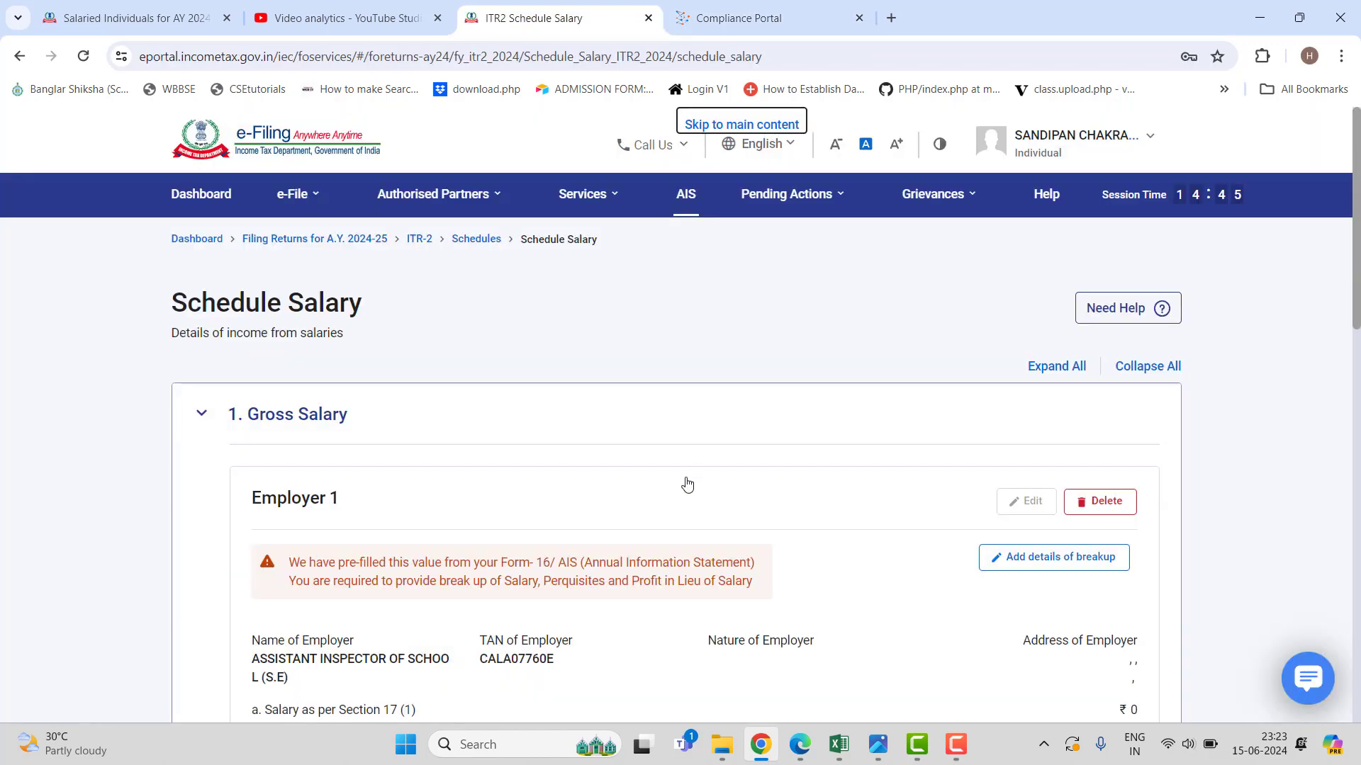
Request Form 26AS from the Income Tax Returns menu to bring up the TDS-CPC redirect disclaimer.
scroll(687, 484, "down", 3)
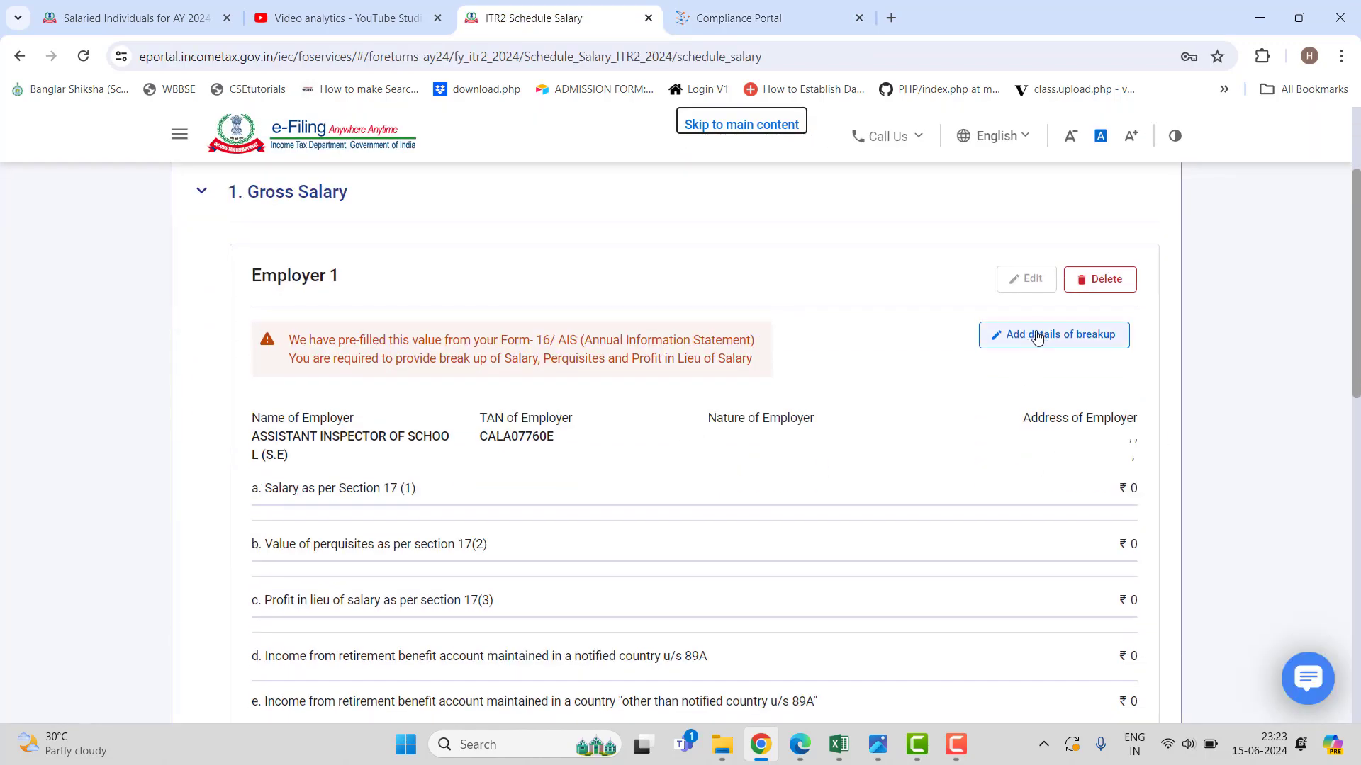
scroll(522, 309, "up", 3)
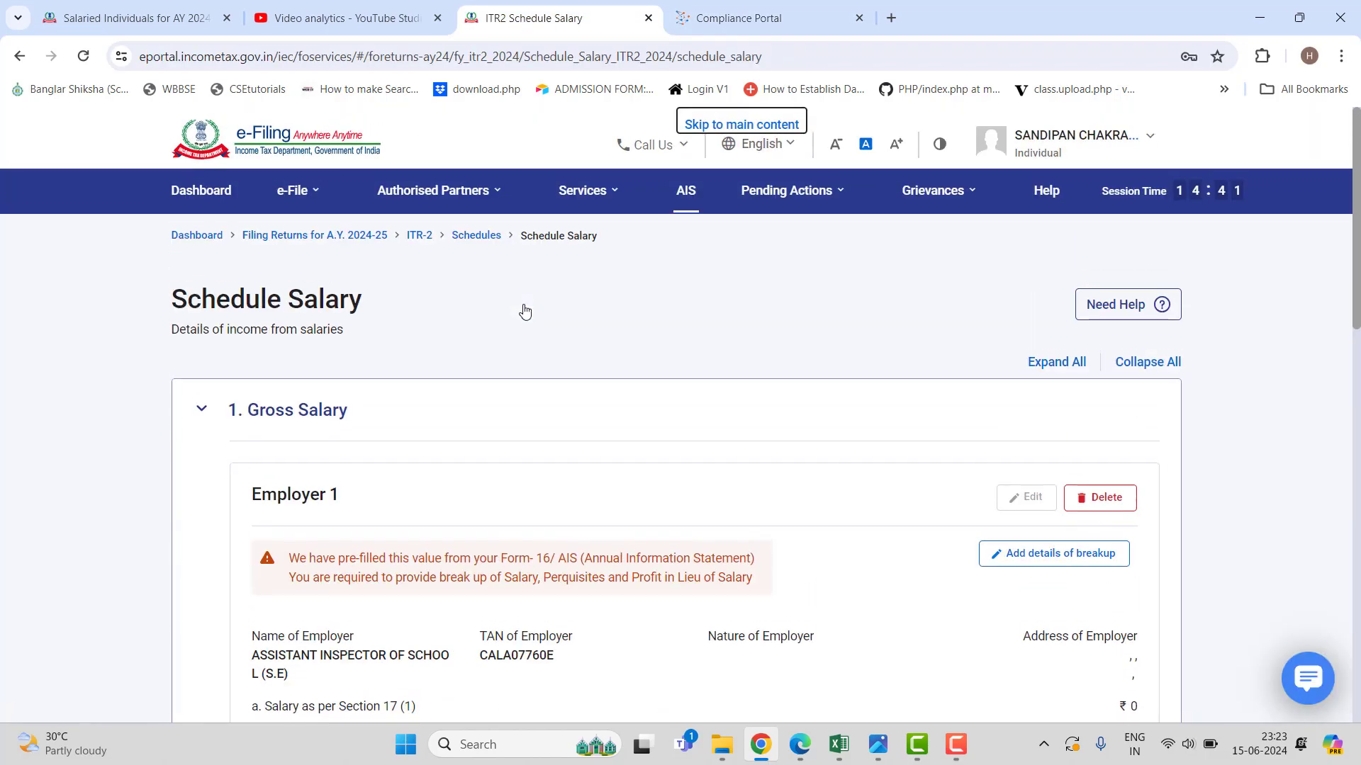
mouse_move(317, 189)
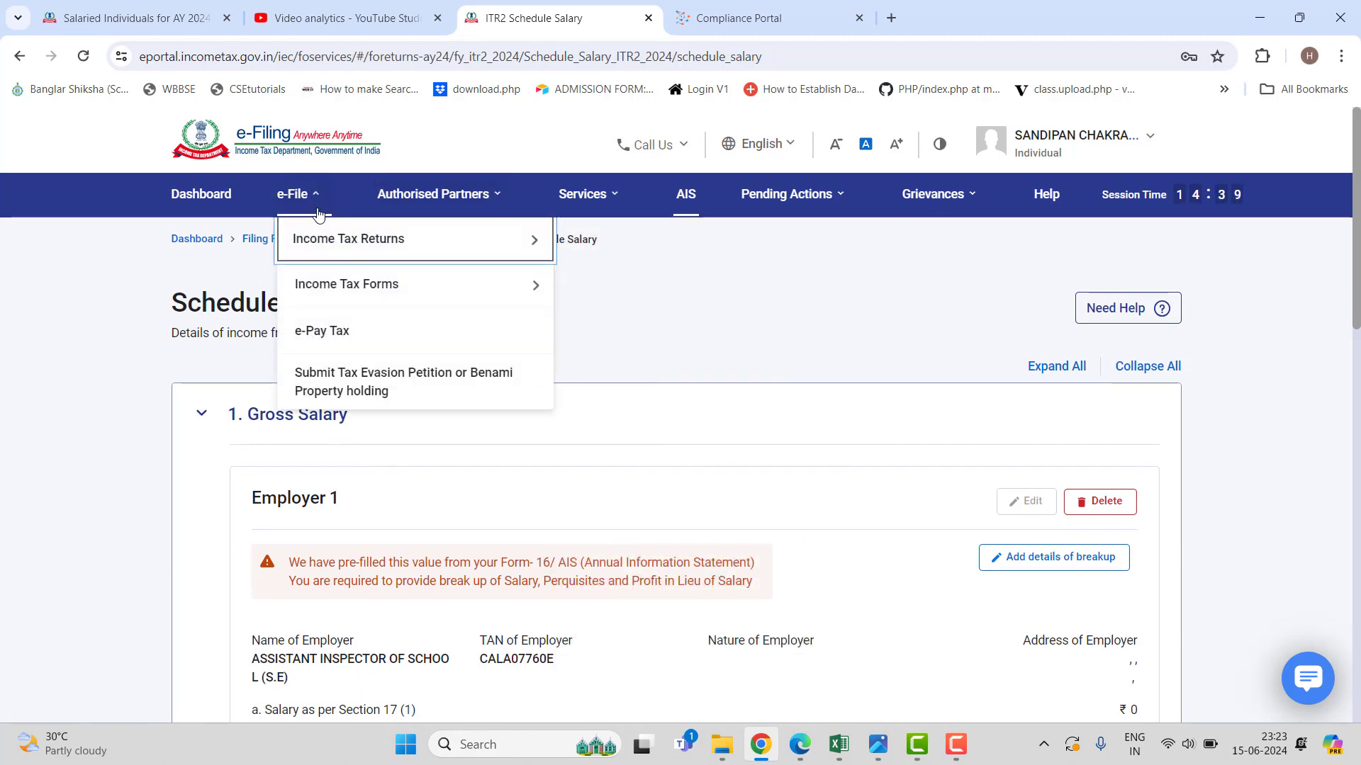
mouse_move(342, 283)
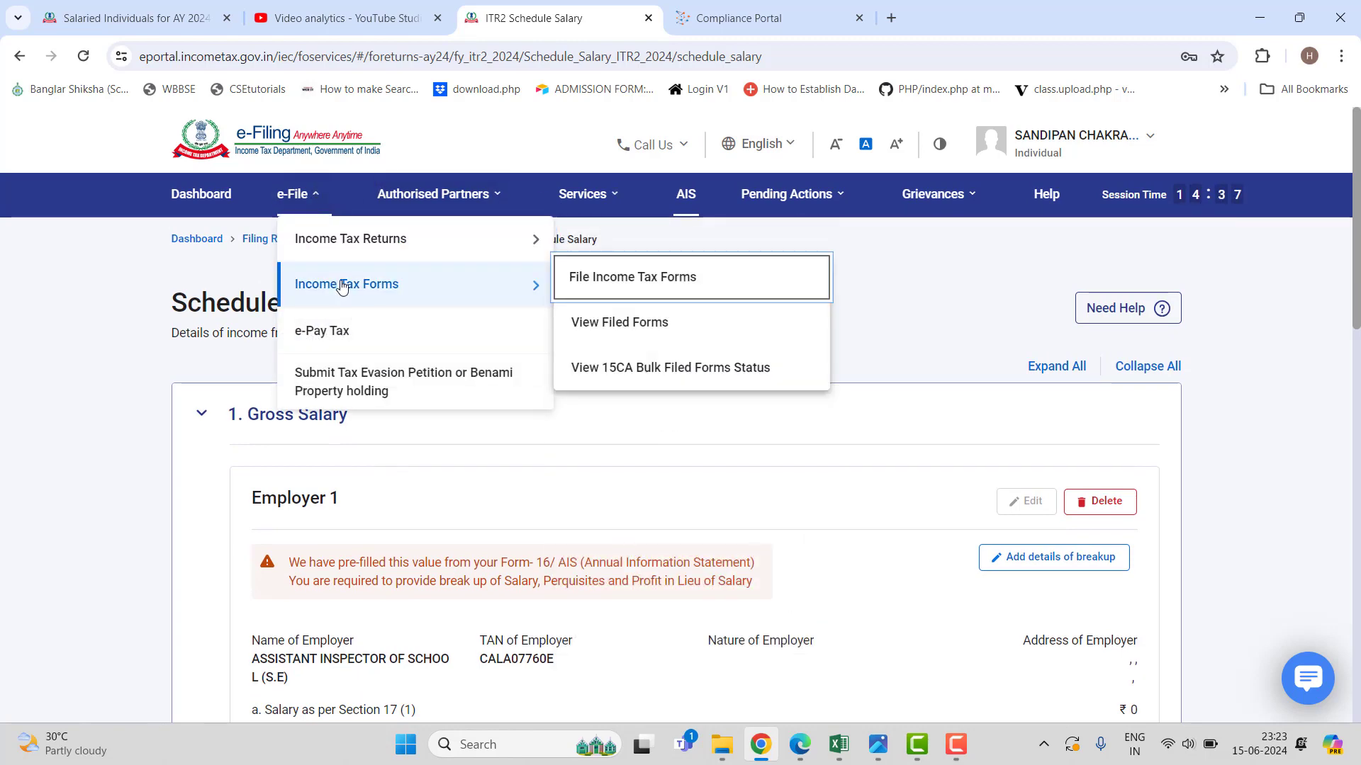
mouse_move(375, 238)
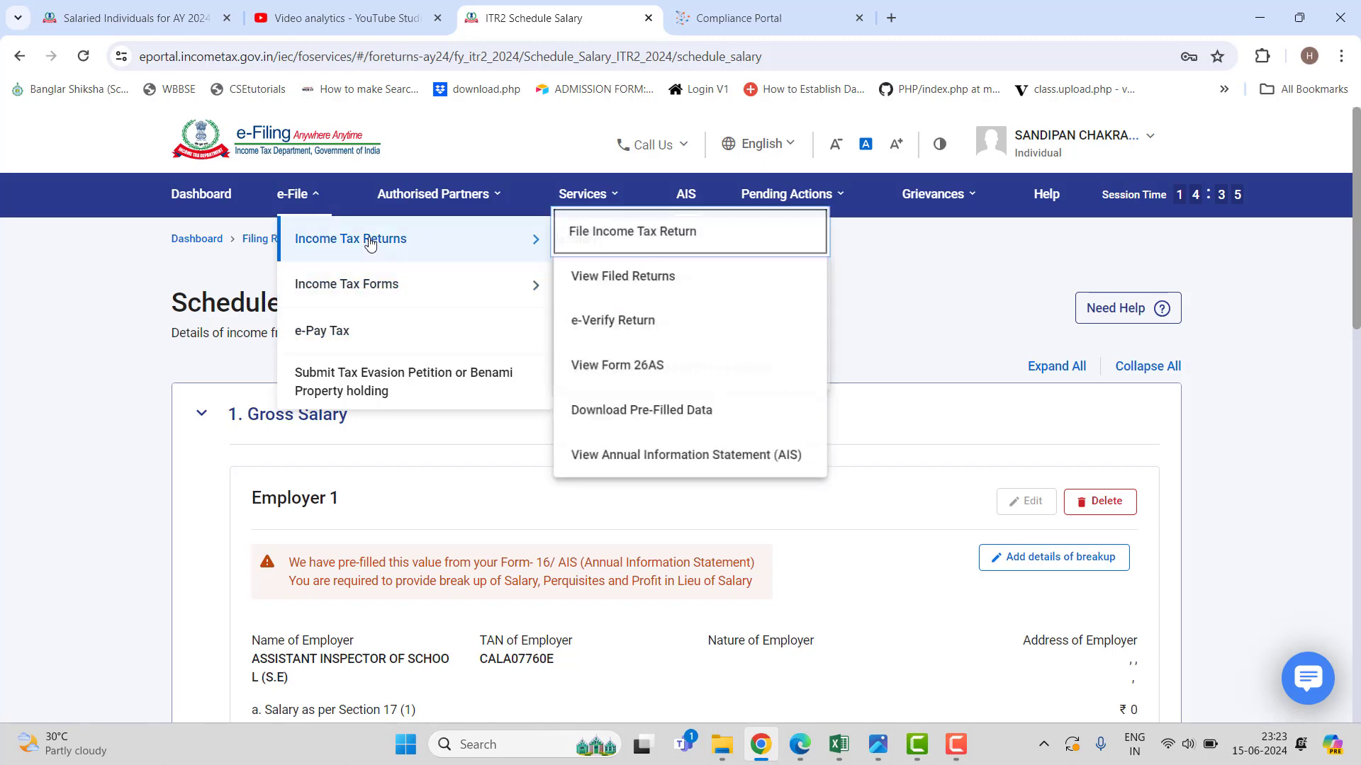
left_click(652, 367)
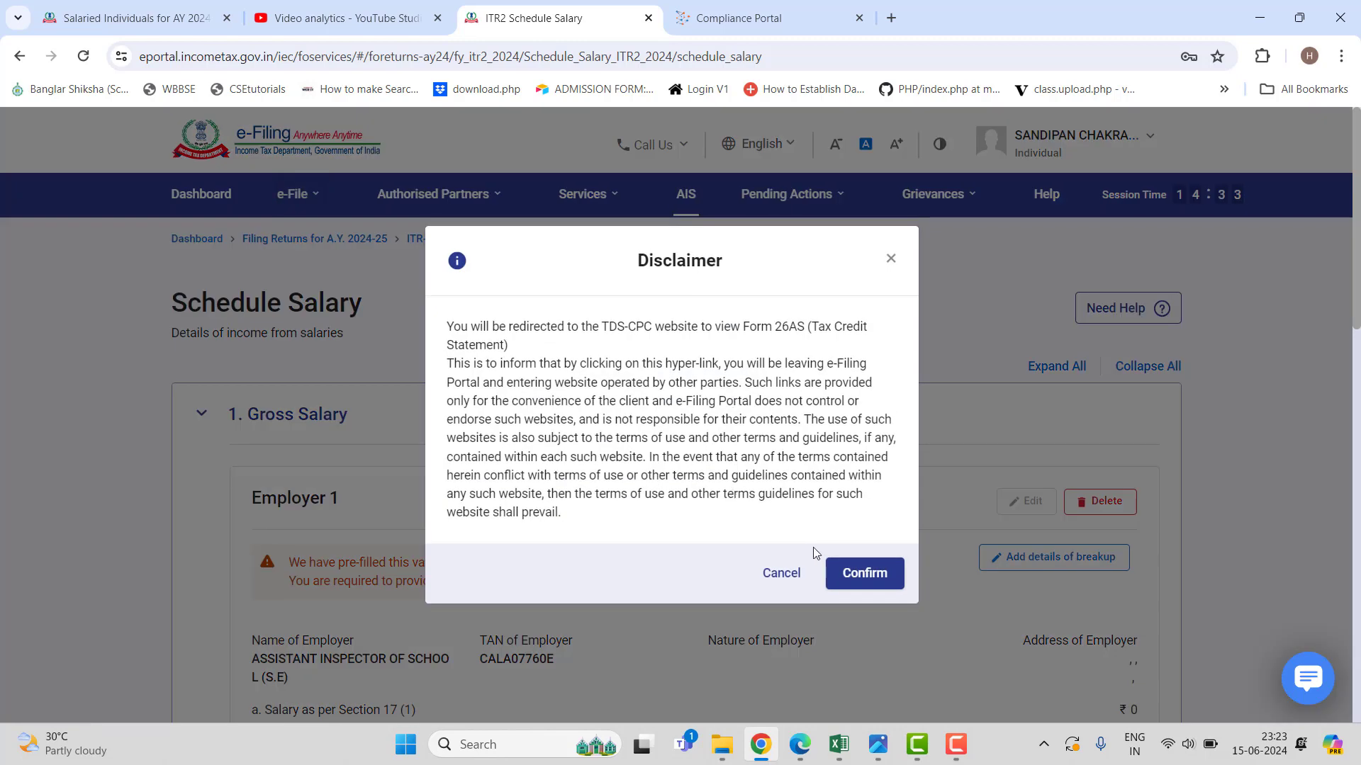
Accept the redirect and the Form 16/16A terms, reaching TRACES' tax credit statement page.
left_click(865, 564)
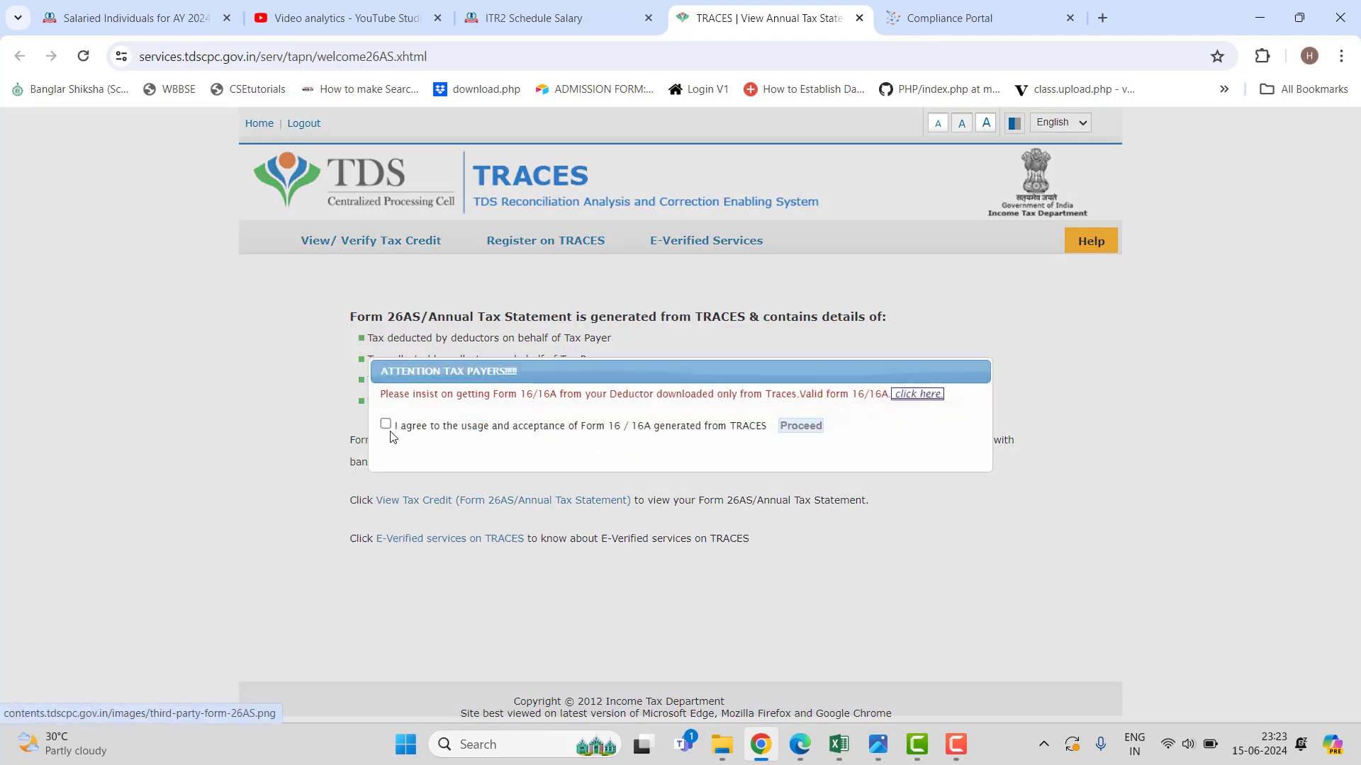
left_click(386, 424)
left_click(796, 428)
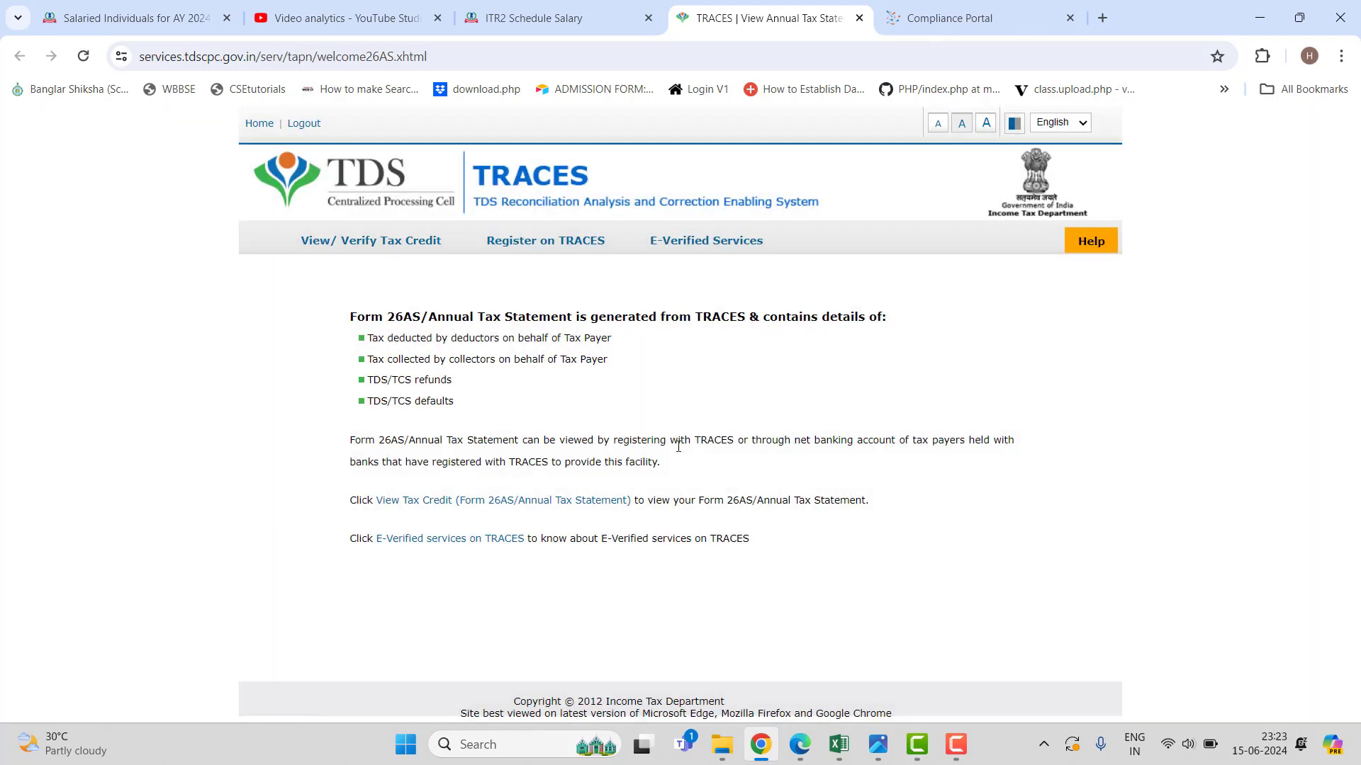
left_click(515, 503)
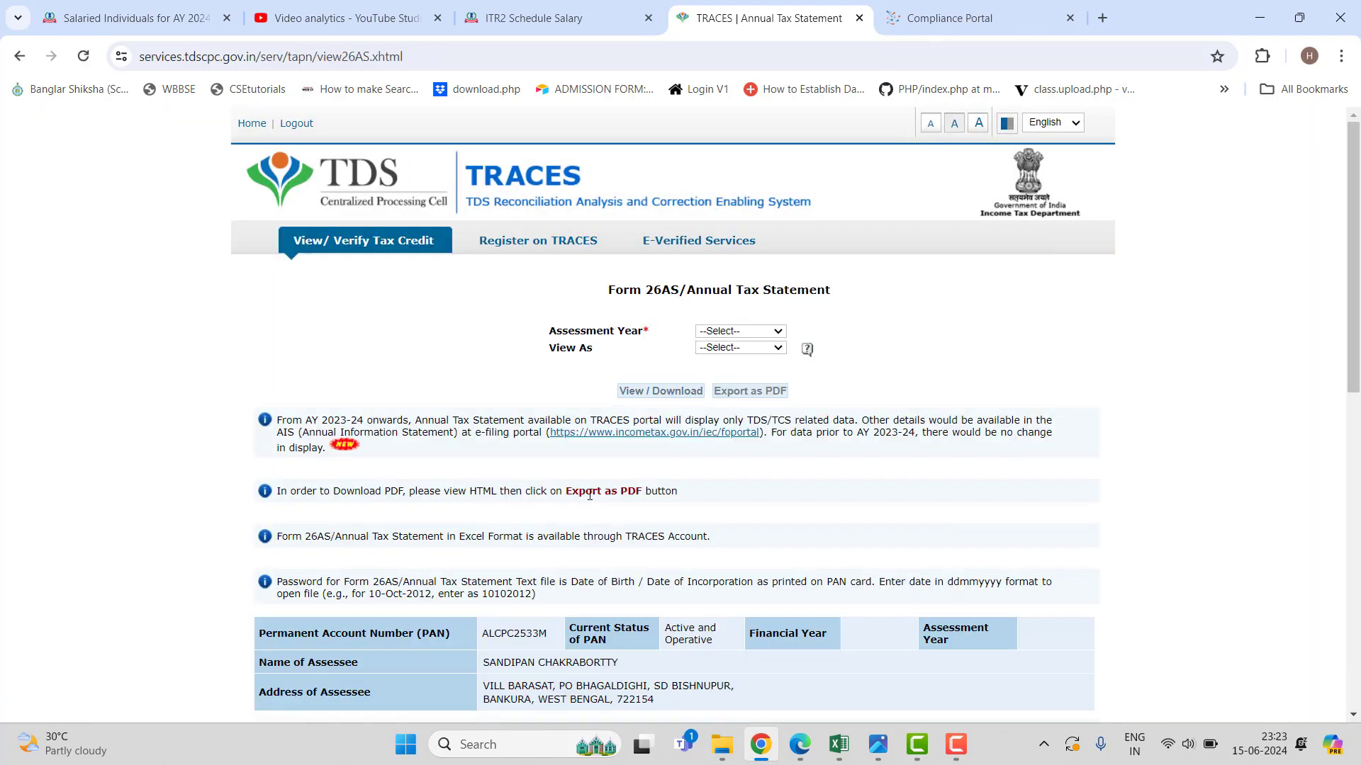
View the AY 2024-25 Form 26AS as HTML, showing 784,496.00 paid, then return to ITR2.
left_click(720, 333)
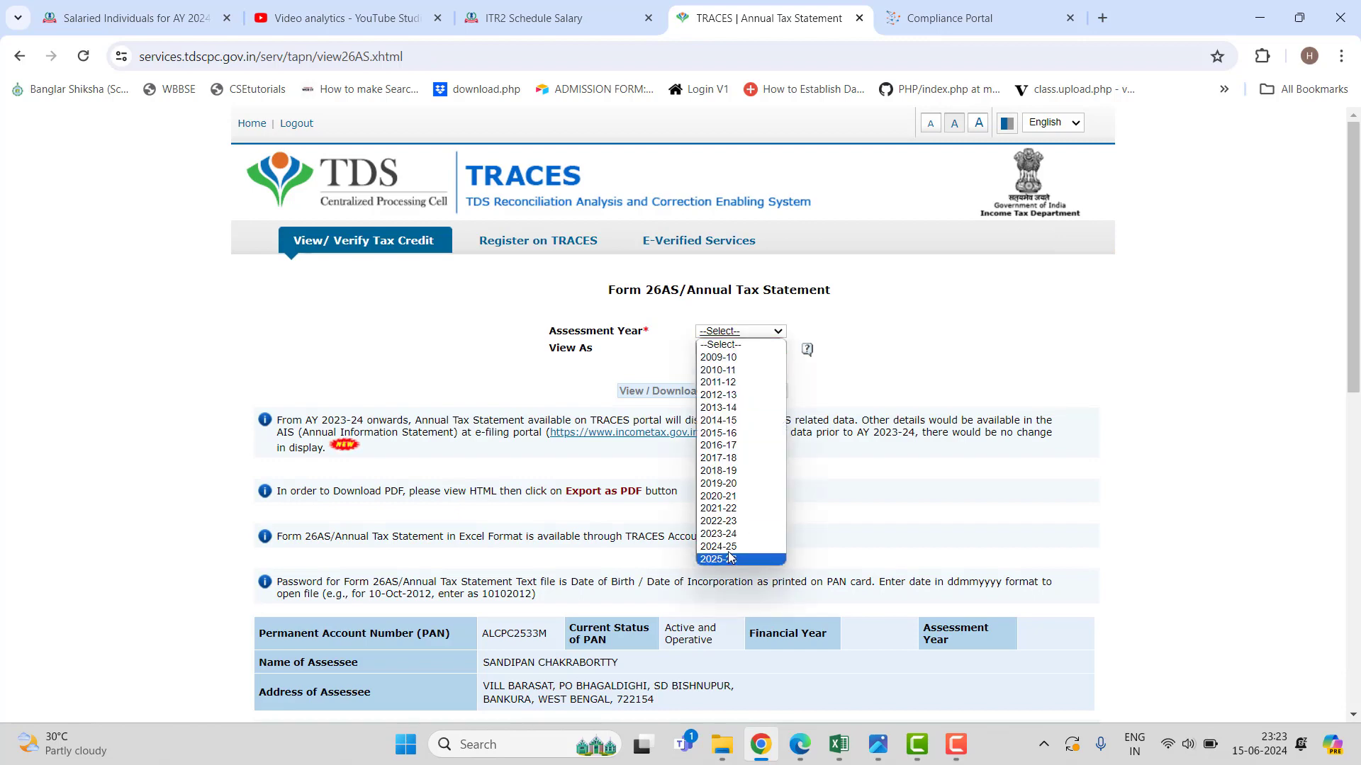
left_click(737, 558)
left_click(730, 349)
left_click(737, 367)
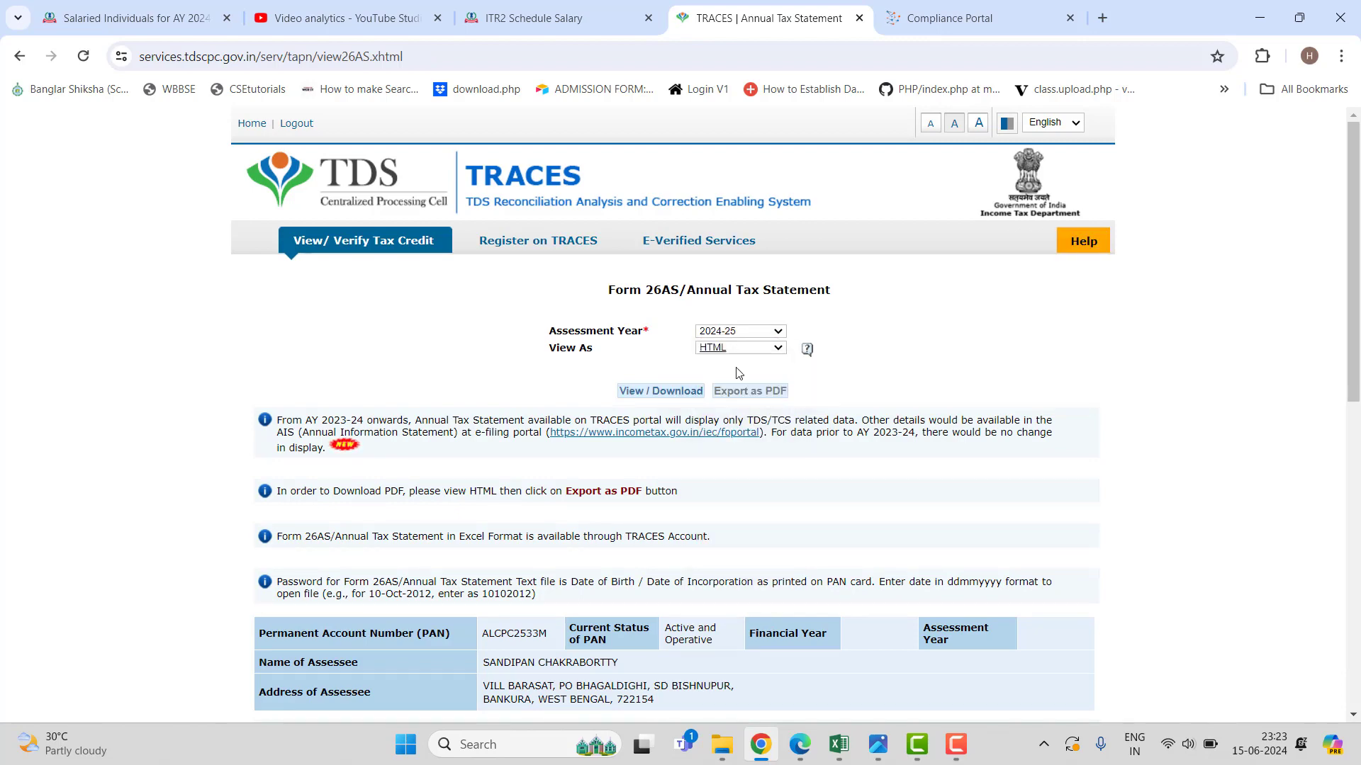
left_click(676, 397)
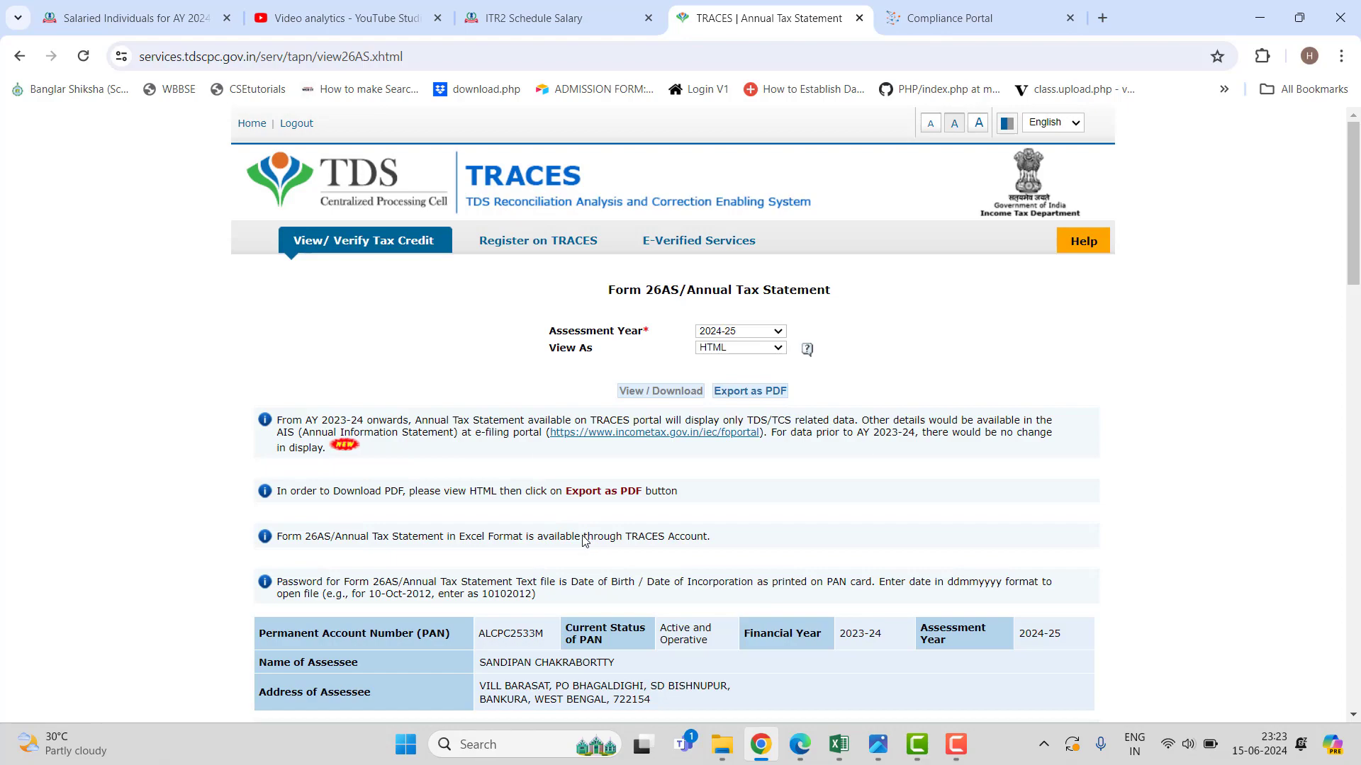
scroll(584, 537, "down", 6)
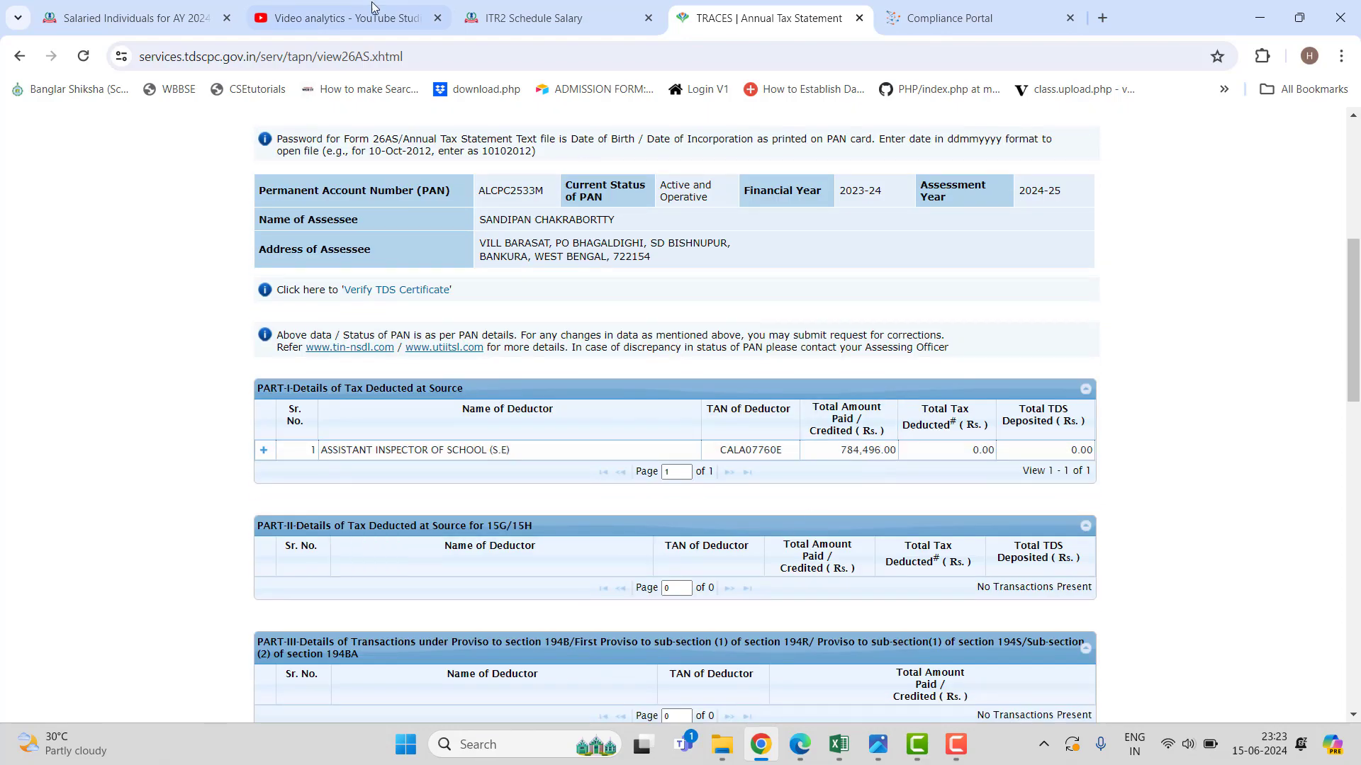
left_click(539, 17)
scroll(1025, 559, "down", 3)
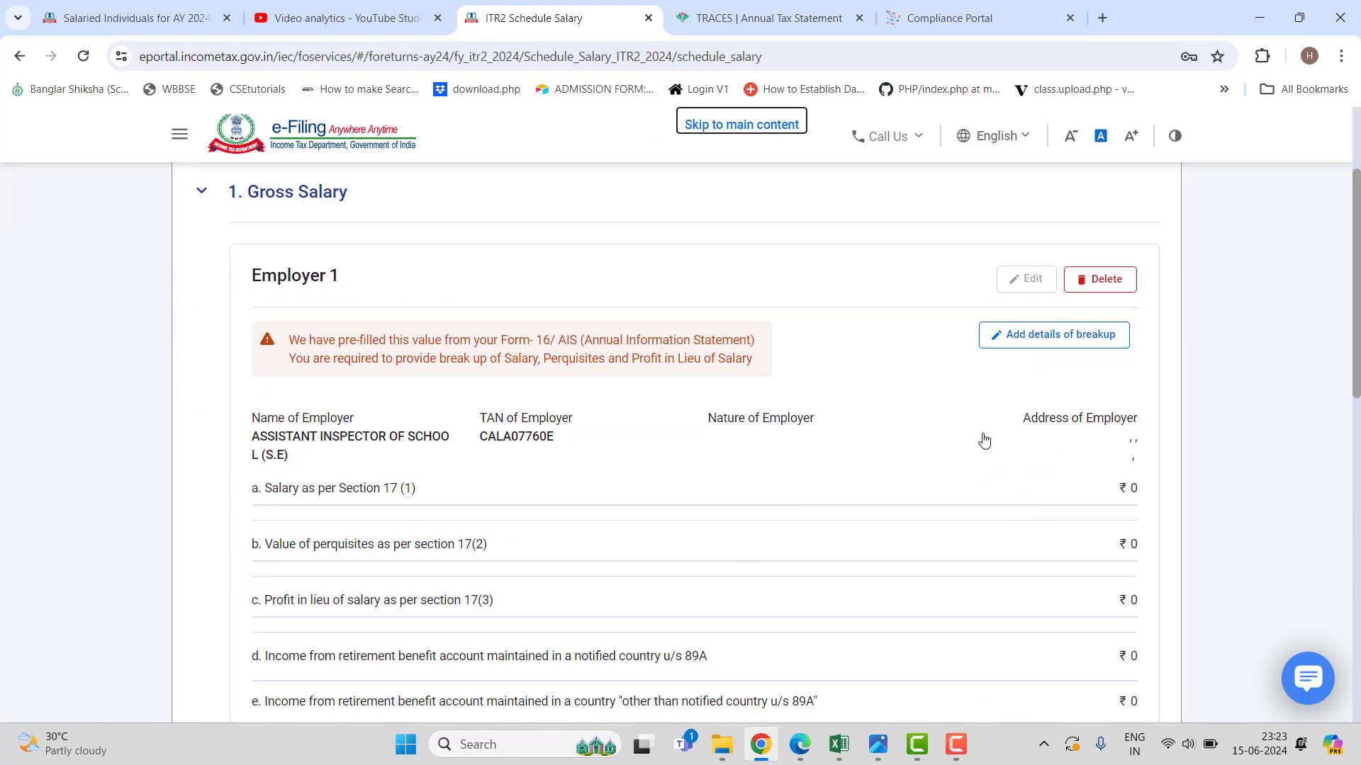
scroll(982, 445, "down", 5)
scroll(981, 445, "up", 5)
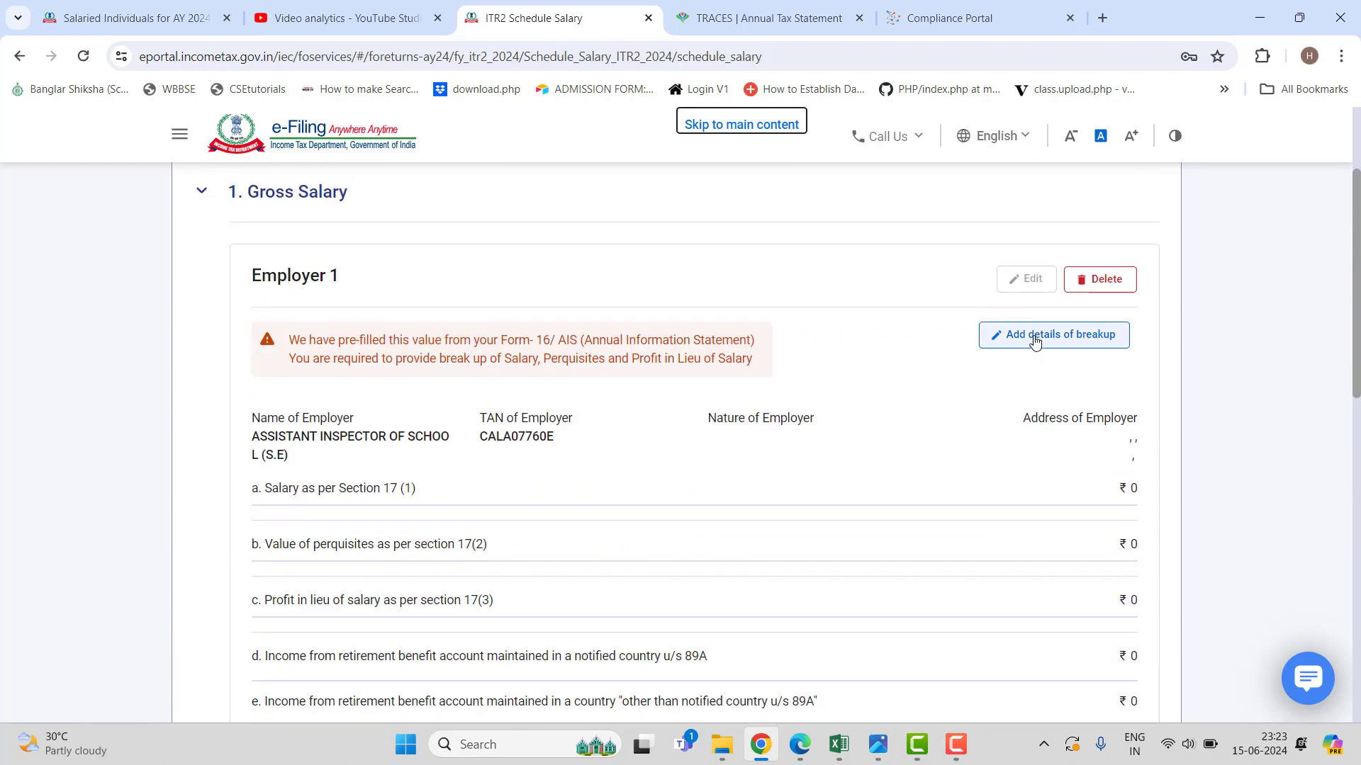
scroll(982, 486, "down", 1)
scroll(985, 493, "down", 5)
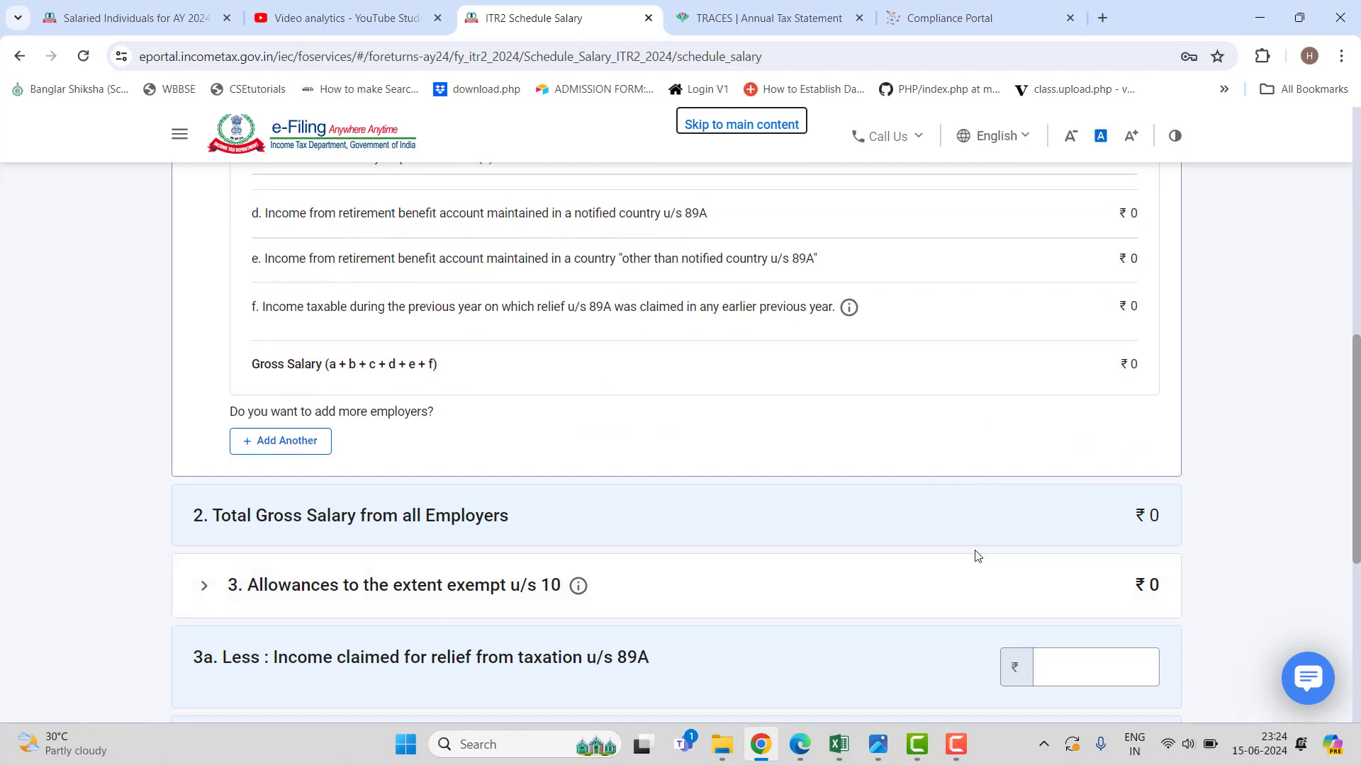
mouse_move(838, 744)
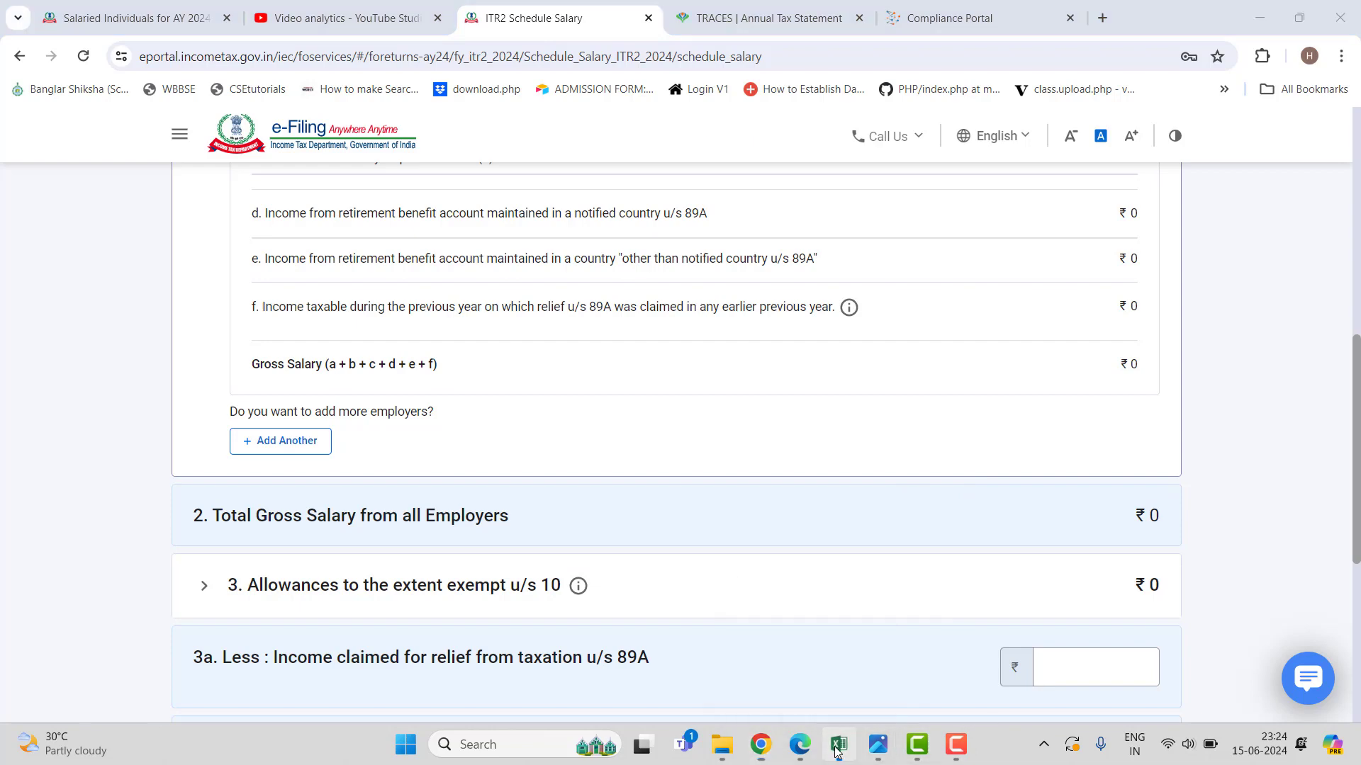
Bring the break-up workbook forward and review the SUM OF ALL PAGE and INPUT PAGE sheets.
left_click(810, 703)
scroll(507, 540, "down", 2)
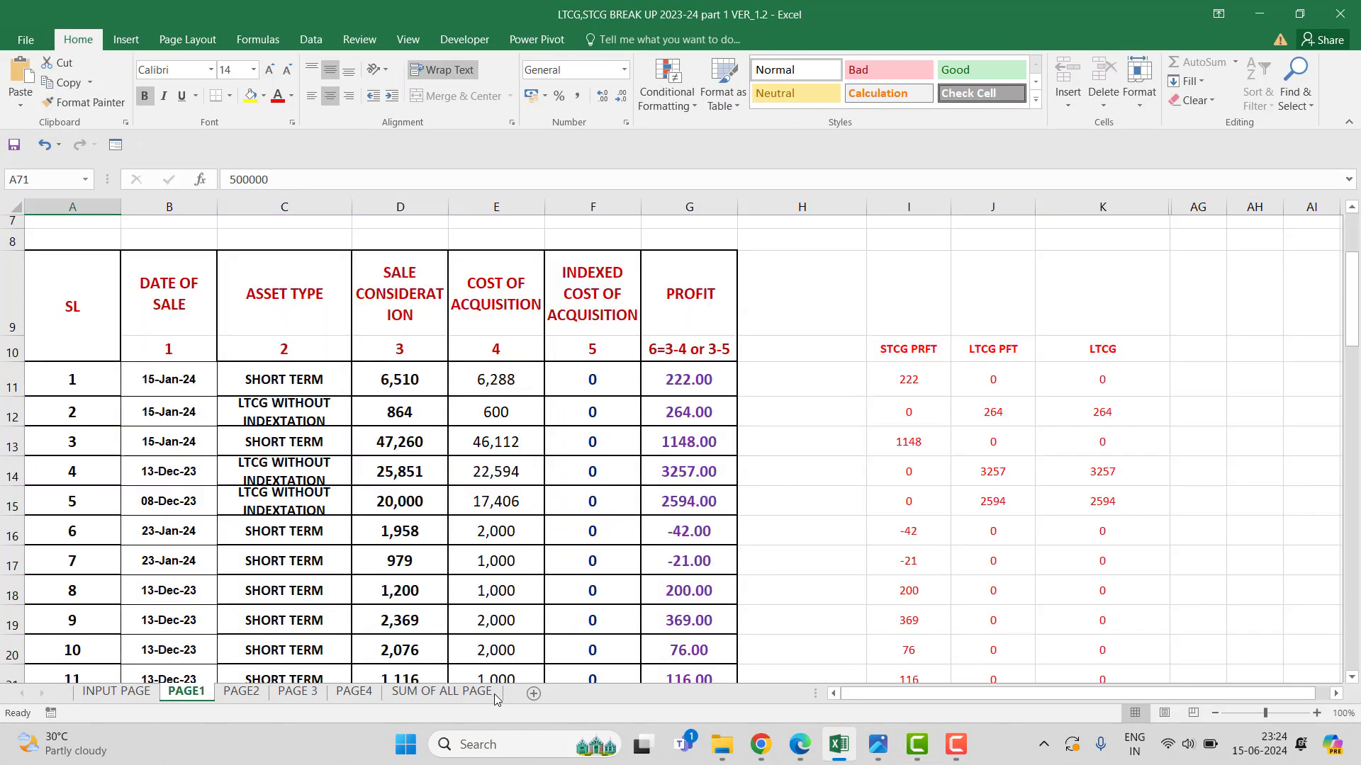
left_click(466, 698)
scroll(419, 564, "down", 3)
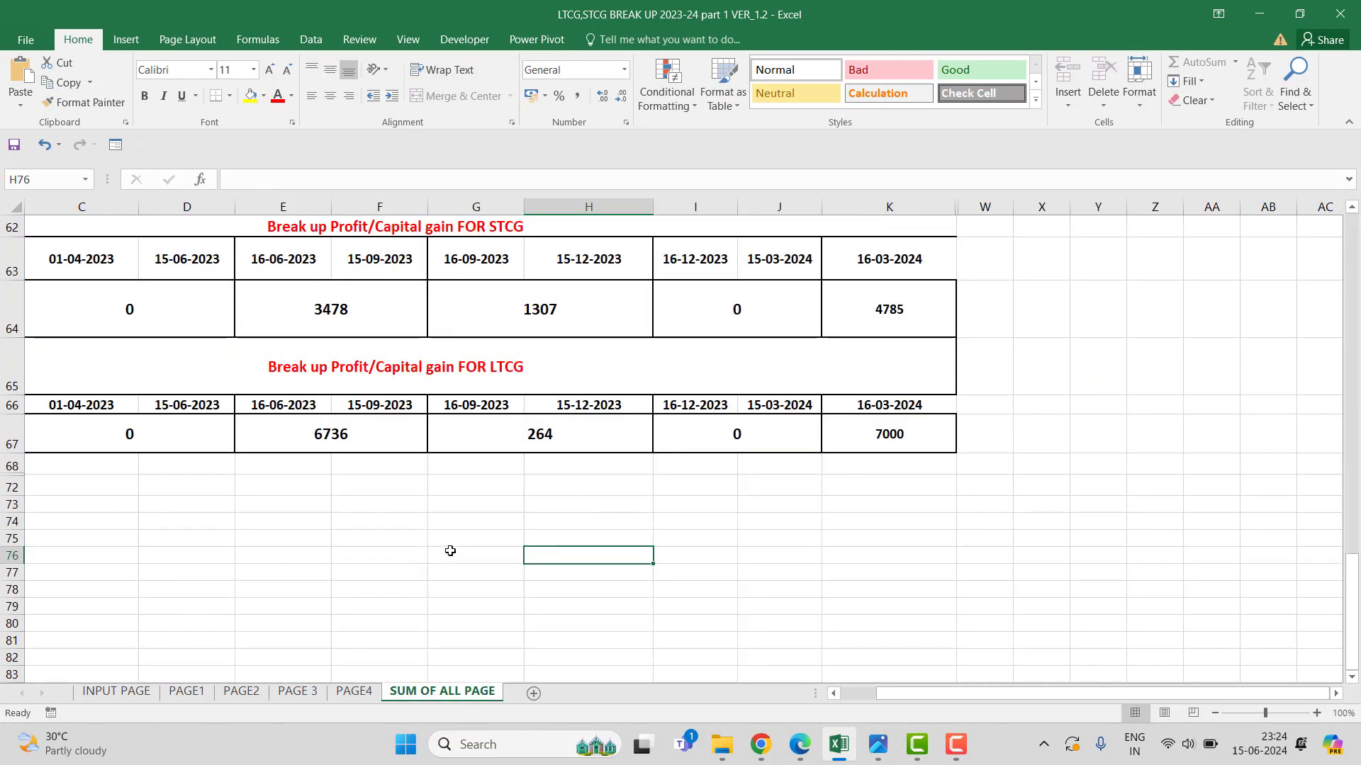
scroll(442, 540, "down", 1)
scroll(442, 540, "down", 2)
left_click(116, 693)
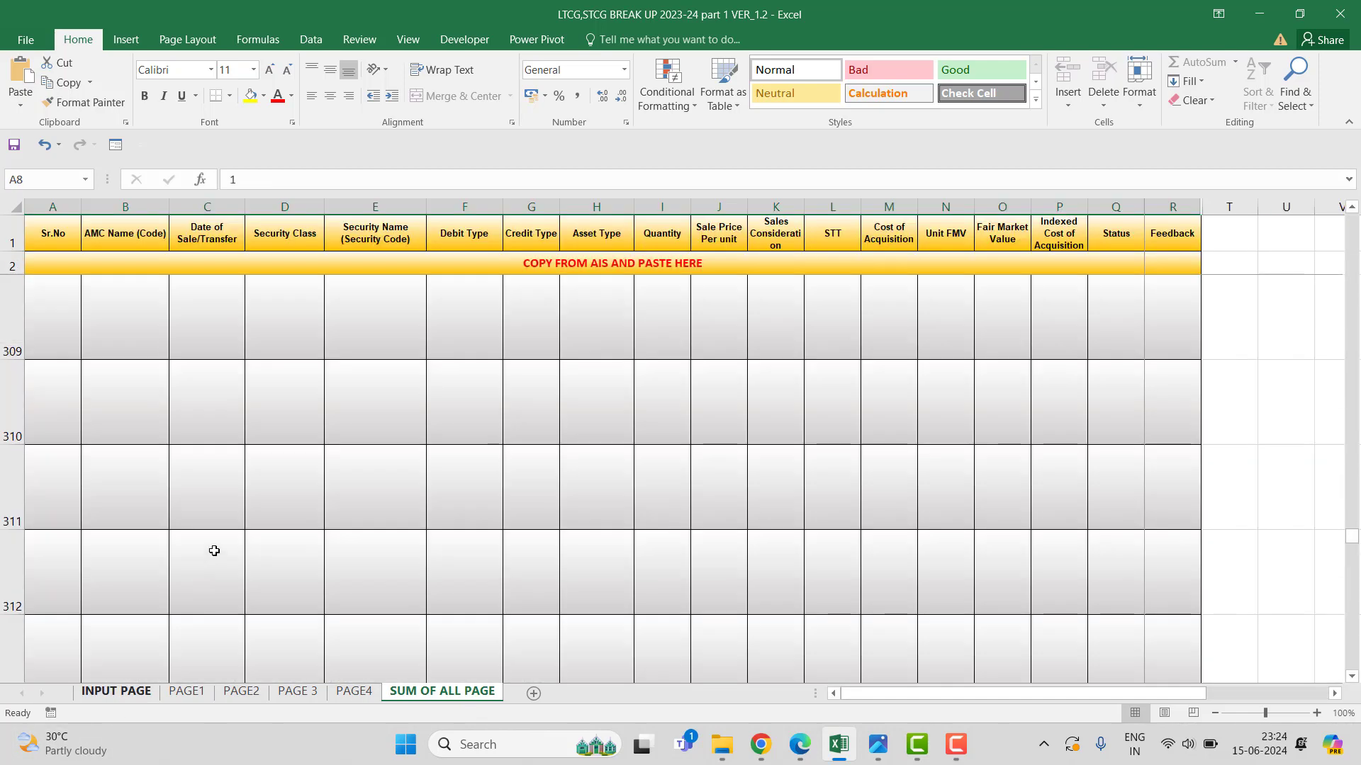
Review PAGE1, PAGE4, PAGE 3 and PAGE2, ending on PAGE1's salary break-up totalling 581000.
left_click(187, 691)
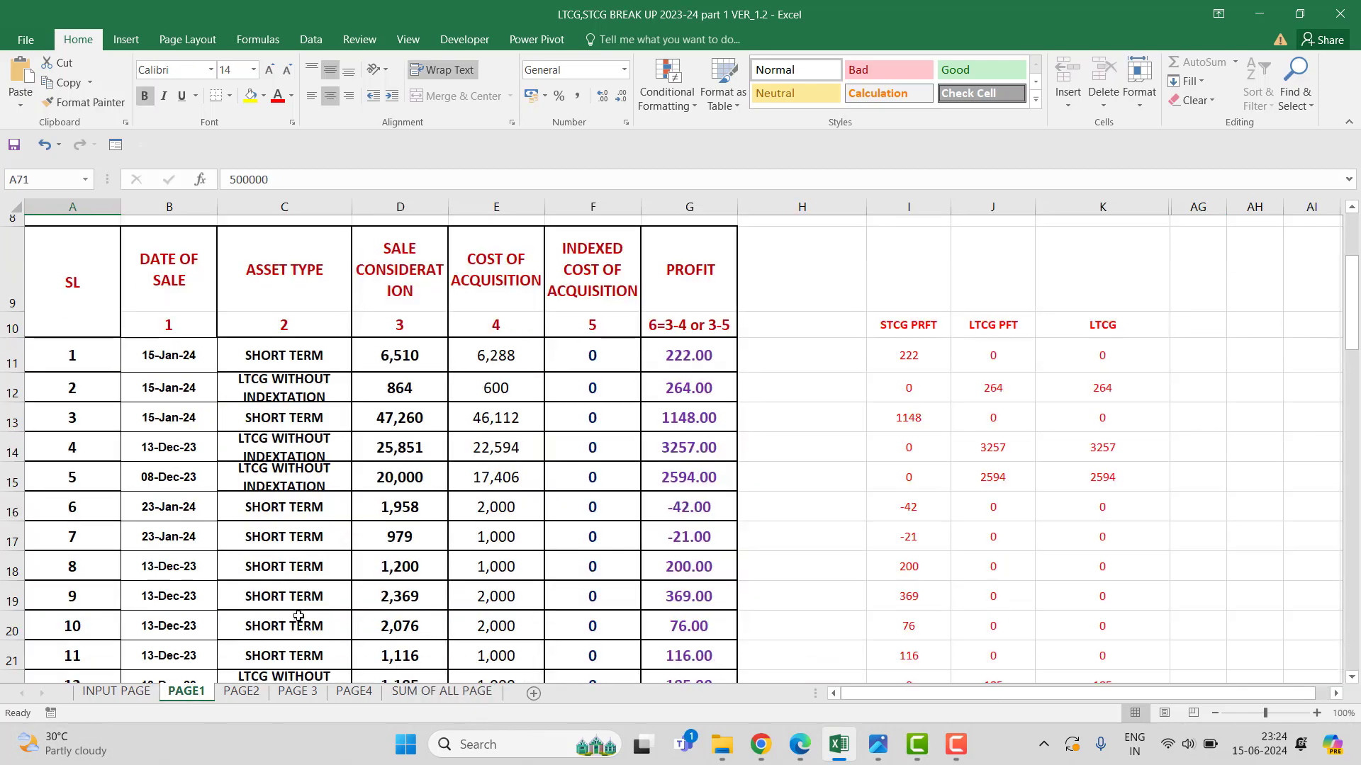
scroll(292, 628, "down", 9)
scroll(291, 629, "down", 12)
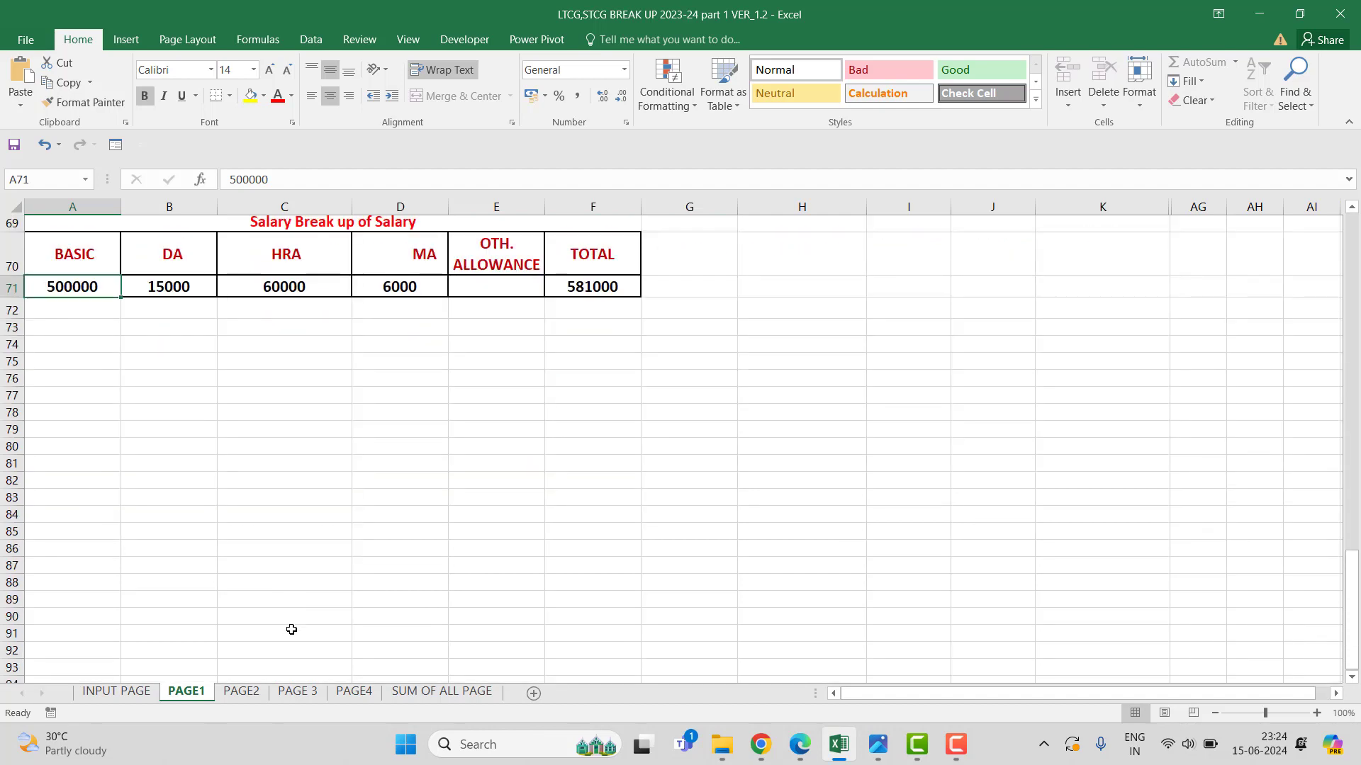
scroll(291, 630, "up", 1)
scroll(291, 629, "down", 3)
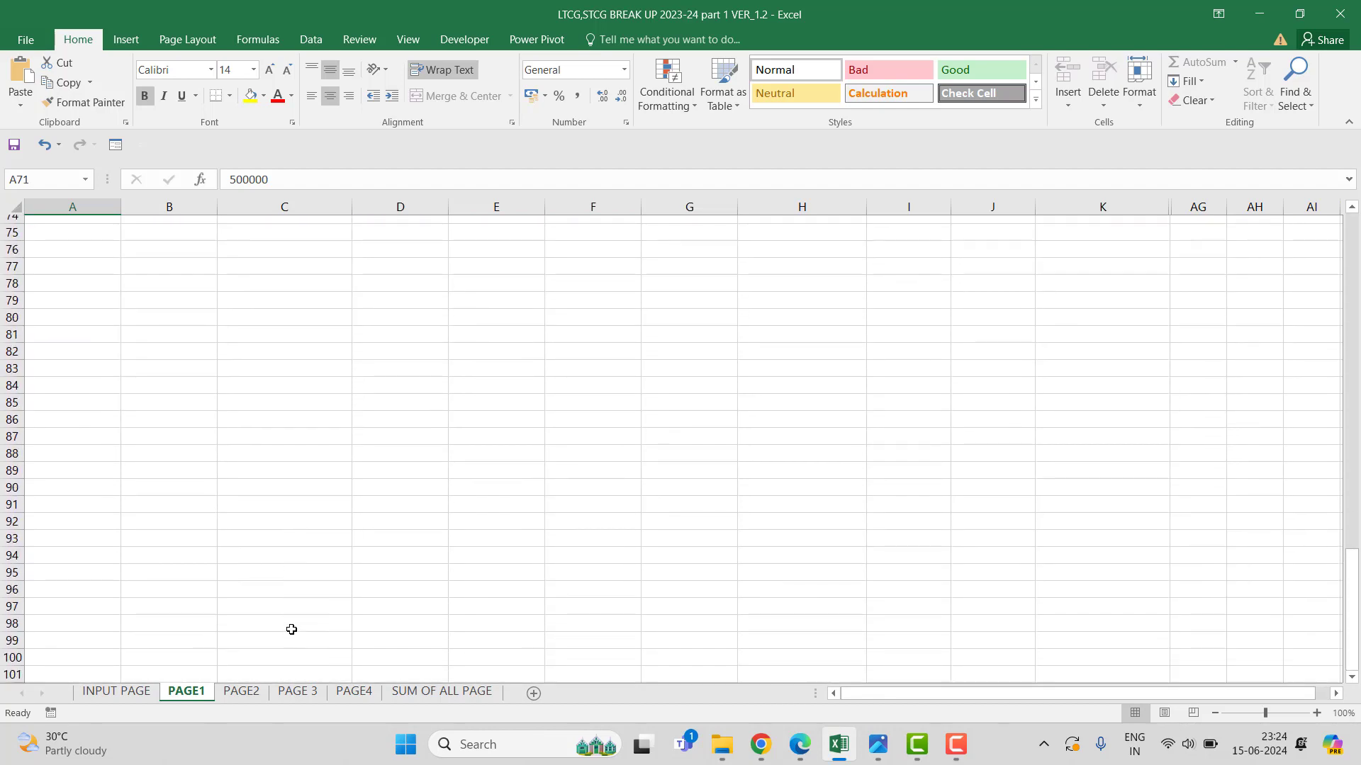
scroll(292, 630, "up", 2)
left_click(354, 692)
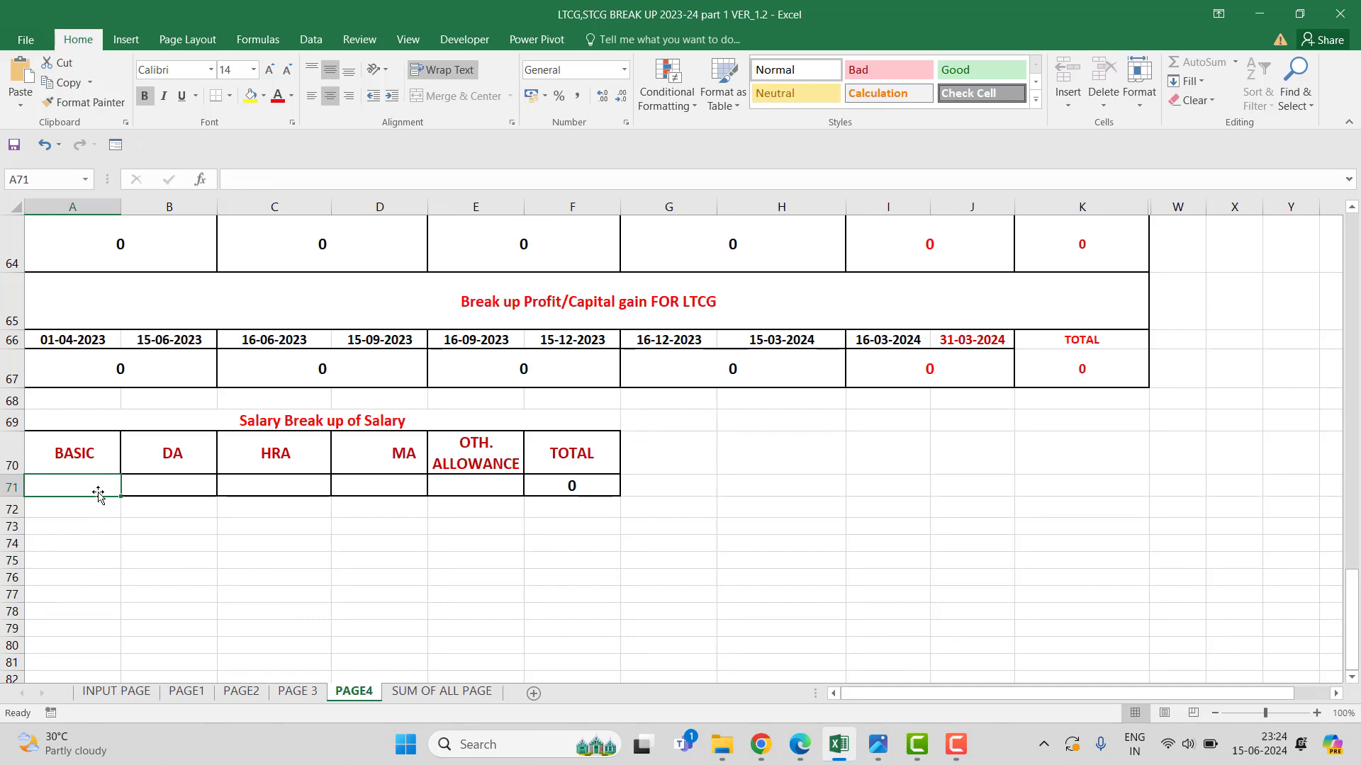
left_click(298, 692)
left_click(247, 691)
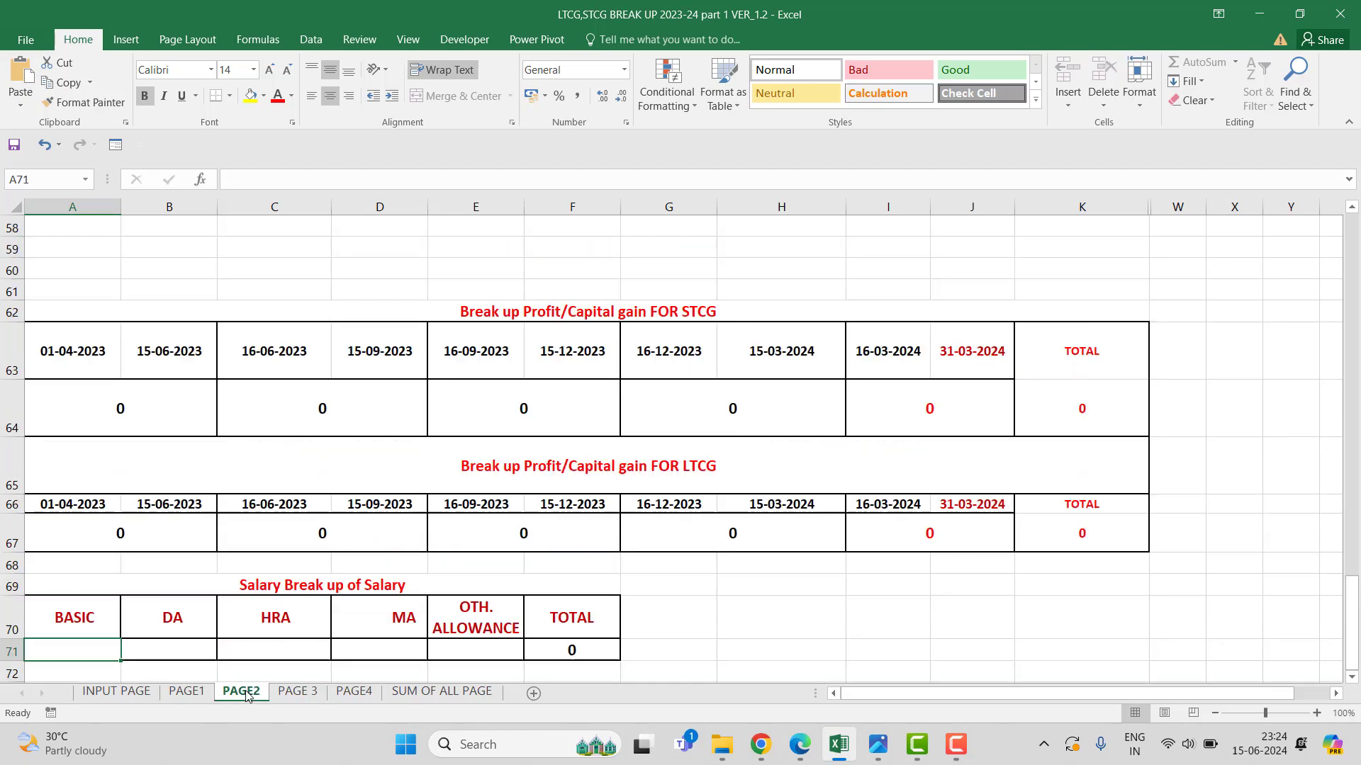
left_click(185, 692)
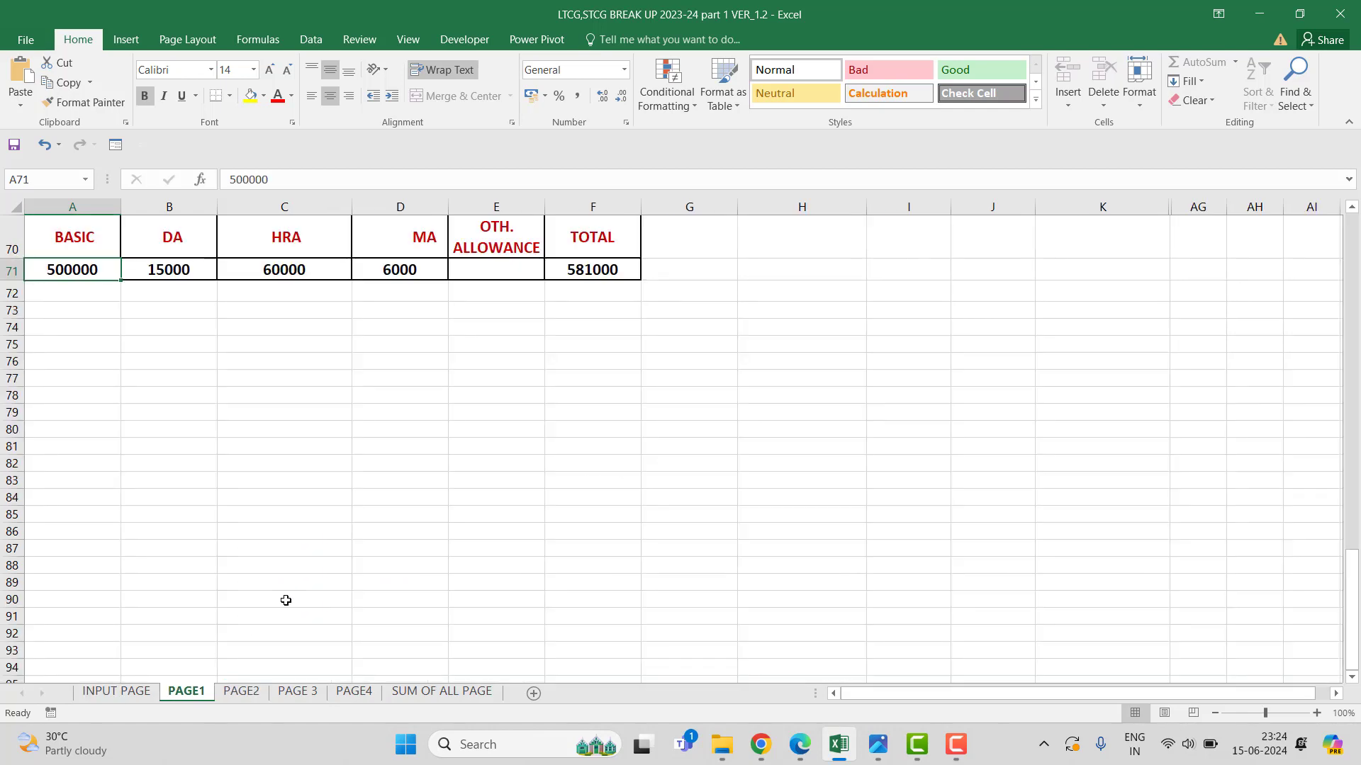
scroll(295, 593, "up", 2)
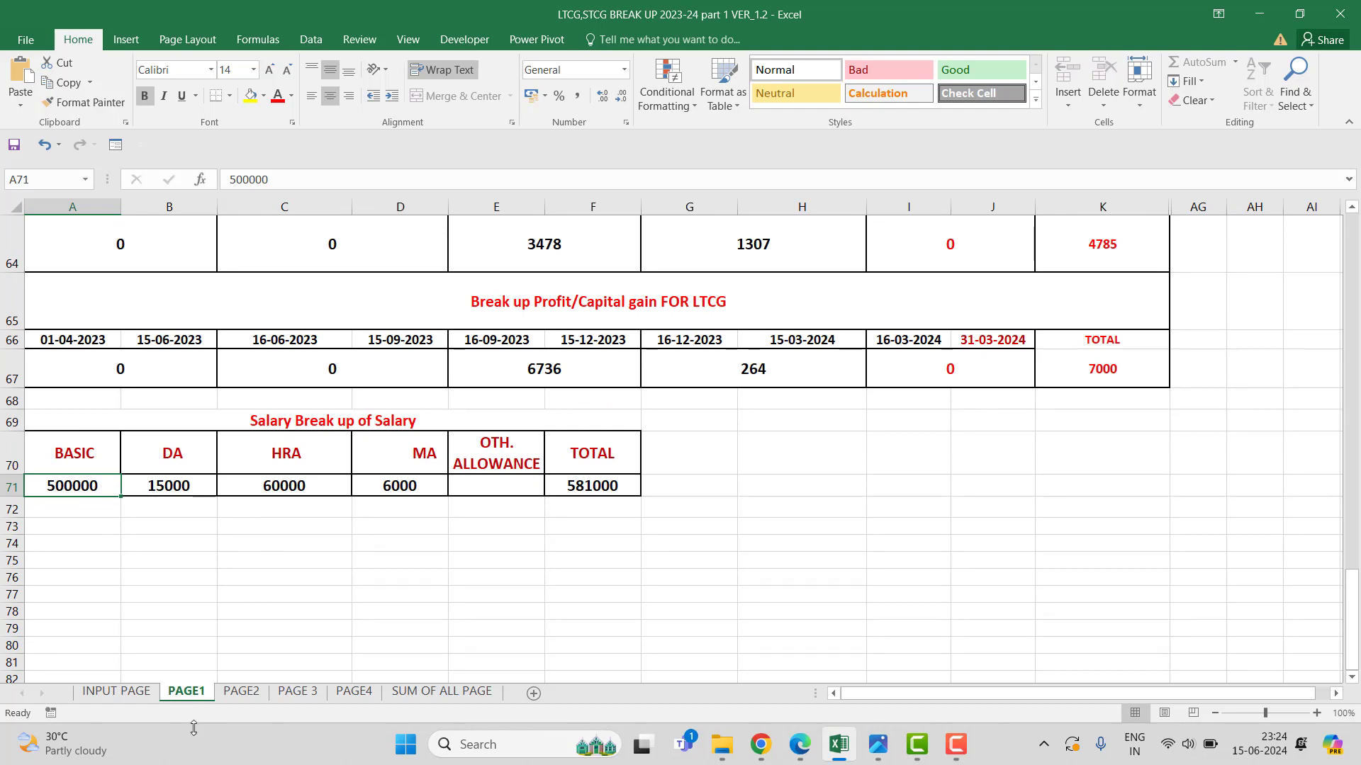
Enter BASIC 600000, DA 50000 and an HRA figure in PAGE1's salary break-up.
type("2")
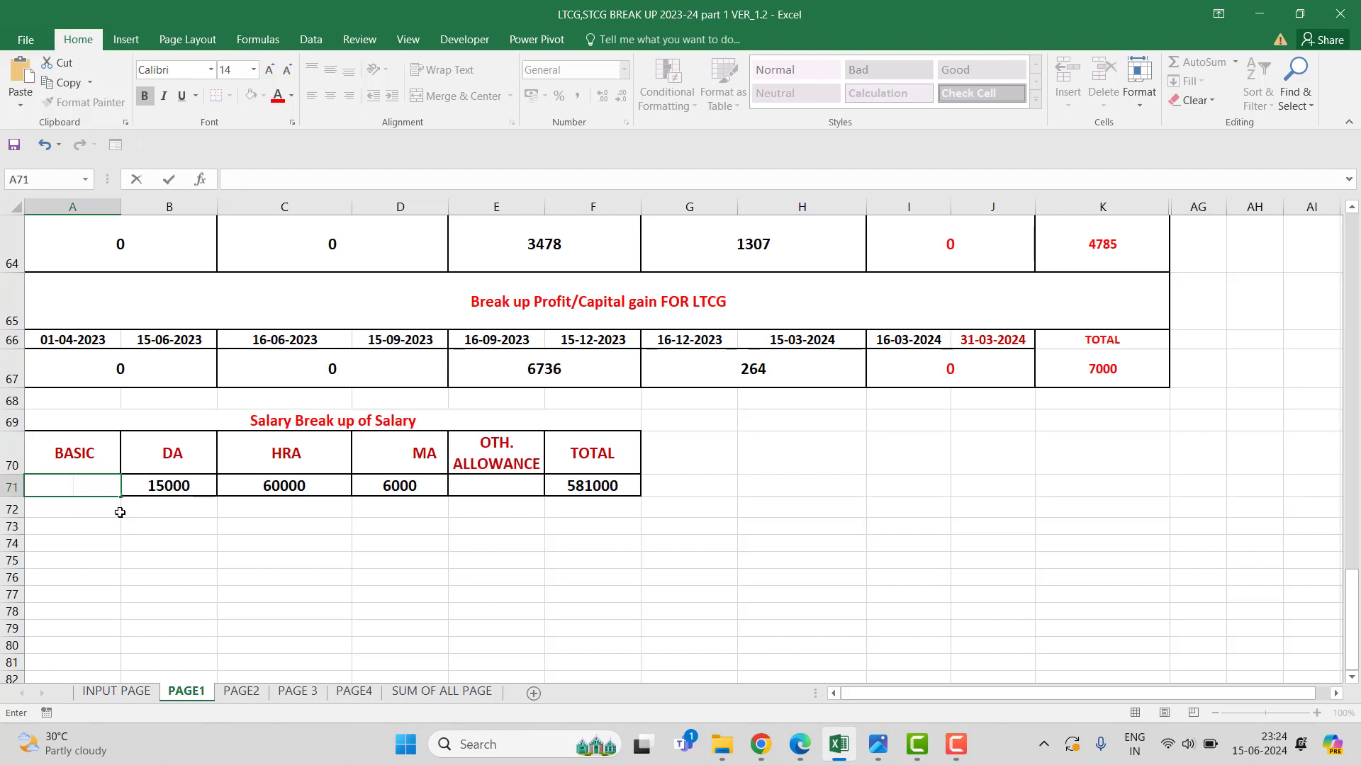
key("ctrl+Return")
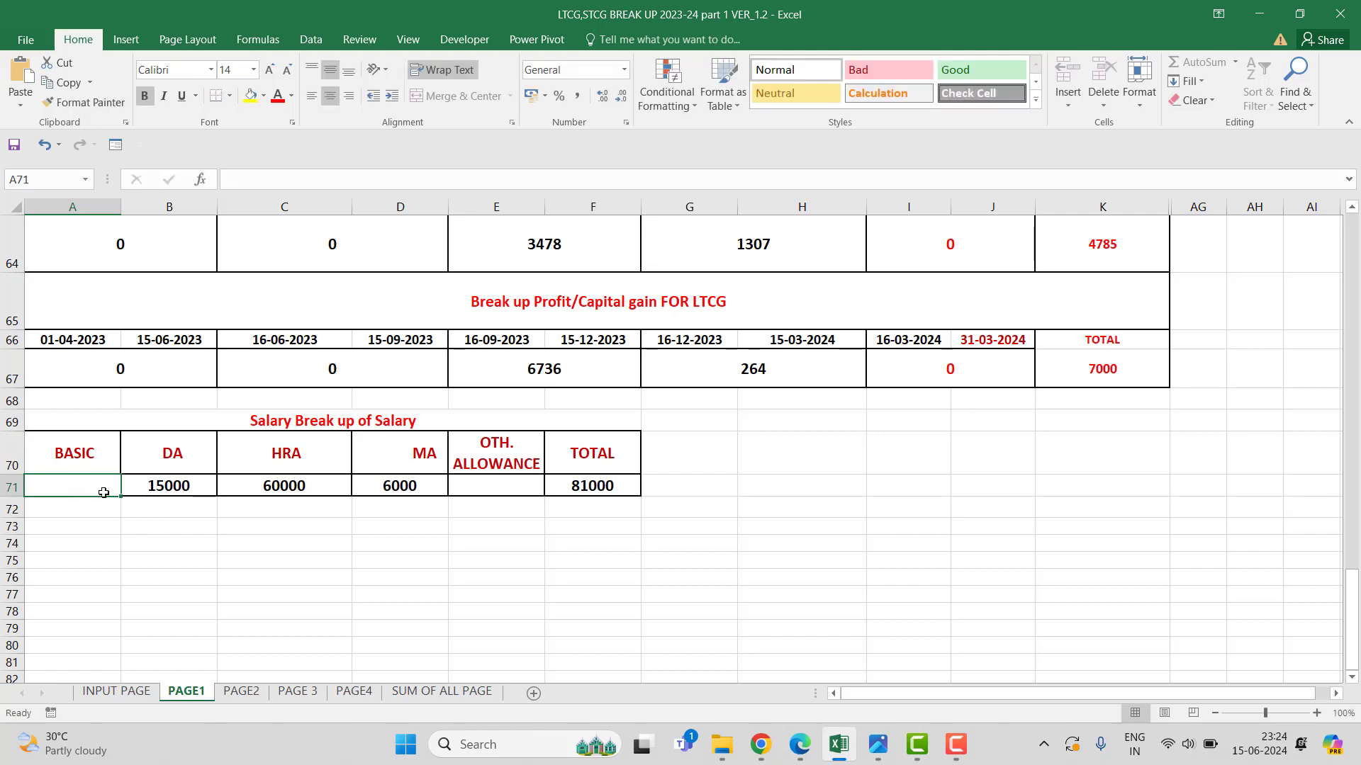
type("600000")
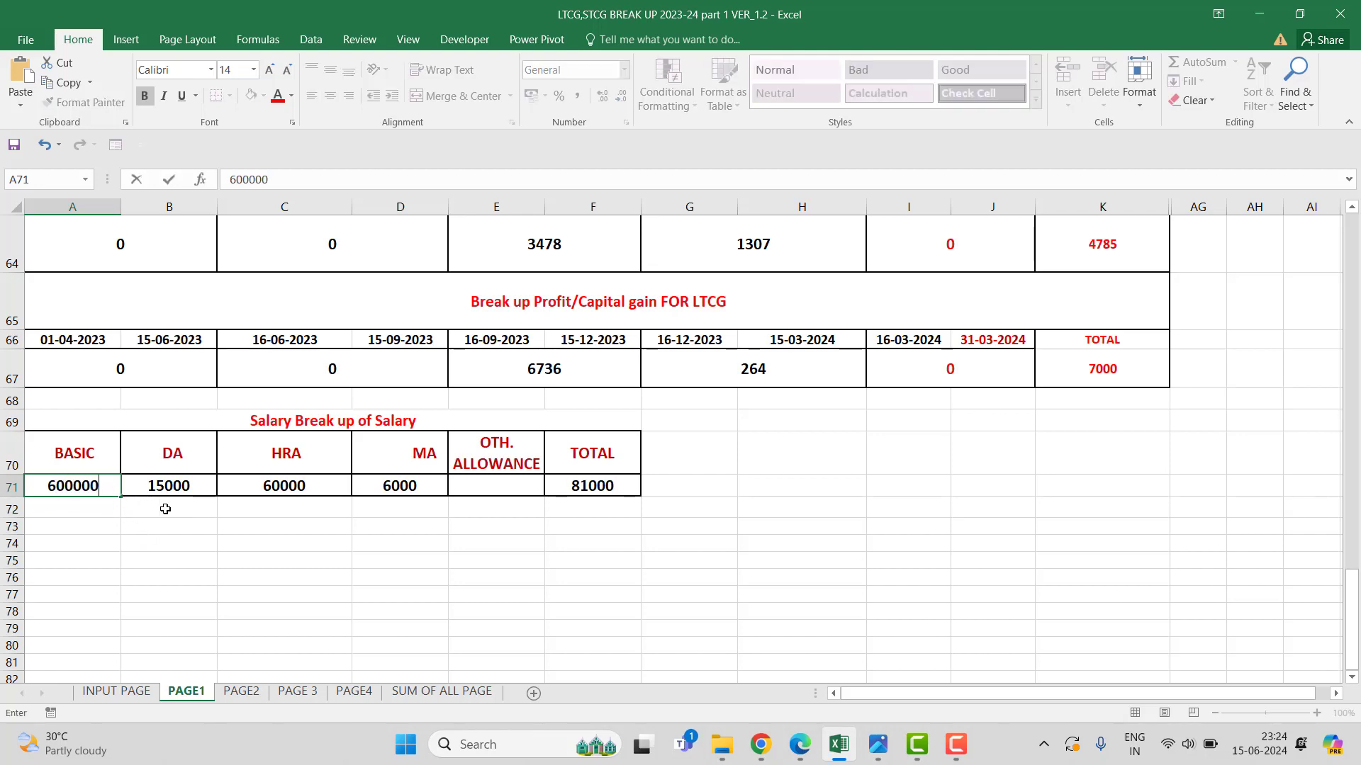
left_click(172, 489)
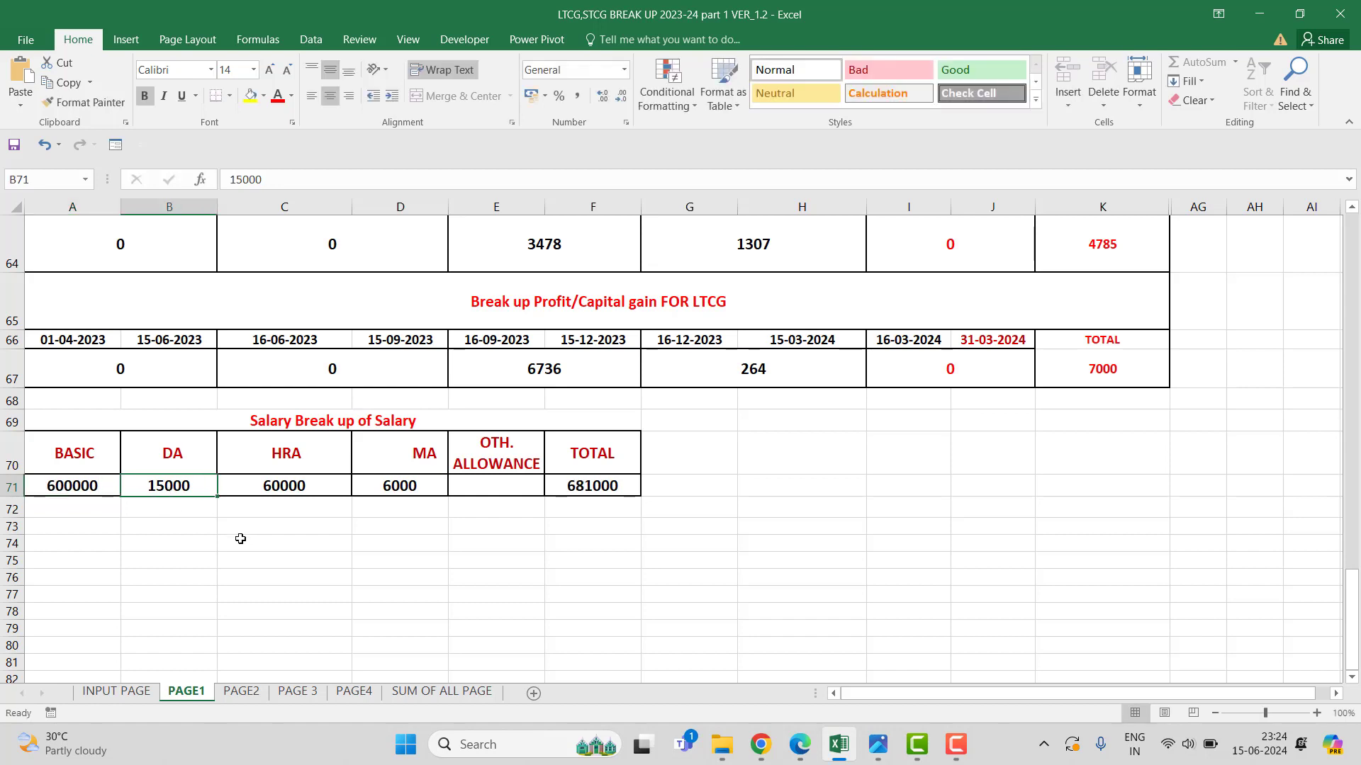
type("5")
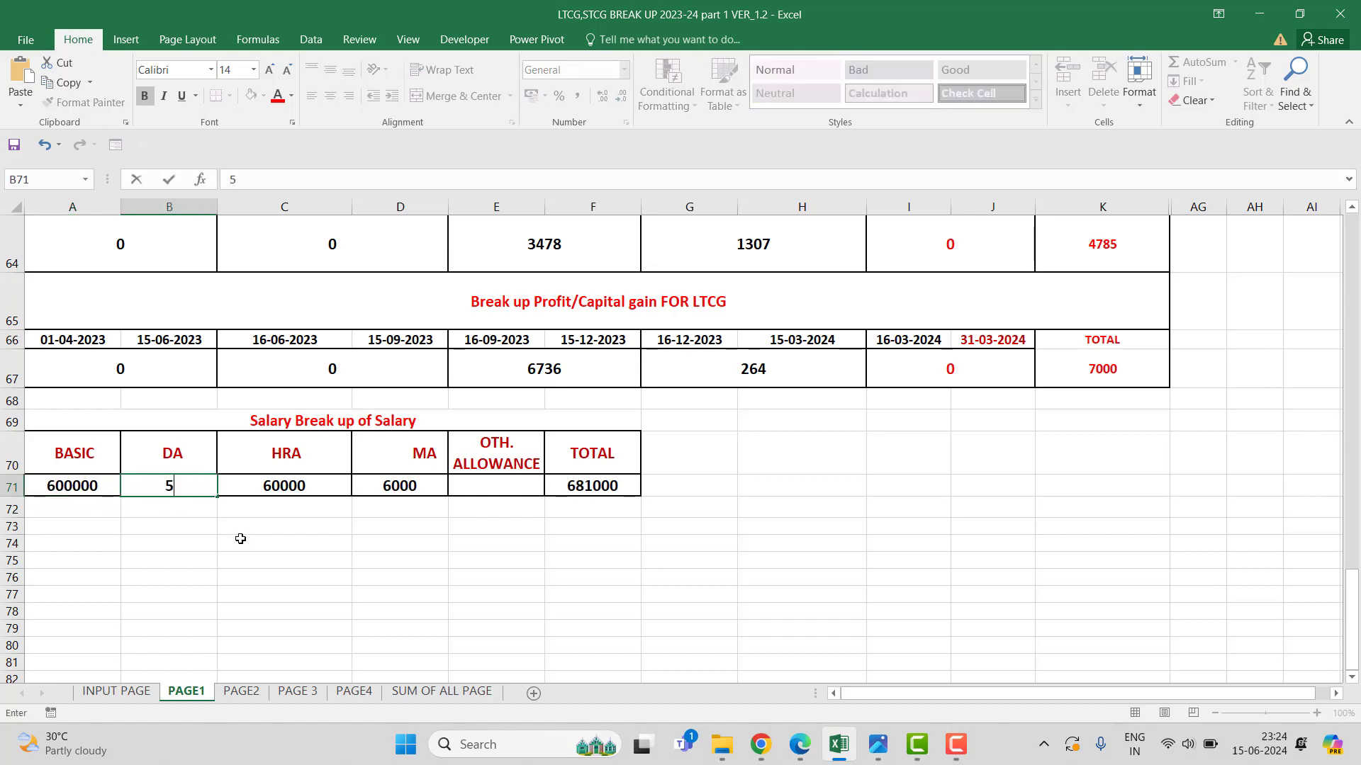
type("0000")
left_click(277, 486)
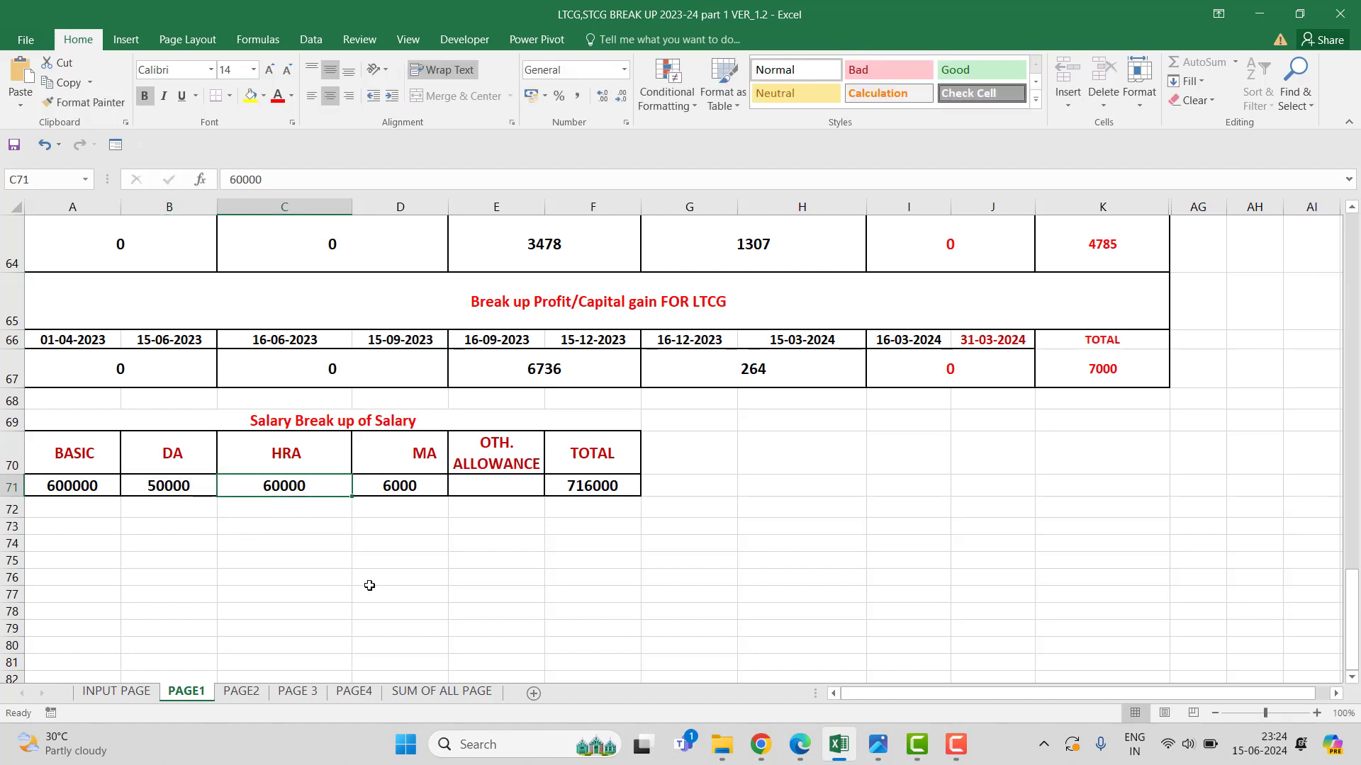
type("1")
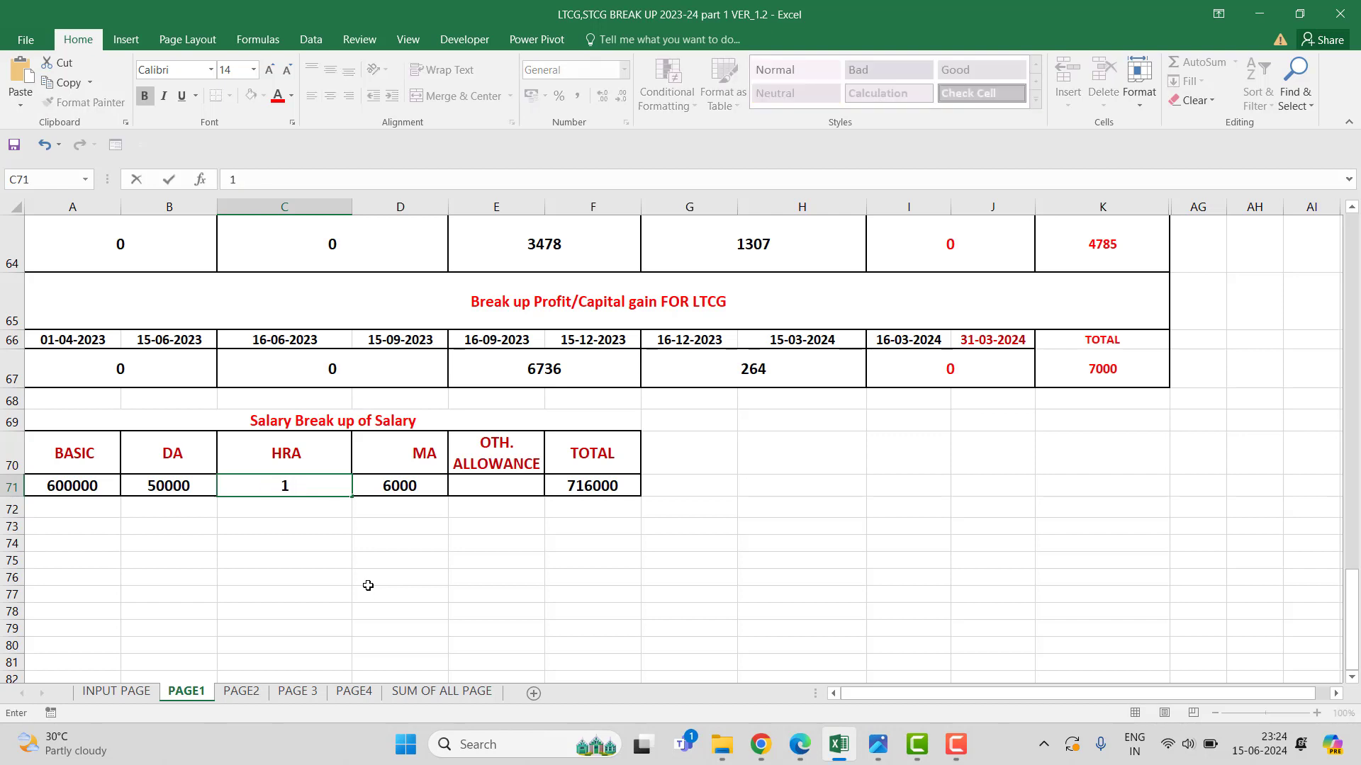
type("2000")
key("Tab")
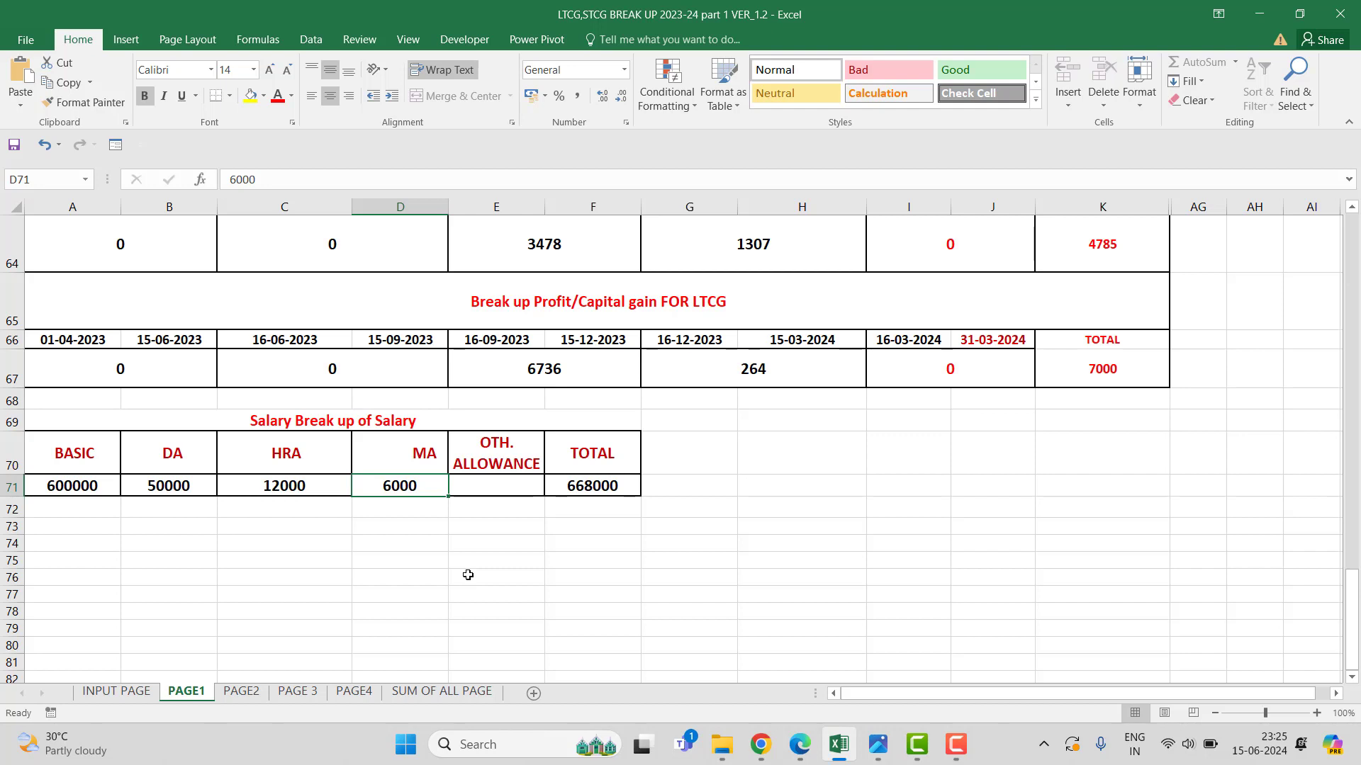
Correct HRA in C71 to 120000 for a 776000 total, then bring up the TRACES statement.
left_click(292, 484)
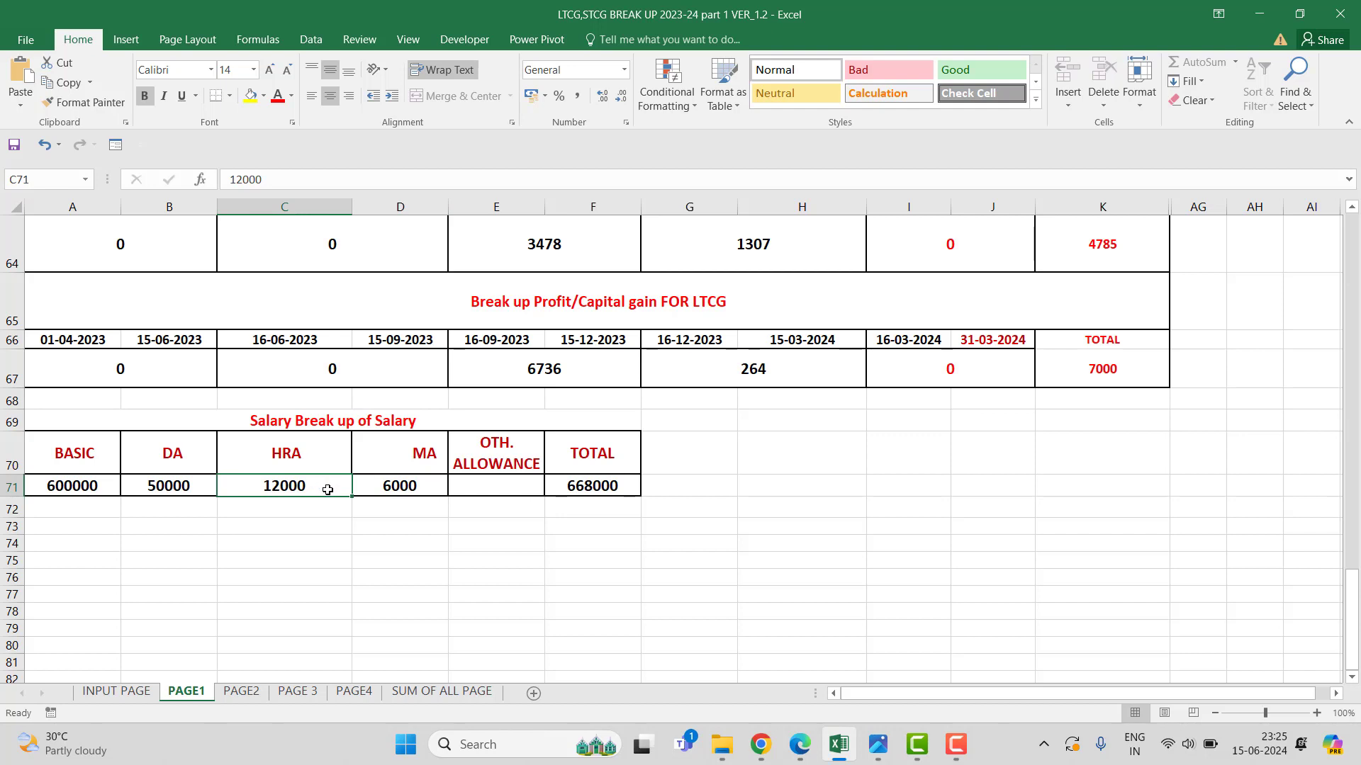
double_click(328, 489)
type("0")
key("ctrl+Return")
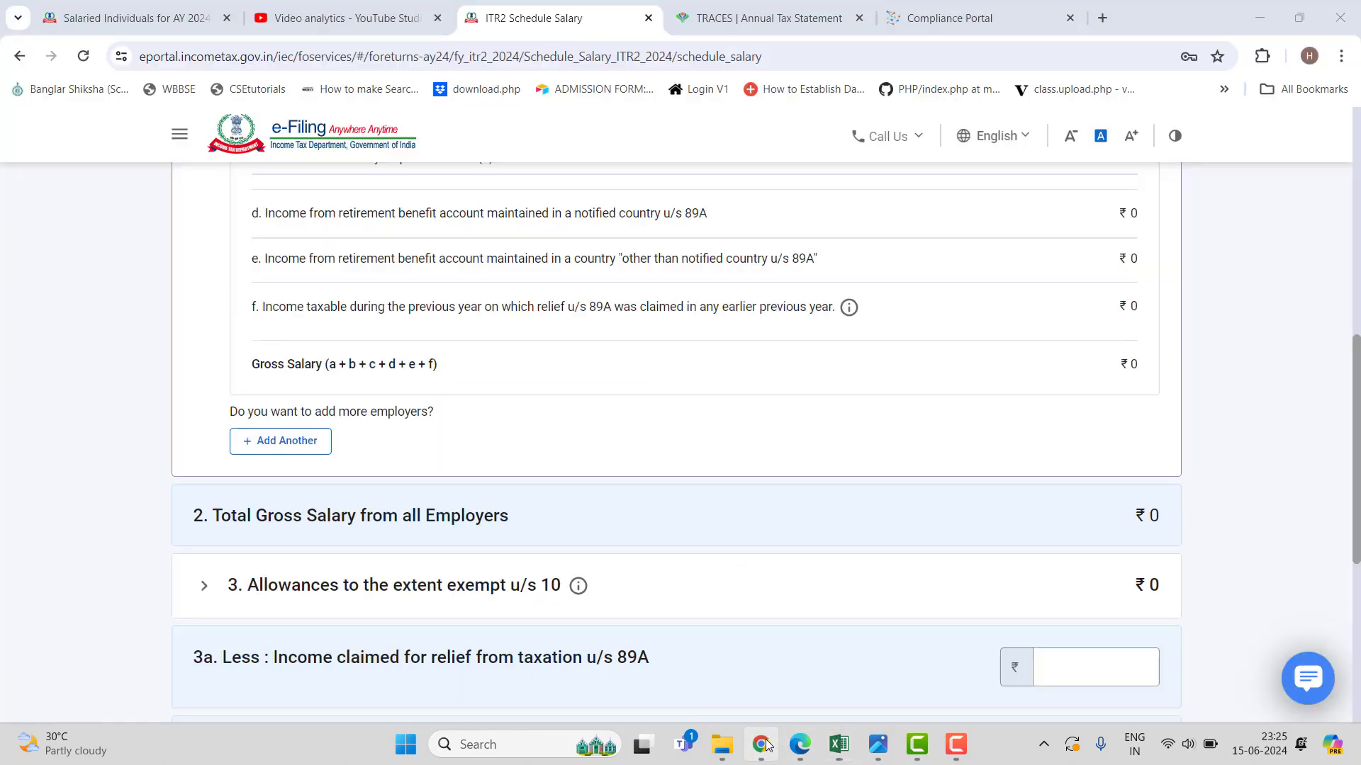
left_click(770, 744)
left_click(785, 21)
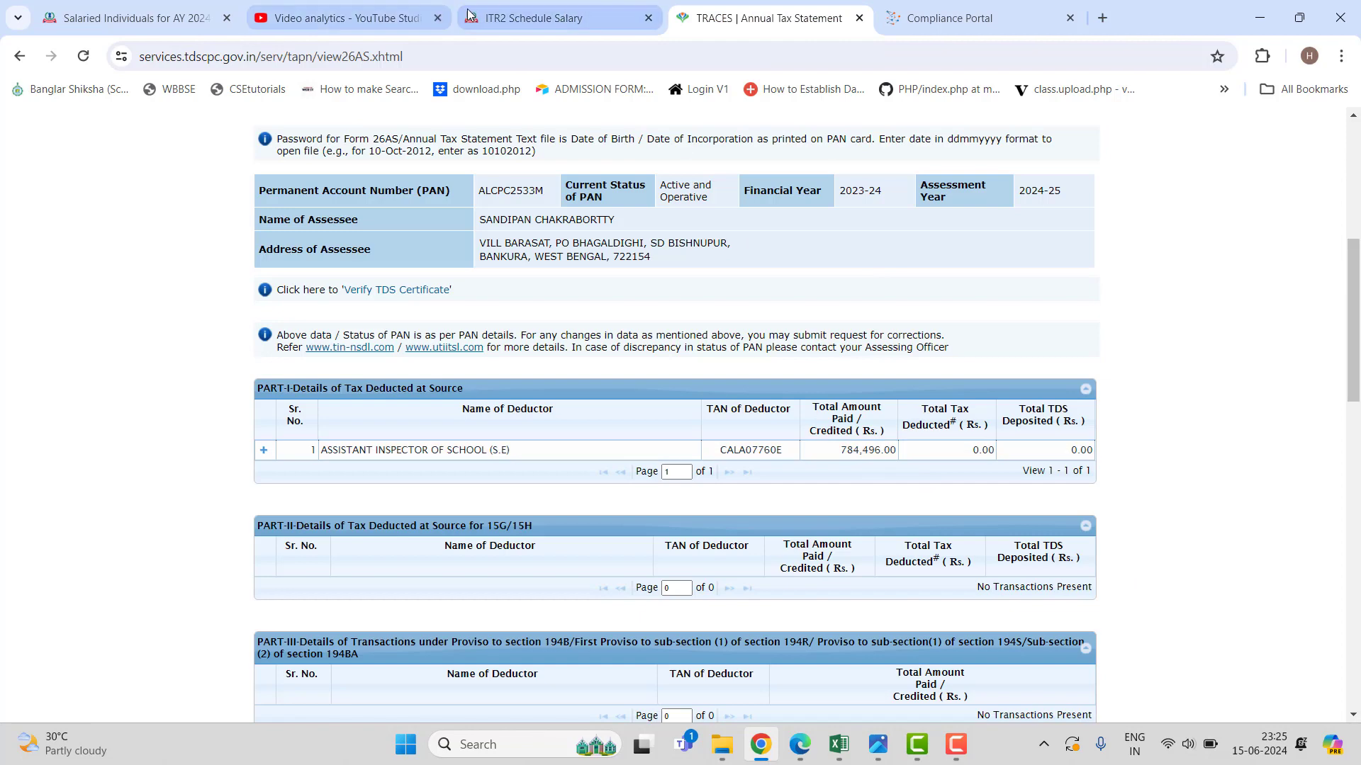
Glance at the ITR2 Schedule Salary page, then go back to the Excel salary workbook.
left_click(535, 19)
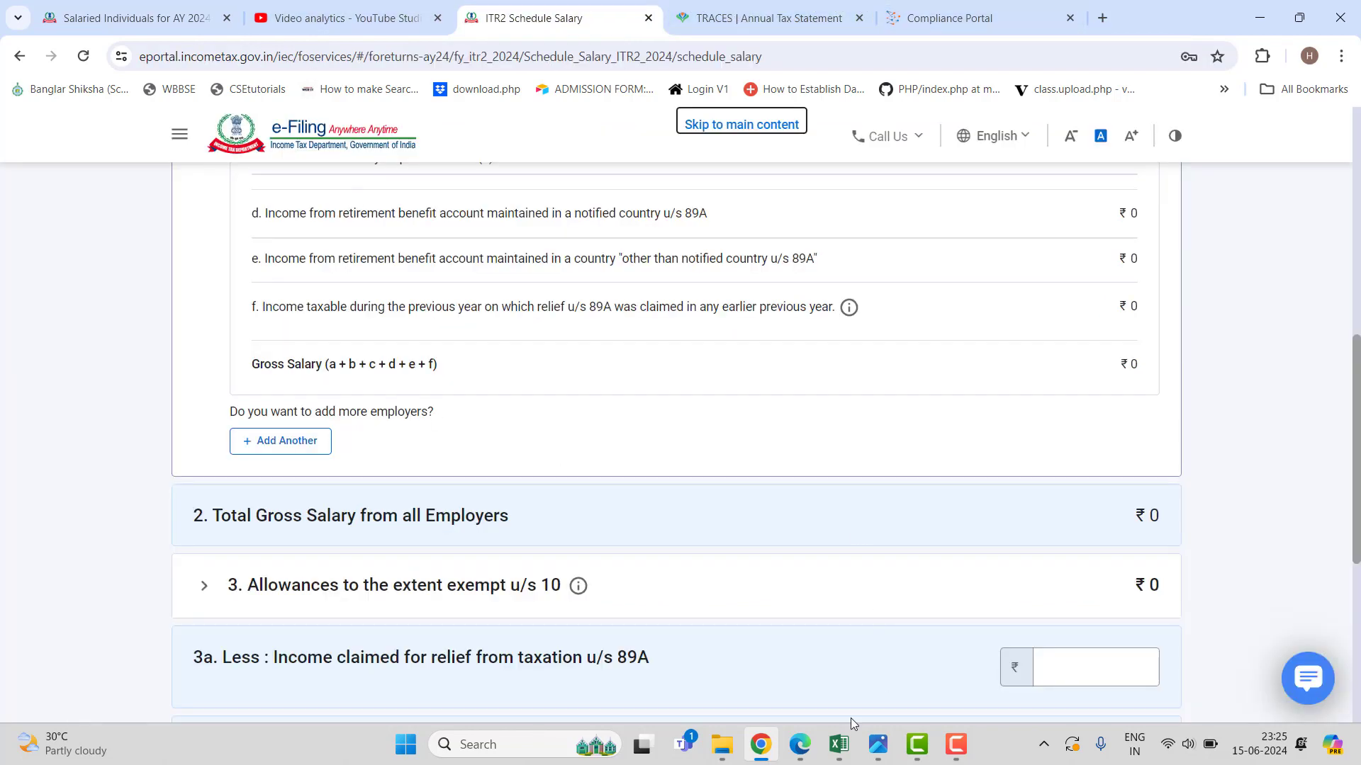
left_click(838, 744)
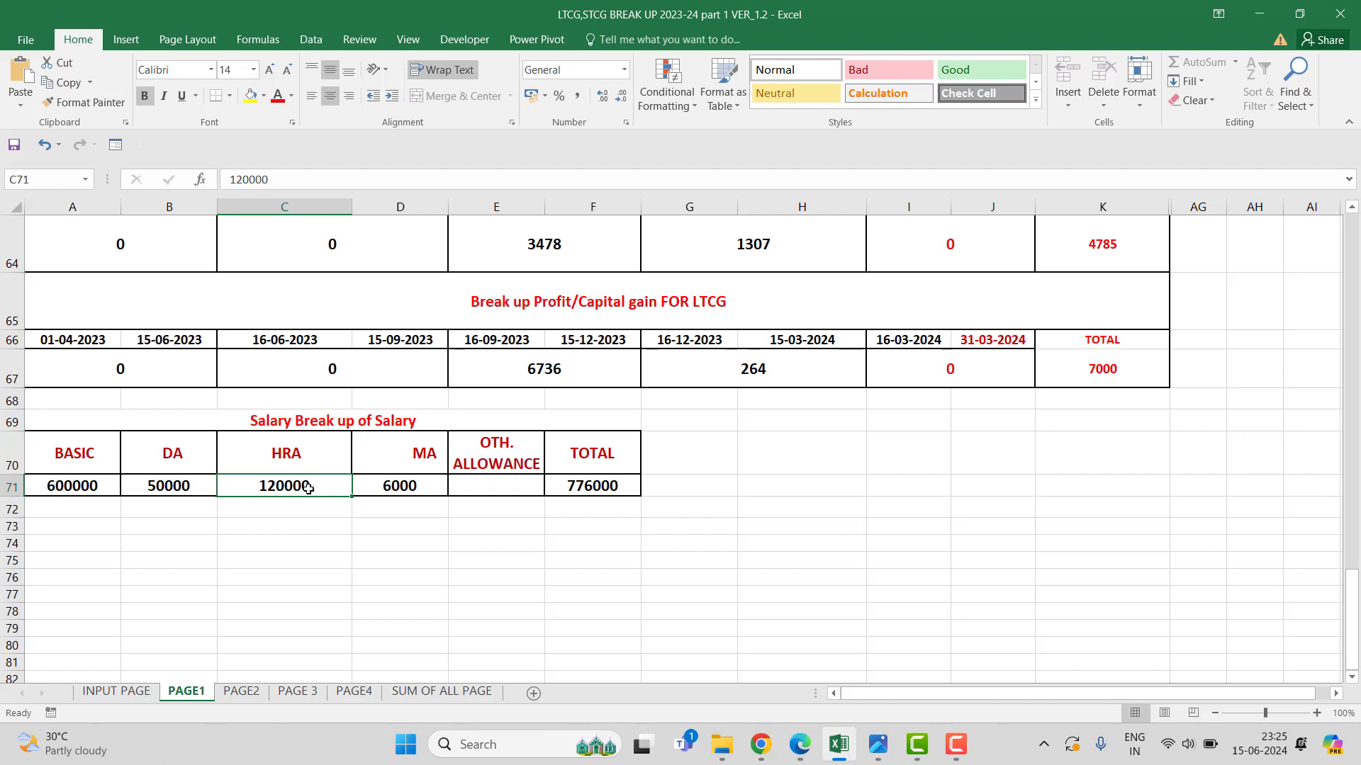
Change HRA in C71 to 128000 and DA to 50496 so the break-up totals 784496.
left_click(249, 180)
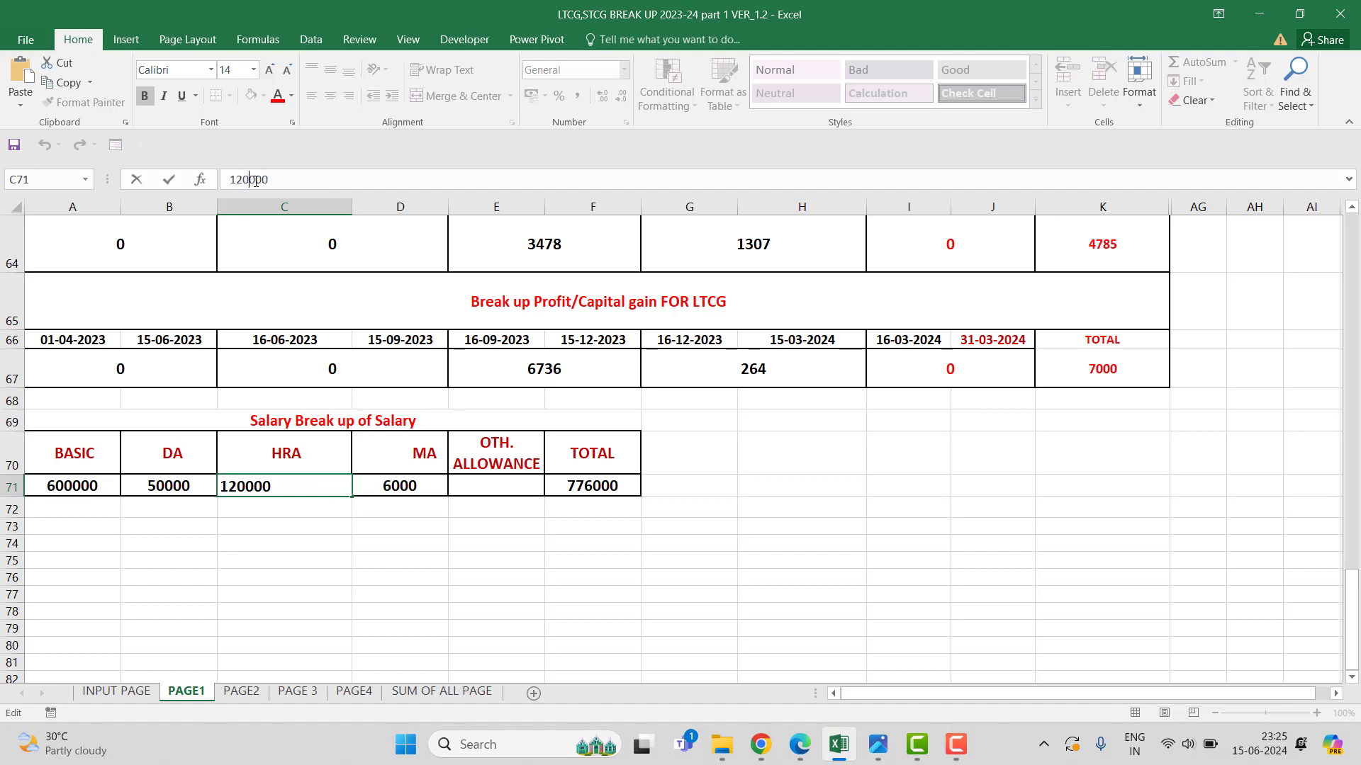
type("8")
left_click(178, 486)
left_click_drag(263, 180, 248, 181)
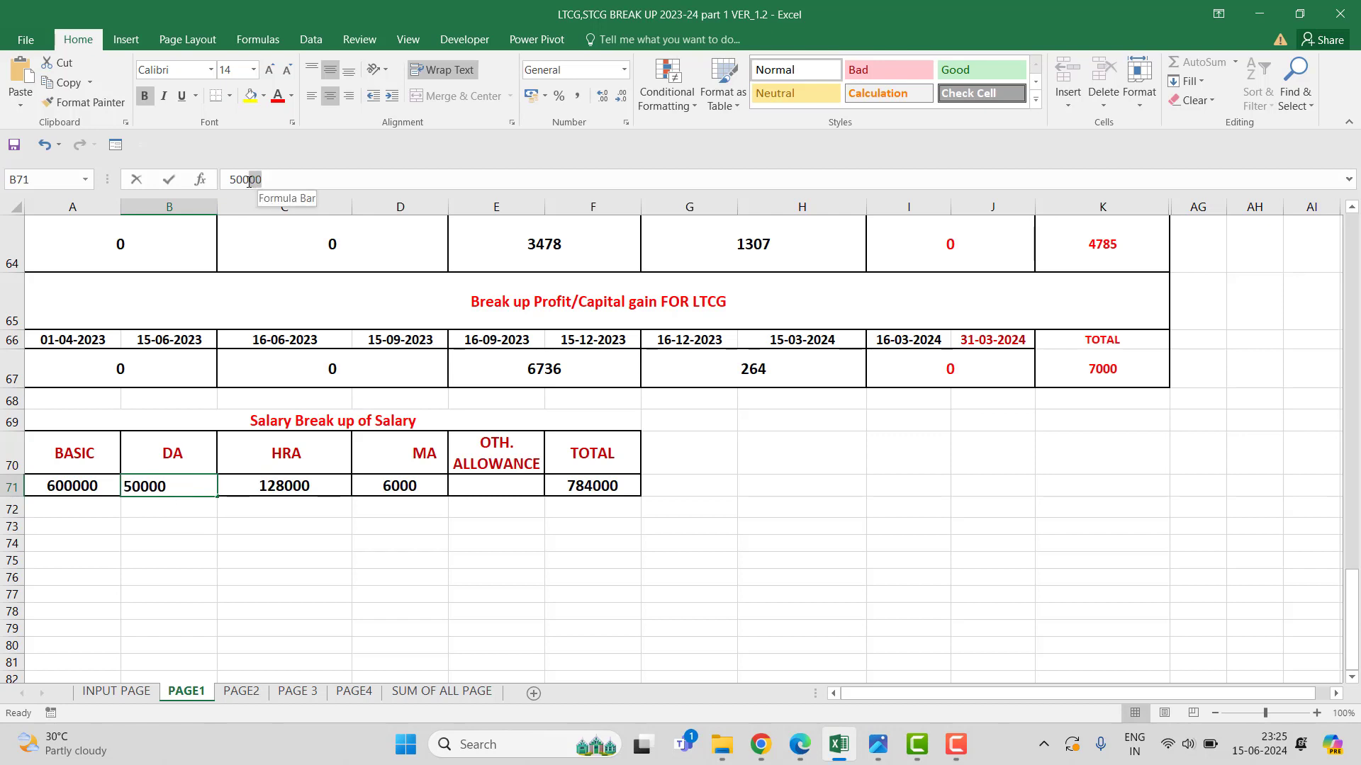
type("496")
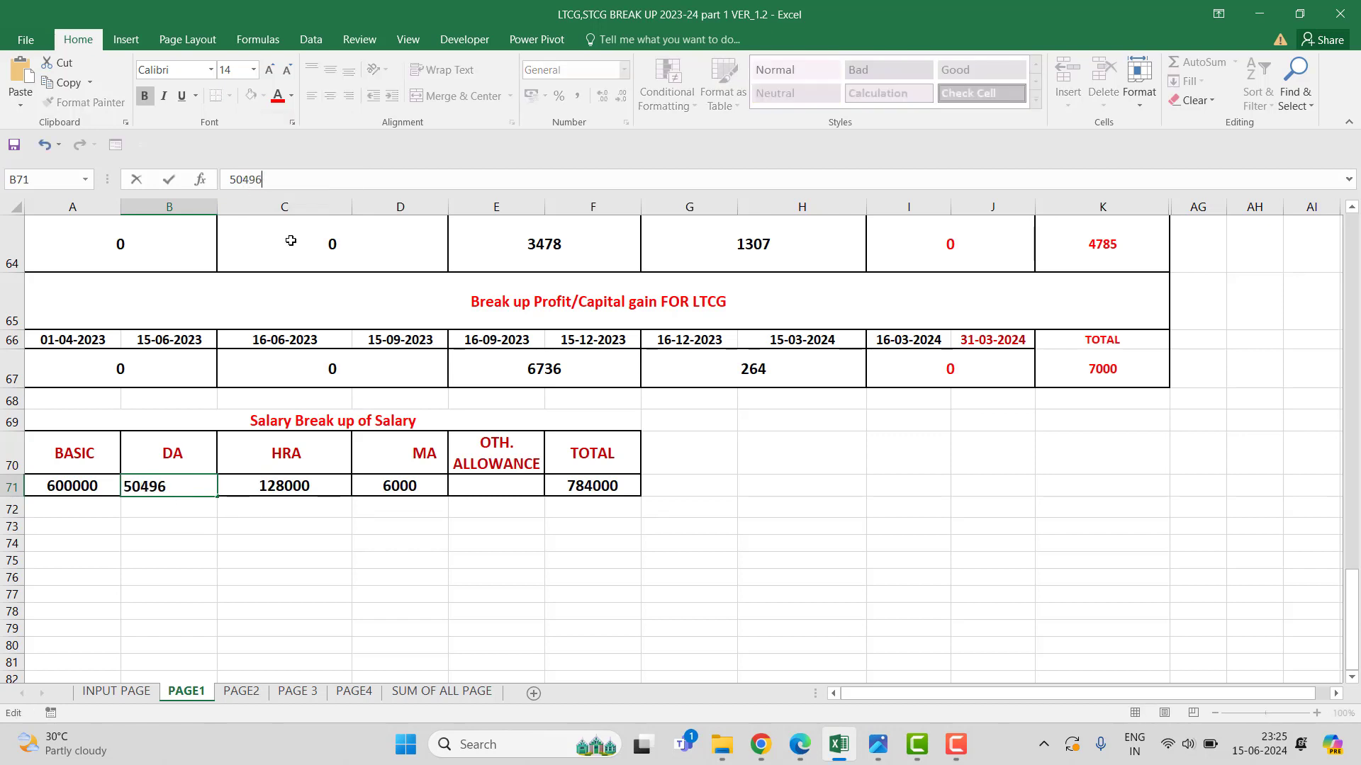
key("ctrl+Return")
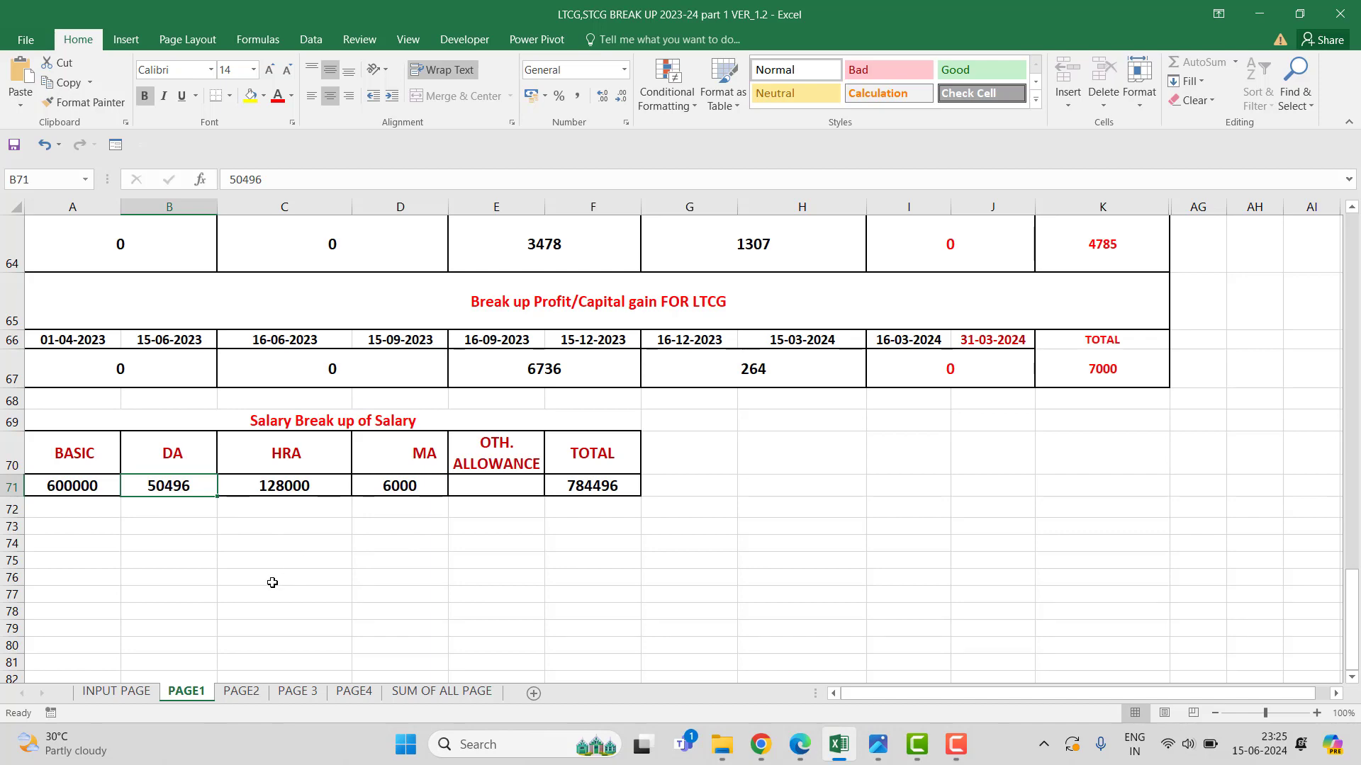
left_click(761, 748)
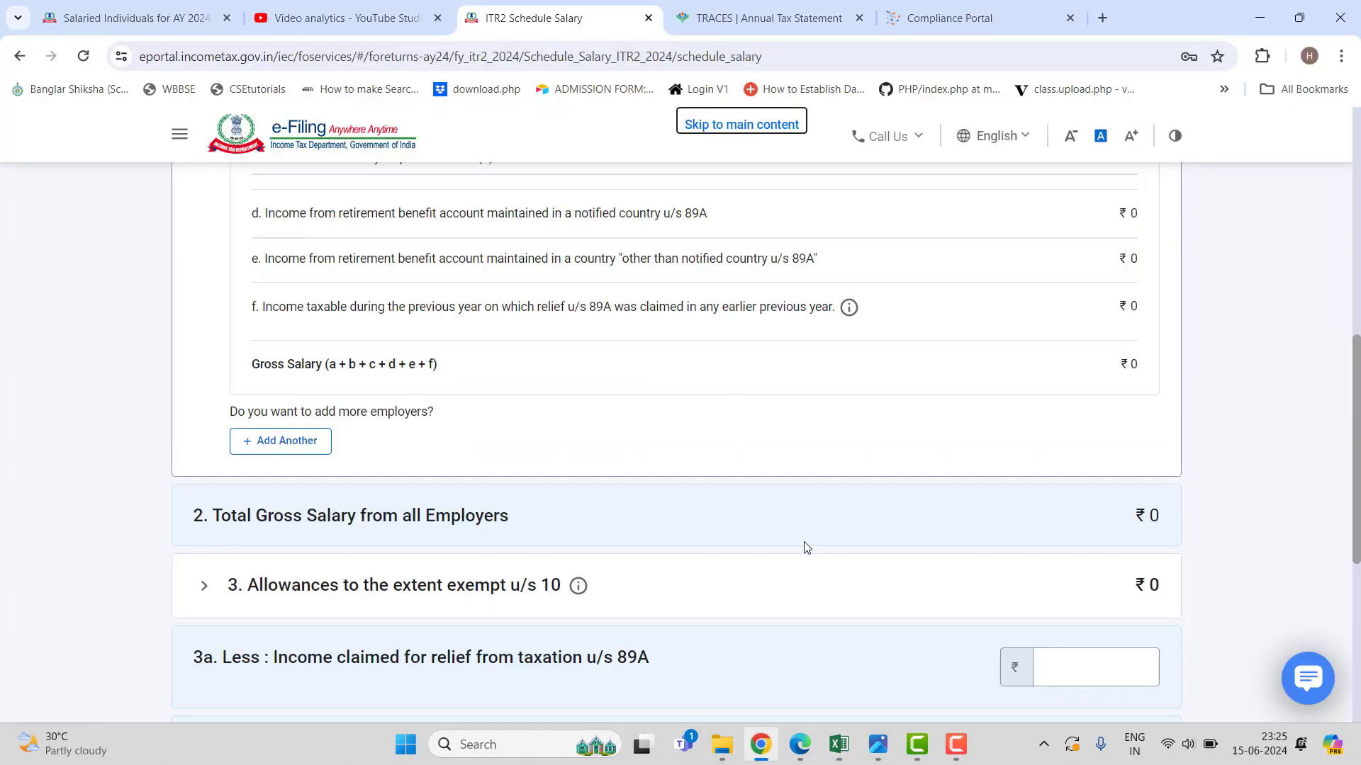
Open Employer 1's form and enter the address BISHNUPUR / AI OFFICE with town BISHNUPUR.
scroll(806, 547, "up", 6)
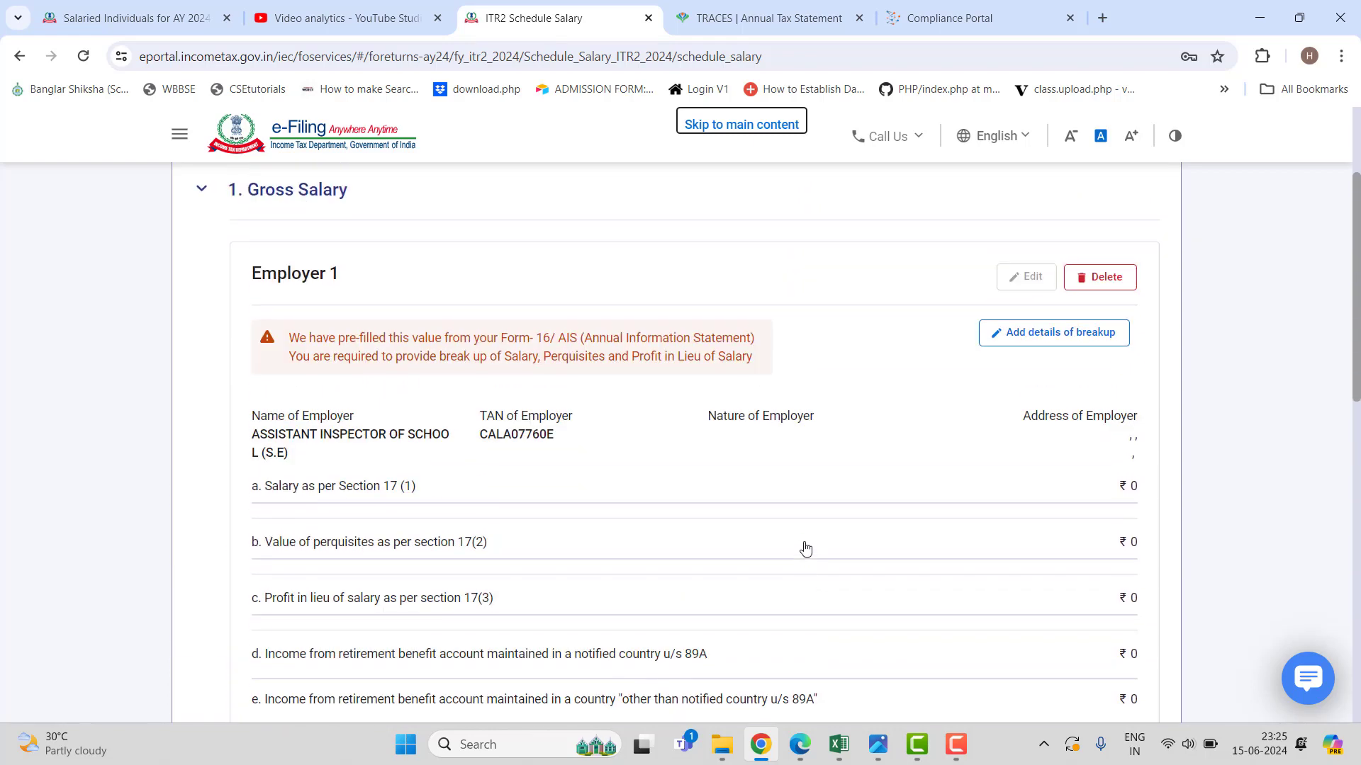
left_click(1027, 334)
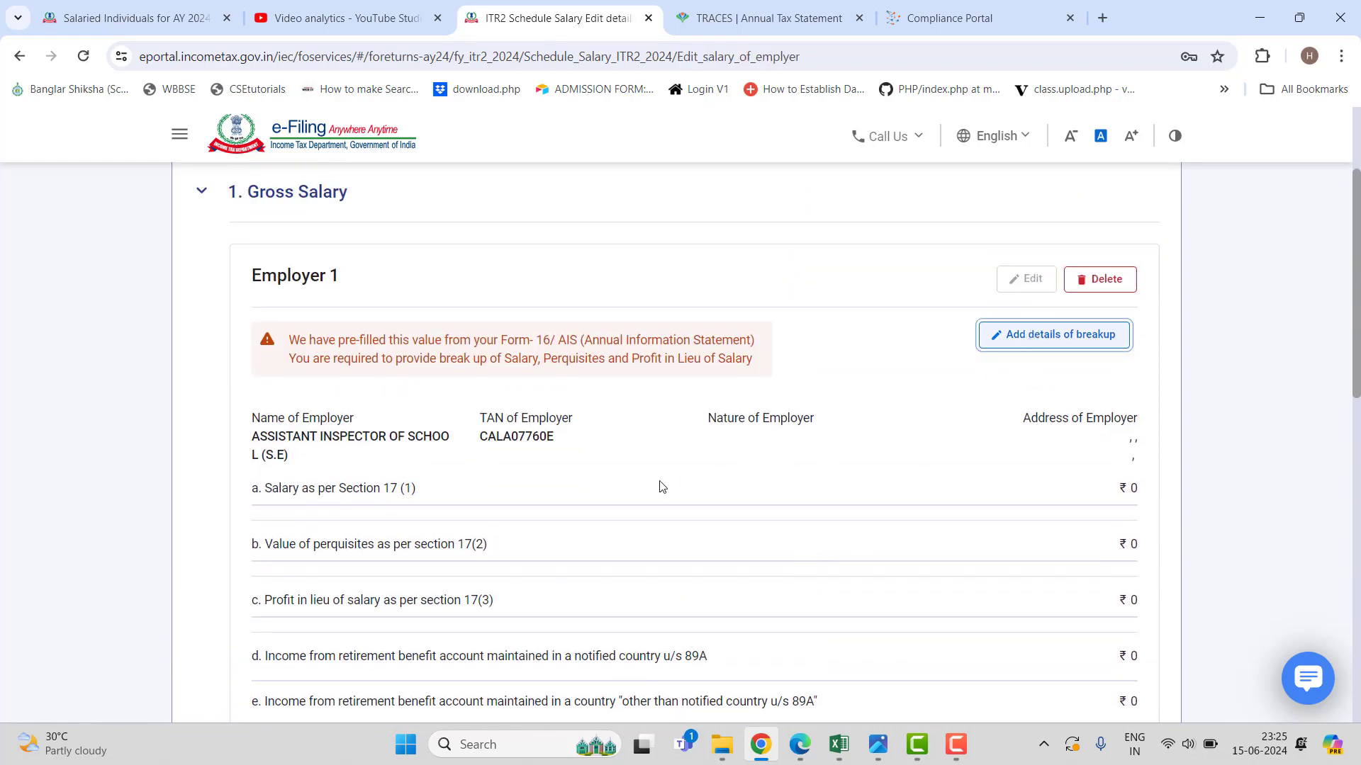
scroll(658, 478, "down", 3)
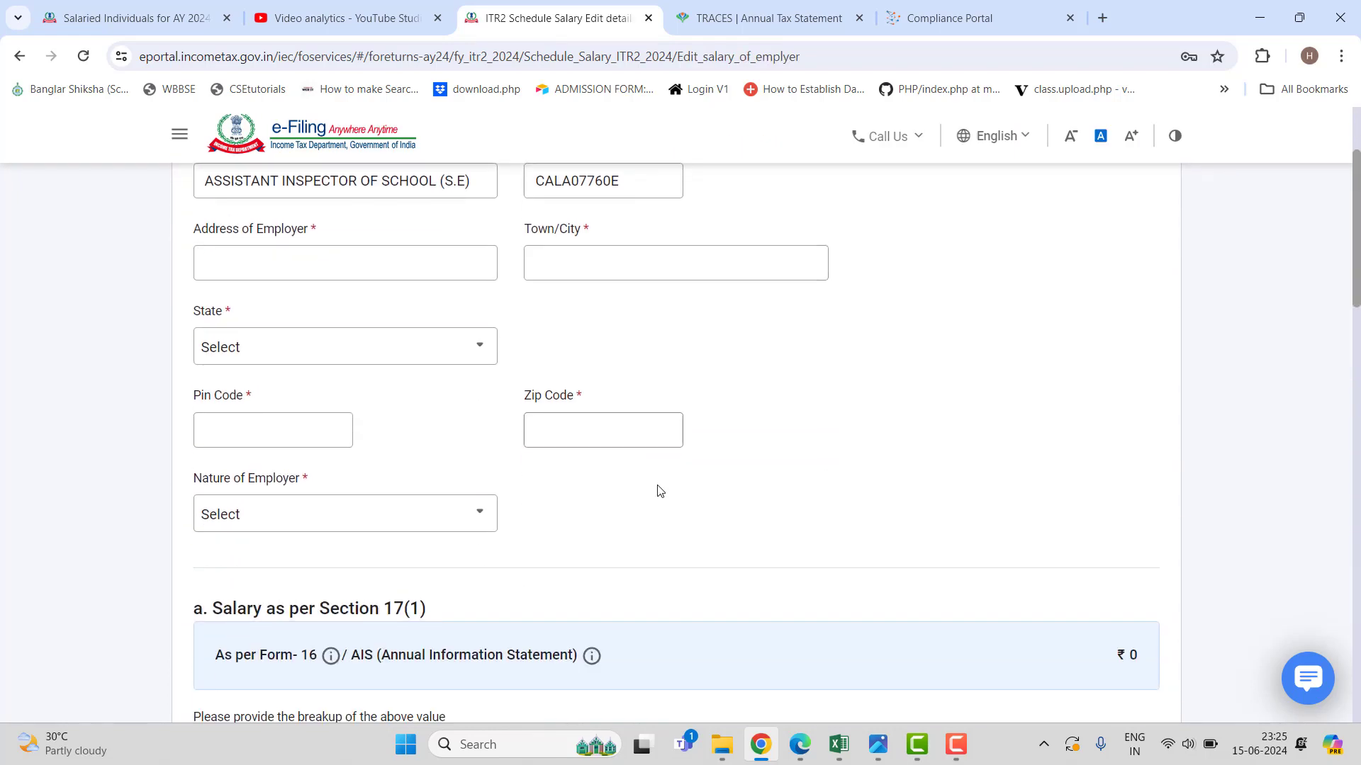
left_click(308, 264)
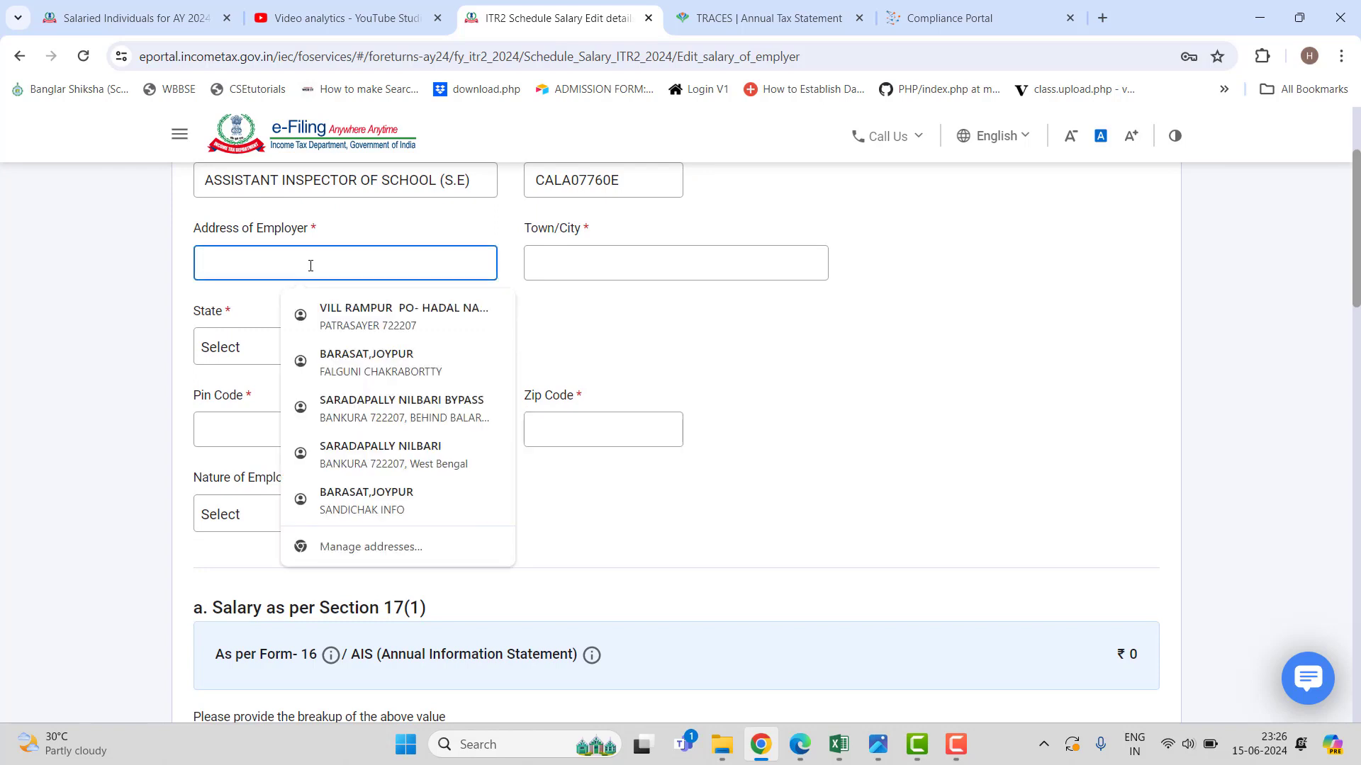
type("B")
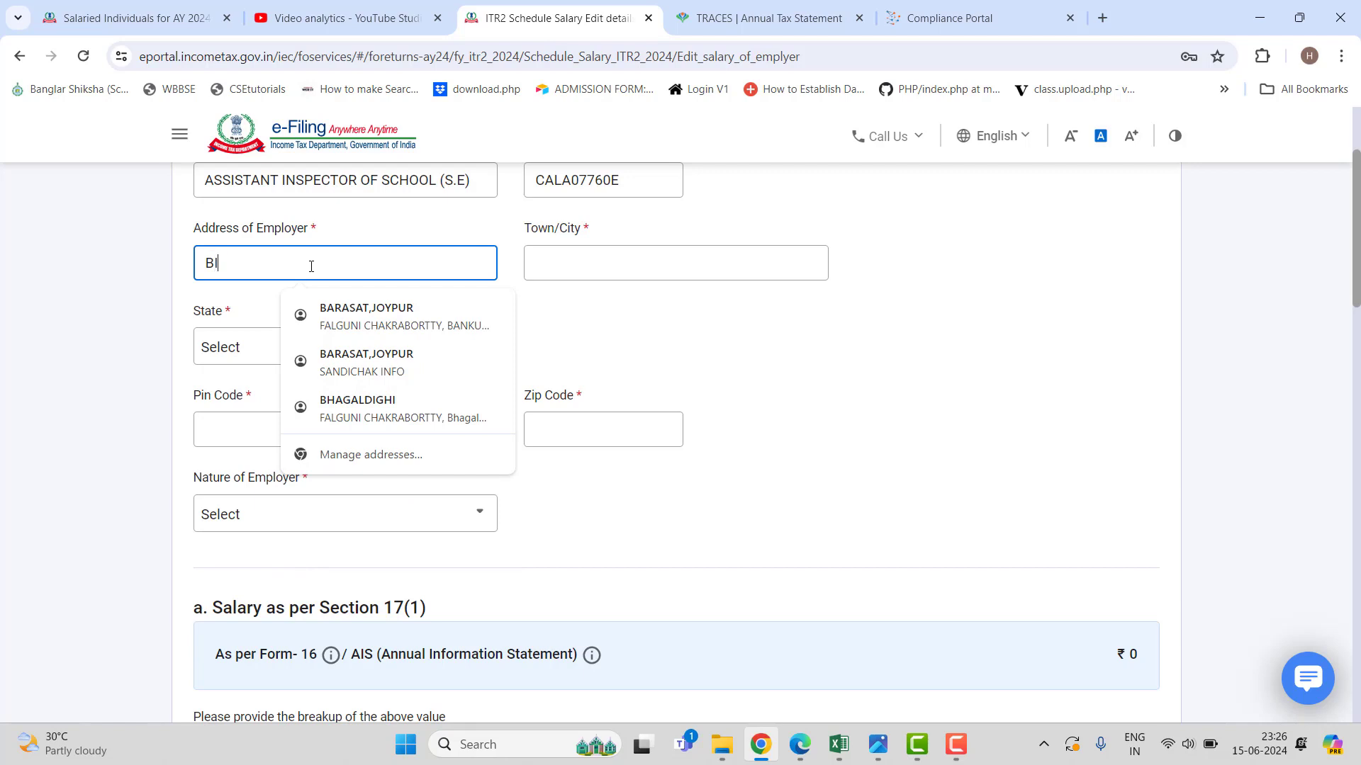
type("ISHN")
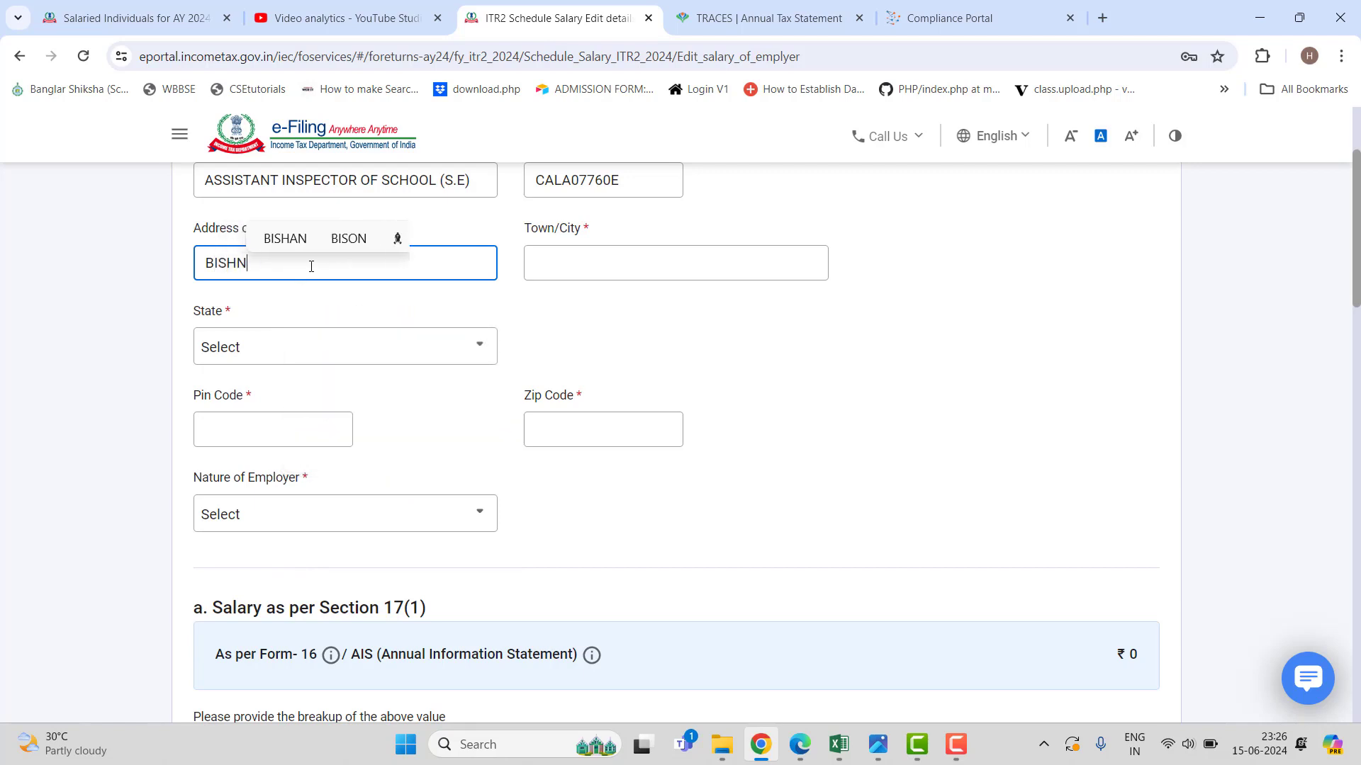
type("UPUR")
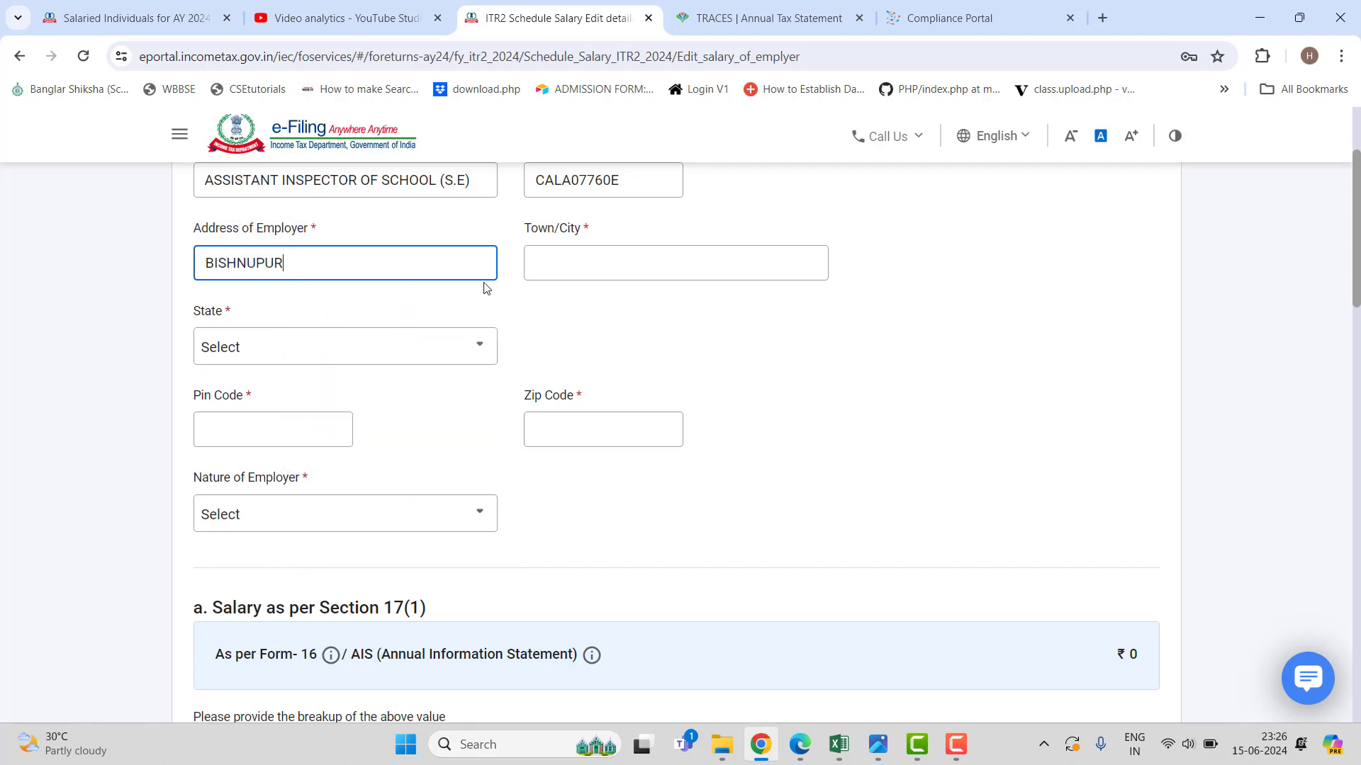
left_click(590, 267)
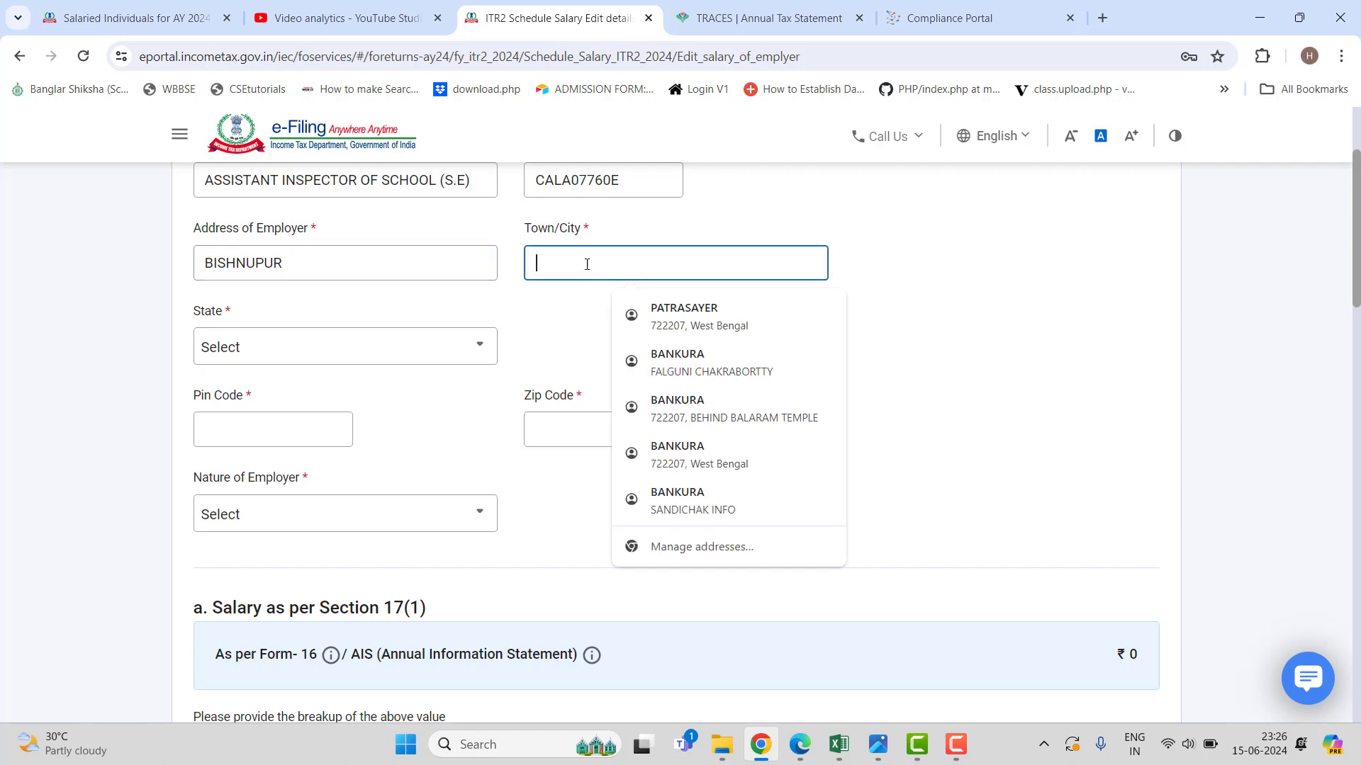
type("BISH")
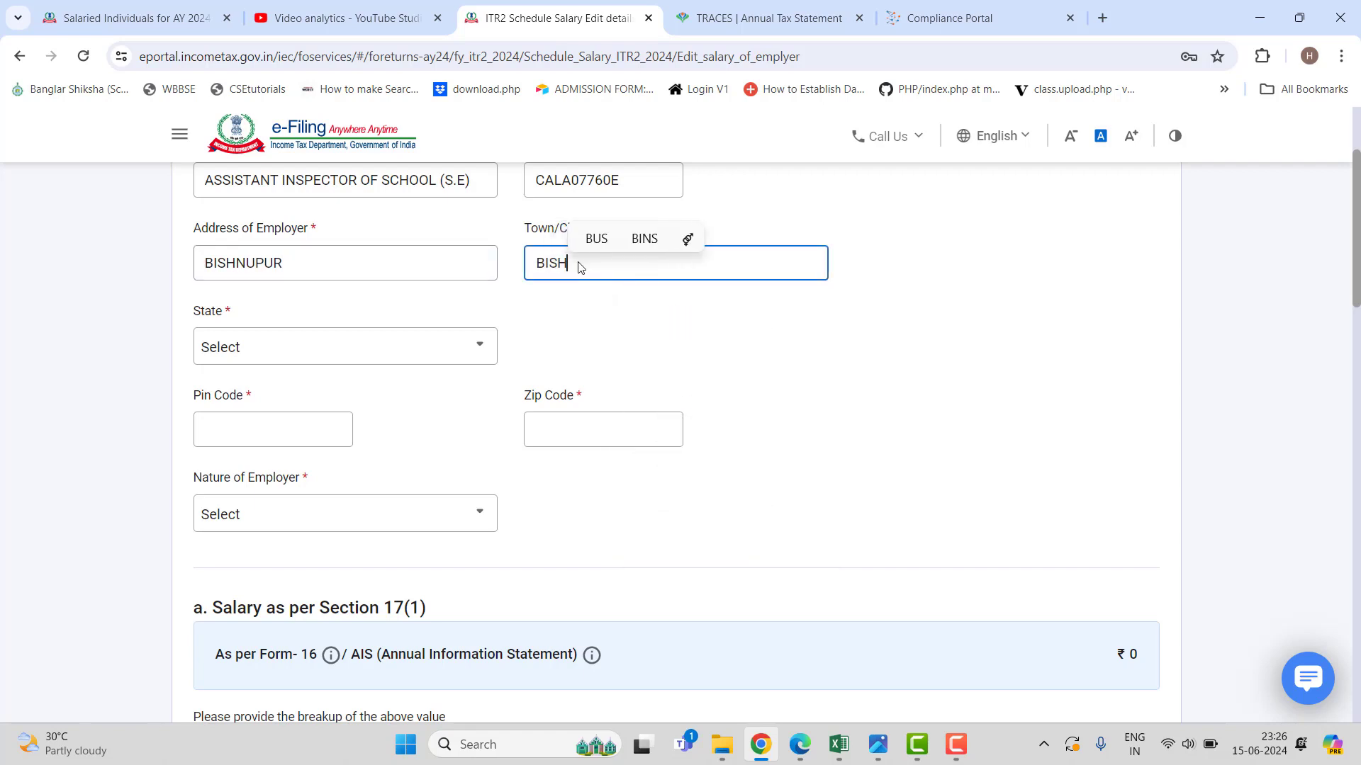
type("NUPUR")
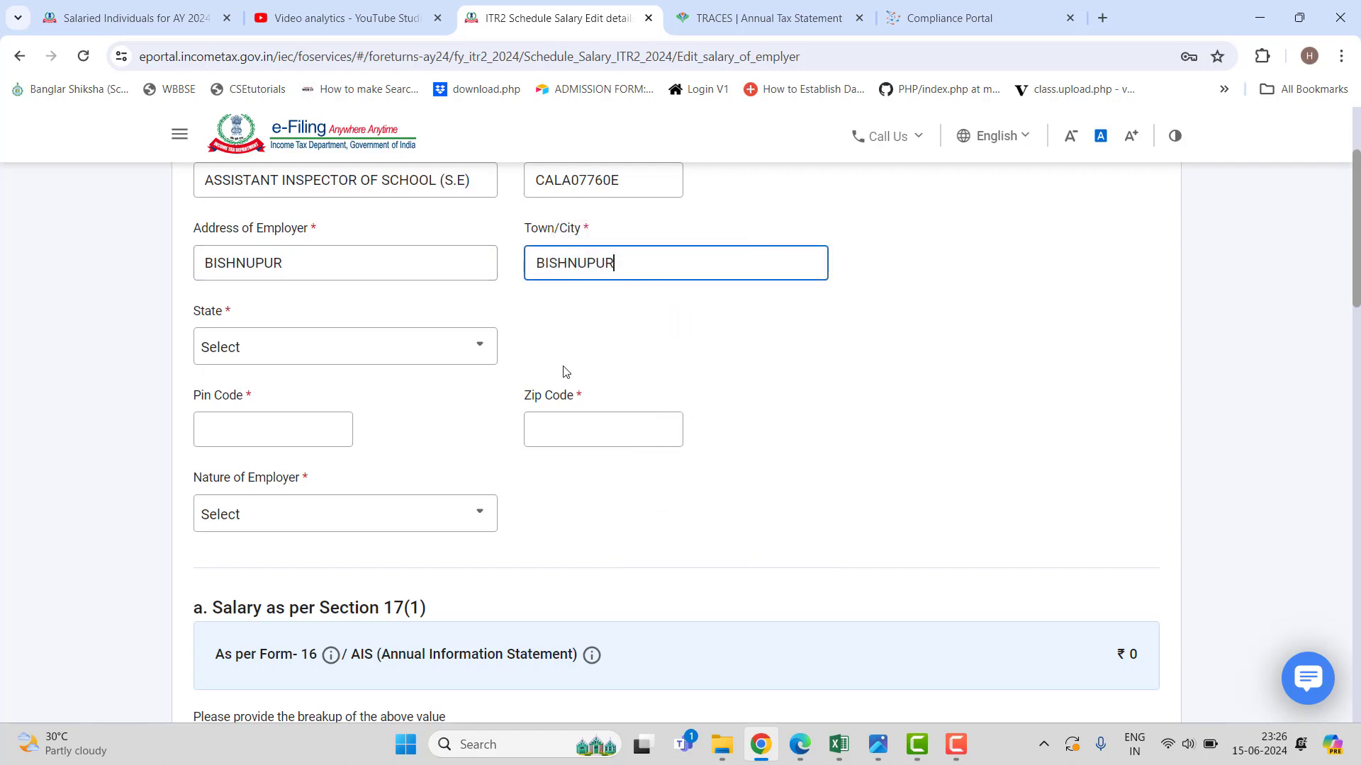
left_click(685, 322)
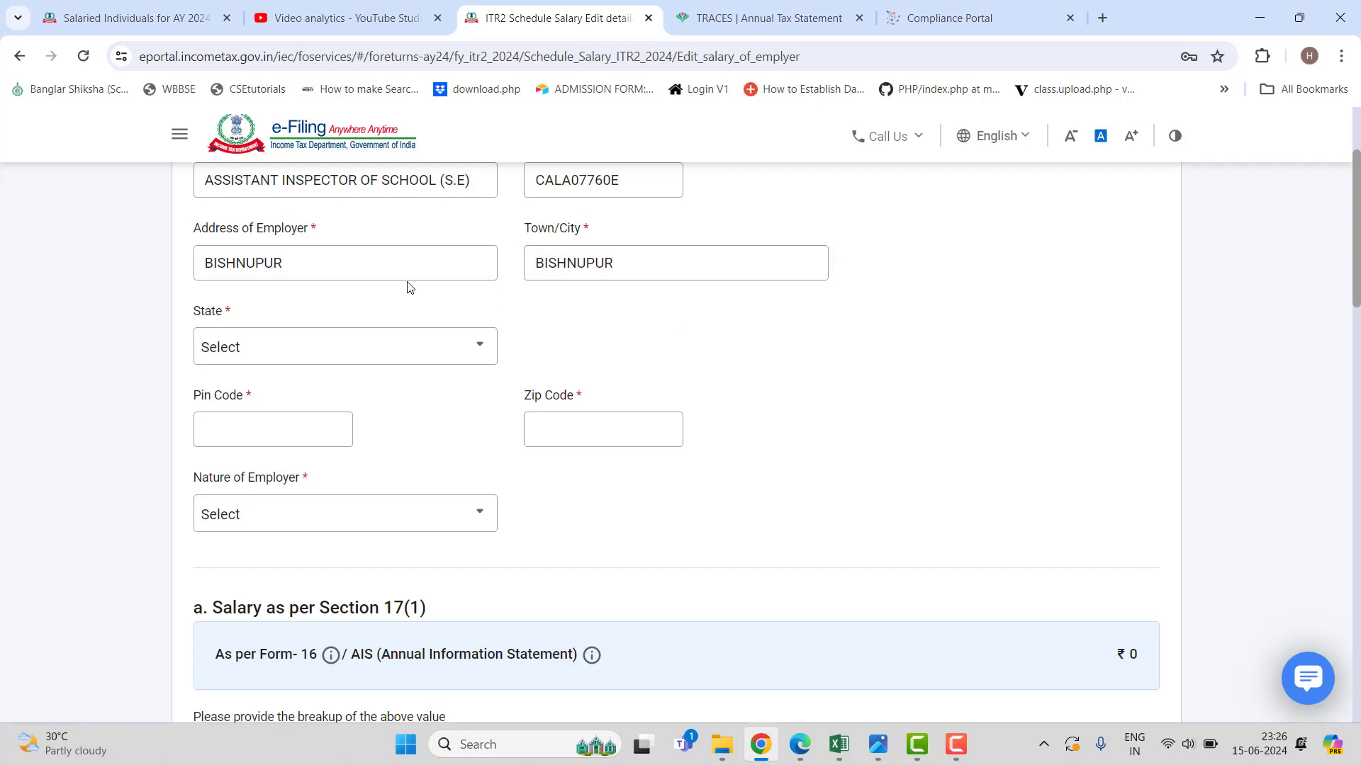
left_click(368, 267)
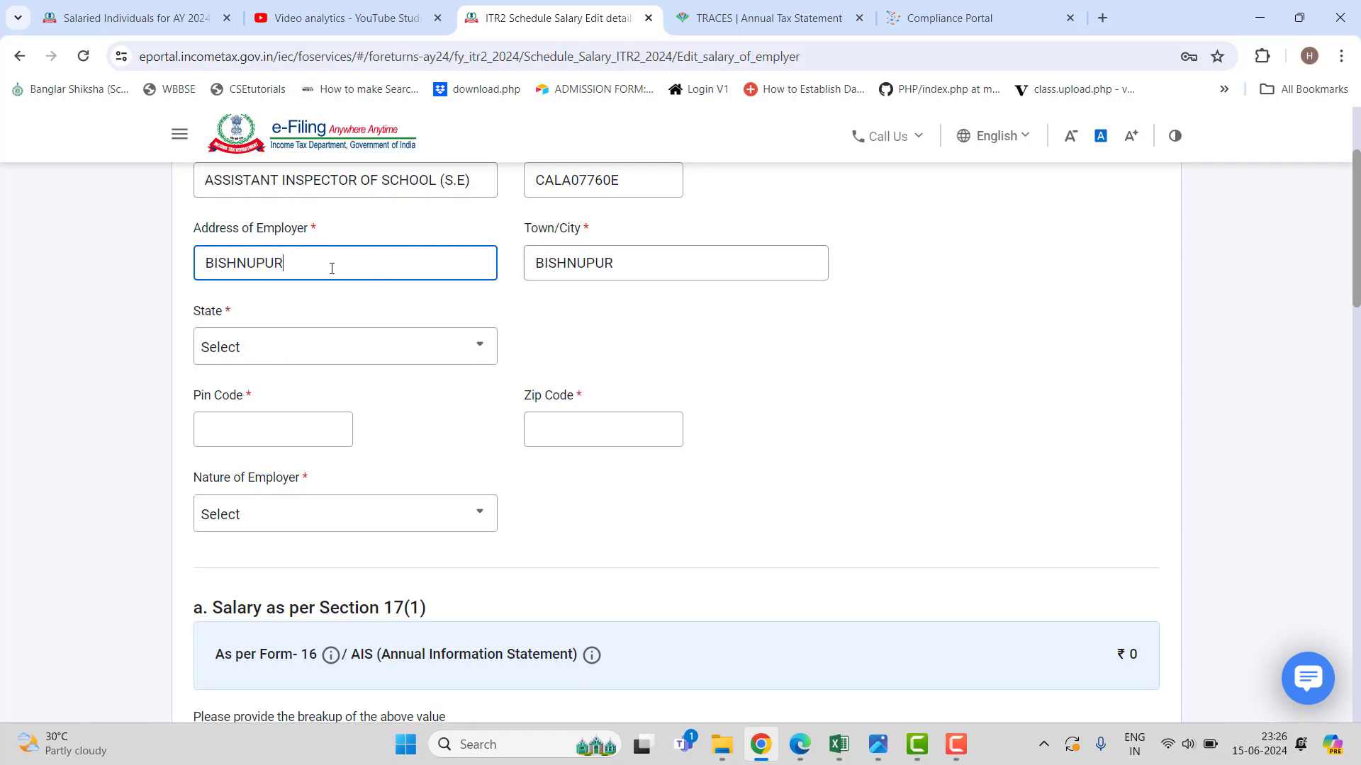
type("AI ")
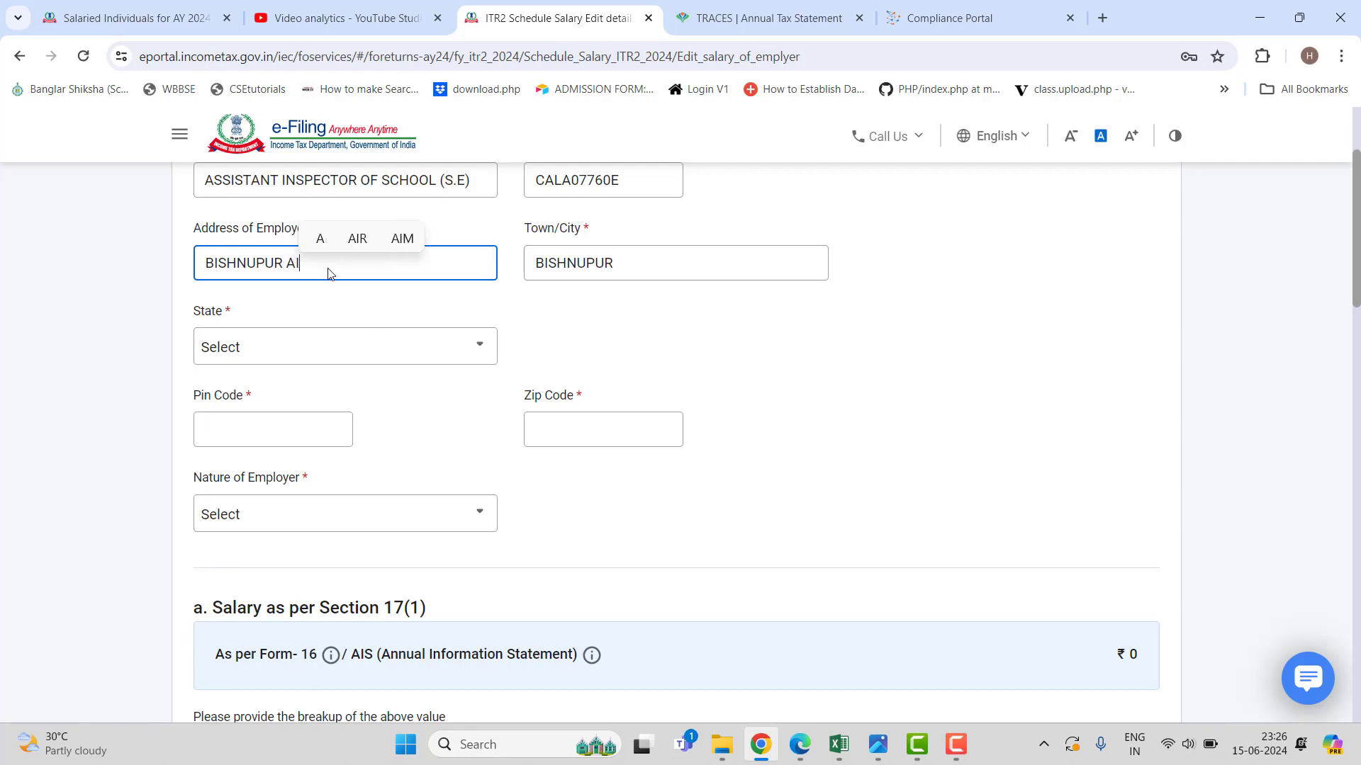
type("O")
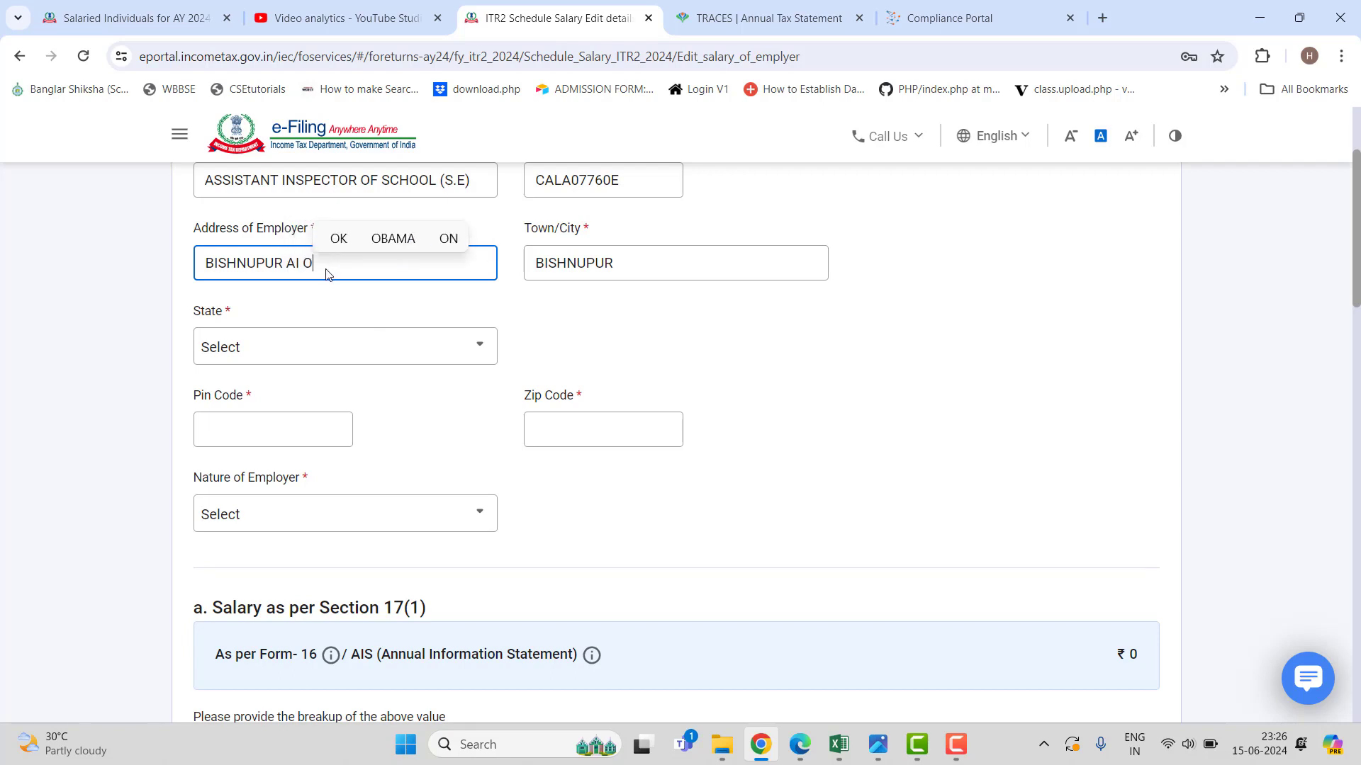
type("FFICE")
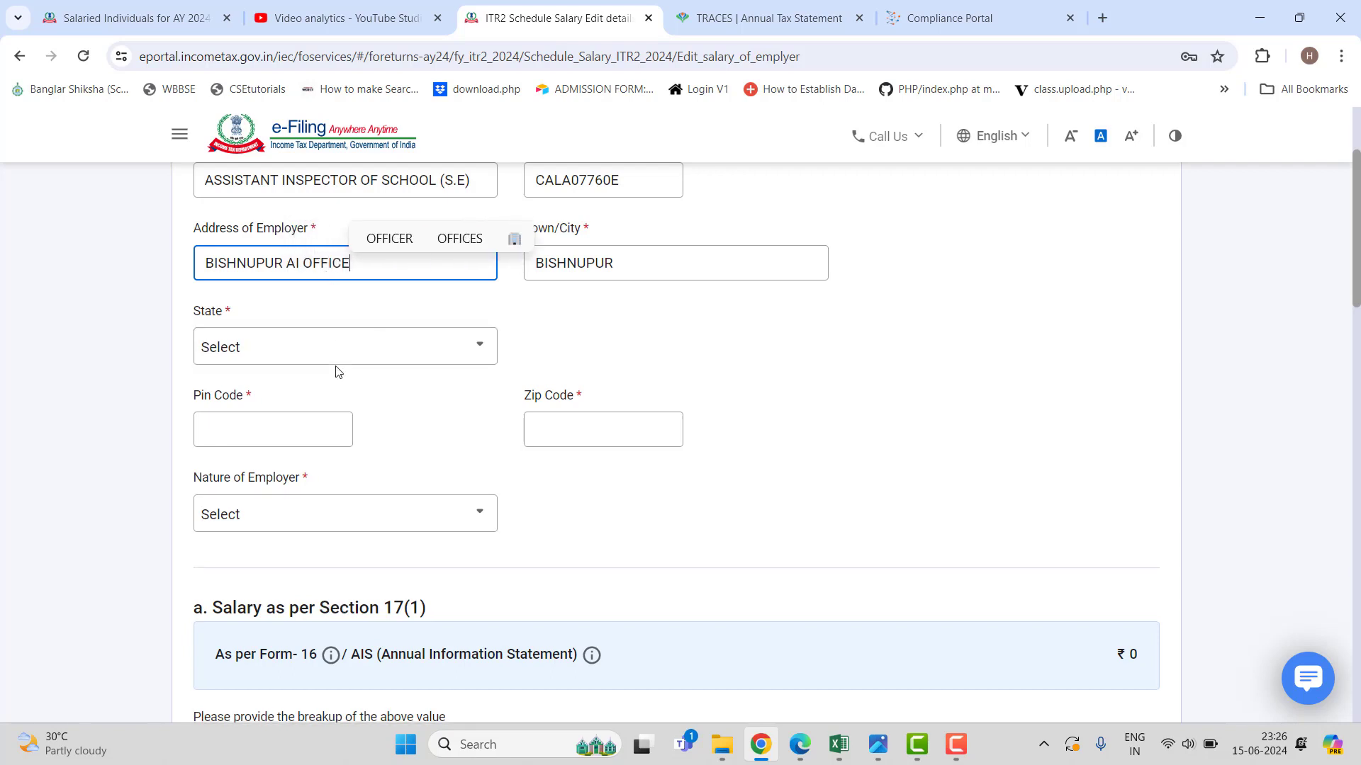
Set the employer's state to 32-West Bengal and pin code to 722122.
left_click(348, 348)
scroll(344, 510, "down", 8)
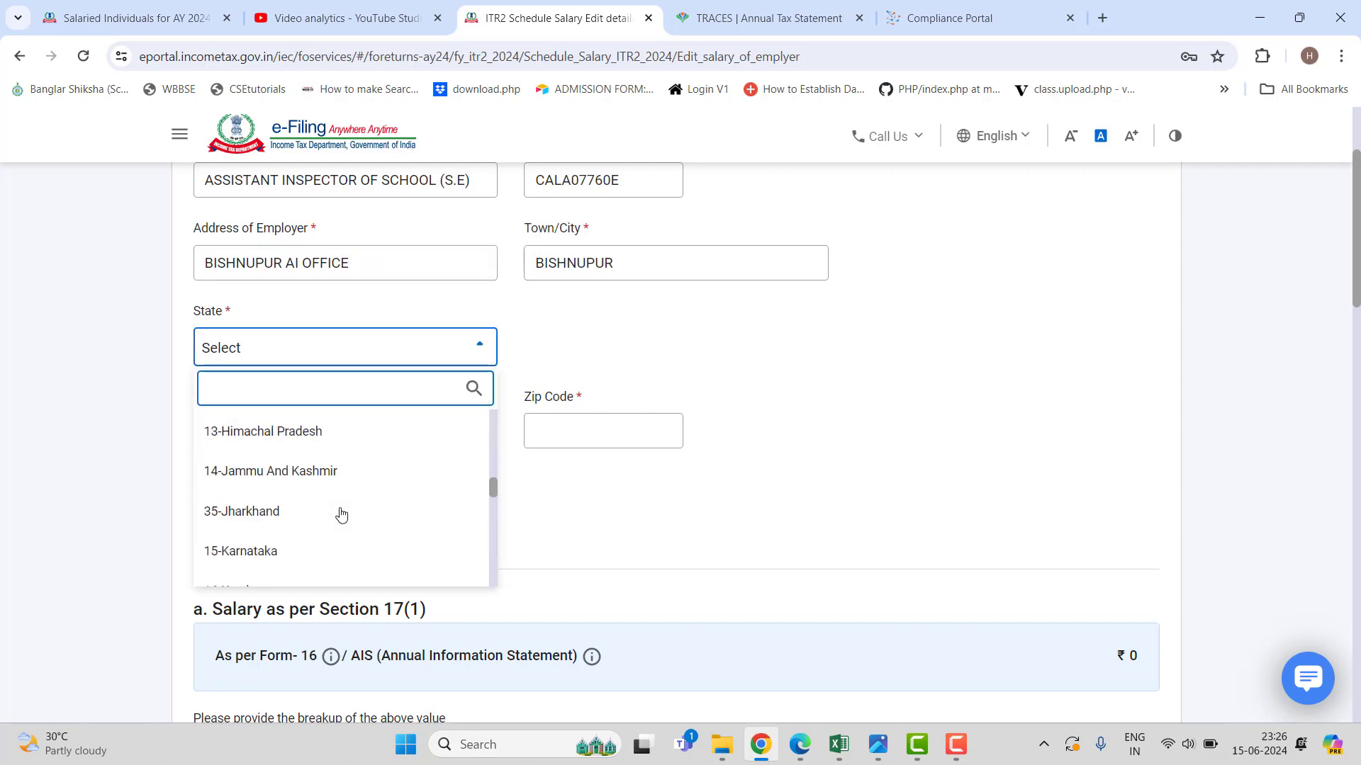
scroll(341, 515, "down", 10)
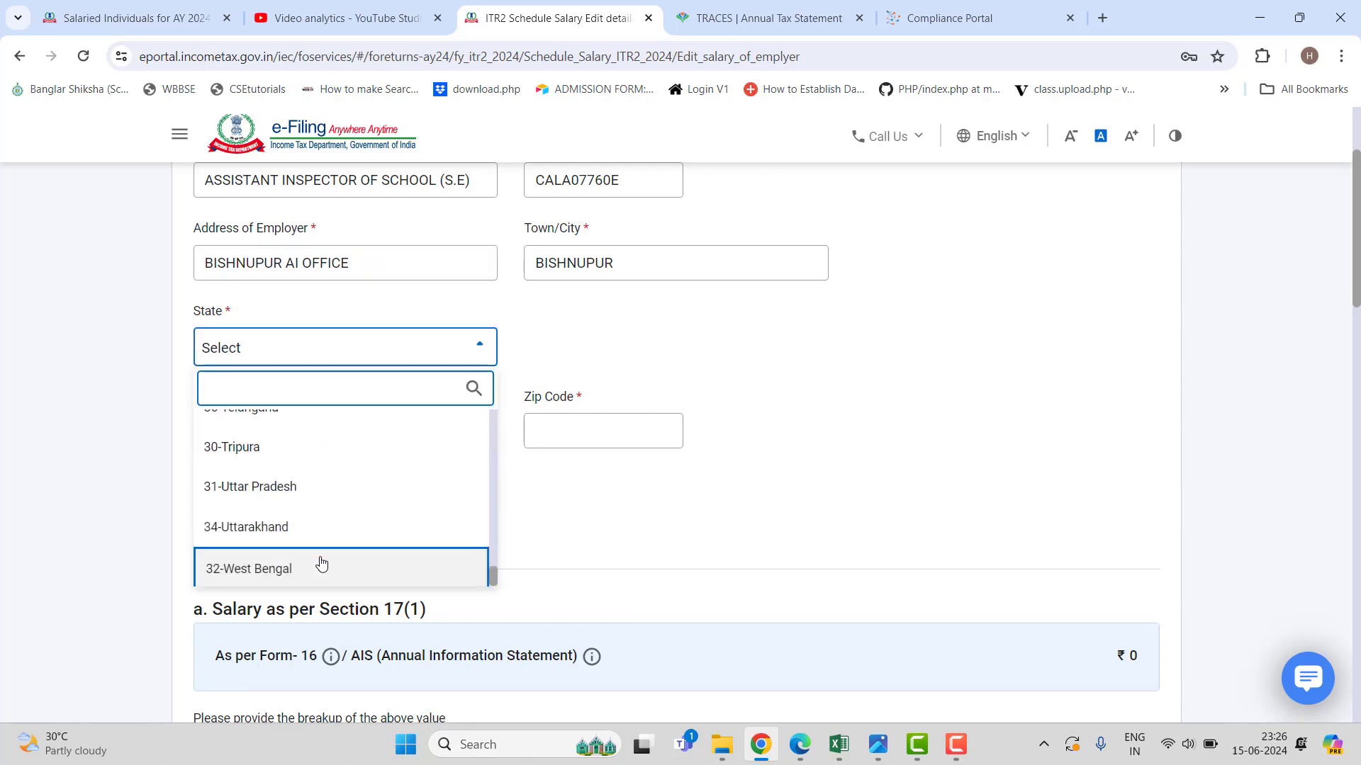
left_click(319, 565)
left_click(228, 432)
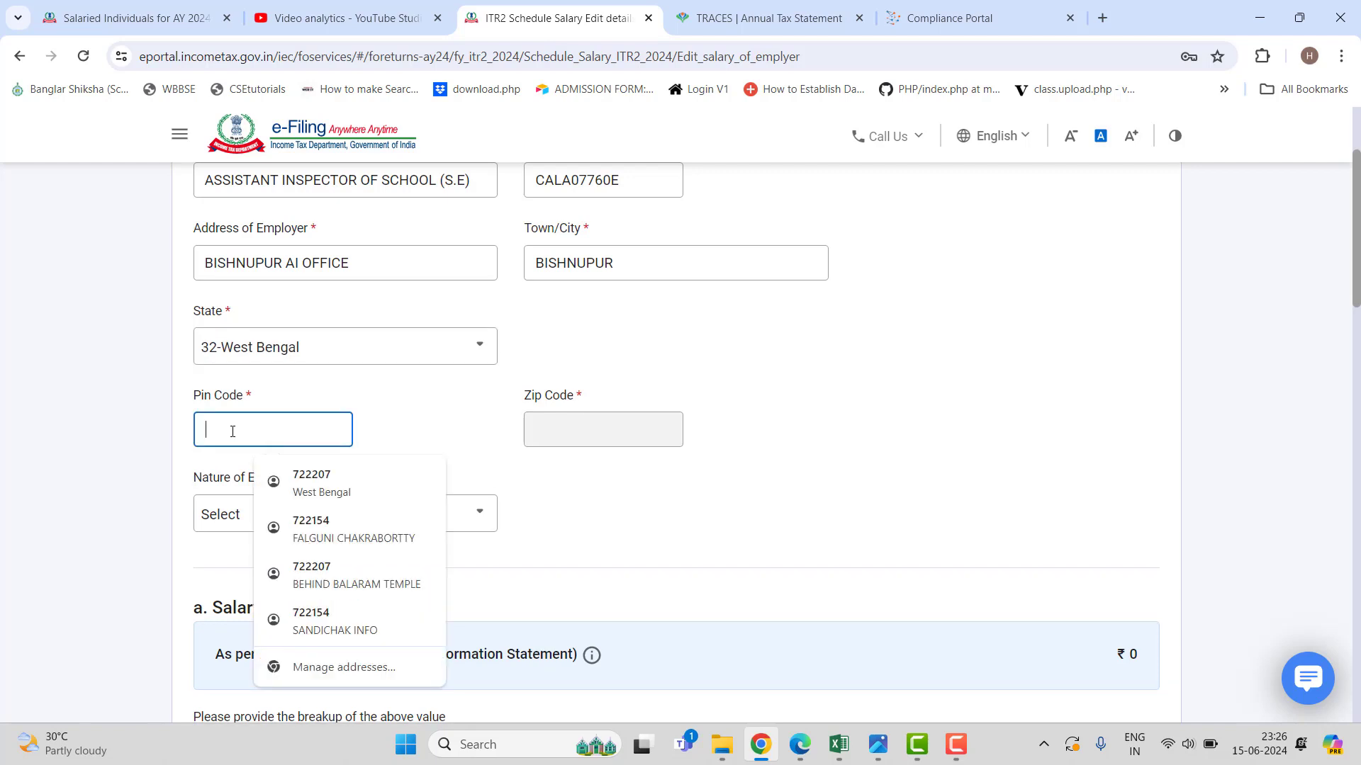
type("722122")
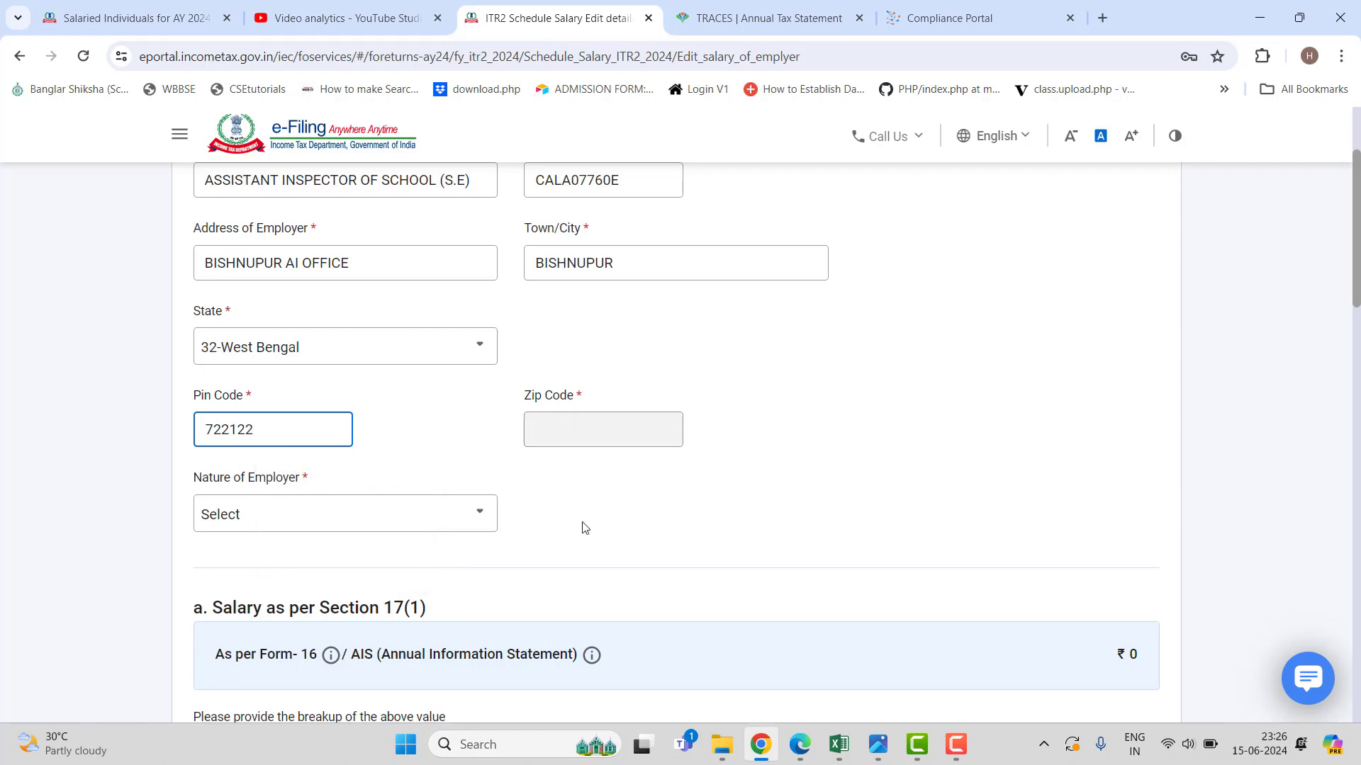
Set the Nature of Employer to State Government.
left_click(396, 509)
scroll(391, 579, "down", 2)
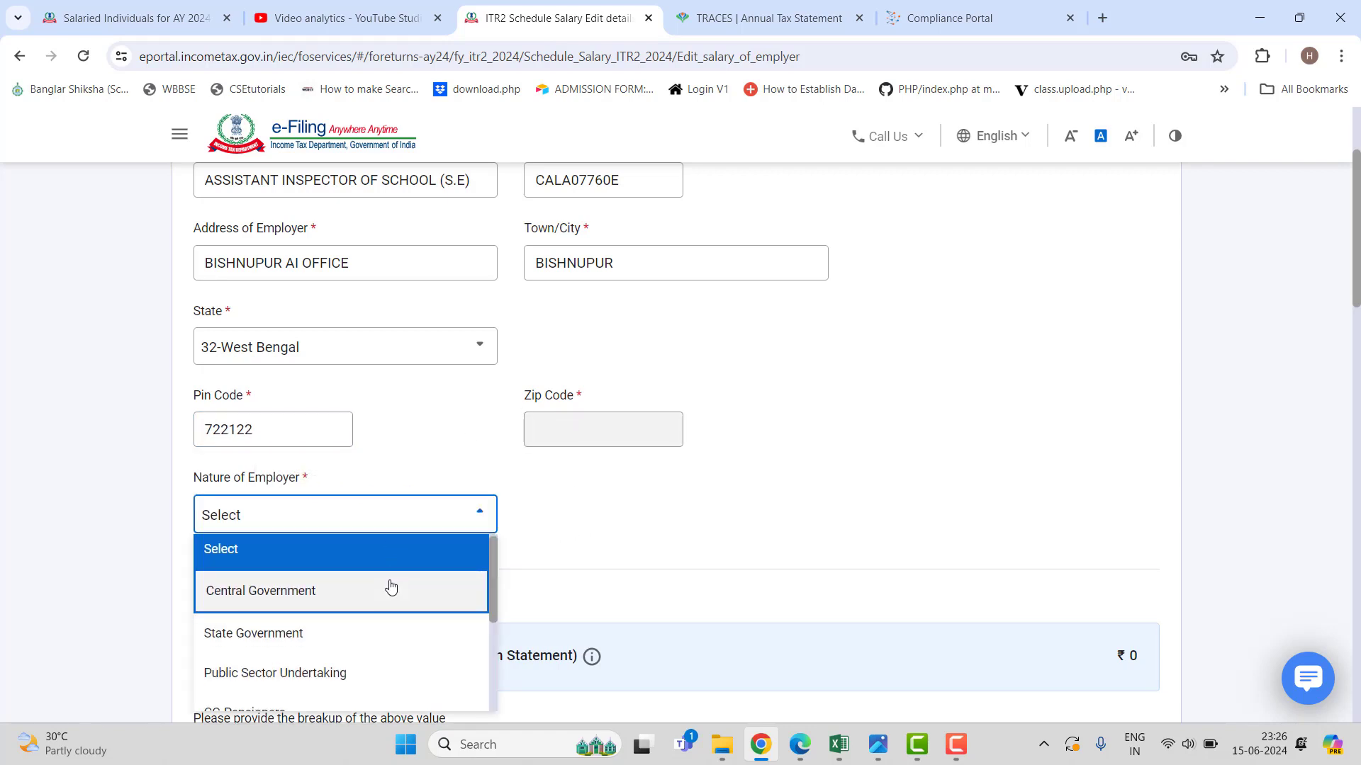
scroll(386, 574, "up", 1)
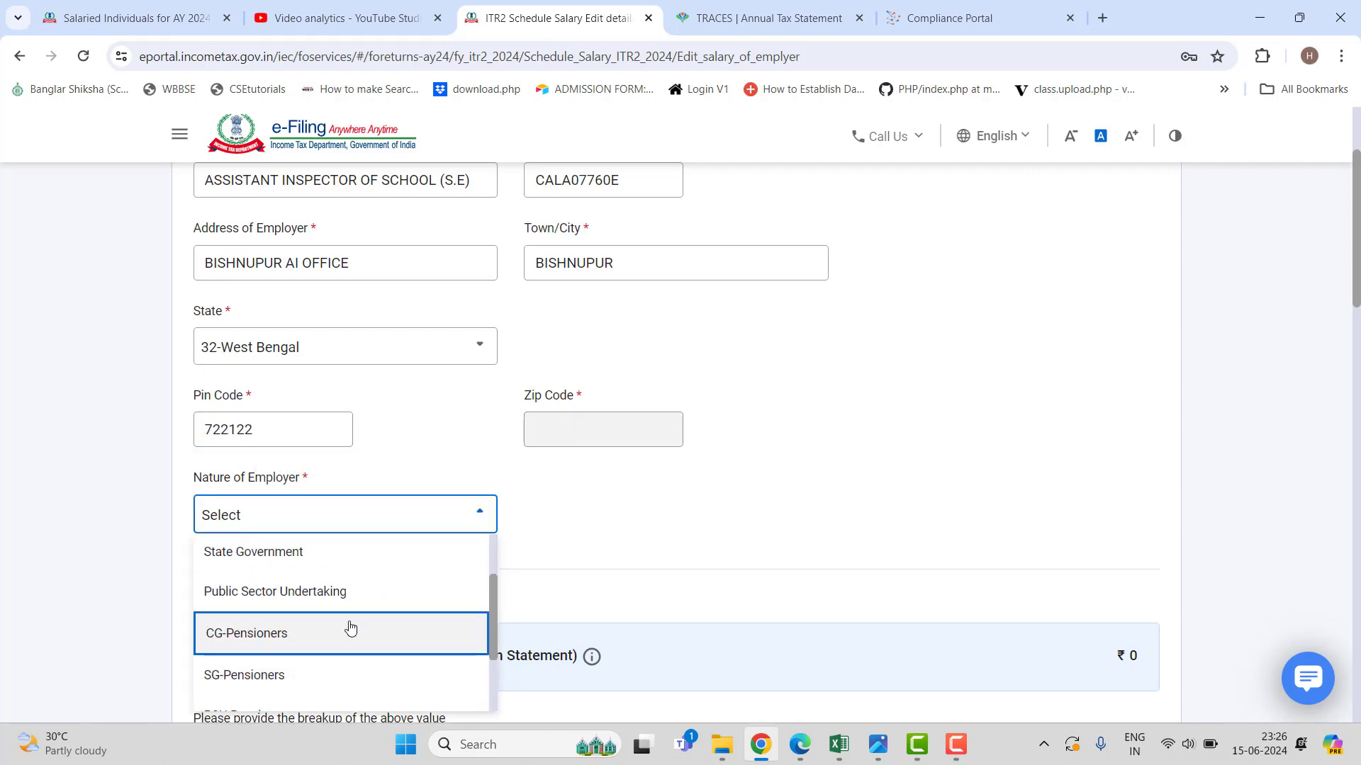
left_click(305, 556)
scroll(665, 473, "down", 5)
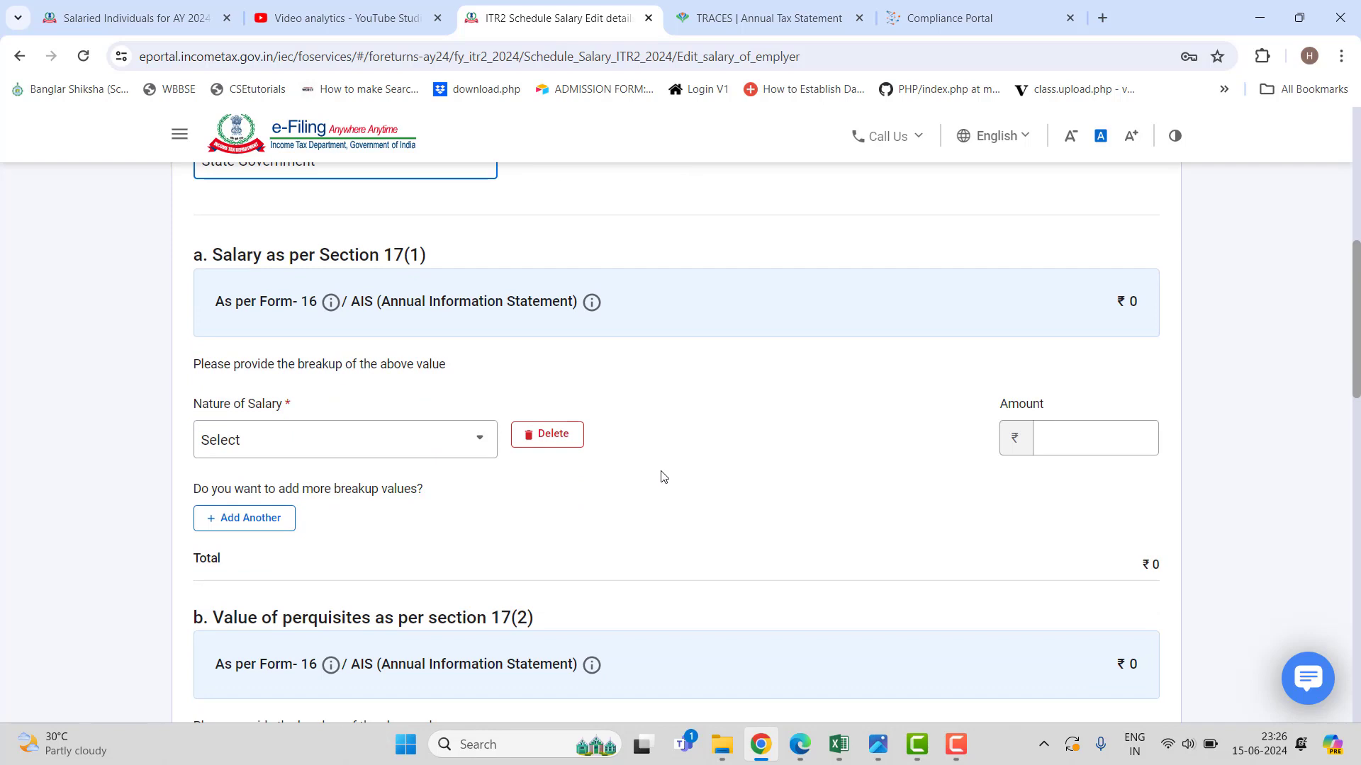
Add Basic salary of 6,00,000 as the first Section 17(1) component, cross-checking the Excel workbook.
left_click(468, 443)
left_click(306, 559)
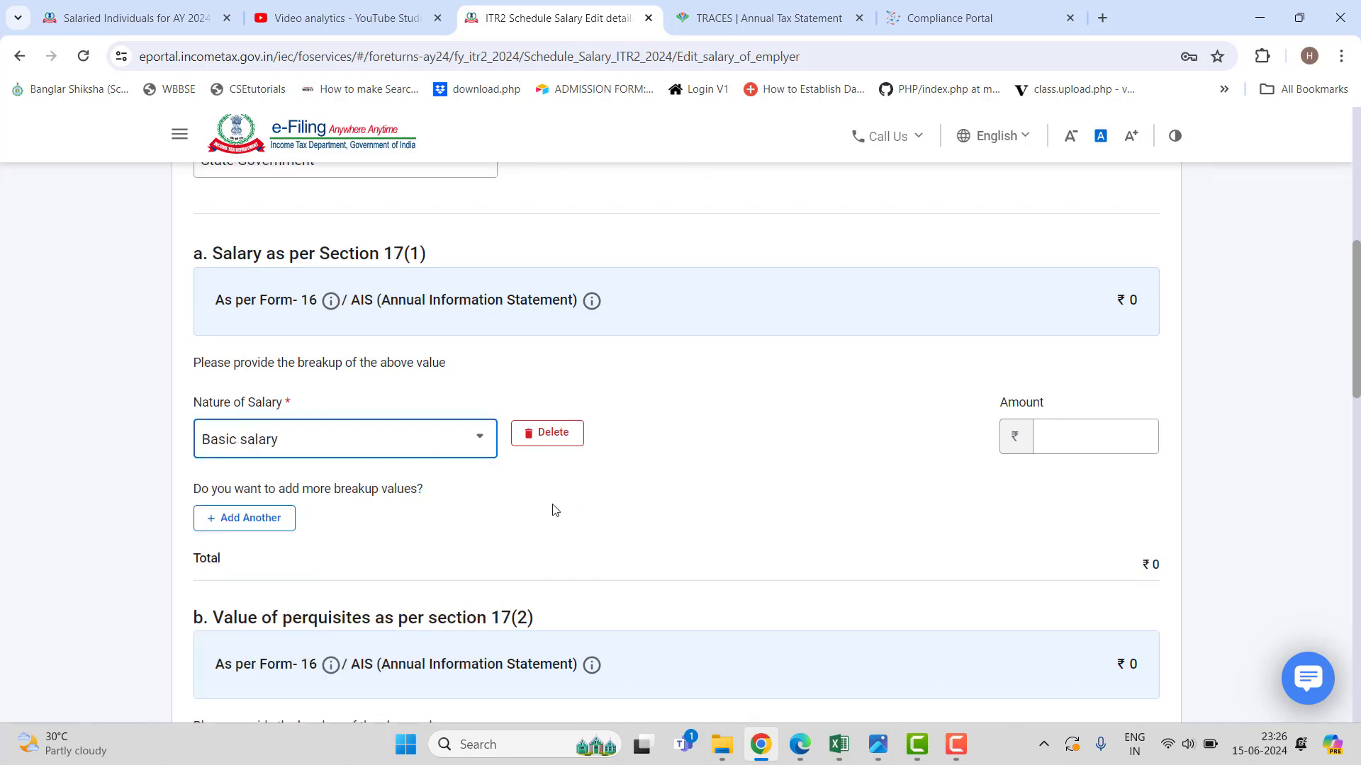
scroll(631, 444, "down", 3)
scroll(635, 449, "up", 3)
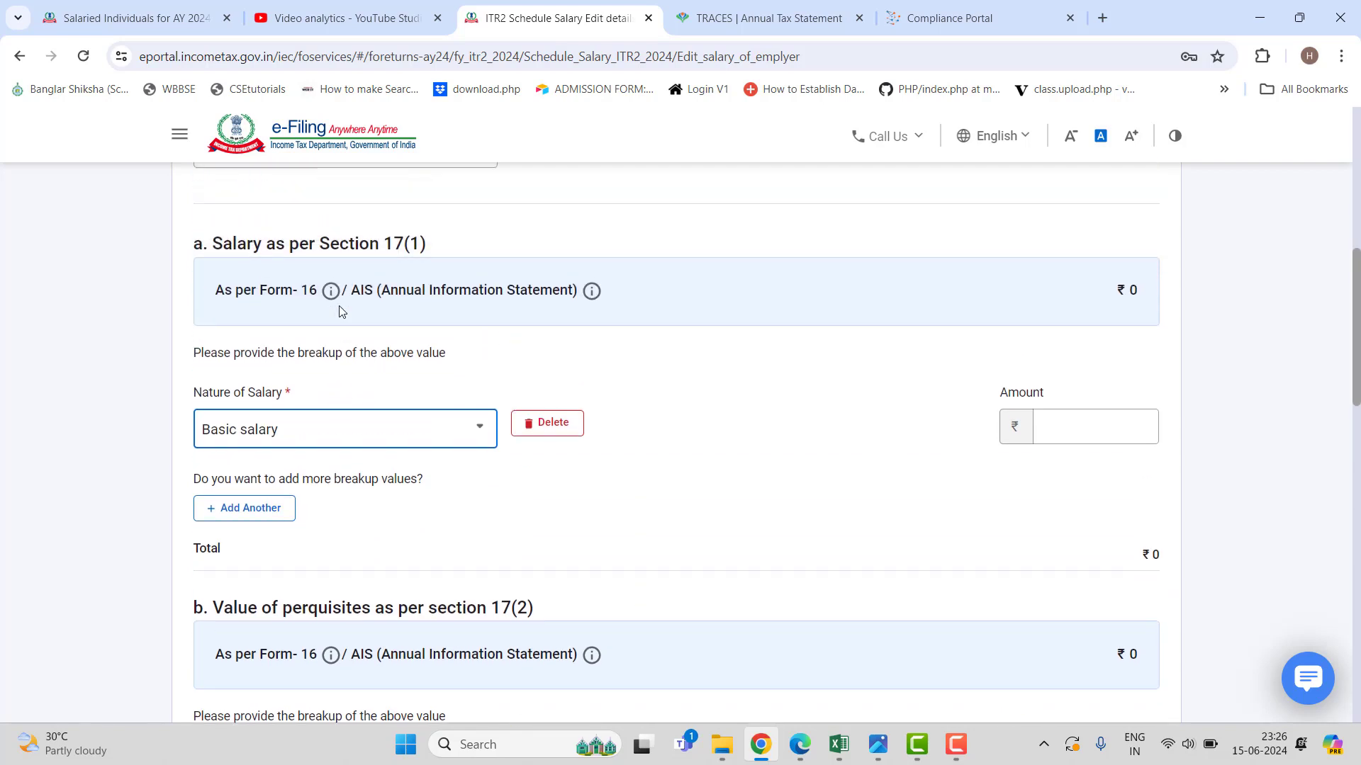
scroll(627, 496, "down", 1)
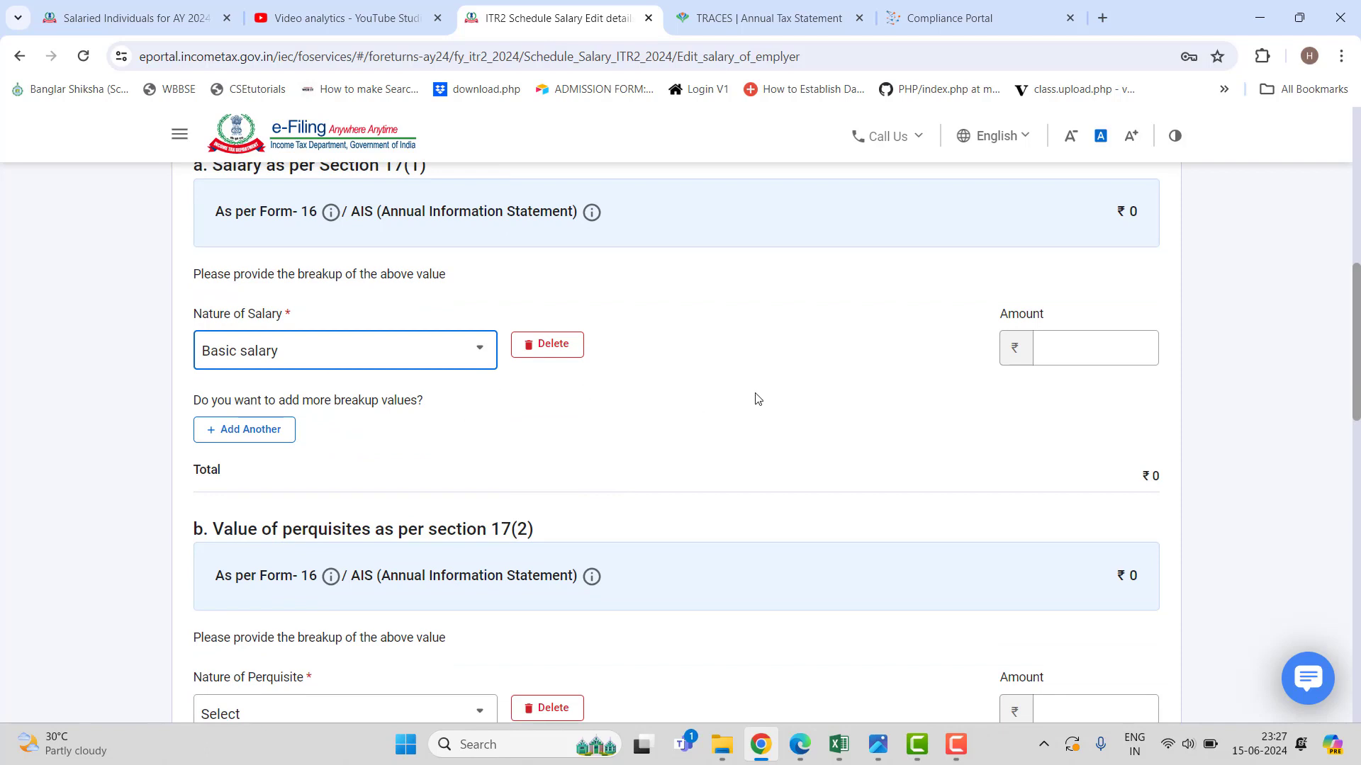
left_click(1107, 354)
type("6")
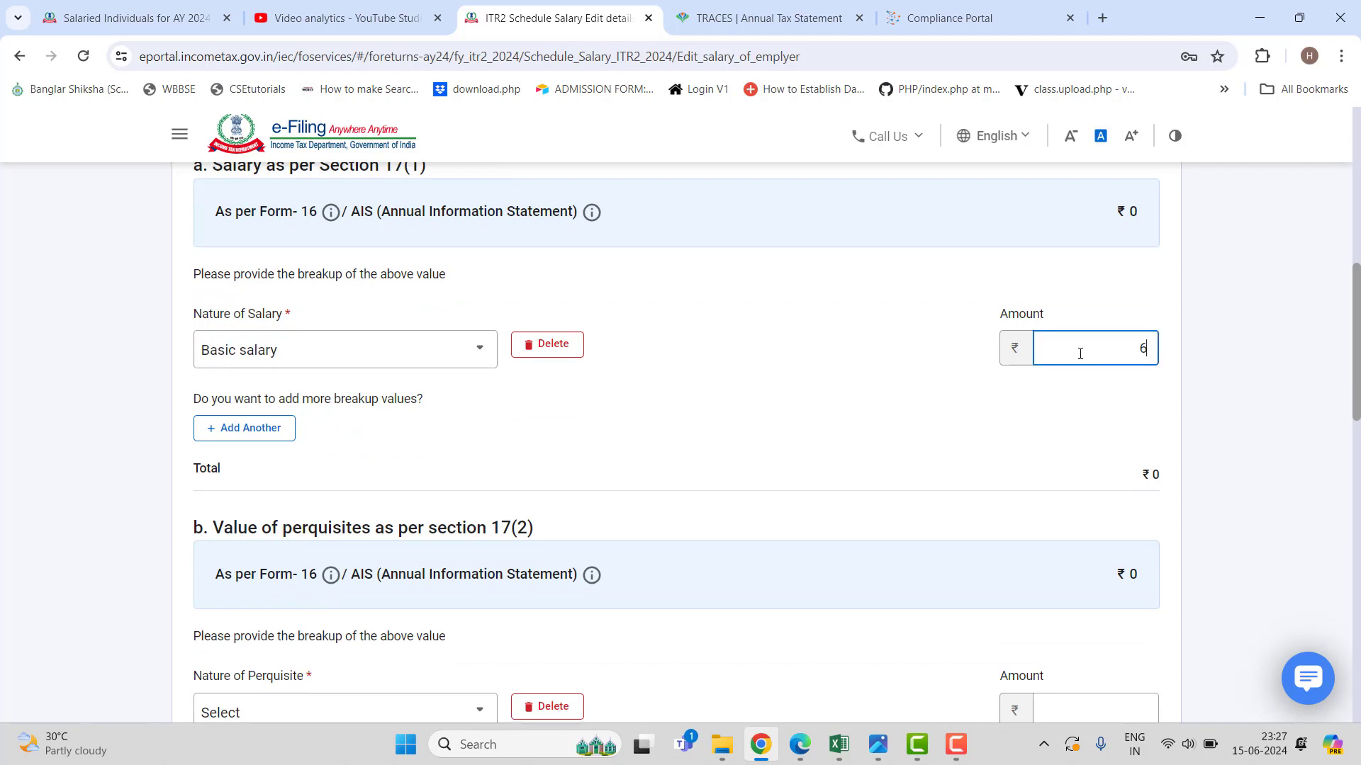
type("00000")
left_click(845, 430)
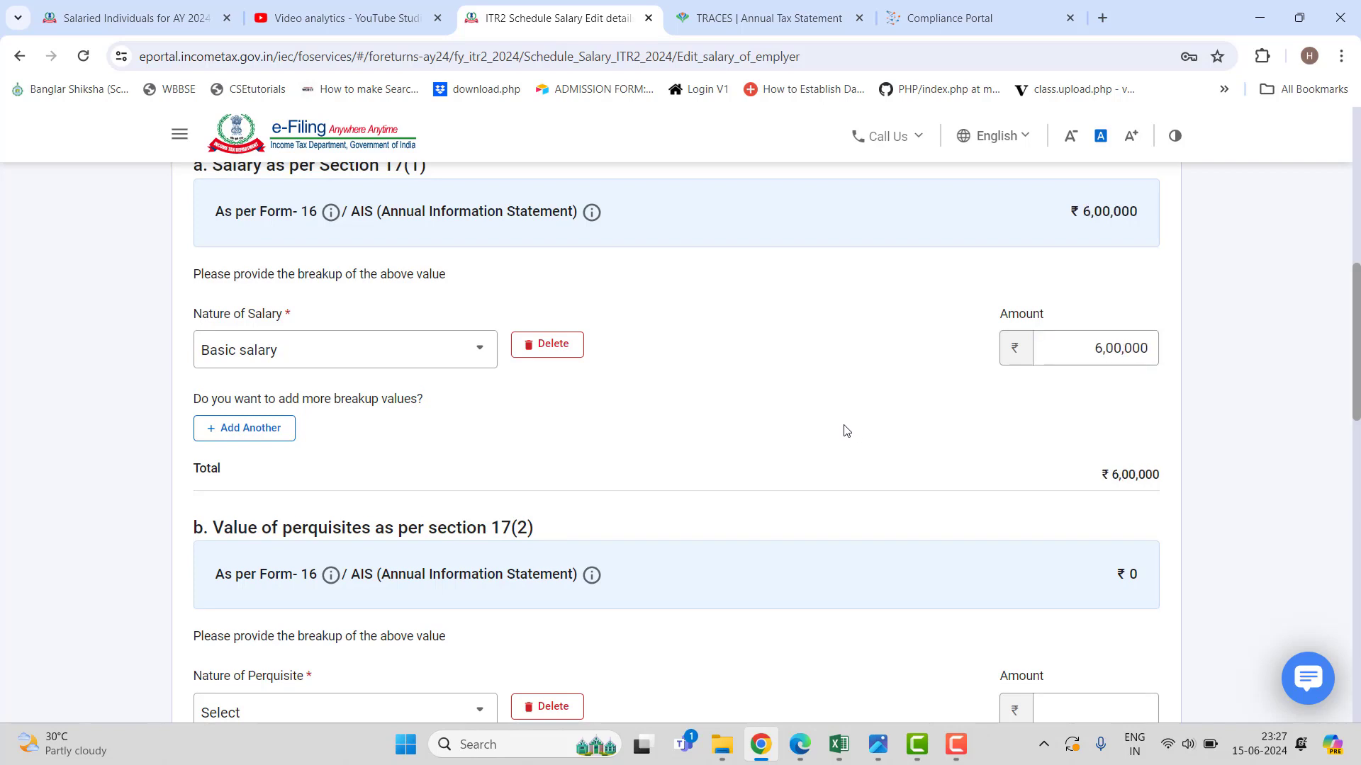
left_click(850, 747)
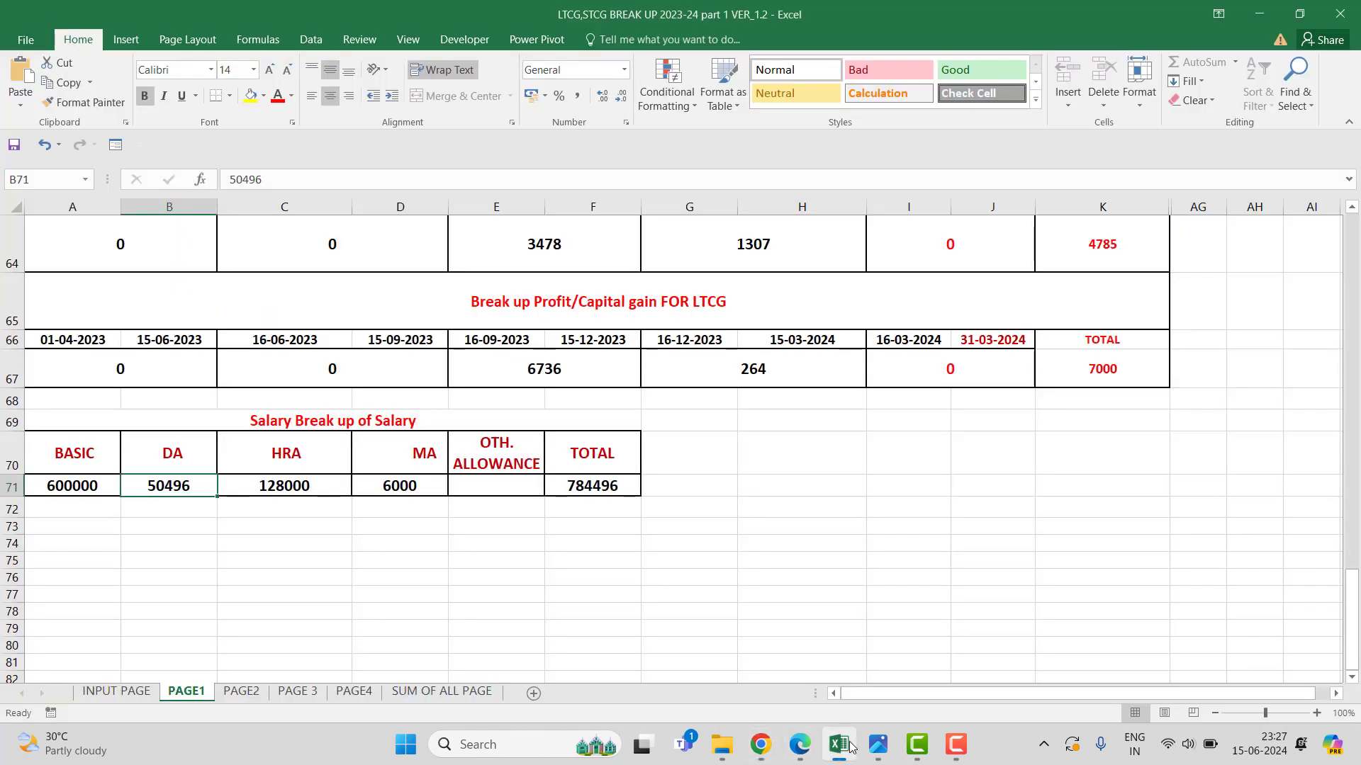
left_click(851, 747)
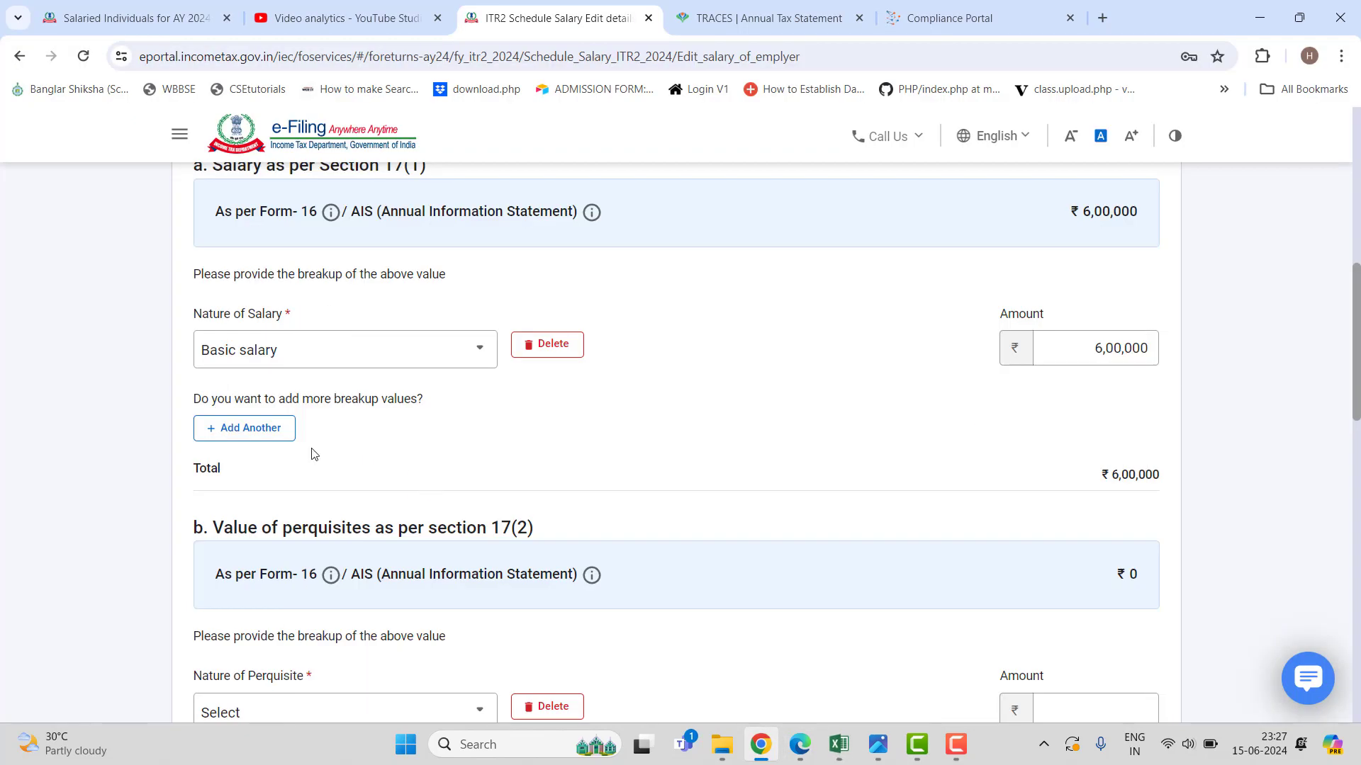
Add a Dearness allowance (DA) component of 50,496.
left_click(265, 429)
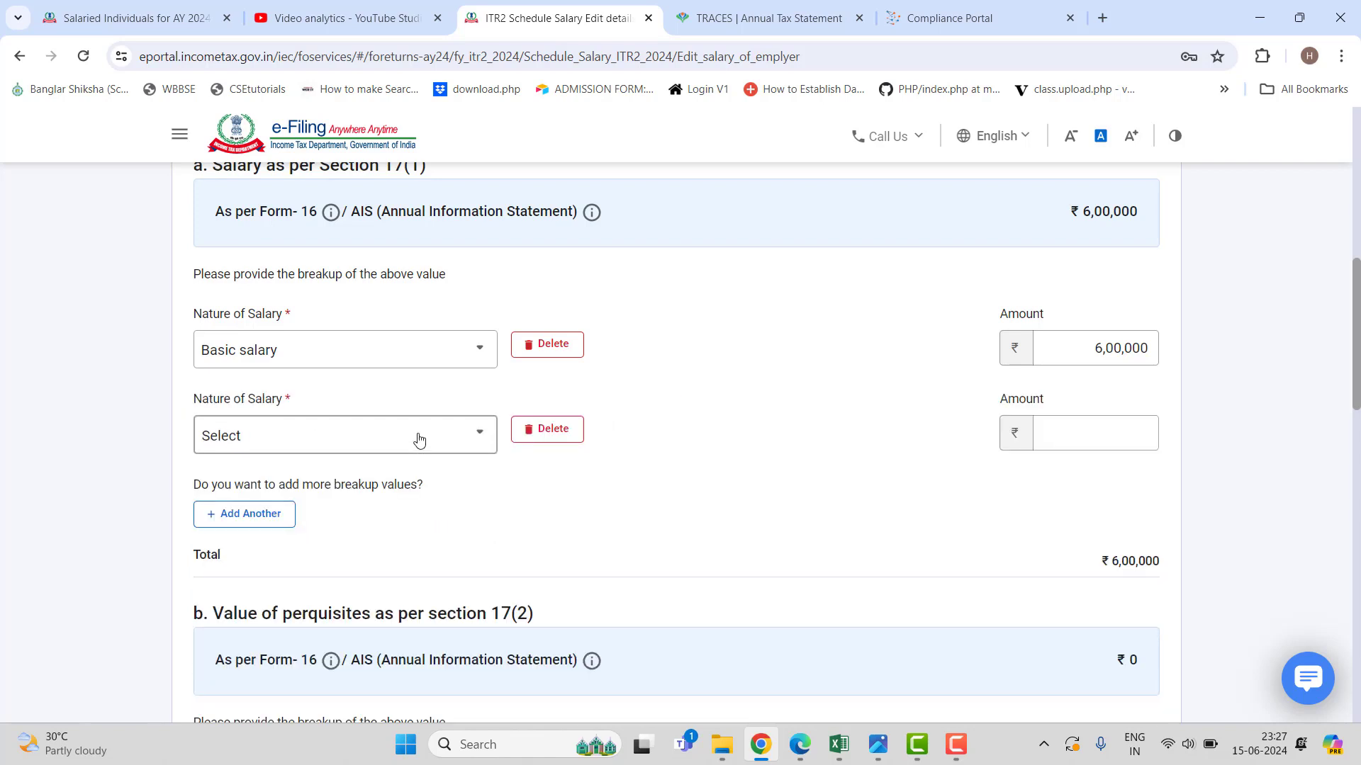
left_click(419, 439)
left_click(368, 561)
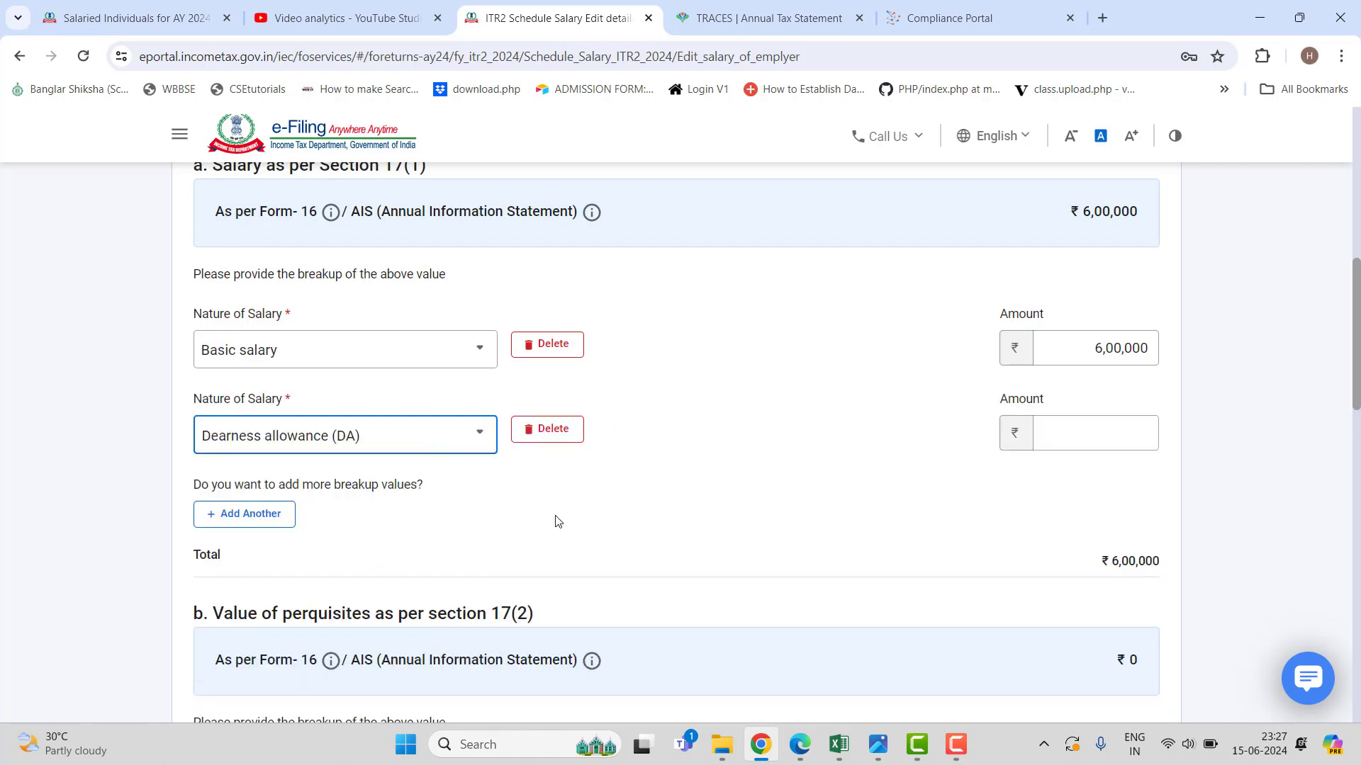
left_click(1081, 433)
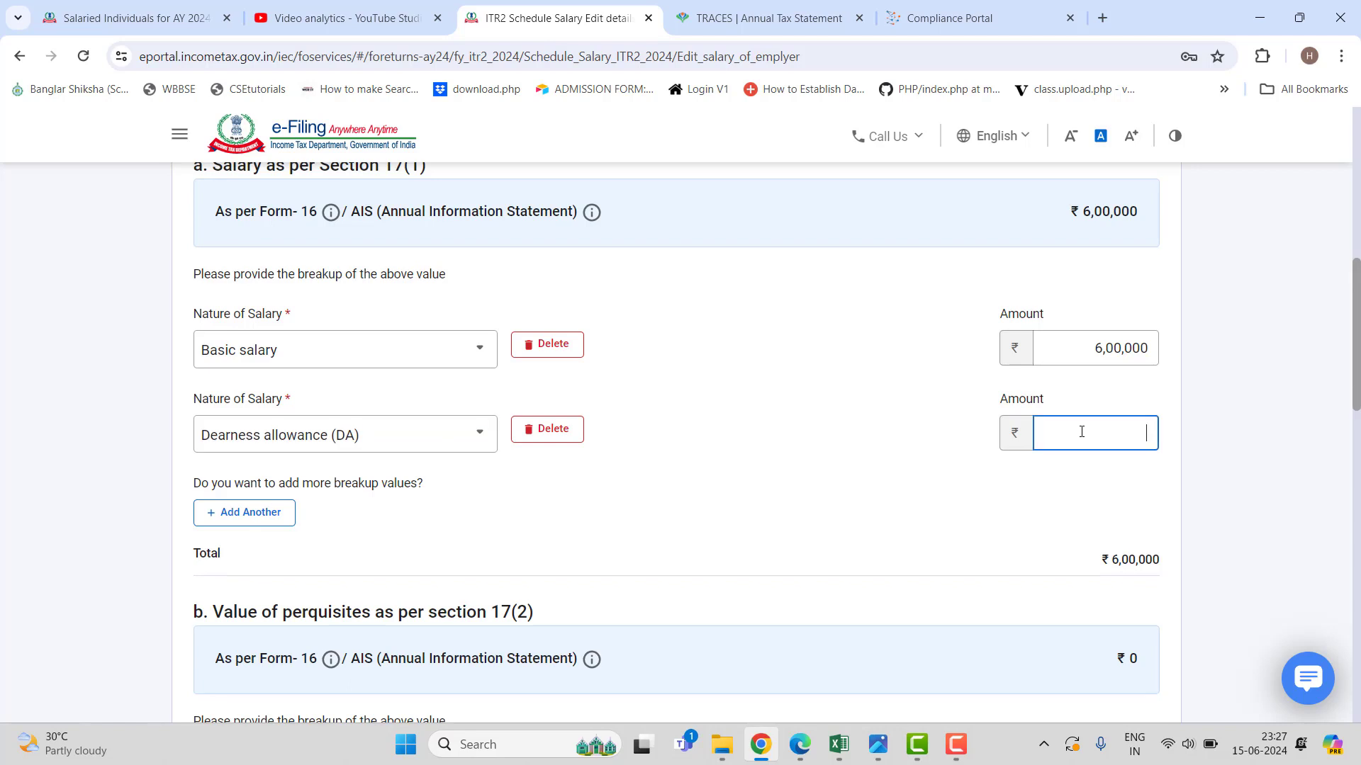
type("50,496")
left_click(741, 489)
scroll(733, 473, "down", 1)
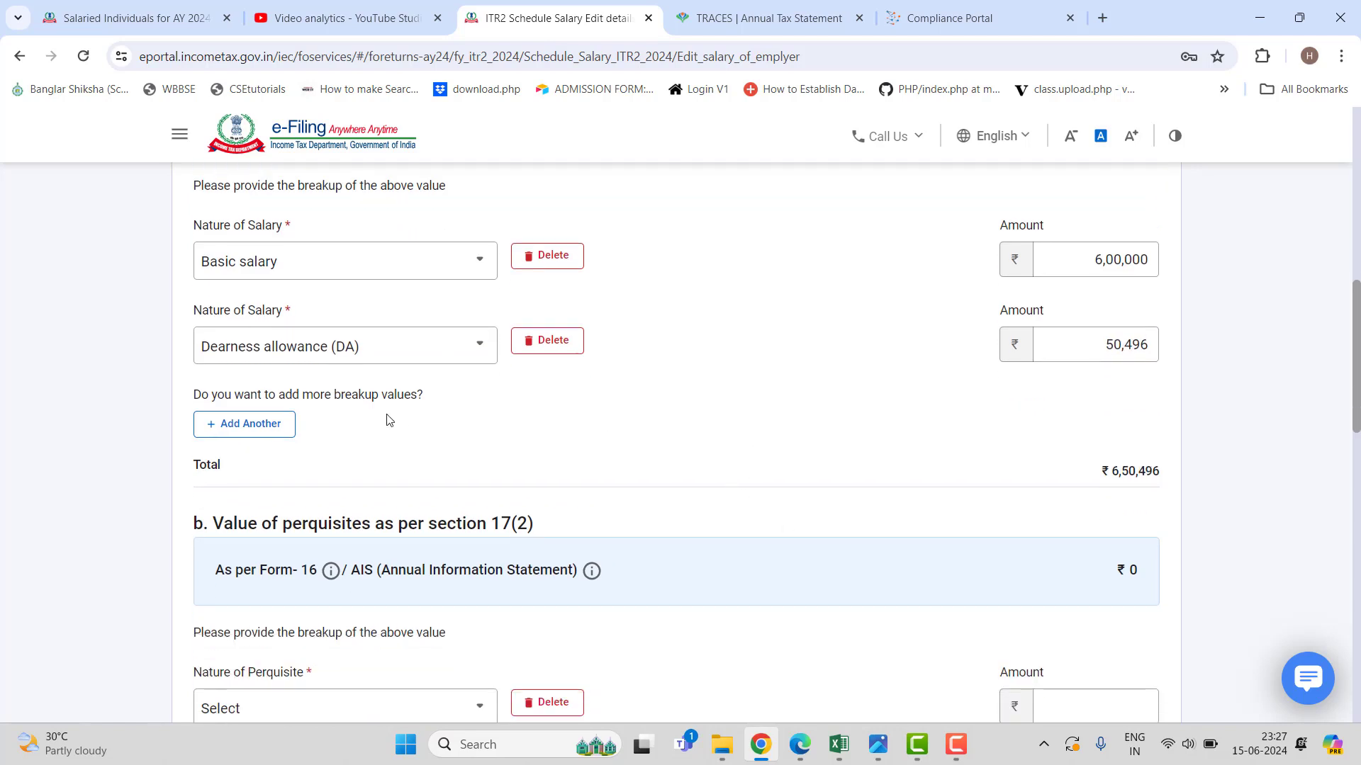
Add a House rent allowance (HRA) component of 1,28,000.
left_click(246, 425)
left_click(395, 427)
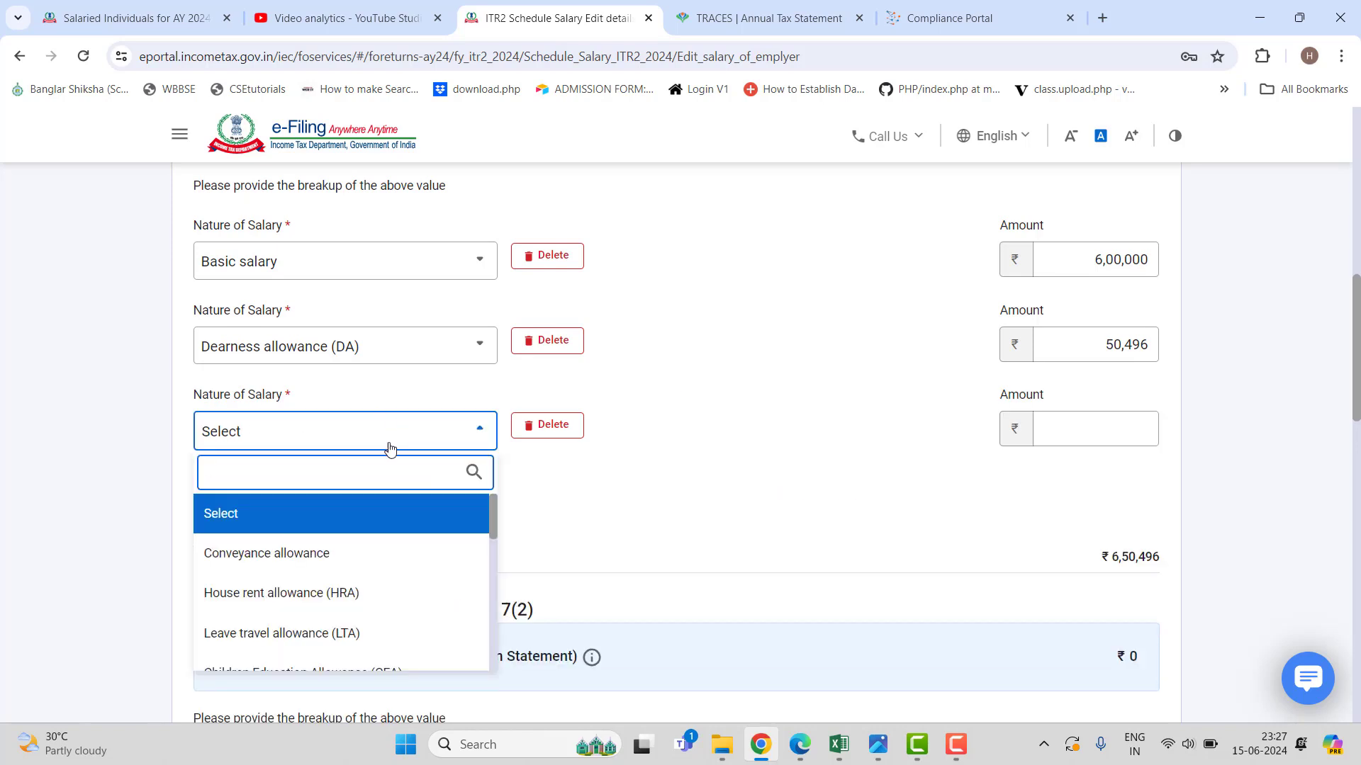
left_click(352, 593)
left_click(1089, 422)
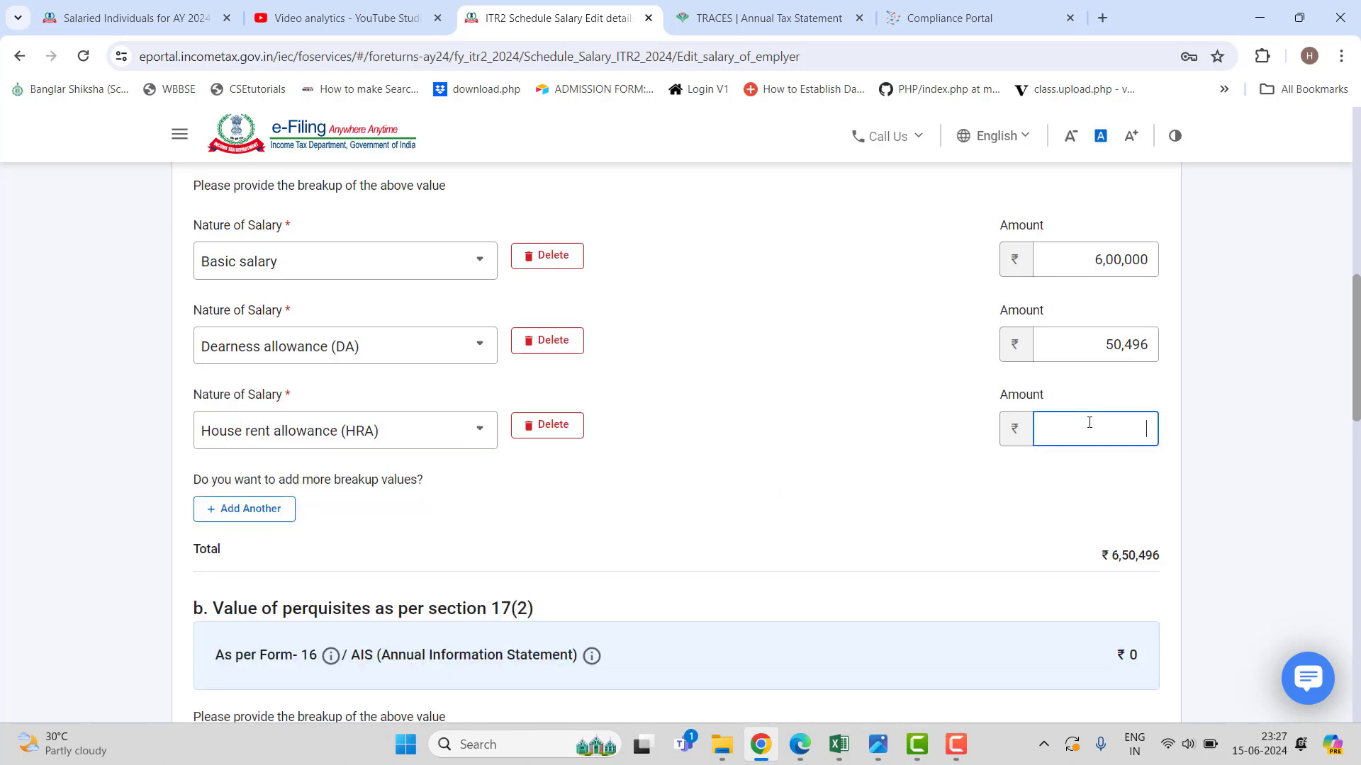
type("128000")
left_click(671, 397)
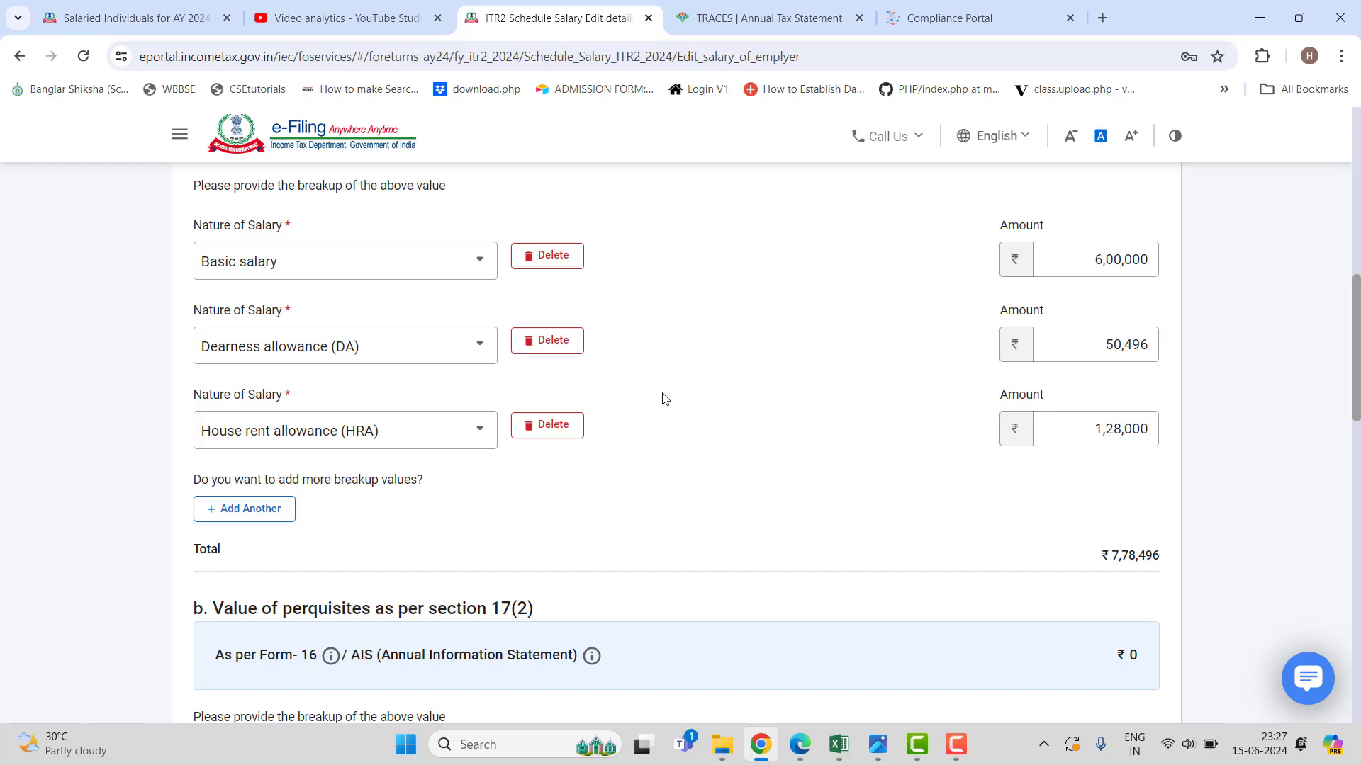
scroll(661, 398, "down", 1)
Add an Others component described as MEDICAL ALLOWANCES with 6,000.
left_click(257, 421)
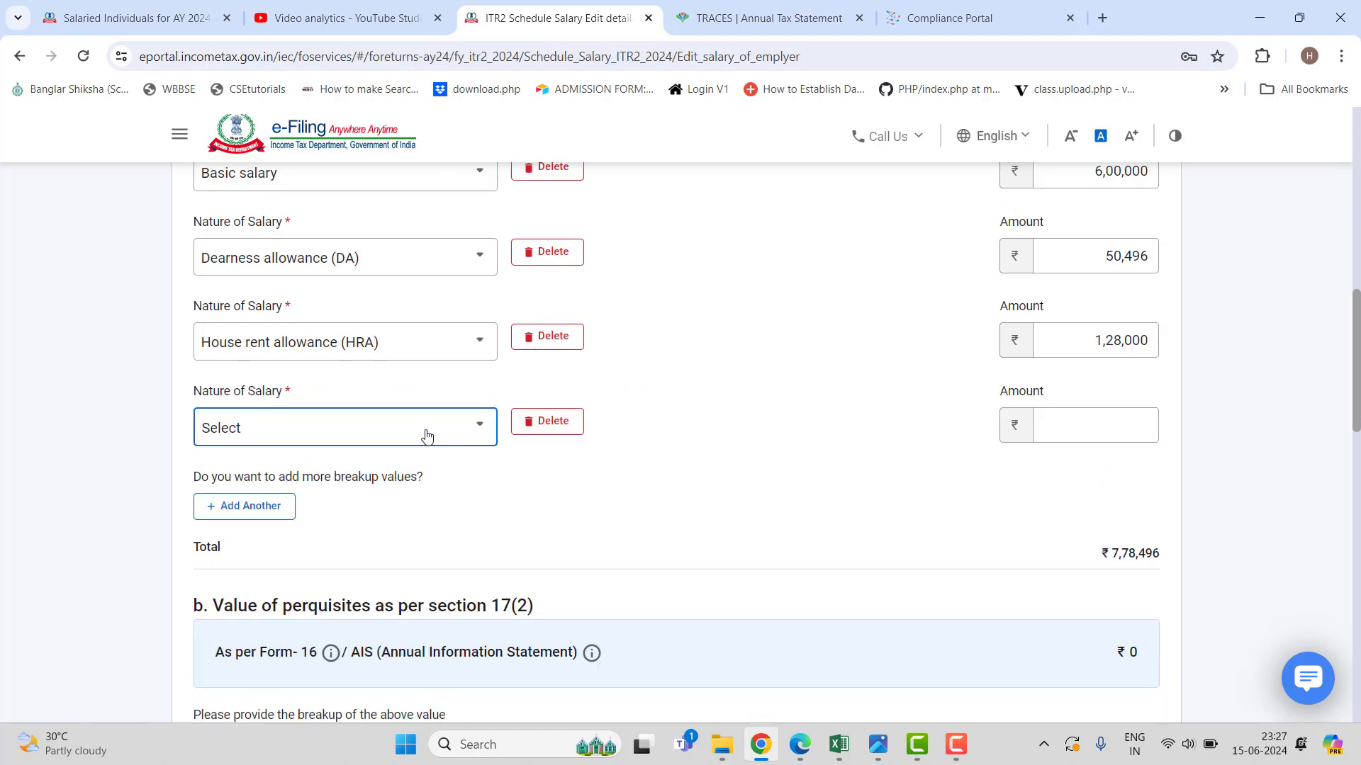
left_click(426, 432)
scroll(370, 556, "down", 6)
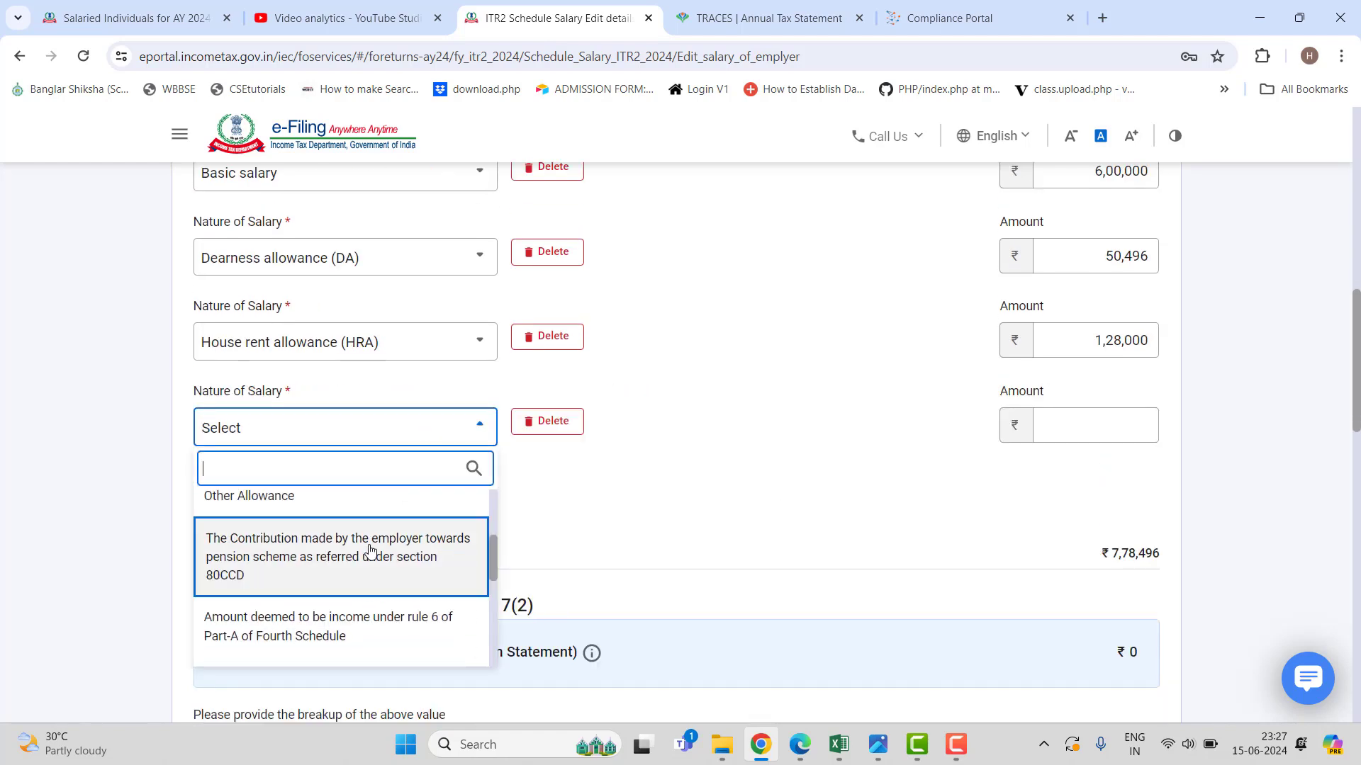
scroll(370, 550, "down", 3)
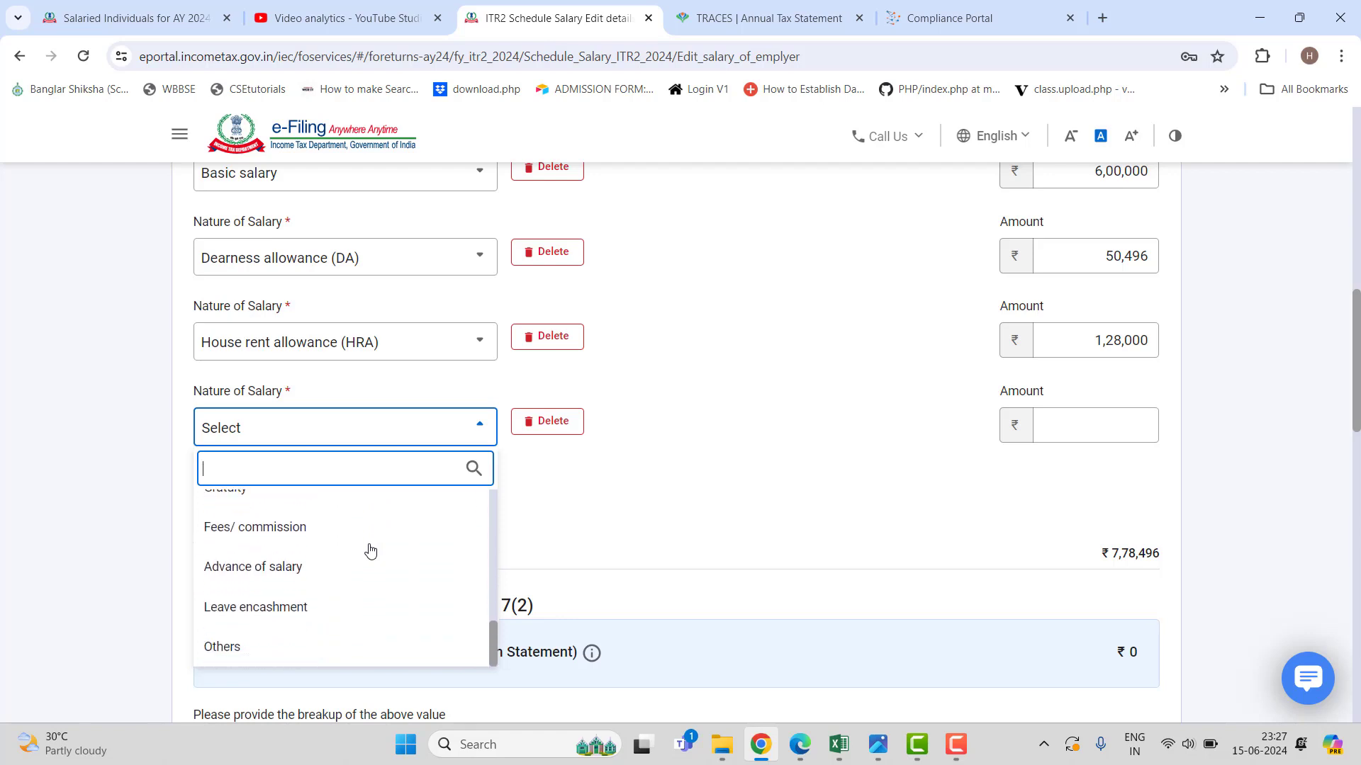
scroll(369, 549, "down", 1)
scroll(384, 572, "up", 4)
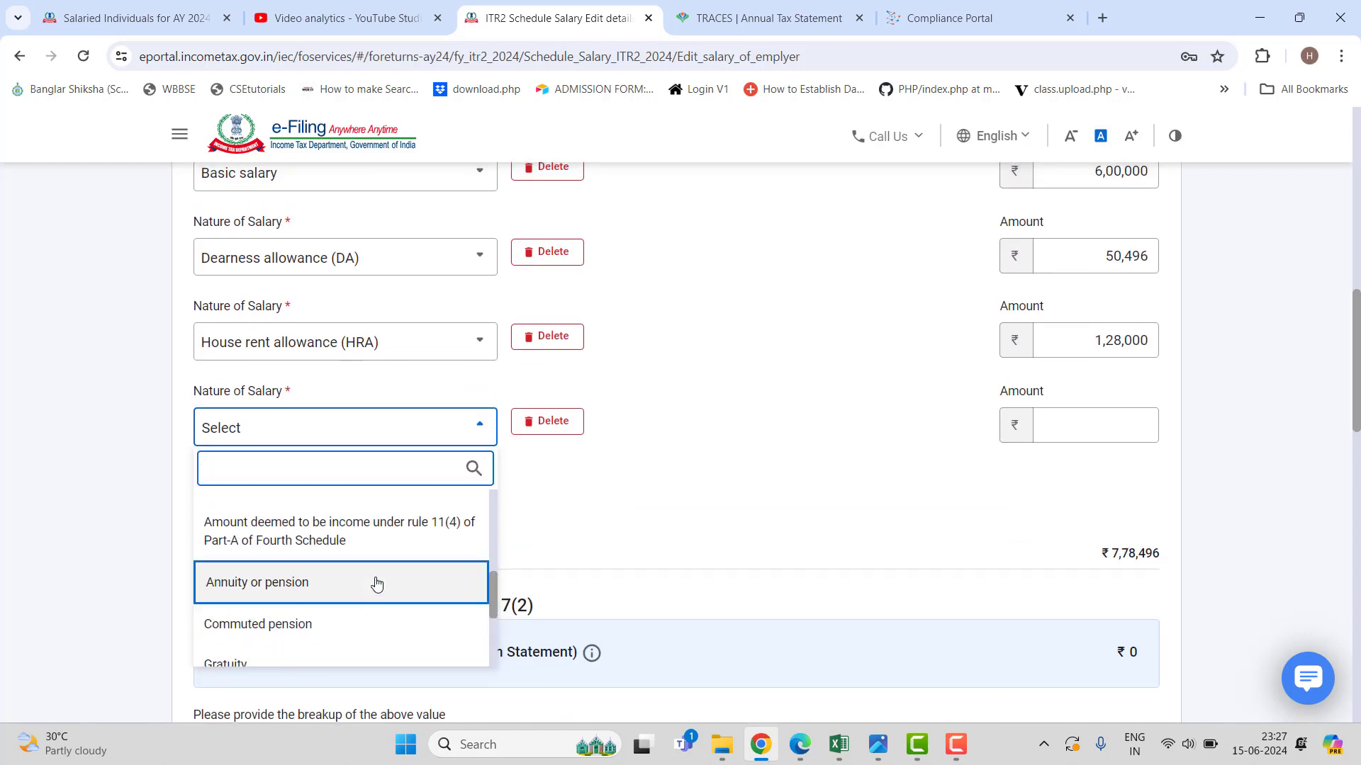
scroll(376, 583, "down", 3)
left_click(355, 644)
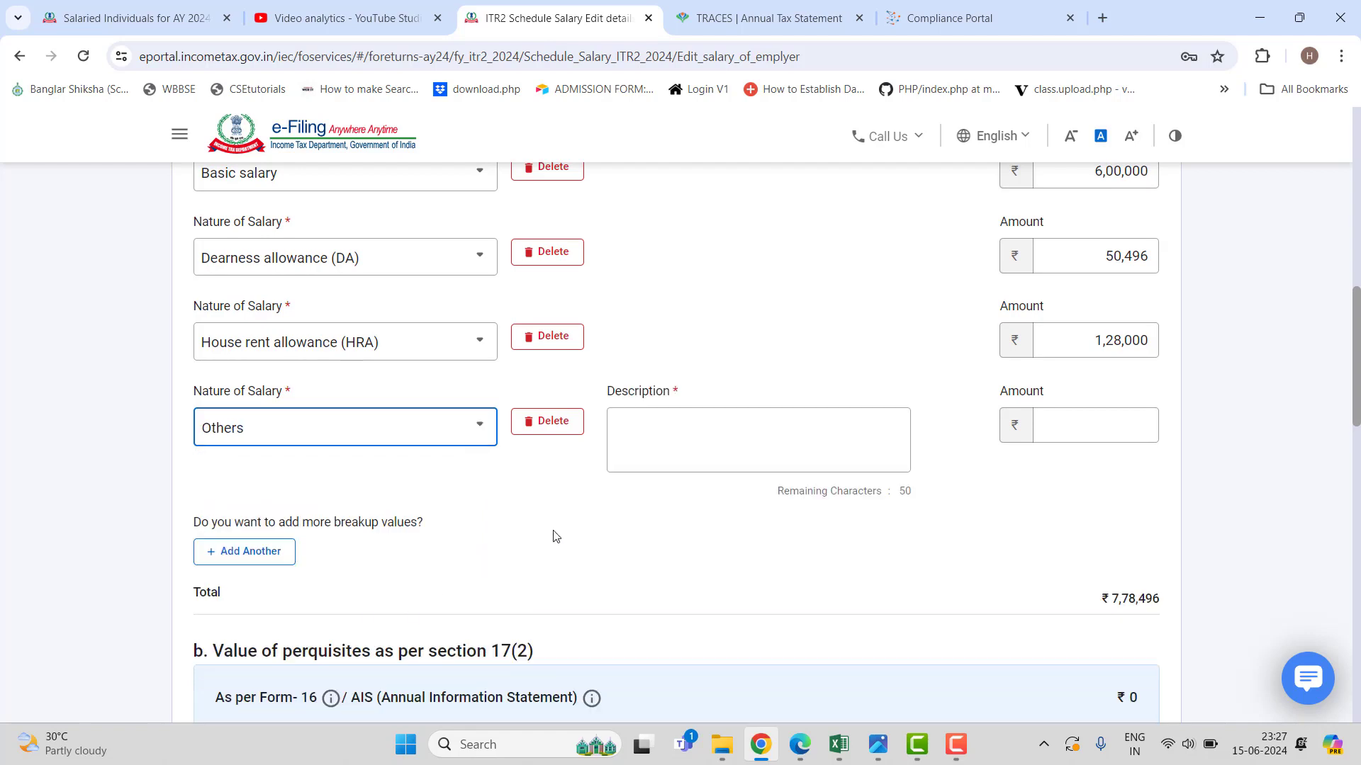
left_click(711, 440)
type("MED")
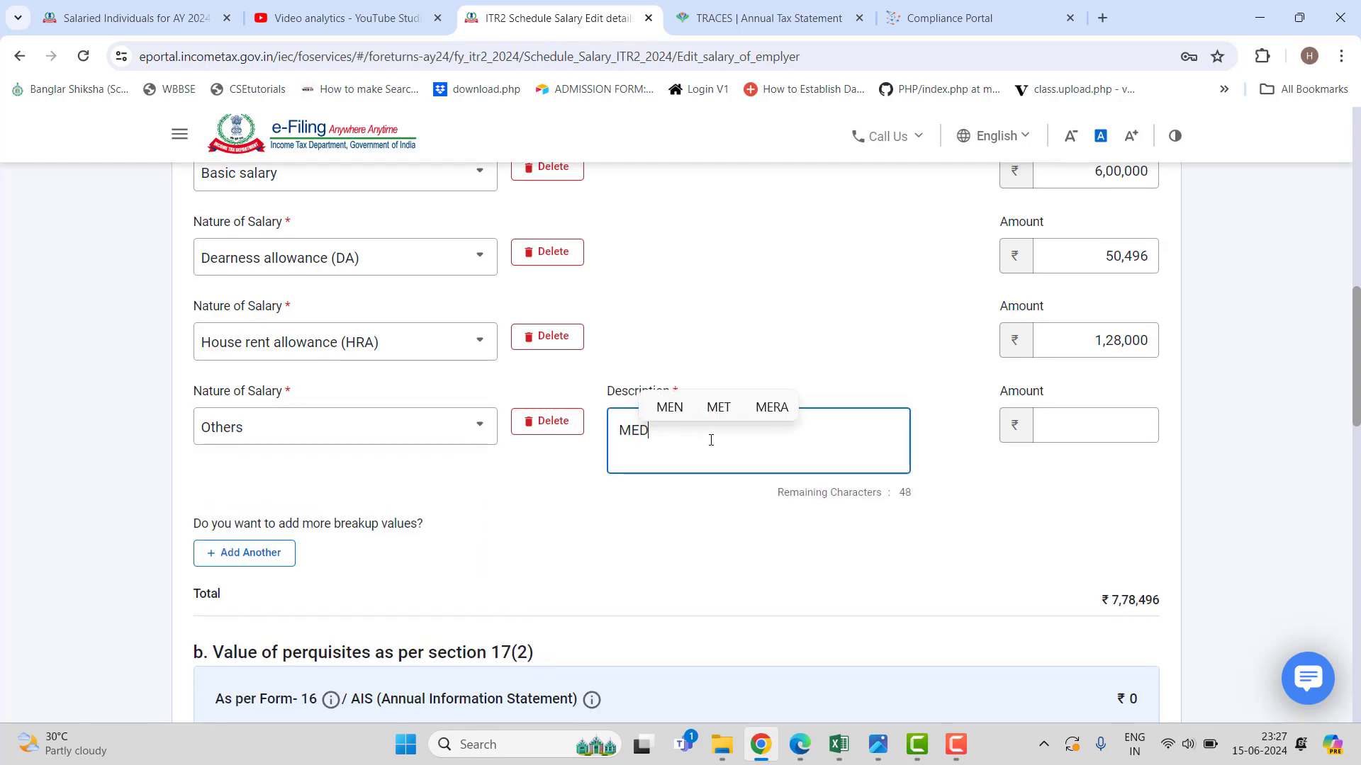
type("ICAL")
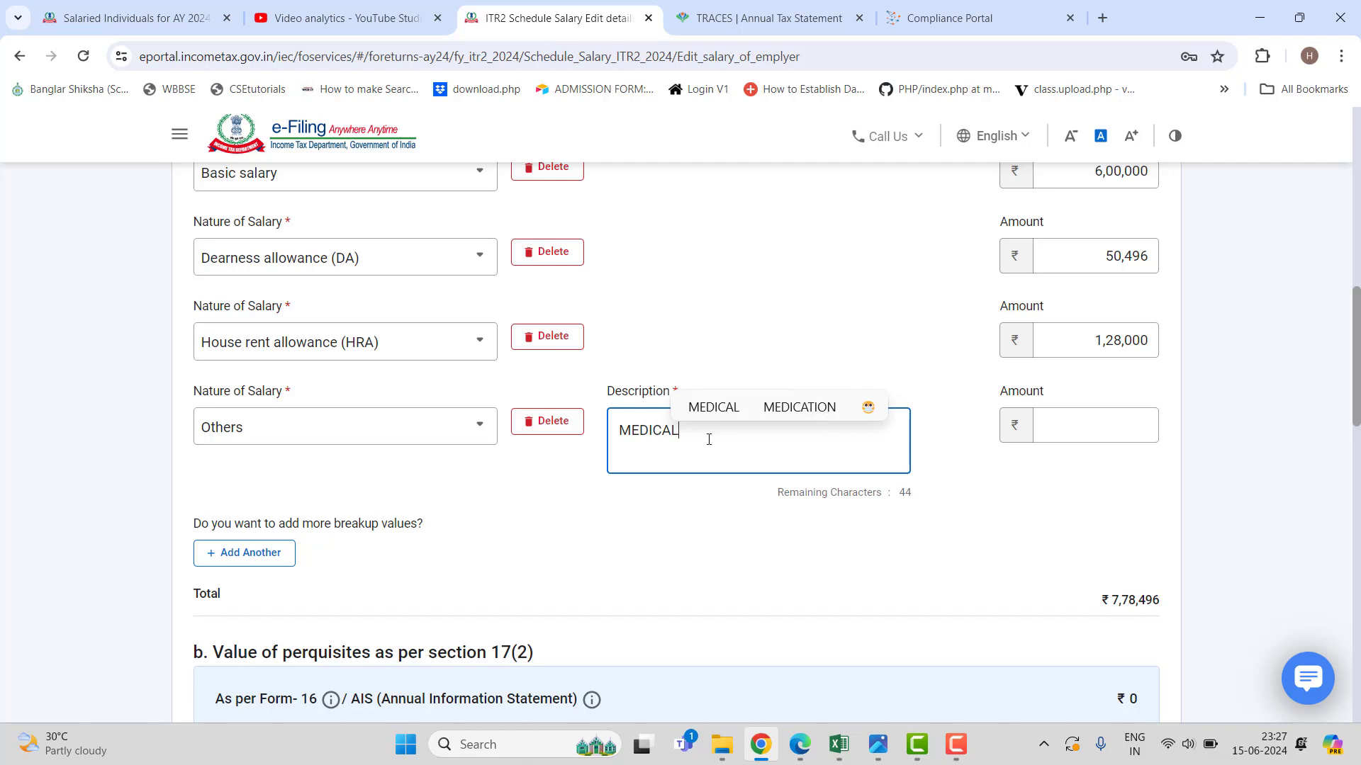
type(" ALL")
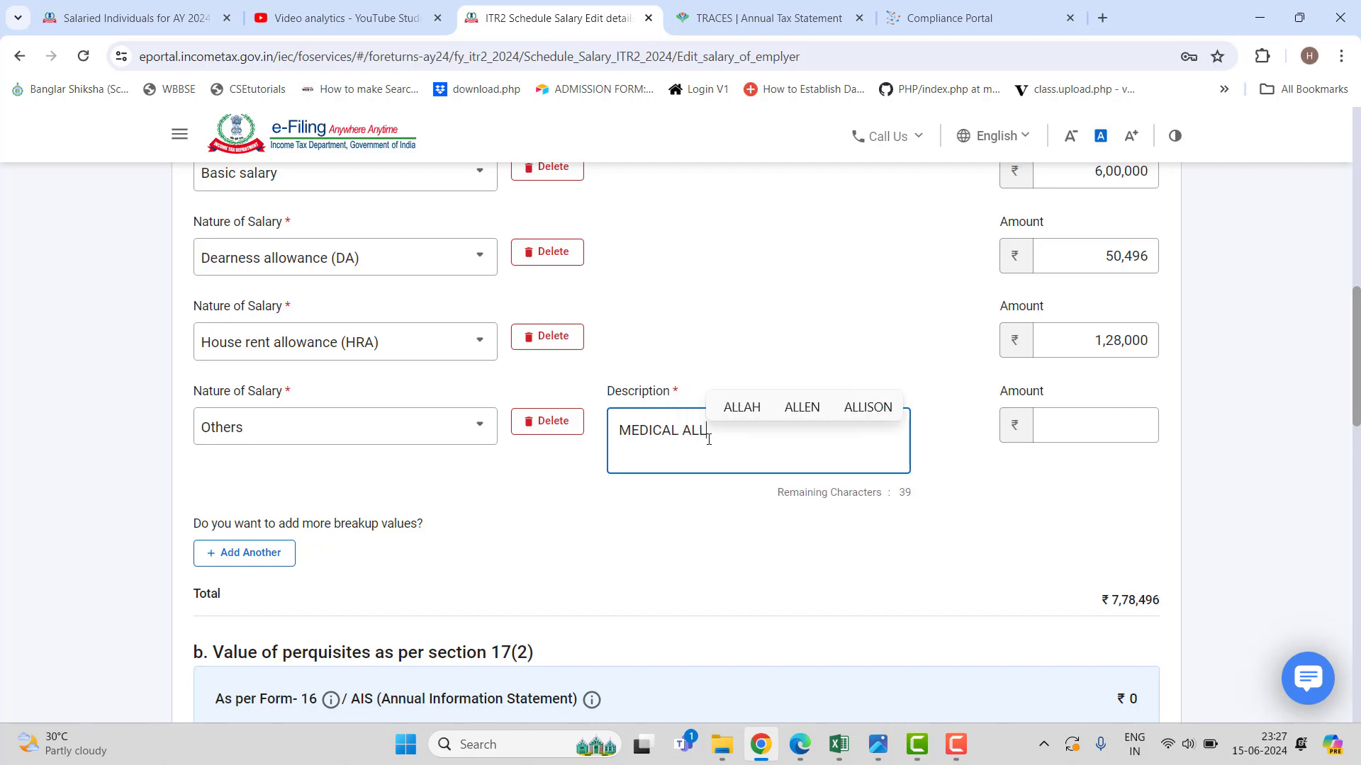
type("WA")
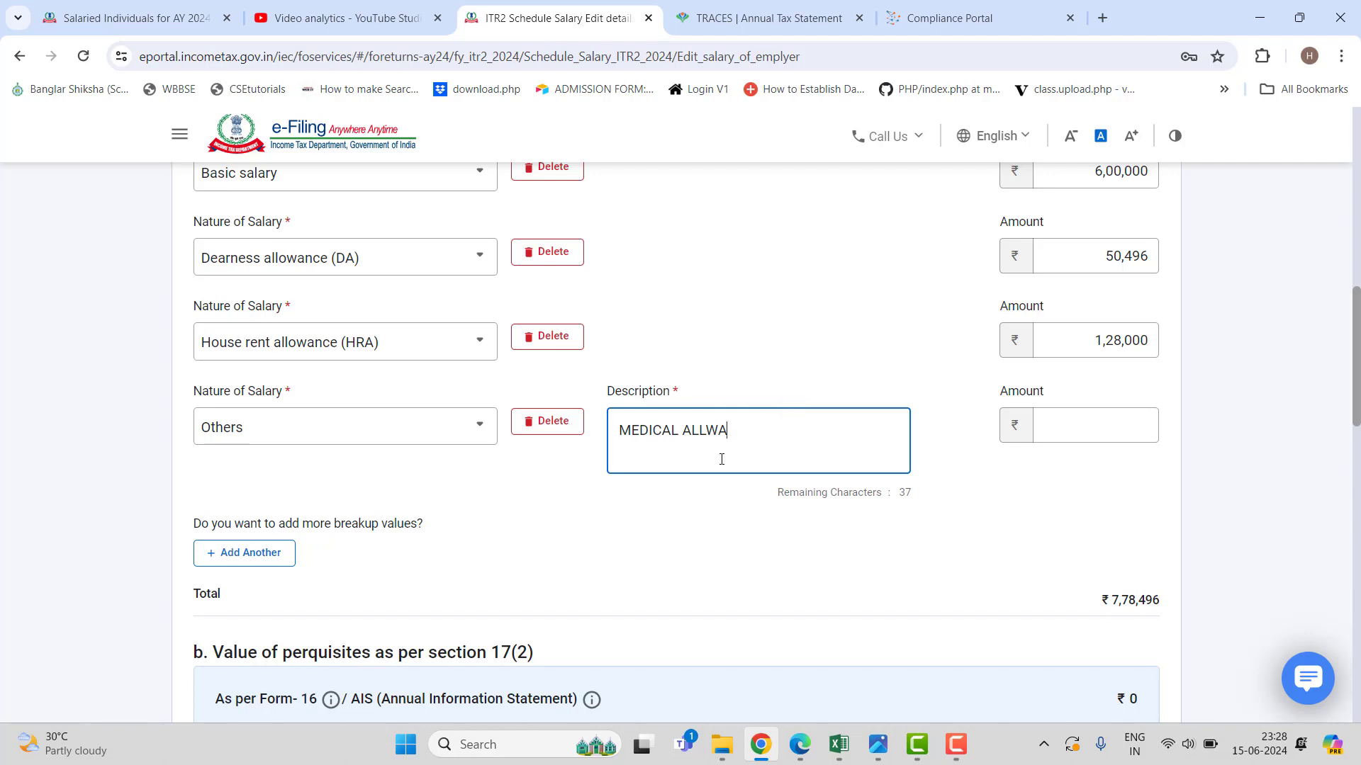
key("BackSpace")
key("BackSpace")
type("OW")
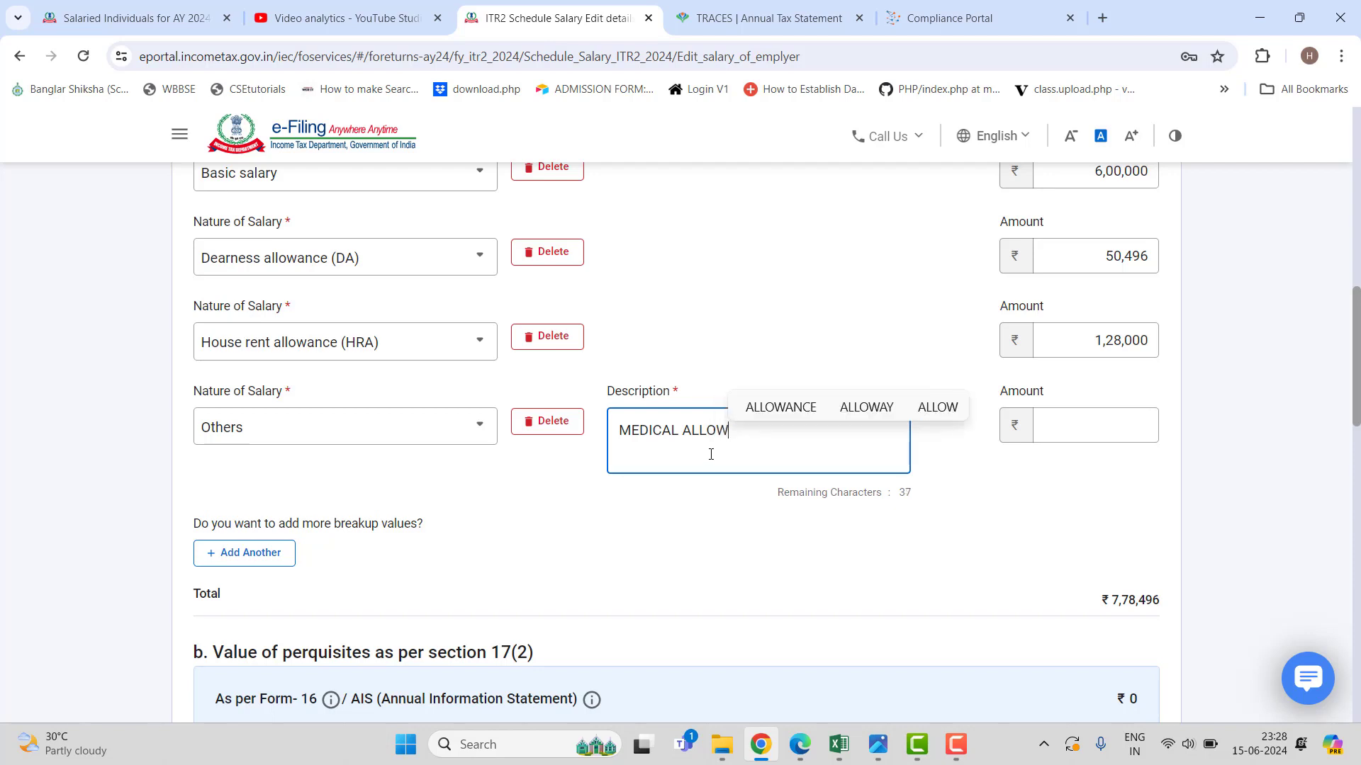
type("ANCE")
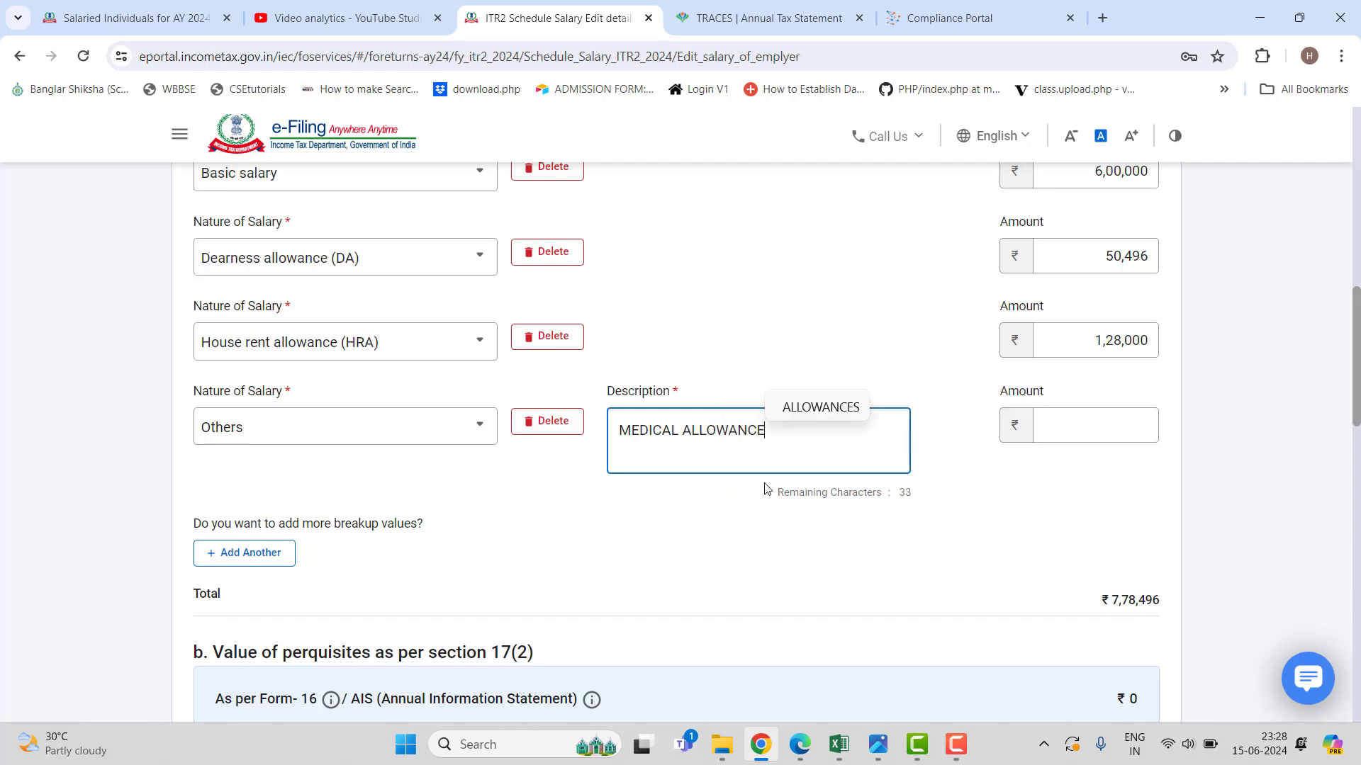
left_click(829, 408)
left_click(1087, 424)
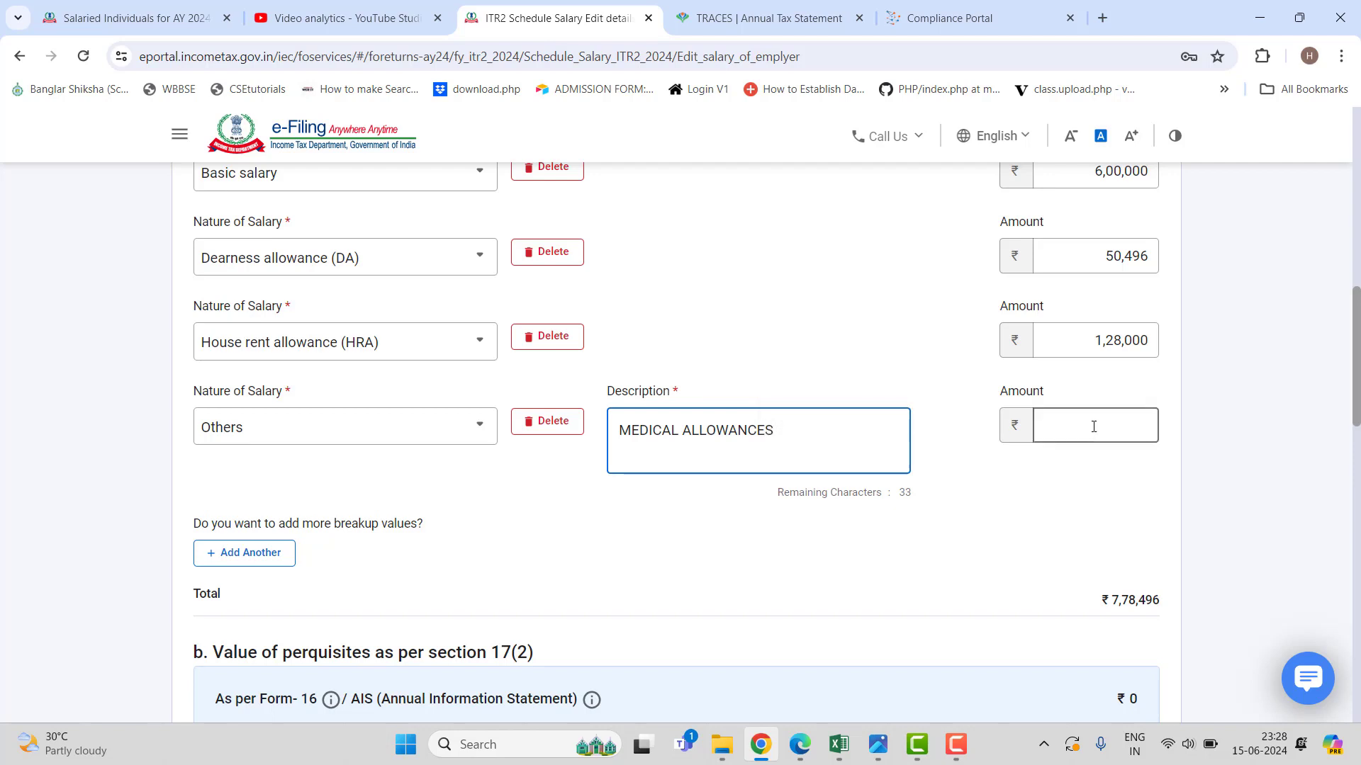
type("6000")
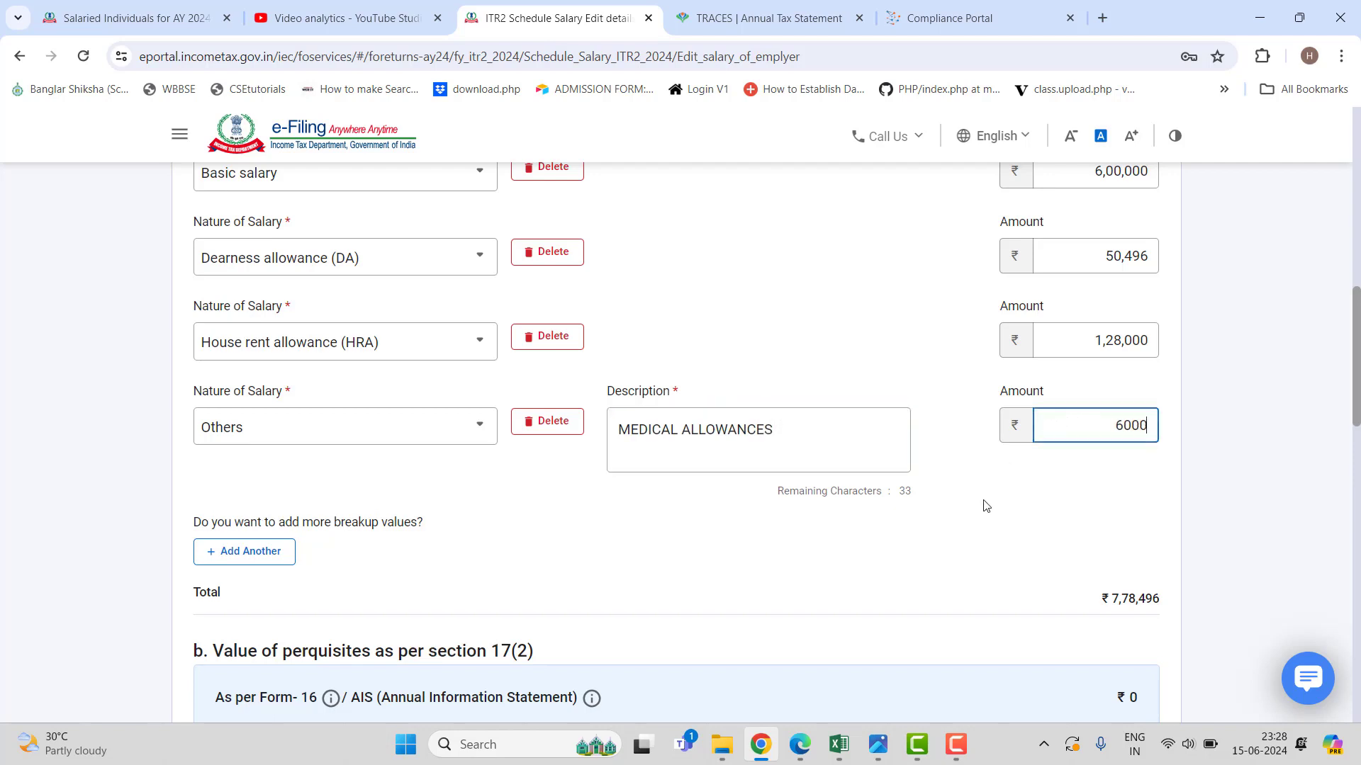
left_click(886, 532)
scroll(692, 511, "down", 2)
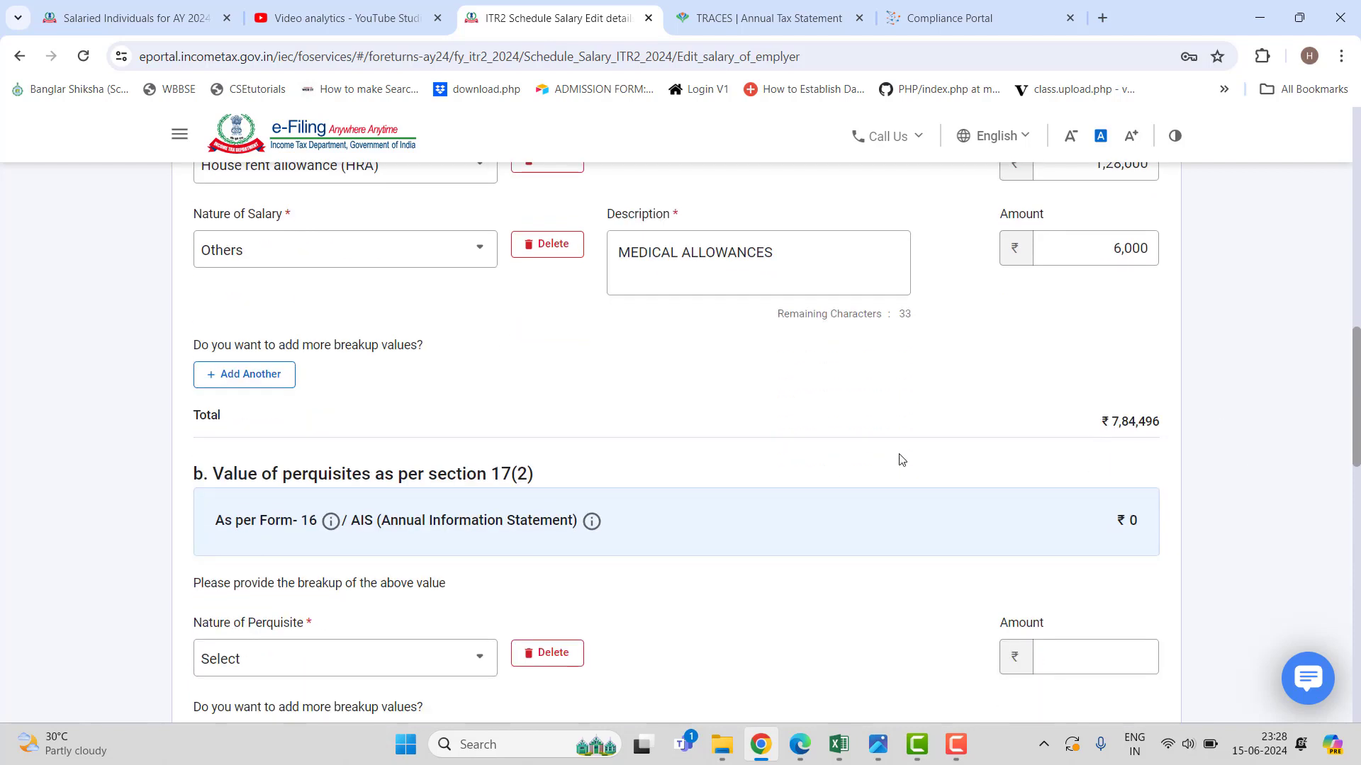
scroll(830, 464, "down", 5)
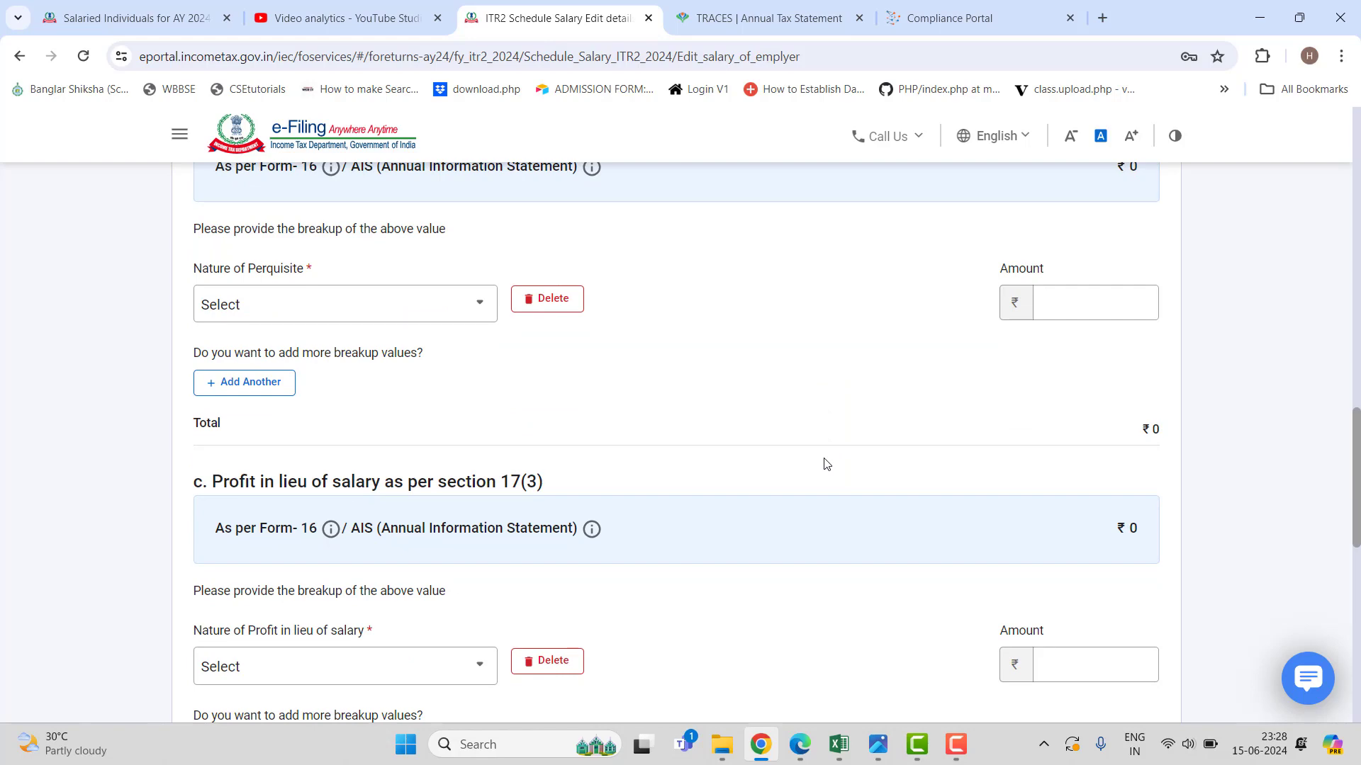
scroll(826, 464, "down", 10)
Save Employer 1's salary details, dismissing the browser's save-address prompt.
left_click(1136, 556)
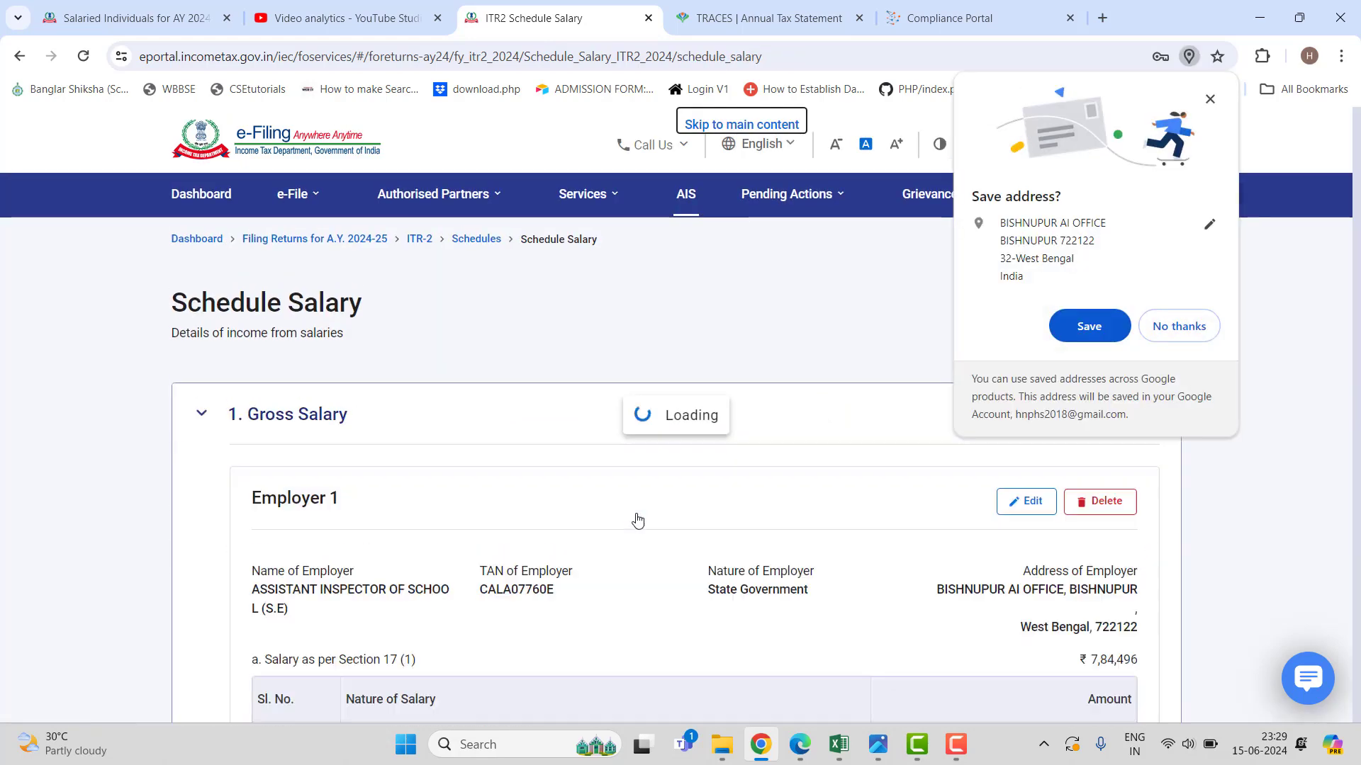
left_click(1177, 328)
scroll(763, 414, "down", 7)
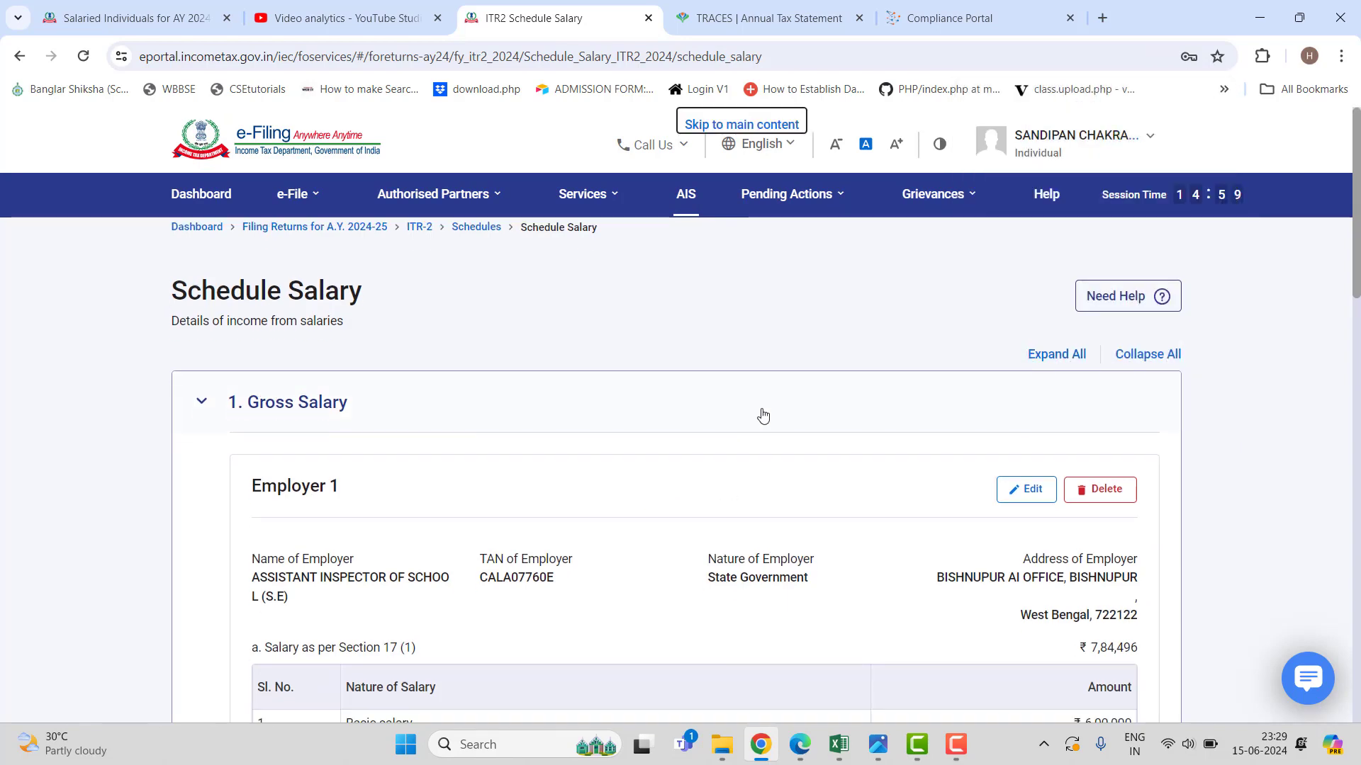
scroll(763, 415, "down", 8)
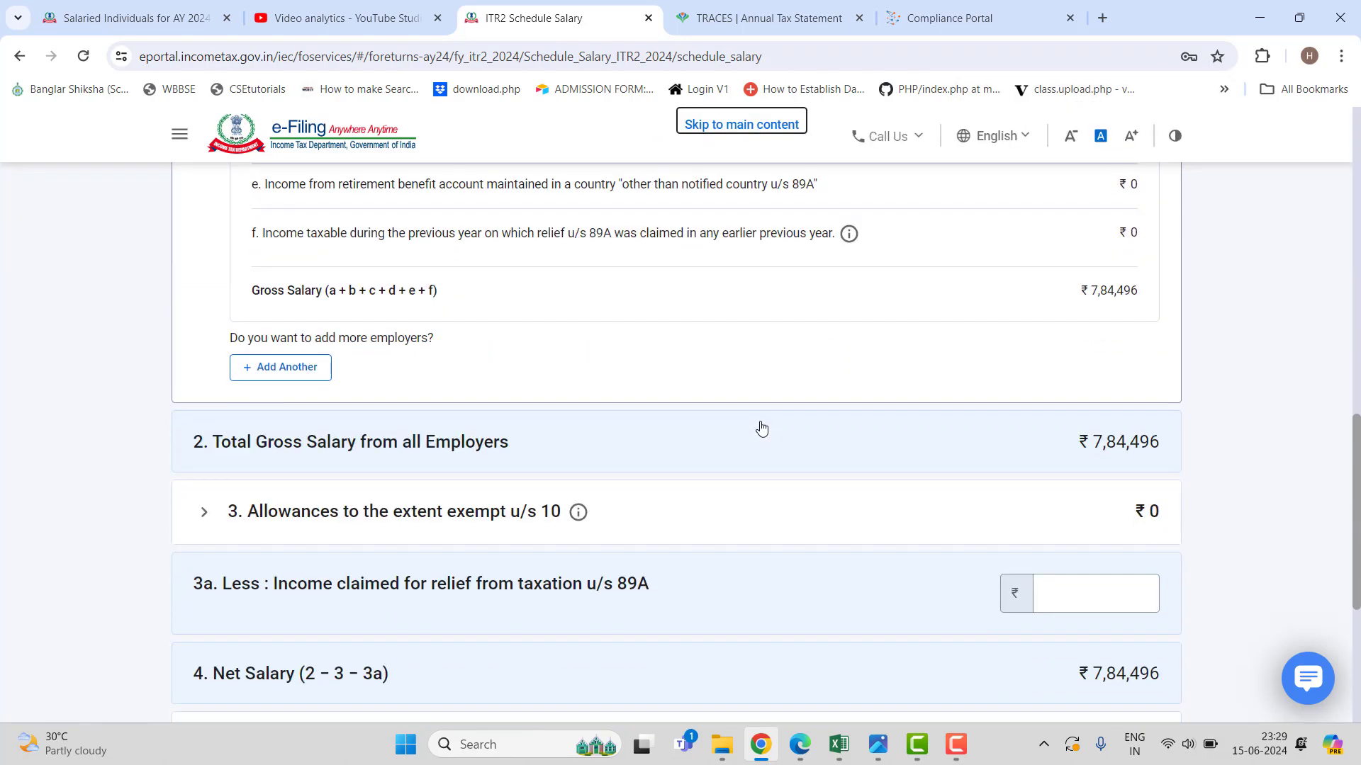
scroll(757, 453, "down", 5)
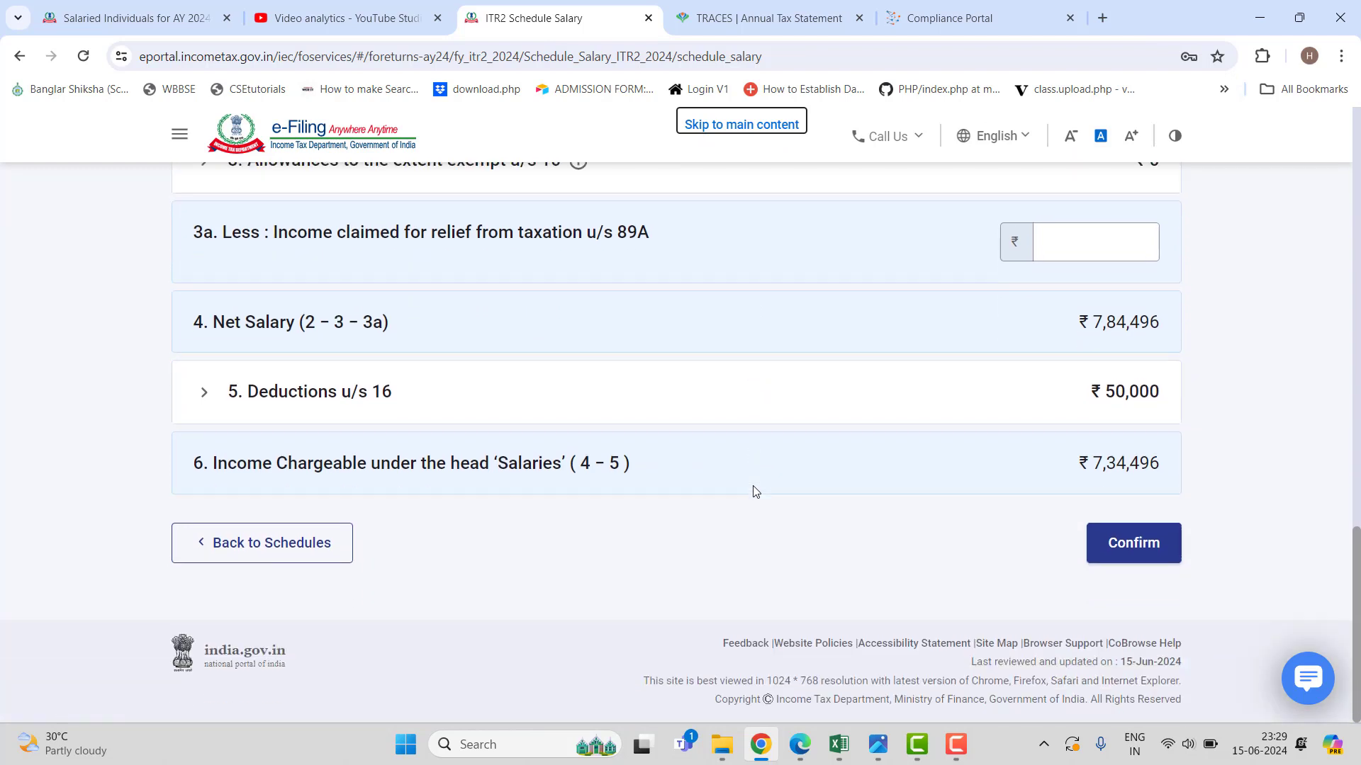
Enter professional tax of 2400 under Deductions u/s 16, save, and confirm Schedule Salary.
left_click(701, 400)
scroll(674, 425, "down", 1)
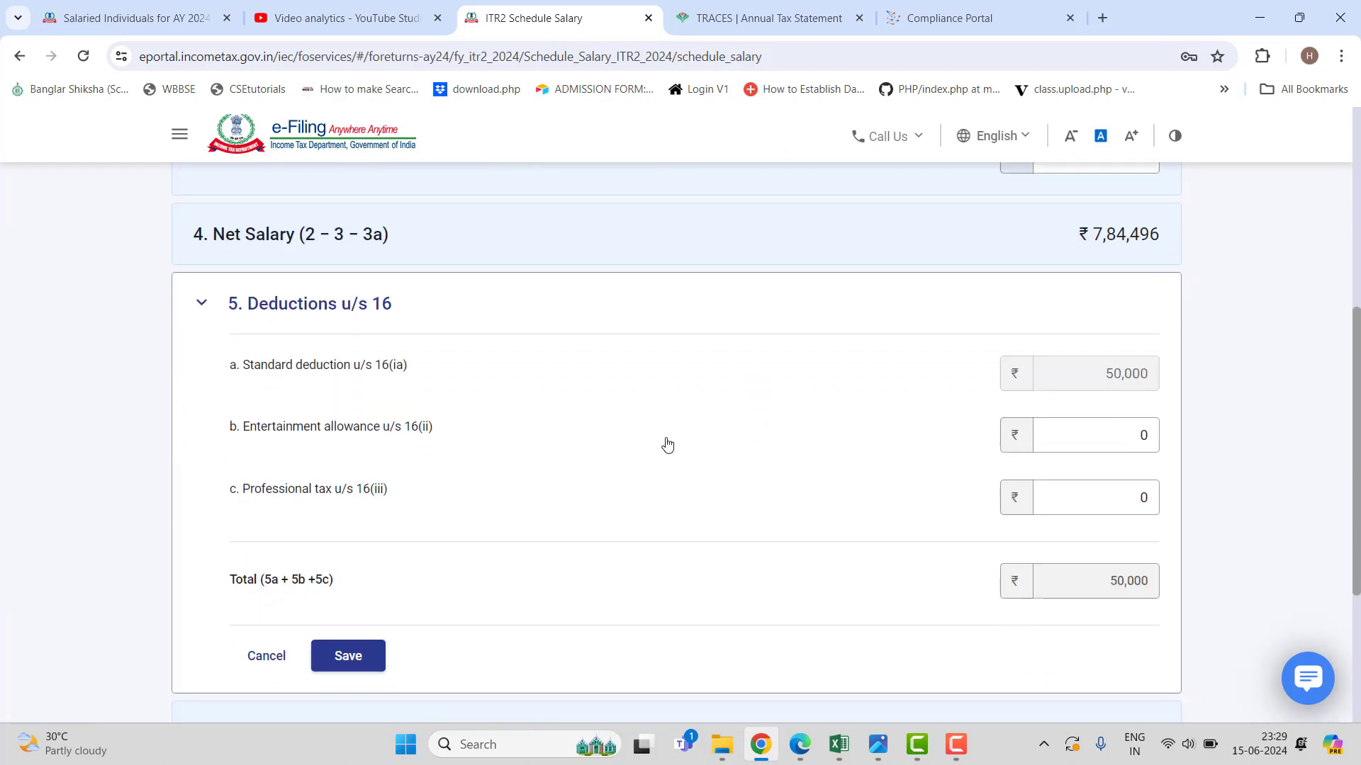
left_click(1127, 496)
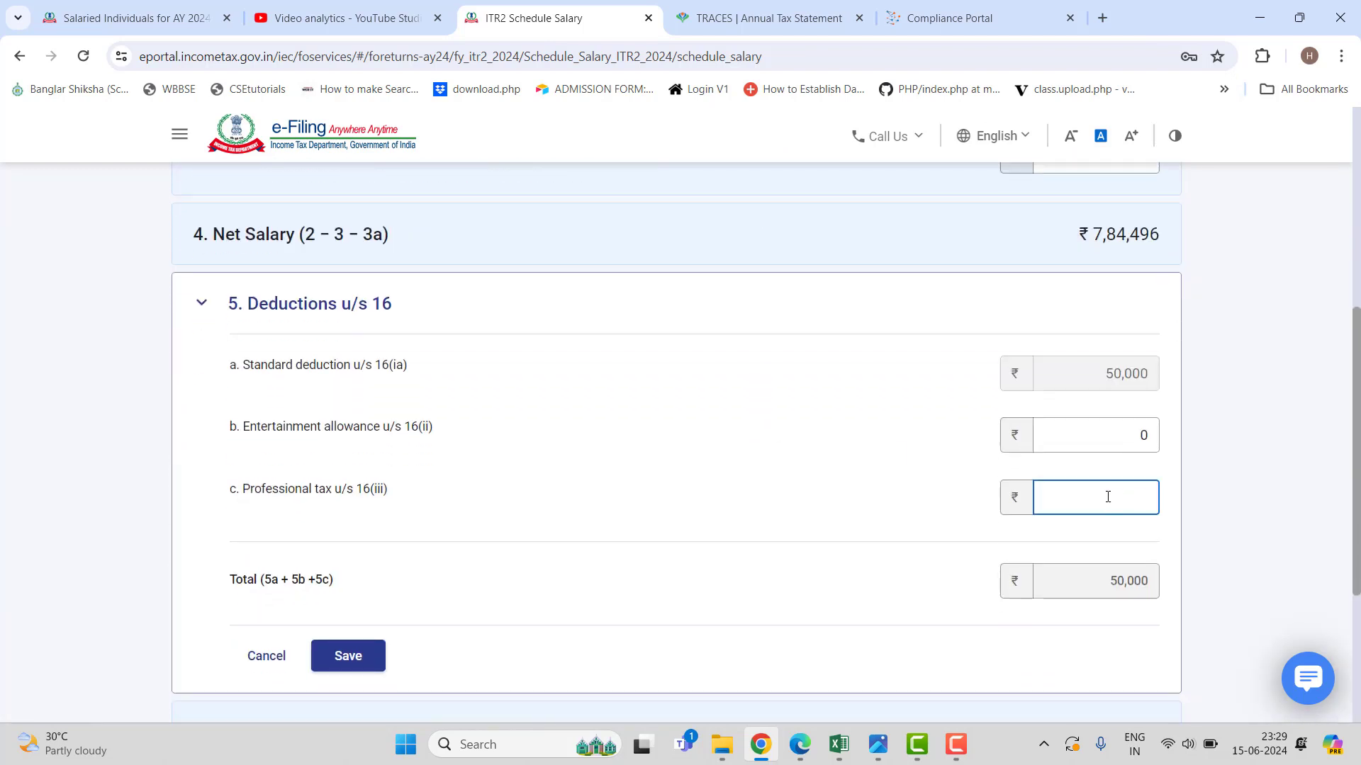
type("2400")
left_click(692, 465)
scroll(553, 478, "down", 2)
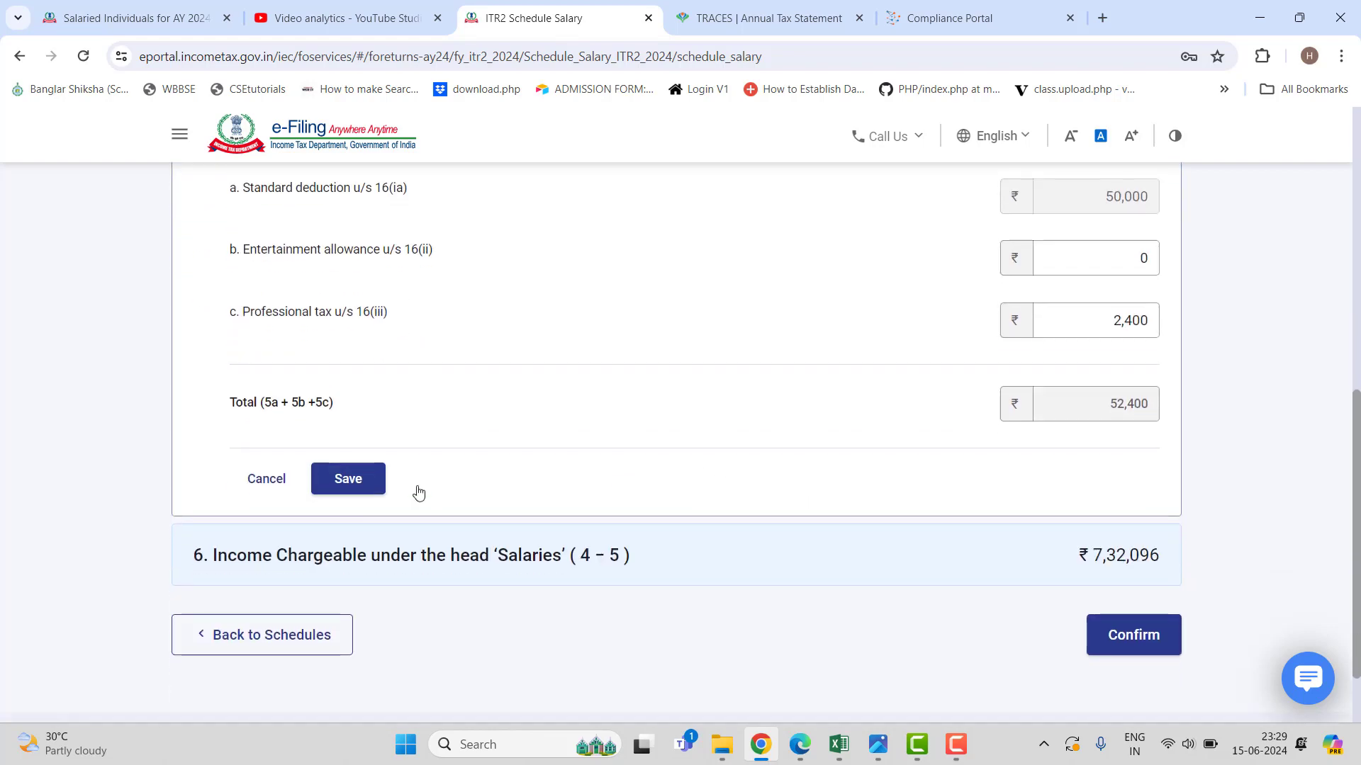
left_click(373, 481)
left_click(1129, 545)
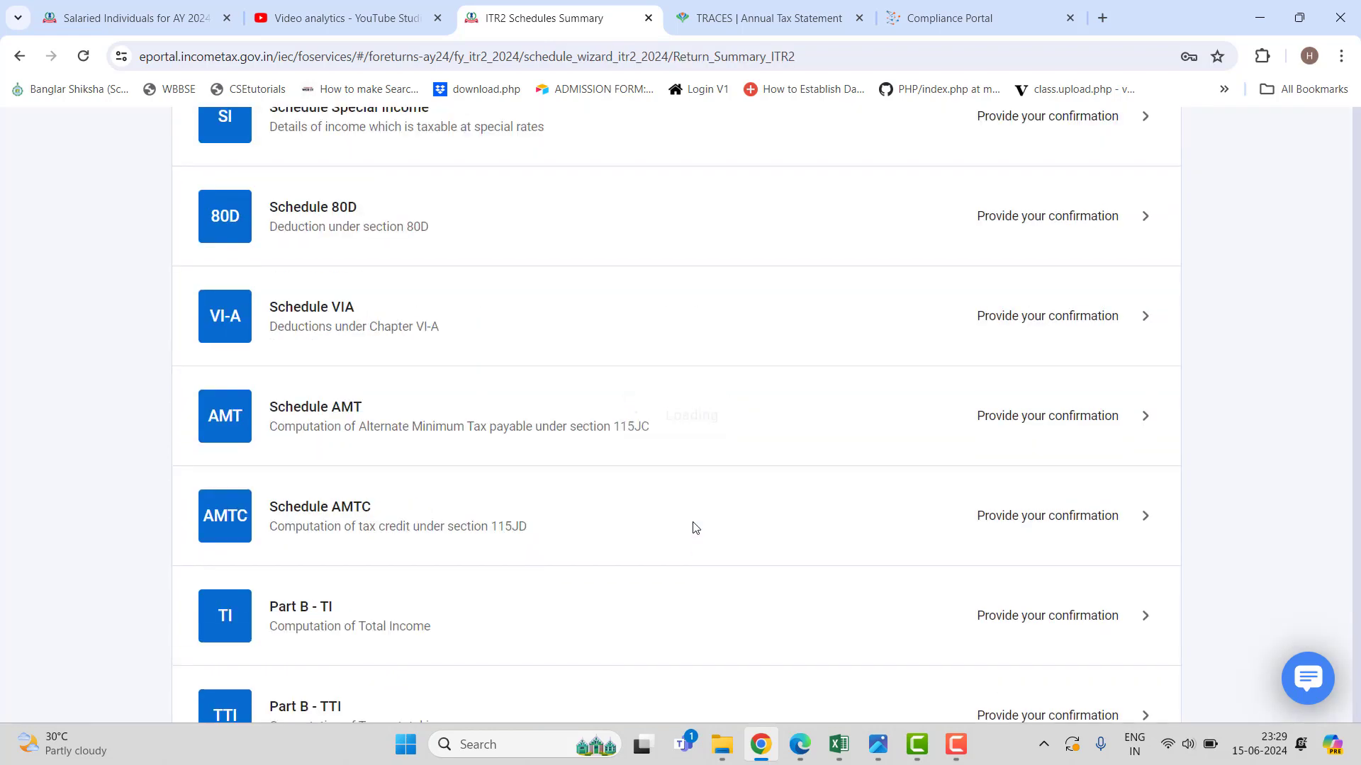
Start a new house property entry and fill its address from a saved address.
scroll(697, 533, "down", 3)
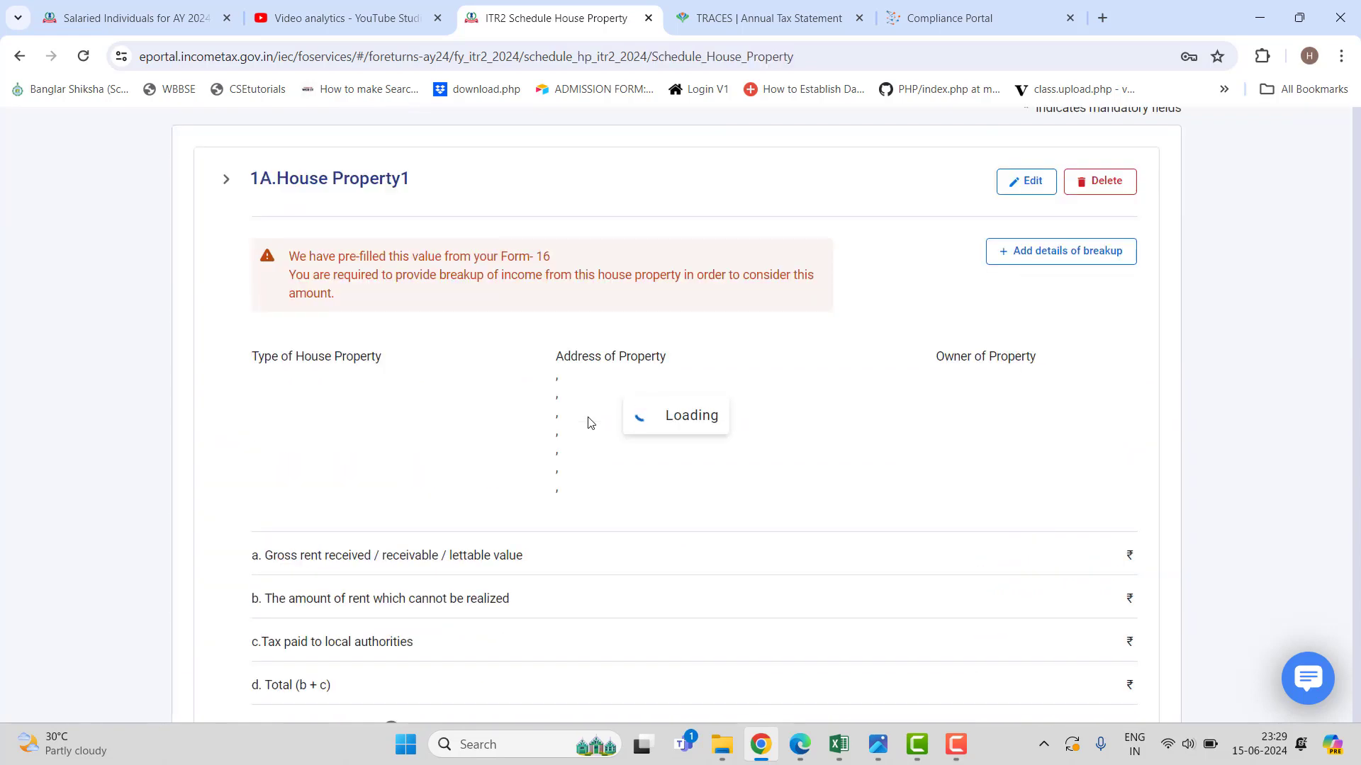
scroll(335, 442, "down", 2)
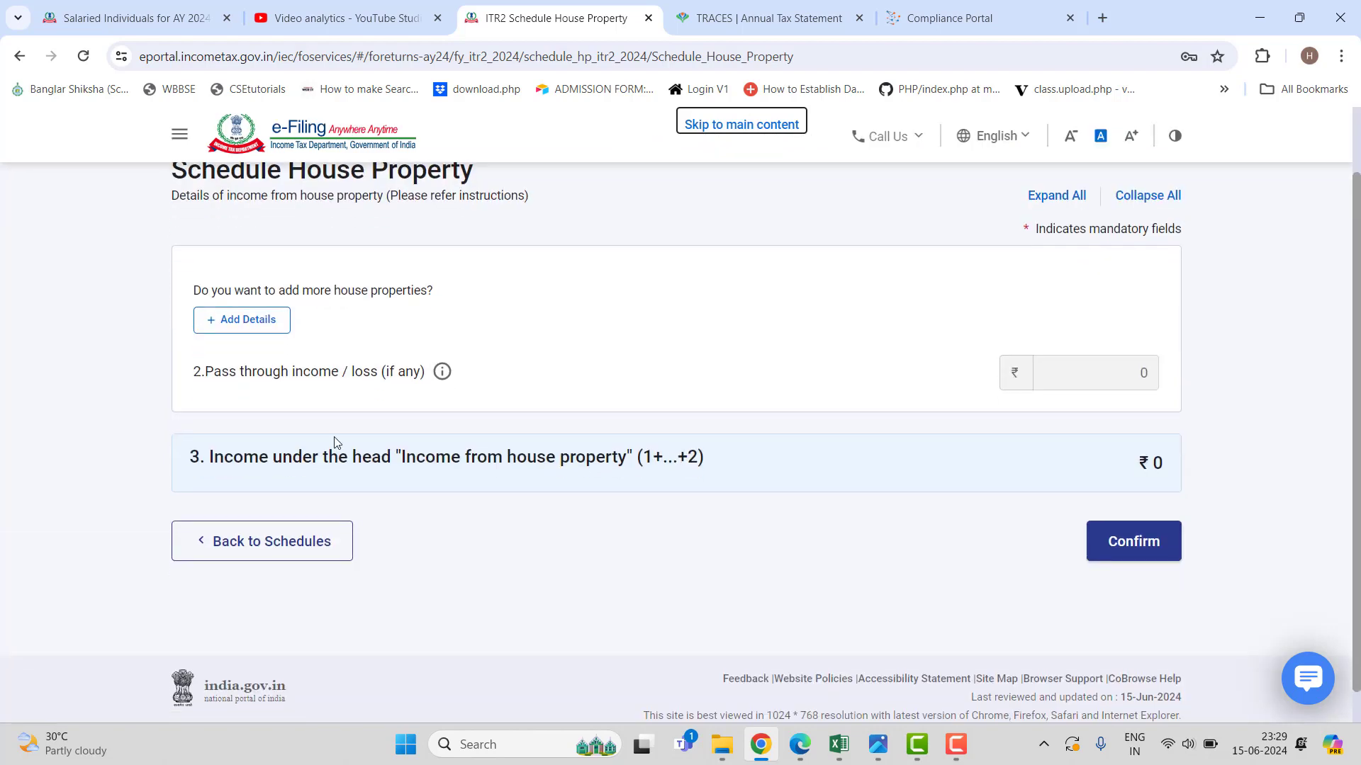
left_click(273, 320)
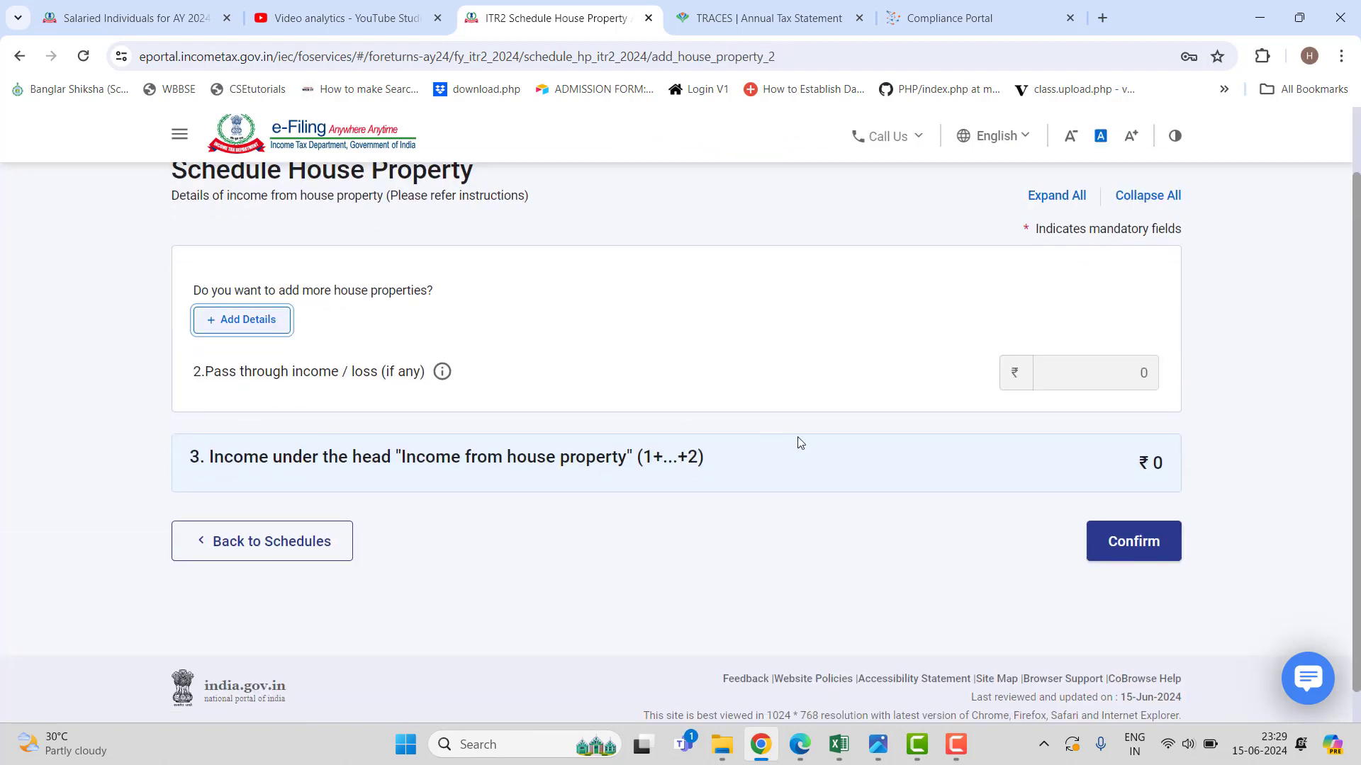
left_click(370, 419)
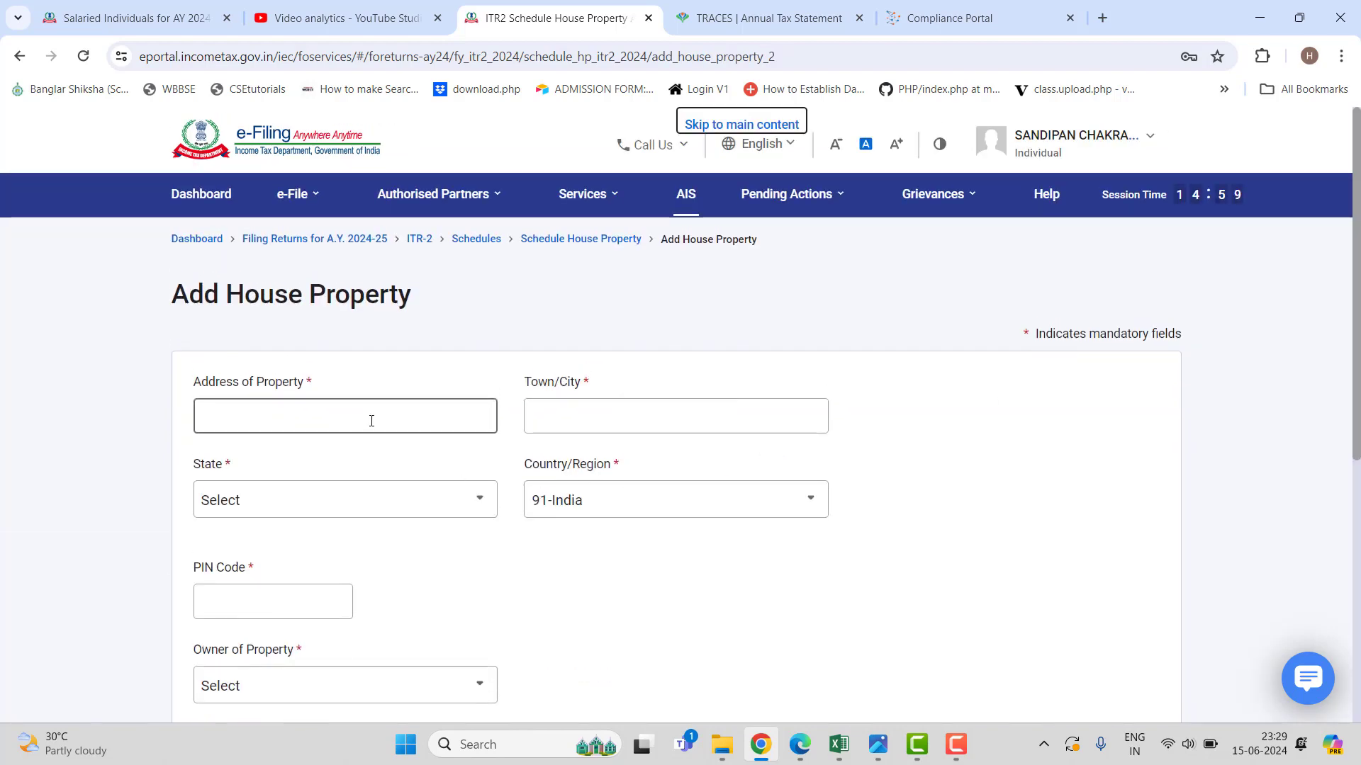
left_click(370, 420)
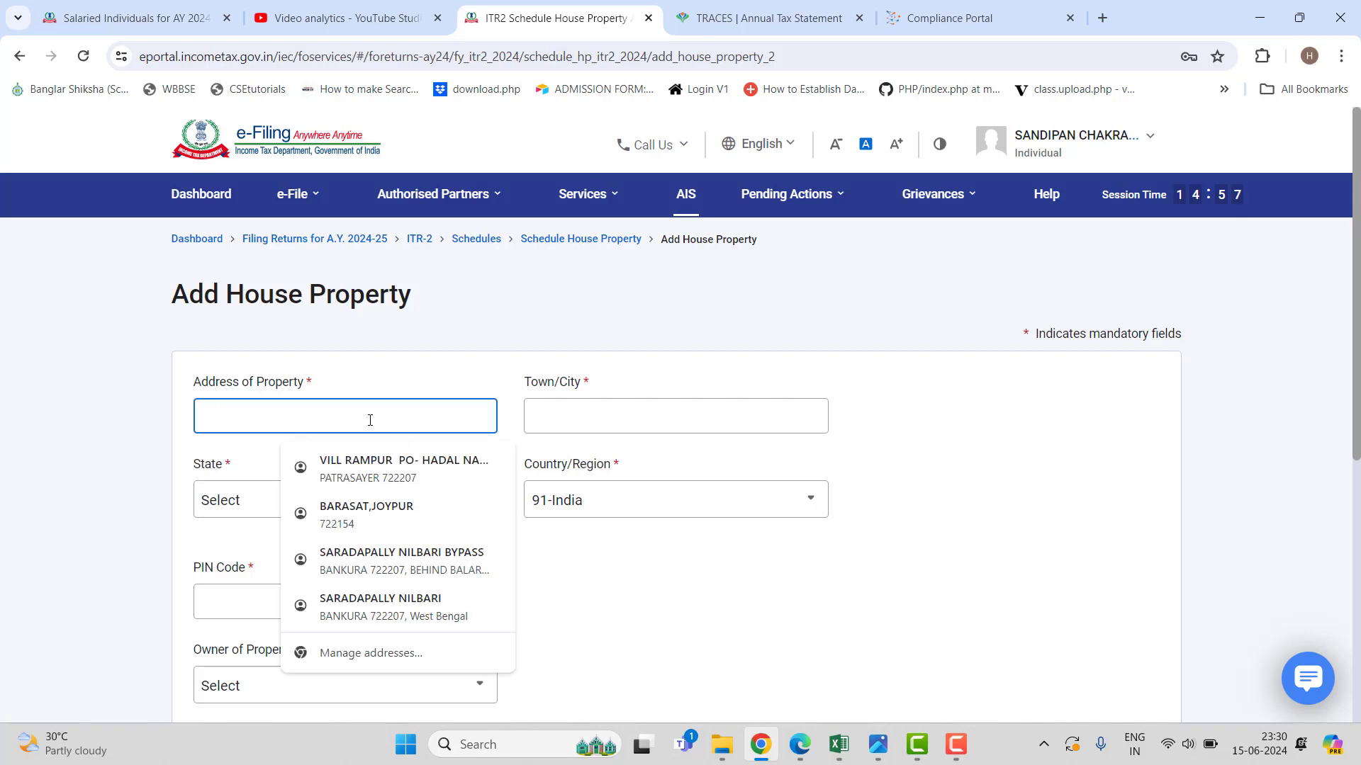
left_click(439, 563)
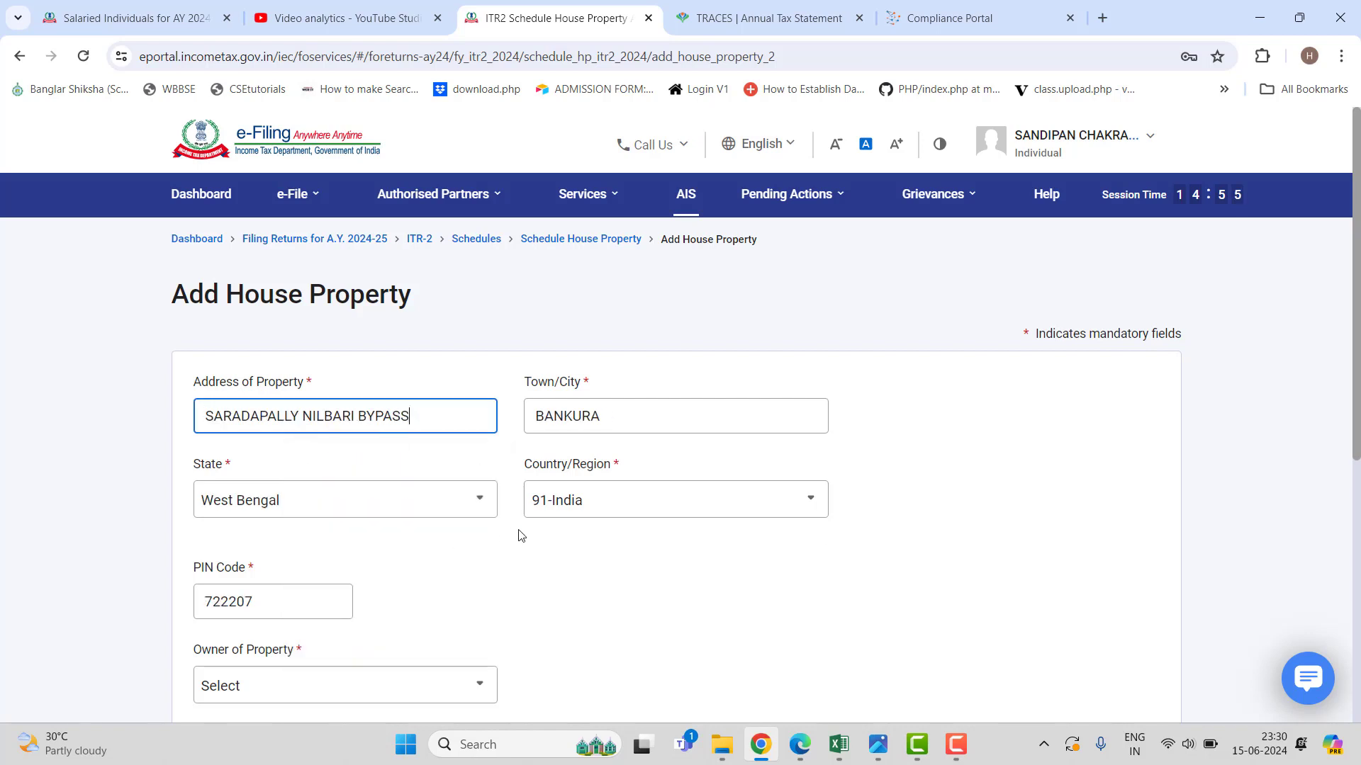
Set the property owner to Self, not co-owned, and type Self occupied.
scroll(487, 533, "down", 2)
scroll(389, 487, "down", 2)
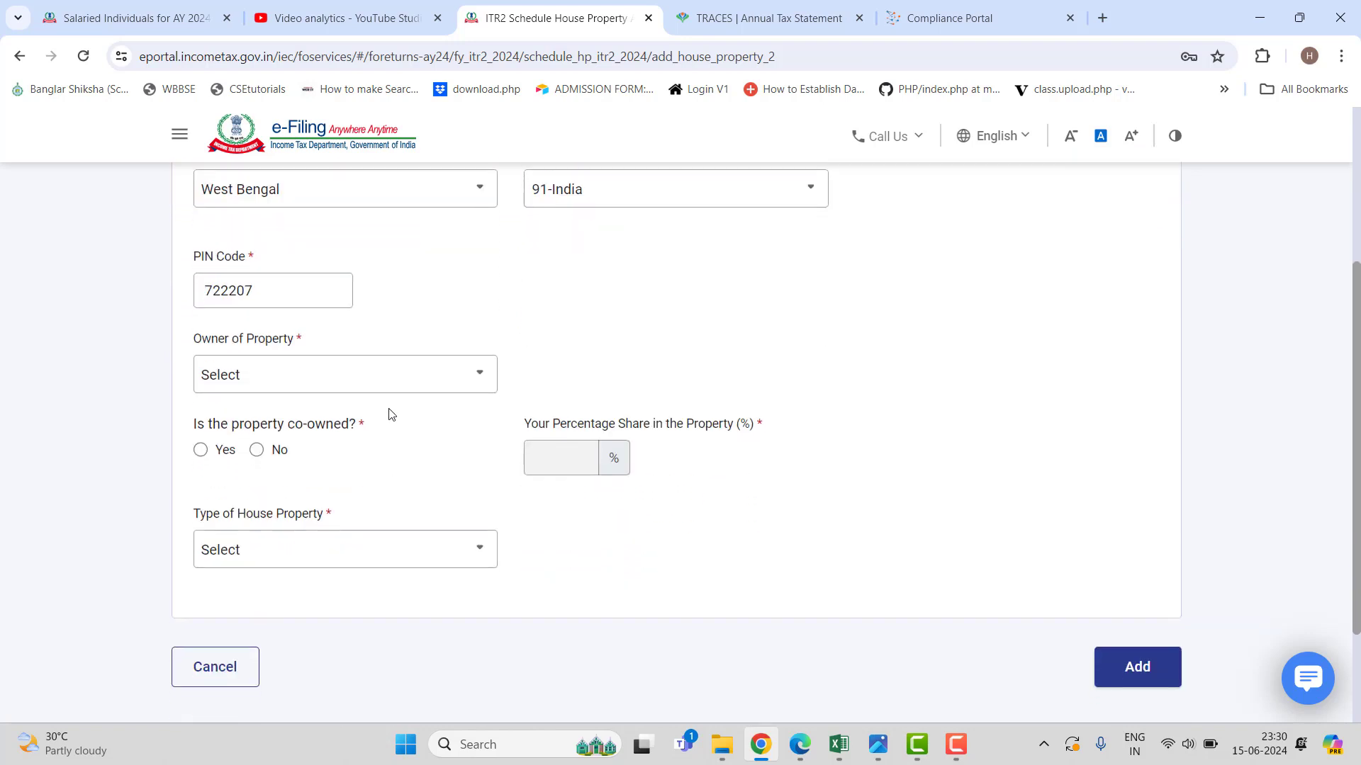
left_click(368, 388)
left_click(324, 456)
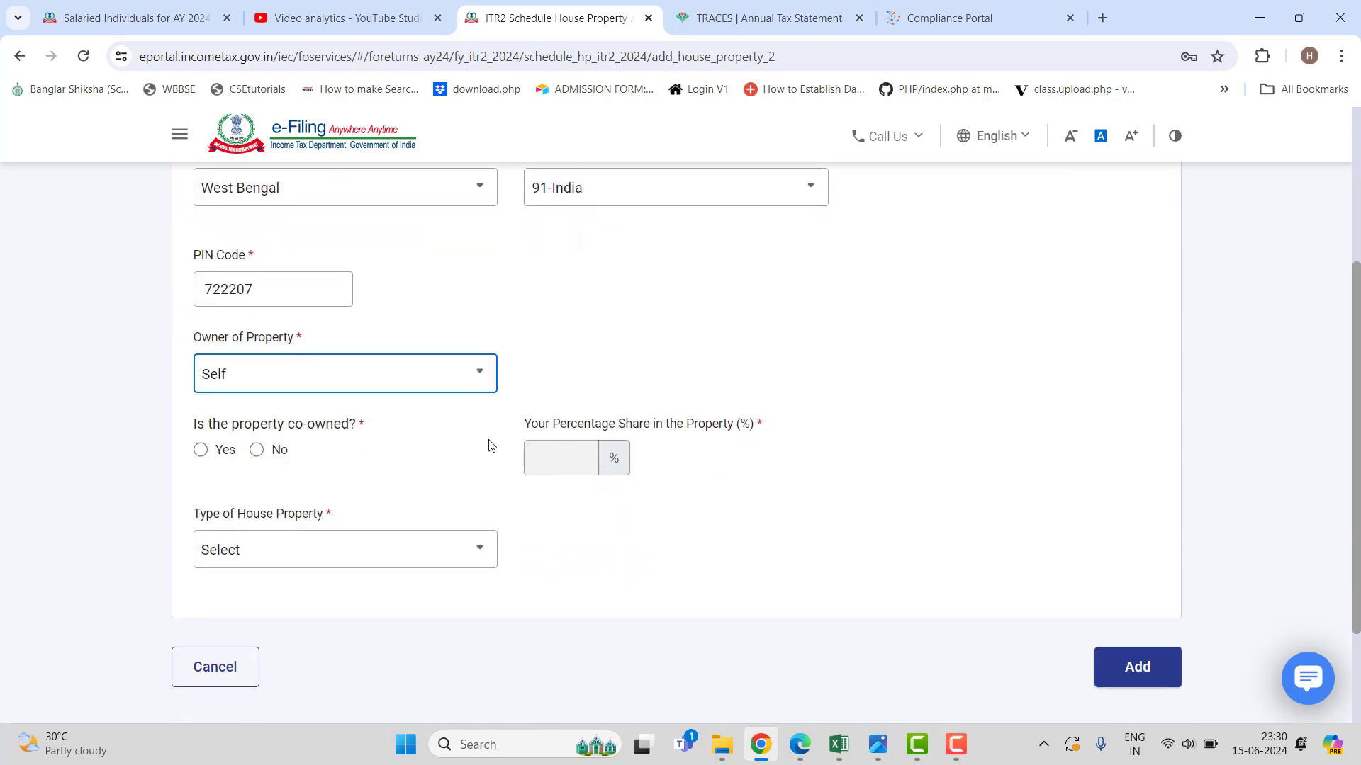
scroll(316, 383, "down", 1)
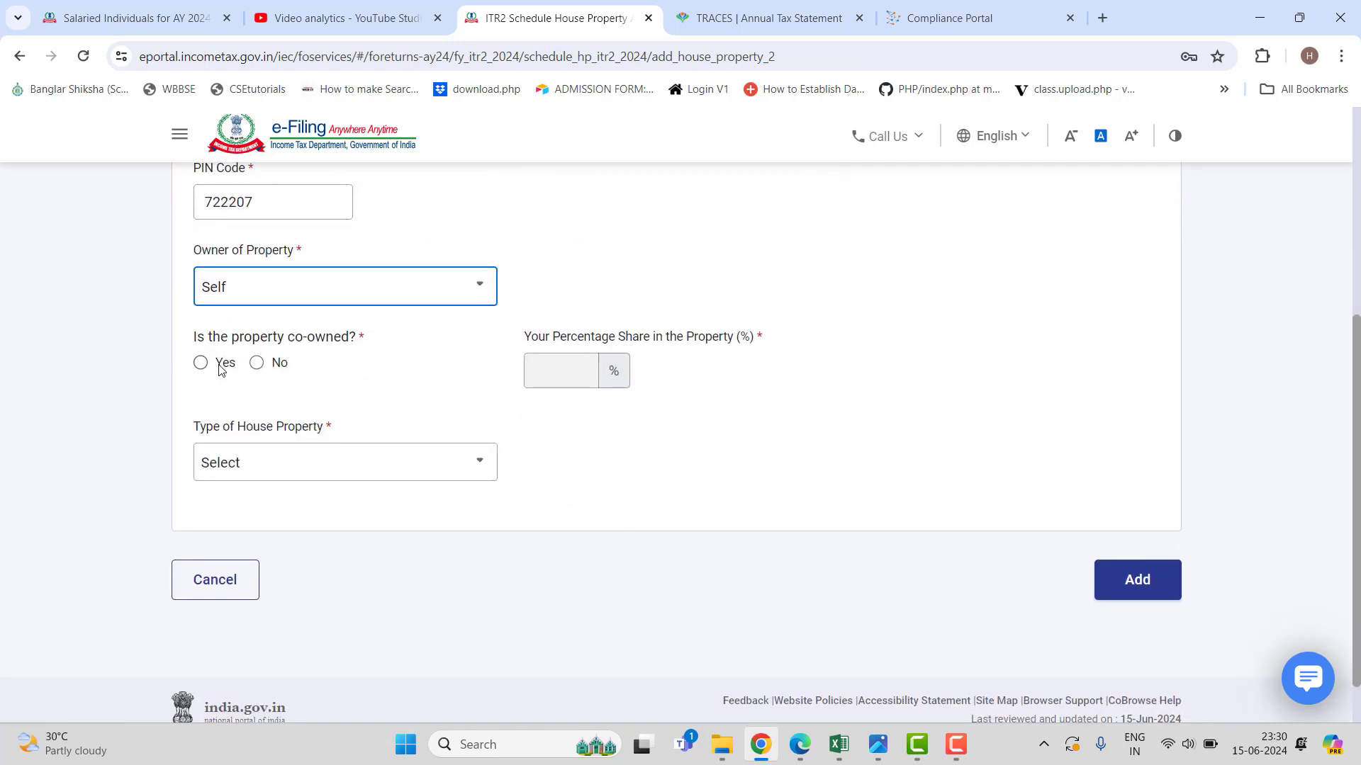
left_click(257, 363)
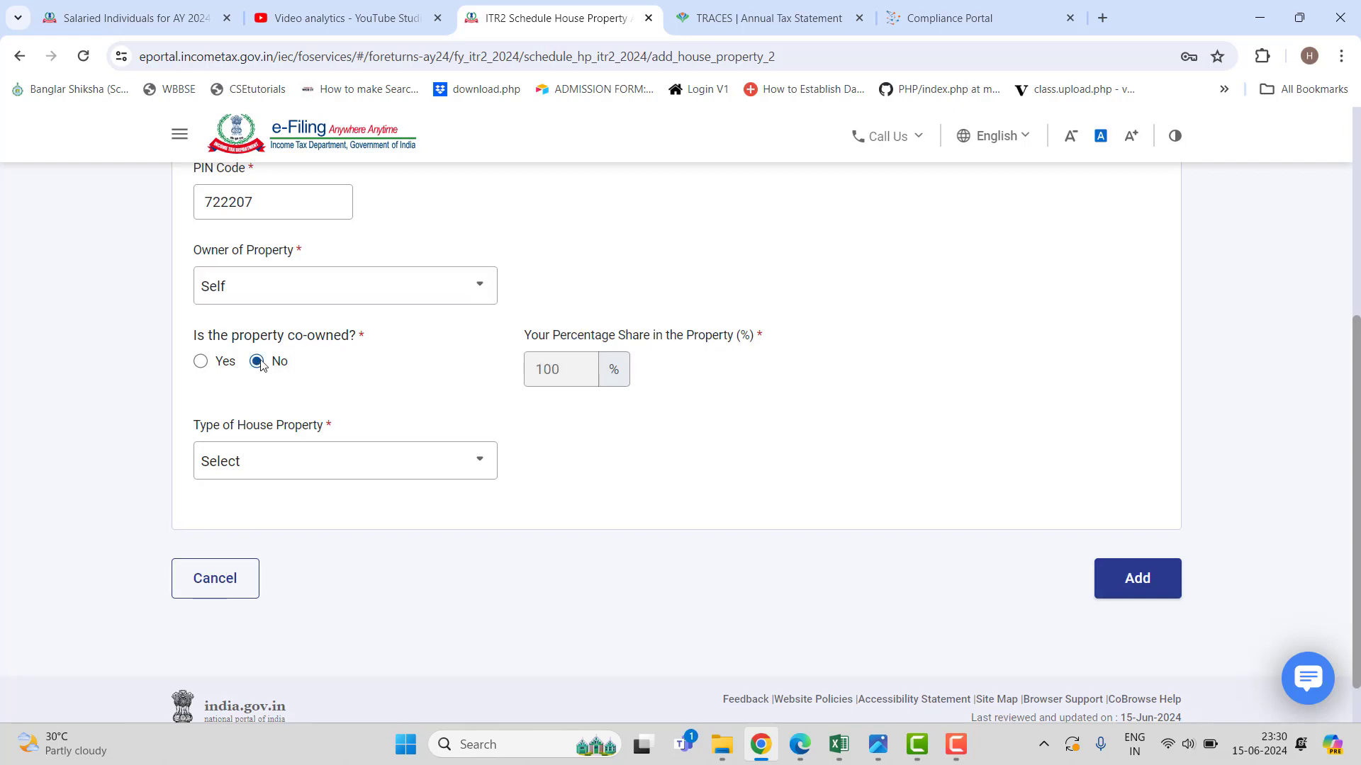
scroll(703, 402, "down", 1)
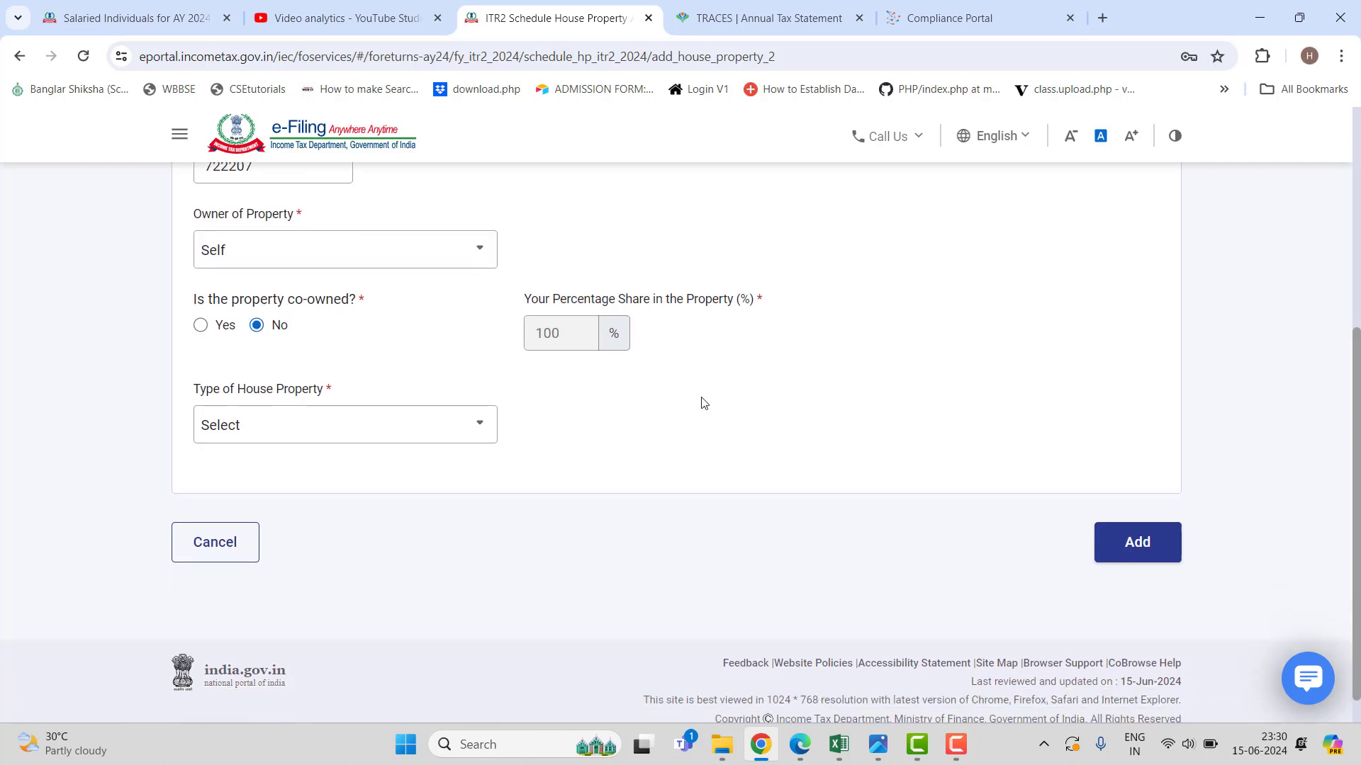
left_click(478, 415)
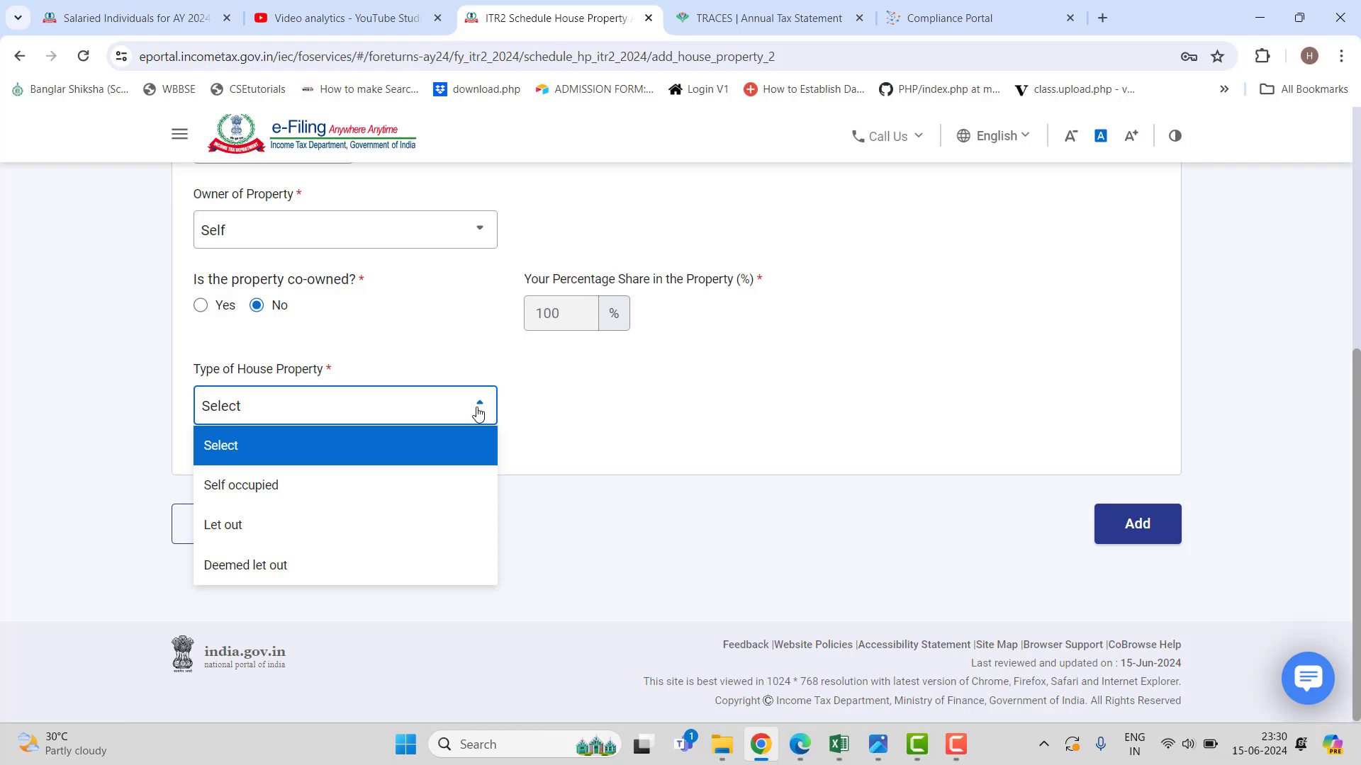
left_click(446, 485)
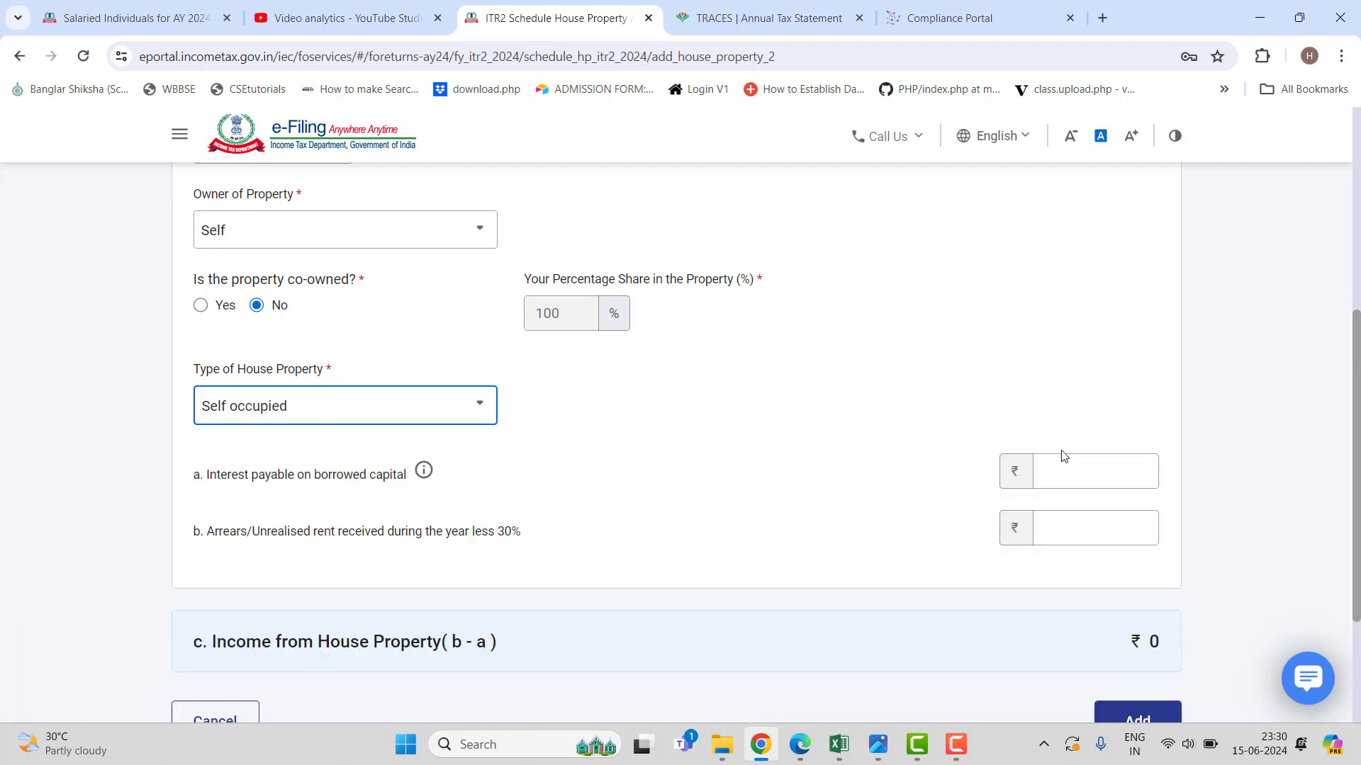
Enter 1,50,000 interest on borrowed capital and add the property, declining the save-address offer.
scroll(1027, 458, "down", 1)
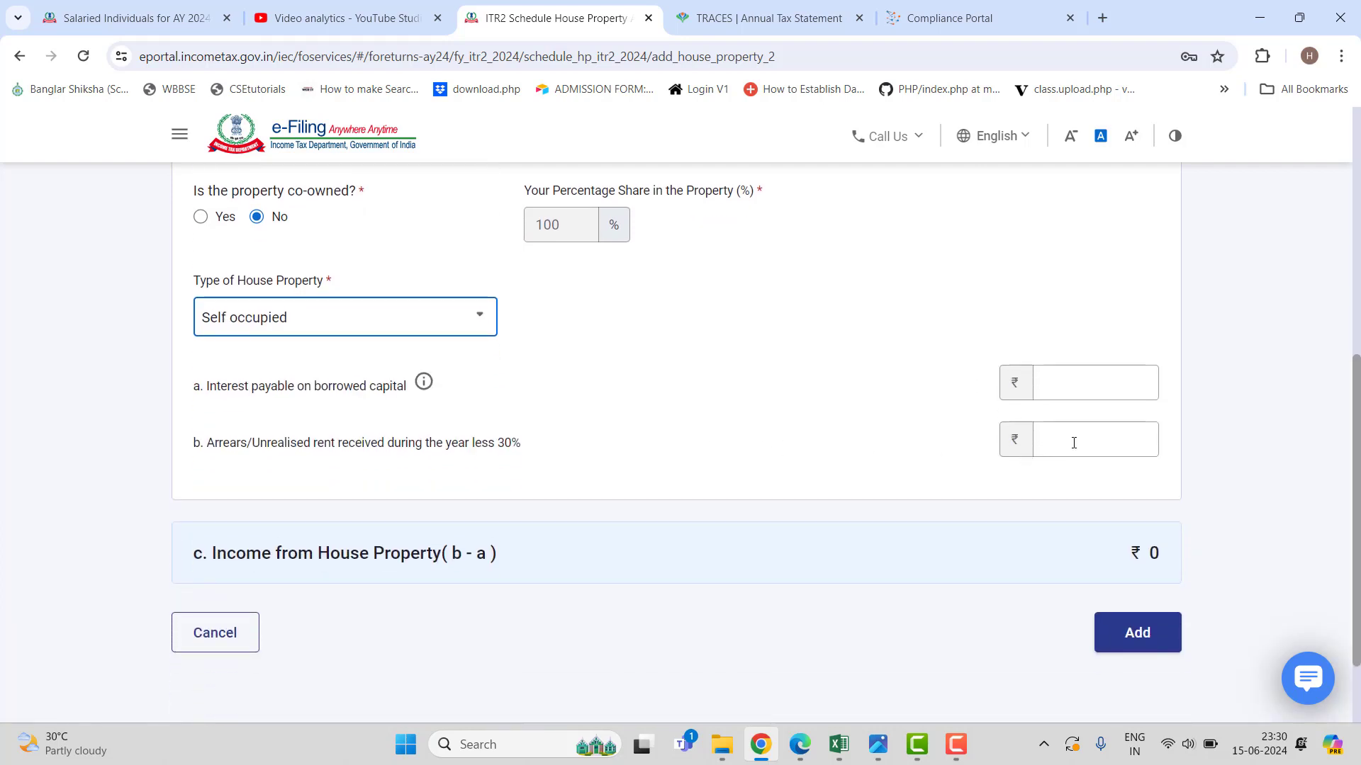
left_click(1090, 378)
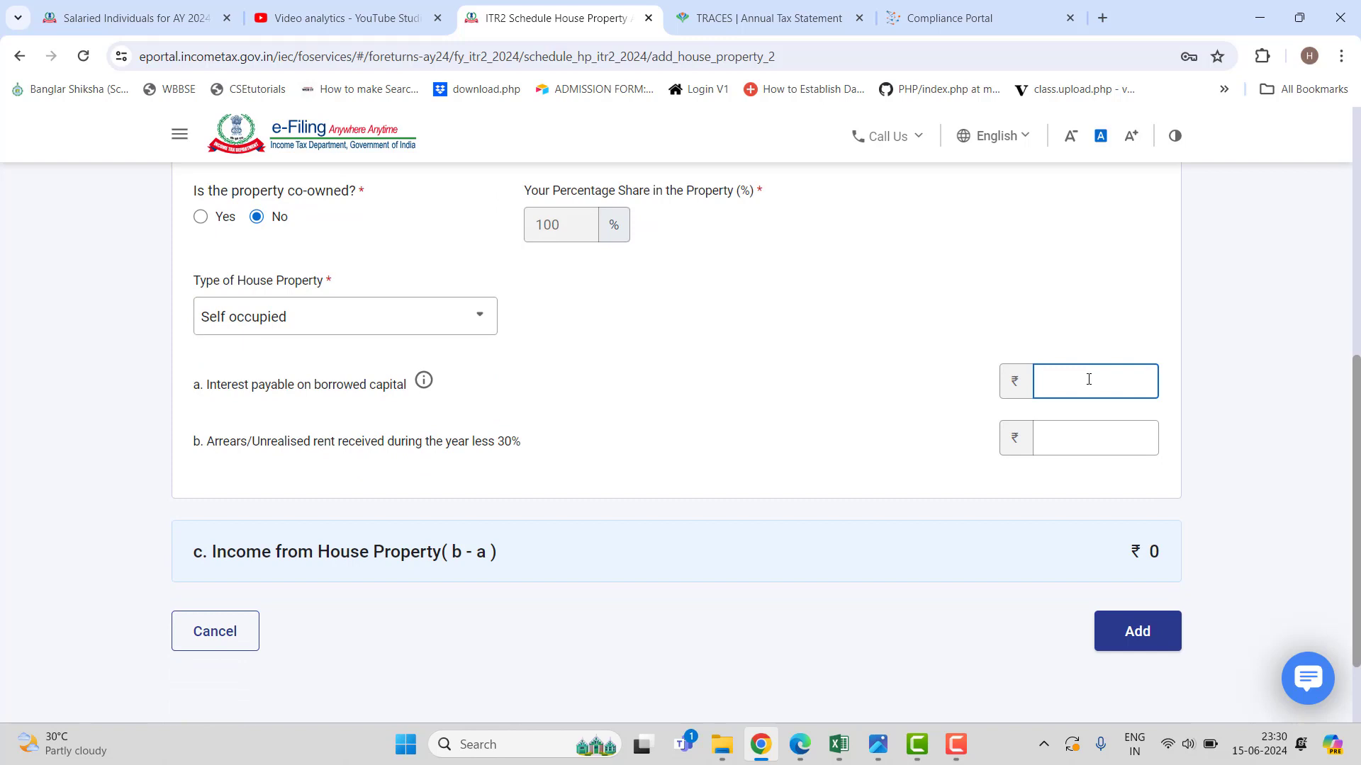
type("130")
type("0000")
left_click(815, 422)
scroll(763, 423, "down", 2)
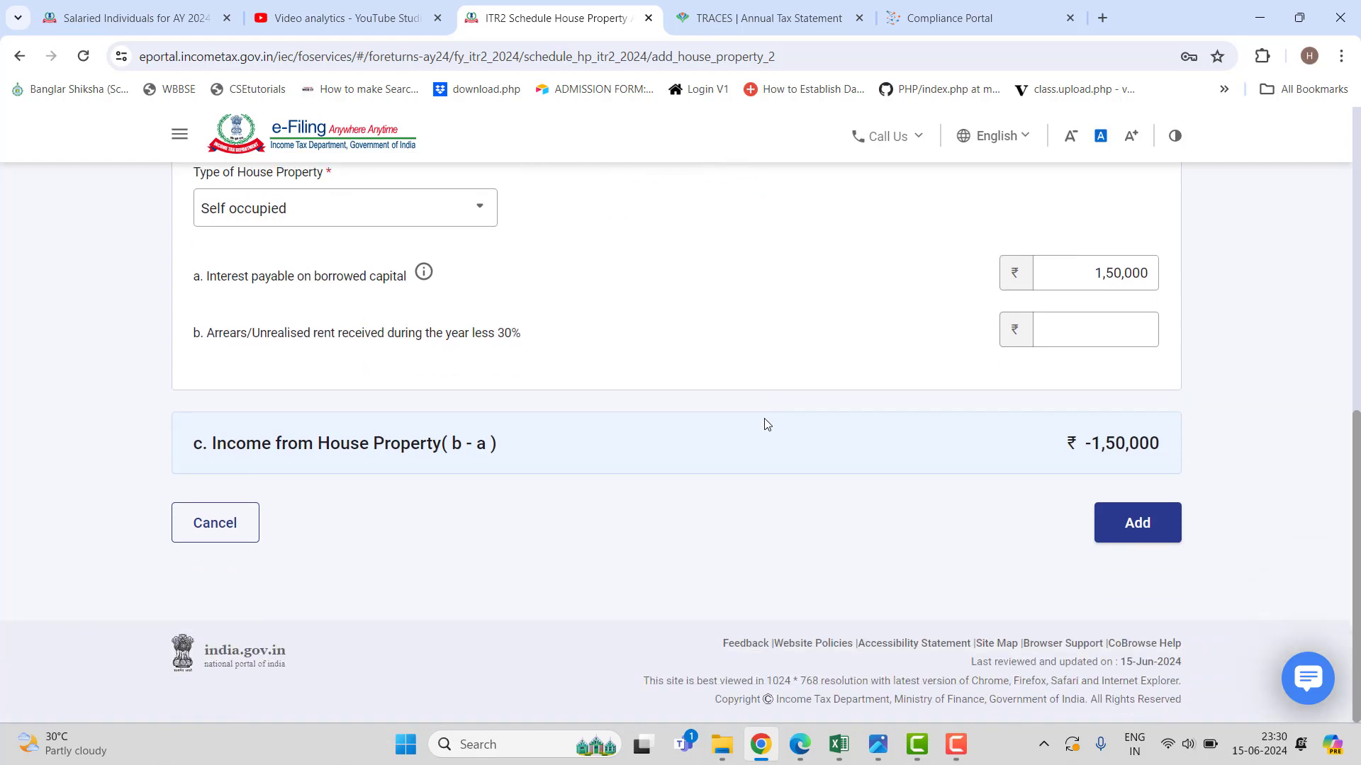
left_click(1129, 522)
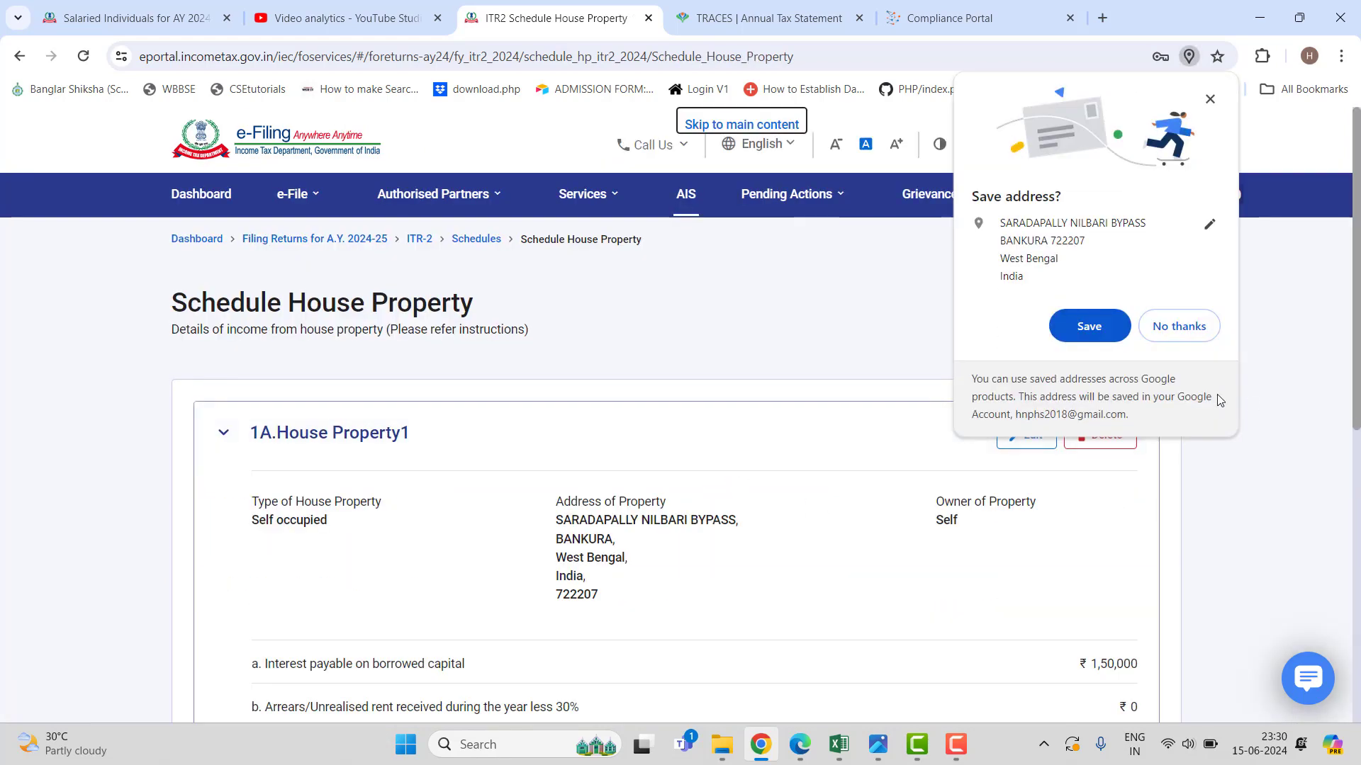
left_click(1187, 327)
scroll(738, 408, "down", 10)
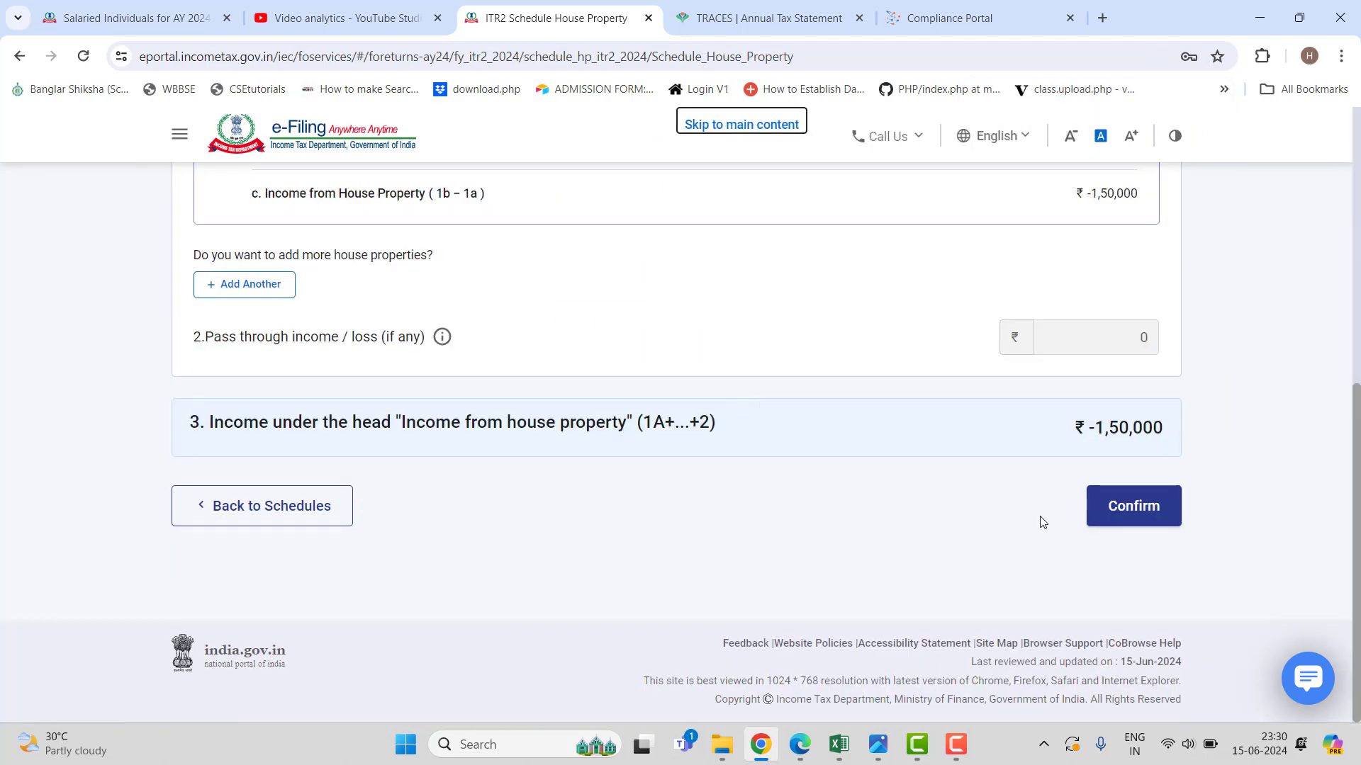
Confirm Schedule House Property, then open Schedule Capital Gains from the Schedules Summary.
left_click(1138, 521)
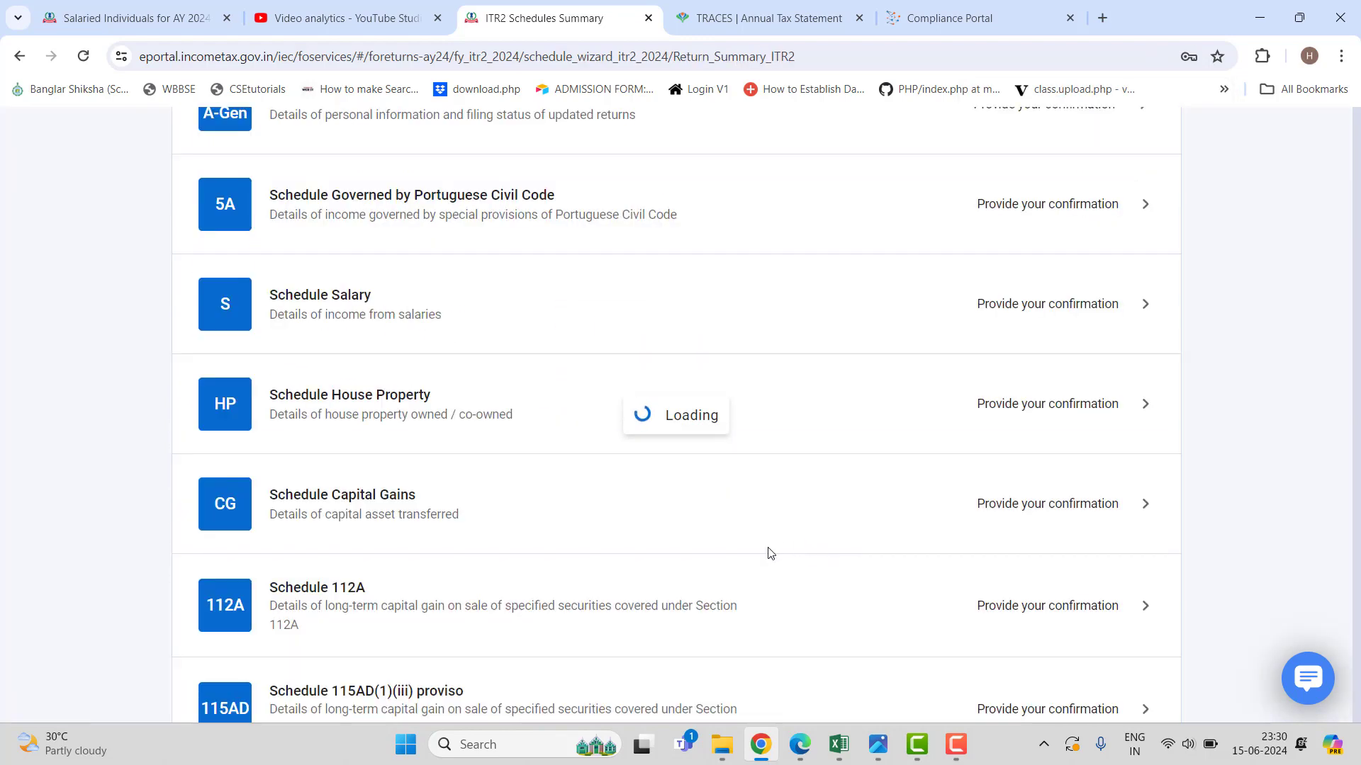
scroll(753, 556, "down", 3)
scroll(754, 557, "down", 3)
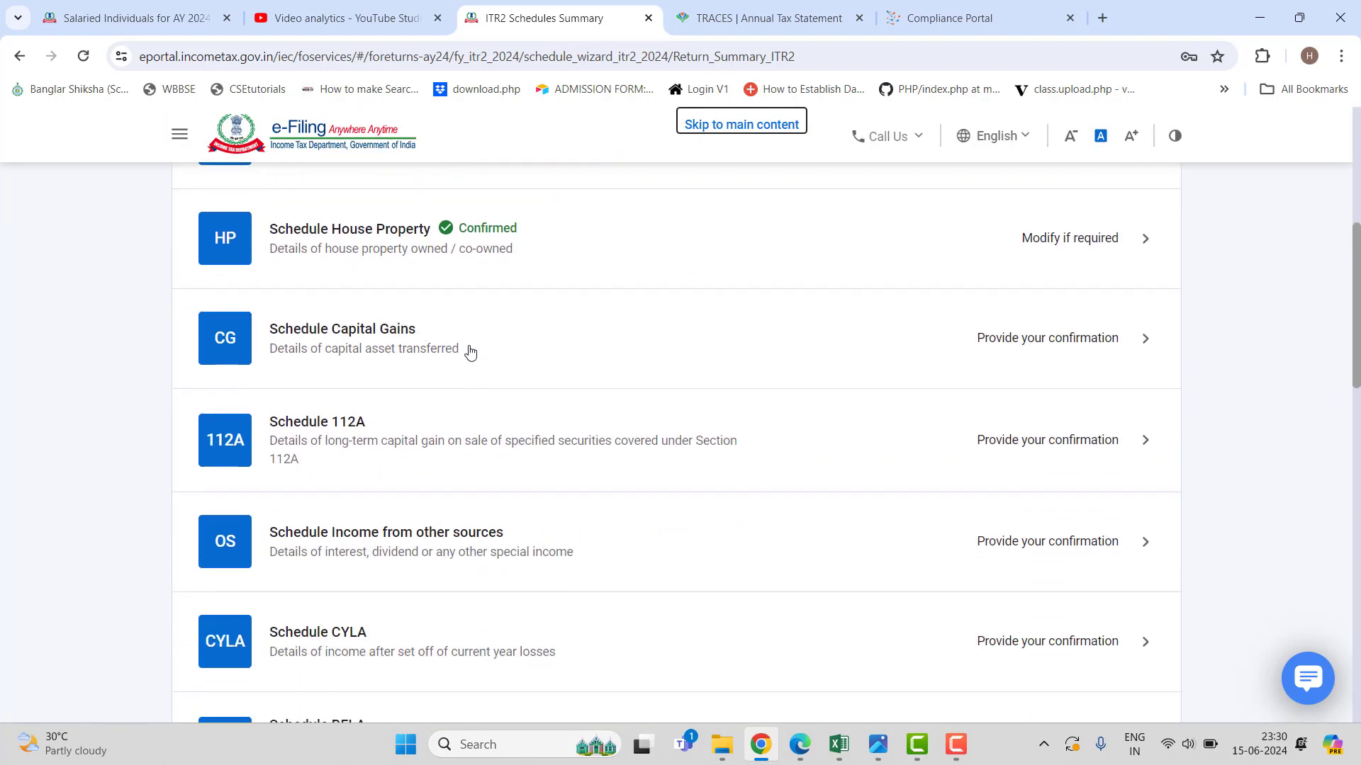
left_click(591, 353)
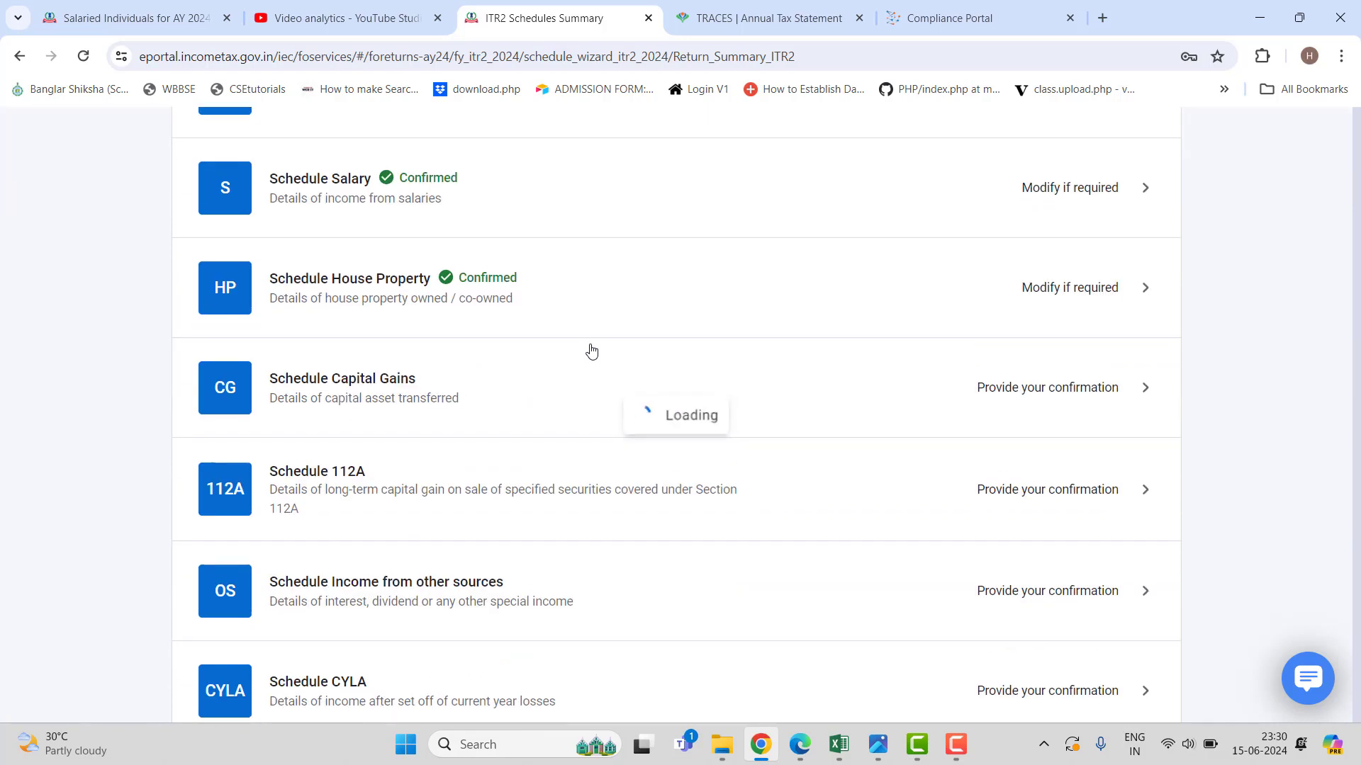
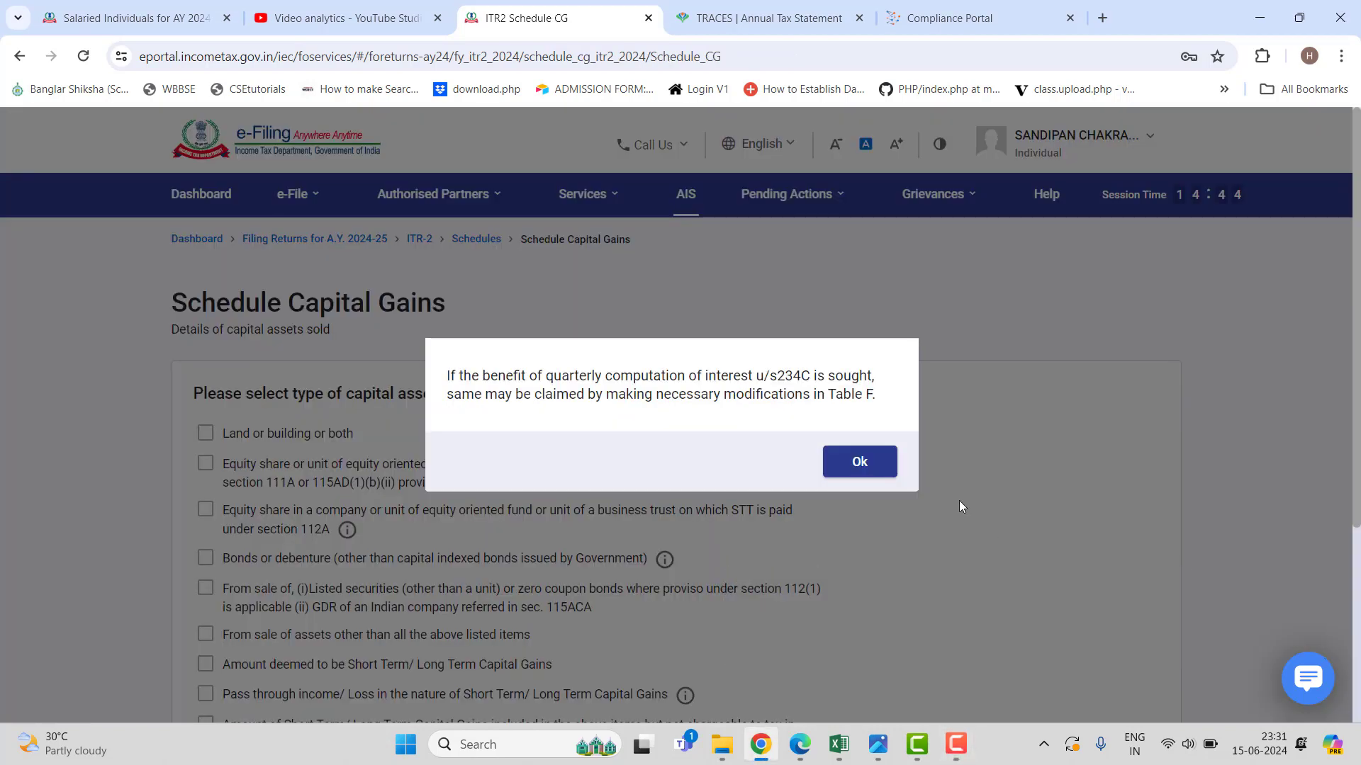
Dismiss the 234C interest notice, tick the section 111A and 112A equity sales, and continue.
left_click(847, 467)
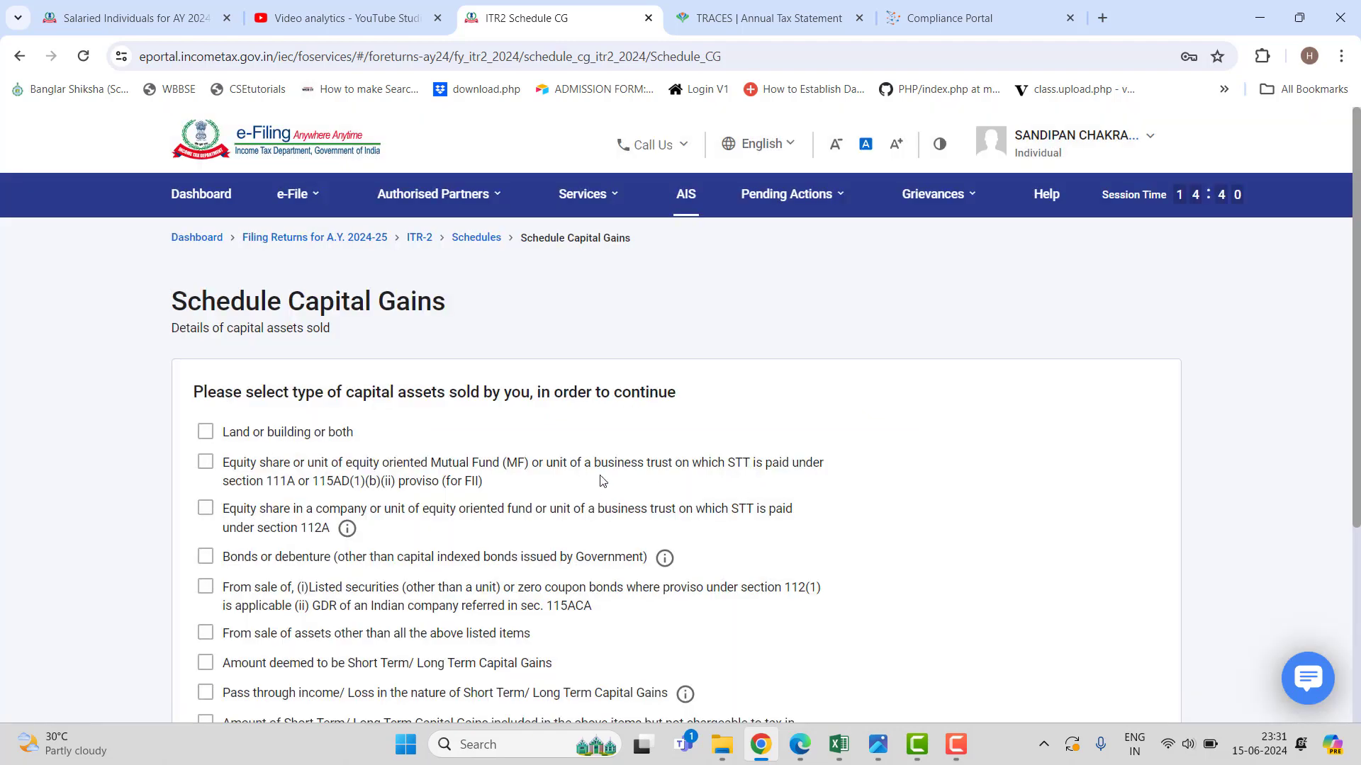
scroll(211, 338, "down", 2)
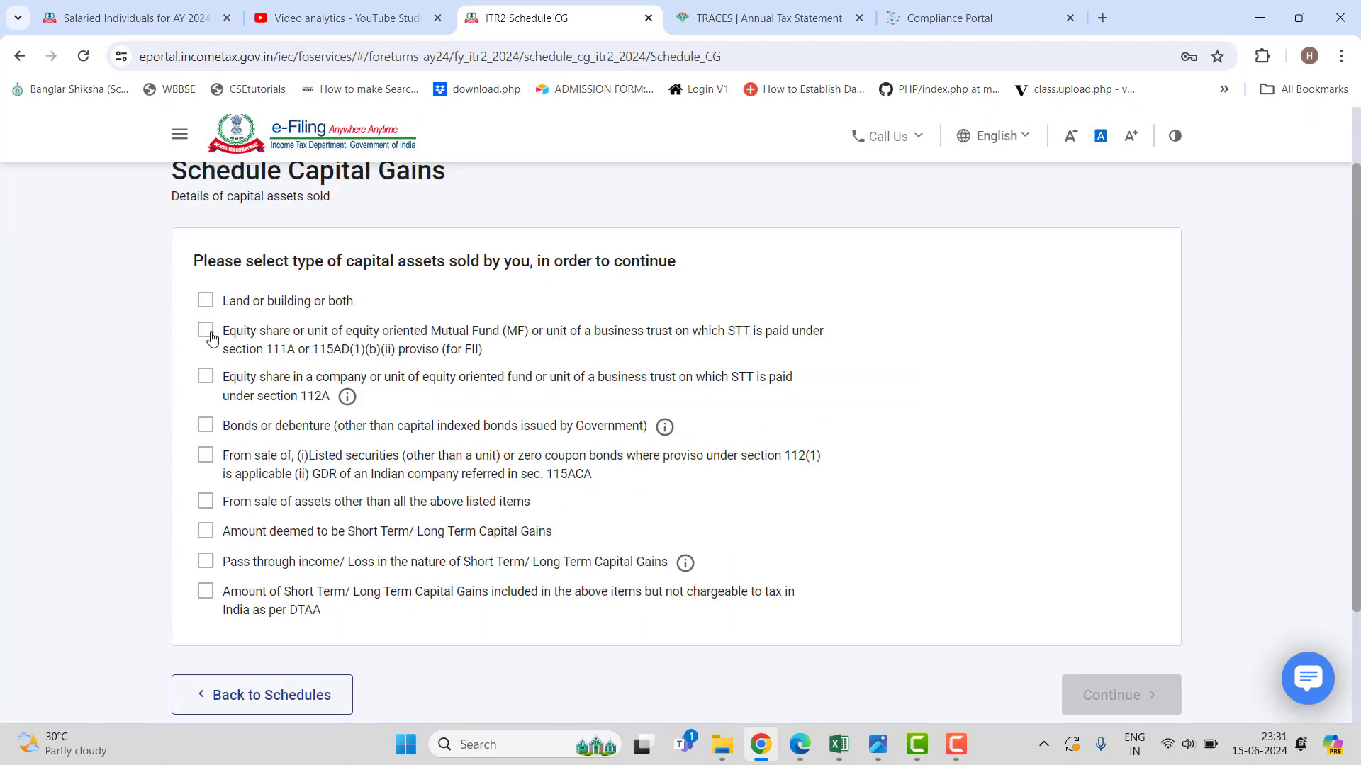
left_click(211, 338)
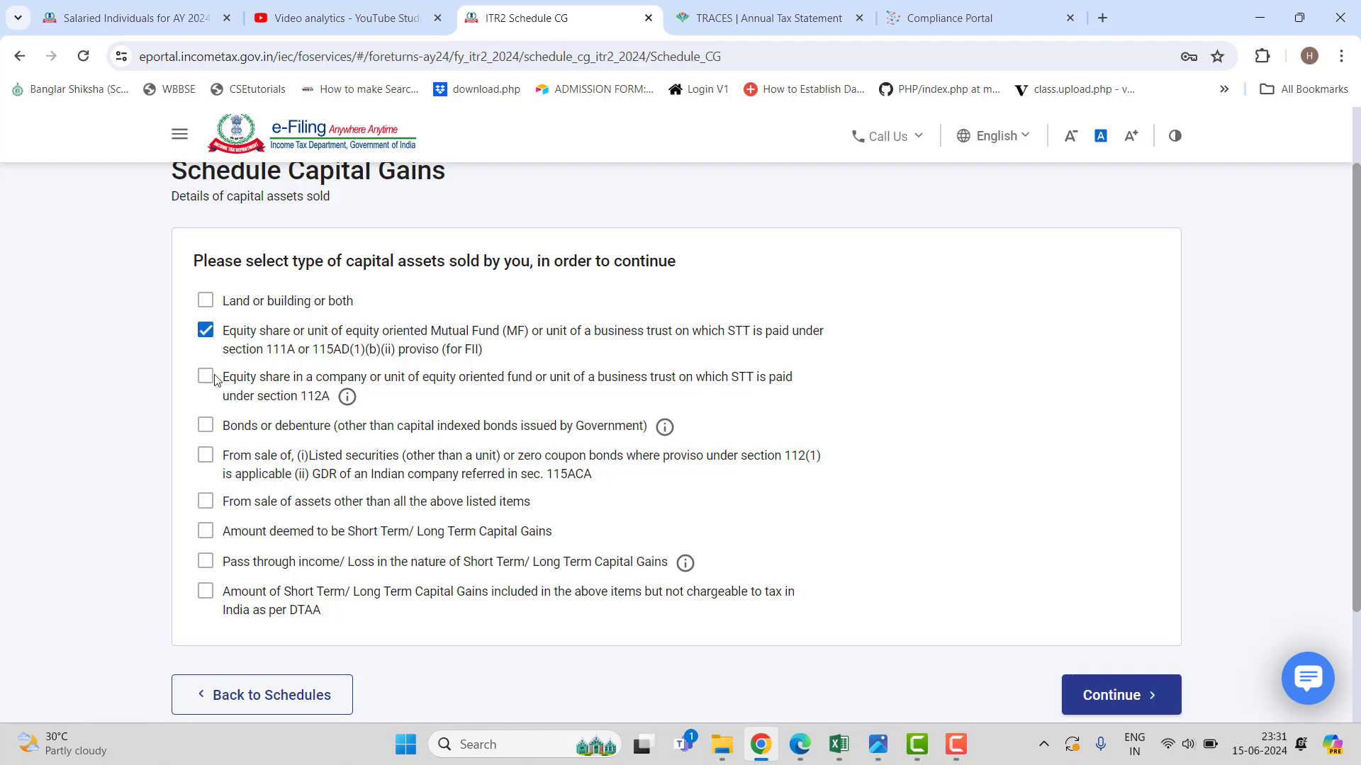
left_click(205, 379)
left_click(1132, 693)
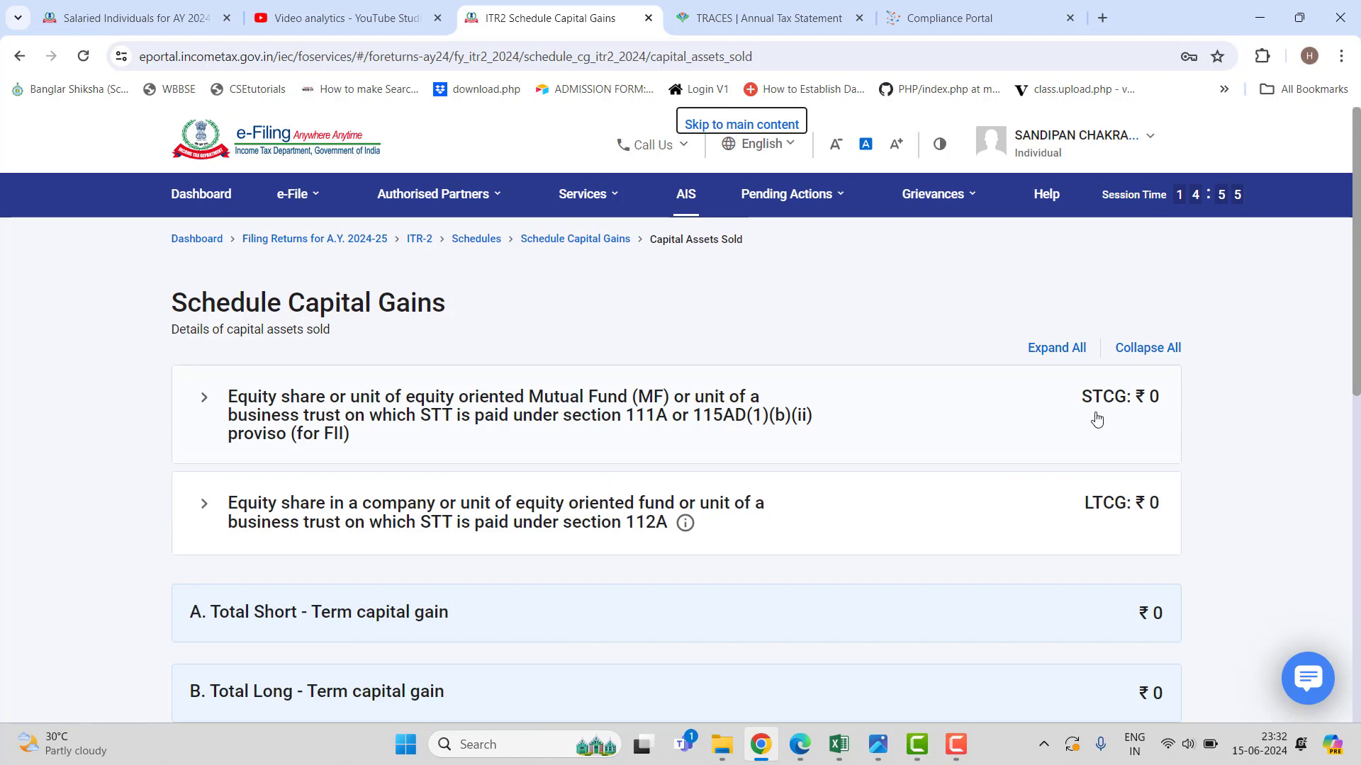
Open a new section 111A sale-details entry with Section 111A selected, then switch to the Excel workbook.
left_click(1015, 421)
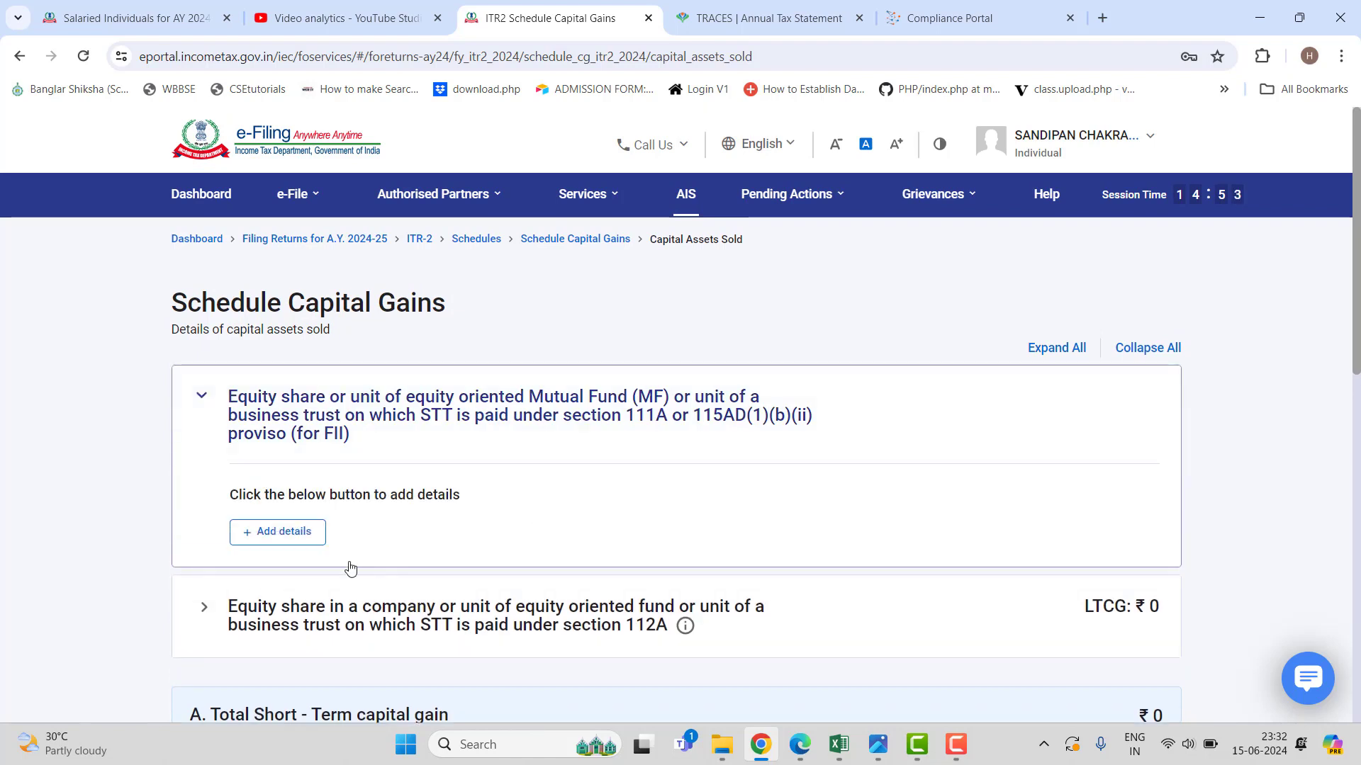
left_click(308, 539)
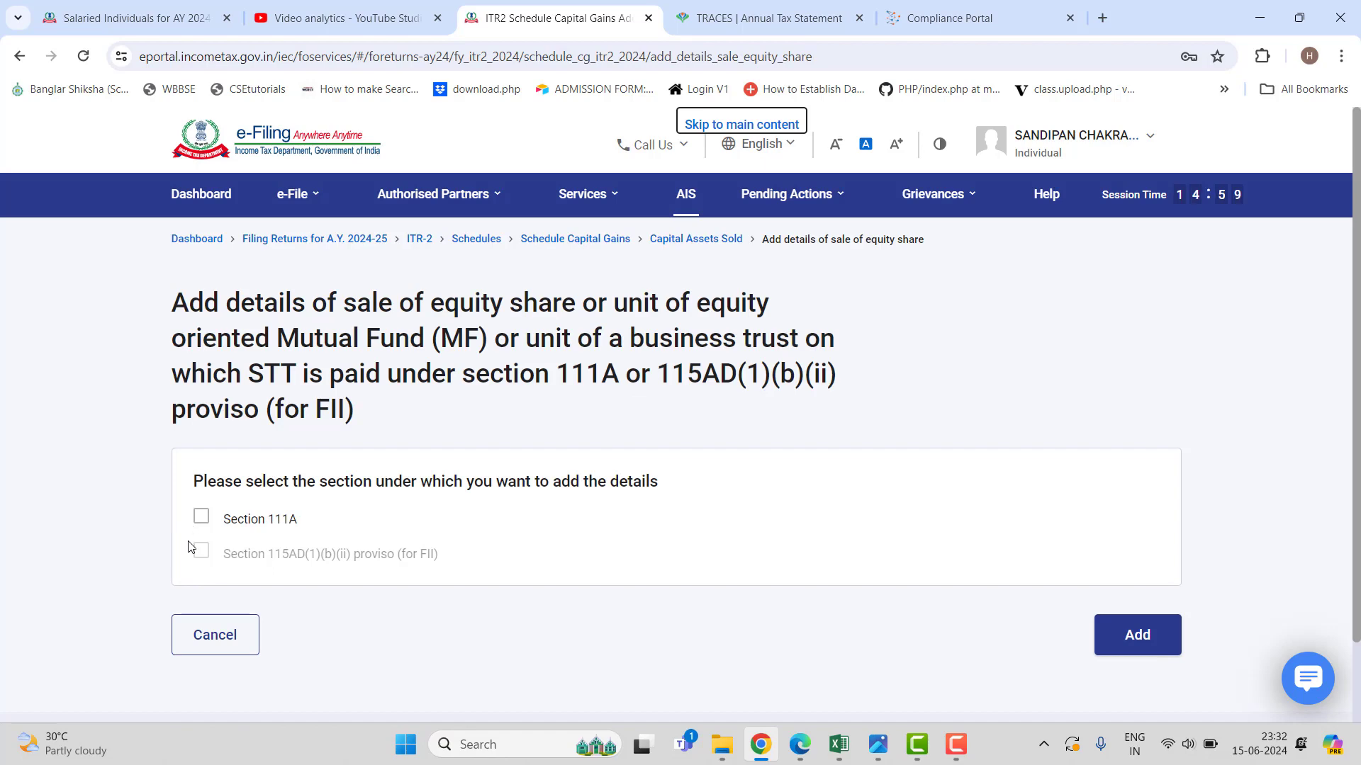
left_click(201, 519)
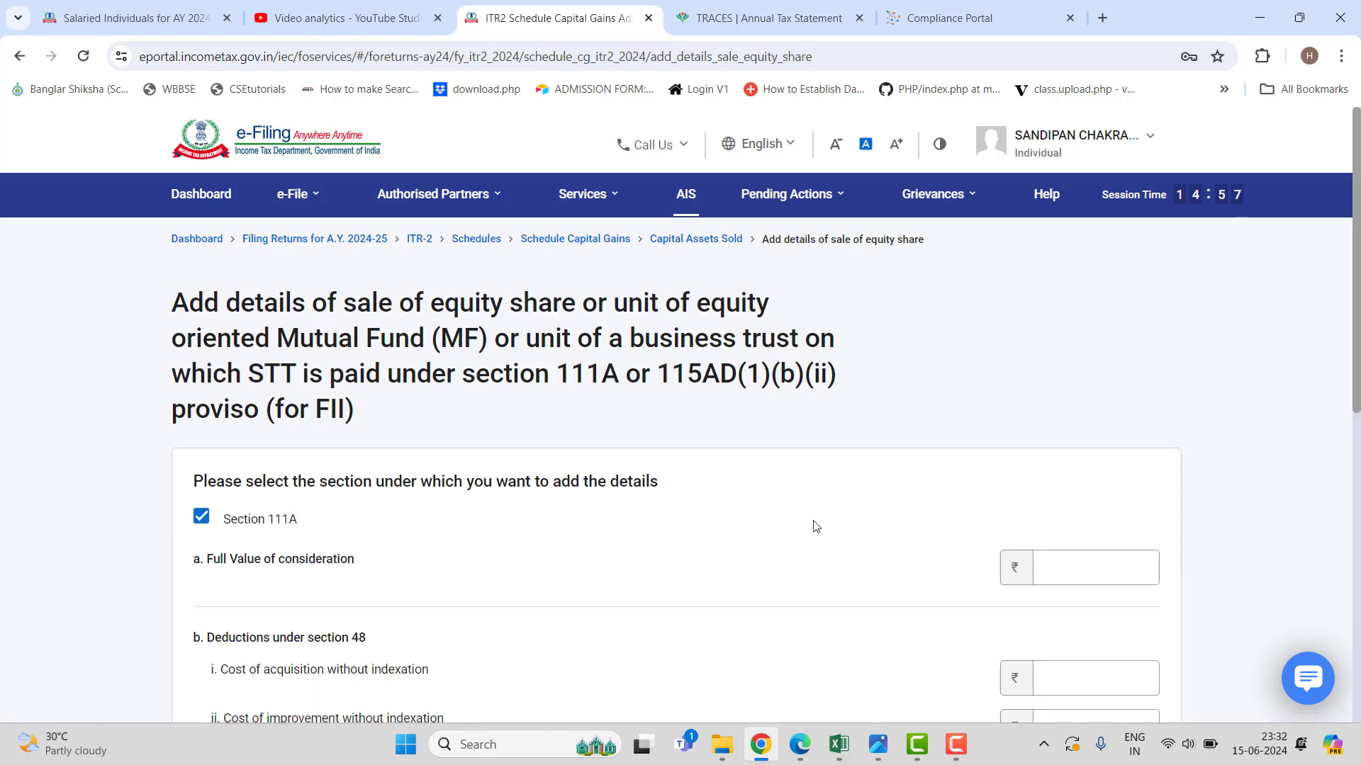
scroll(821, 535, "down", 3)
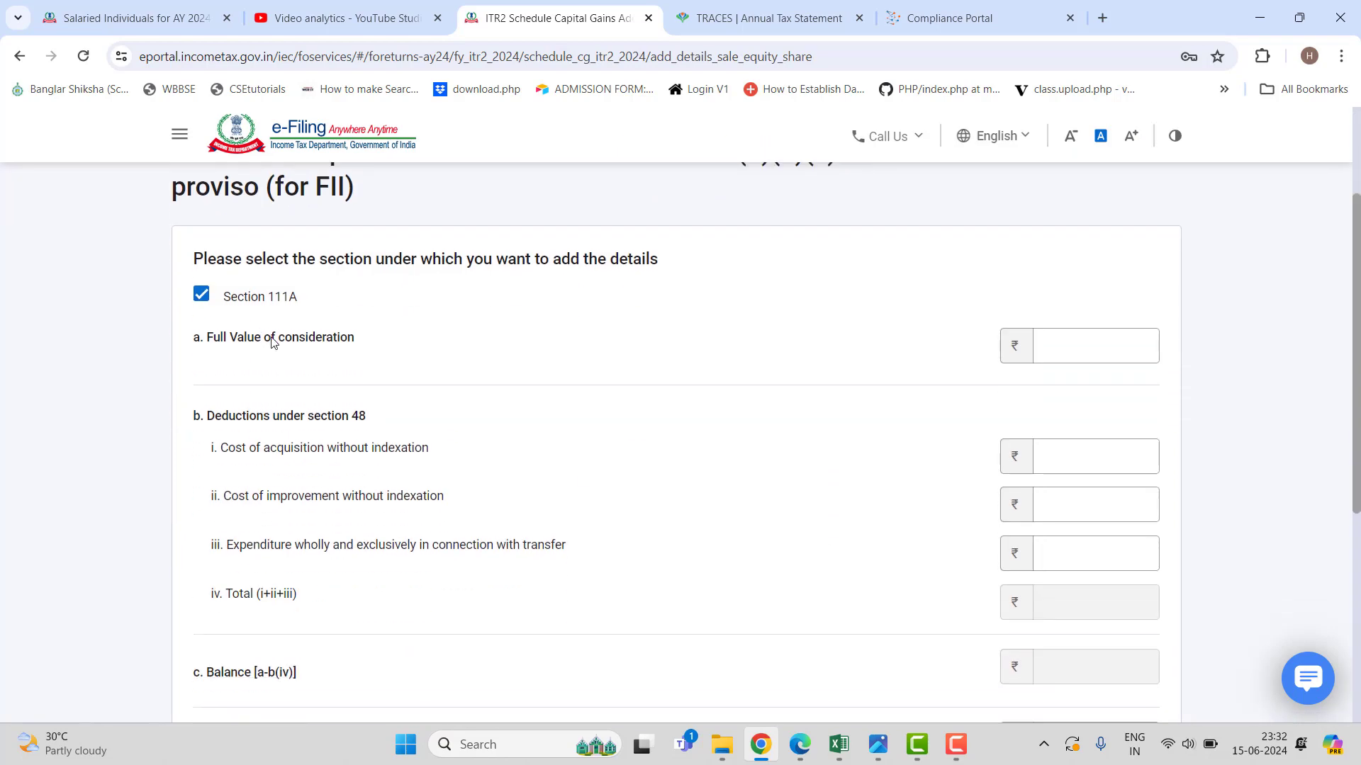
left_click(840, 746)
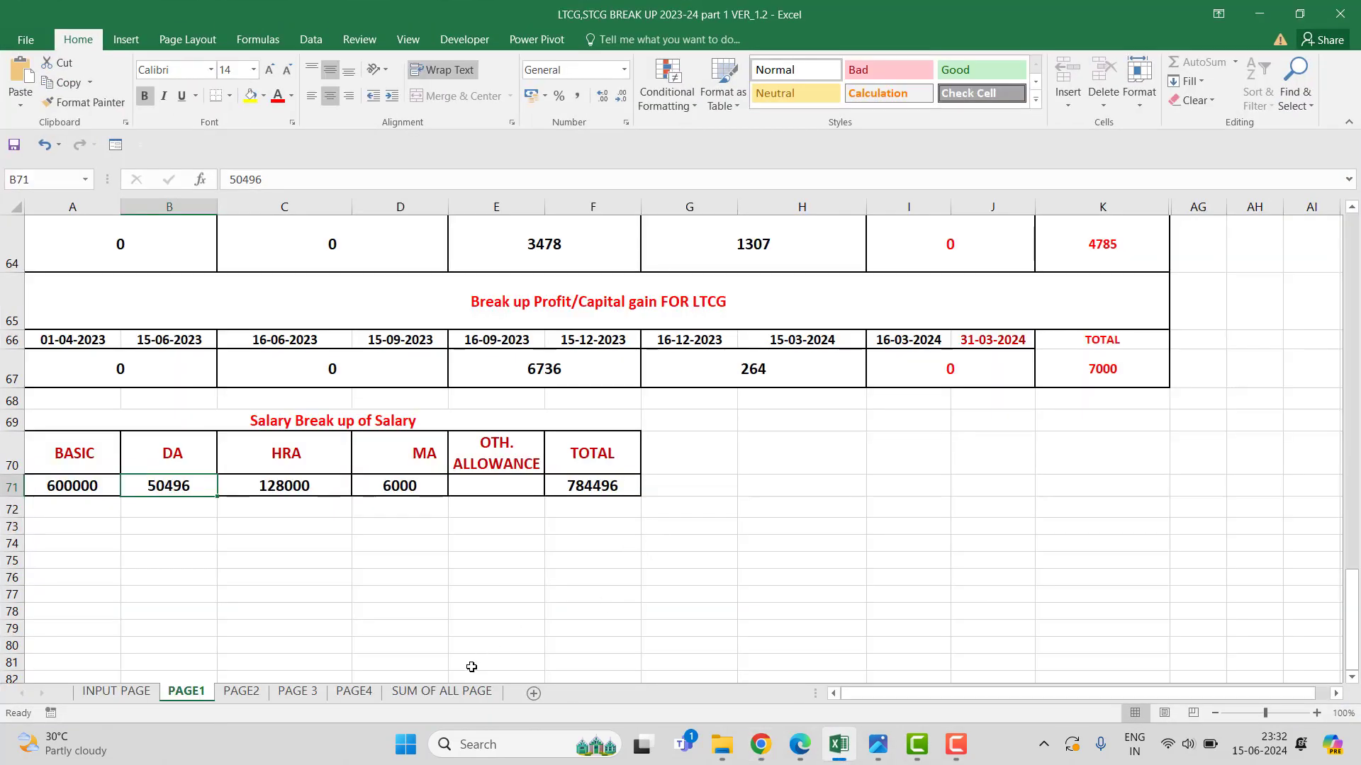
Show the SUM OF ALL PAGE sheet totalling STCG 93185 and LTCG 53600.
left_click(441, 691)
scroll(443, 653, "up", 4)
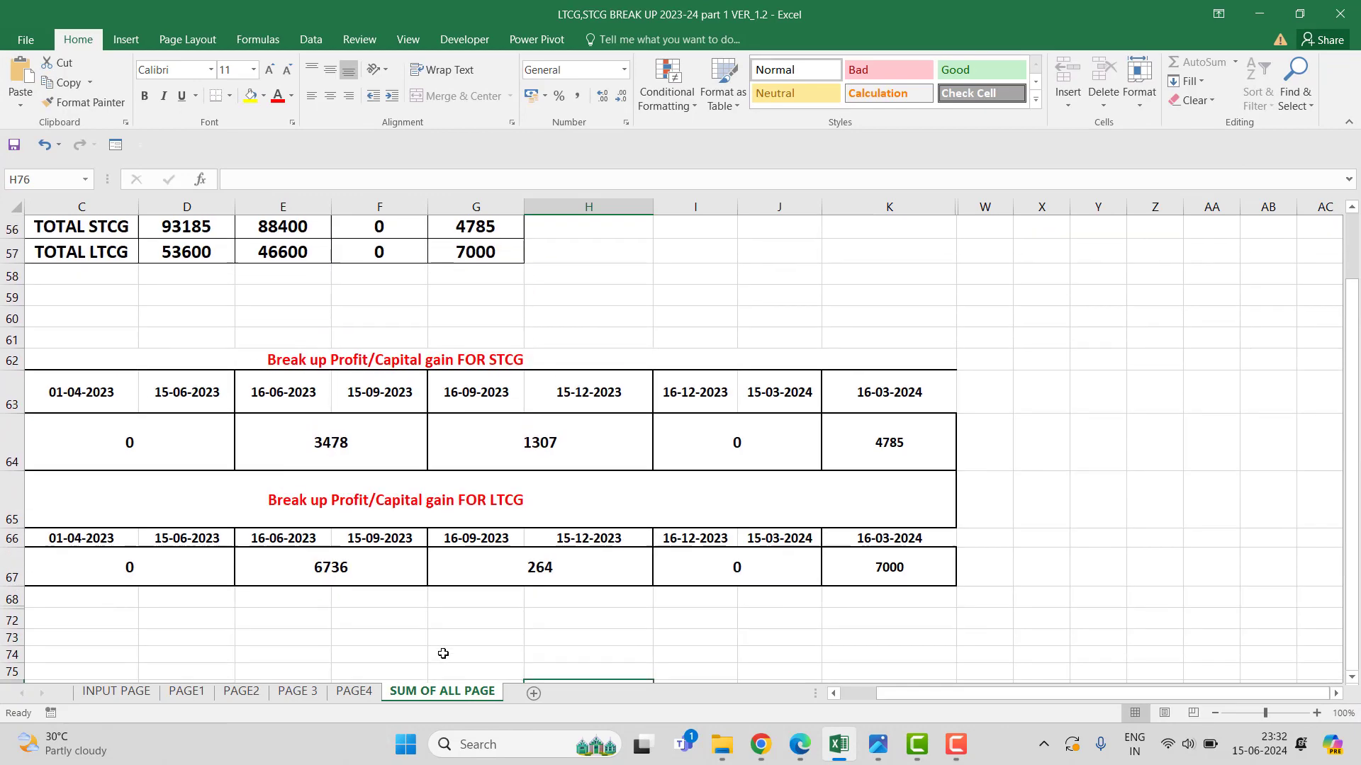
scroll(442, 653, "up", 2)
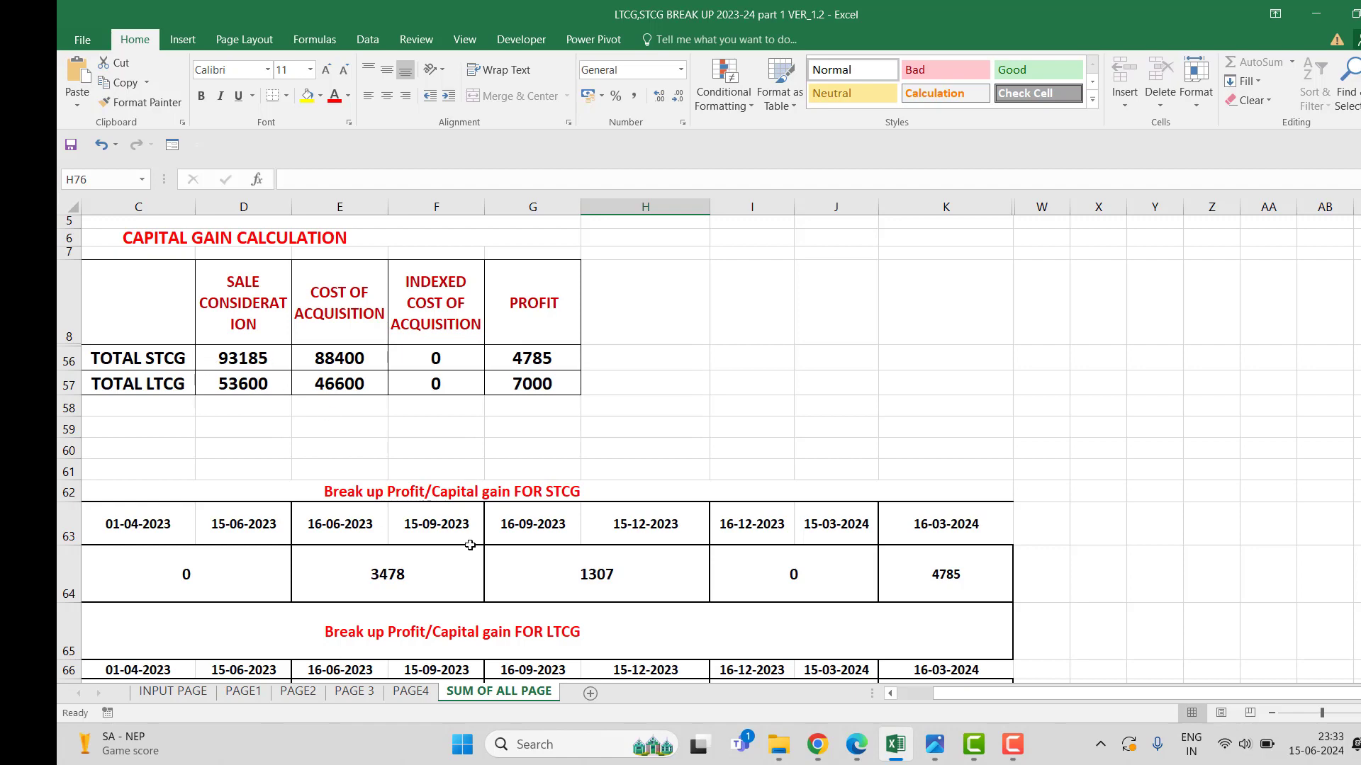
Enter 93185 as full value of consideration and 88400 as cost of acquisition for the 111A sale.
left_click(817, 744)
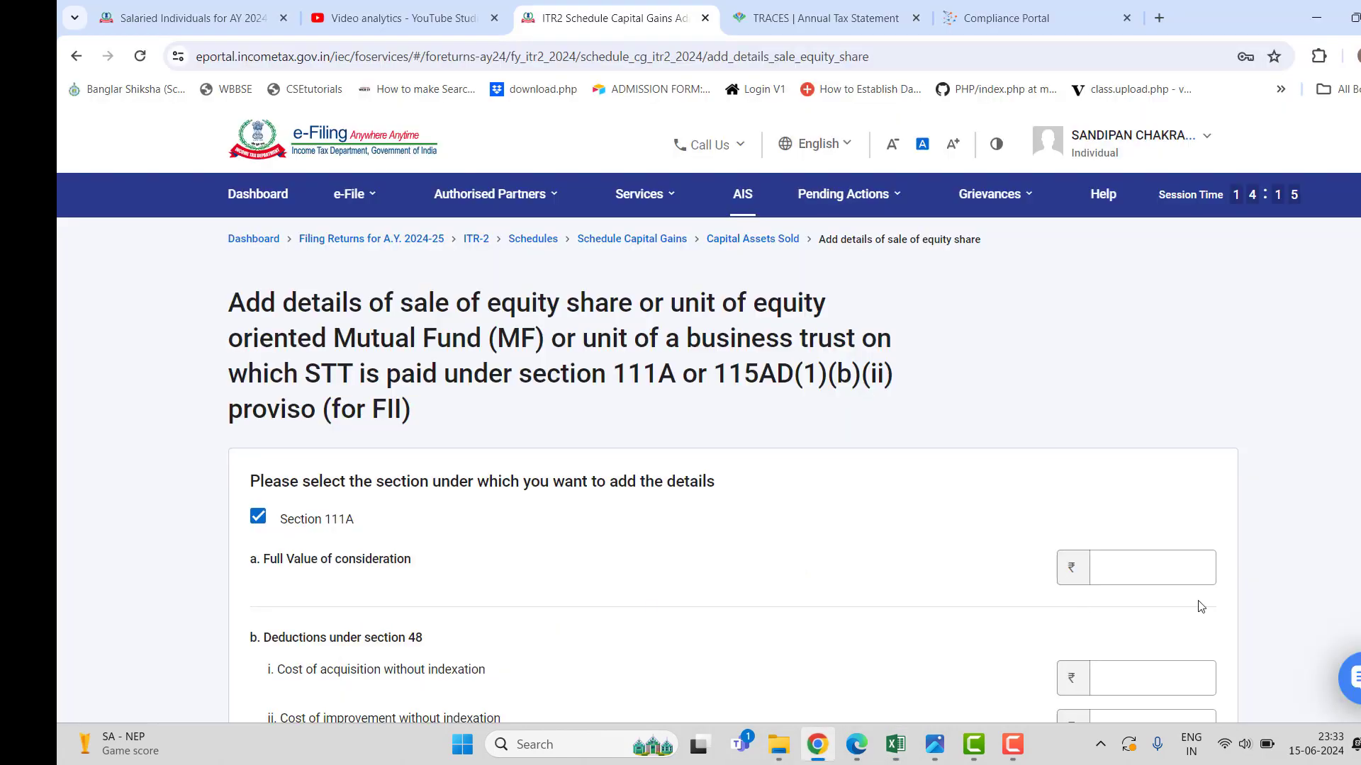
left_click(1180, 577)
type("9")
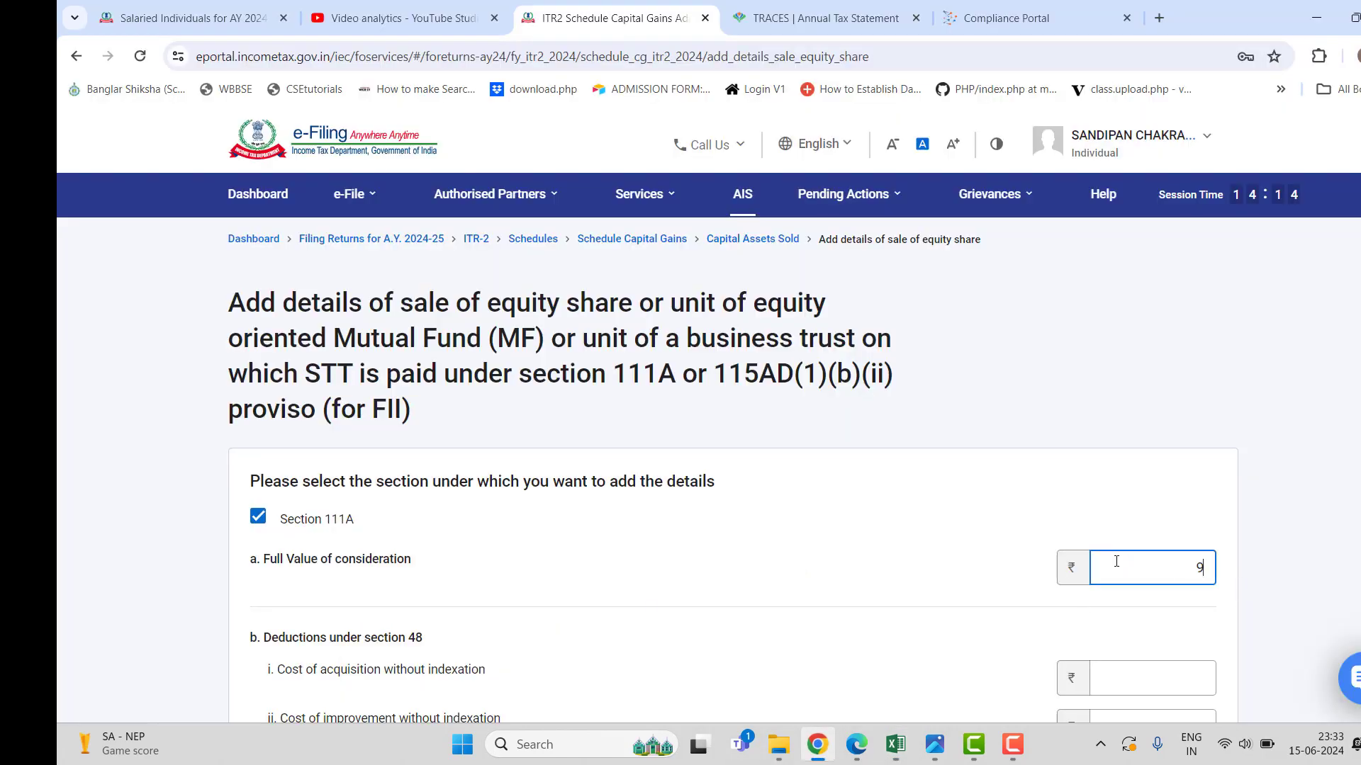
type("3185")
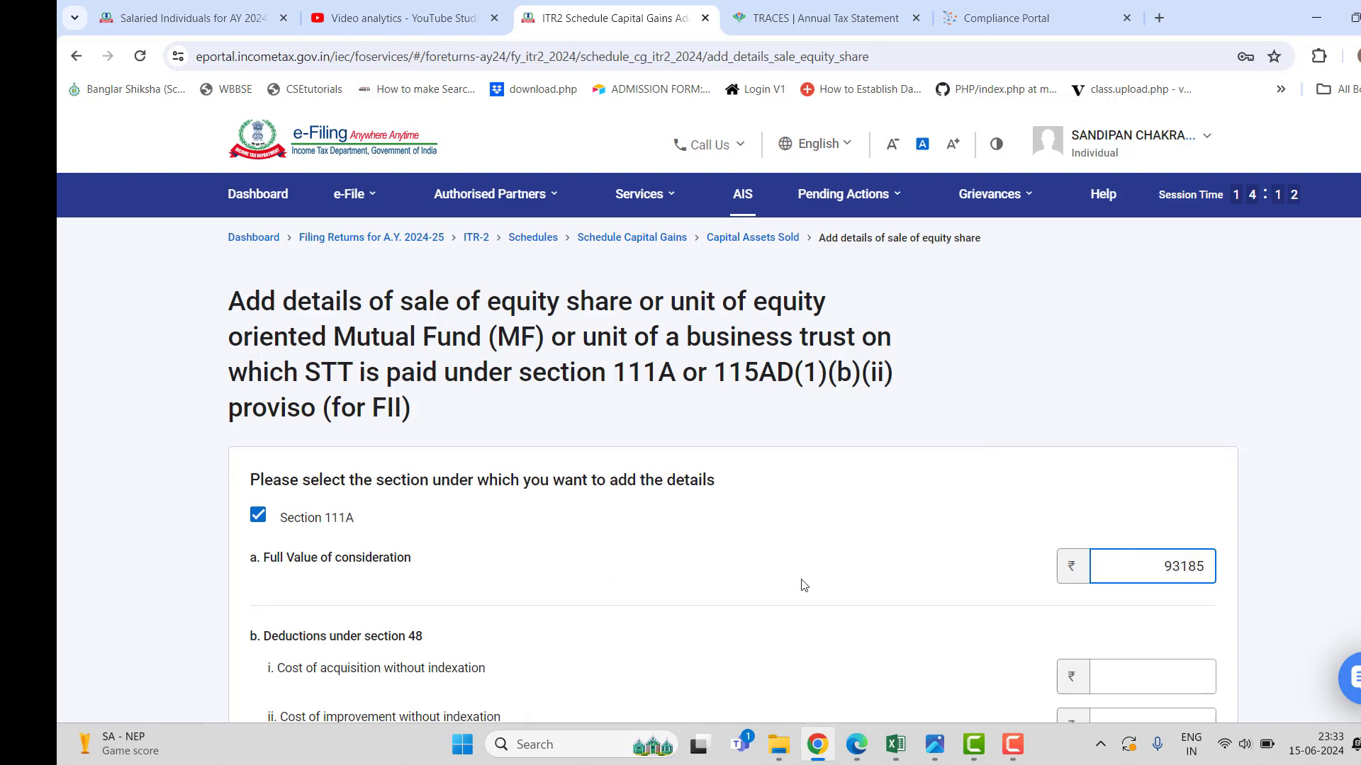
scroll(803, 585, "down", 3)
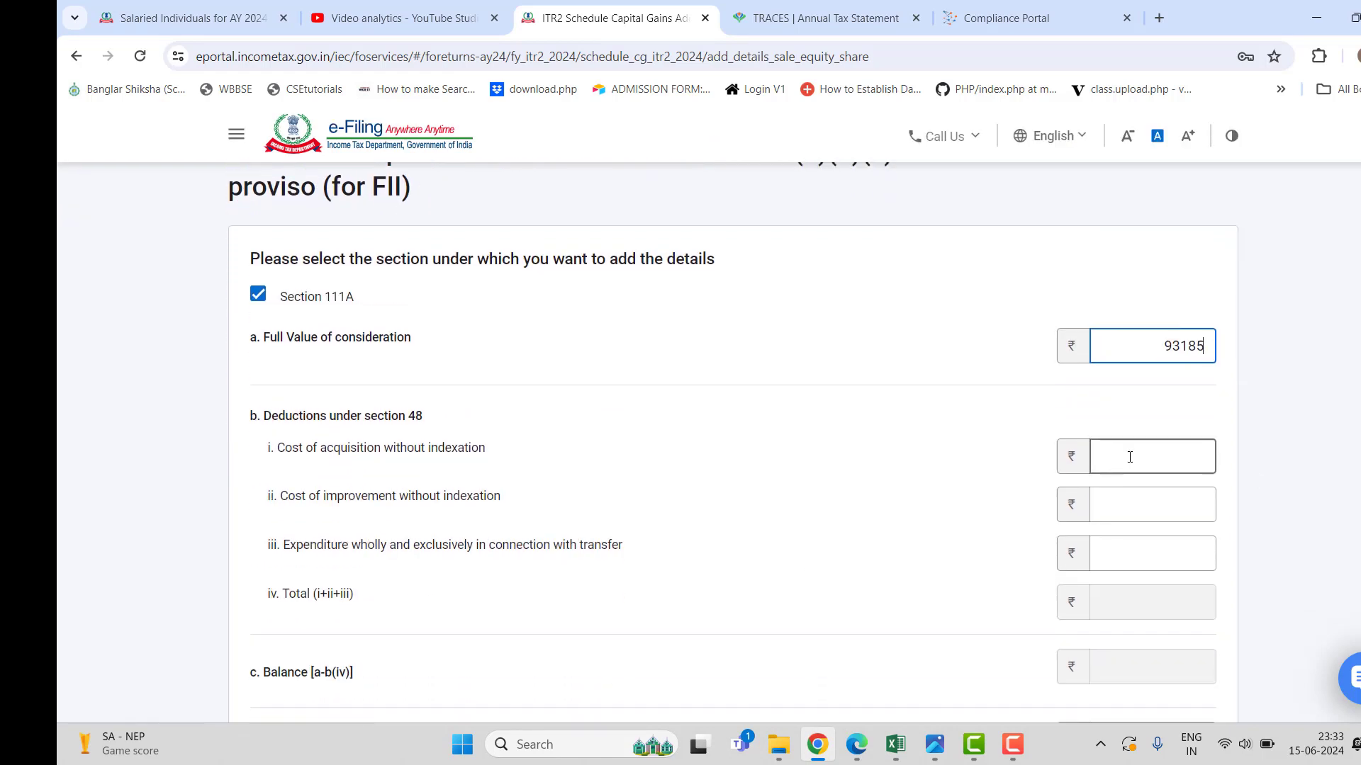
left_click(1129, 457)
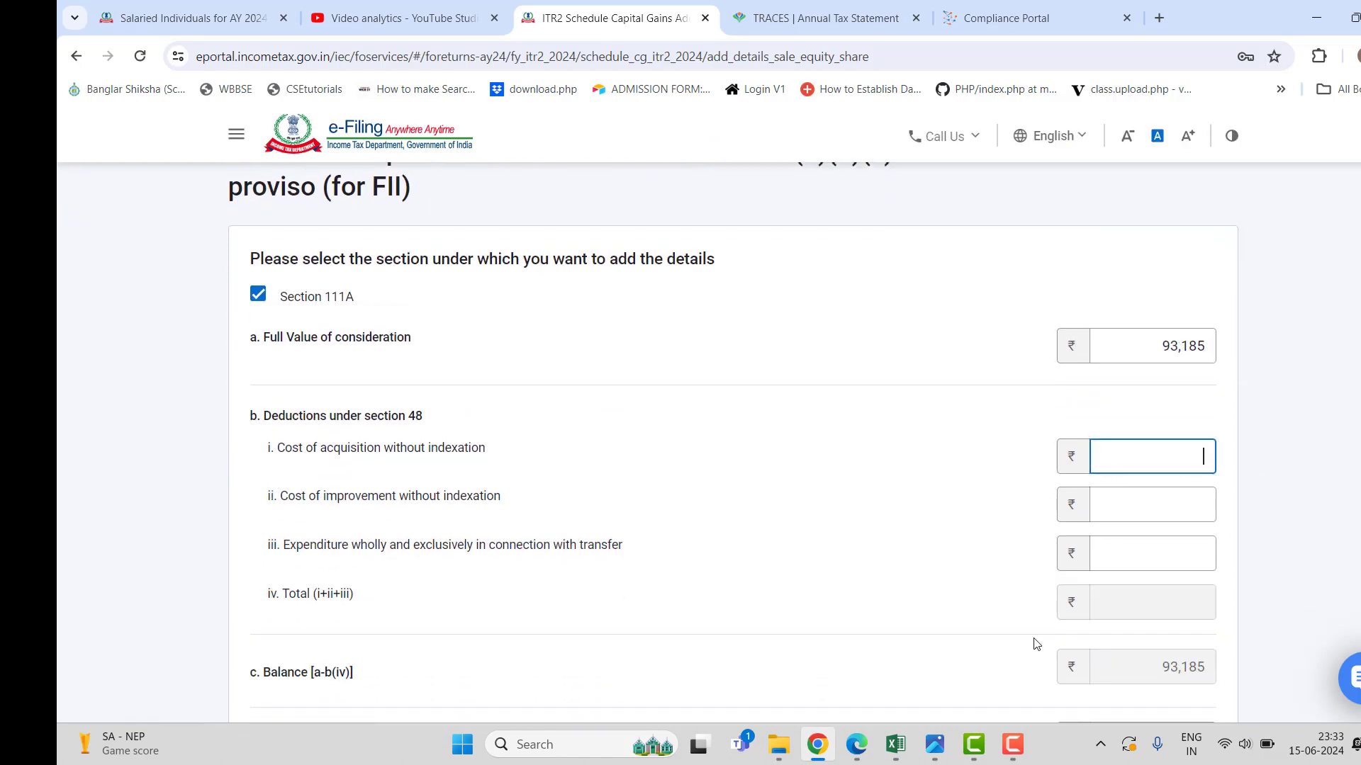
left_click(904, 748)
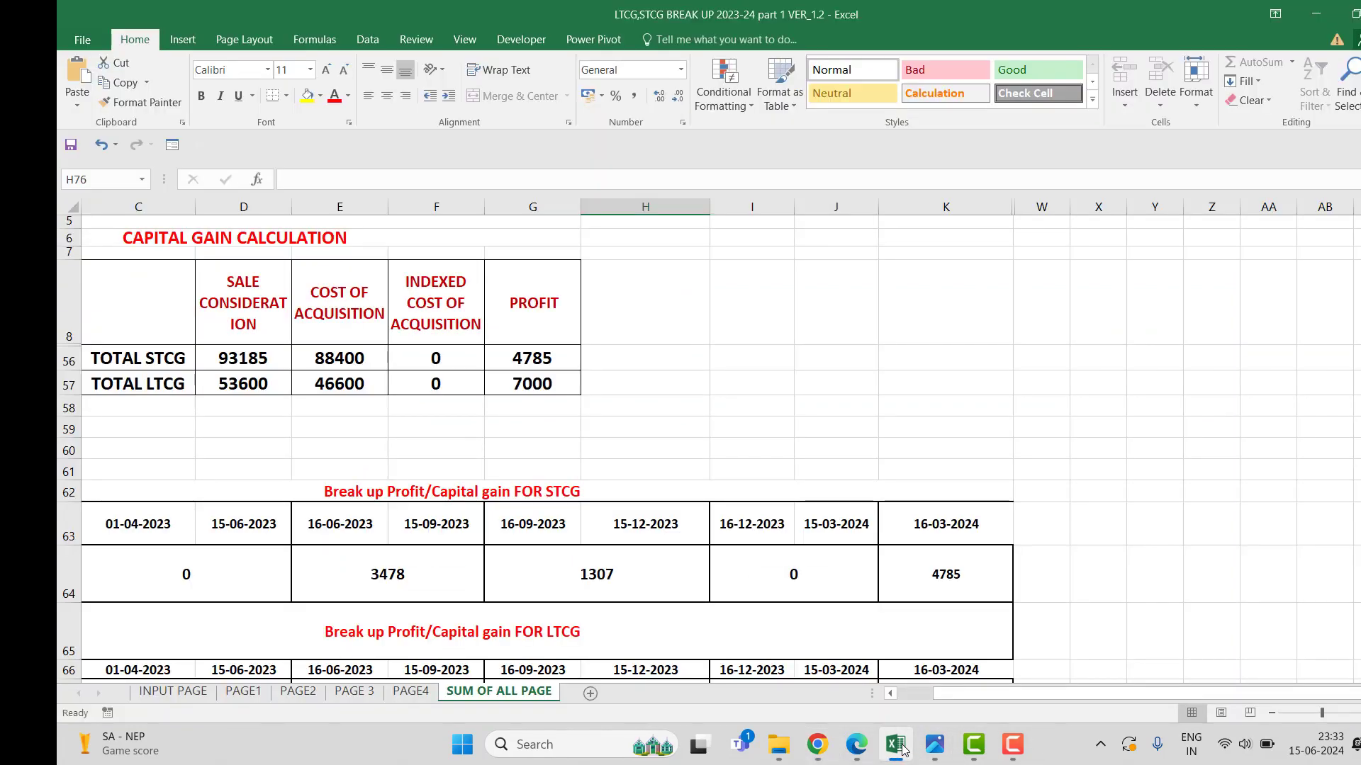
left_click(896, 745)
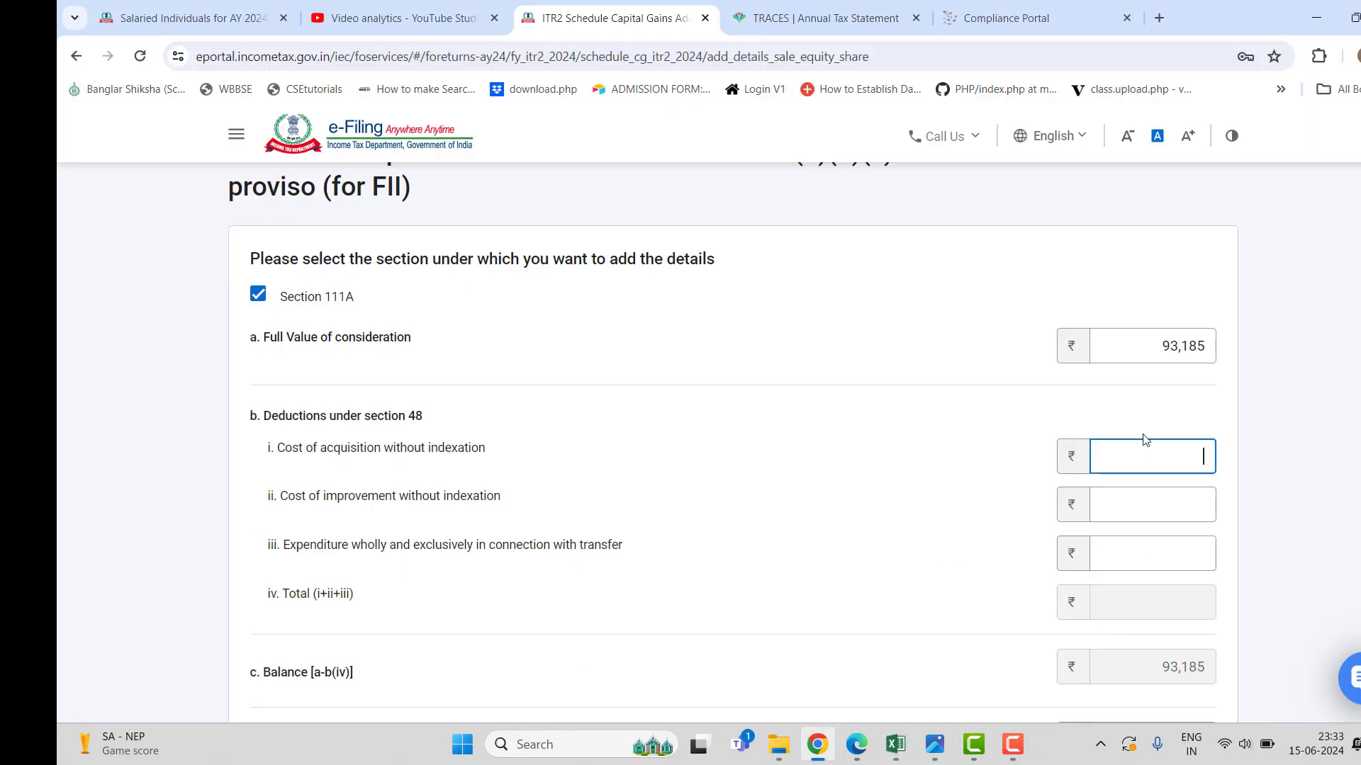
type("88400")
left_click(800, 539)
Recheck the workbook totals and add the section 111A entry, giving short-term gain ₹4,785.
scroll(835, 556, "down", 1)
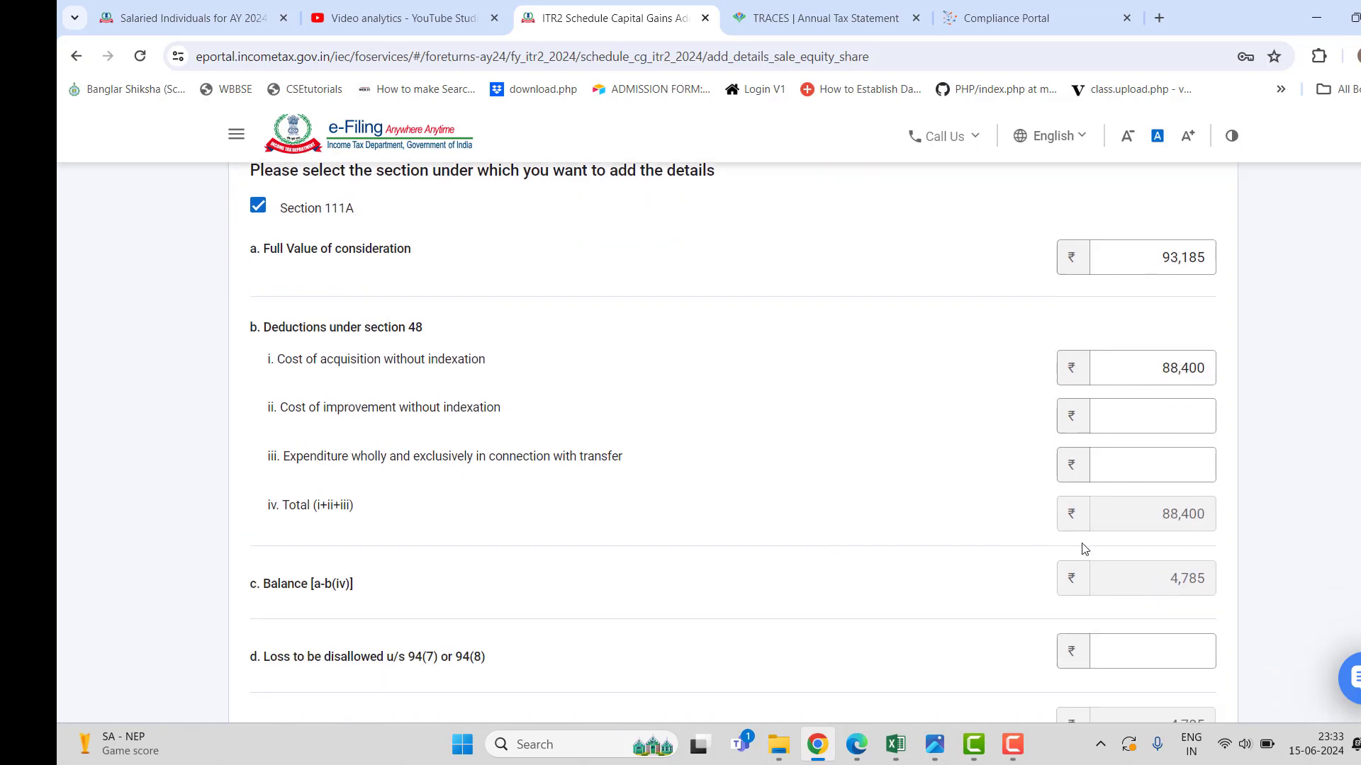
scroll(946, 550, "down", 1)
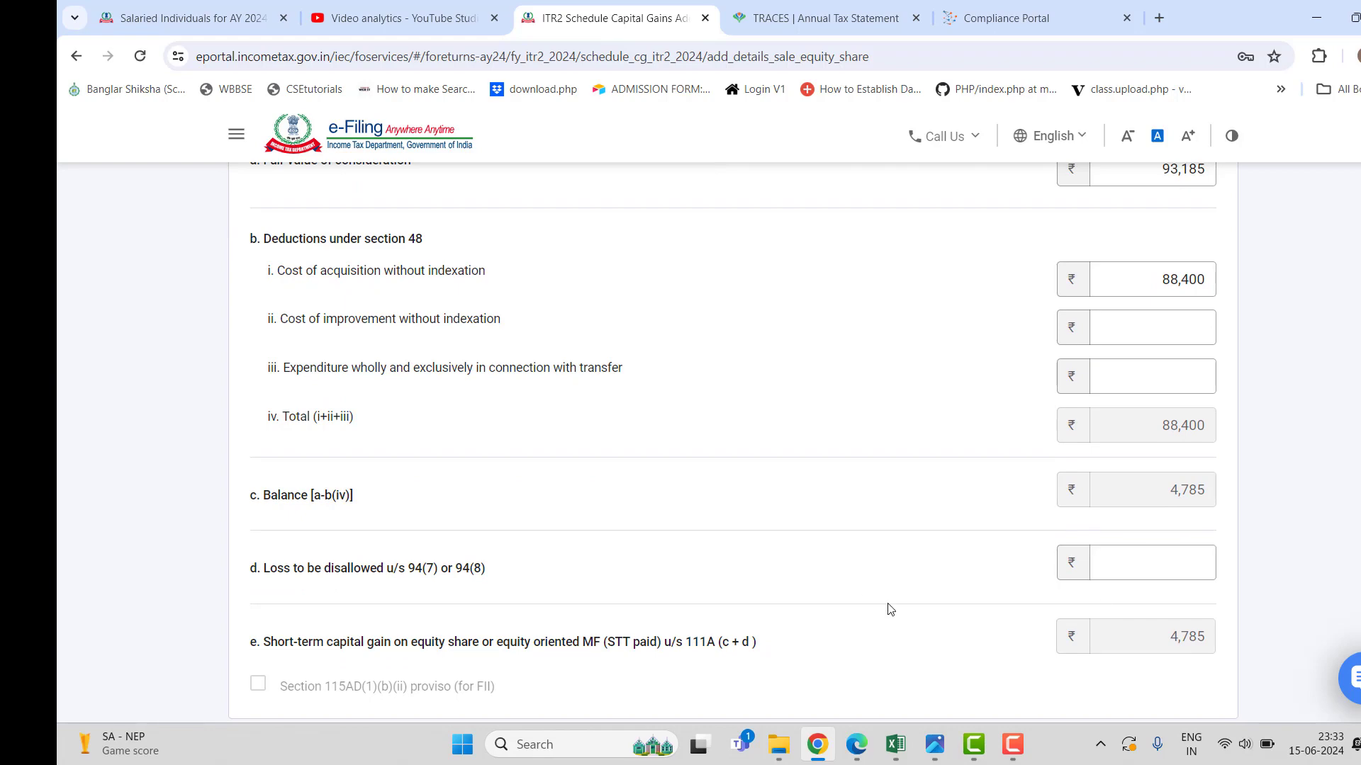
left_click(897, 745)
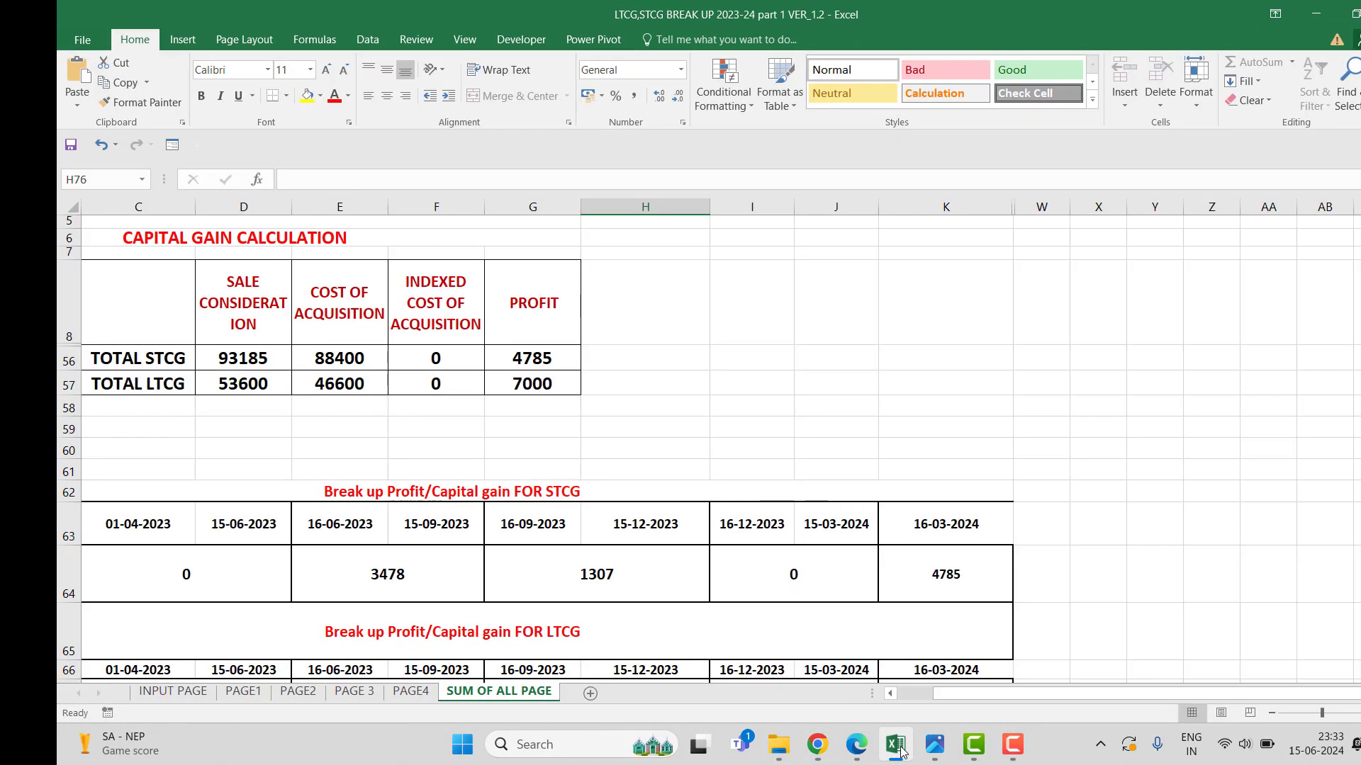
left_click(897, 745)
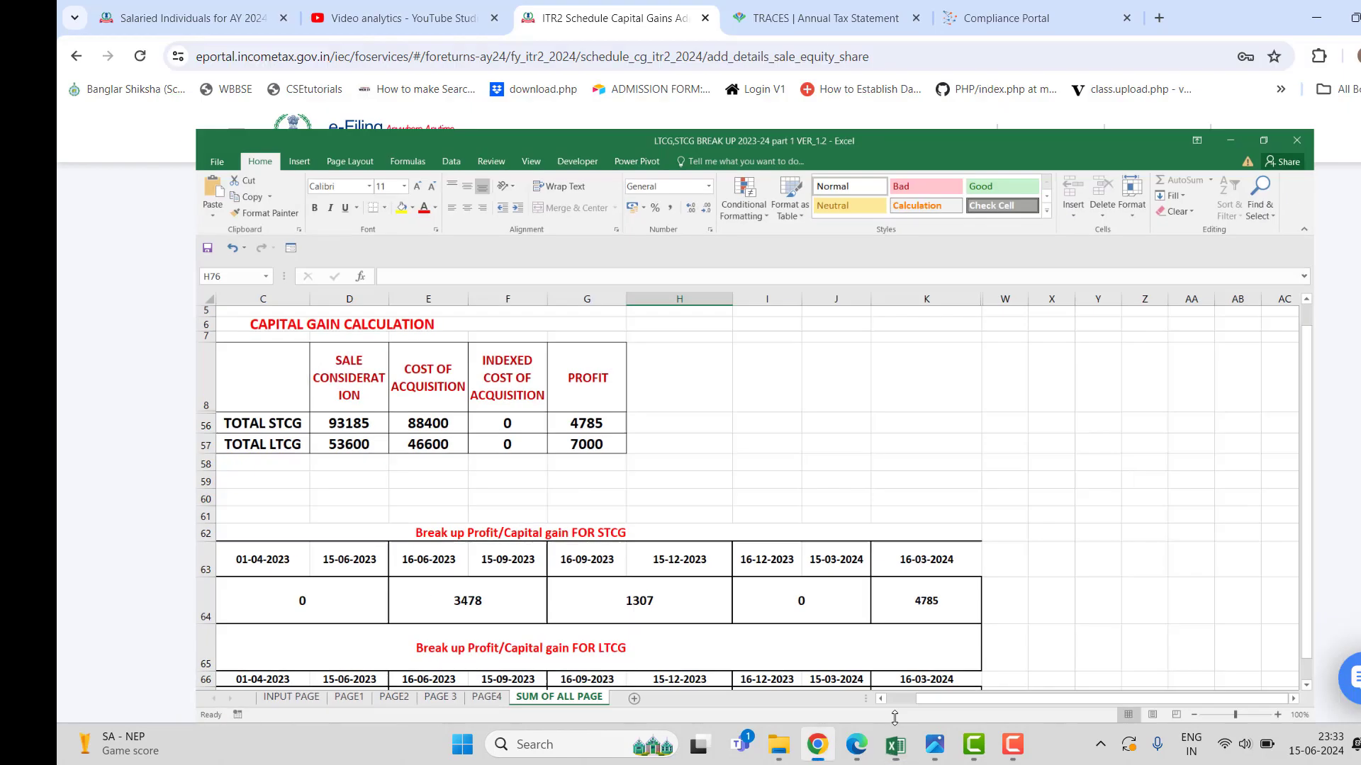
scroll(857, 535, "down", 3)
left_click(1209, 543)
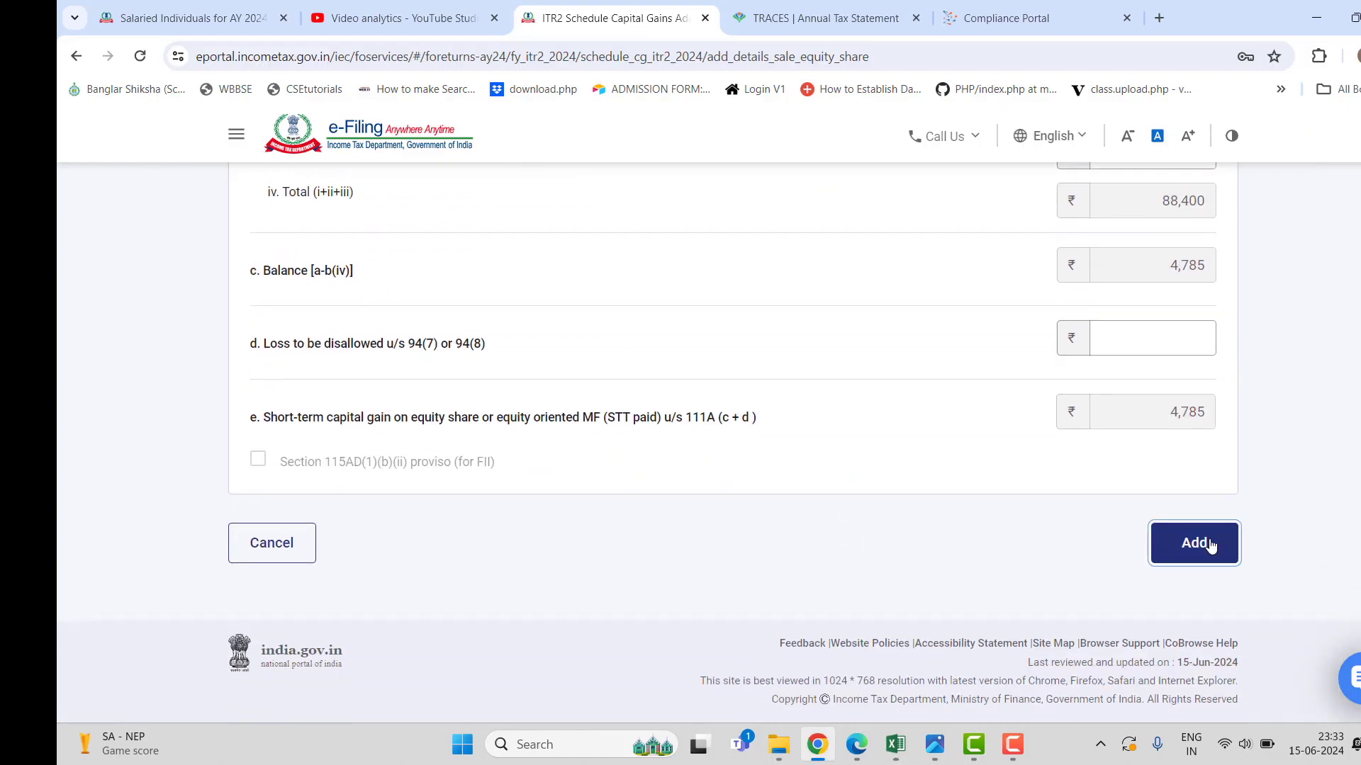
left_click(860, 515)
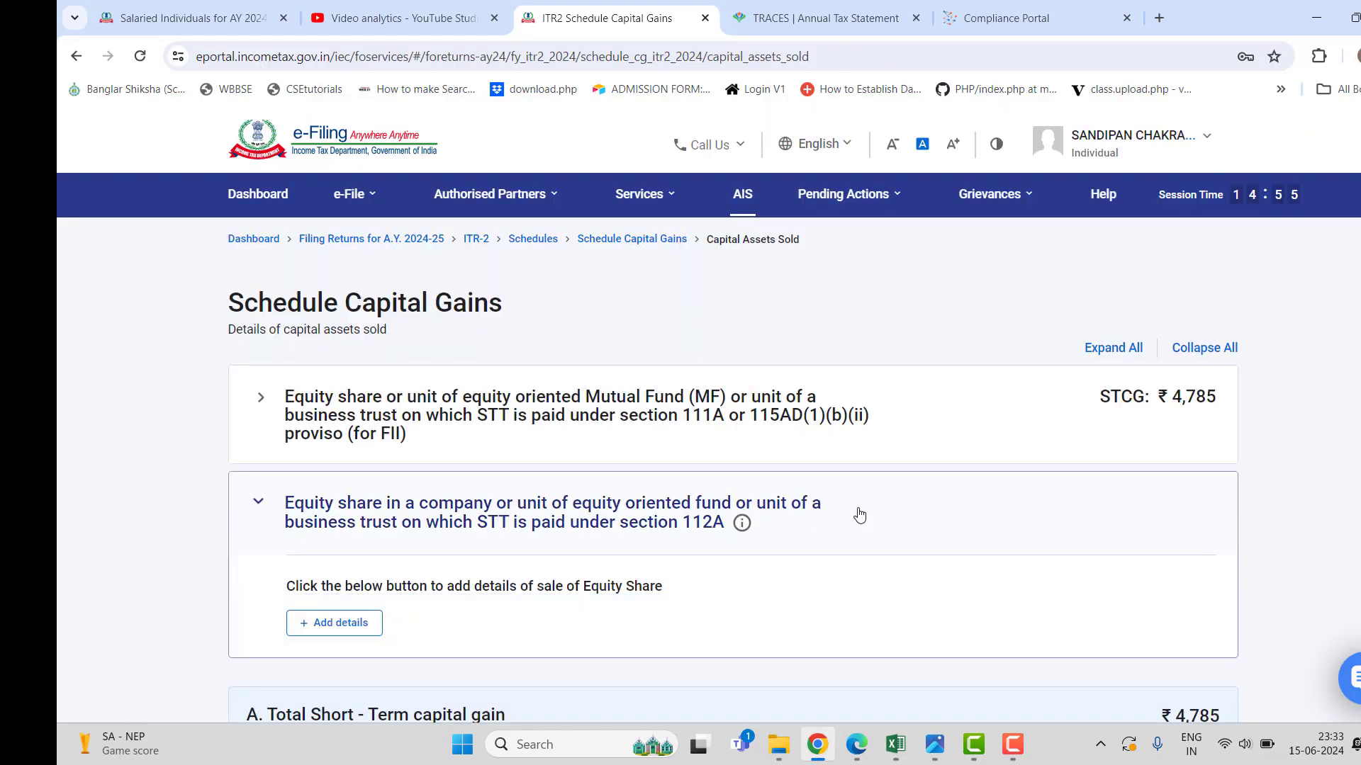
Open Schedule 112A from the section 112A entry and start a new Add Share/Unit form.
left_click(349, 625)
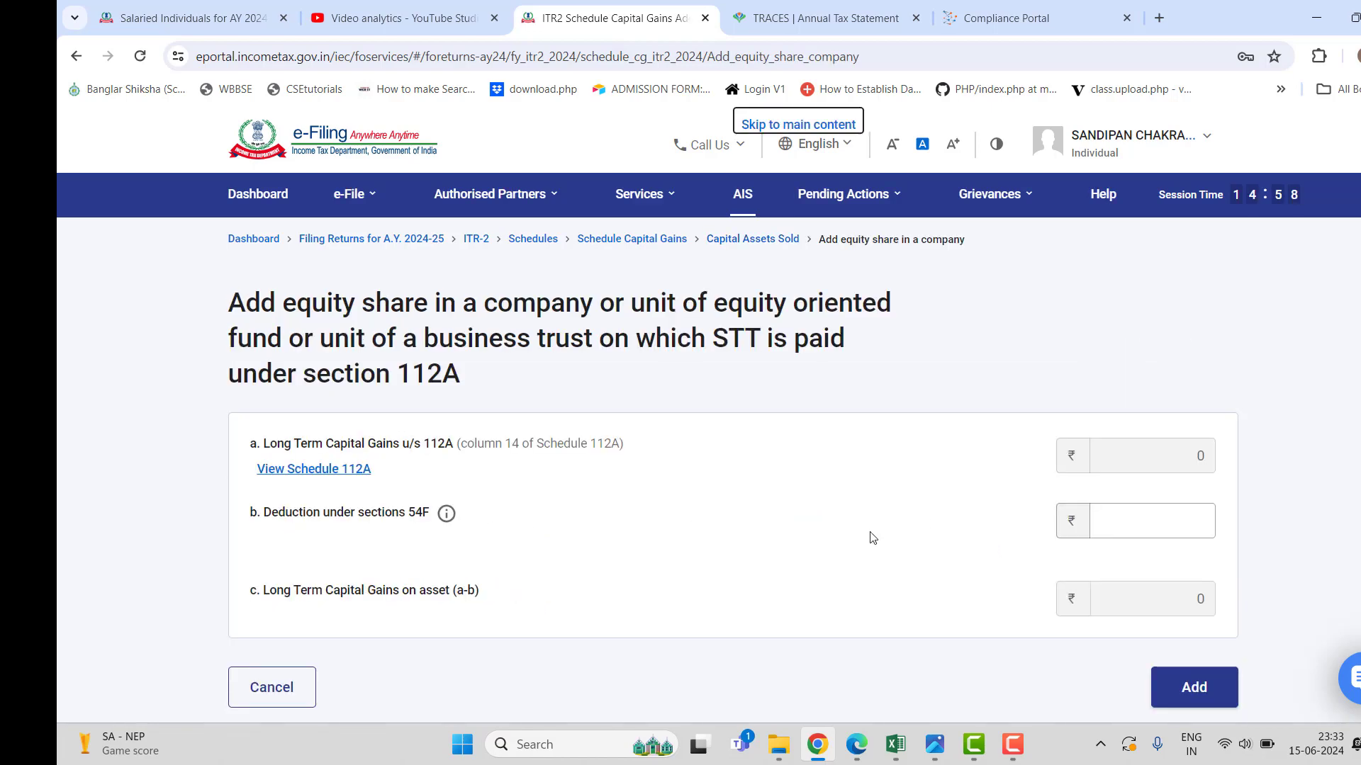
scroll(773, 512, "down", 2)
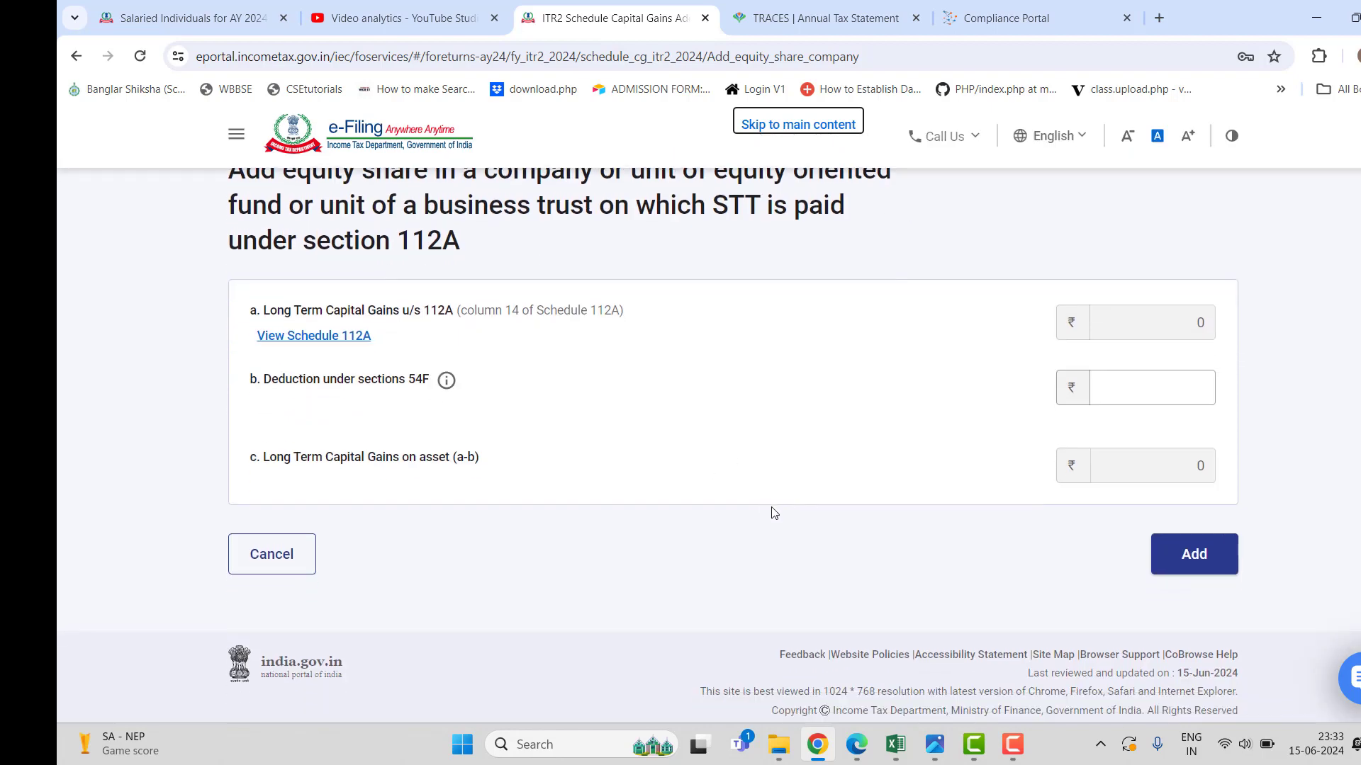
left_click(309, 345)
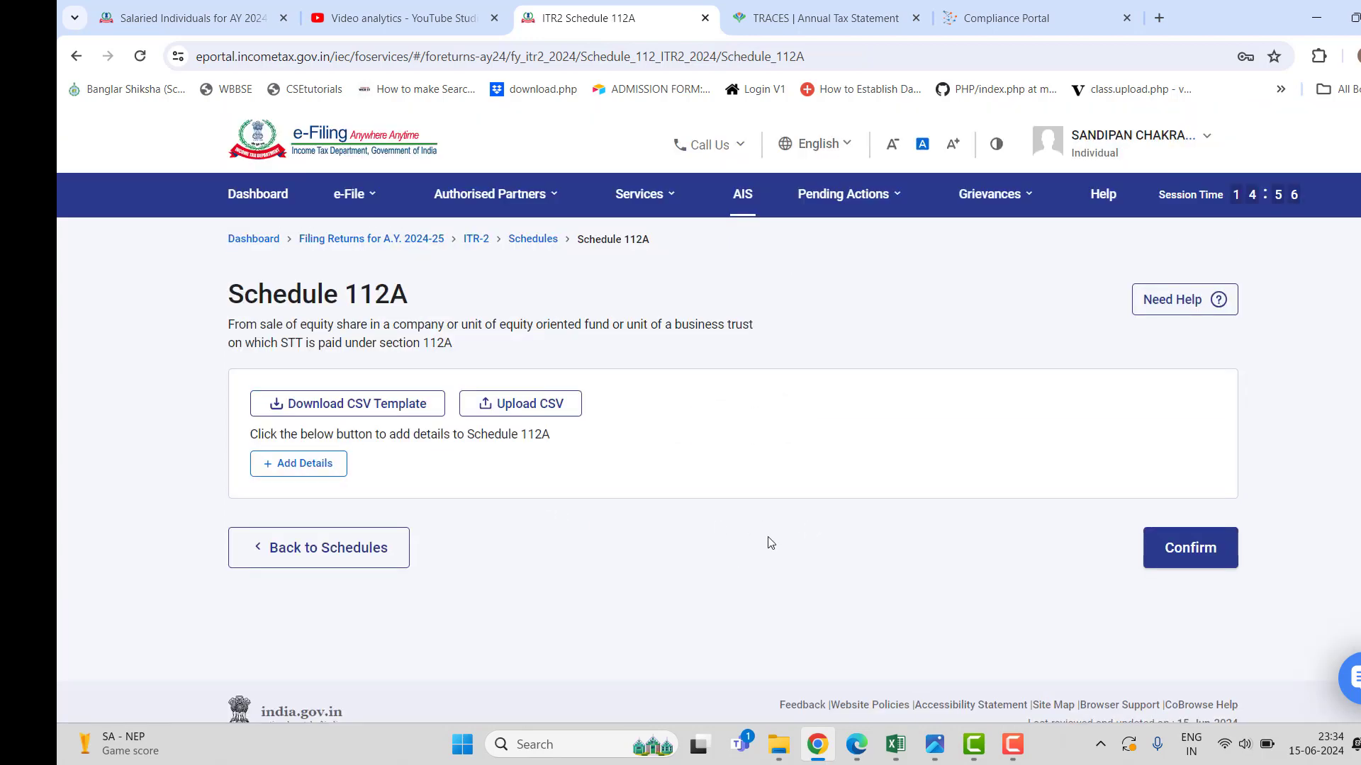
left_click(295, 462)
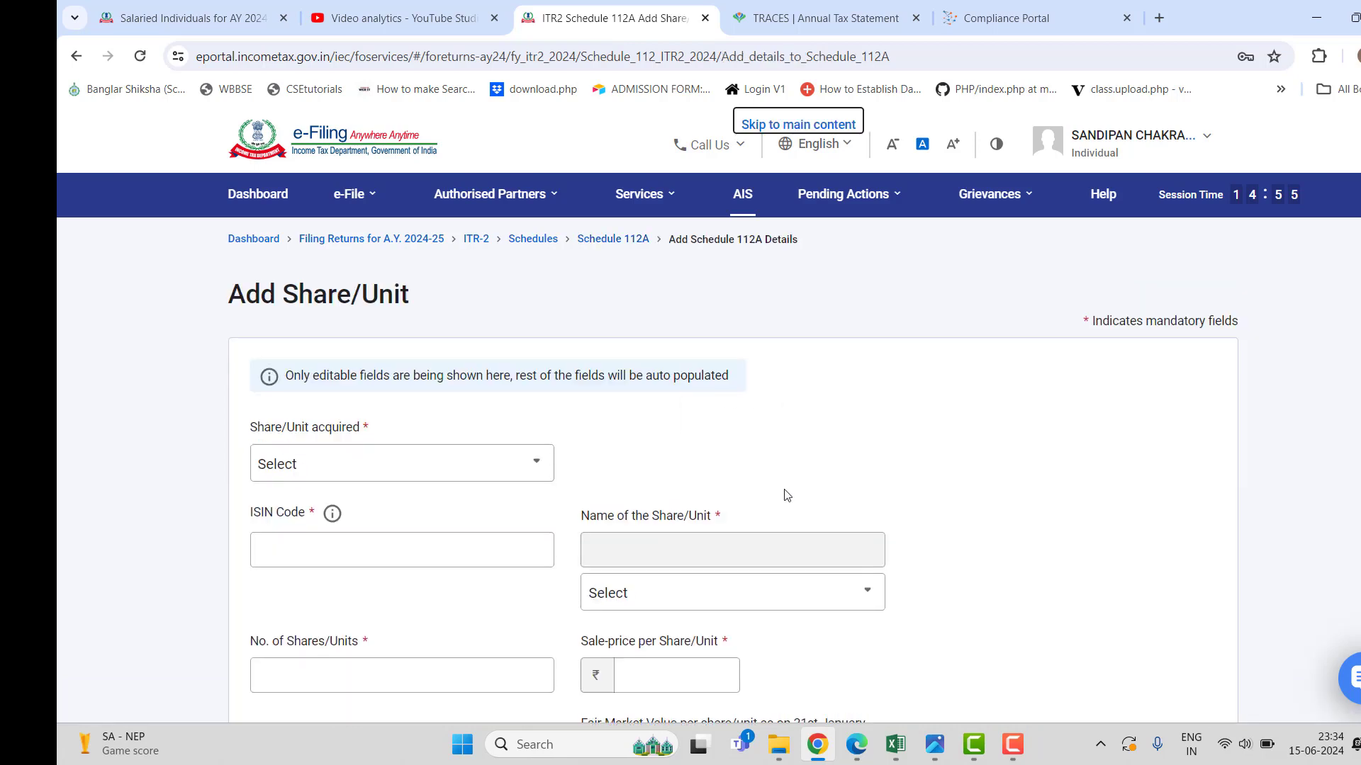
Set the share acquisition date to 'After 31st January, 2018'.
scroll(745, 482, "down", 2)
left_click(537, 333)
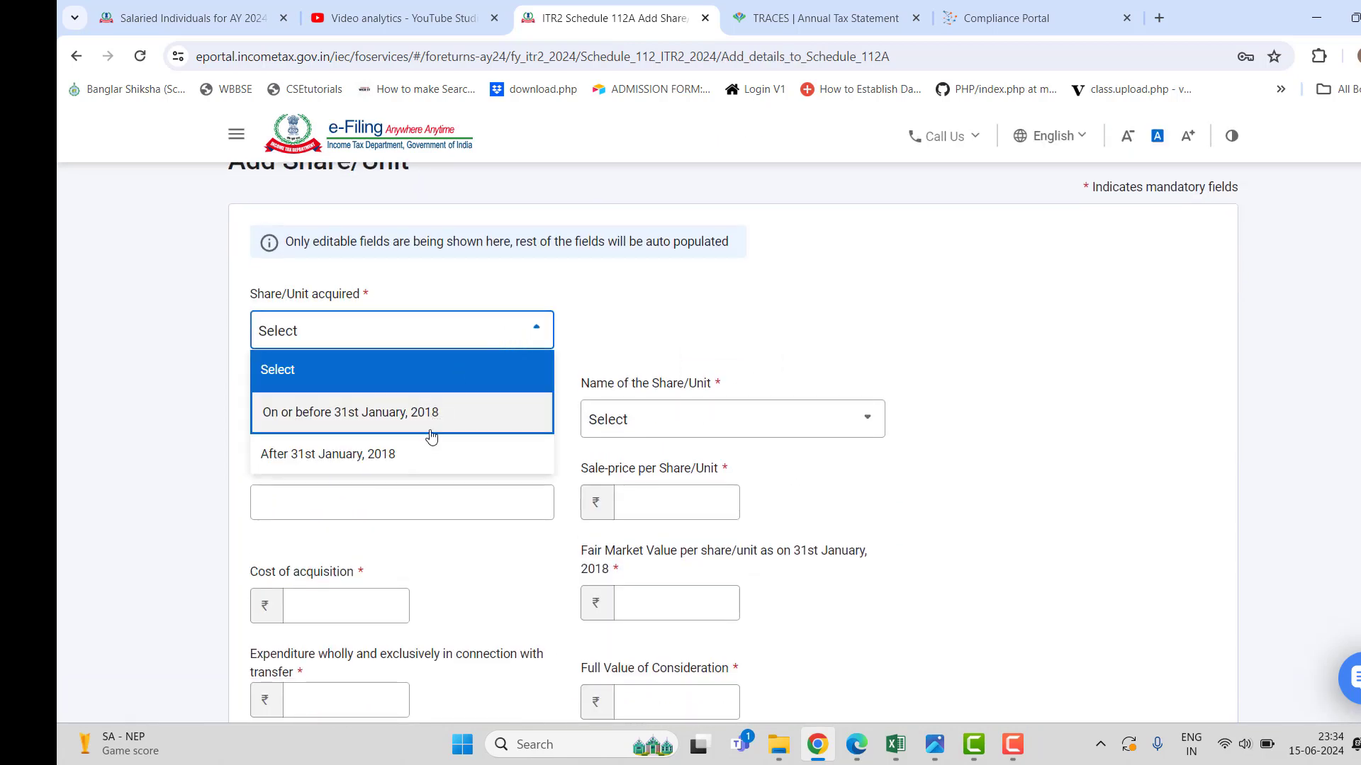
left_click(398, 459)
scroll(932, 475, "down", 3)
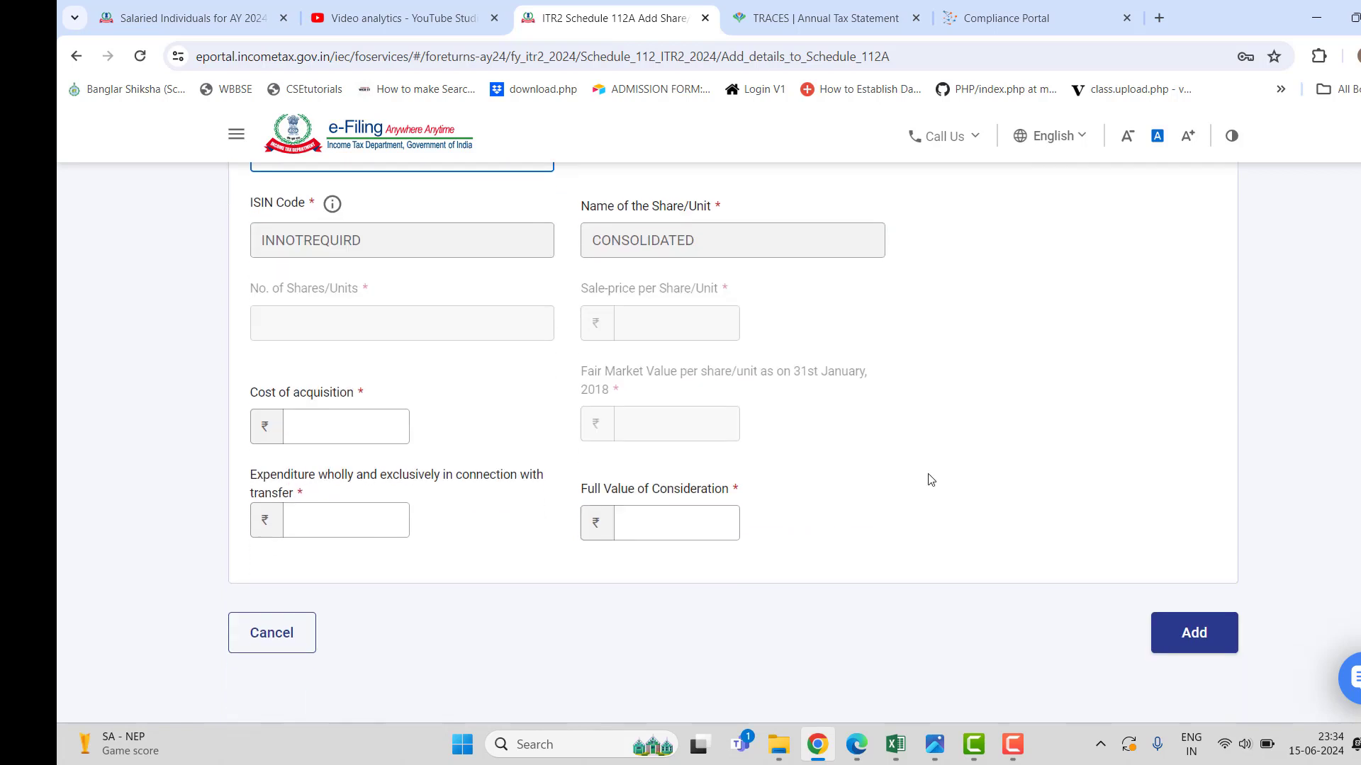
scroll(928, 478, "up", 3)
left_click(533, 330)
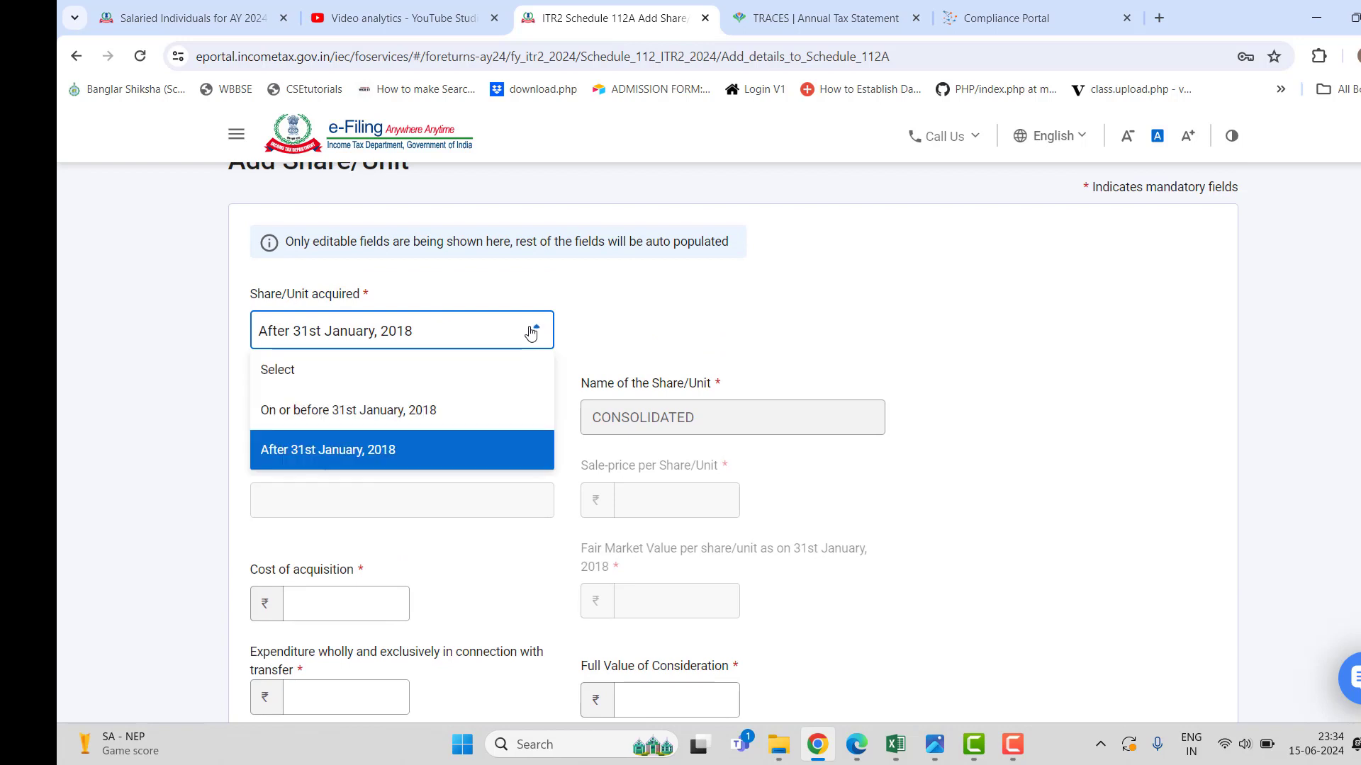
left_click(391, 409)
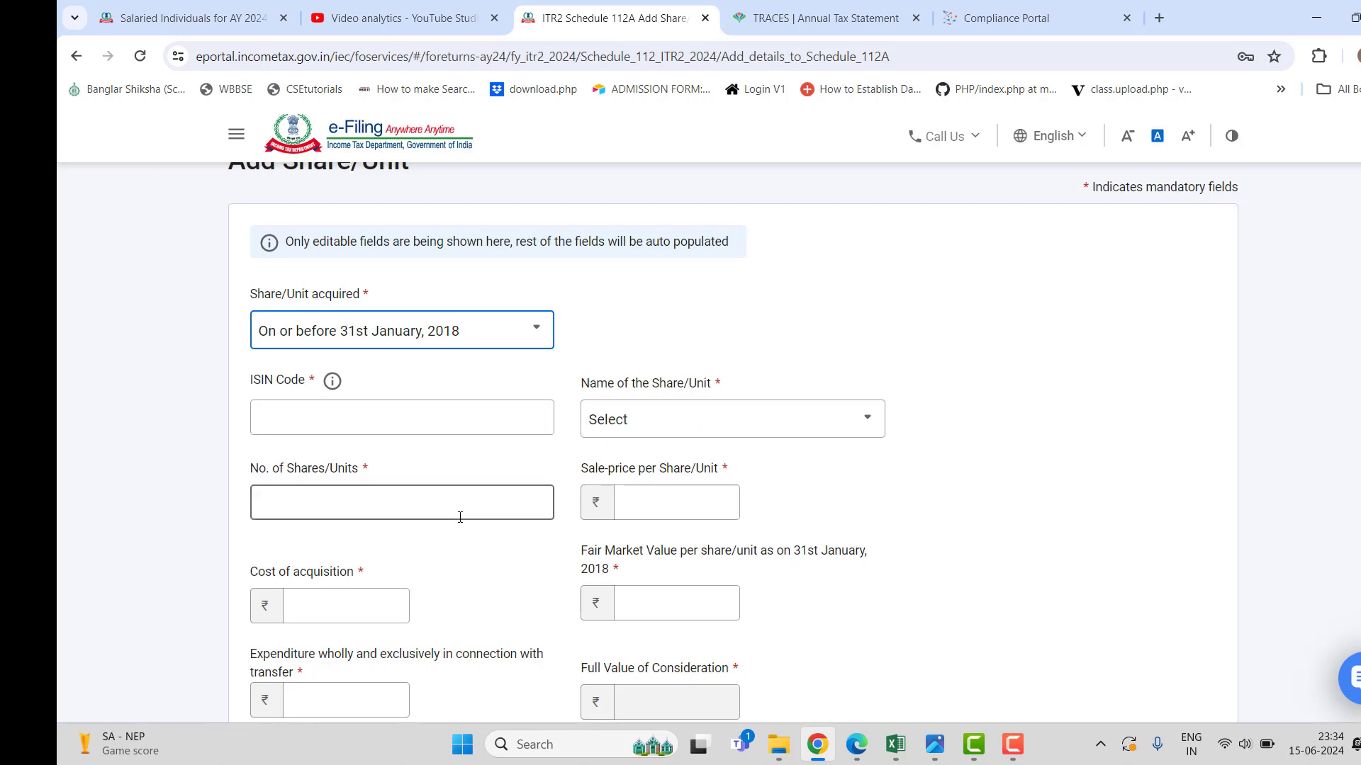
left_click(533, 330)
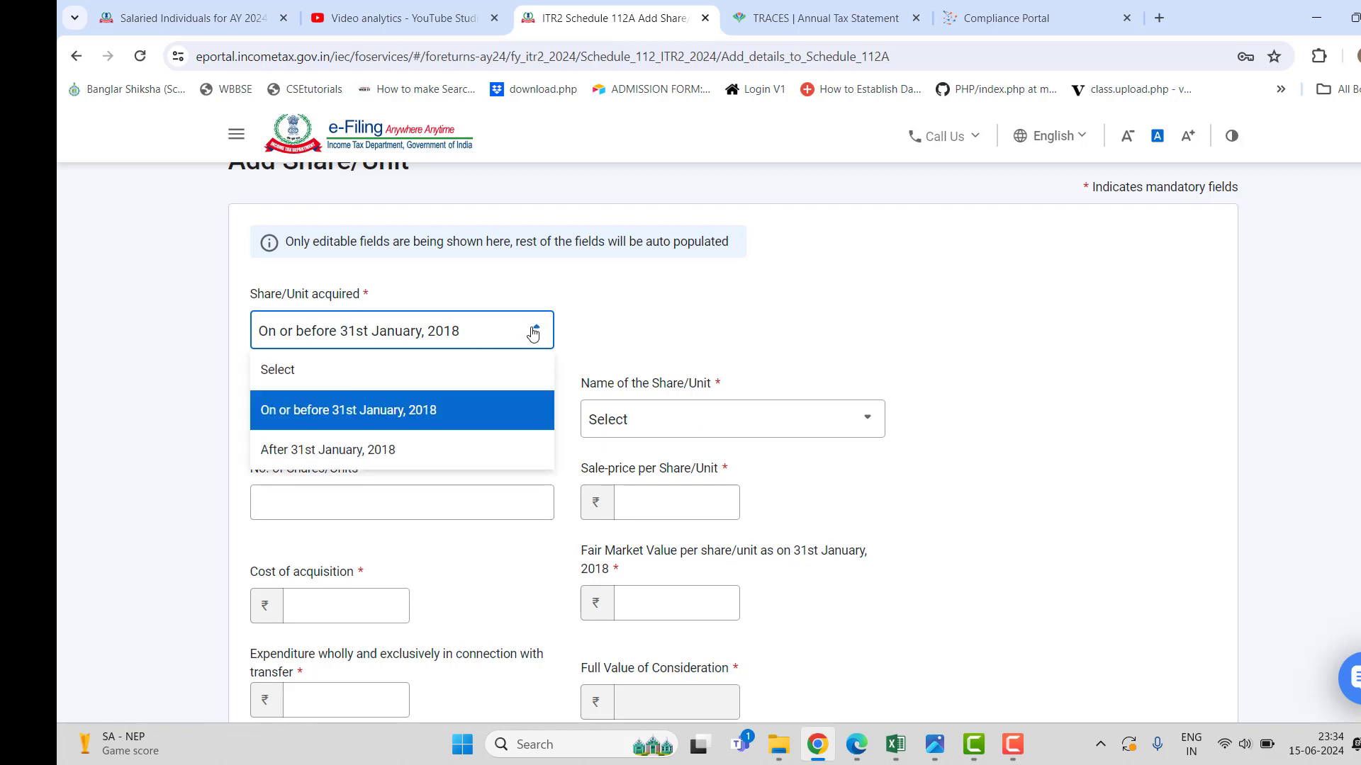
left_click(442, 451)
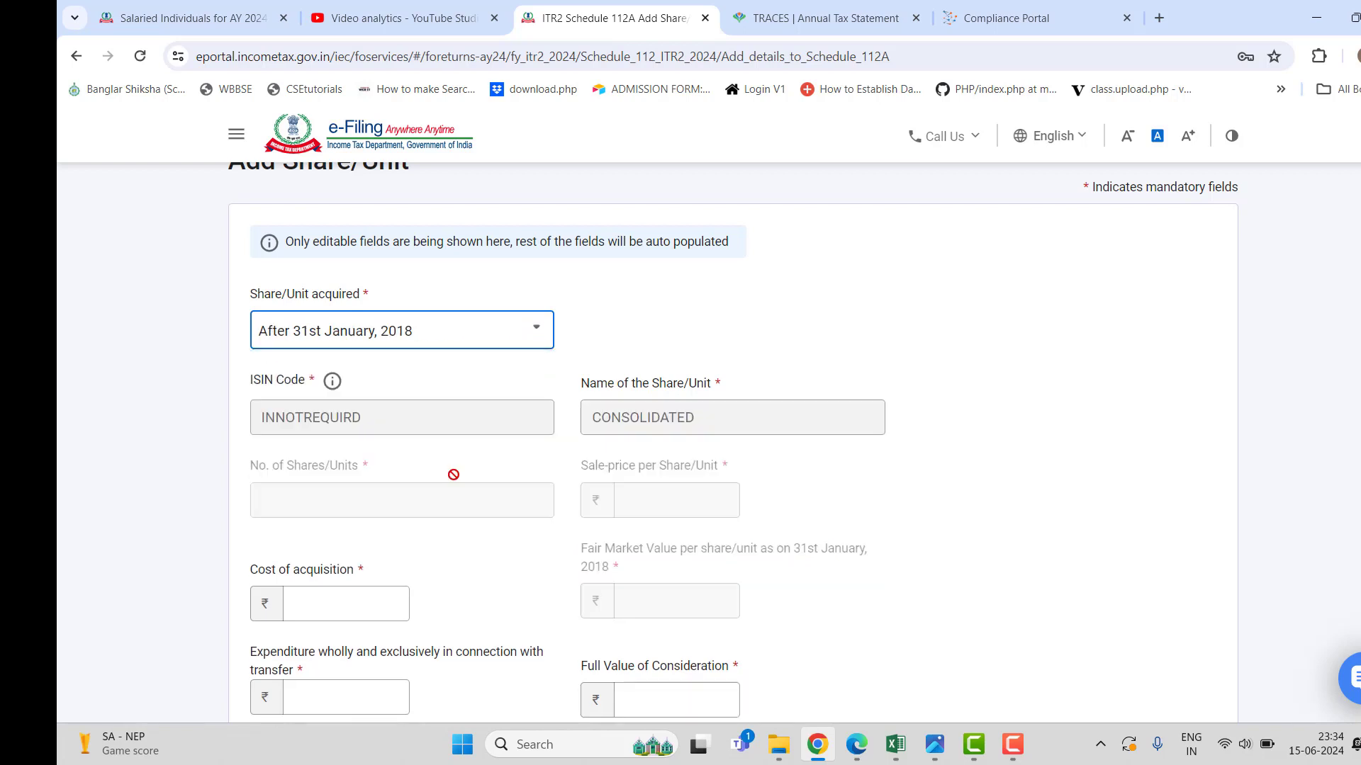
scroll(454, 474, "down", 3)
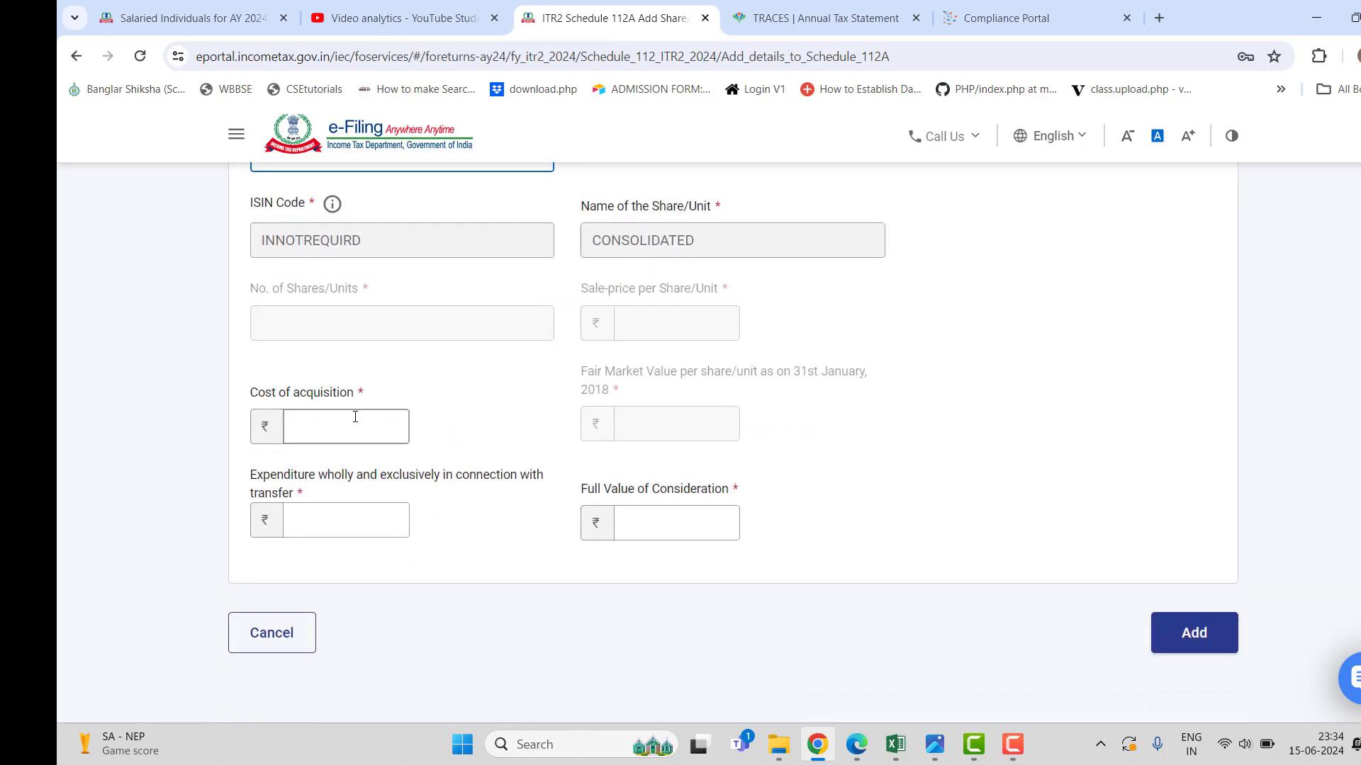
Enter the cost of acquisition from the workbook and 0 transfer expenditure.
left_click(354, 422)
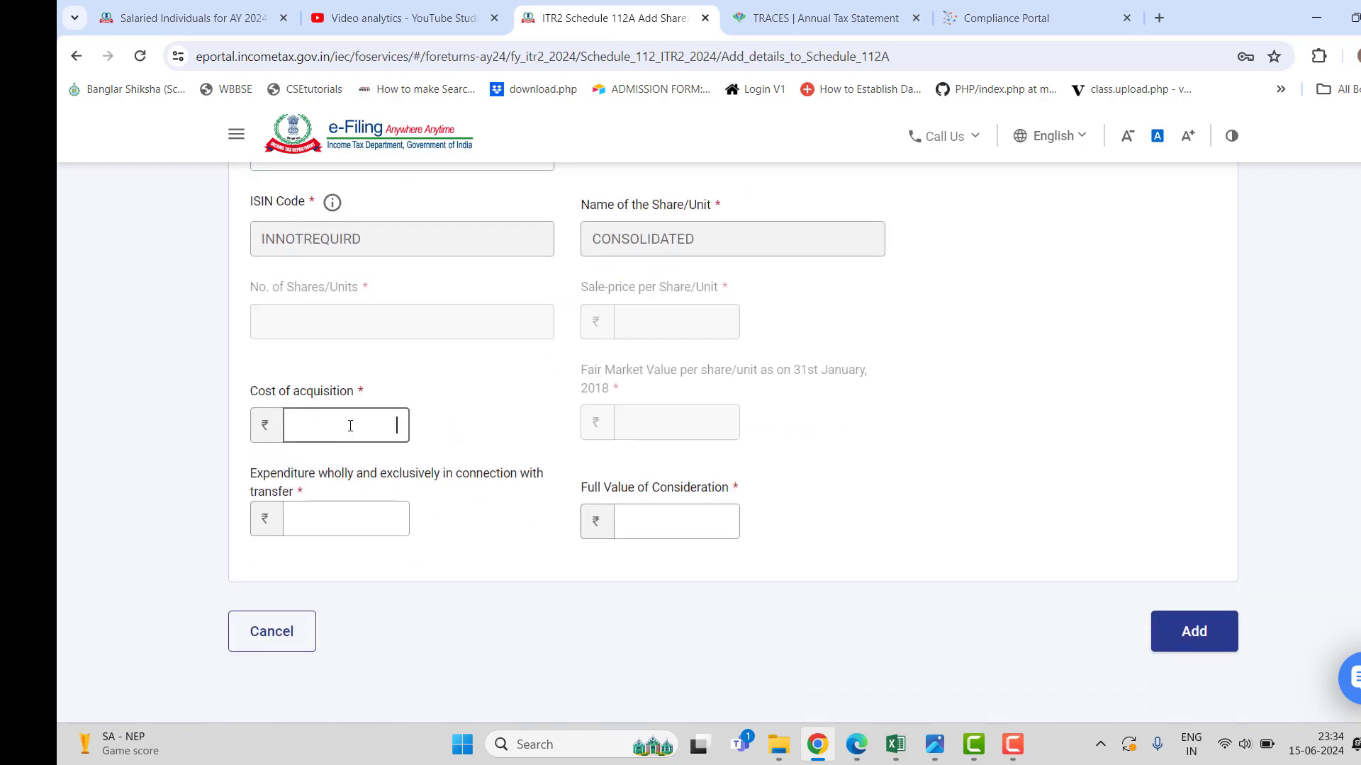
left_click(891, 745)
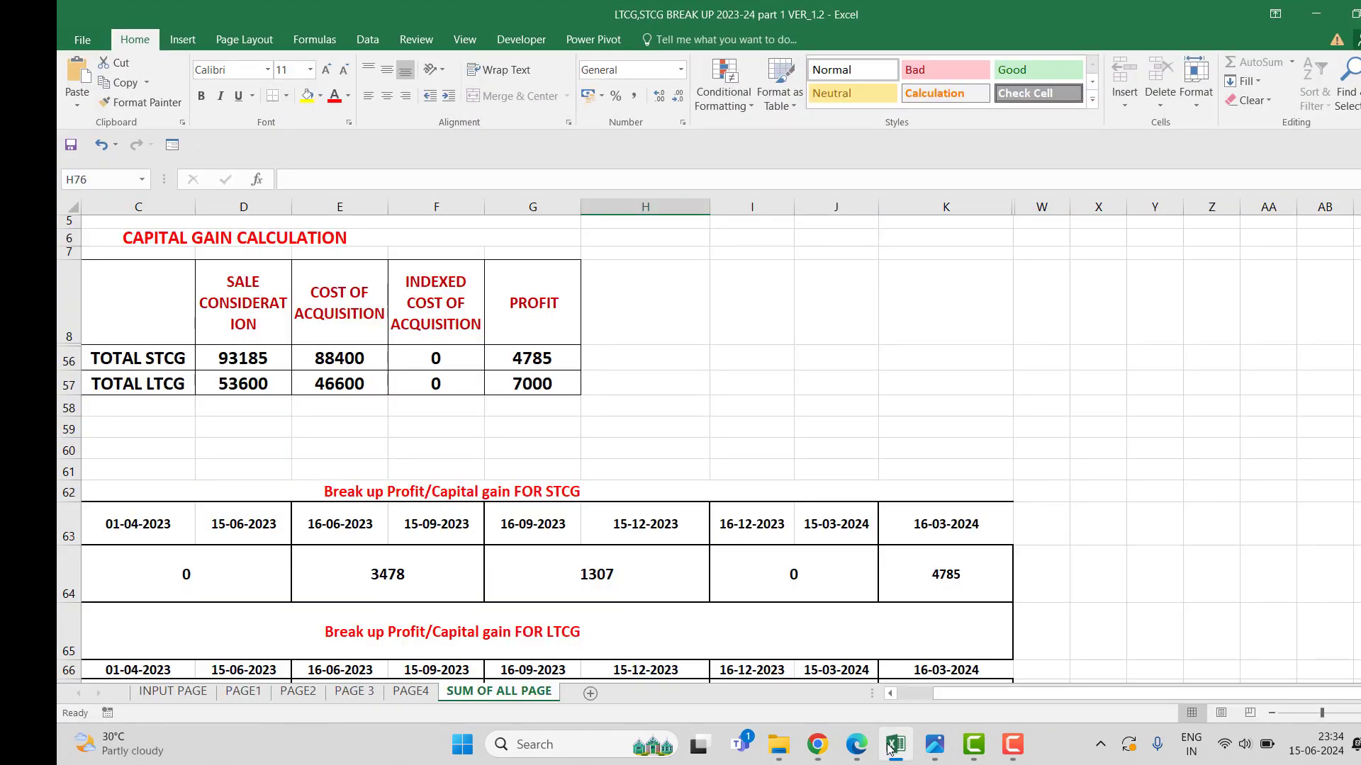
left_click(891, 745)
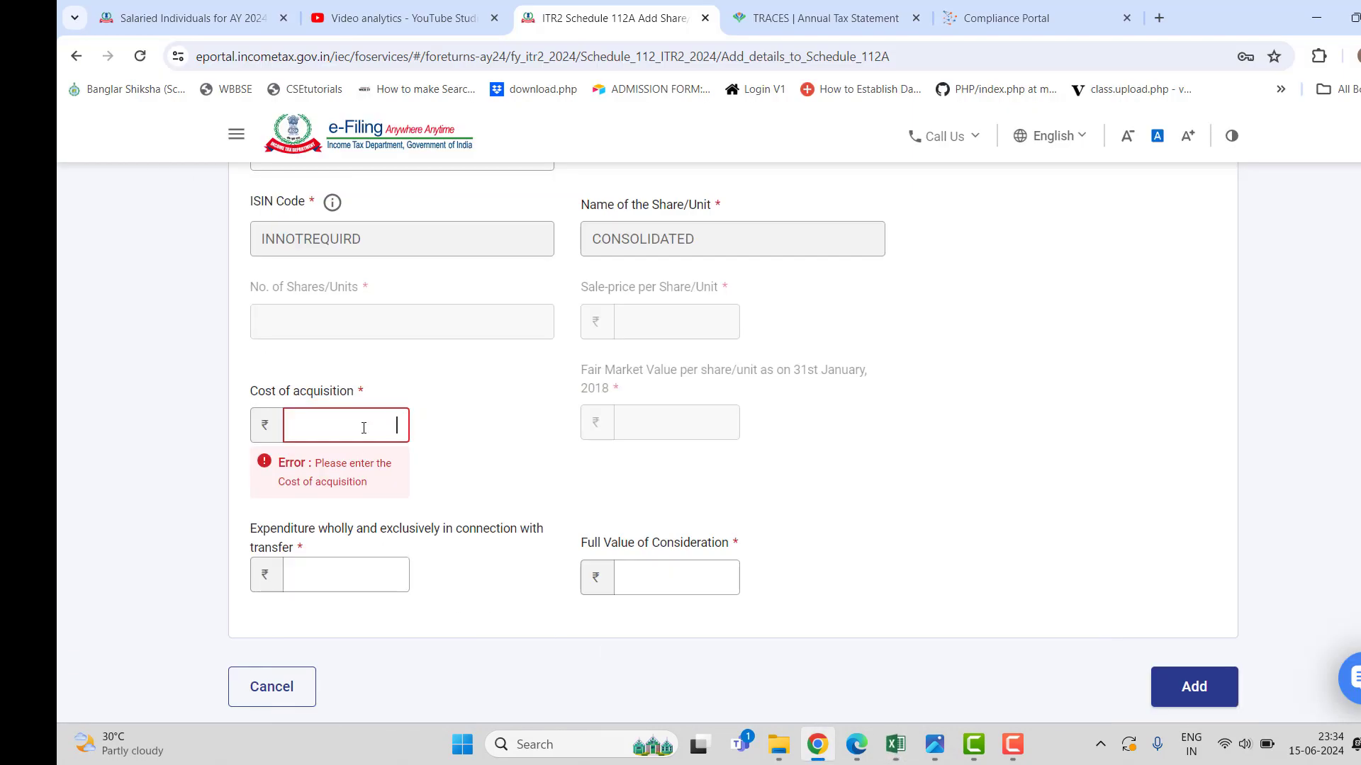
left_click(363, 427)
type("46600")
left_click(357, 580)
type("0")
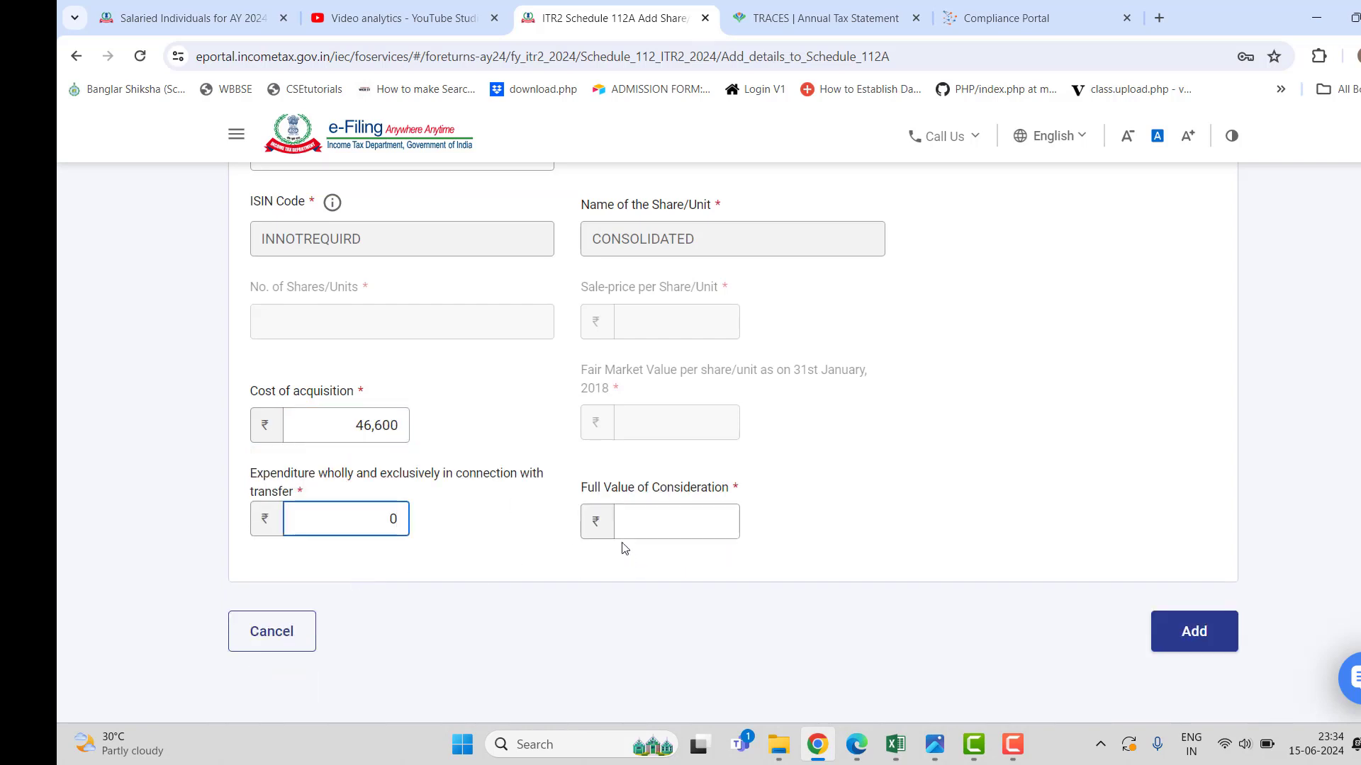
Enter 53600 as full value of consideration, add the share entry, and confirm Schedule 112A.
left_click(659, 516)
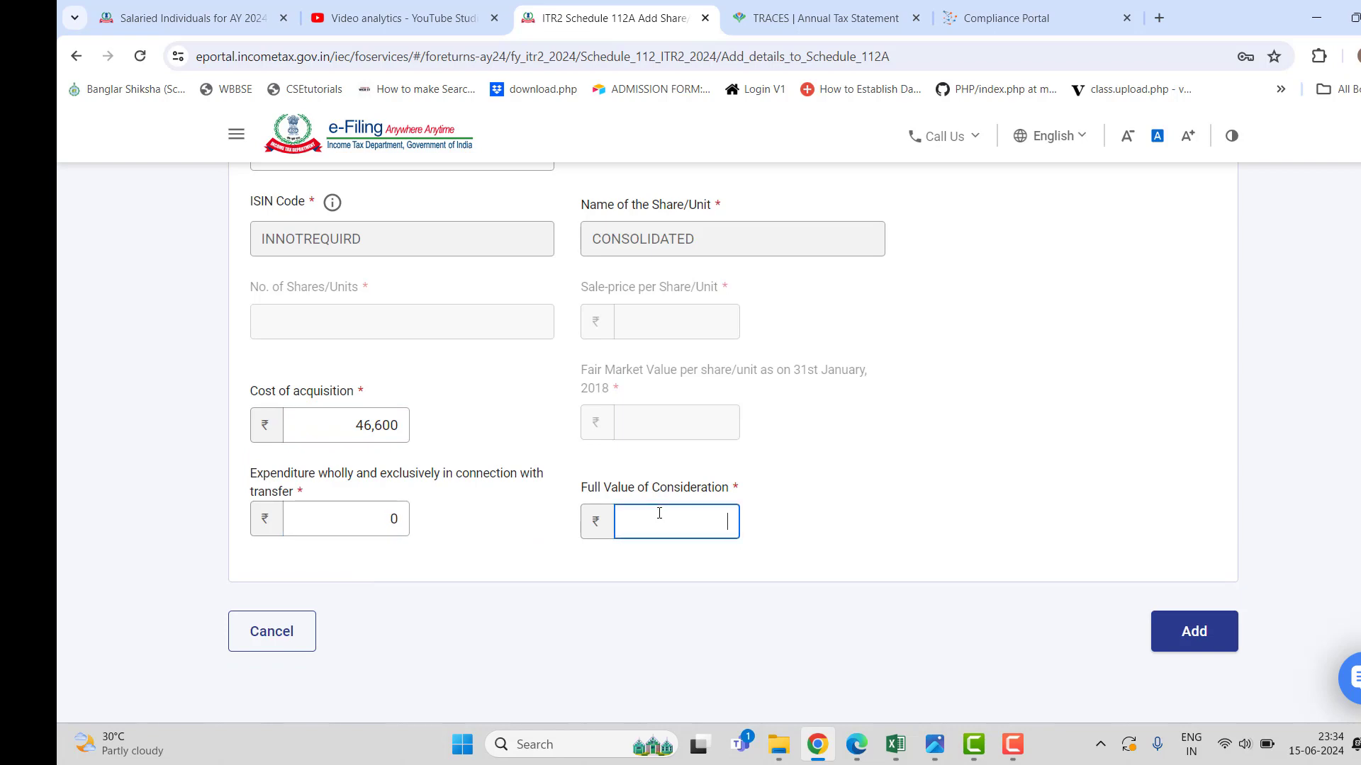
left_click(895, 744)
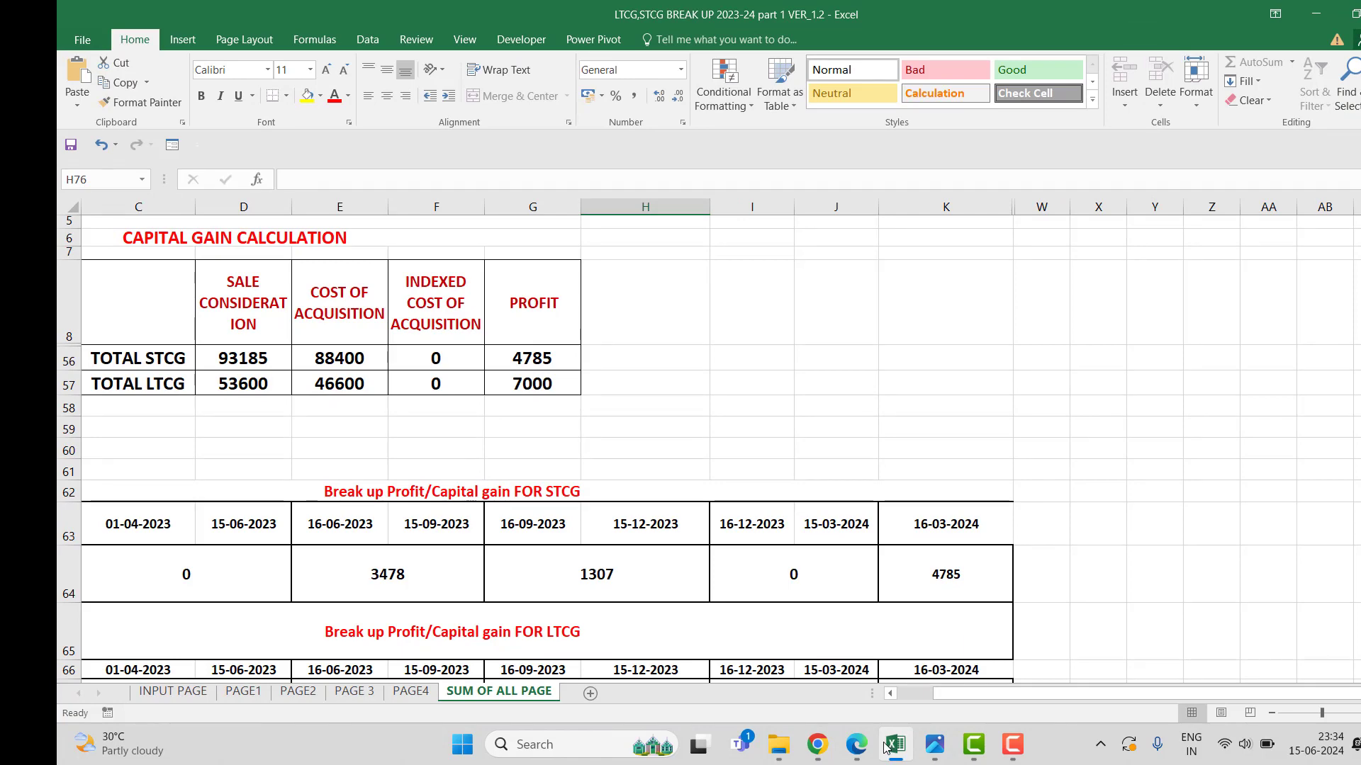
left_click(888, 747)
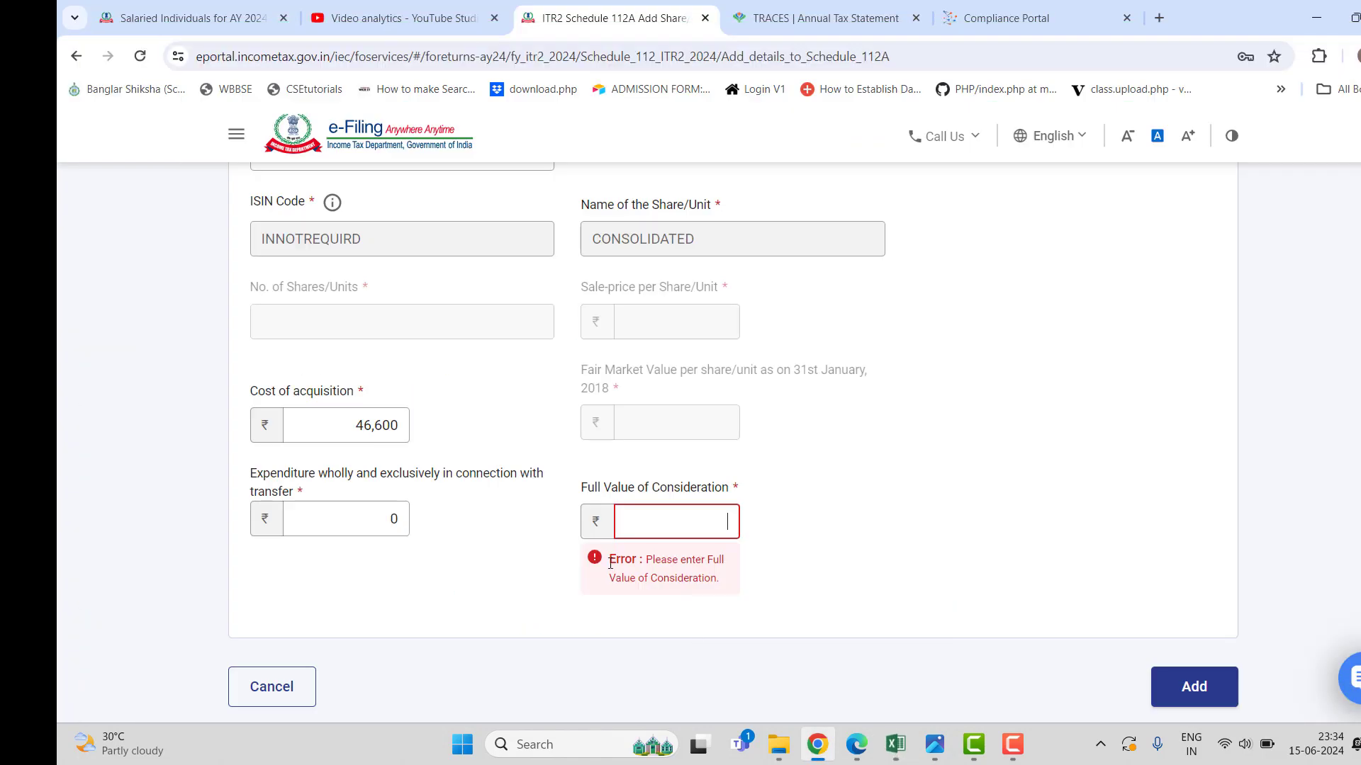
left_click(695, 522)
type("53600")
left_click(1178, 632)
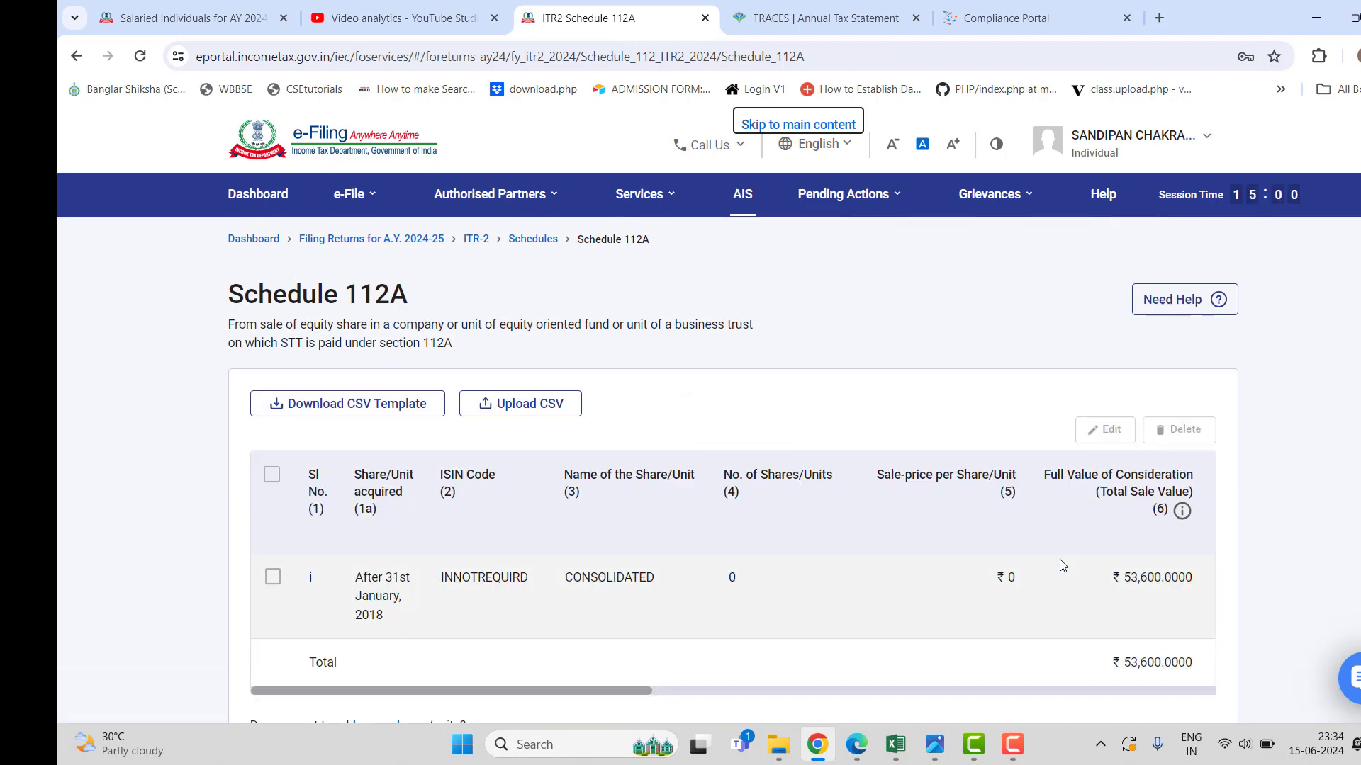
scroll(718, 489, "down", 3)
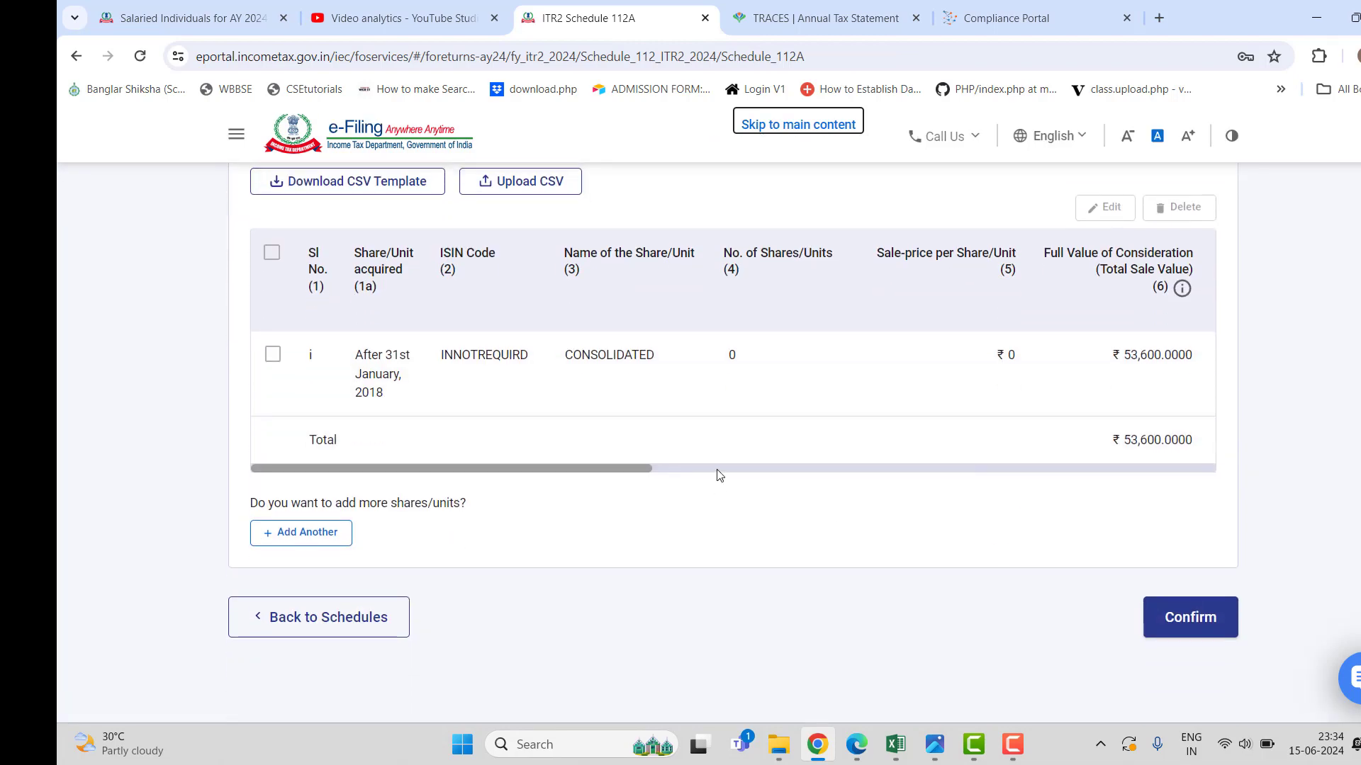
left_click_drag(637, 467, 545, 463)
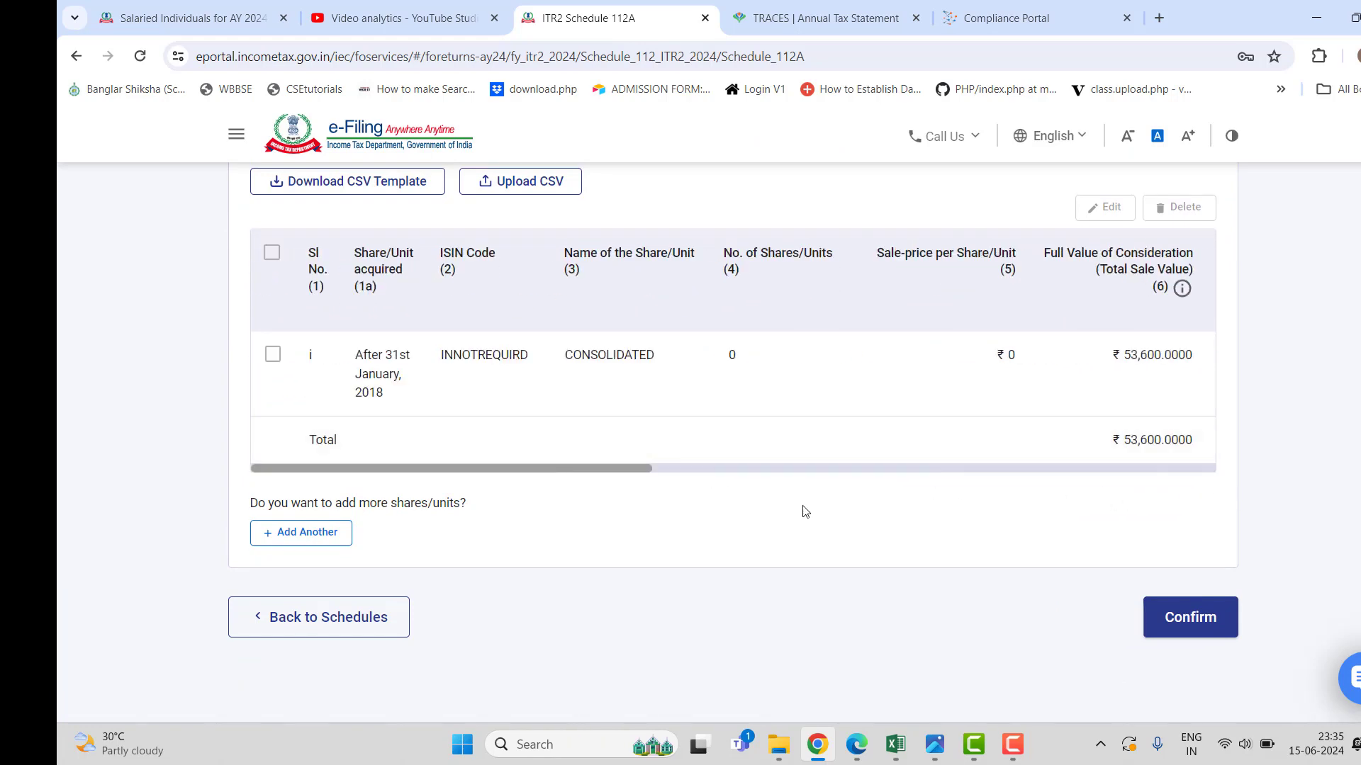
left_click(1191, 603)
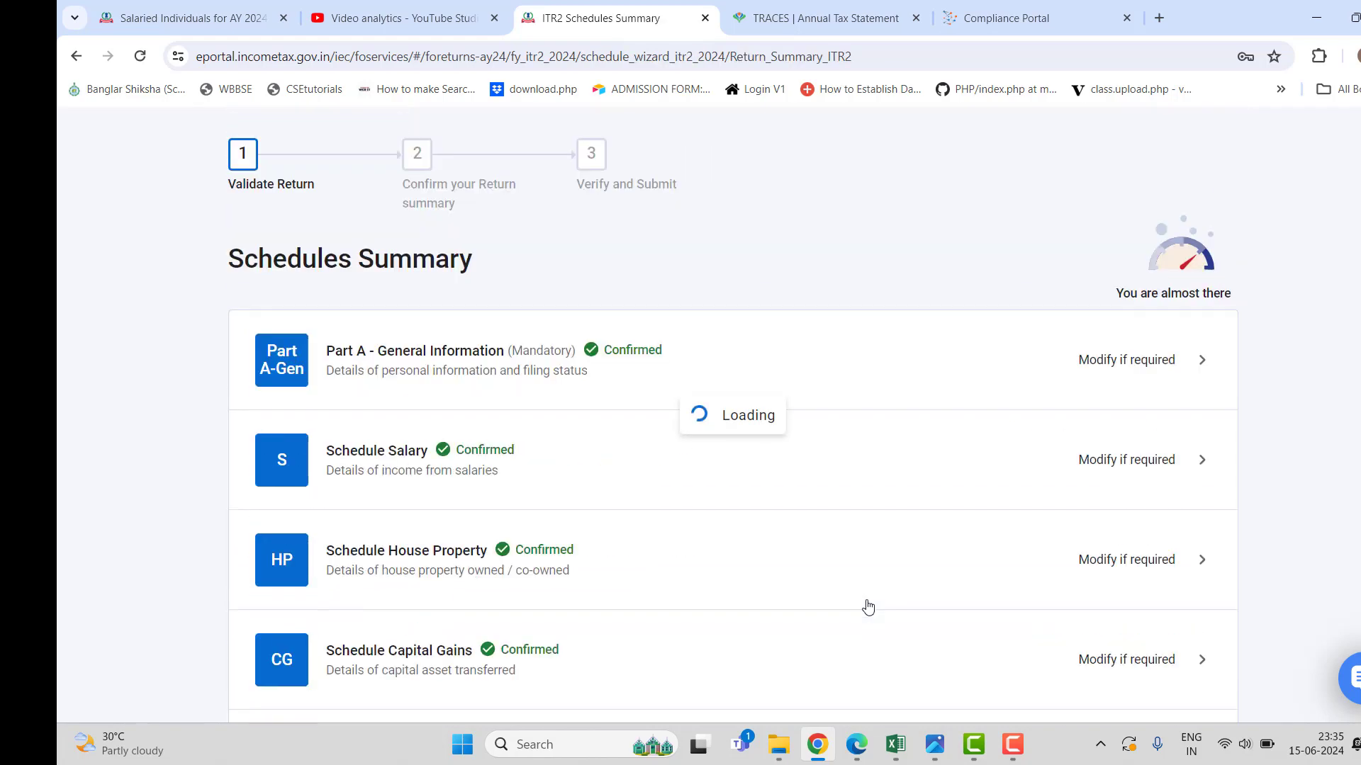
Expand section F, showing ₹4,785 STCG at 15% and ₹7,000 LTCG at 10%.
scroll(805, 552, "down", 3)
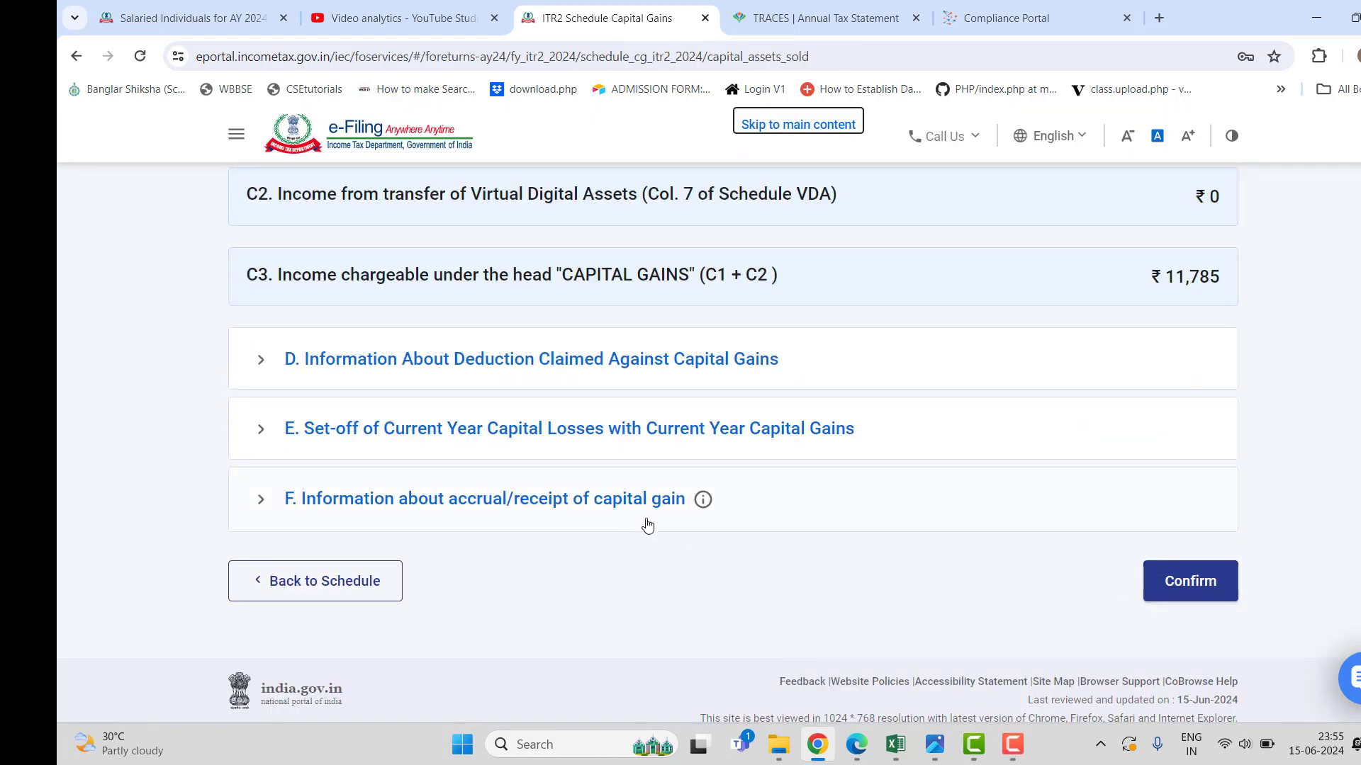
scroll(655, 558, "up", 5)
scroll(655, 558, "up", 5)
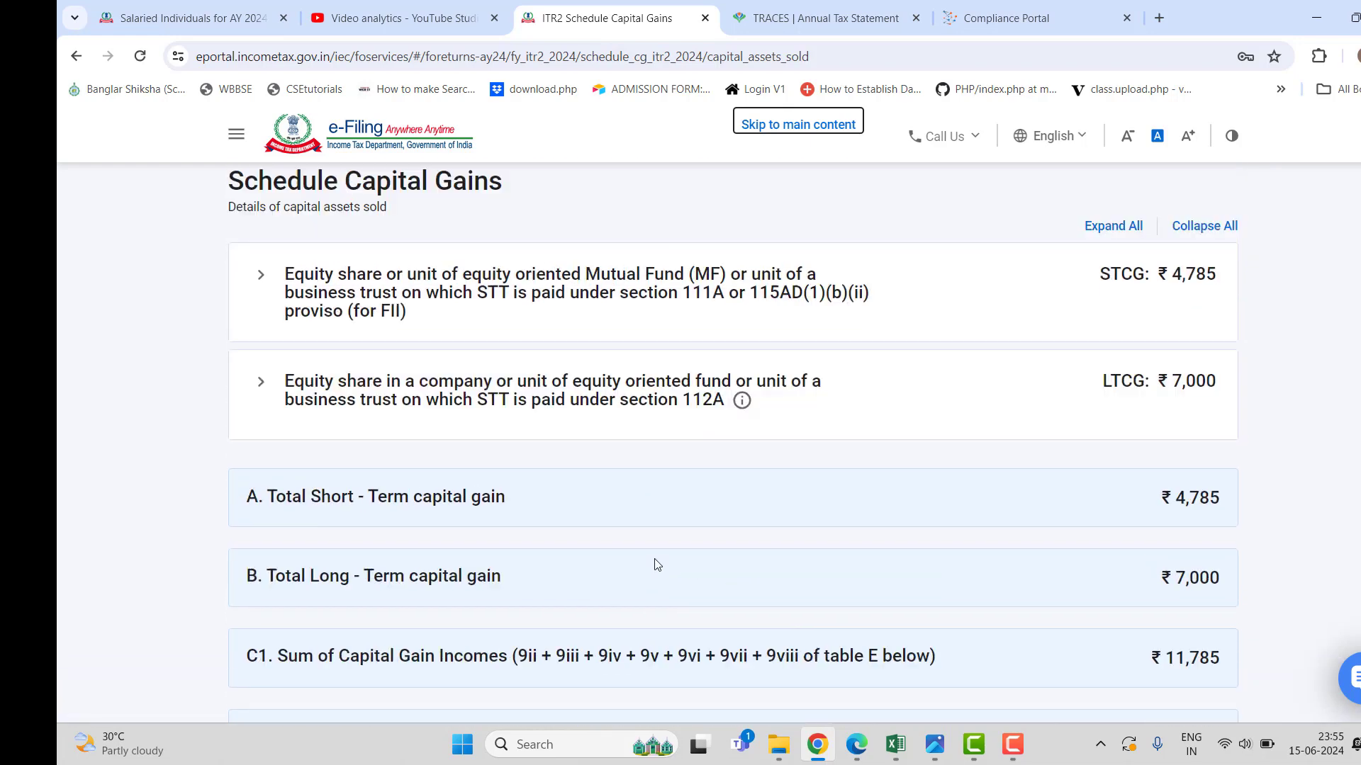
scroll(649, 469, "down", 1)
scroll(650, 469, "down", 9)
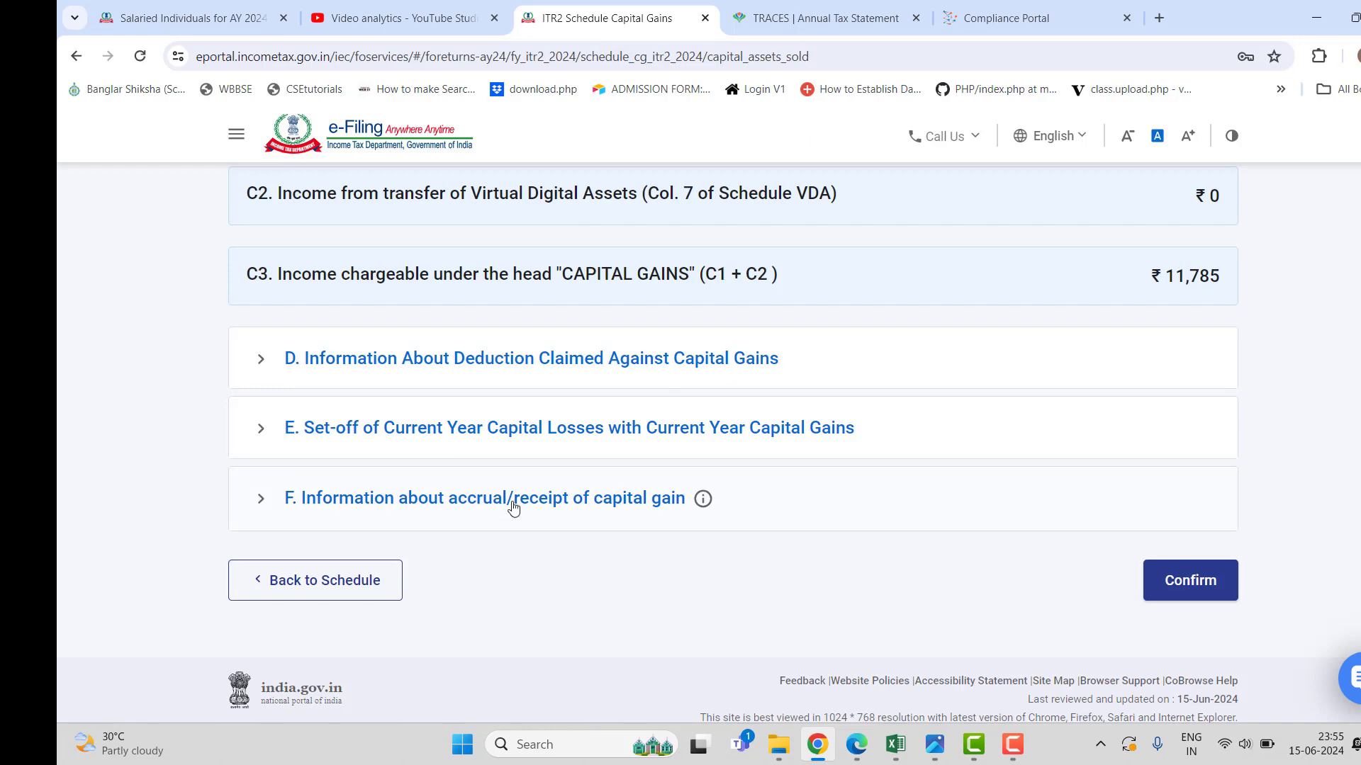
left_click(618, 489)
scroll(760, 499, "down", 4)
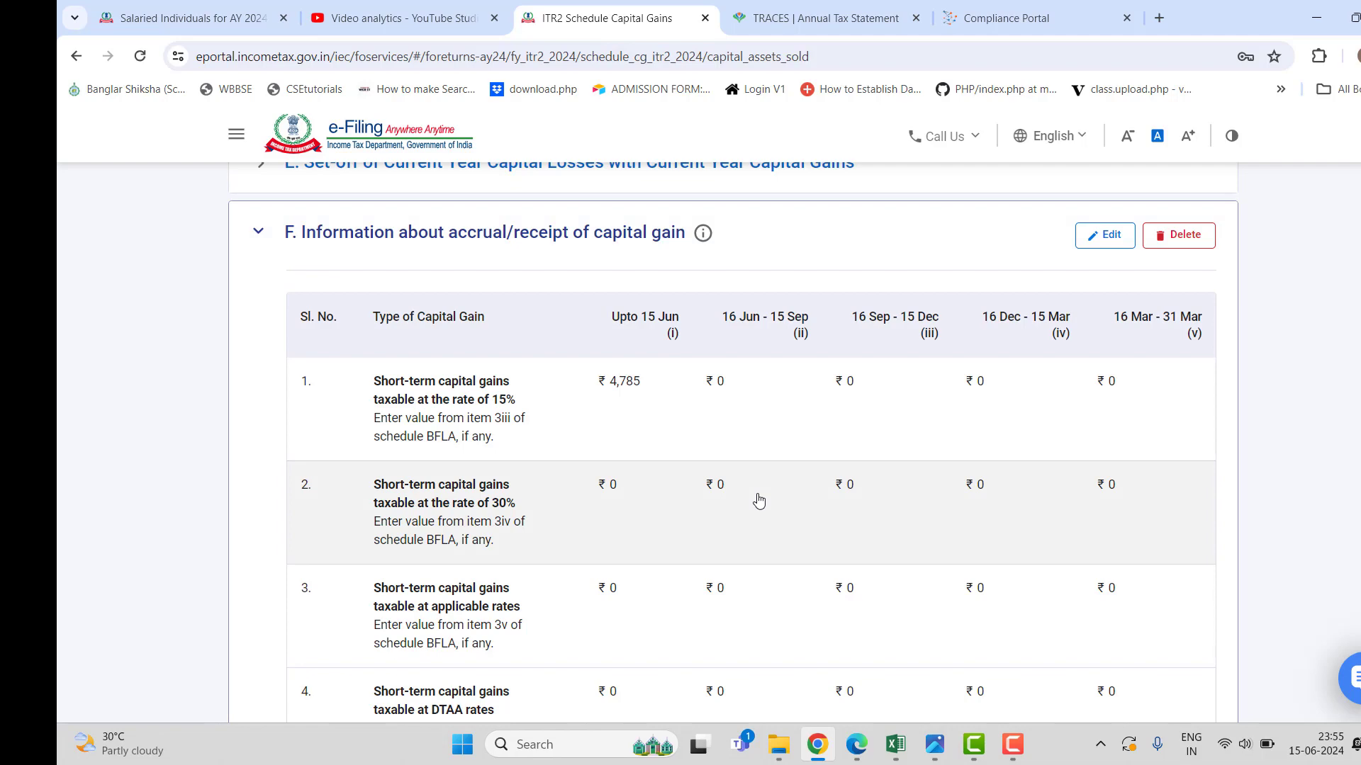
scroll(759, 501, "down", 3)
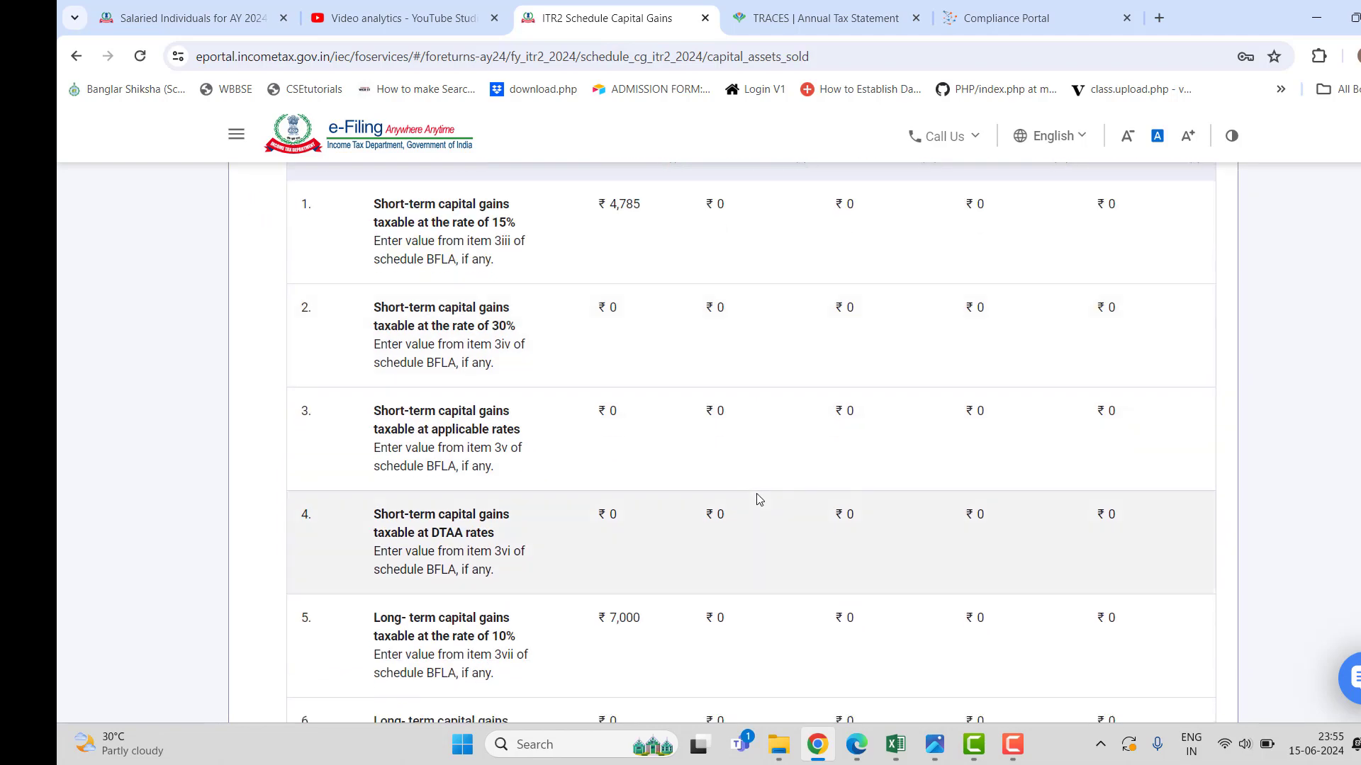
scroll(757, 501, "down", 1)
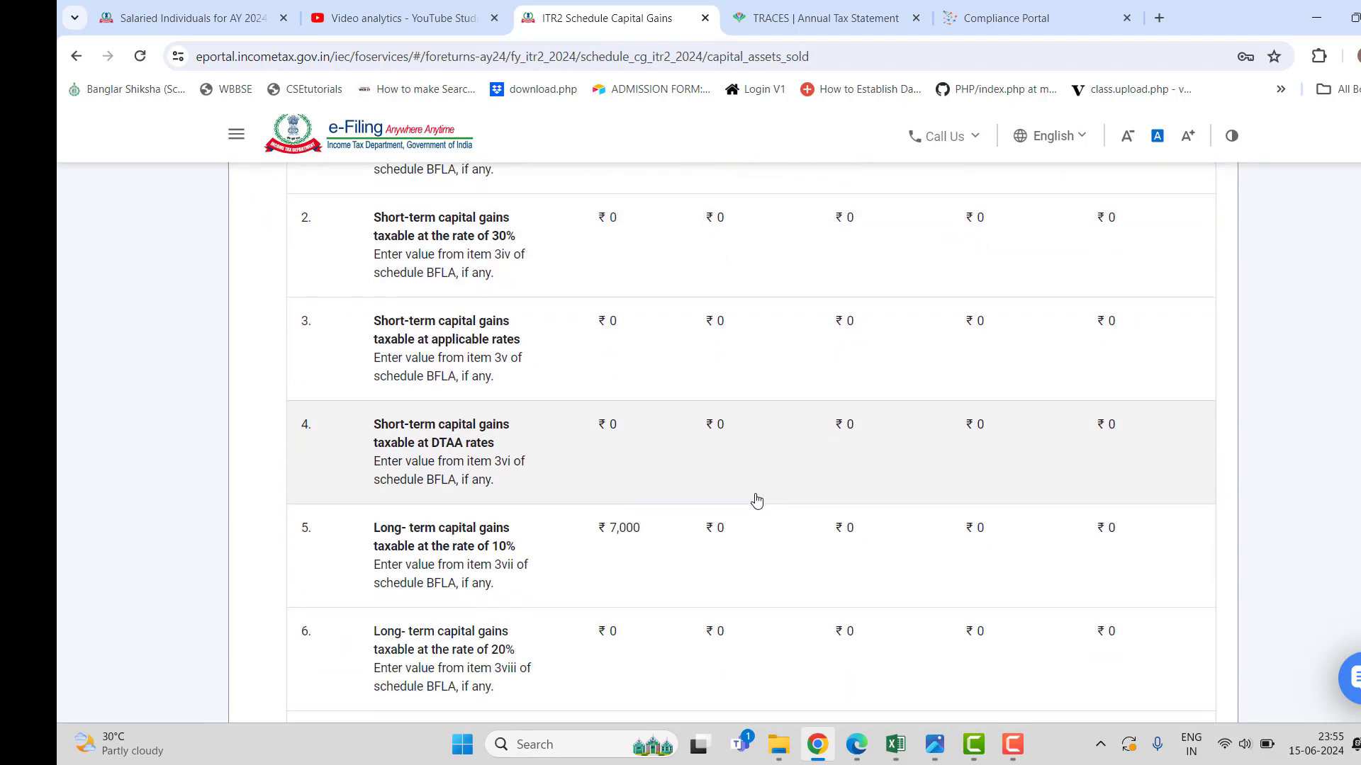
scroll(791, 521, "down", 3)
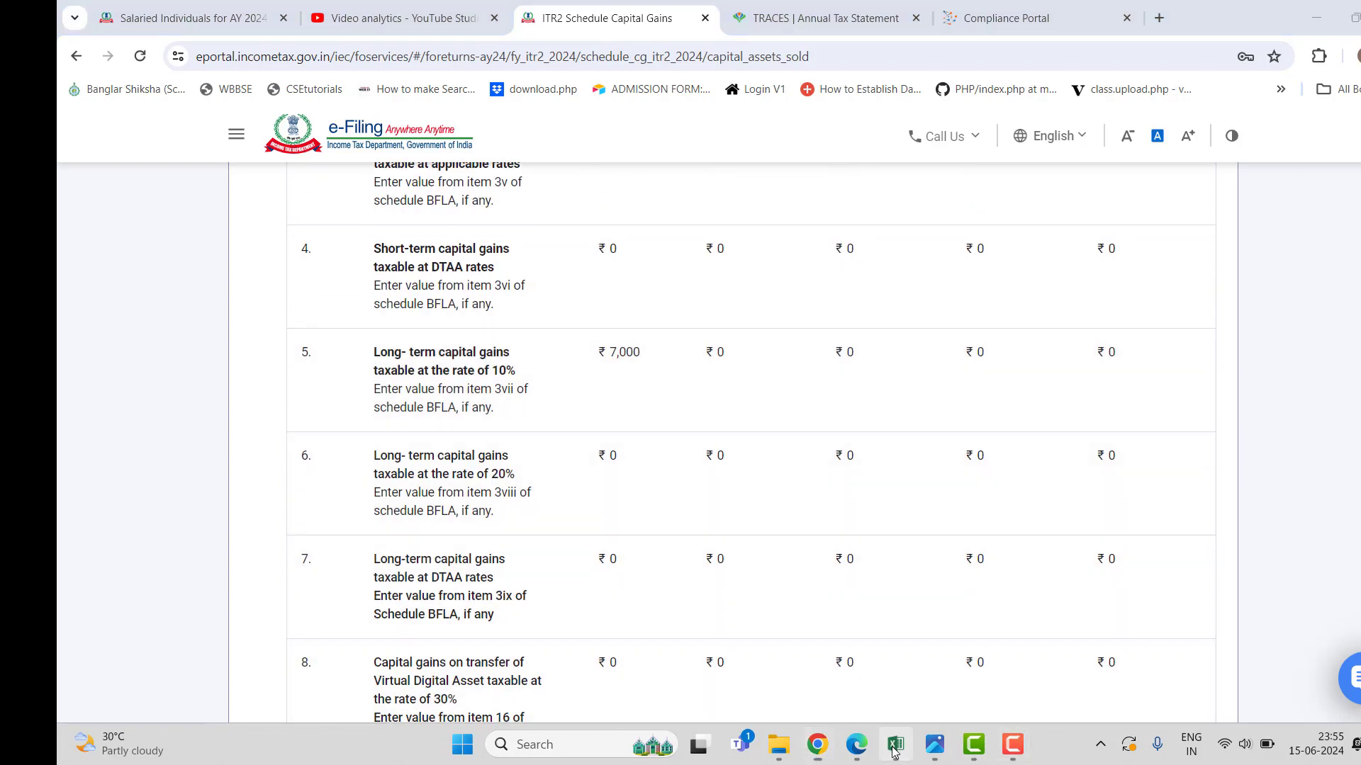
Compare the section F rows against the STCG/LTCG breakup in the Excel workbook.
left_click(895, 745)
scroll(595, 547, "down", 2)
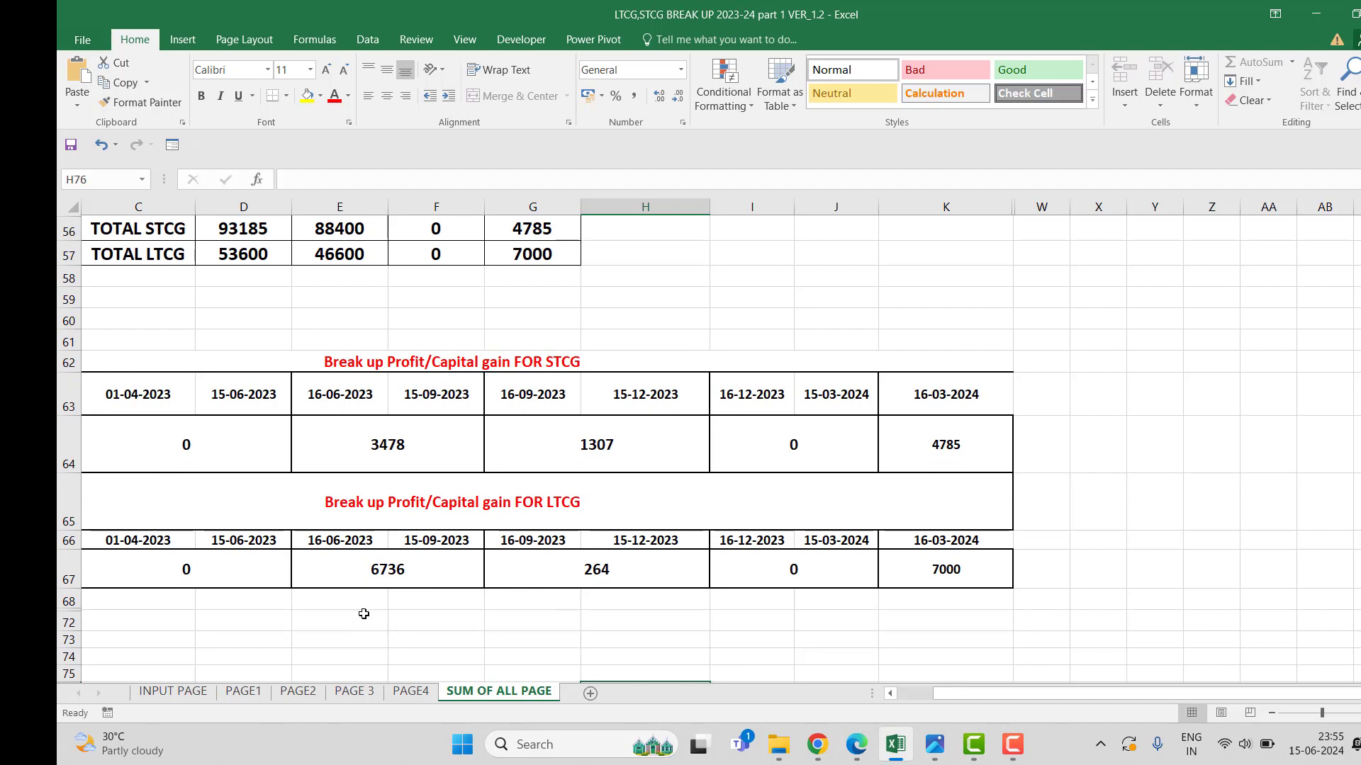
left_click(817, 744)
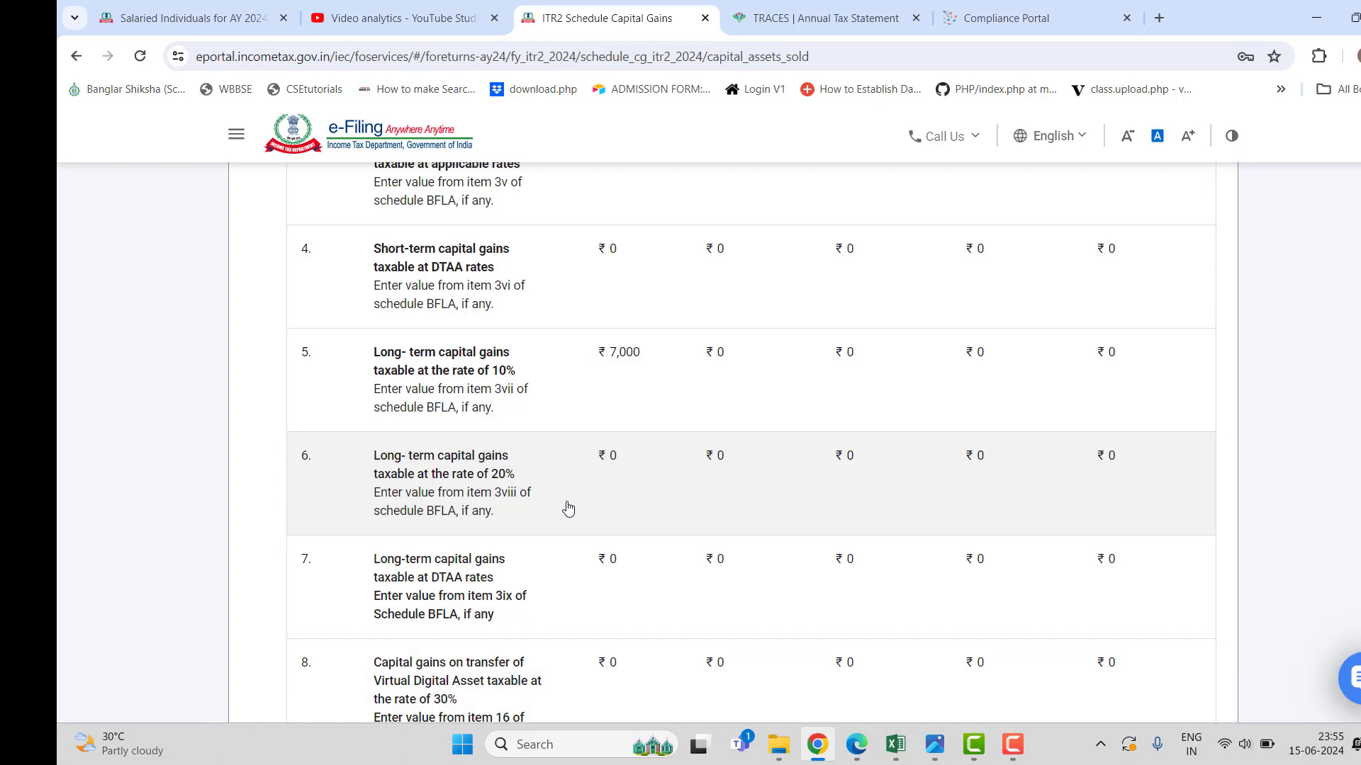
scroll(567, 510, "up", 7)
scroll(564, 517, "down", 4)
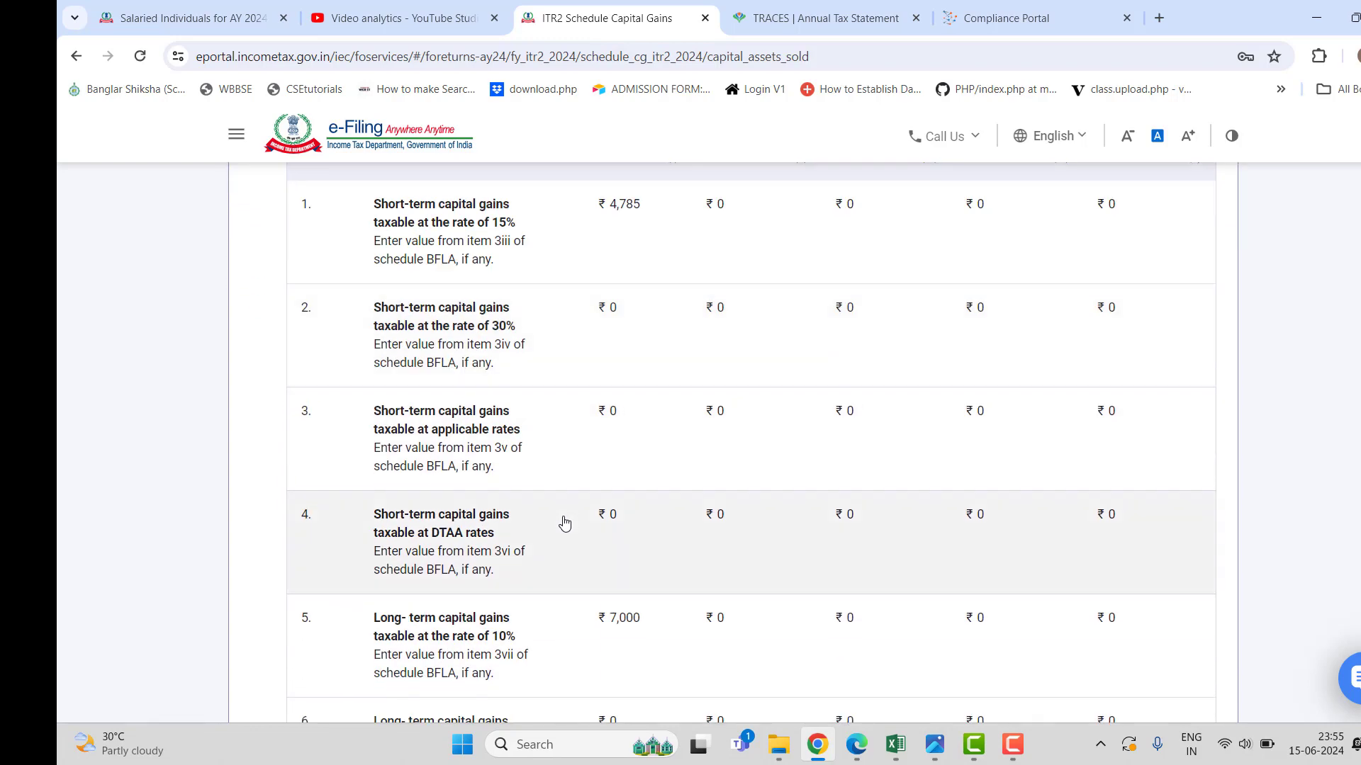
scroll(564, 523, "up", 1)
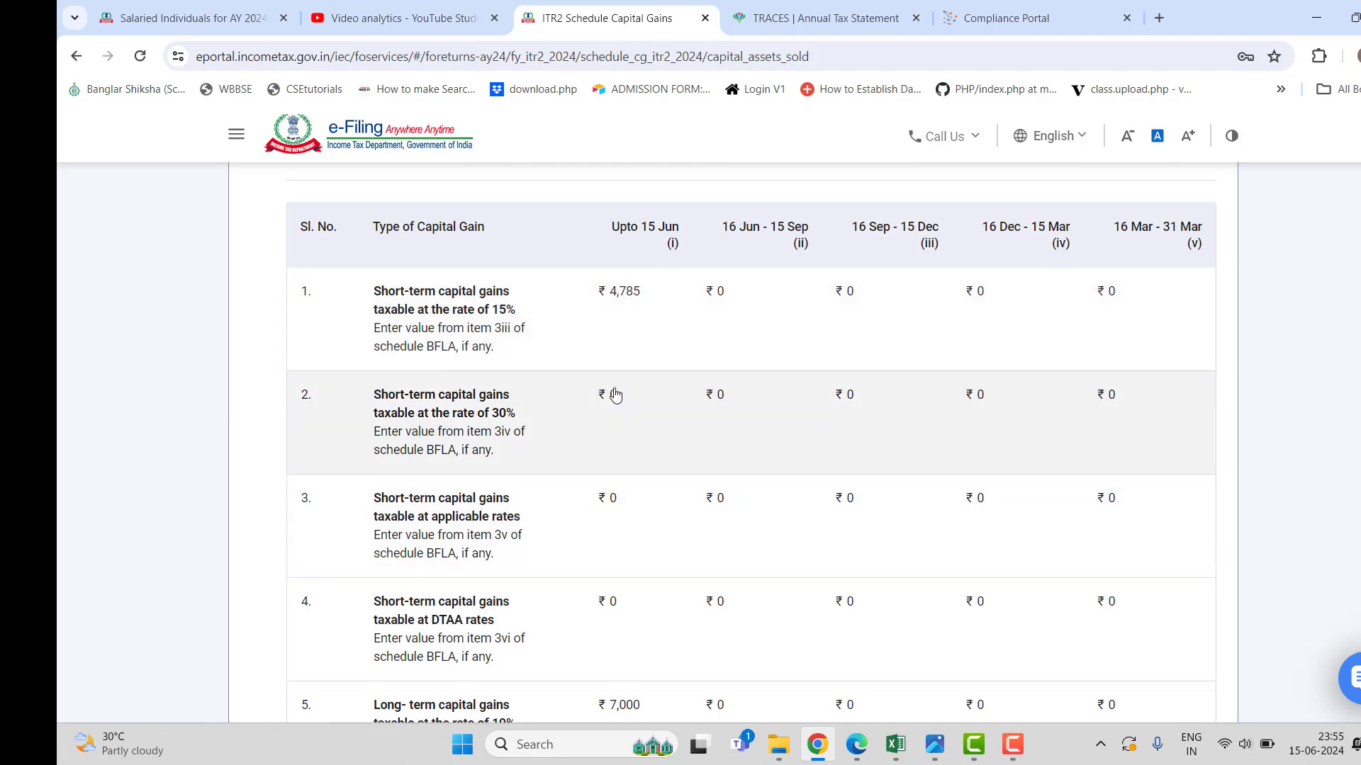
scroll(610, 395, "down", 7)
scroll(605, 406, "up", 8)
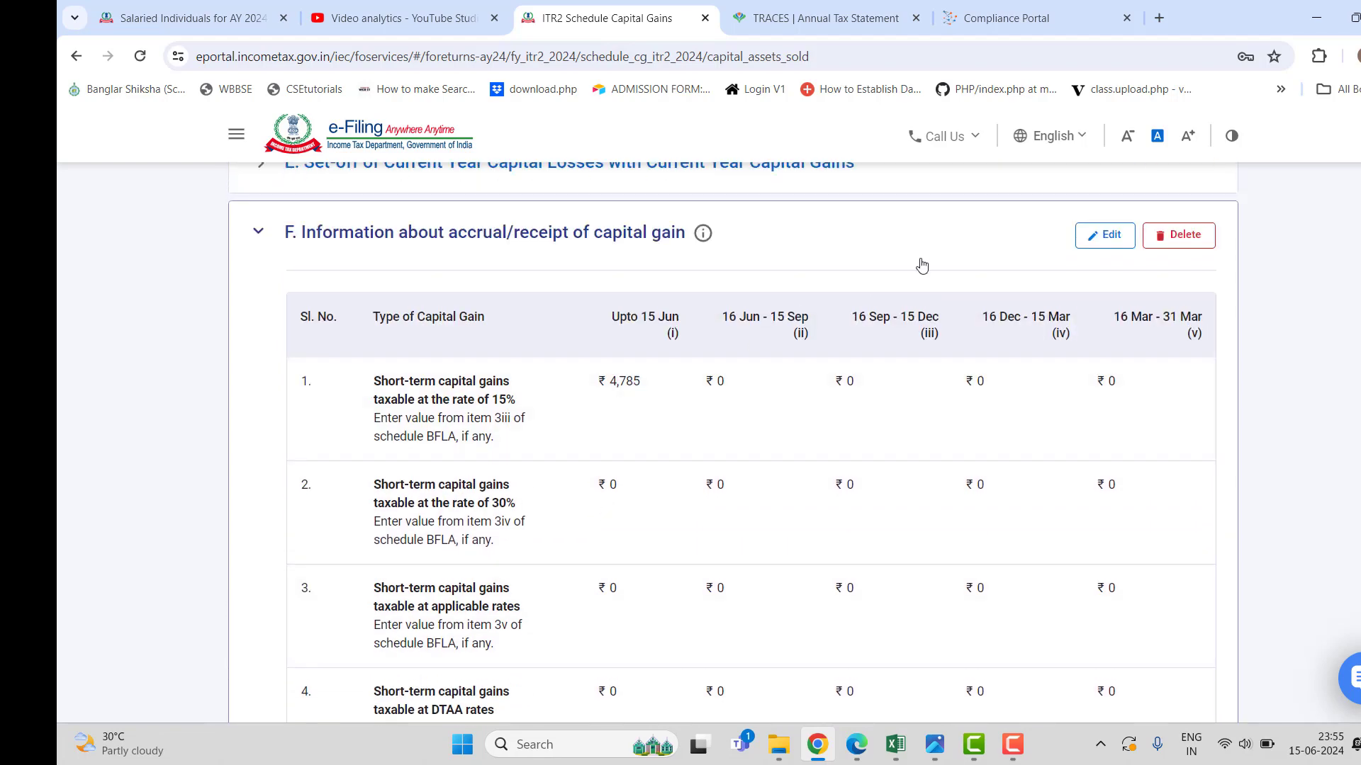
Enter 1,307 in the 16 Dec–15 Mar column of the 15% STCG row.
left_click(1098, 240)
scroll(586, 394, "down", 10)
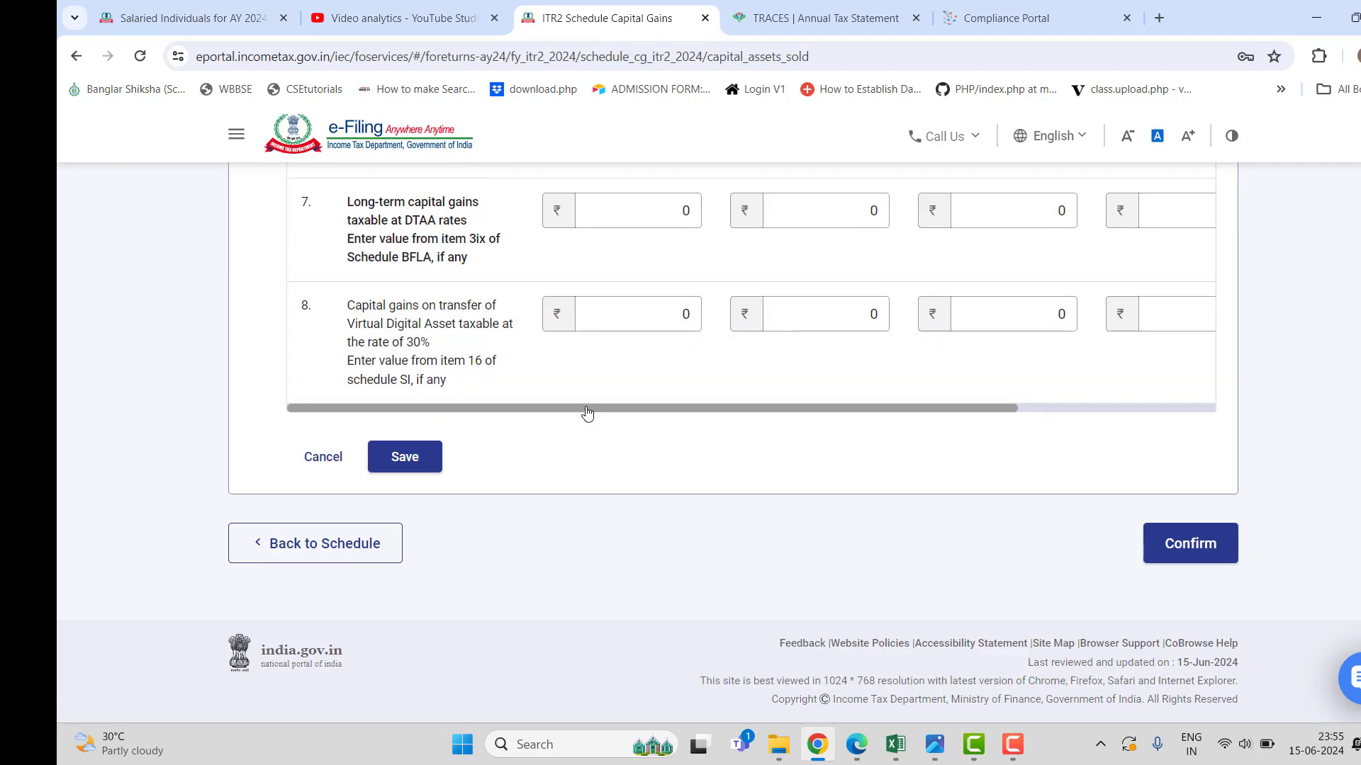
scroll(632, 378, "up", 10)
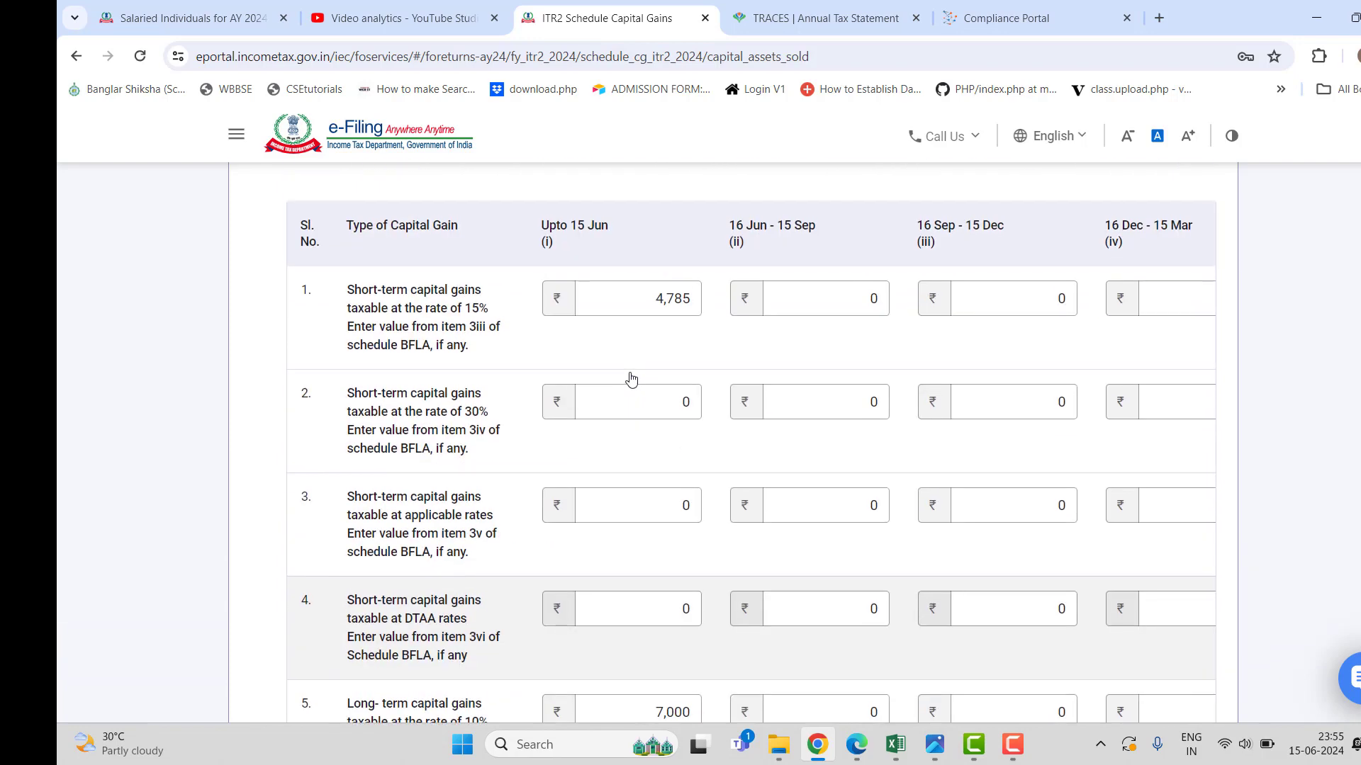
scroll(631, 378, "up", 2)
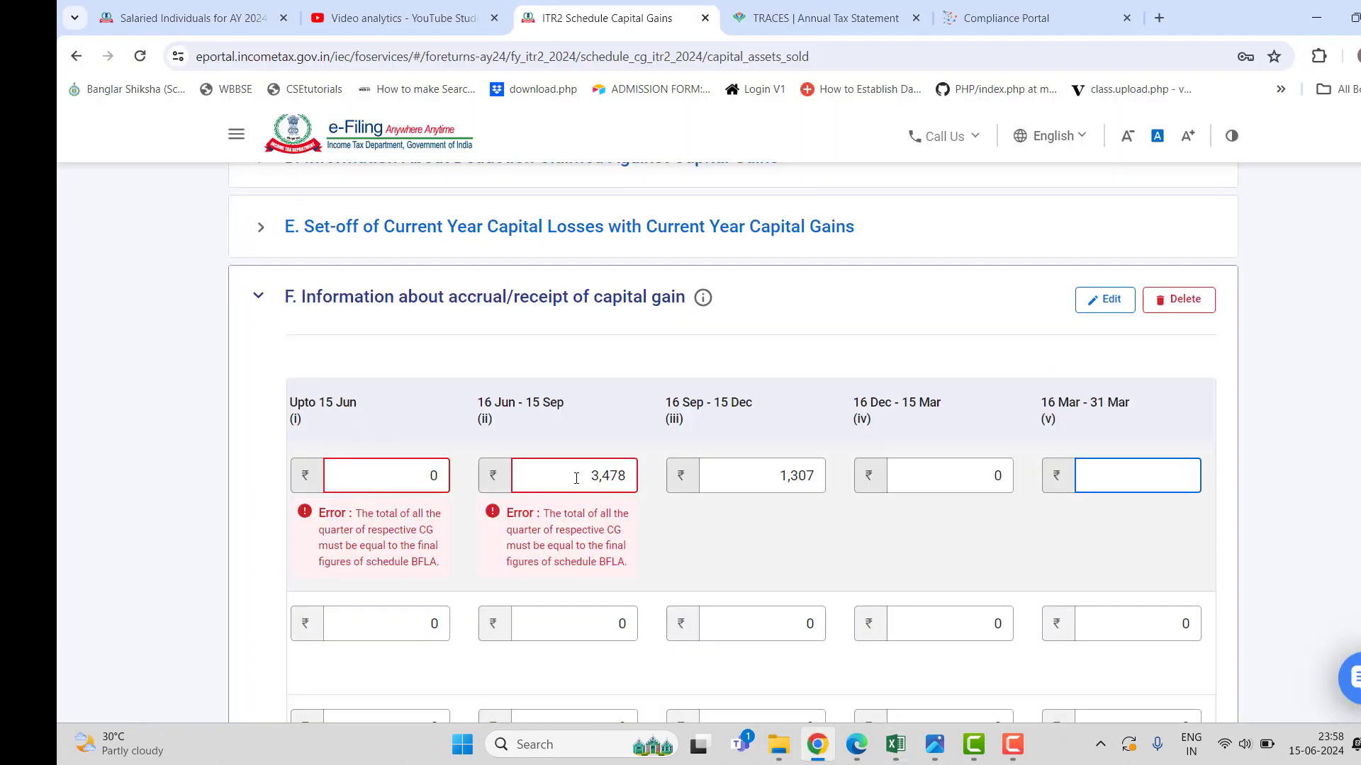
left_click(604, 478)
double_click(605, 478)
left_click(778, 475)
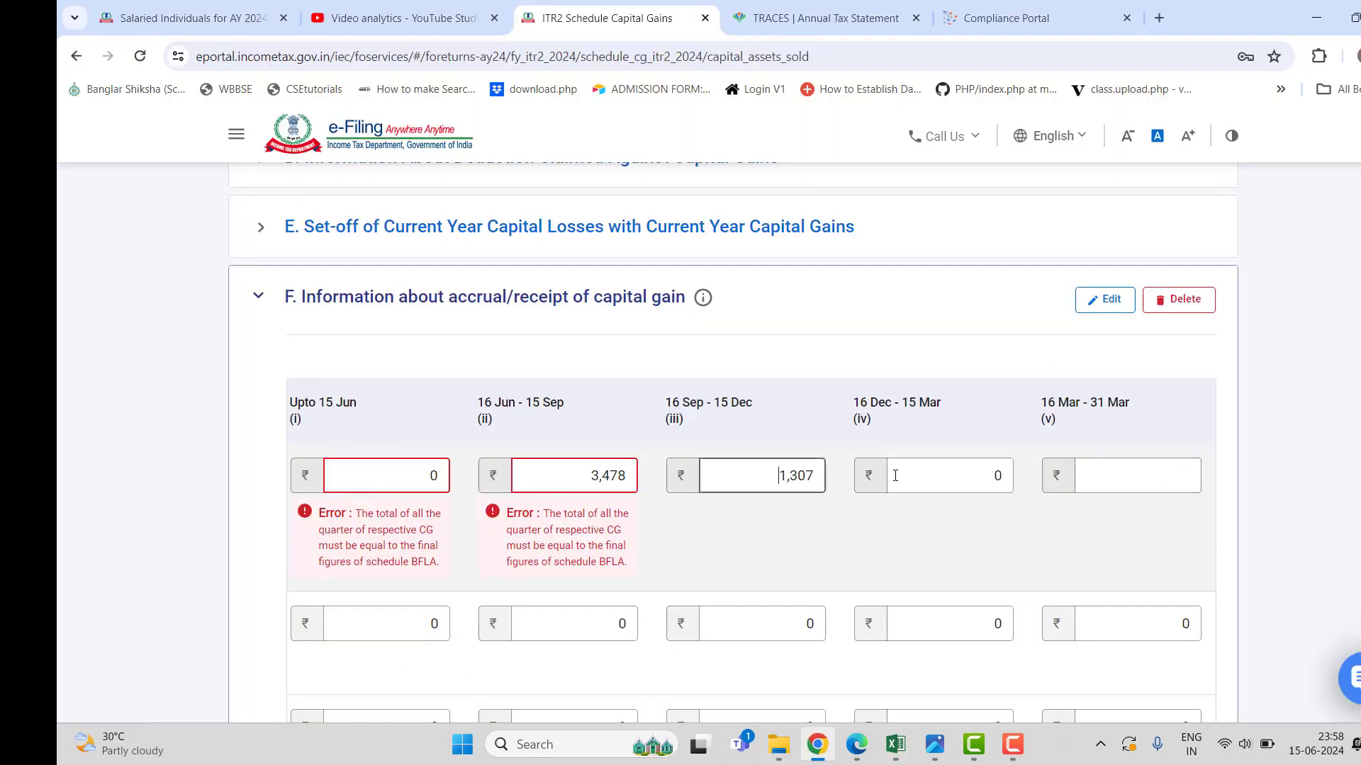
left_click(1000, 475)
type("1")
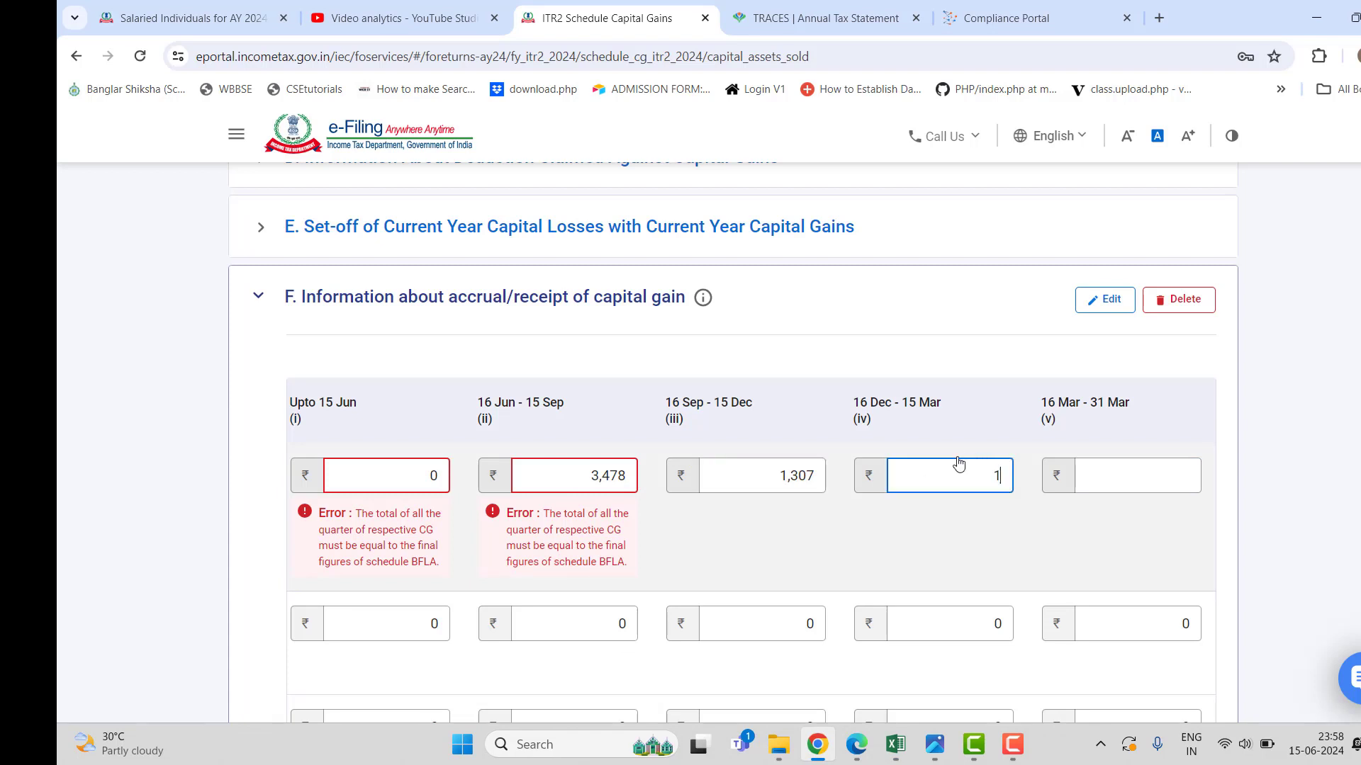
type(",307")
left_click(1107, 474)
Put 3,478 in 16 Sep–15 Dec and zero the 16 Jun–15 Sep amount.
left_click(815, 477)
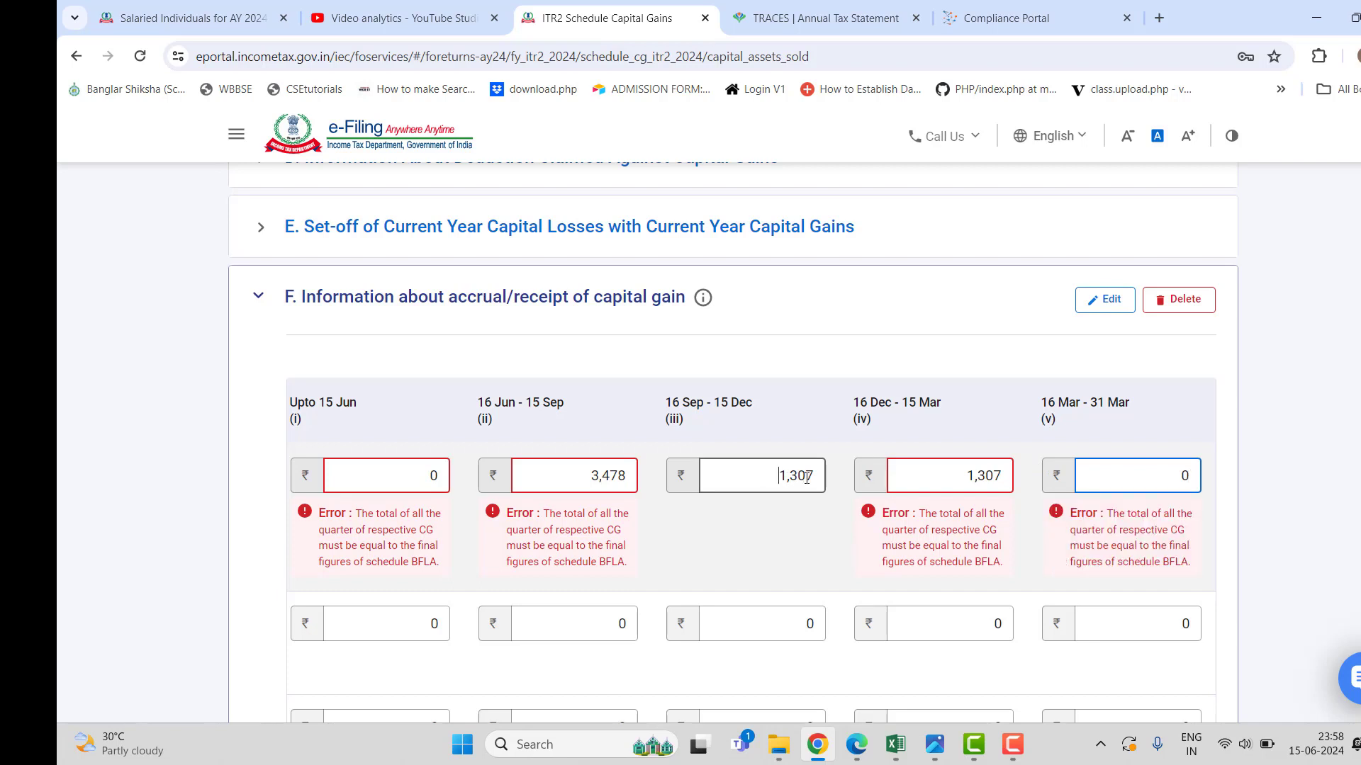
left_click_drag(778, 478, 818, 479)
type("3478")
left_click_drag(627, 474, 585, 463)
type("0")
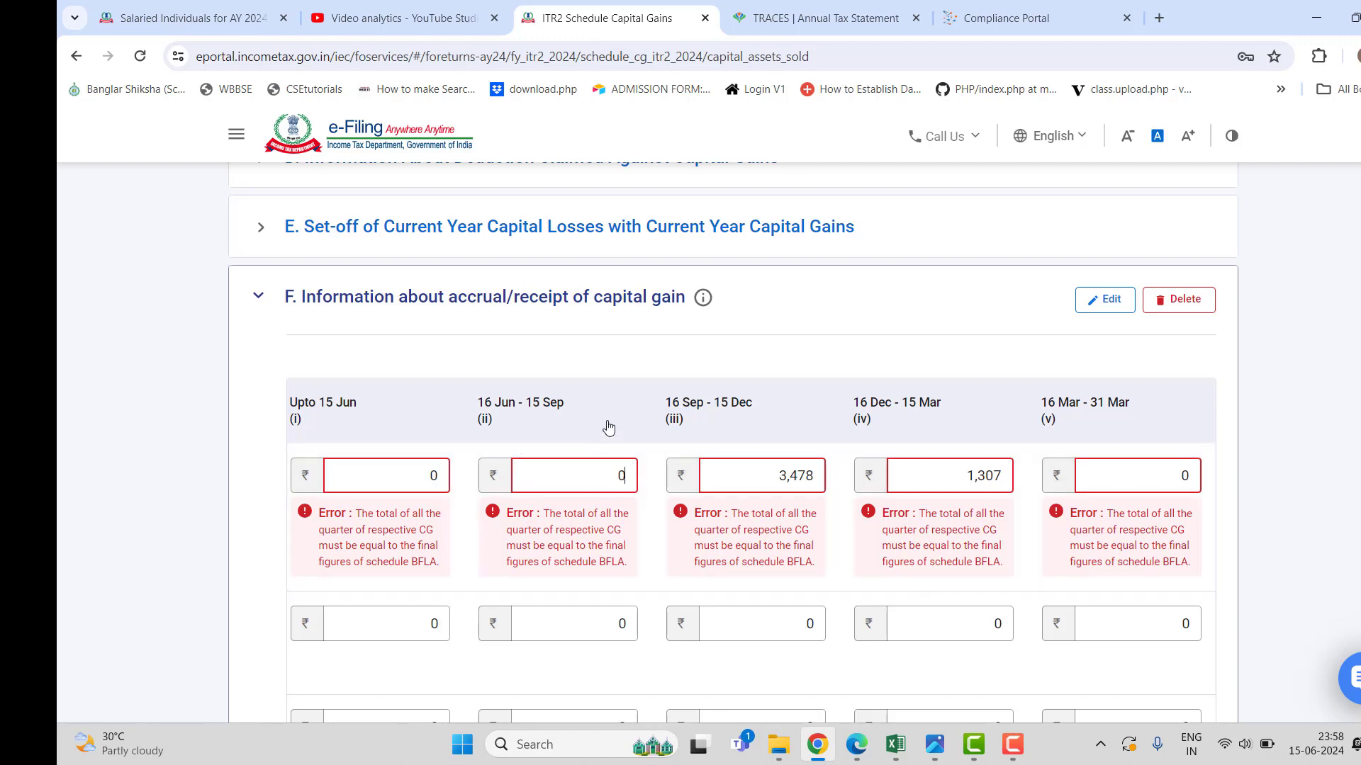
scroll(517, 453, "down", 3)
scroll(517, 455, "down", 6)
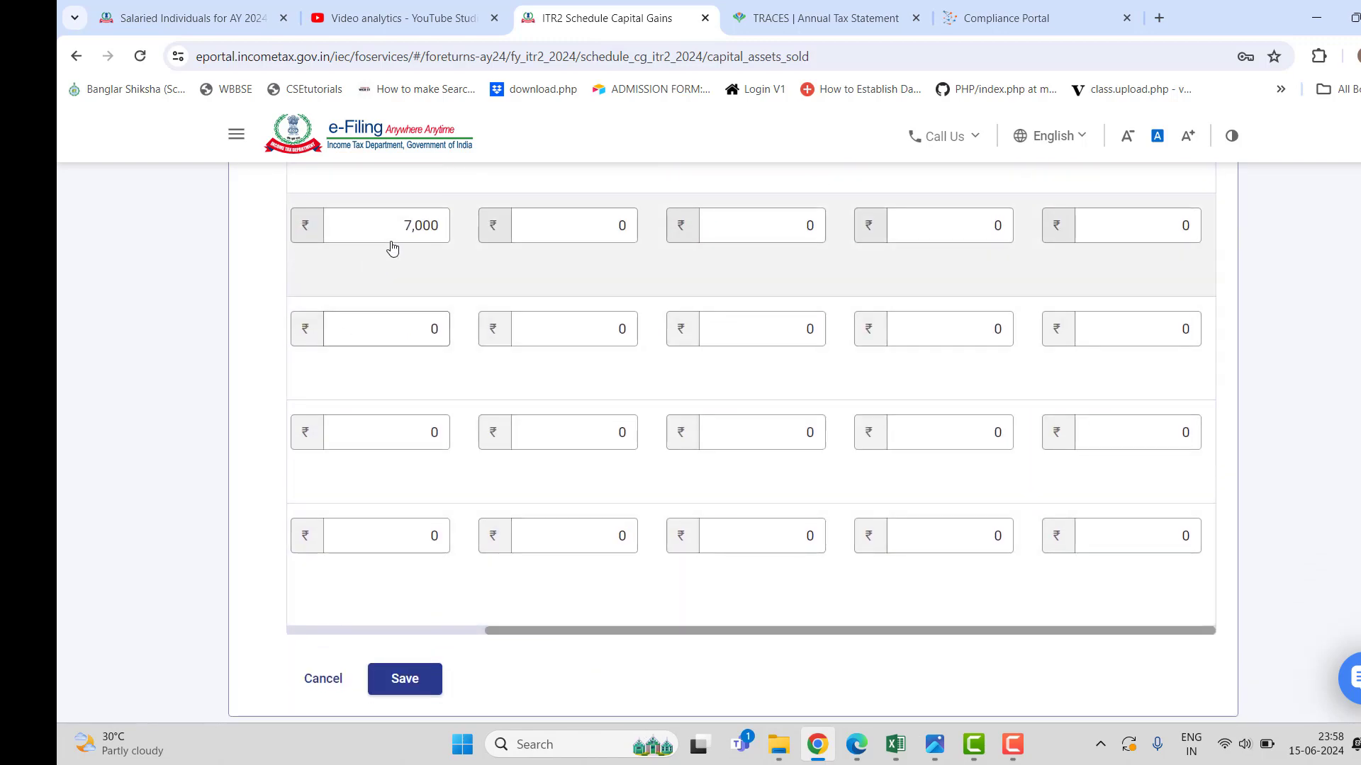
In the 7,000 LTCG row, enter 6,736 for 16 Sep–15 Dec, 0 for Upto 15 Jun, and 264 for 16 Dec–15 Mar.
scroll(459, 458, "up", 3)
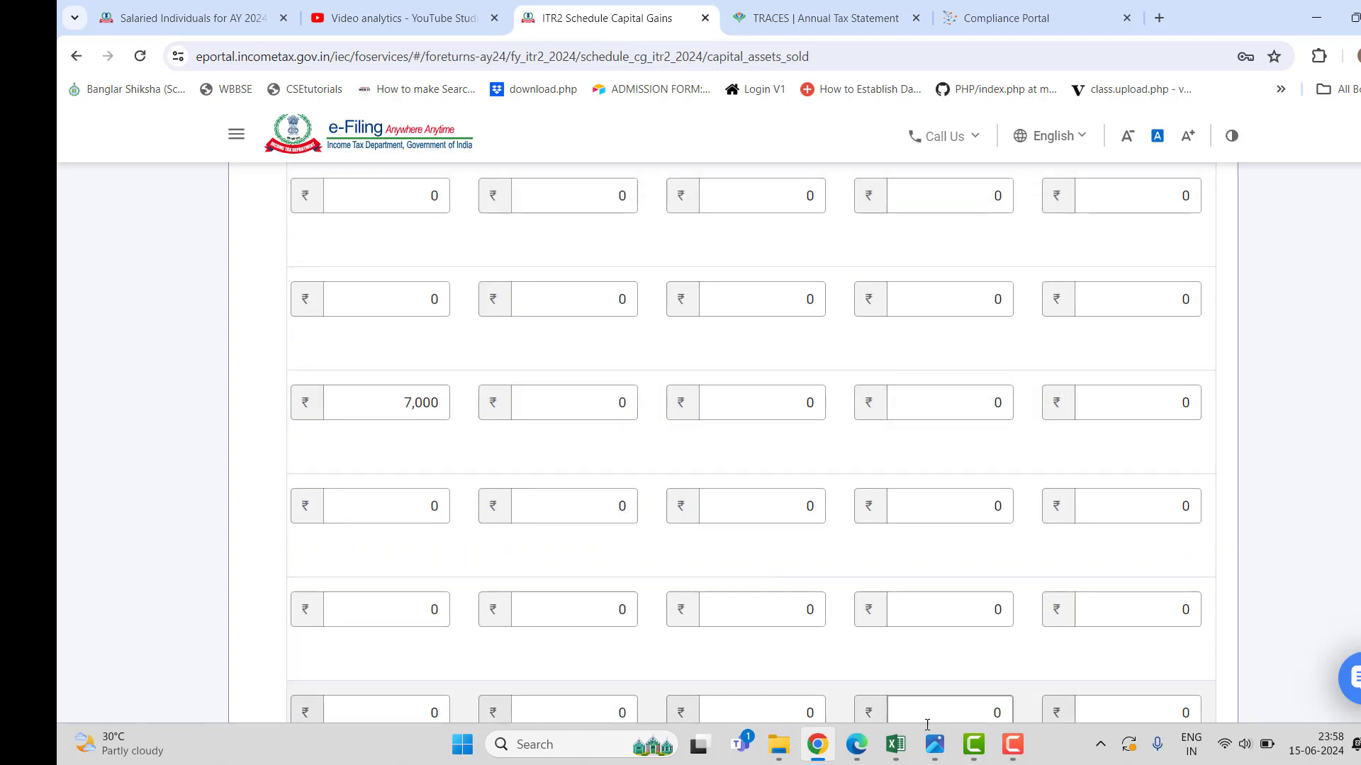
left_click(896, 745)
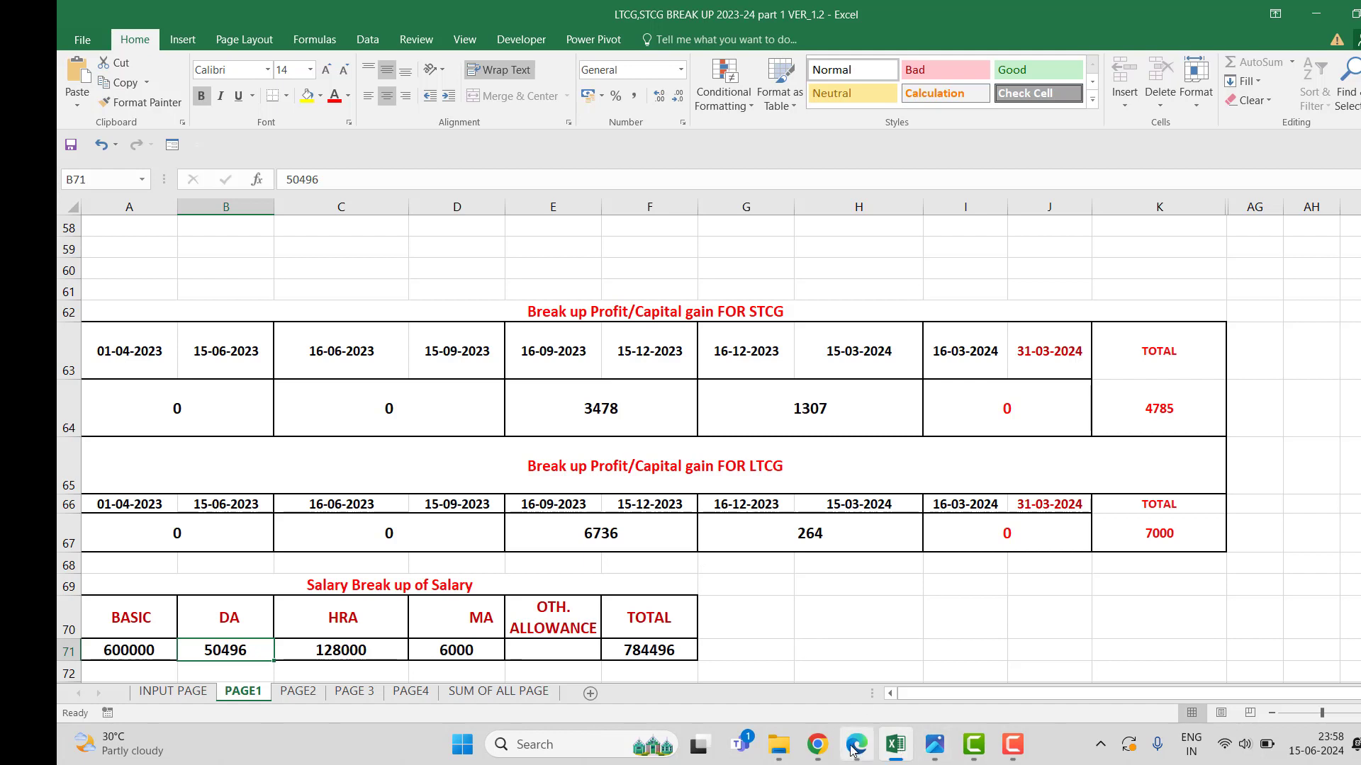
left_click(817, 744)
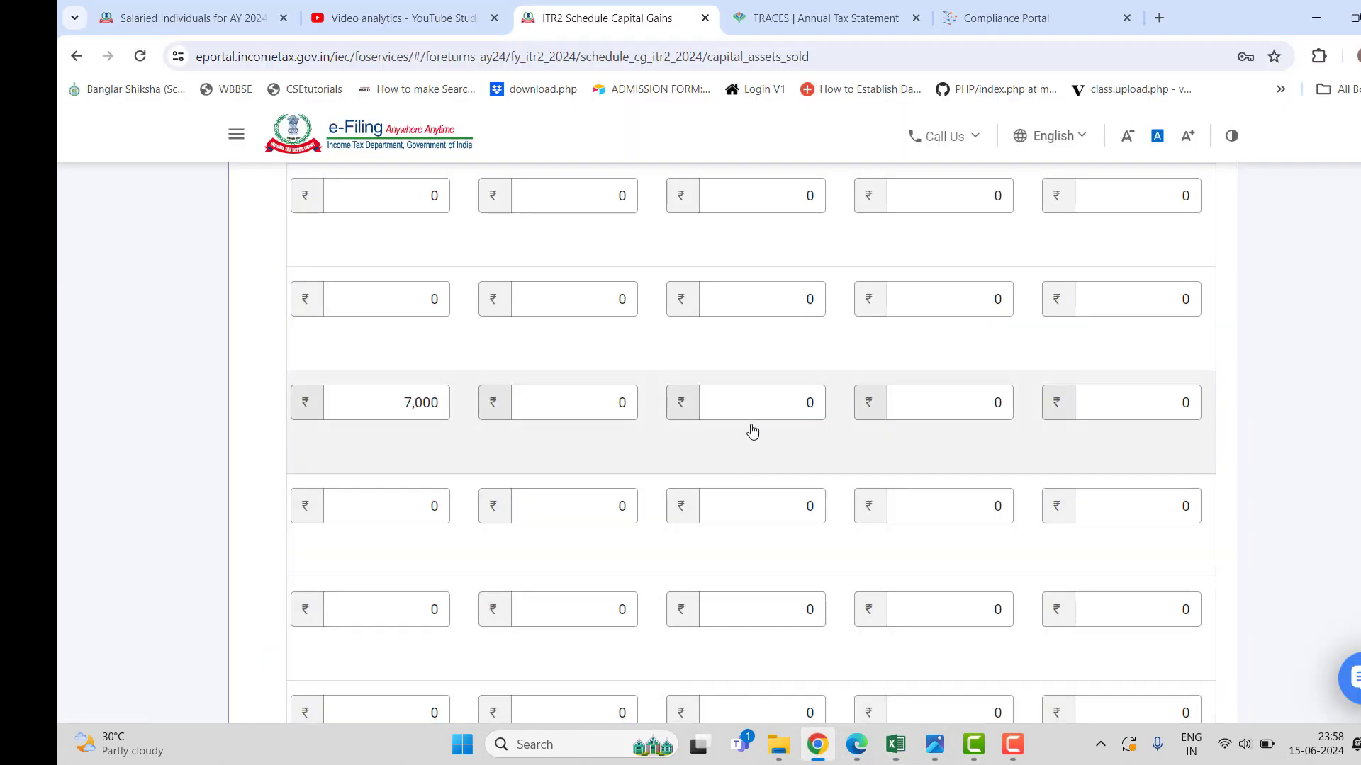
left_click(757, 408)
type("6,736")
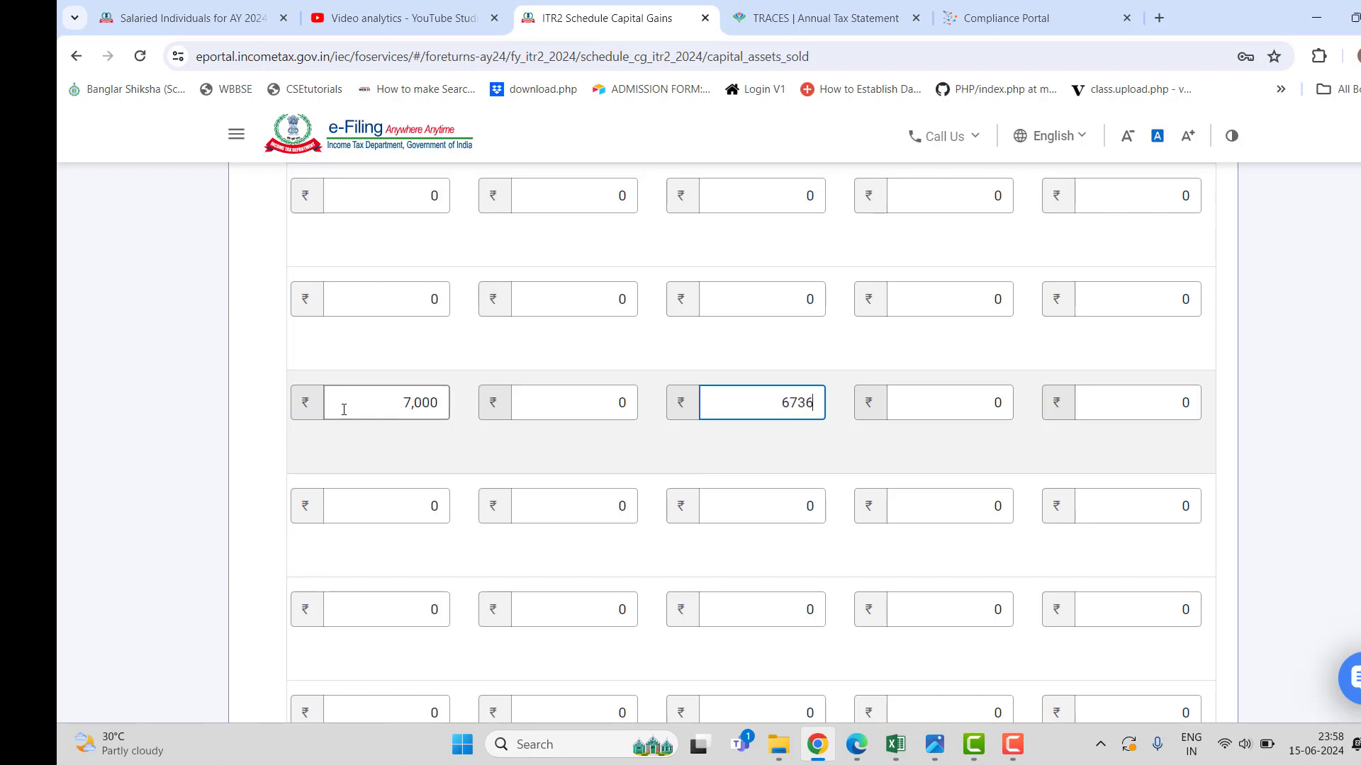
left_click_drag(399, 402, 446, 401)
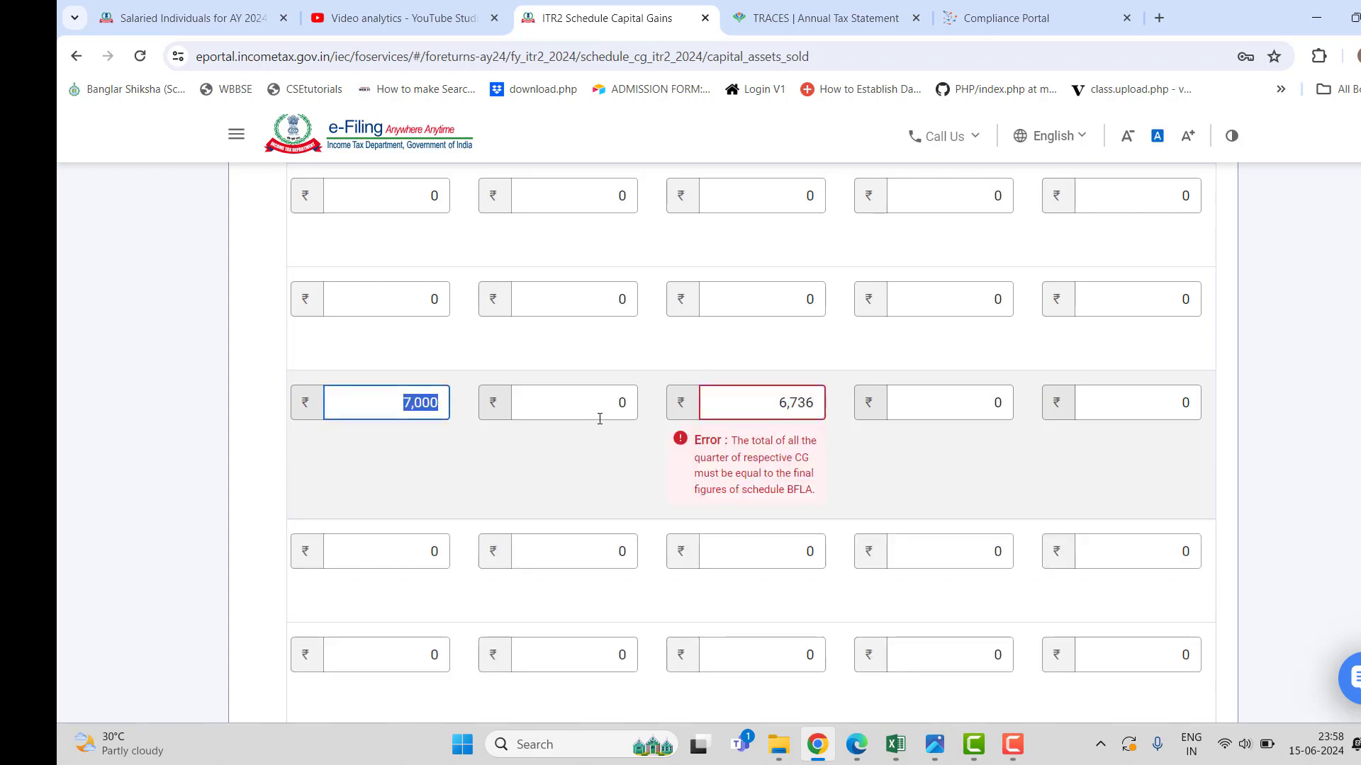
key("BackSpace")
type("0")
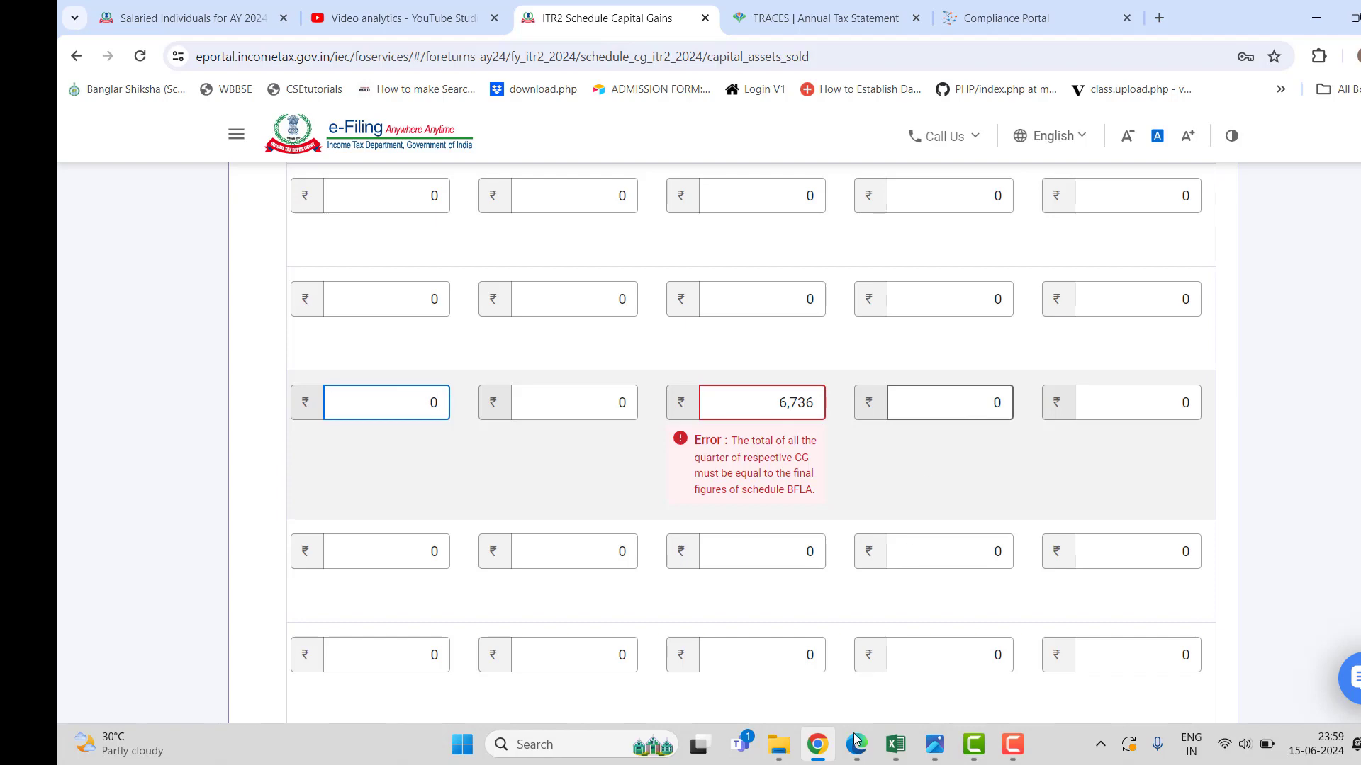
left_click(888, 748)
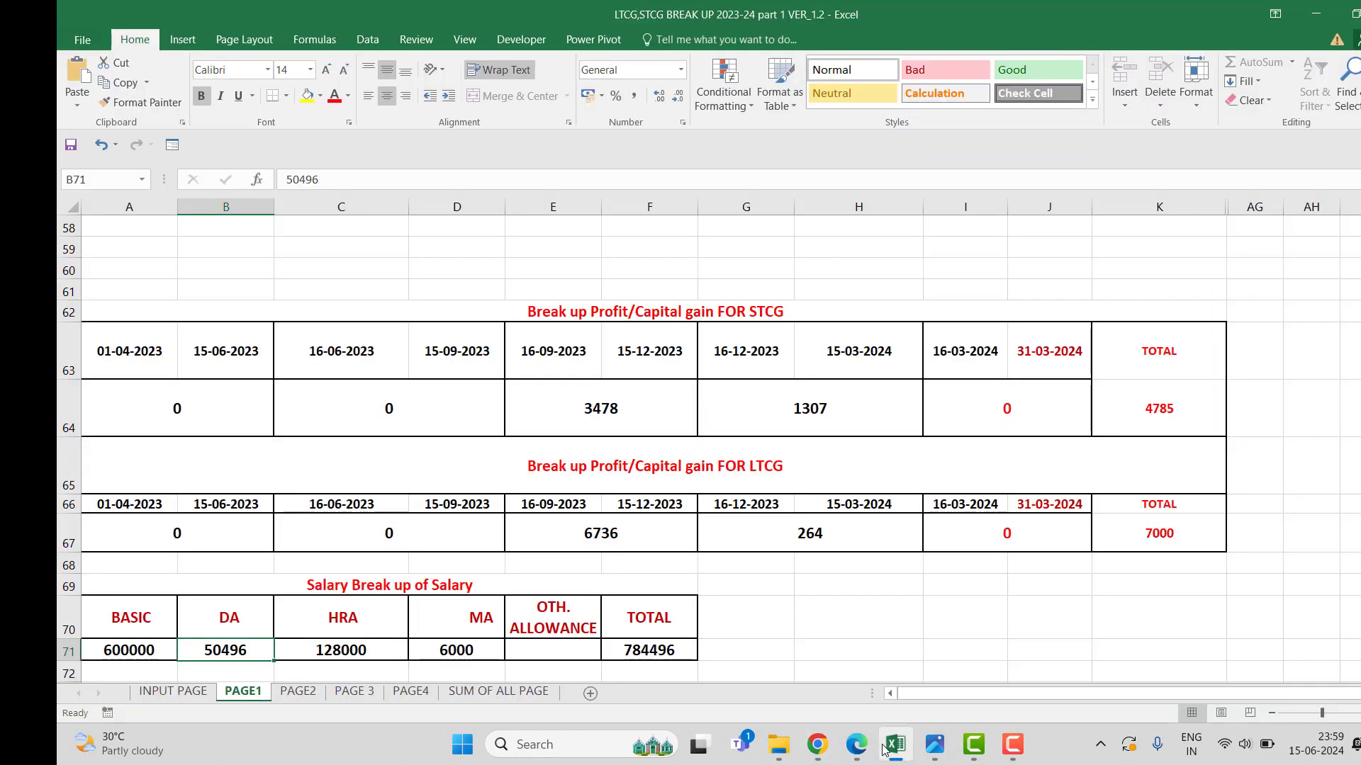
left_click(887, 748)
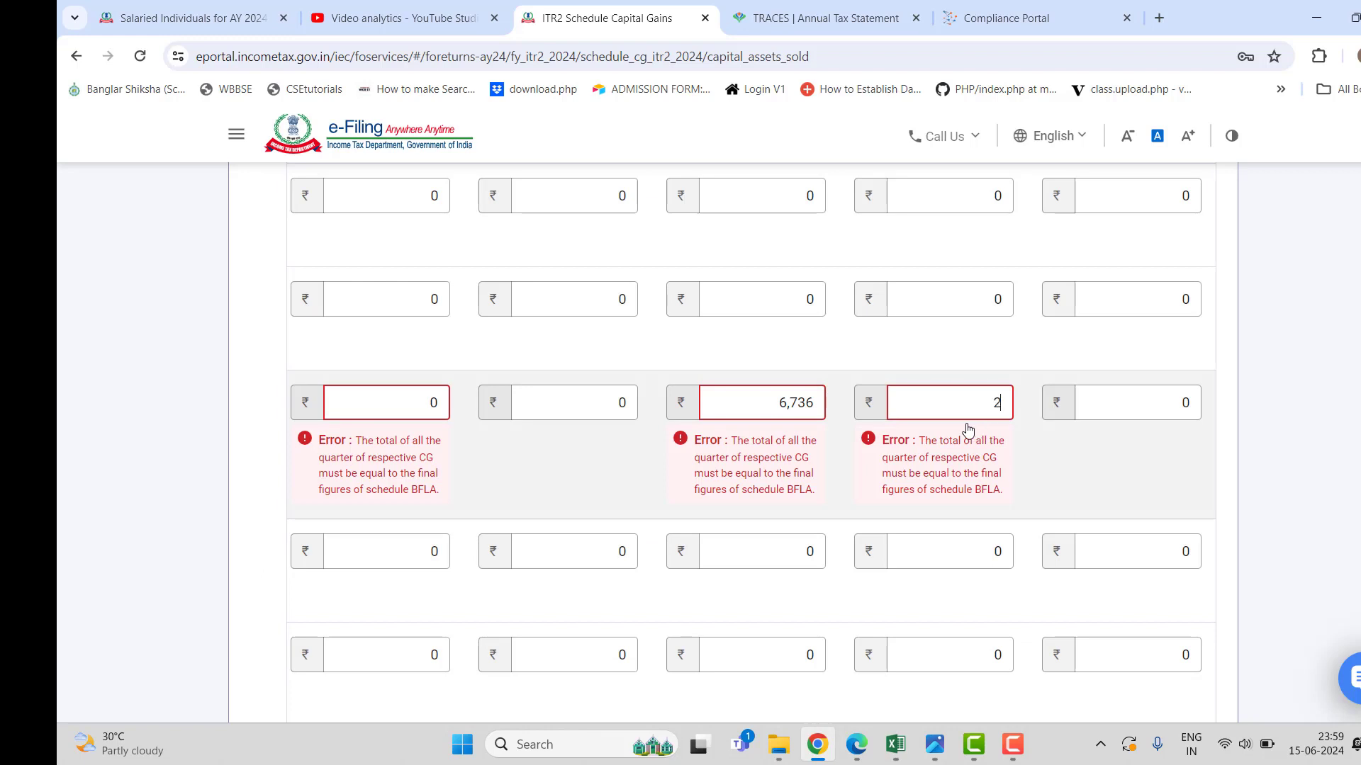
type("264")
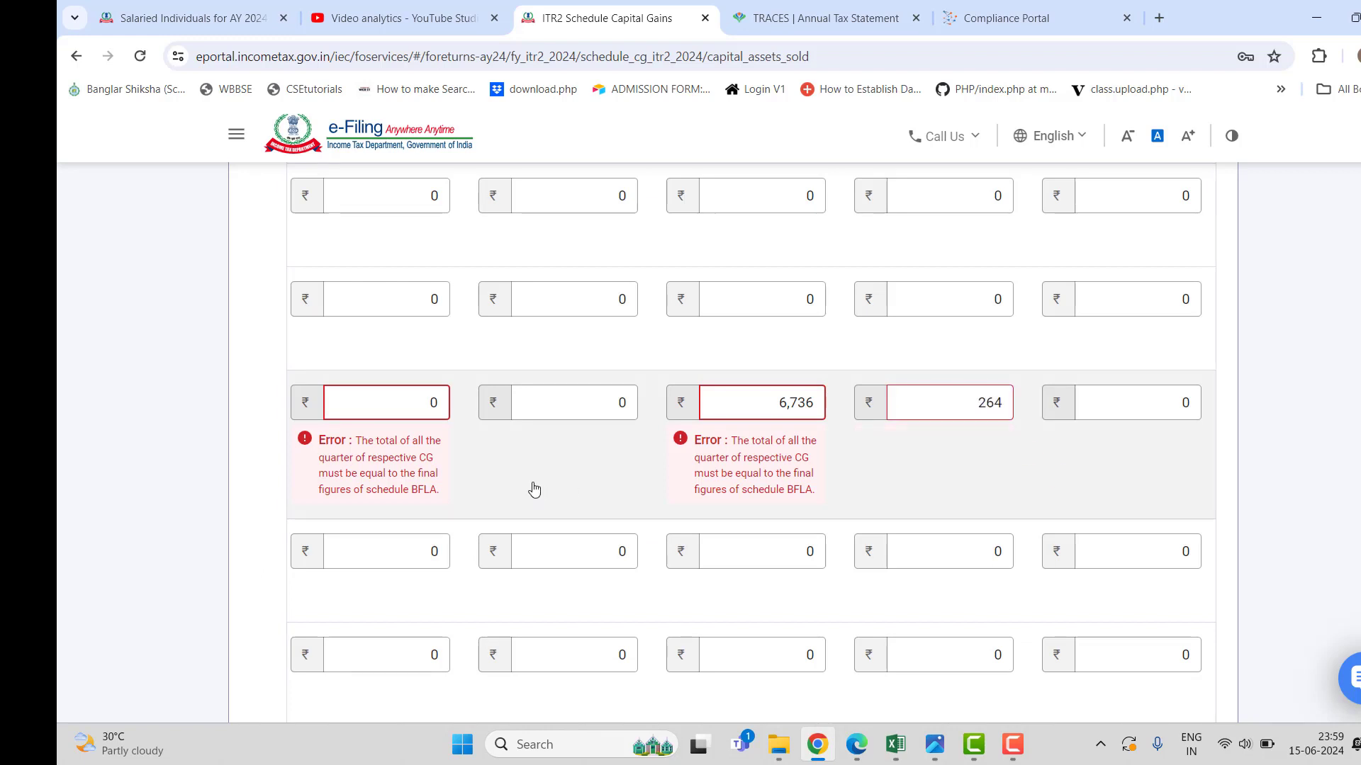
scroll(528, 493, "down", 5)
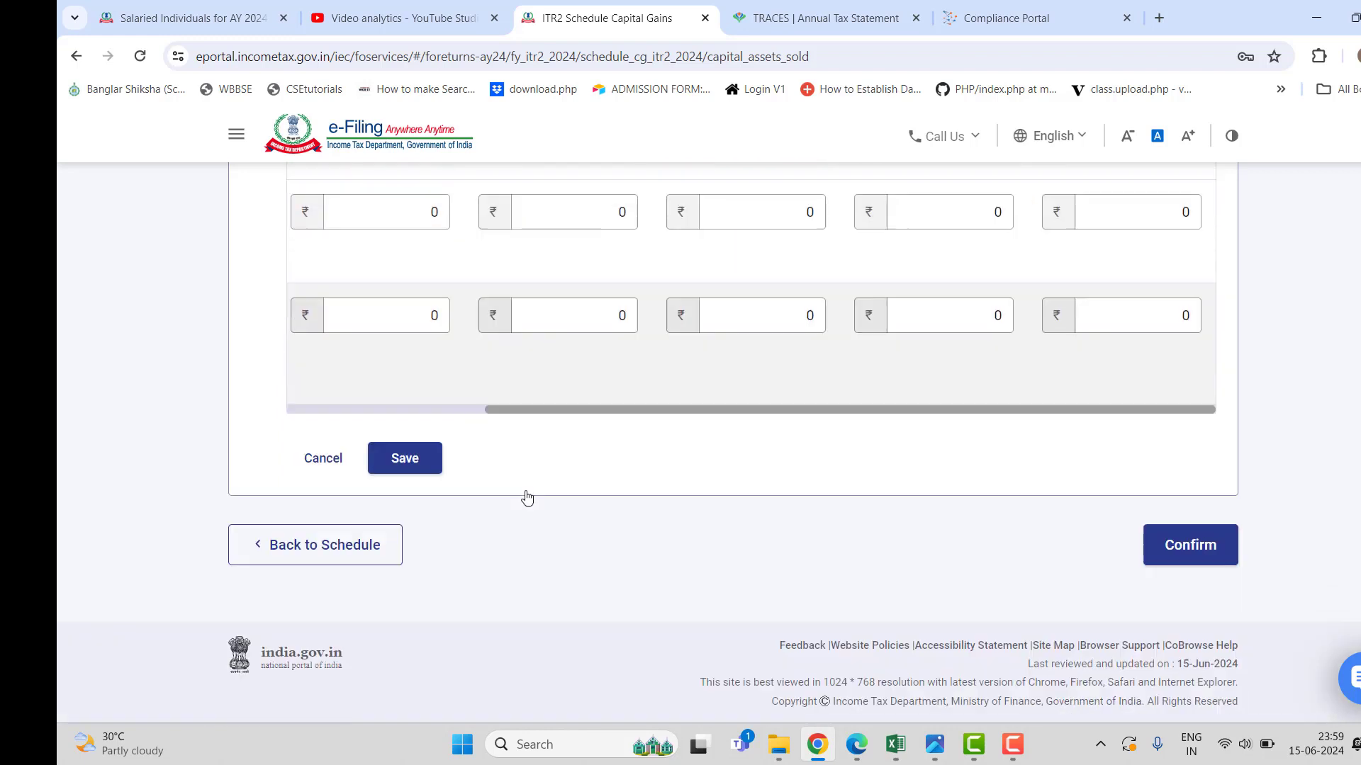
Save the accrual figures and confirm Schedule Capital Gains, reaching Schedule Other Sources.
left_click(409, 462)
left_click(1012, 745)
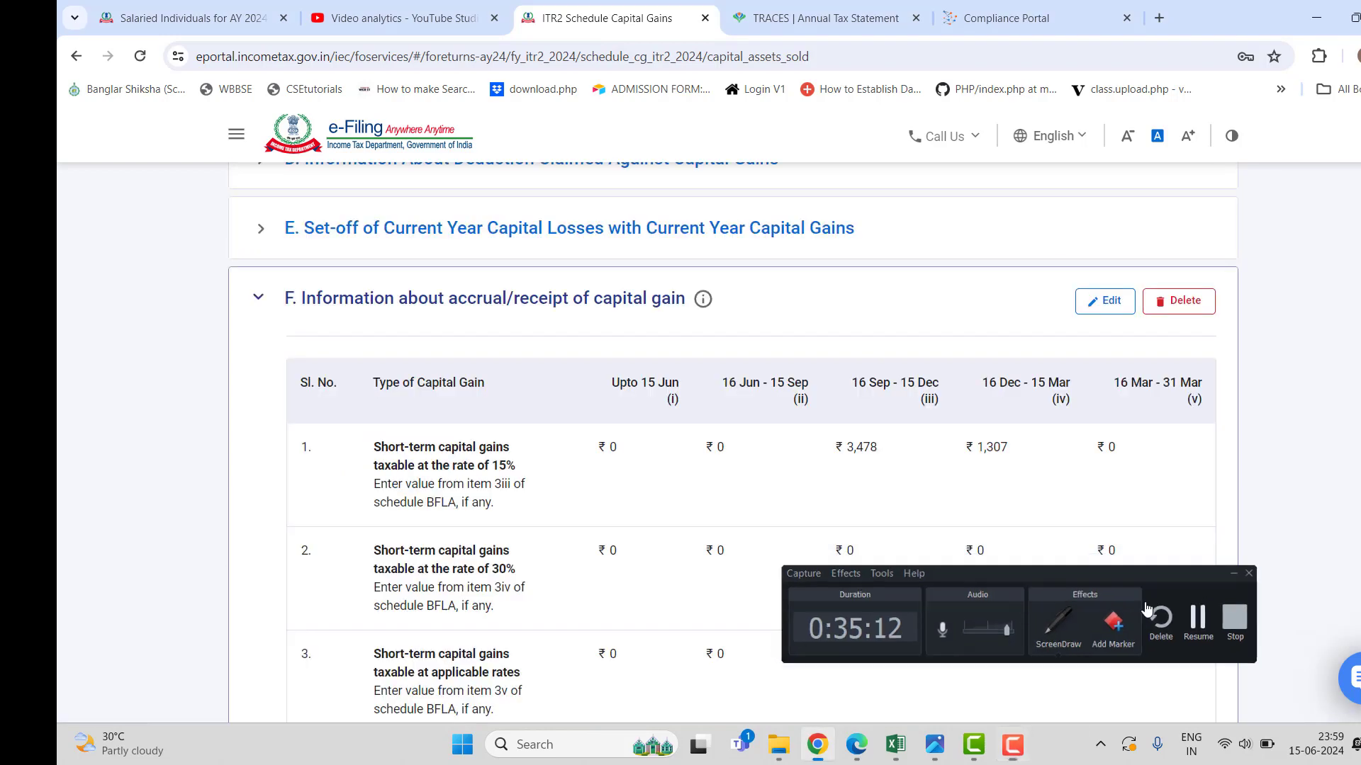
scroll(638, 517, "down", 10)
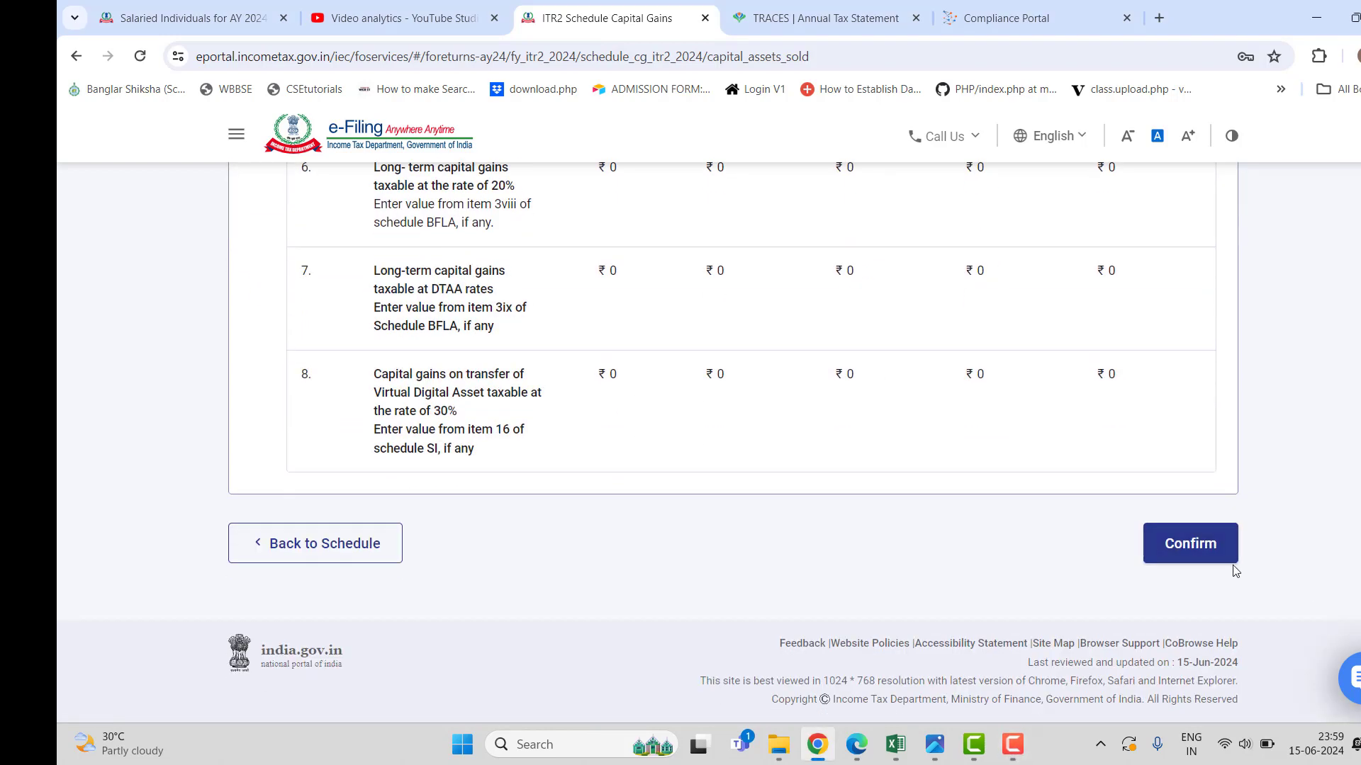
left_click(1157, 560)
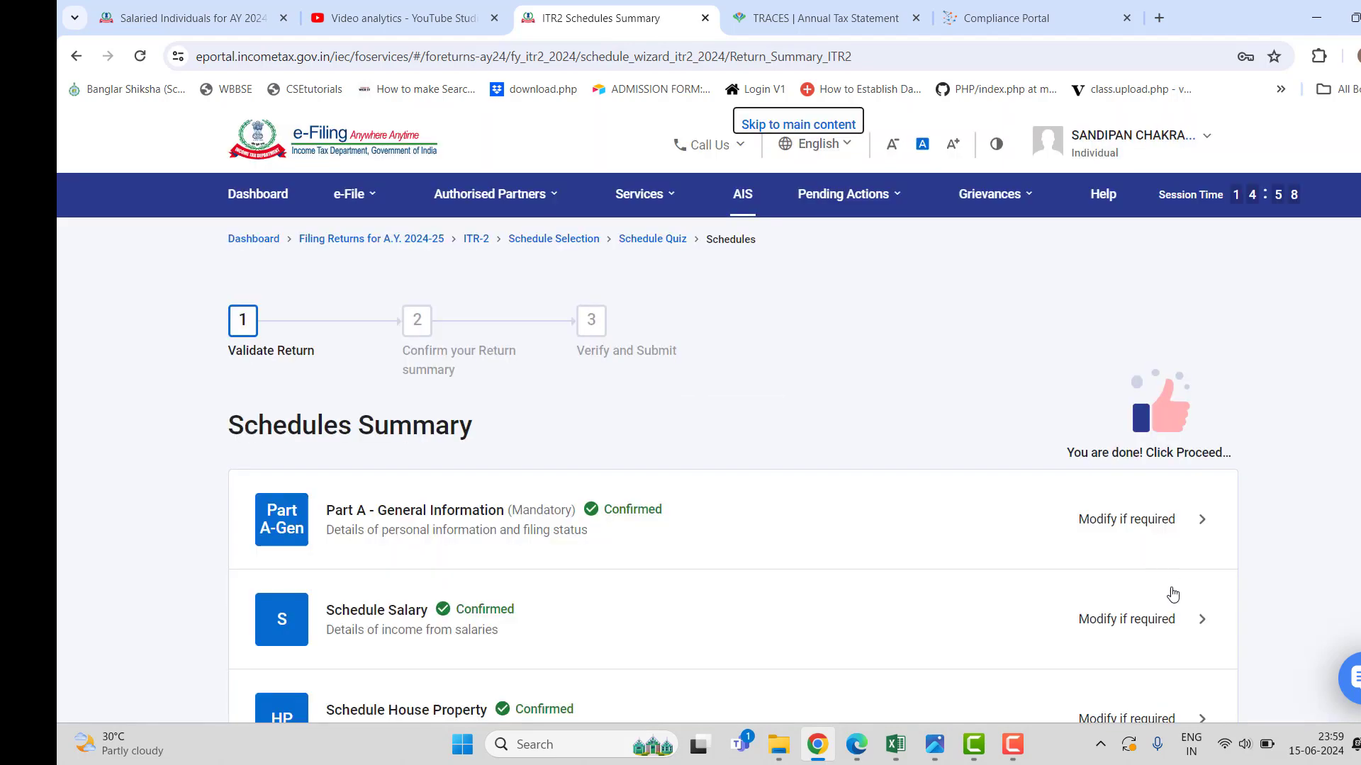
left_click(1011, 744)
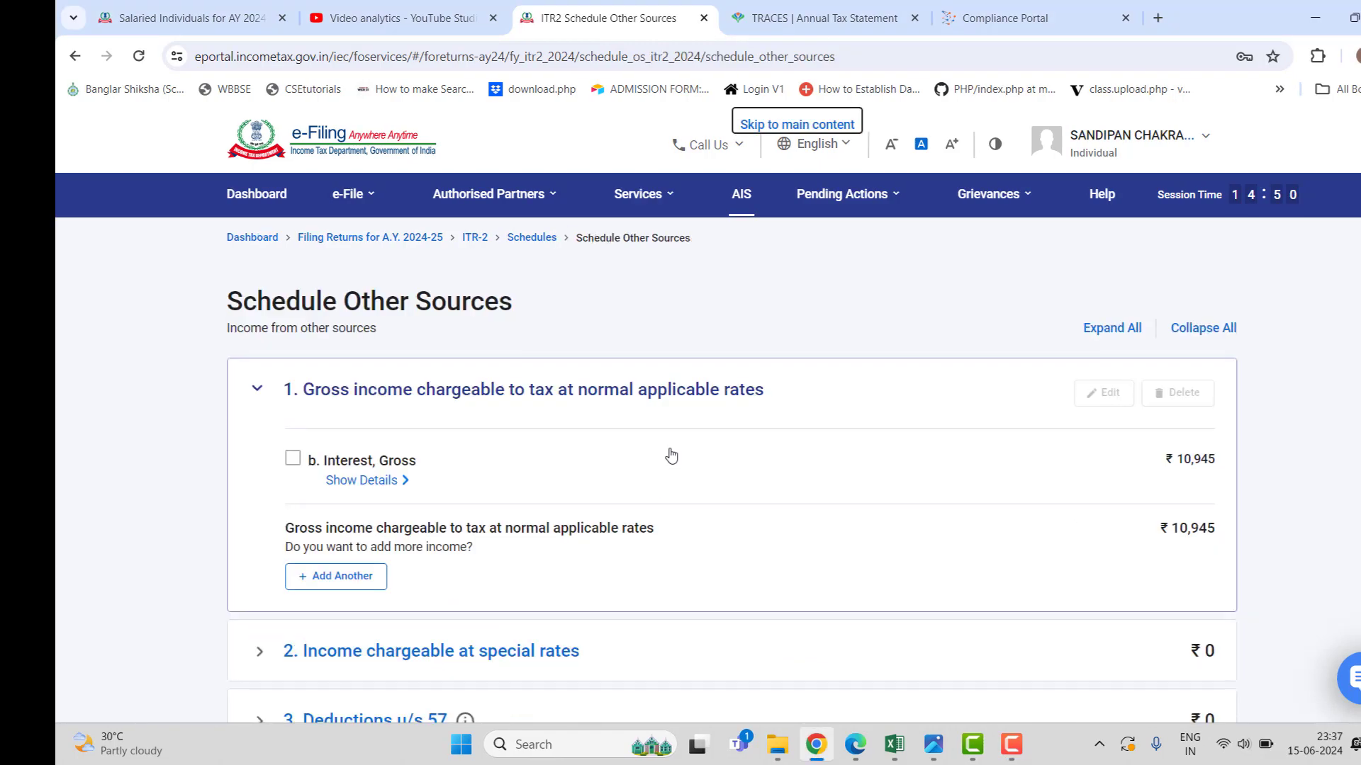
scroll(672, 455, "down", 1)
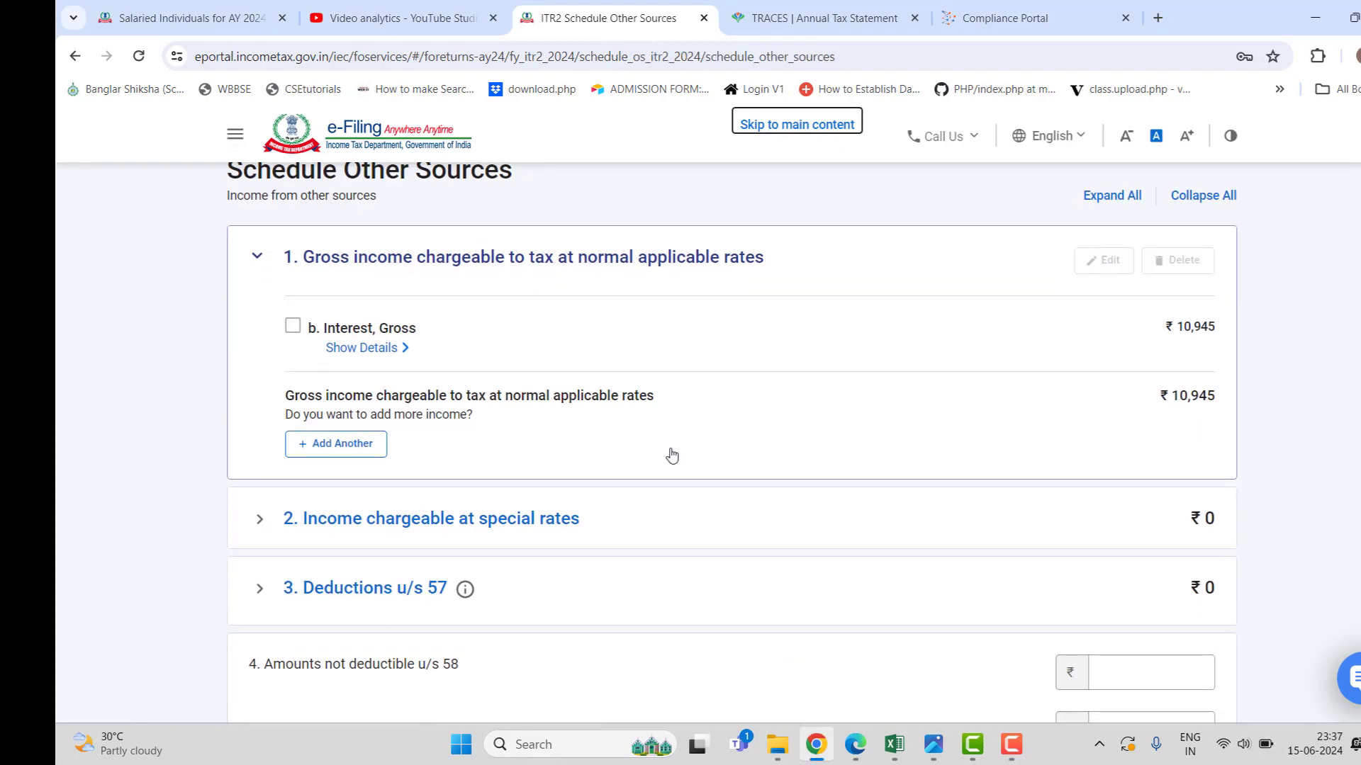
Show the ₹10,945 gross interest breakdown and compare it with the AIS SFT interest entries.
left_click(665, 524)
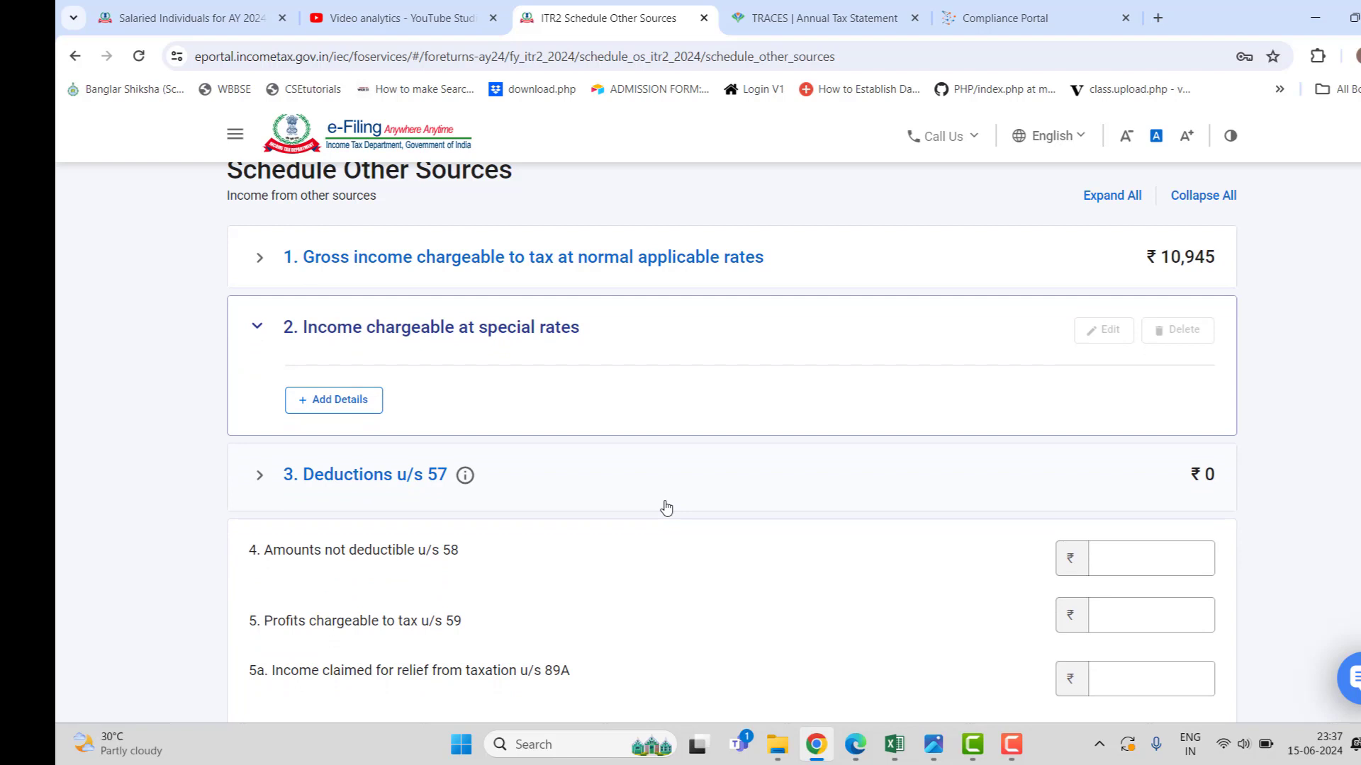
scroll(665, 507, "up", 2)
left_click(369, 399)
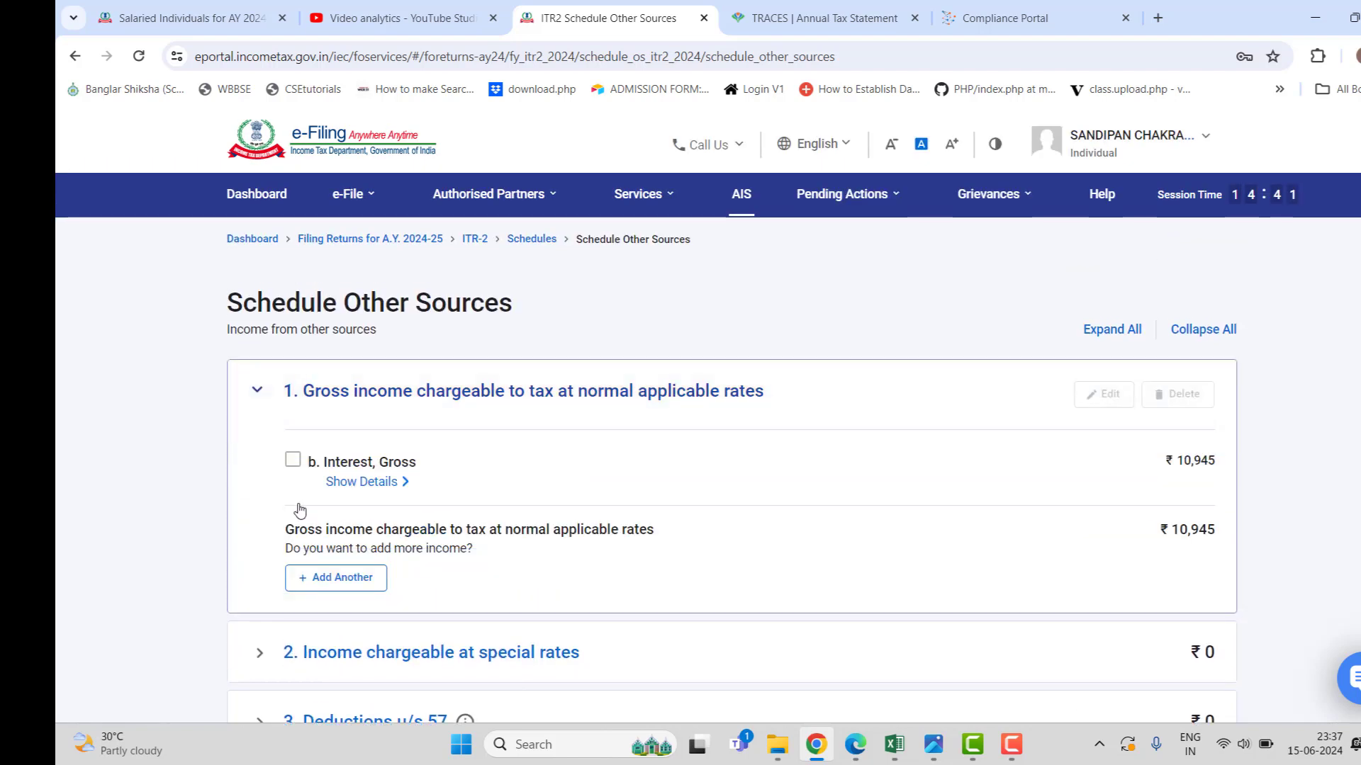
left_click(375, 482)
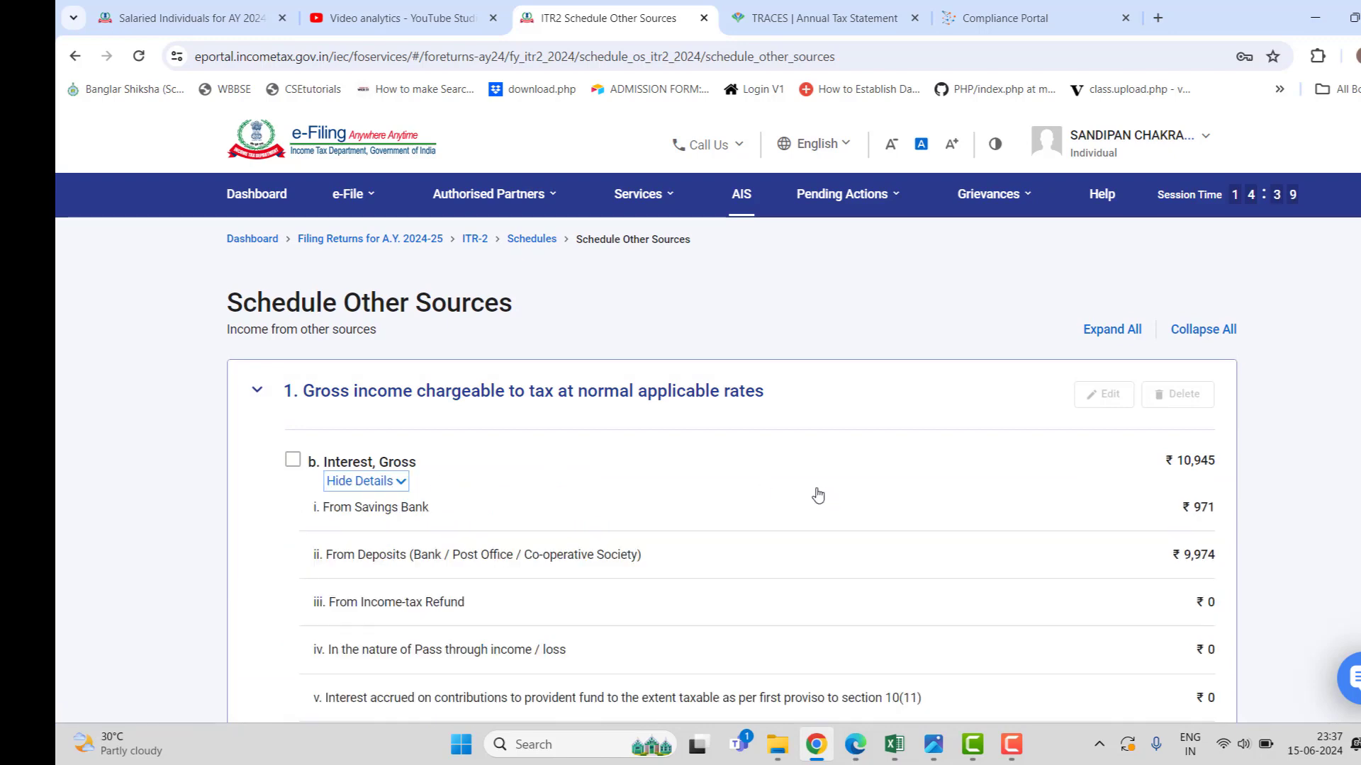
scroll(818, 494, "down", 2)
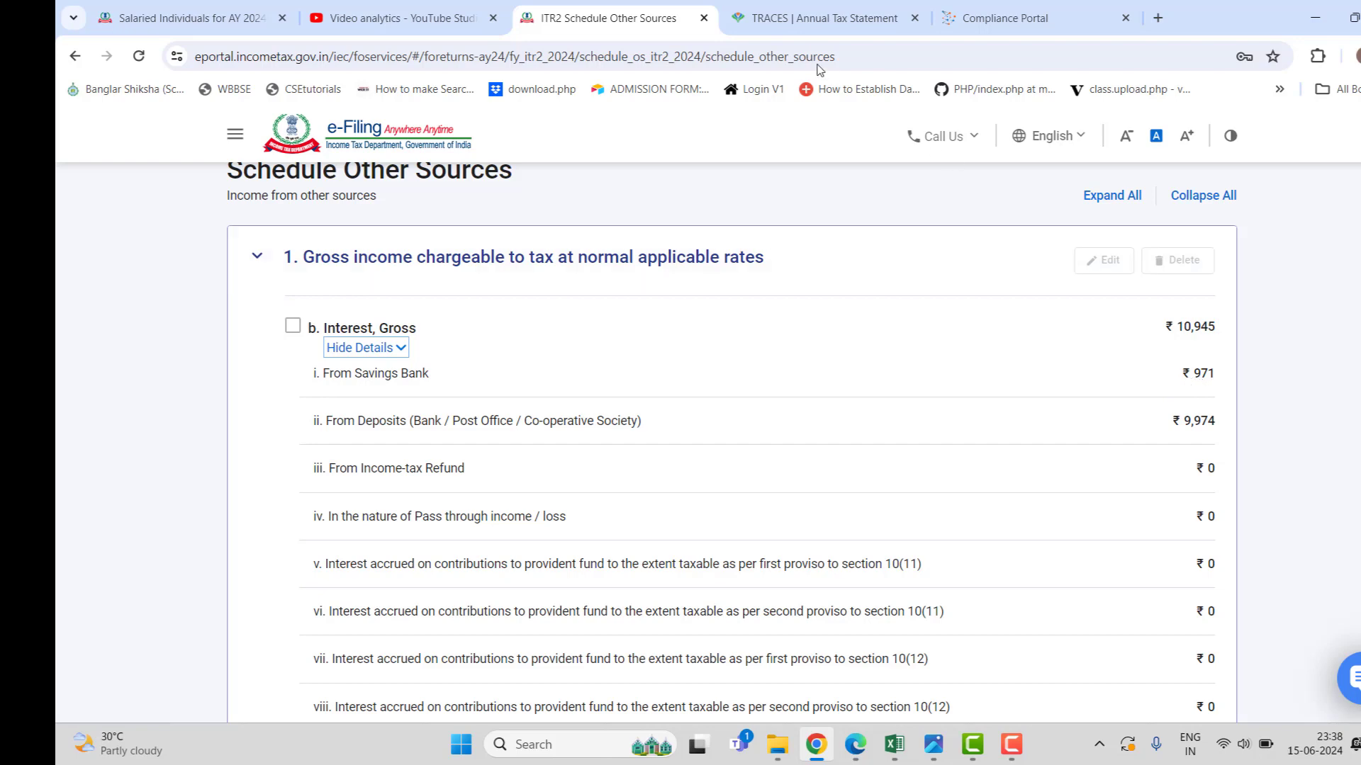
left_click(970, 14)
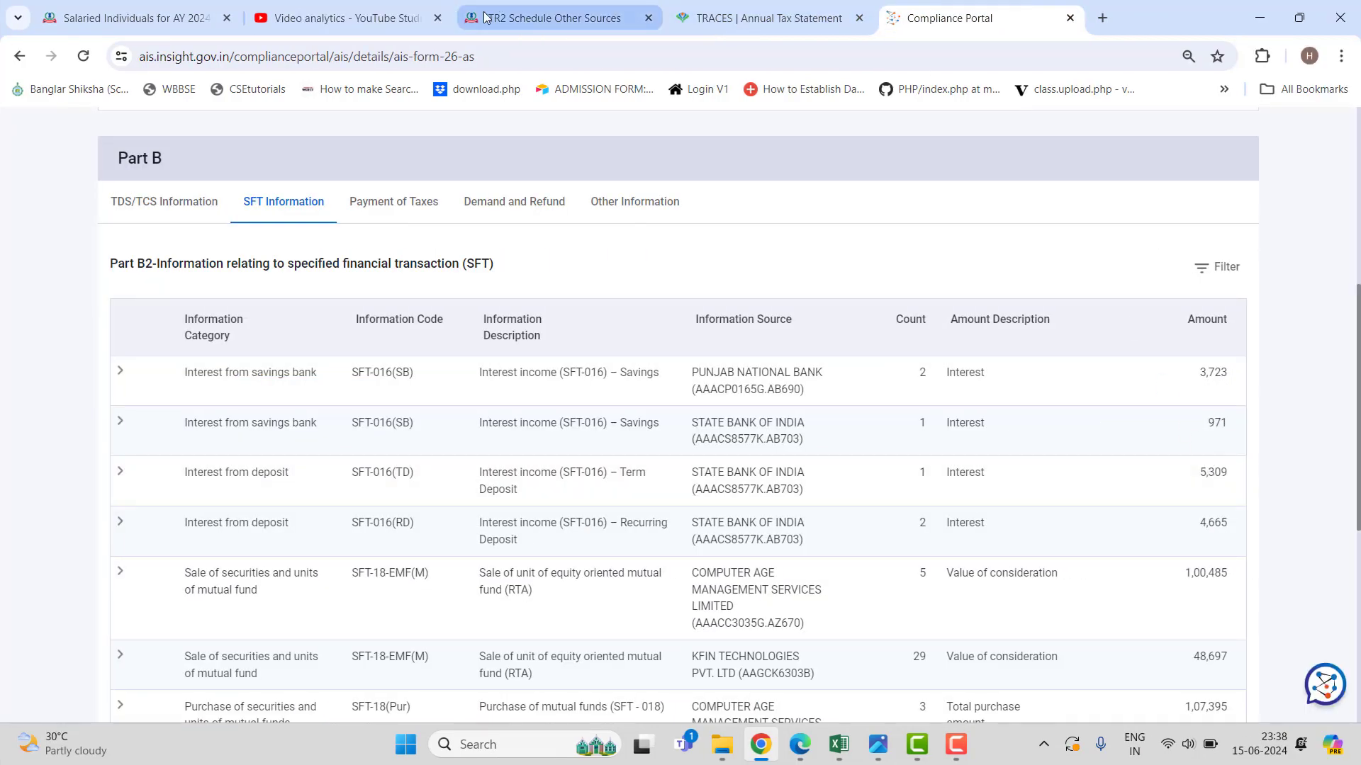
left_click(484, 17)
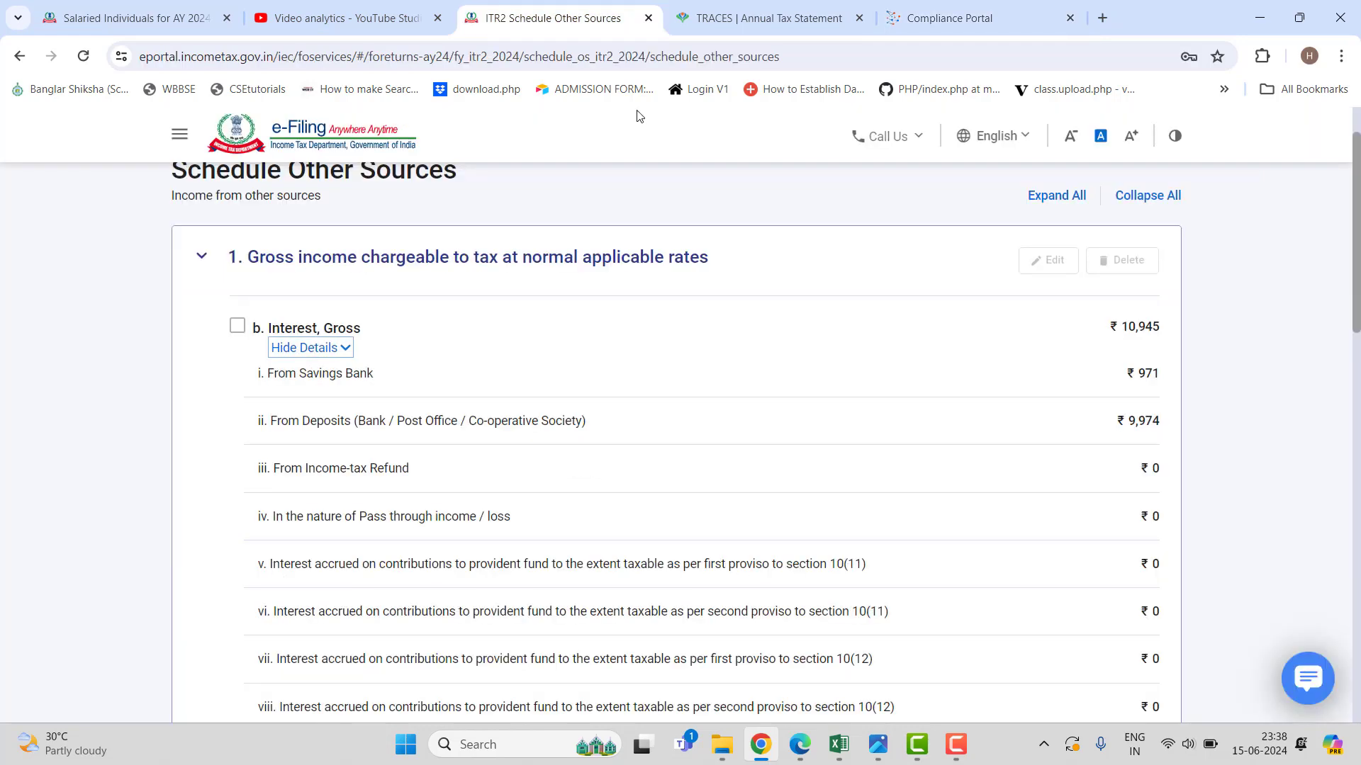
Edit the Interest, Gross entry to savings bank 4,694, totalling ₹14,668, and save it.
left_click(238, 326)
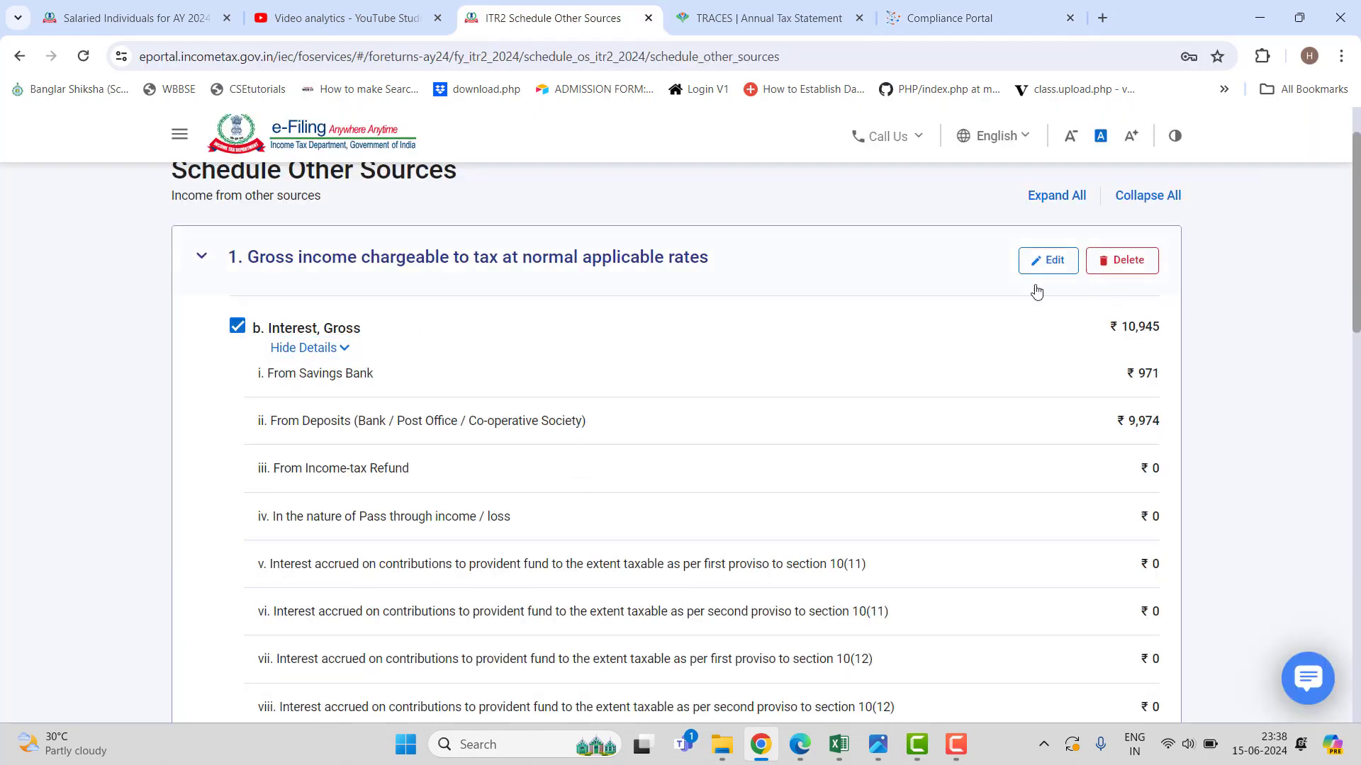
left_click(1048, 260)
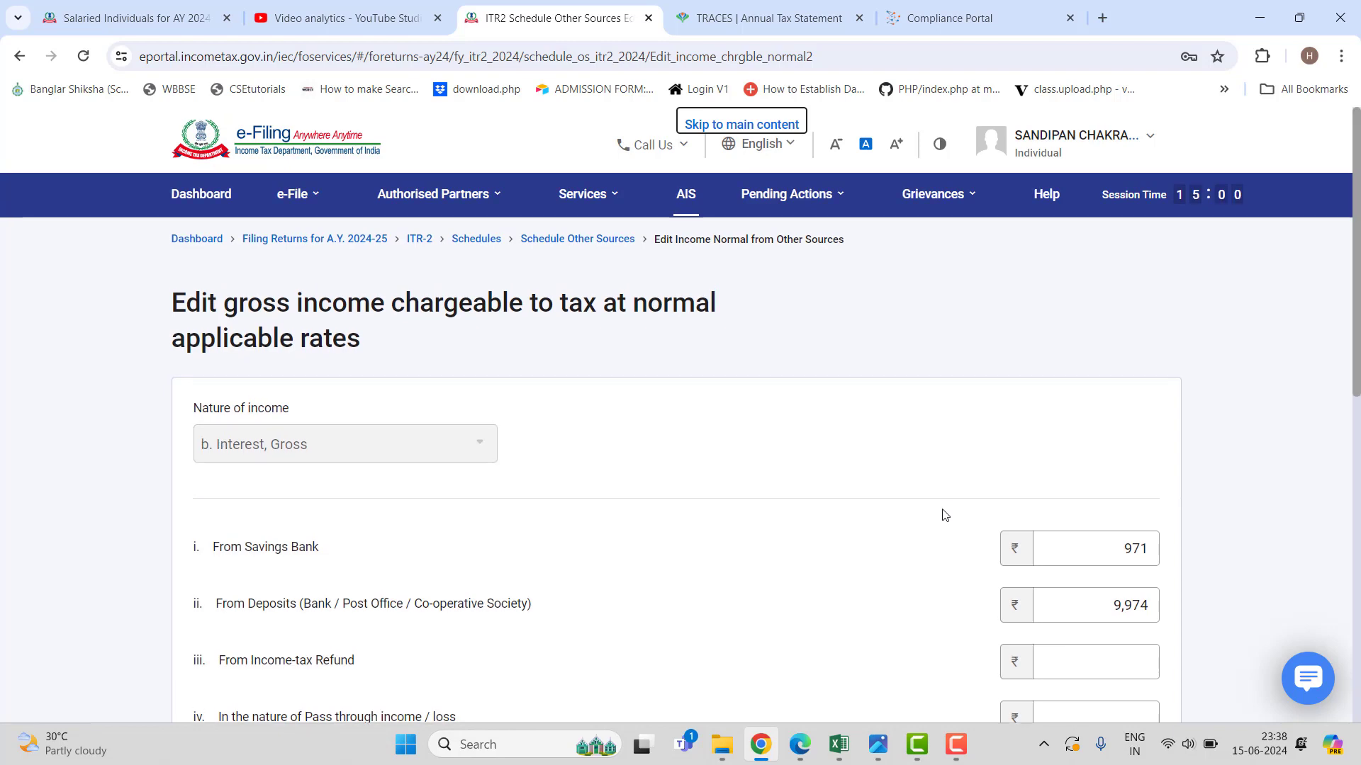
scroll(944, 515, "down", 6)
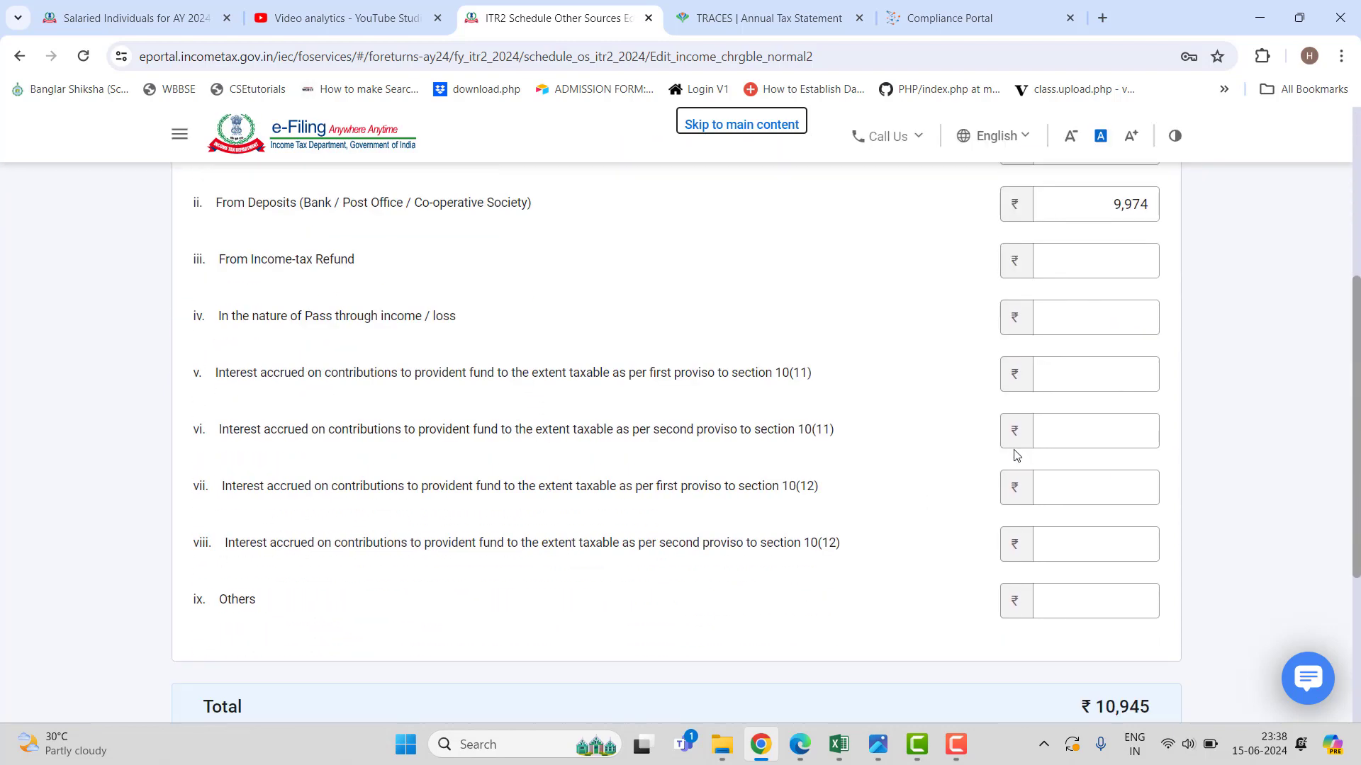
scroll(1017, 455, "down", 1)
scroll(1017, 456, "up", 2)
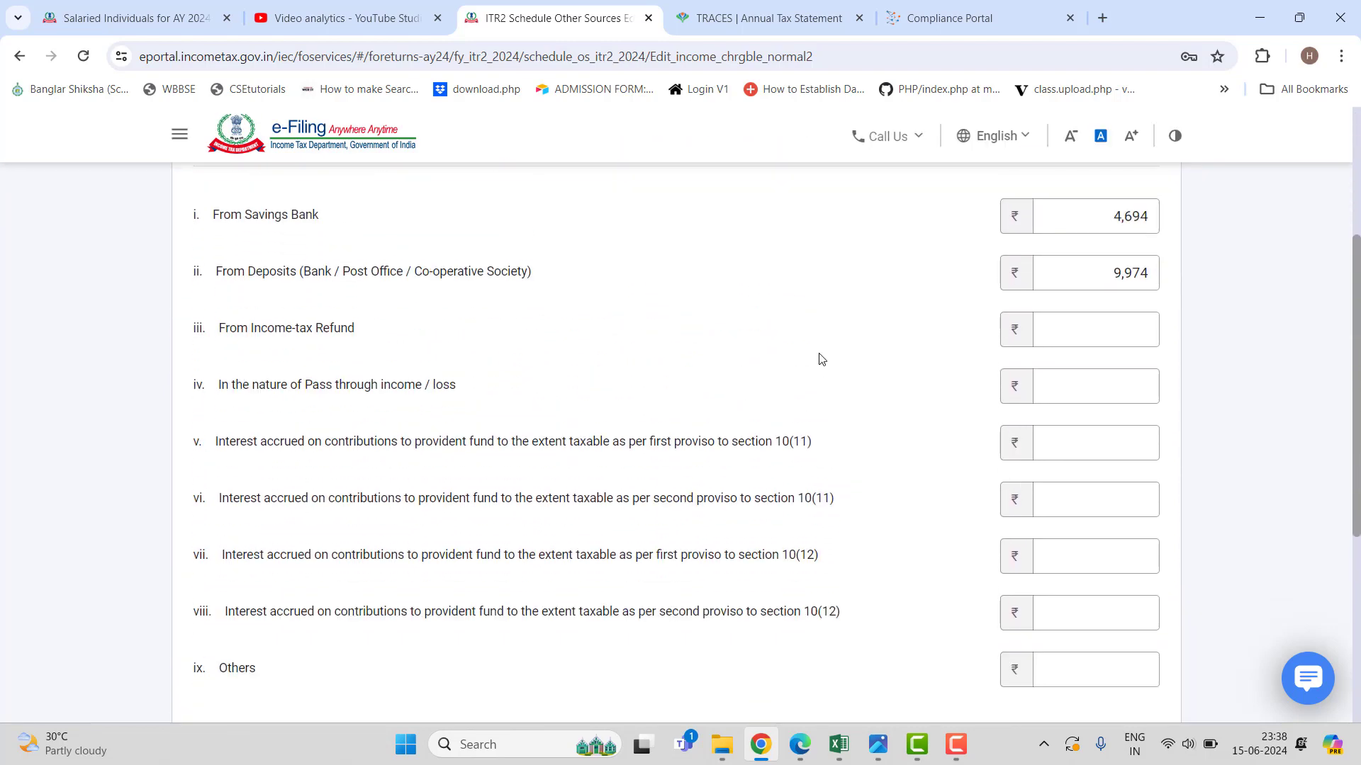
scroll(1017, 455, "down", 5)
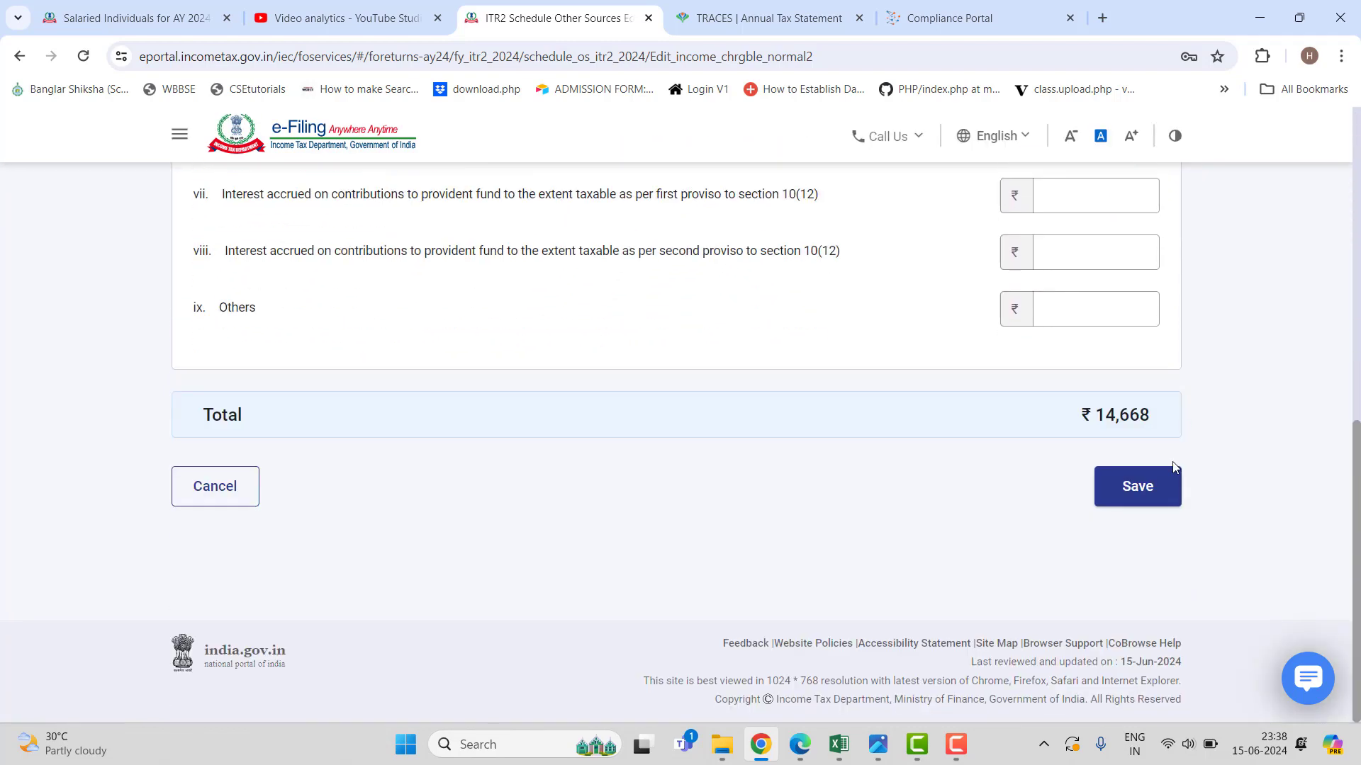
scroll(869, 457, "up", 3)
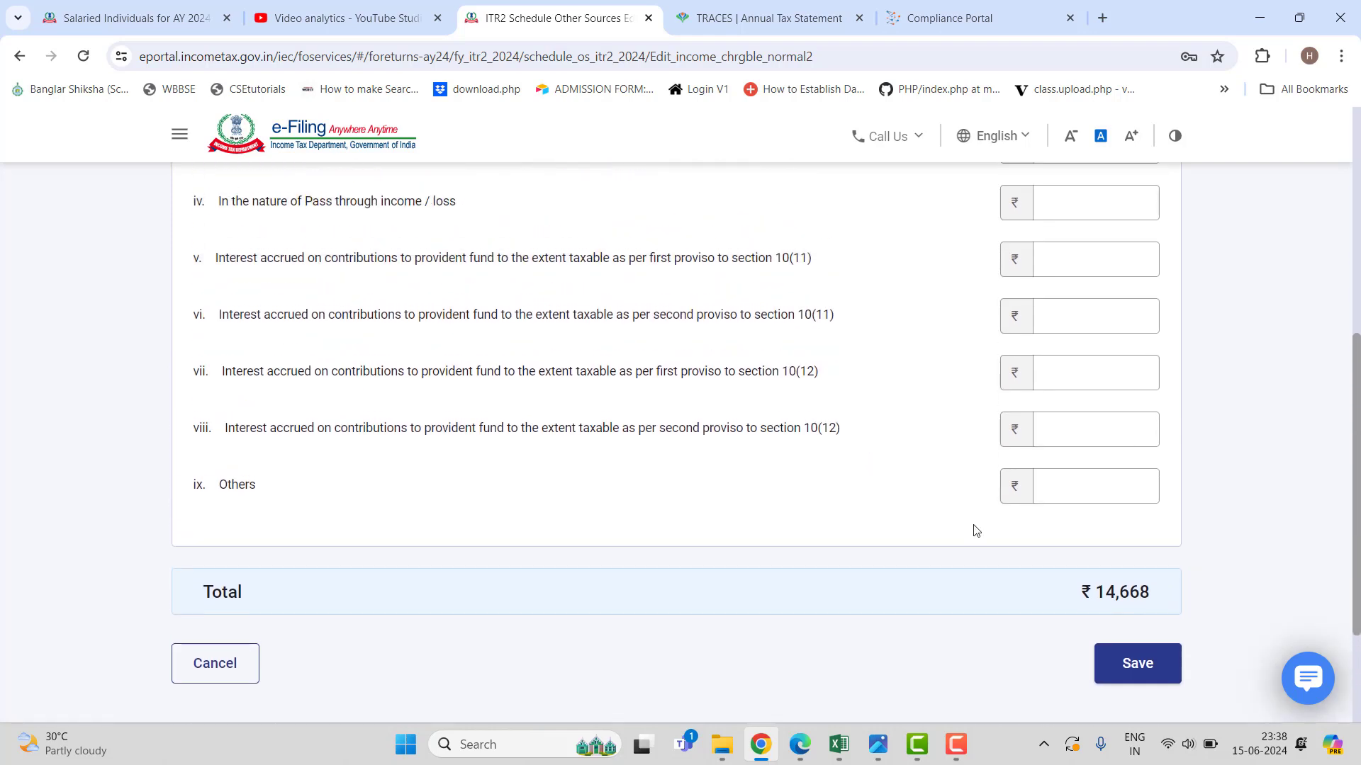
left_click(1137, 664)
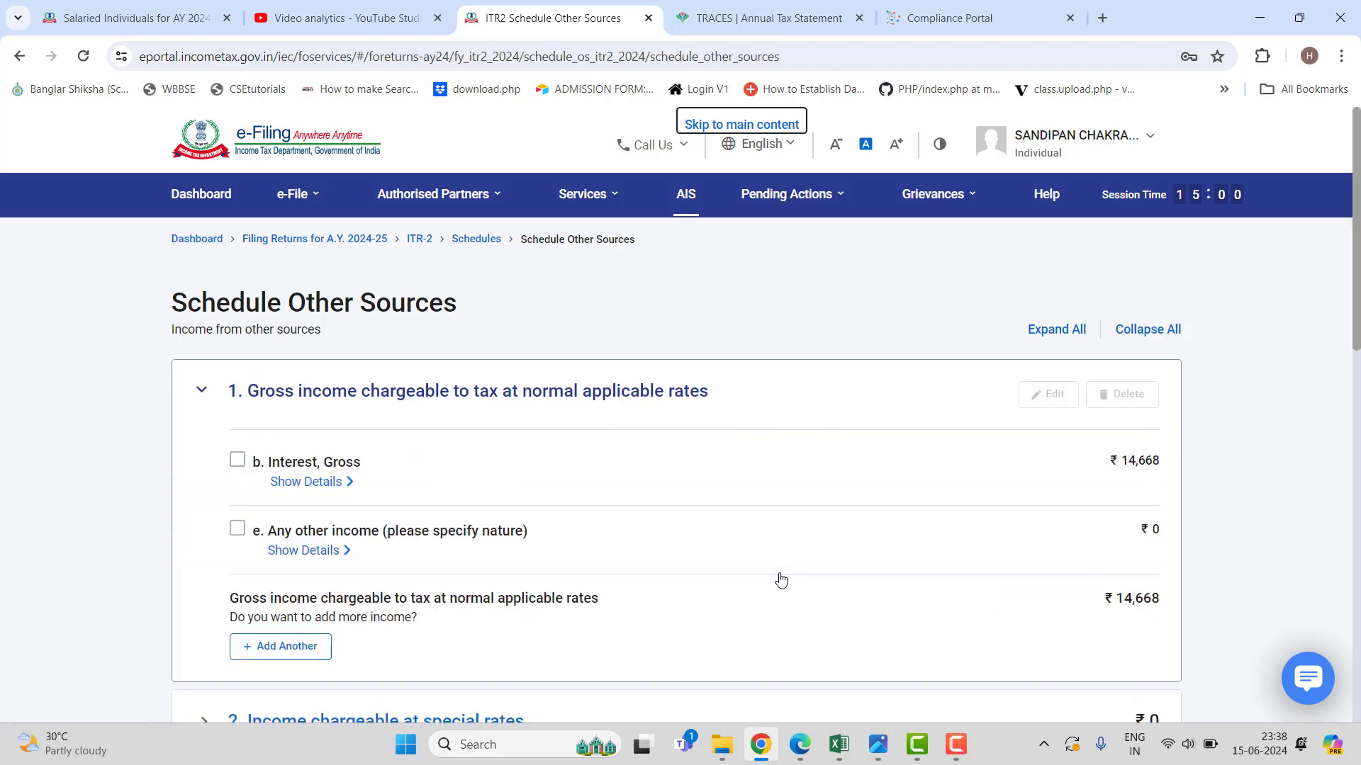
scroll(781, 581, "down", 3)
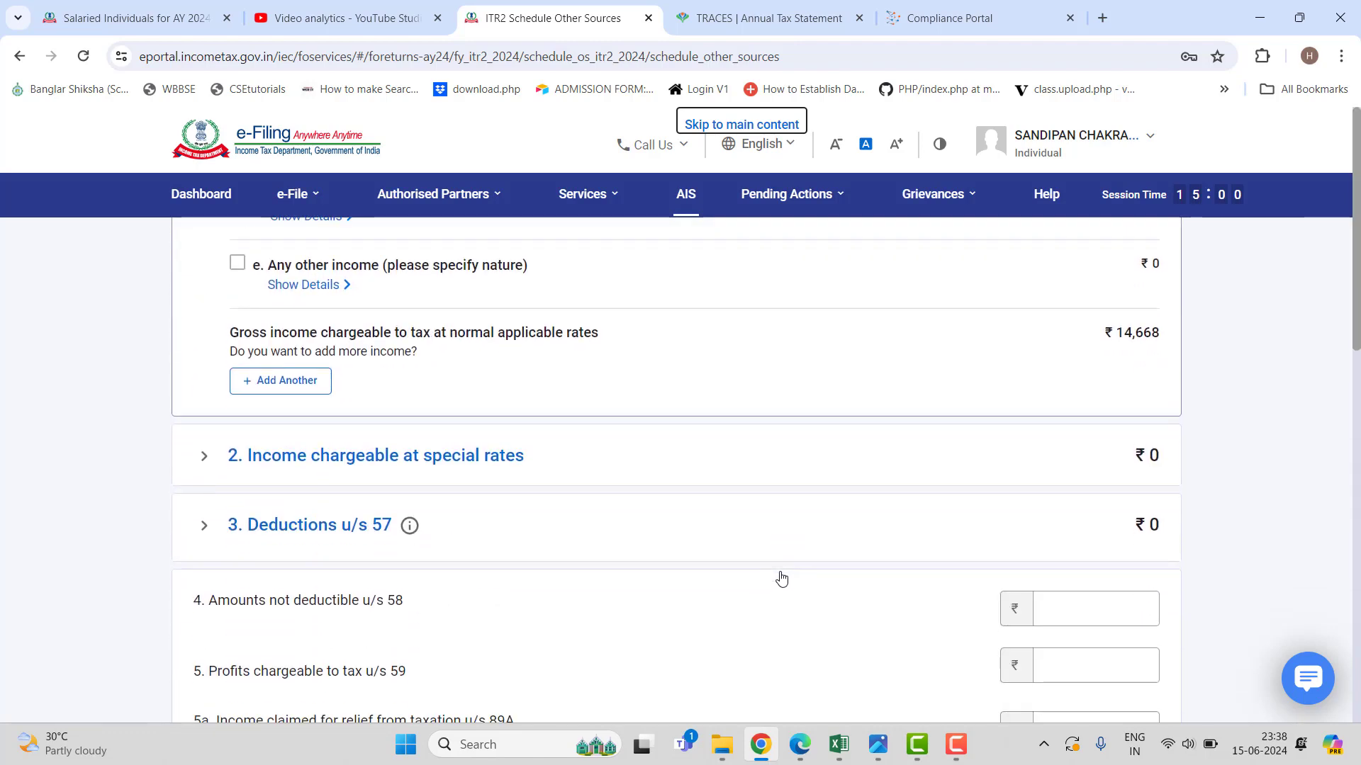
scroll(781, 581, "down", 8)
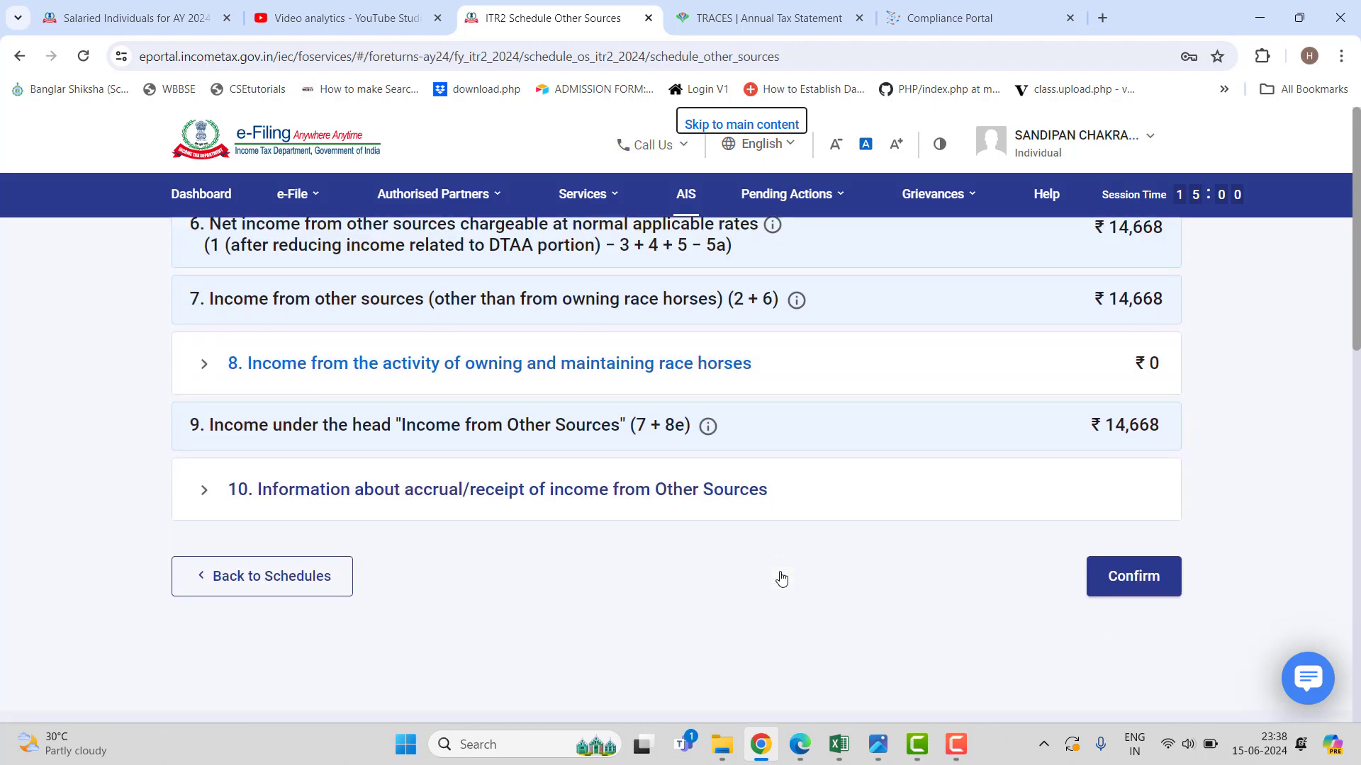
scroll(781, 580, "down", 2)
scroll(781, 579, "up", 1)
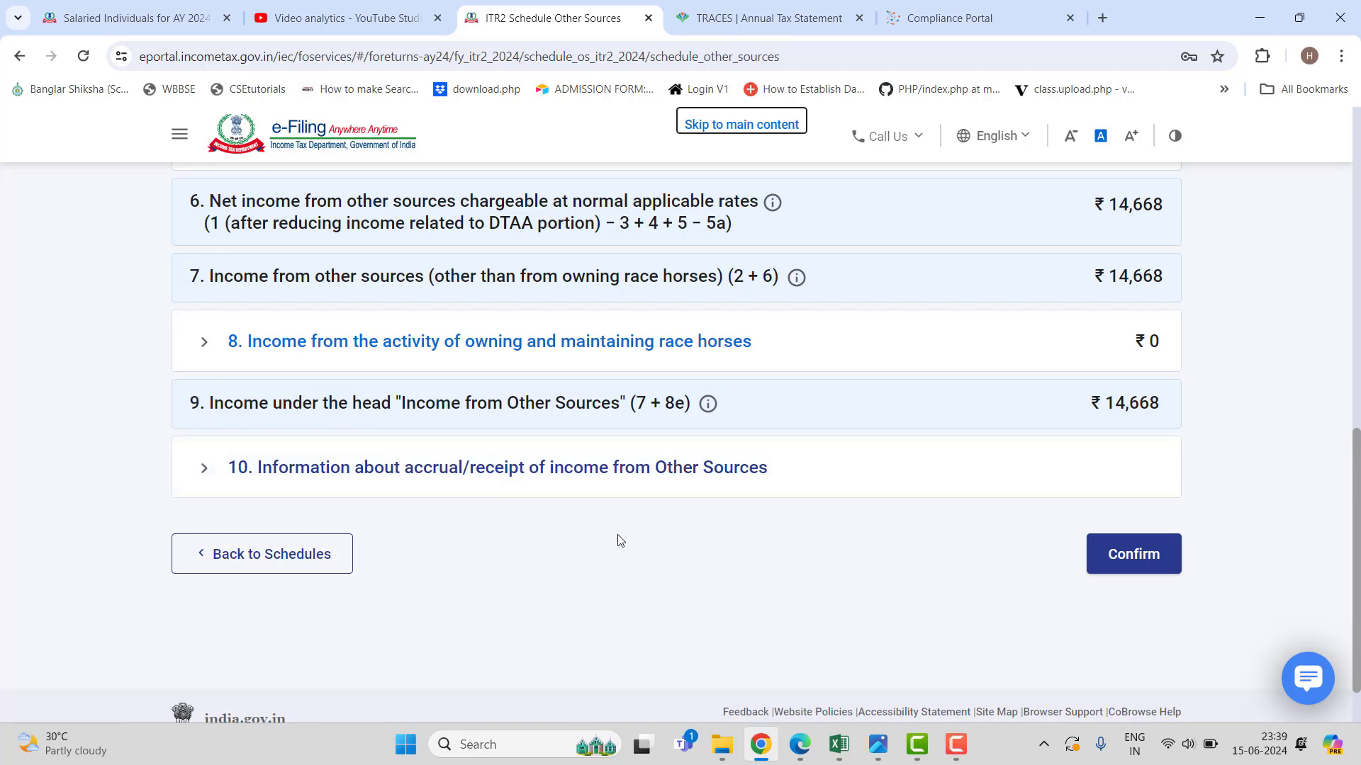
scroll(618, 541, "up", 1)
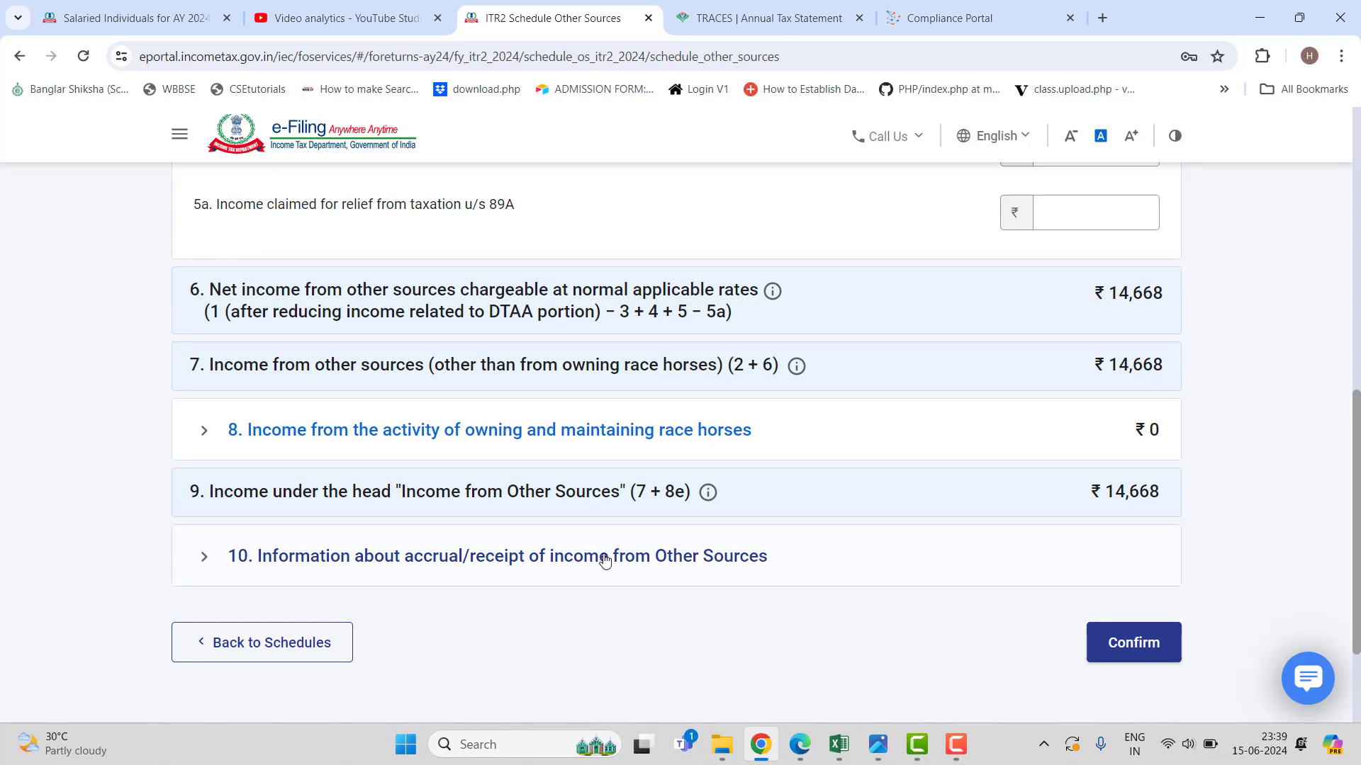
Expand the period-wise accrual of other-source income and compare it with the AIS statement.
left_click(606, 557)
scroll(735, 530, "down", 2)
scroll(735, 532, "down", 1)
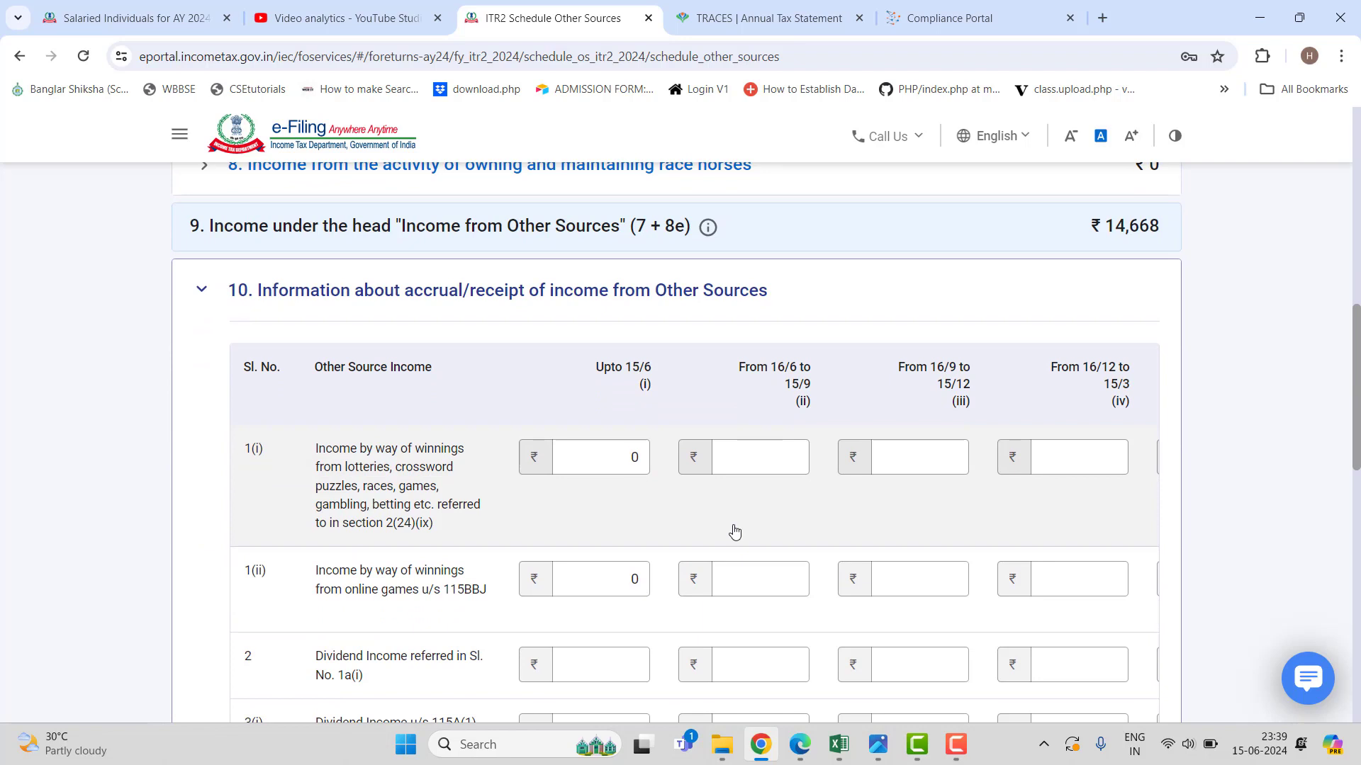
scroll(734, 531, "down", 1)
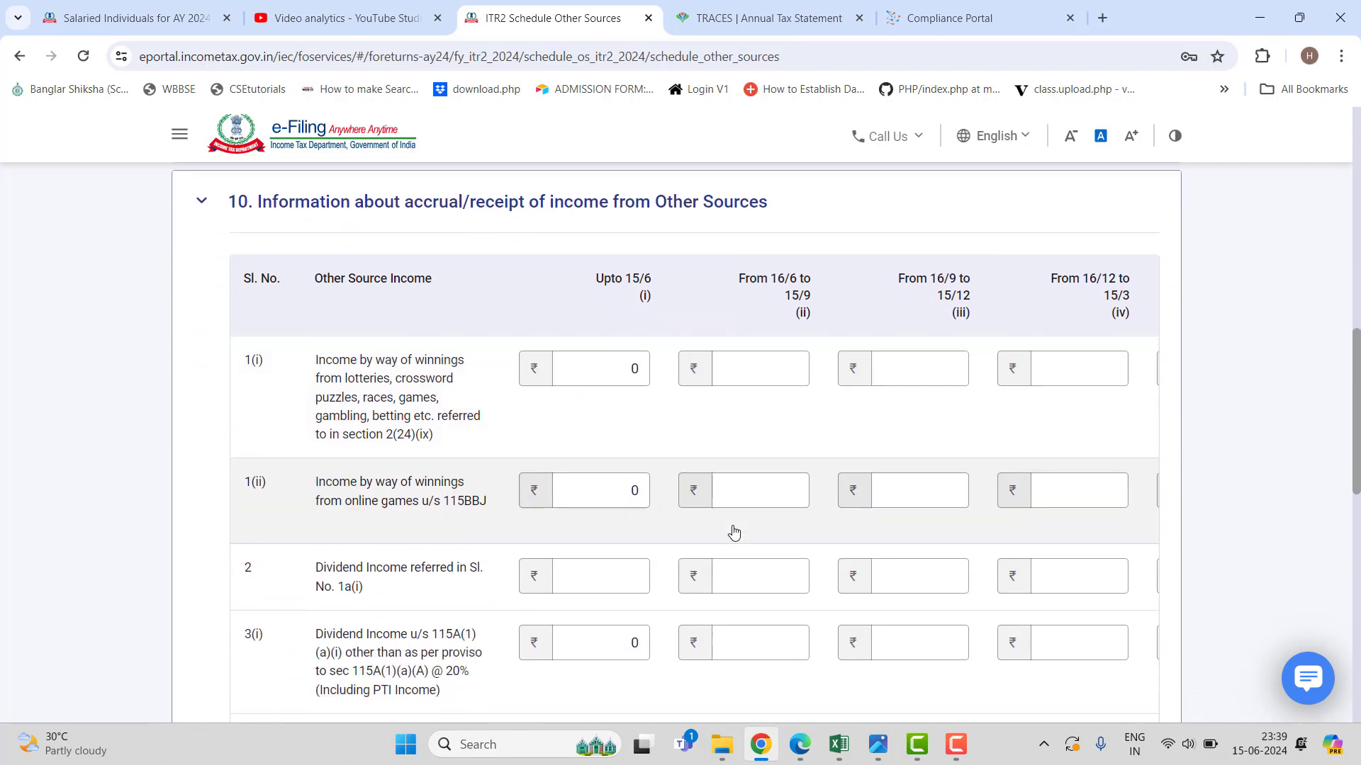
scroll(733, 533, "down", 1)
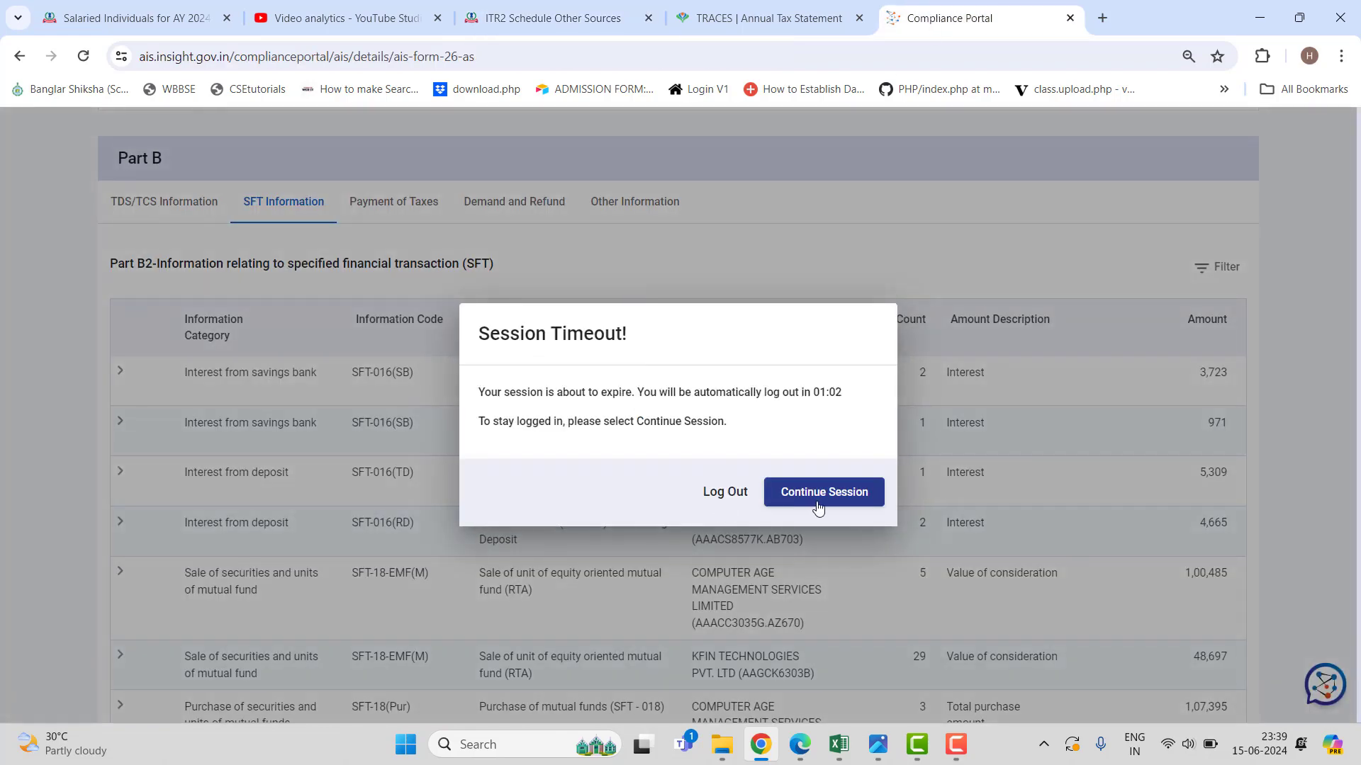
left_click(816, 499)
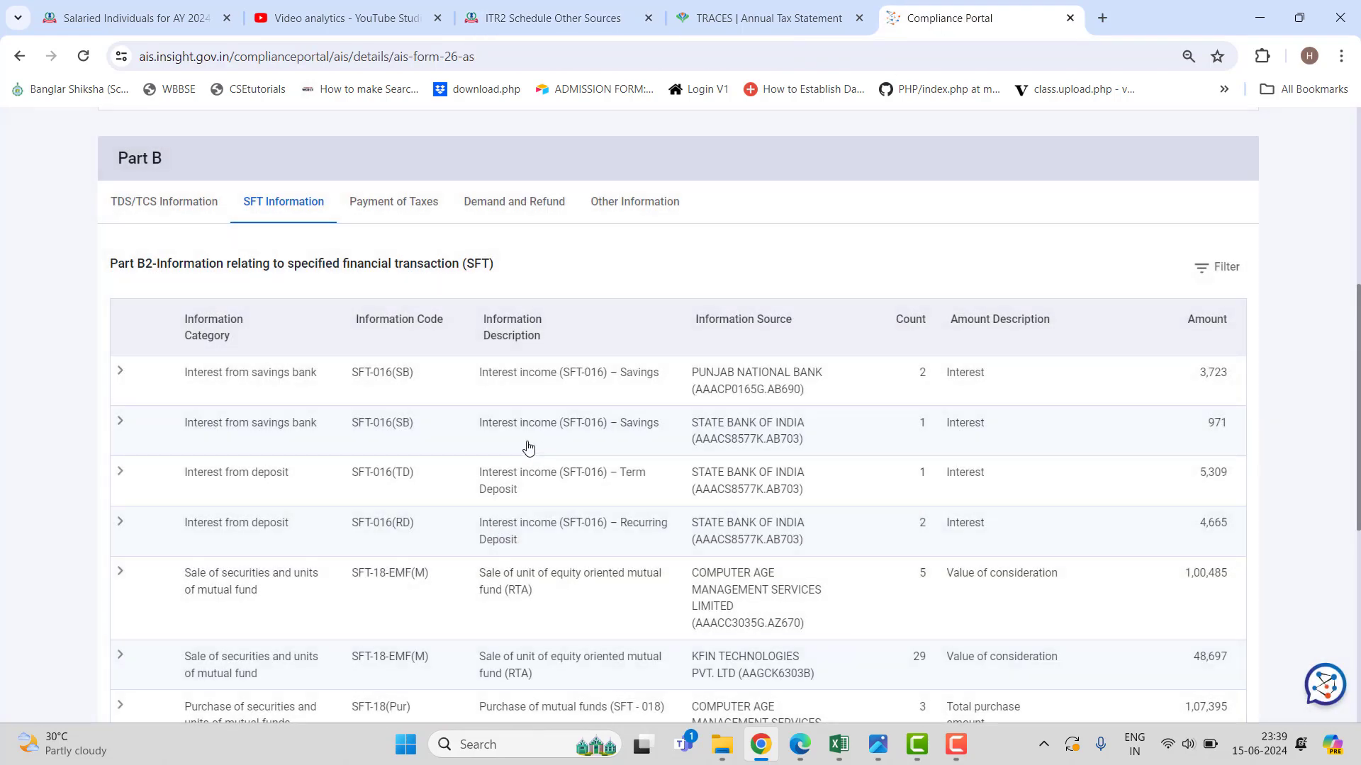
scroll(528, 446, "down", 4)
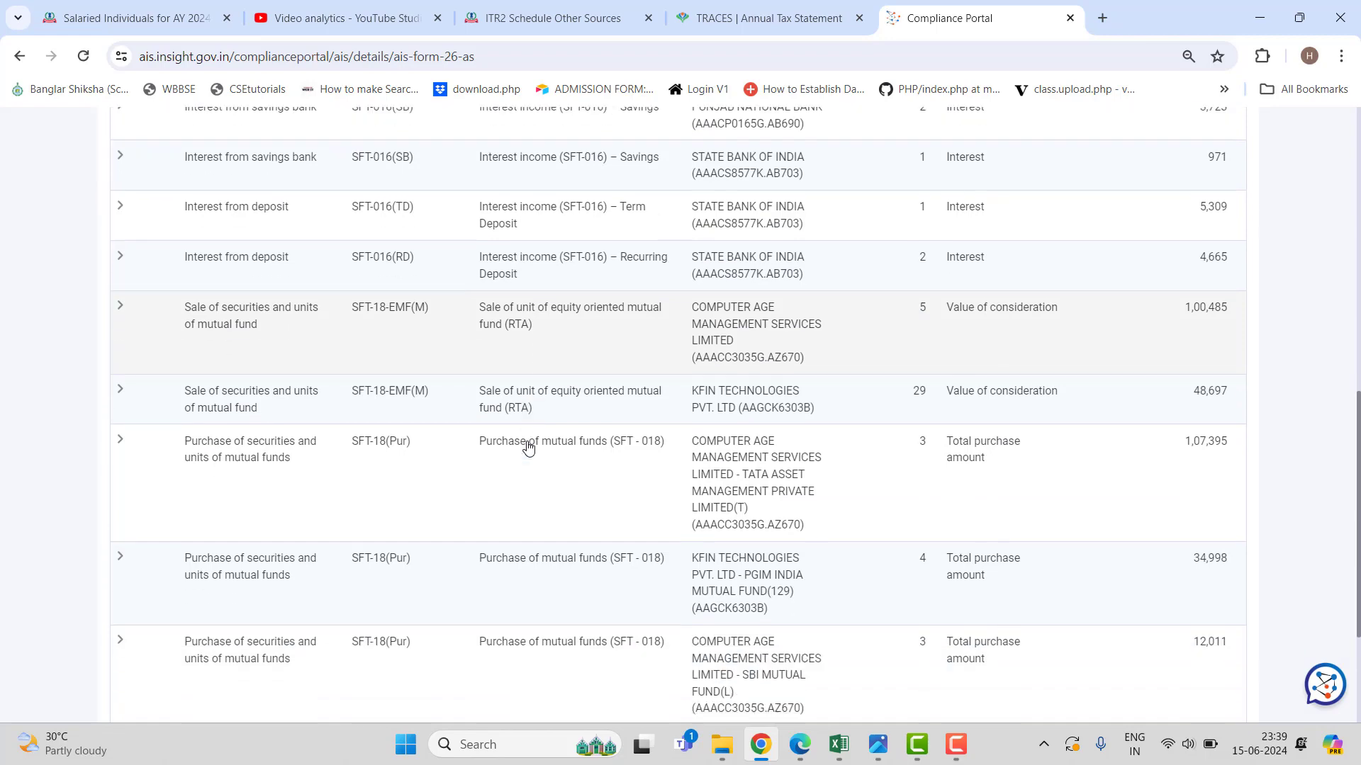
scroll(528, 447, "up", 10)
left_click(553, 18)
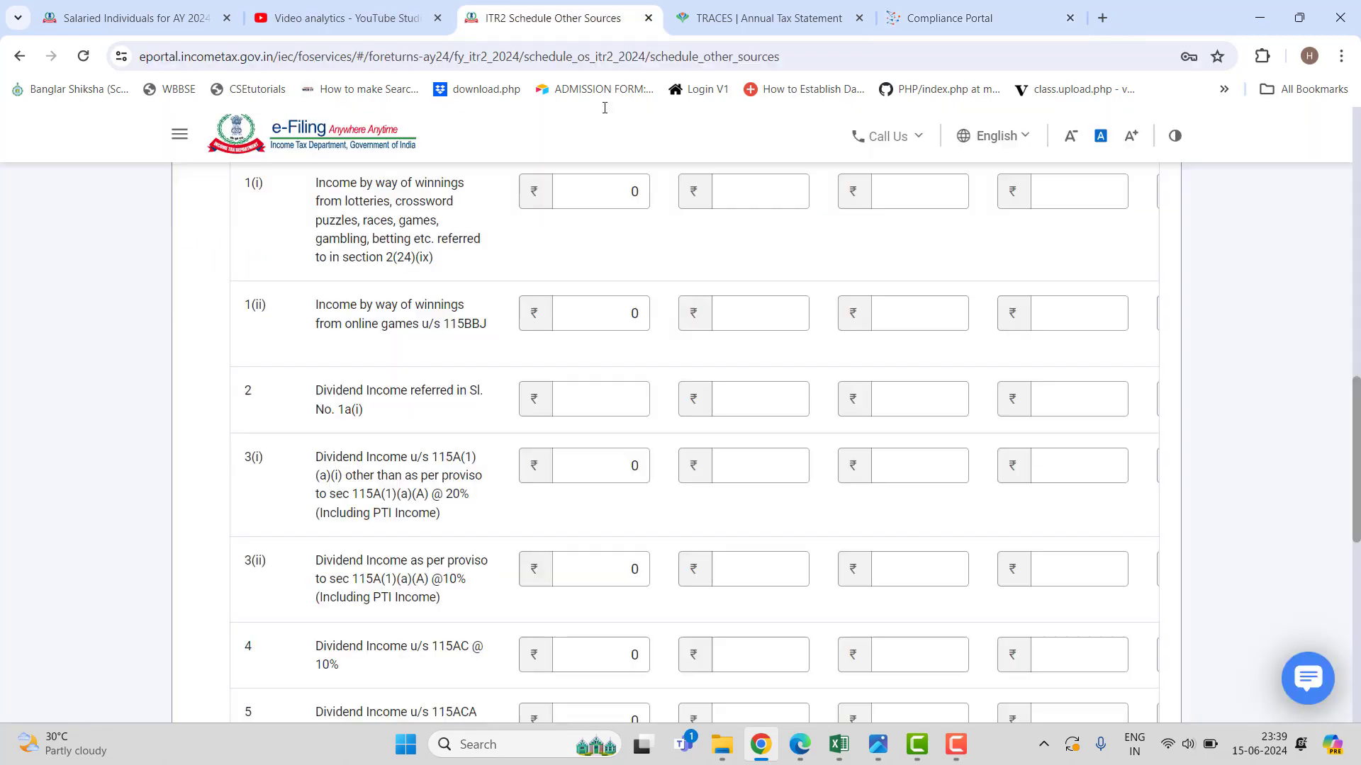
Confirm the Schedule Other Sources details.
left_click(797, 555)
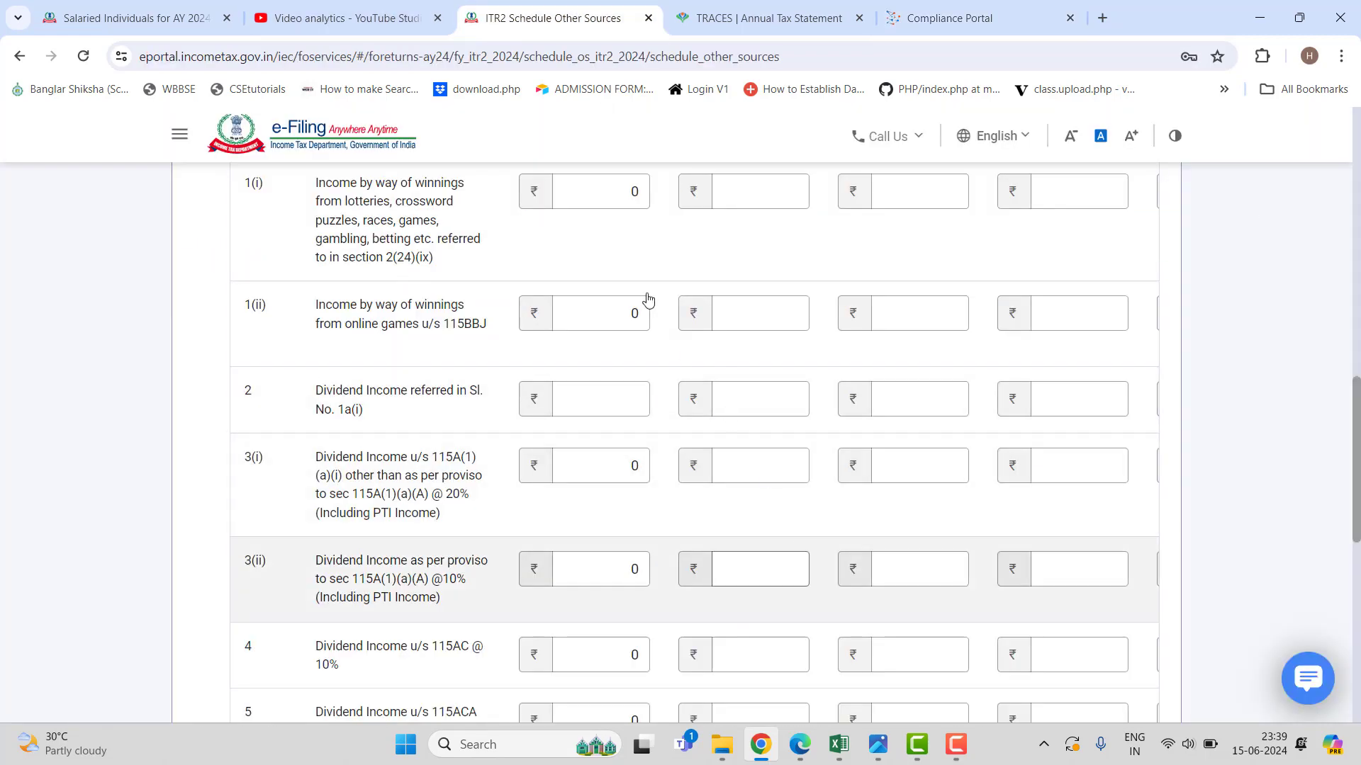
scroll(763, 496, "up", 1)
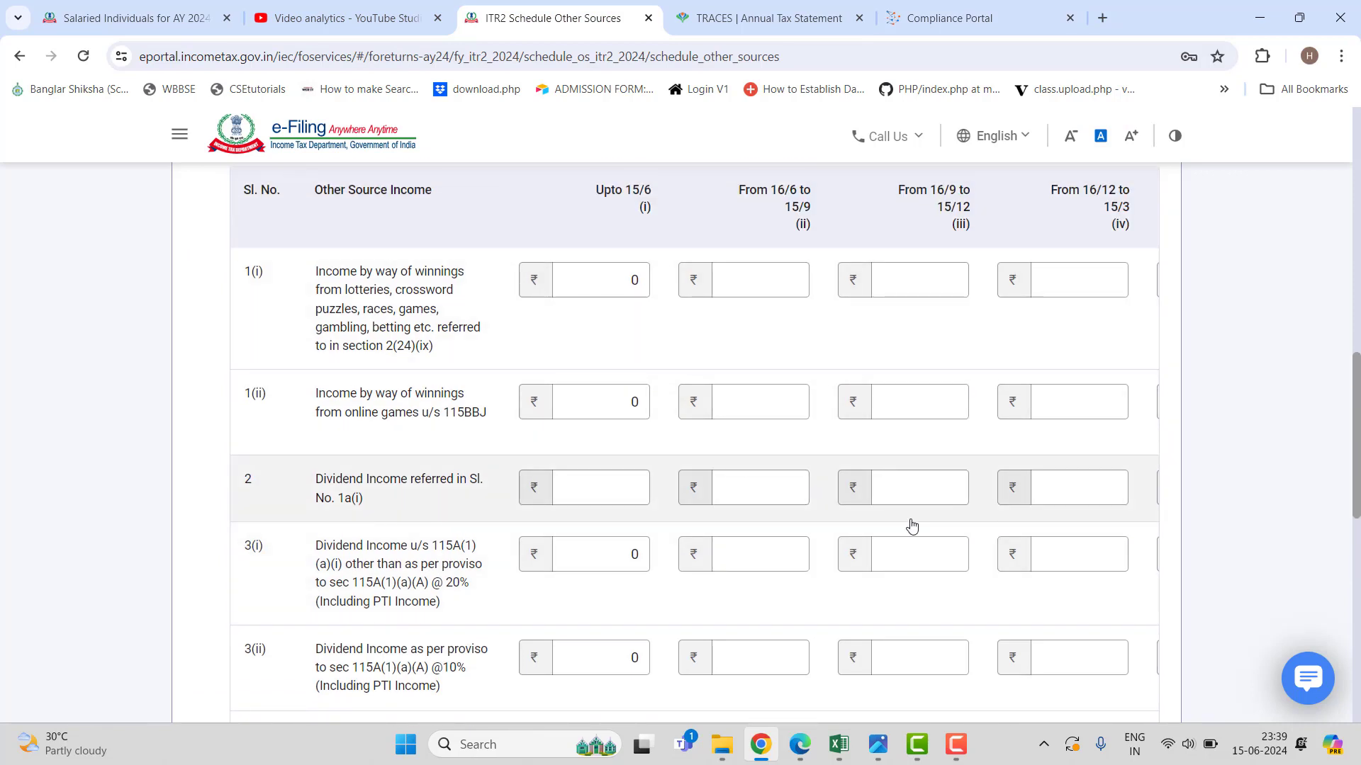
scroll(912, 525, "down", 1)
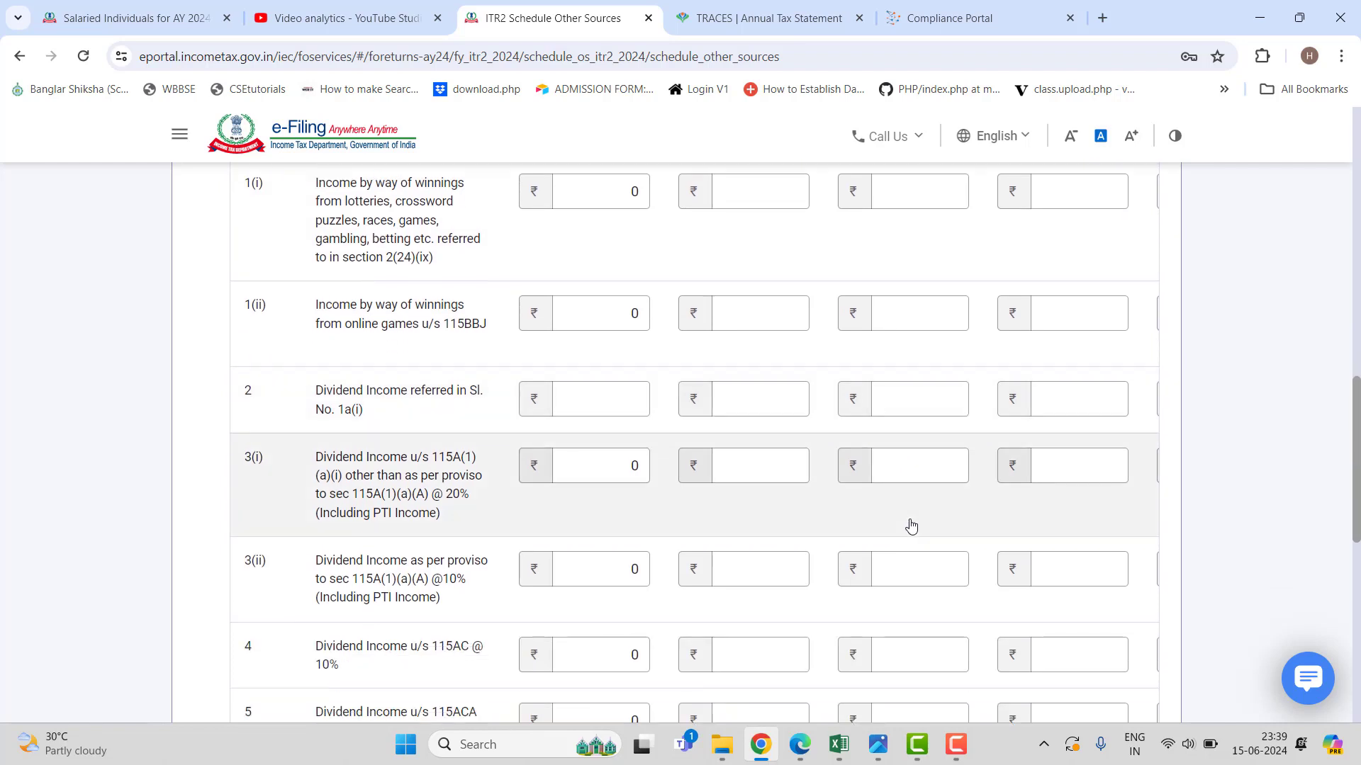
scroll(912, 525, "down", 7)
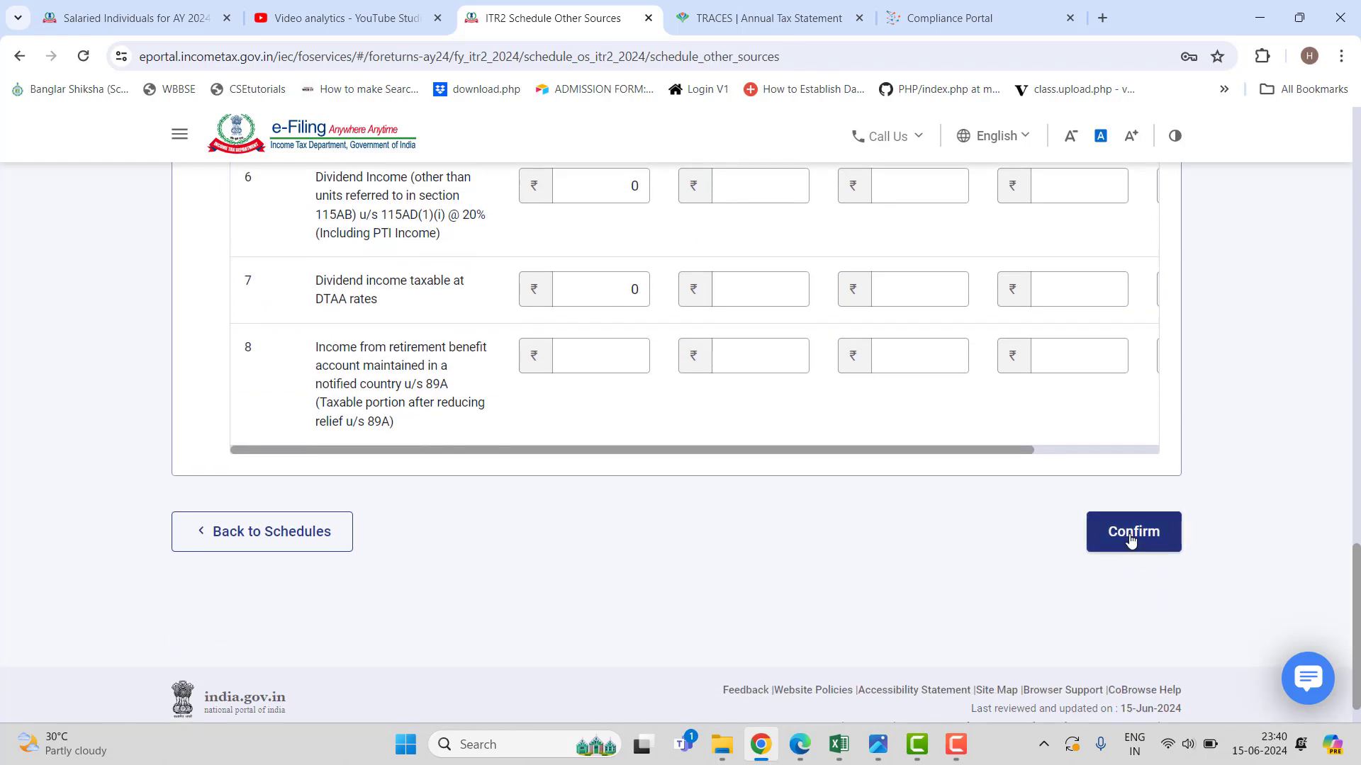
left_click(1131, 540)
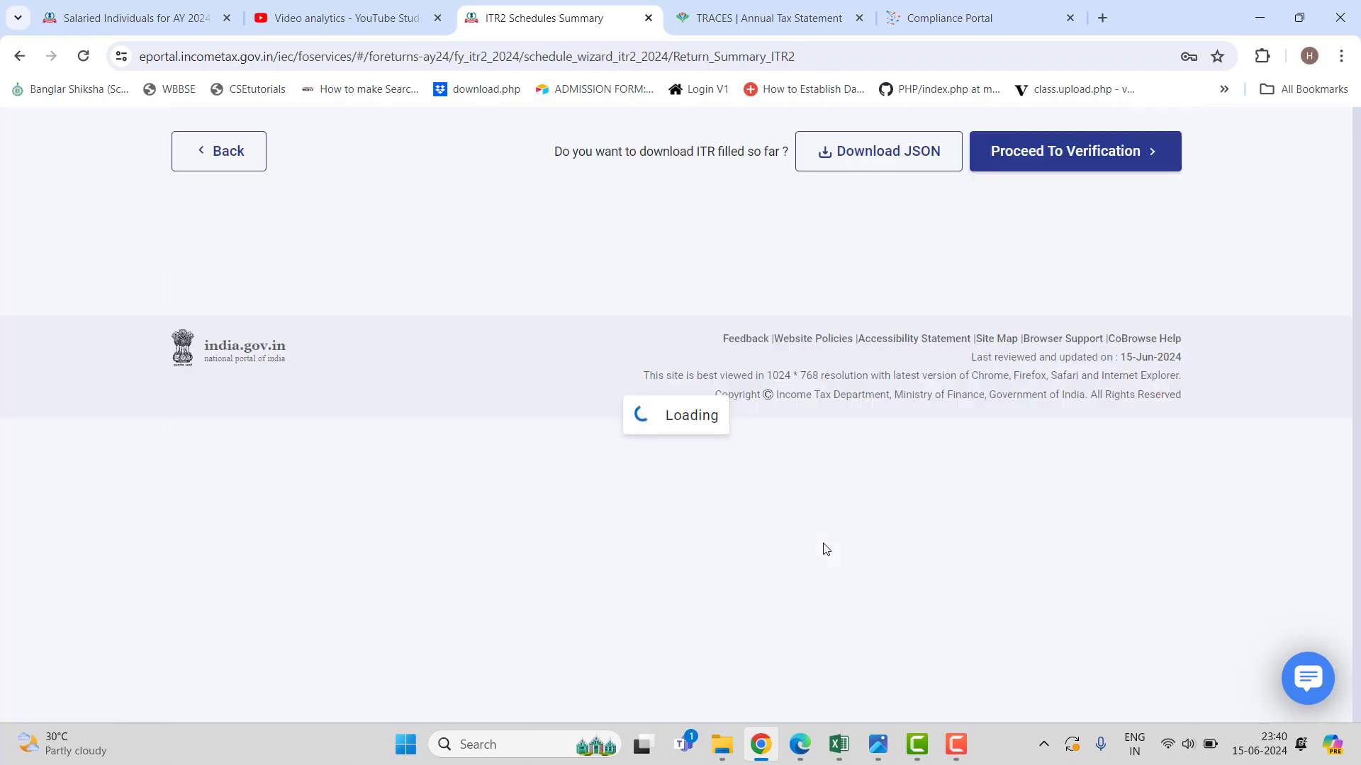
Open Schedule CYLA, review the ₹1,50,000 house property loss set-off, and confirm it.
scroll(824, 549, "down", 8)
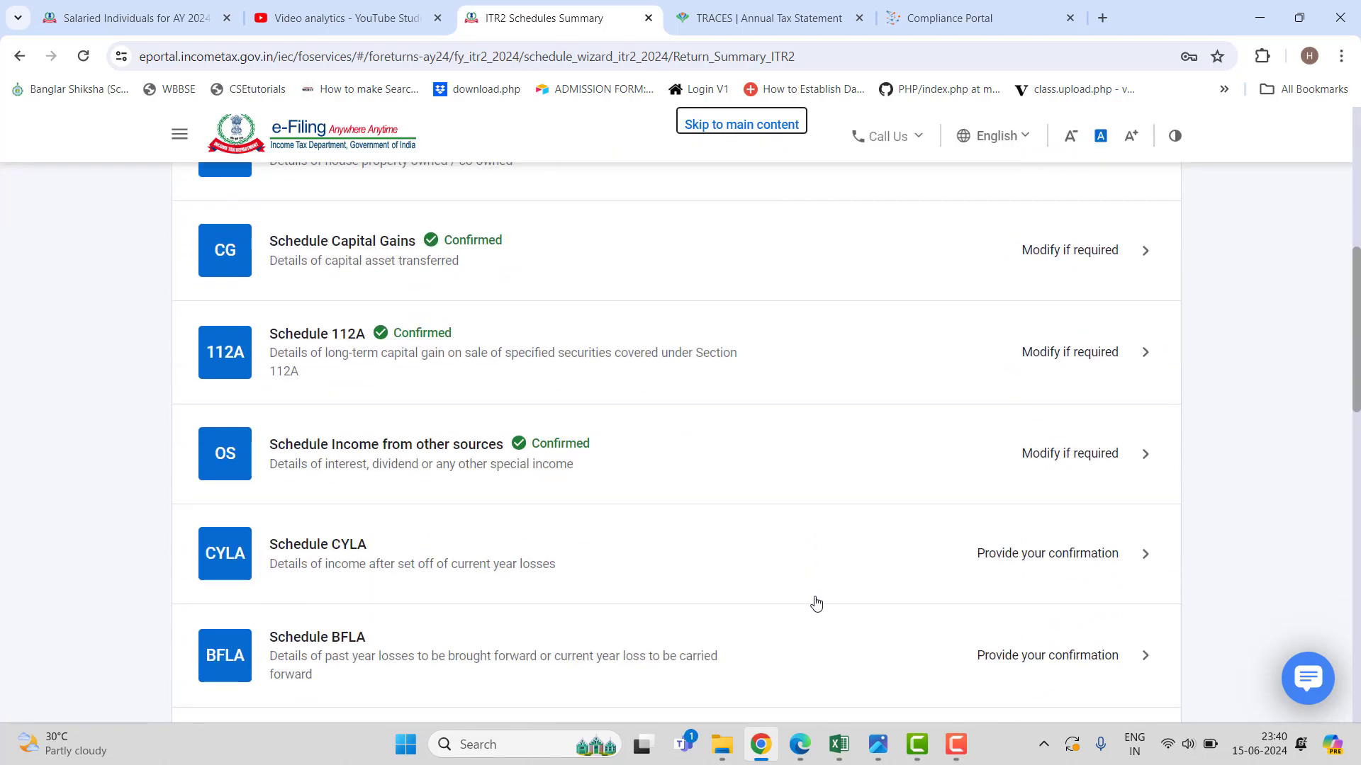
scroll(777, 549, "down", 1)
left_click(653, 488)
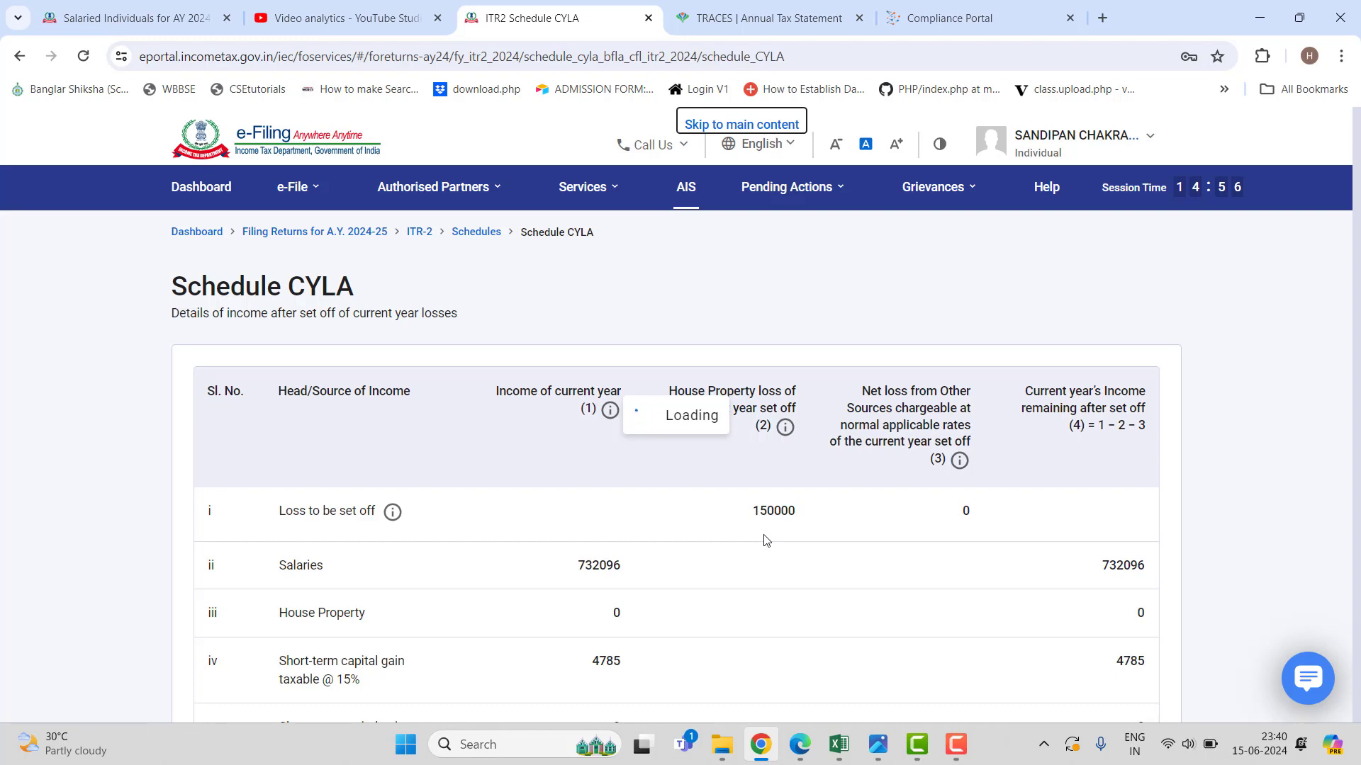
scroll(764, 540, "down", 10)
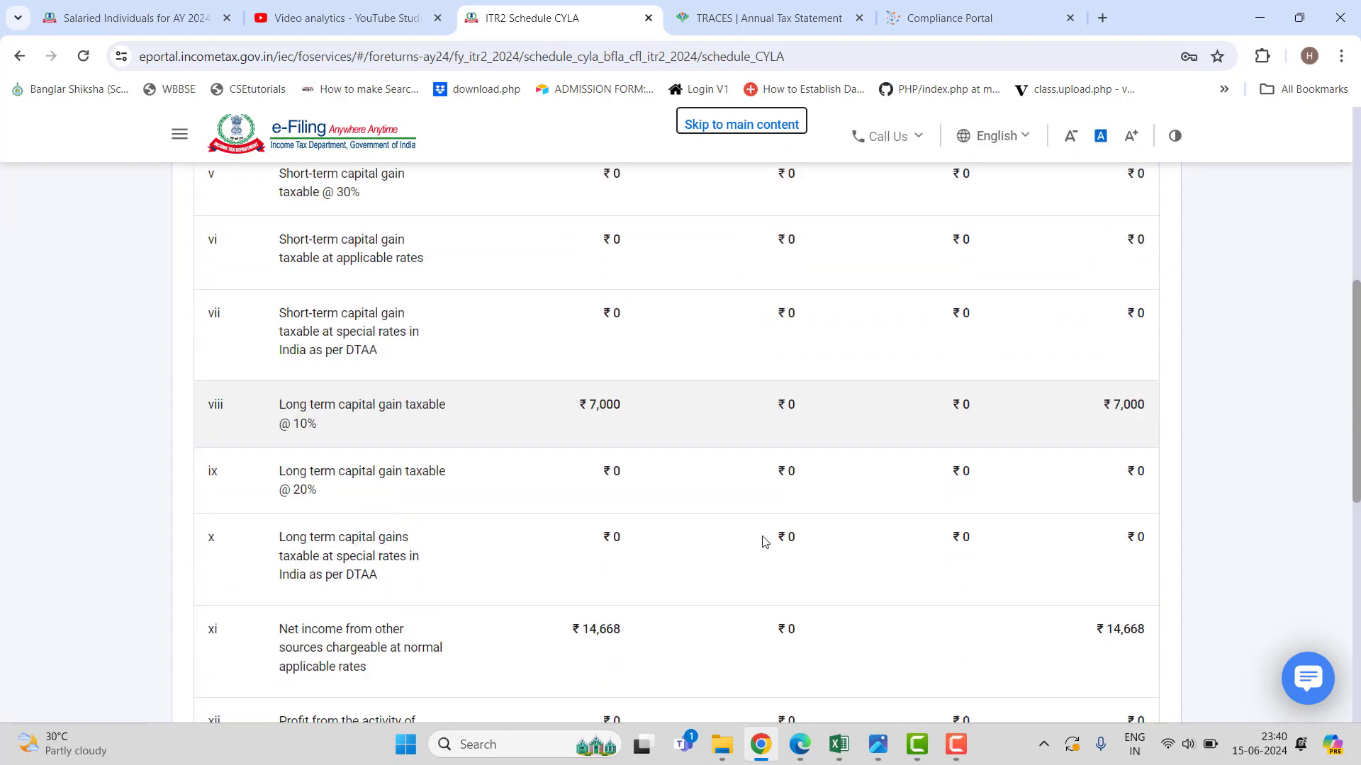
scroll(760, 548, "down", 1)
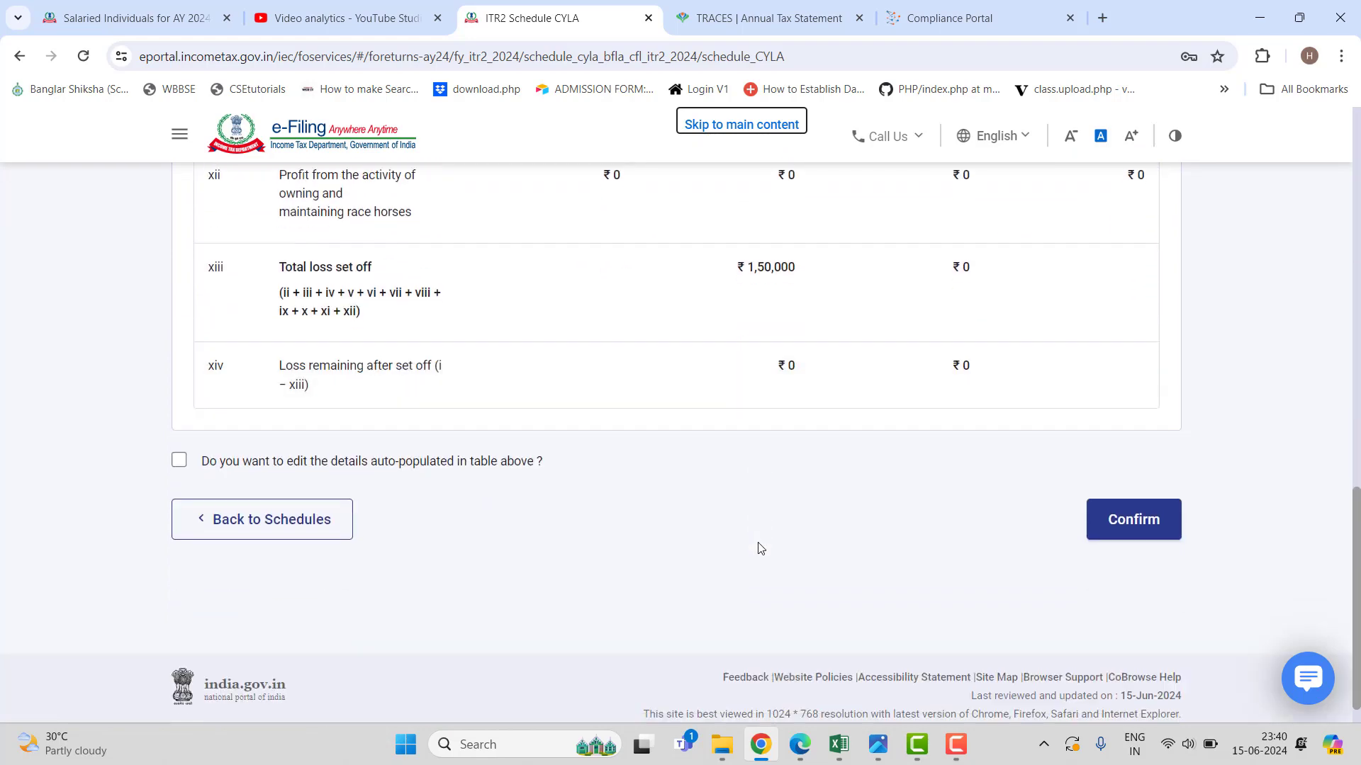
left_click(1162, 530)
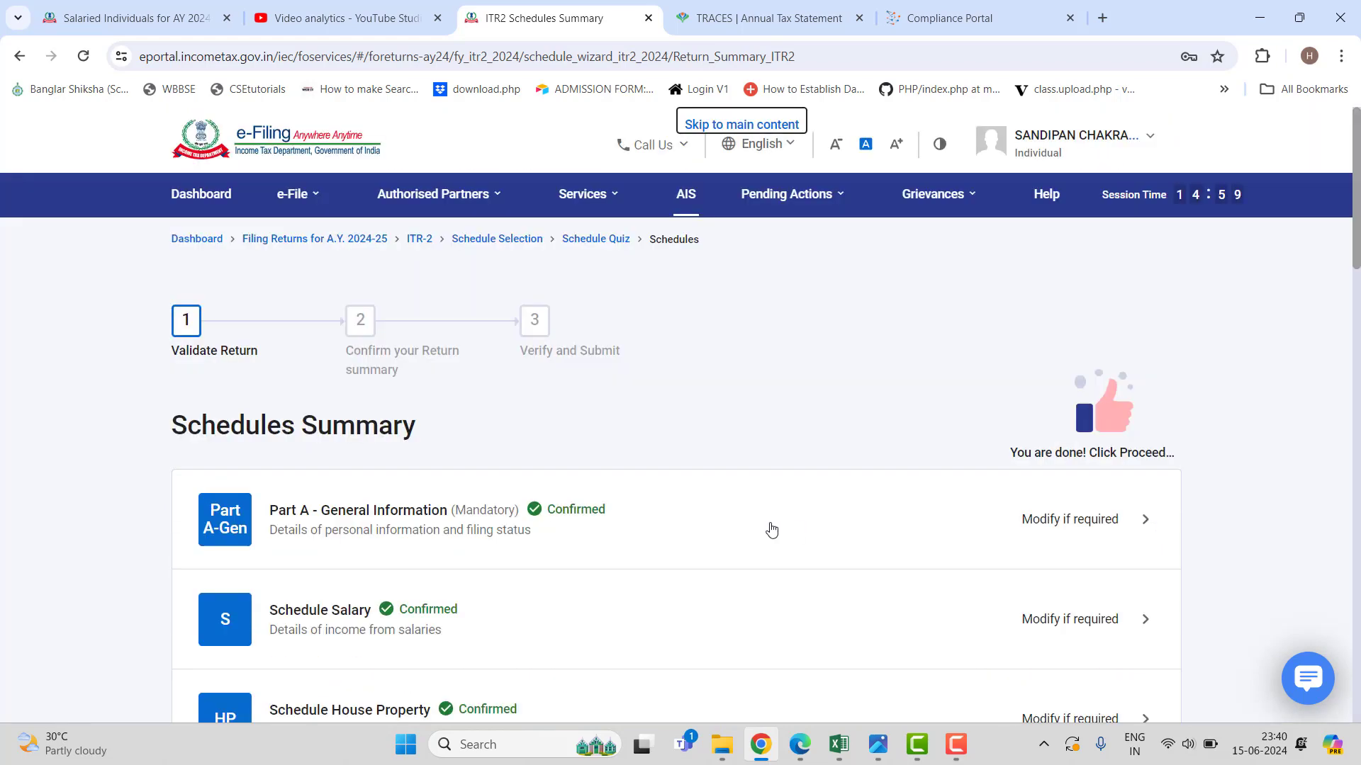
Compute the Schedule BFLA set-off, leaving ₹6,08,549 income, and accept the 234C interest notice.
scroll(772, 530, "down", 12)
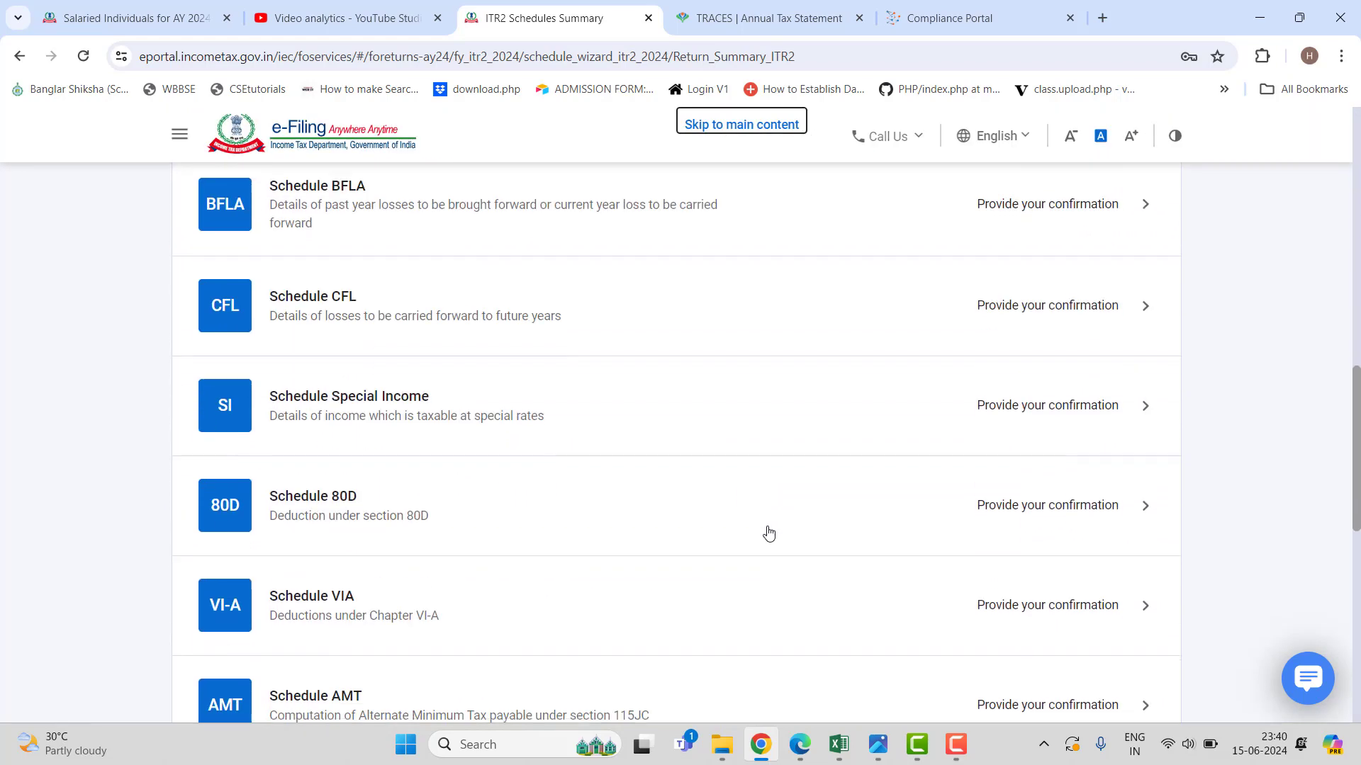
scroll(768, 533, "up", 3)
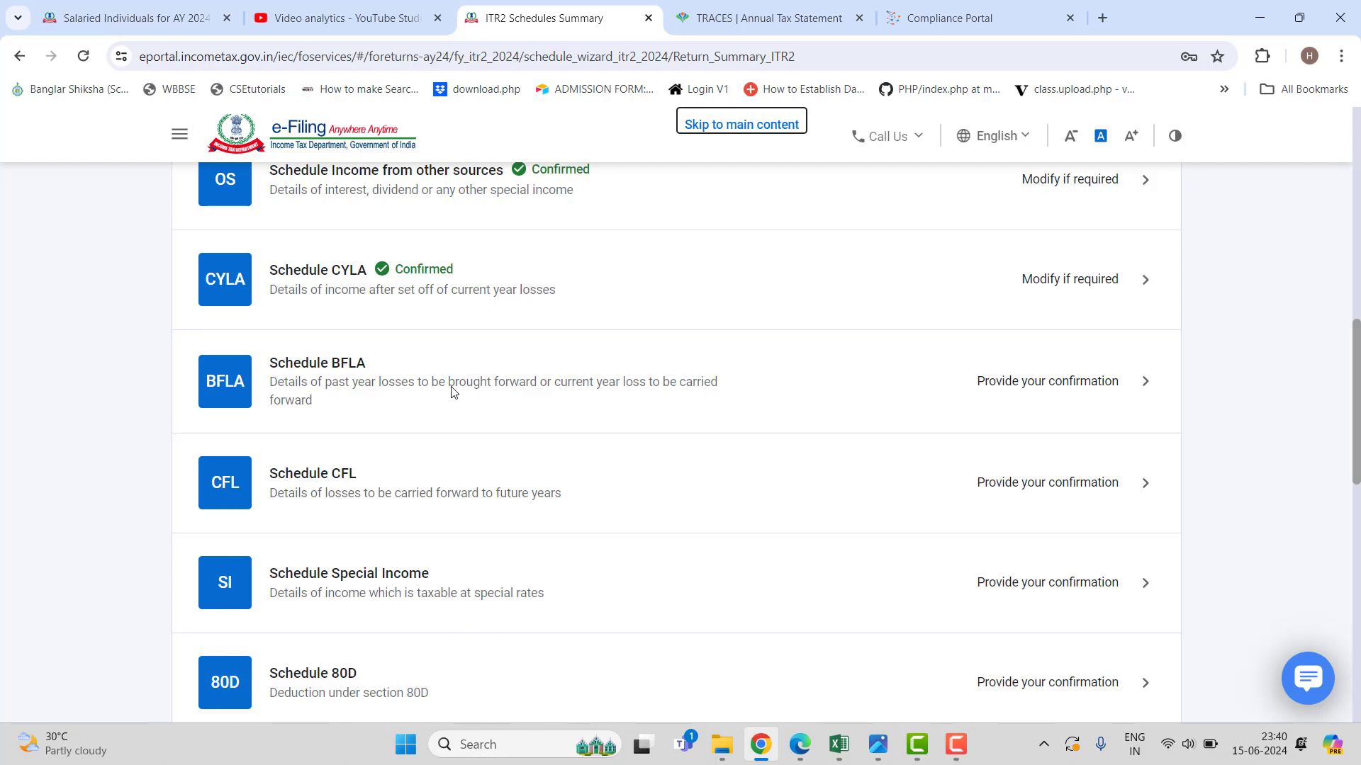
left_click(557, 383)
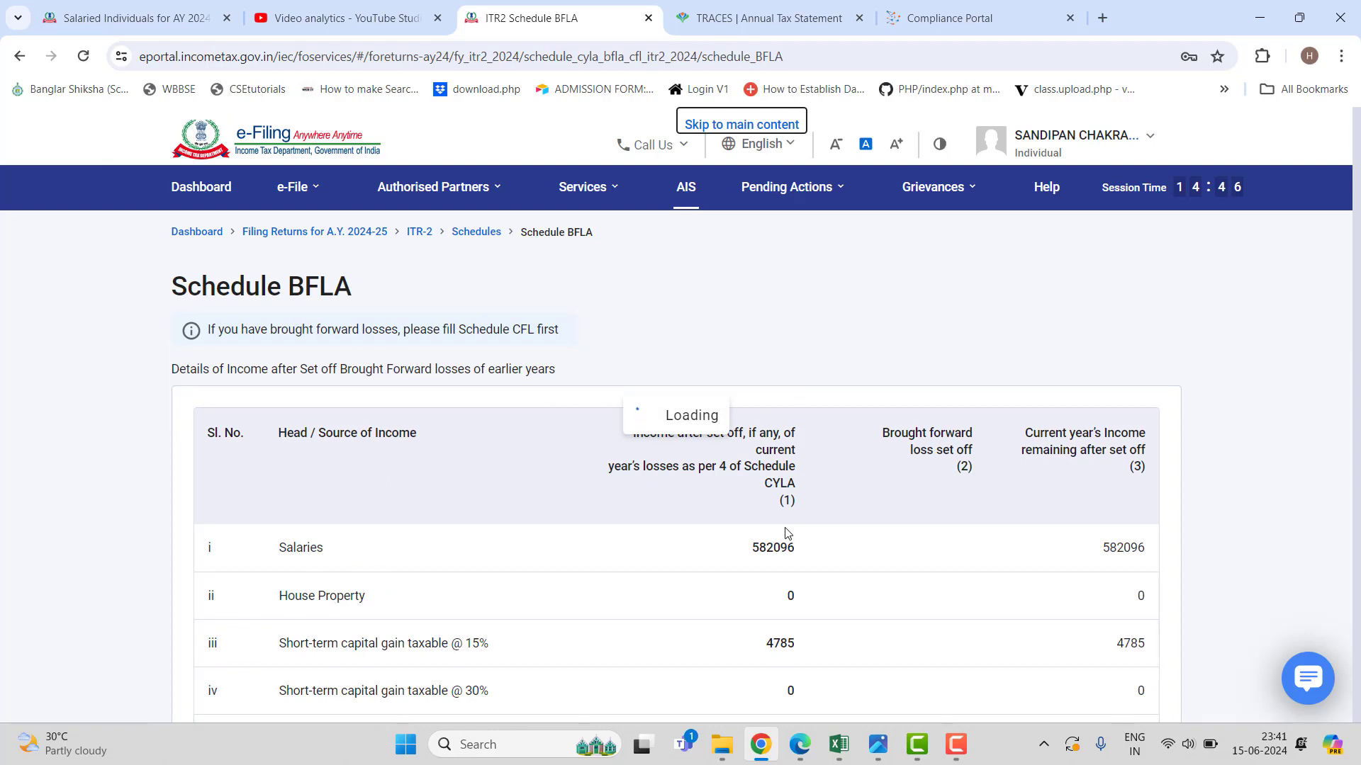
scroll(785, 533, "down", 15)
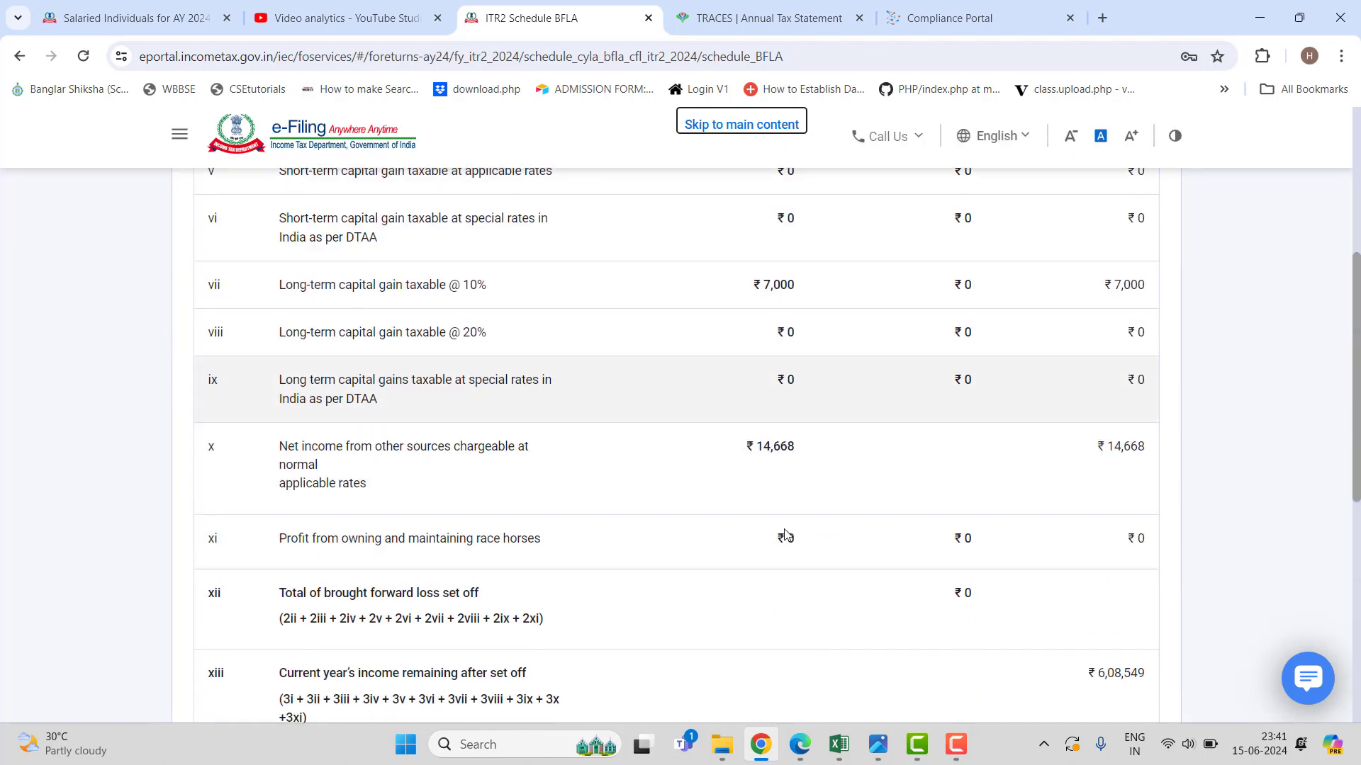
left_click(1103, 484)
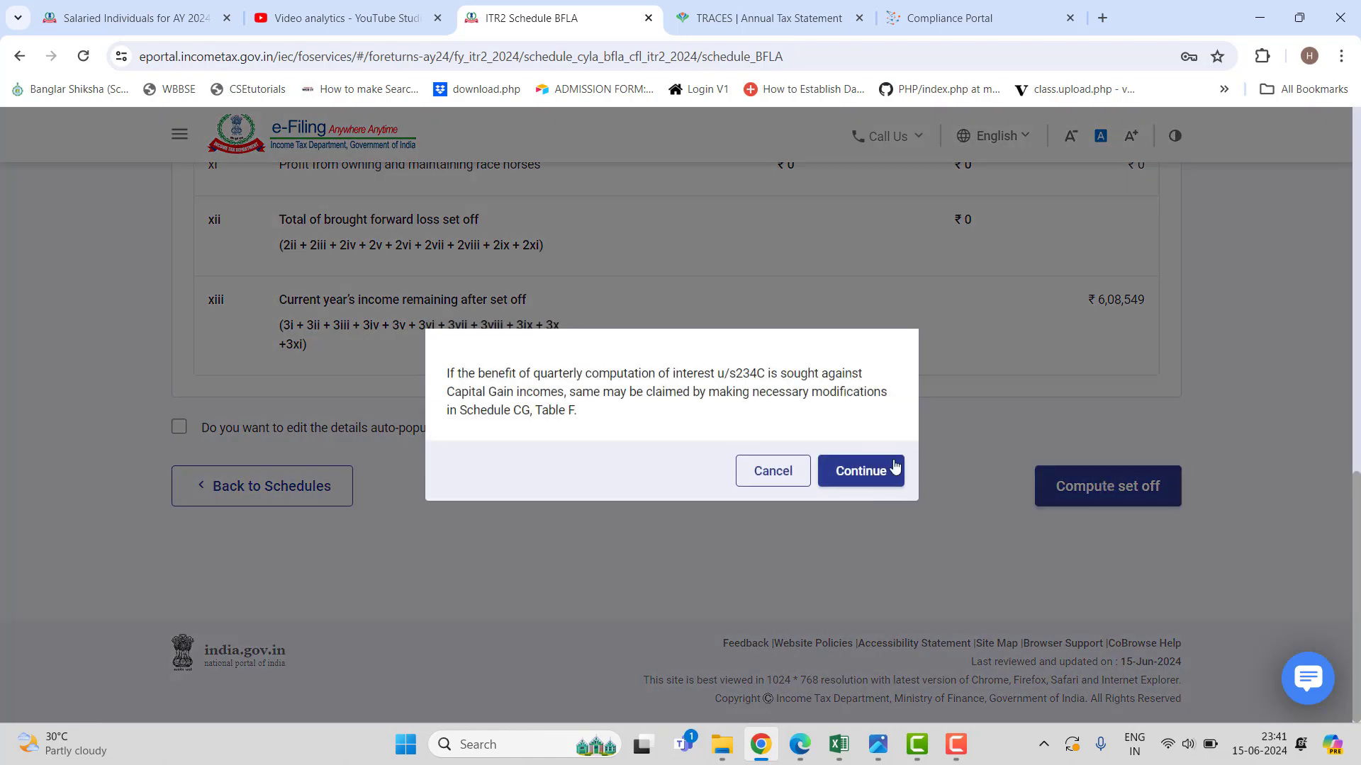
left_click(875, 477)
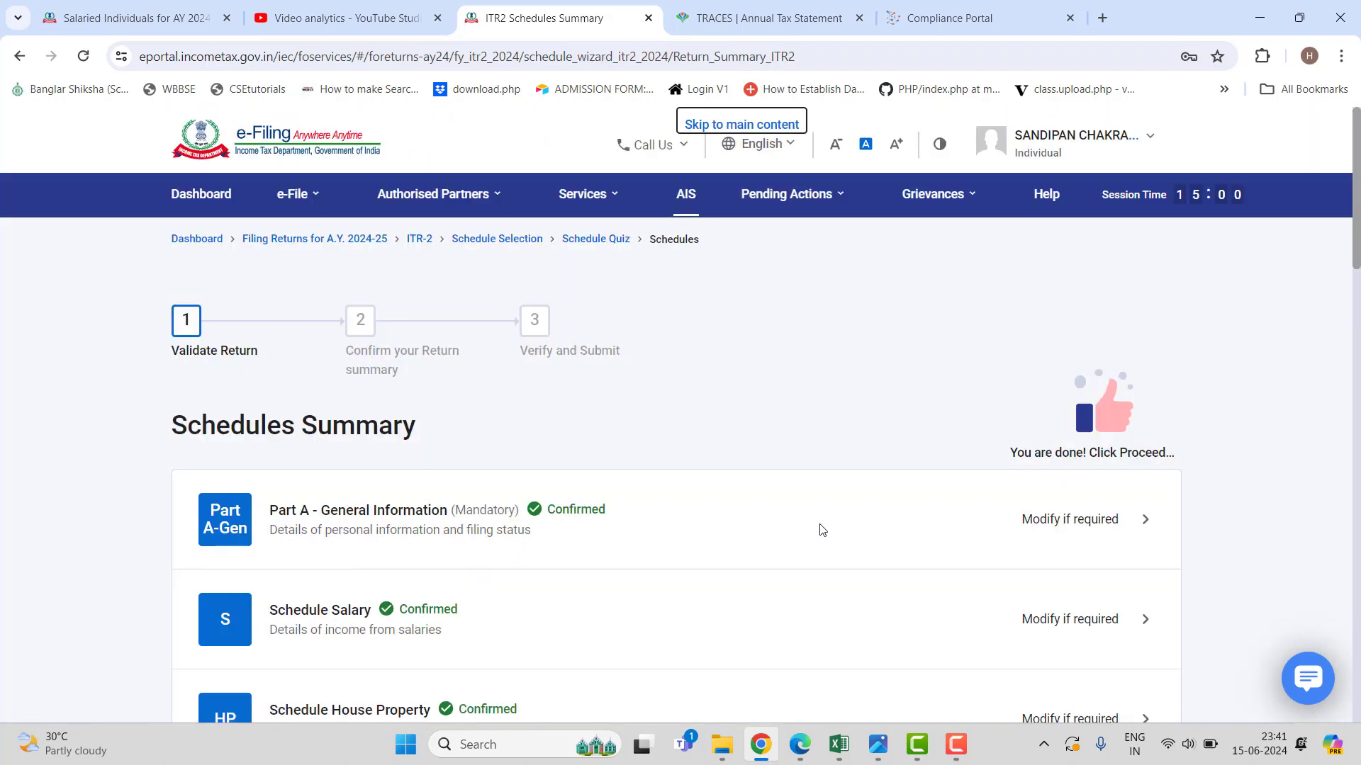
Open Schedule CFL and select the 2023-24 assessment year row.
scroll(820, 531, "down", 10)
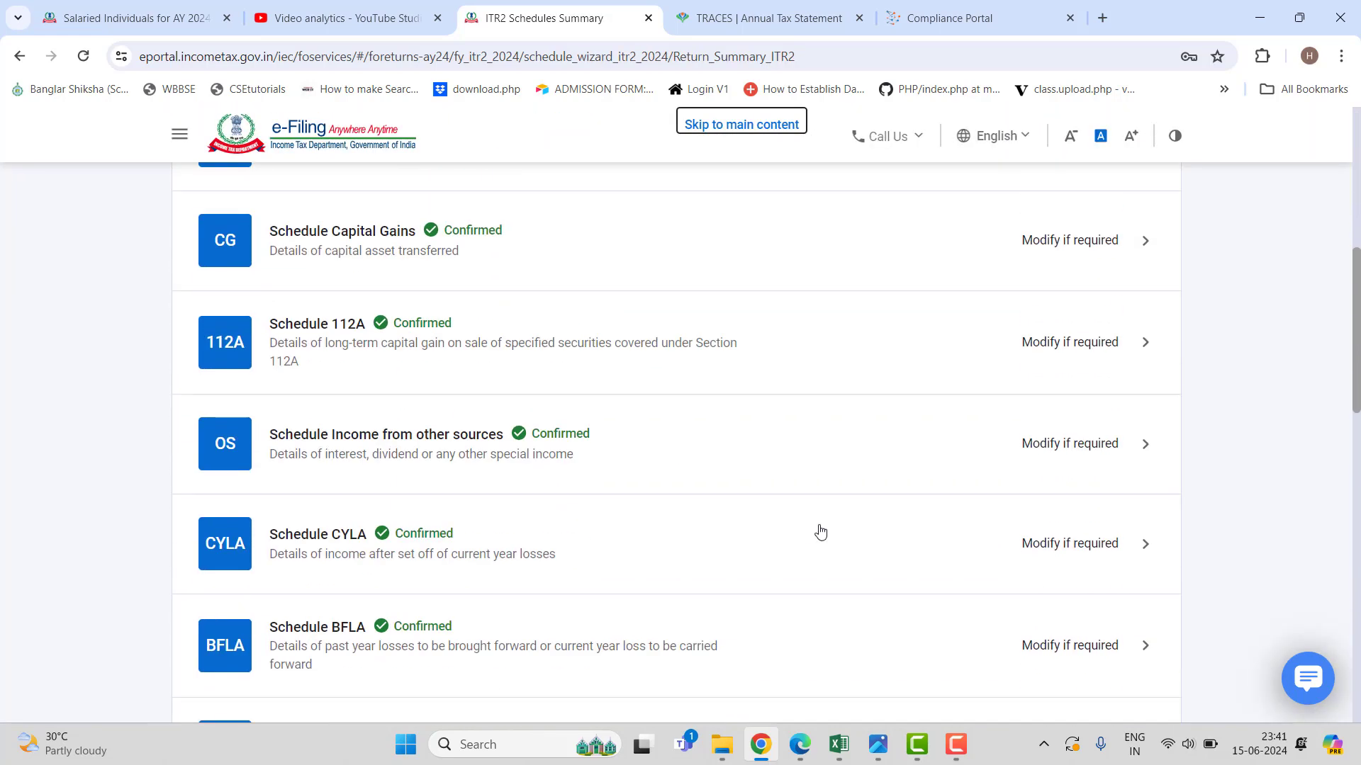
scroll(820, 533, "down", 3)
scroll(624, 339, "down", 3)
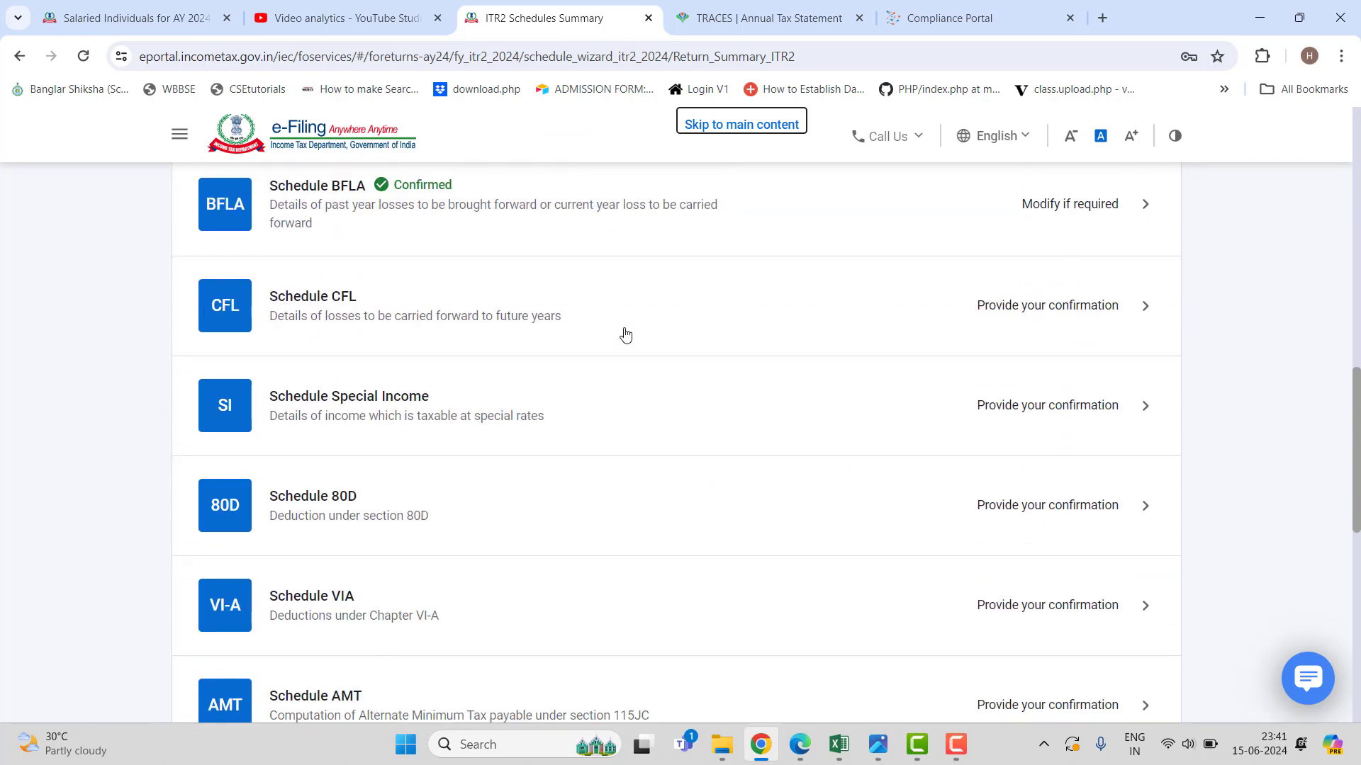
left_click(625, 335)
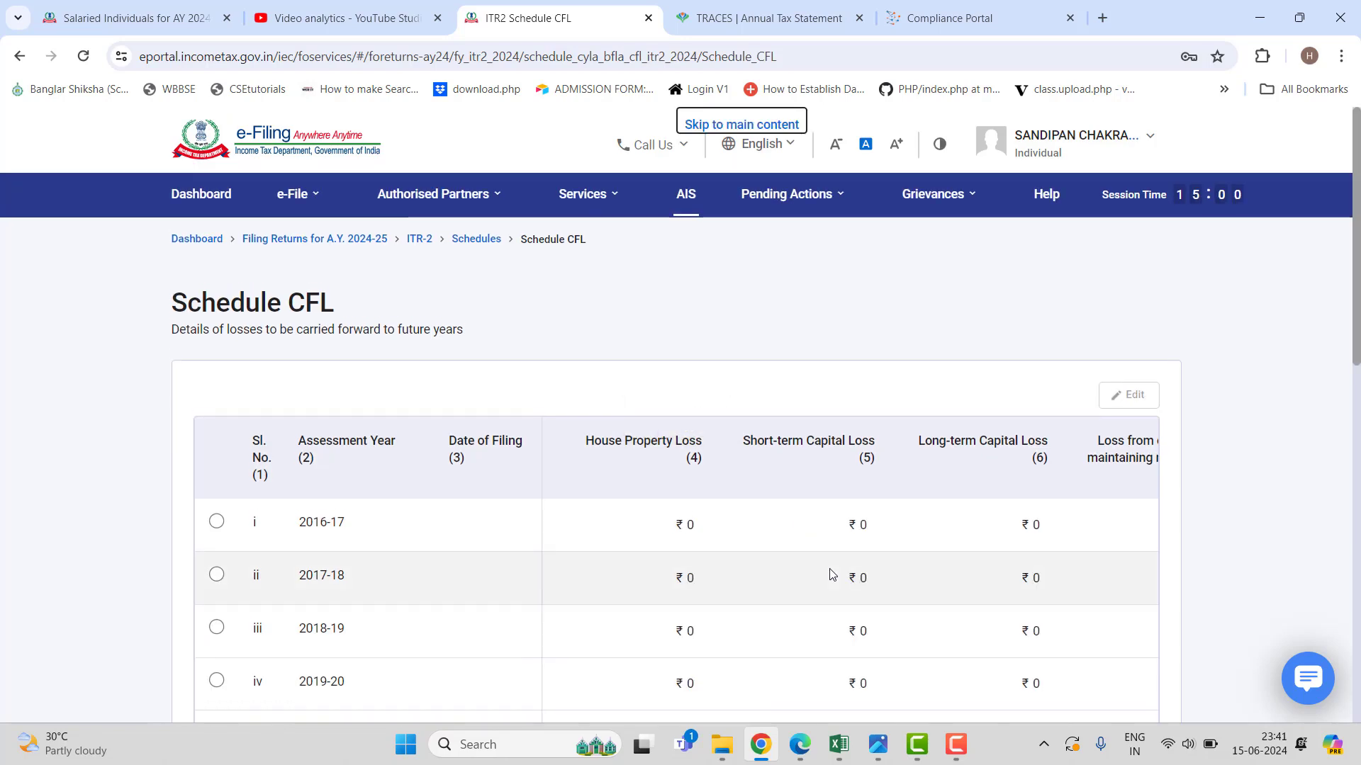
scroll(832, 574, "down", 2)
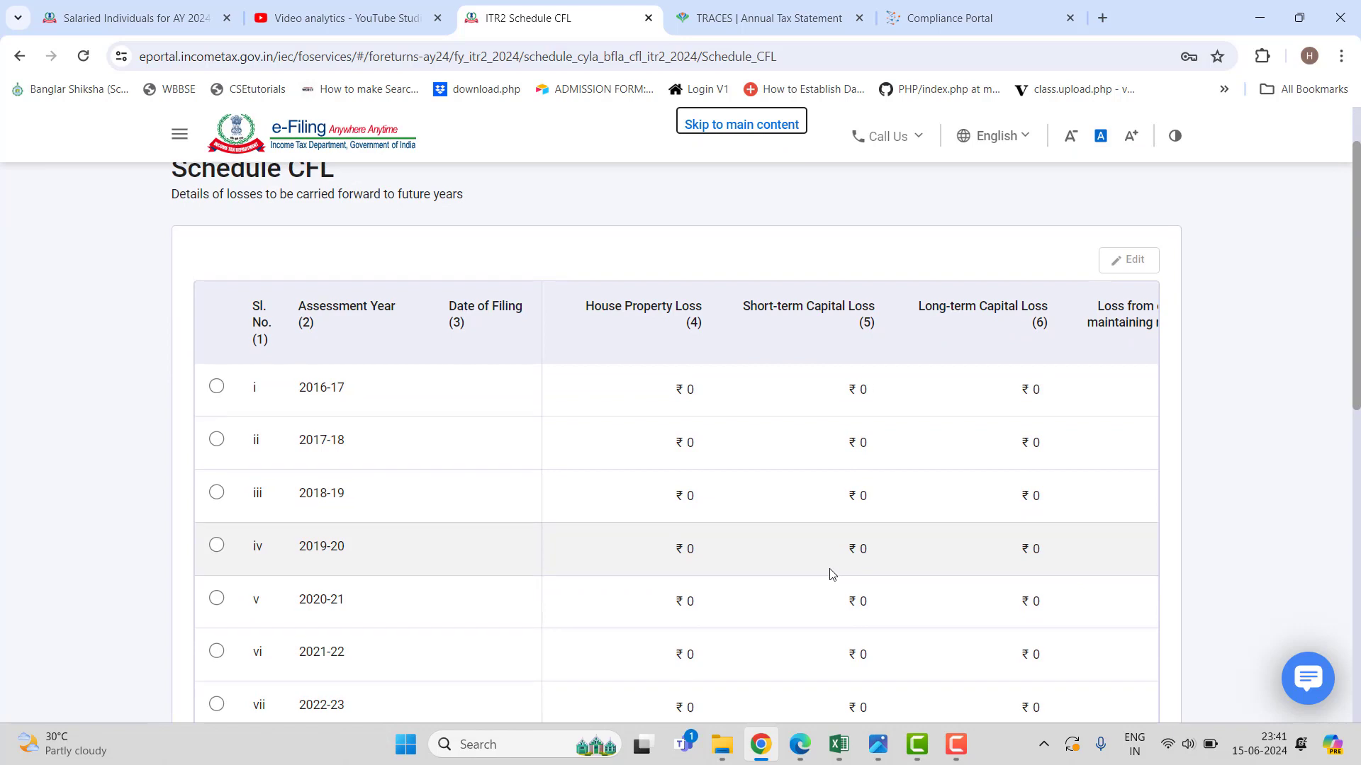
scroll(833, 574, "down", 3)
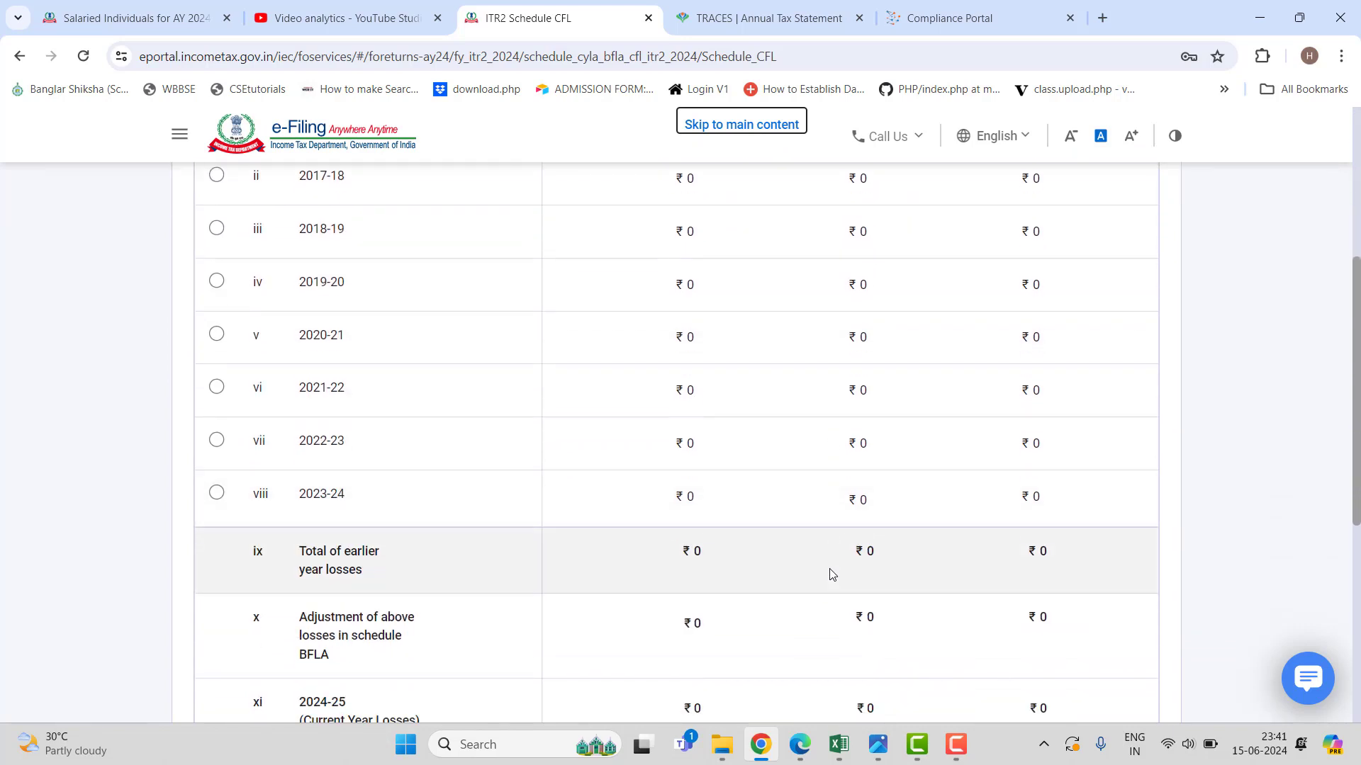
scroll(833, 574, "up", 1)
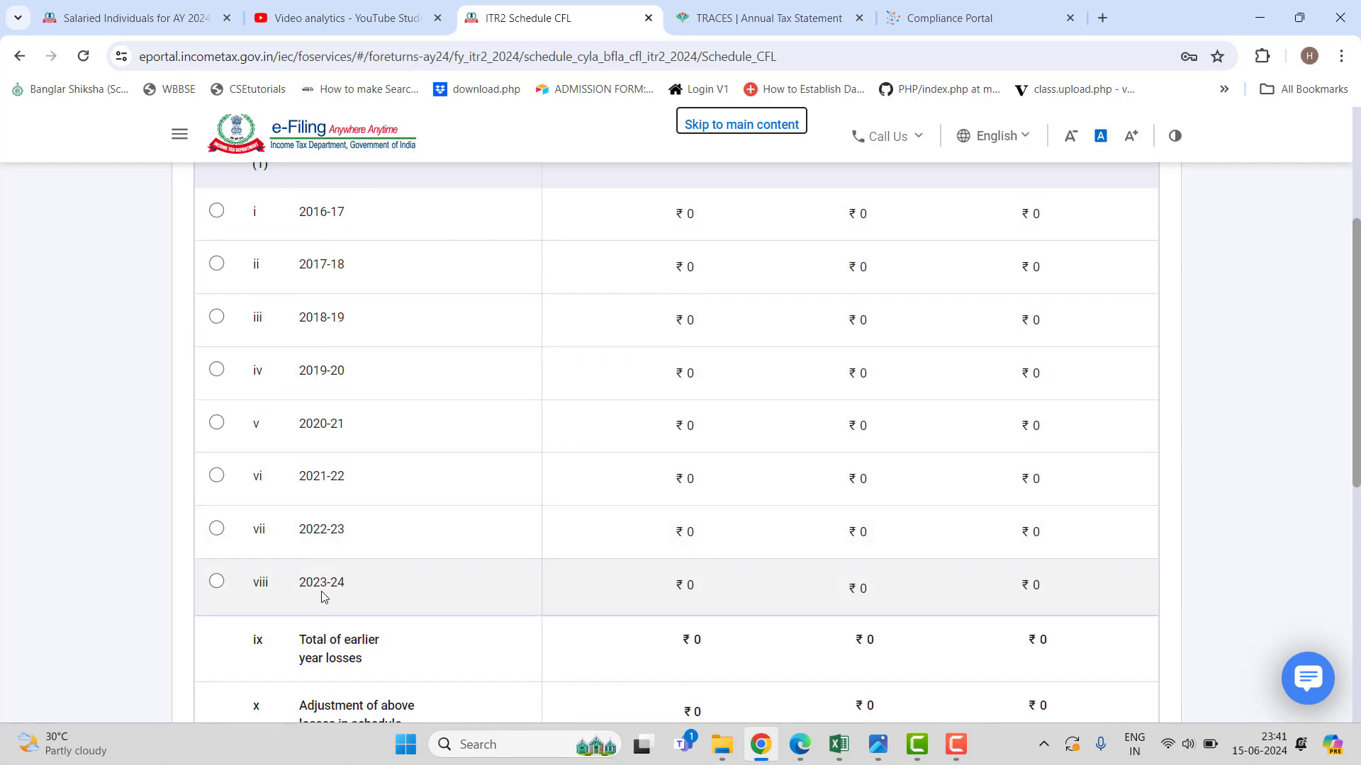
left_click(218, 582)
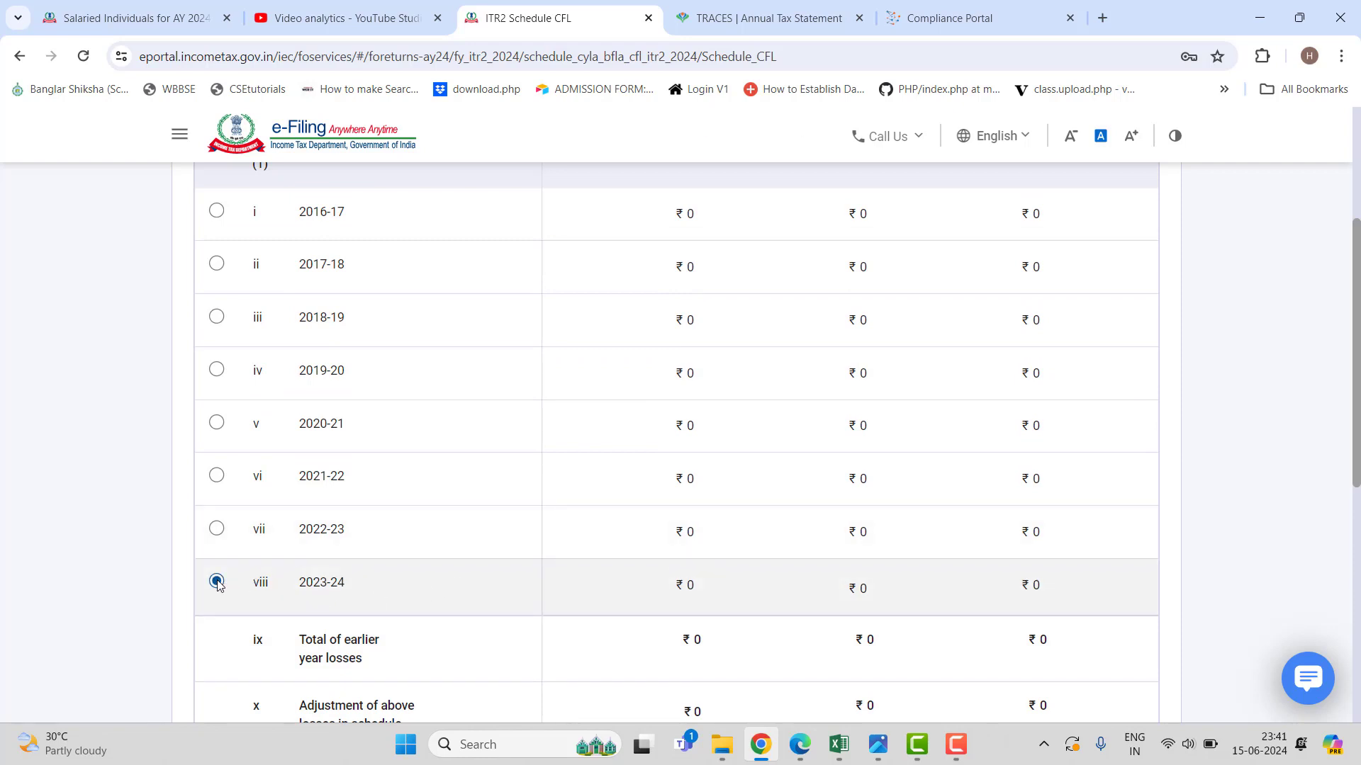
Compute the carried-forward loss set-off, leaving zero losses to carry forward.
scroll(716, 565, "down", 1)
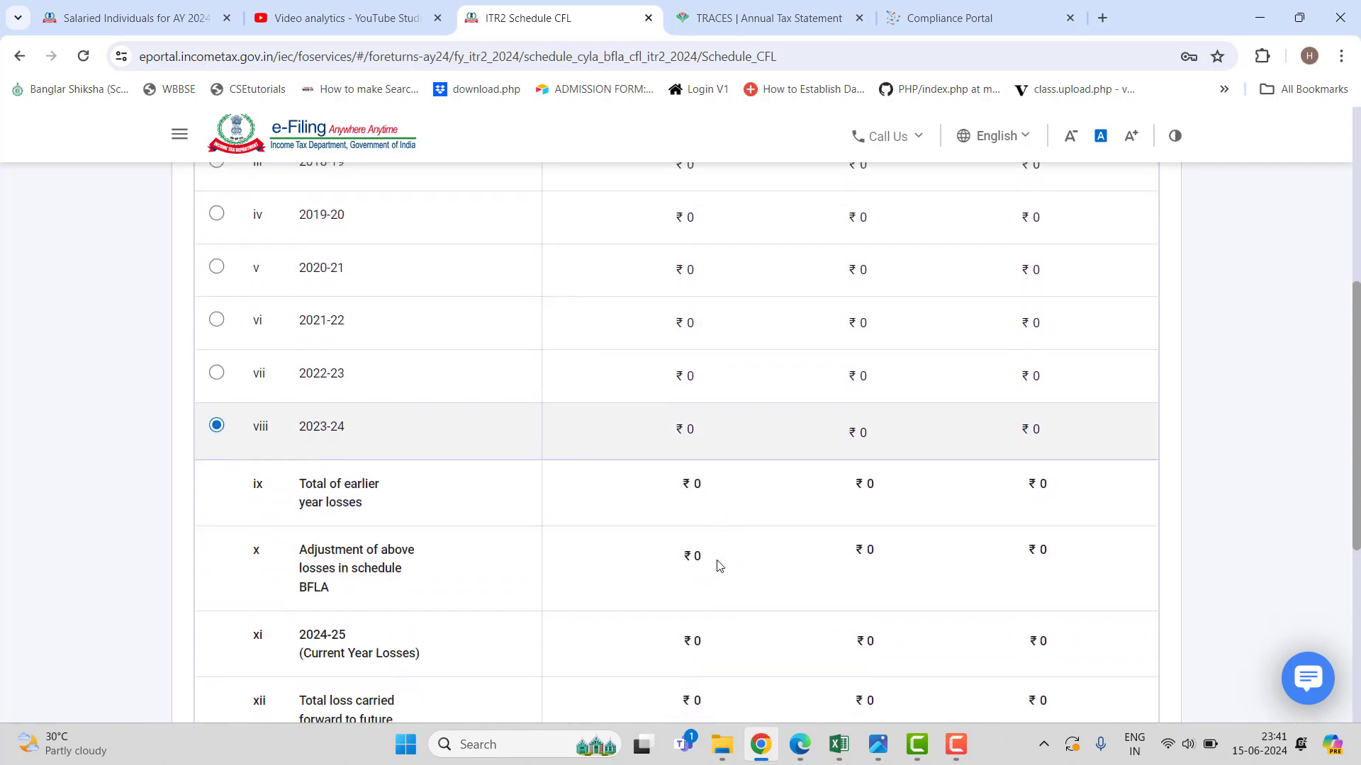
scroll(716, 564, "up", 1)
scroll(716, 565, "up", 3)
scroll(717, 564, "down", 7)
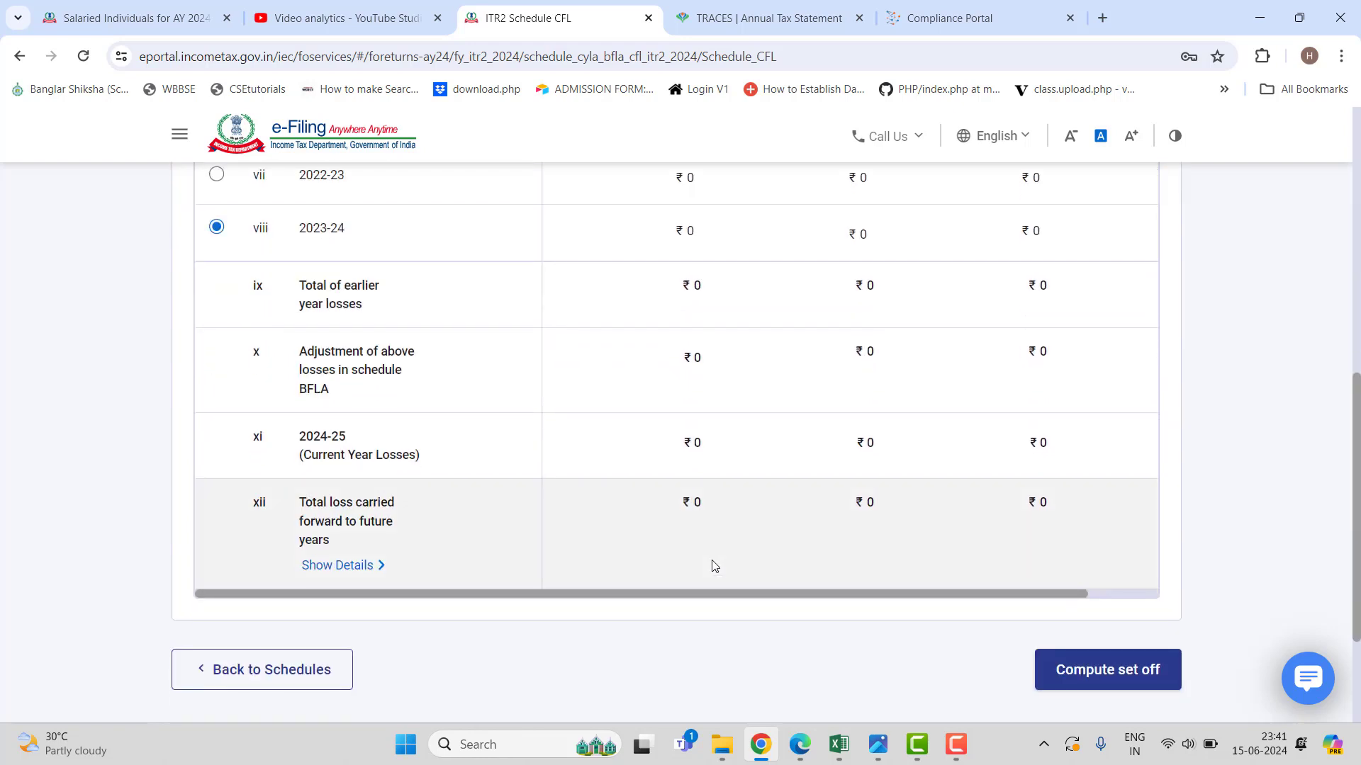
scroll(715, 565, "up", 6)
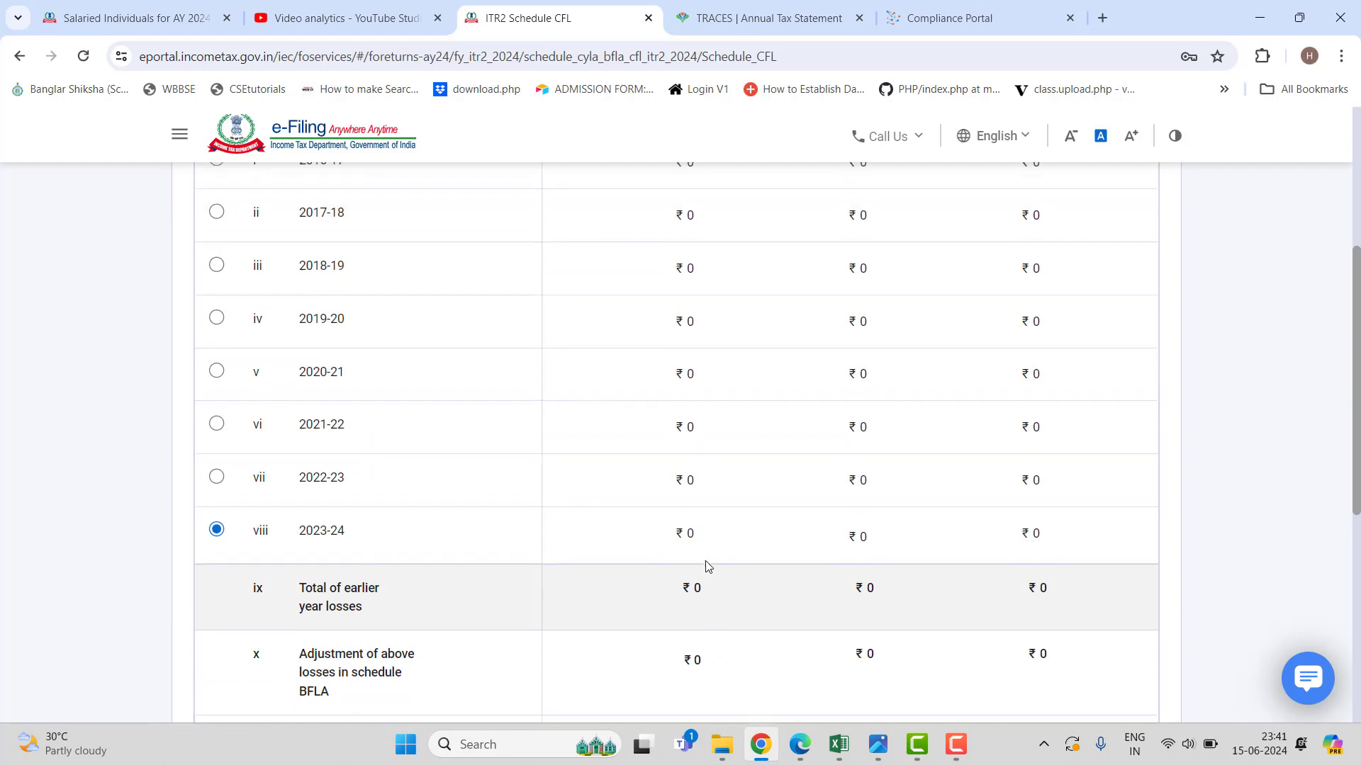
scroll(705, 567, "up", 3)
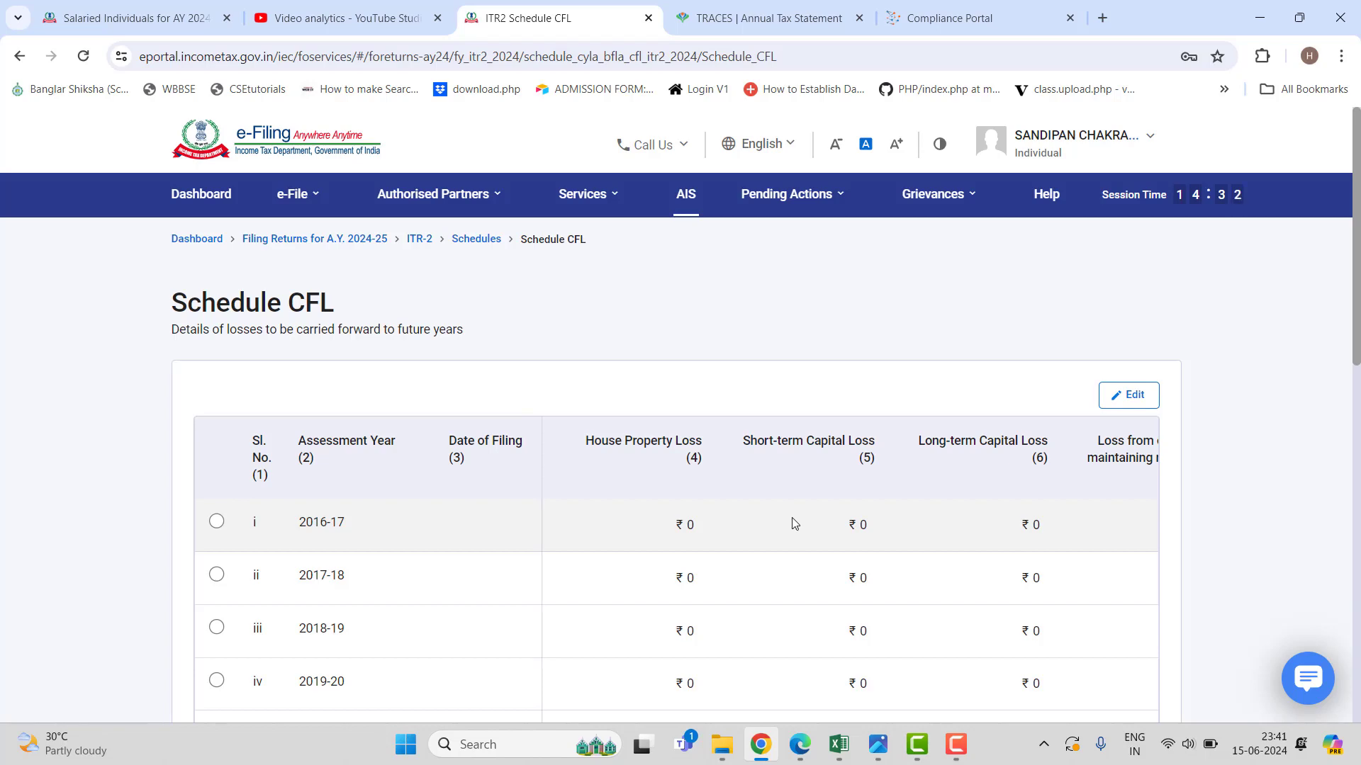
scroll(792, 521, "down", 10)
left_click(1162, 491)
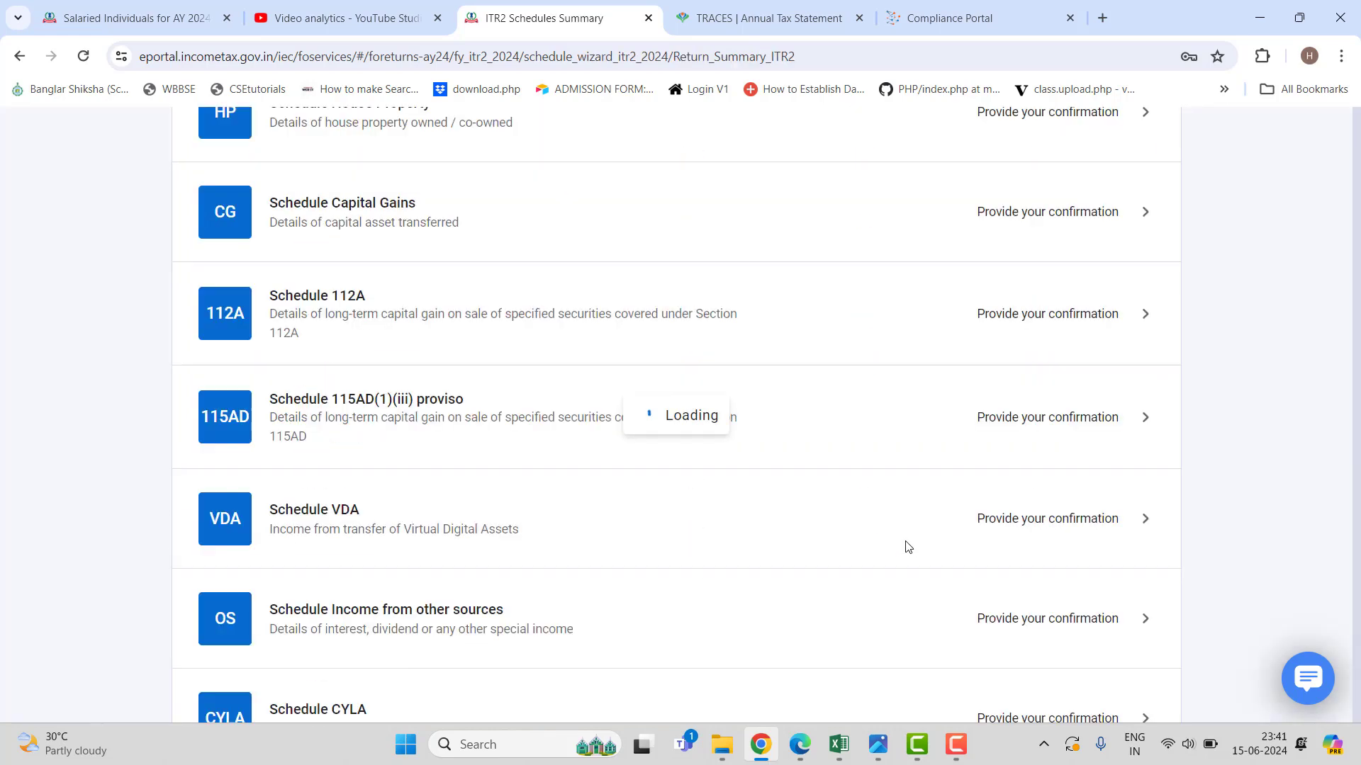
scroll(907, 551, "down", 6)
scroll(906, 555, "down", 8)
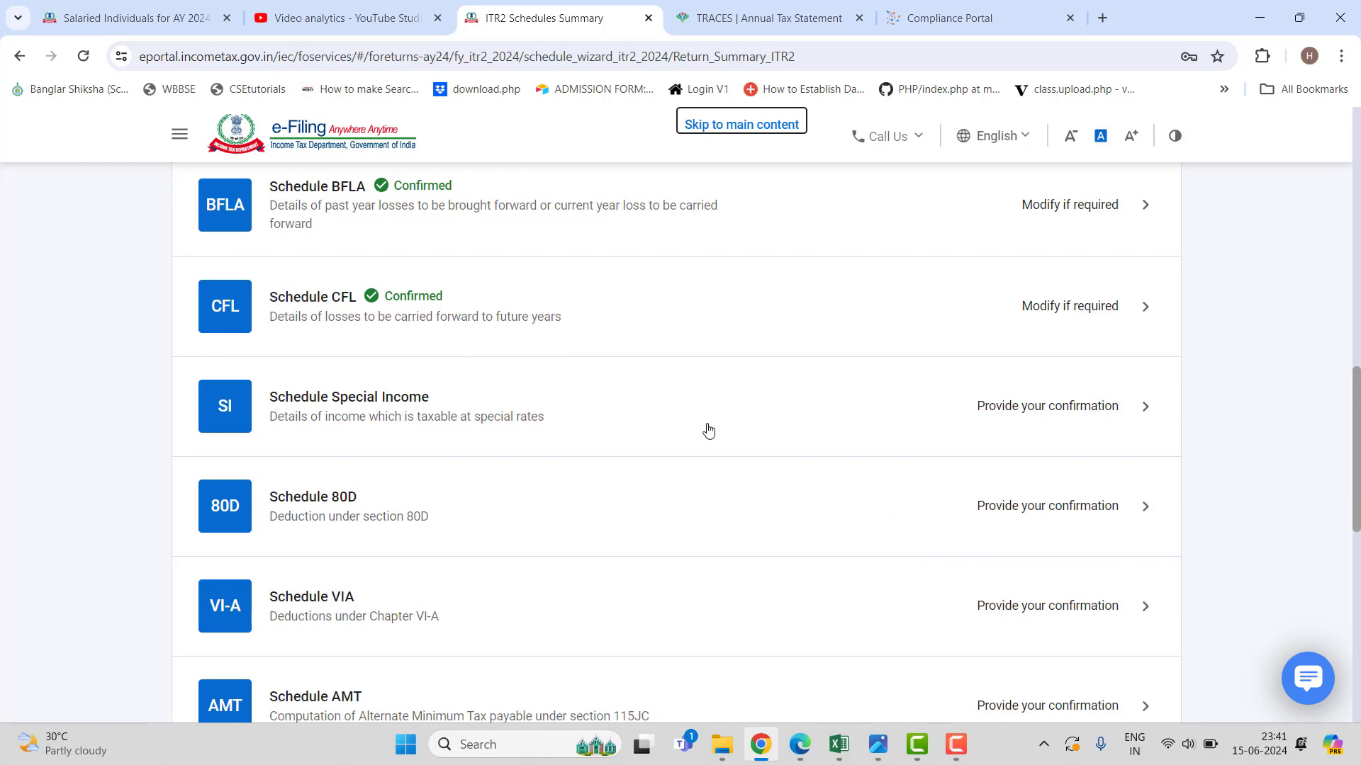
Review Schedule SI down to its ₹11,785 income and ₹718 tax total, then confirm it.
left_click(792, 429)
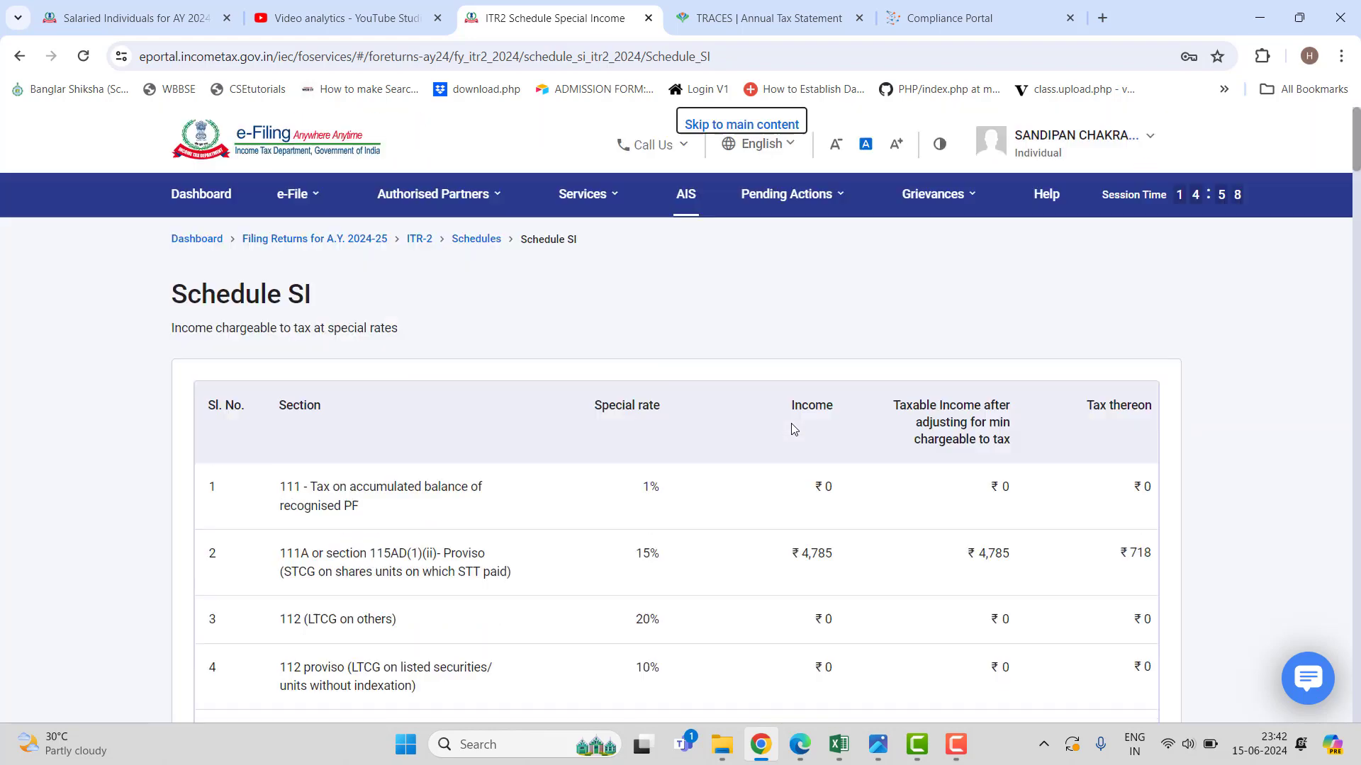
scroll(794, 429, "down", 3)
scroll(787, 434, "down", 5)
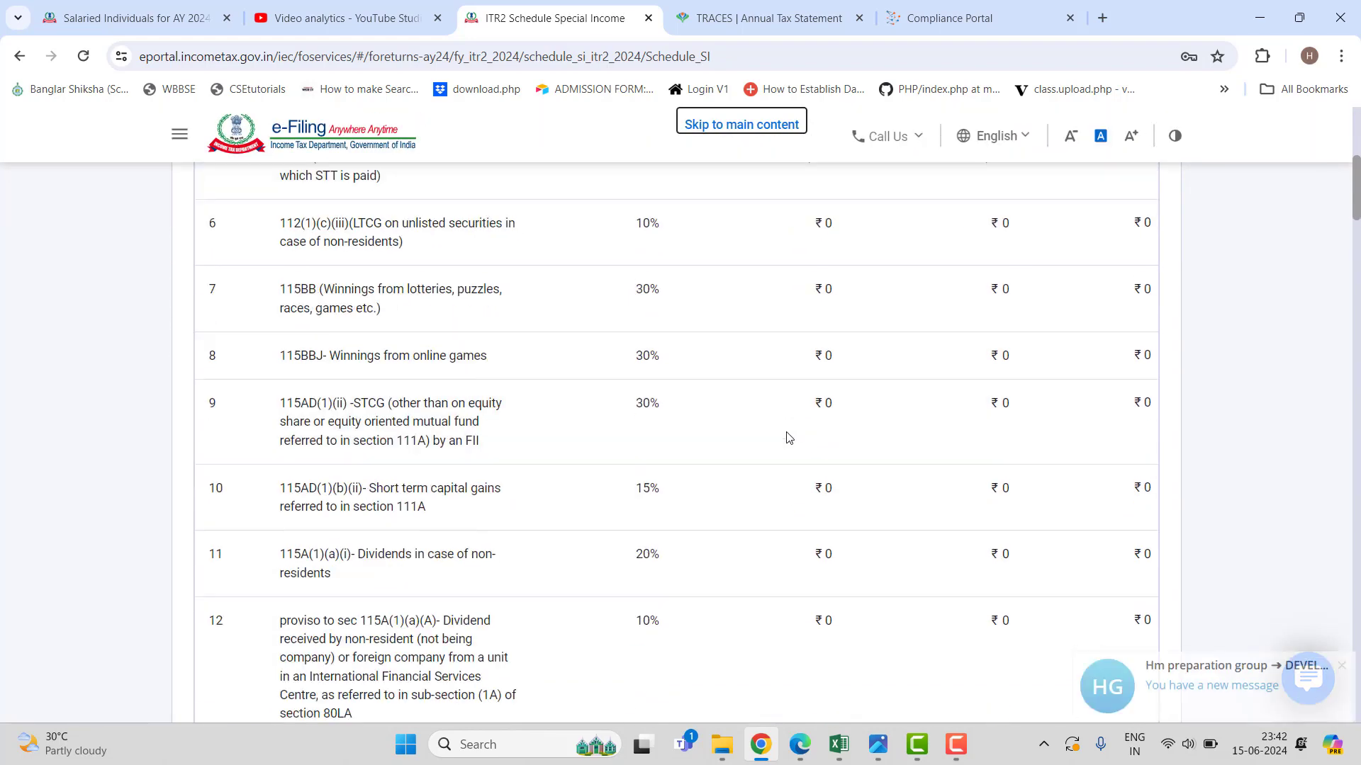
scroll(783, 443, "down", 3)
scroll(782, 447, "down", 20)
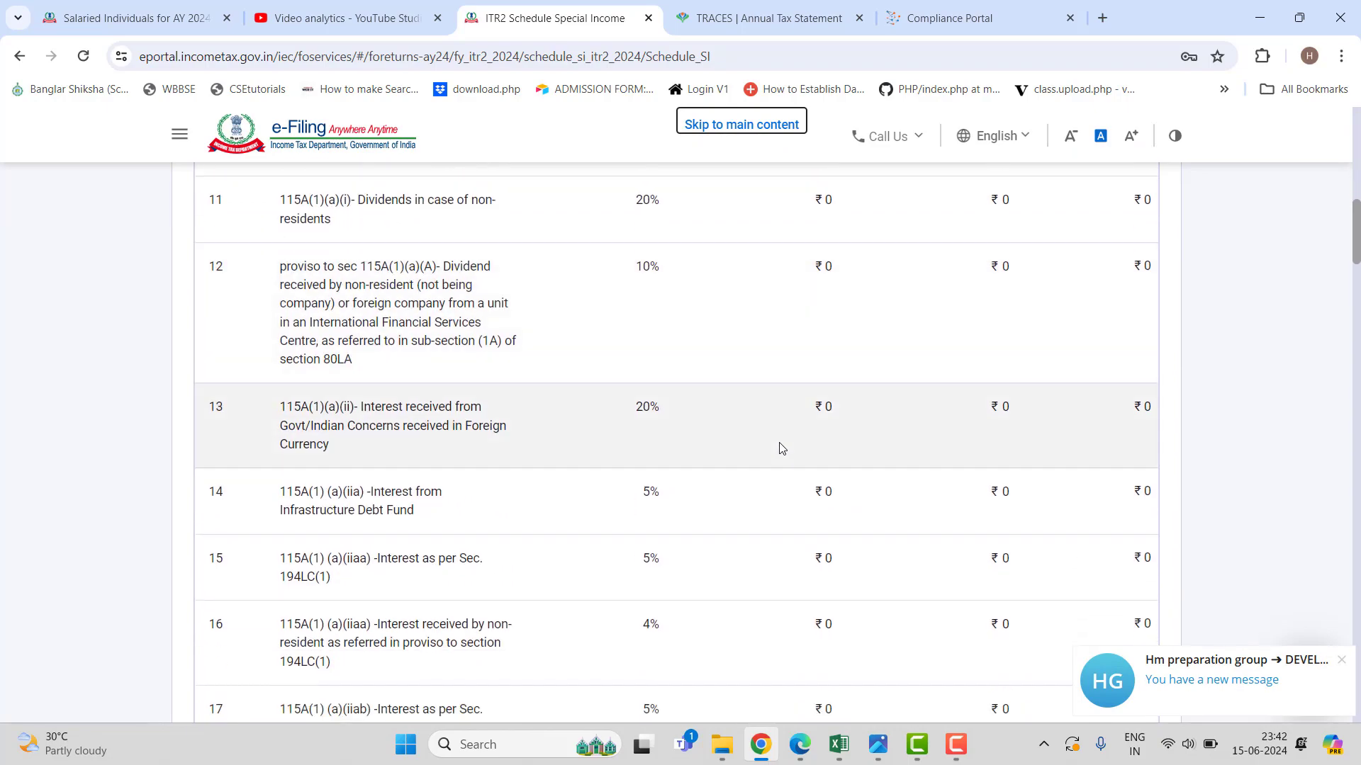
scroll(765, 471, "down", 20)
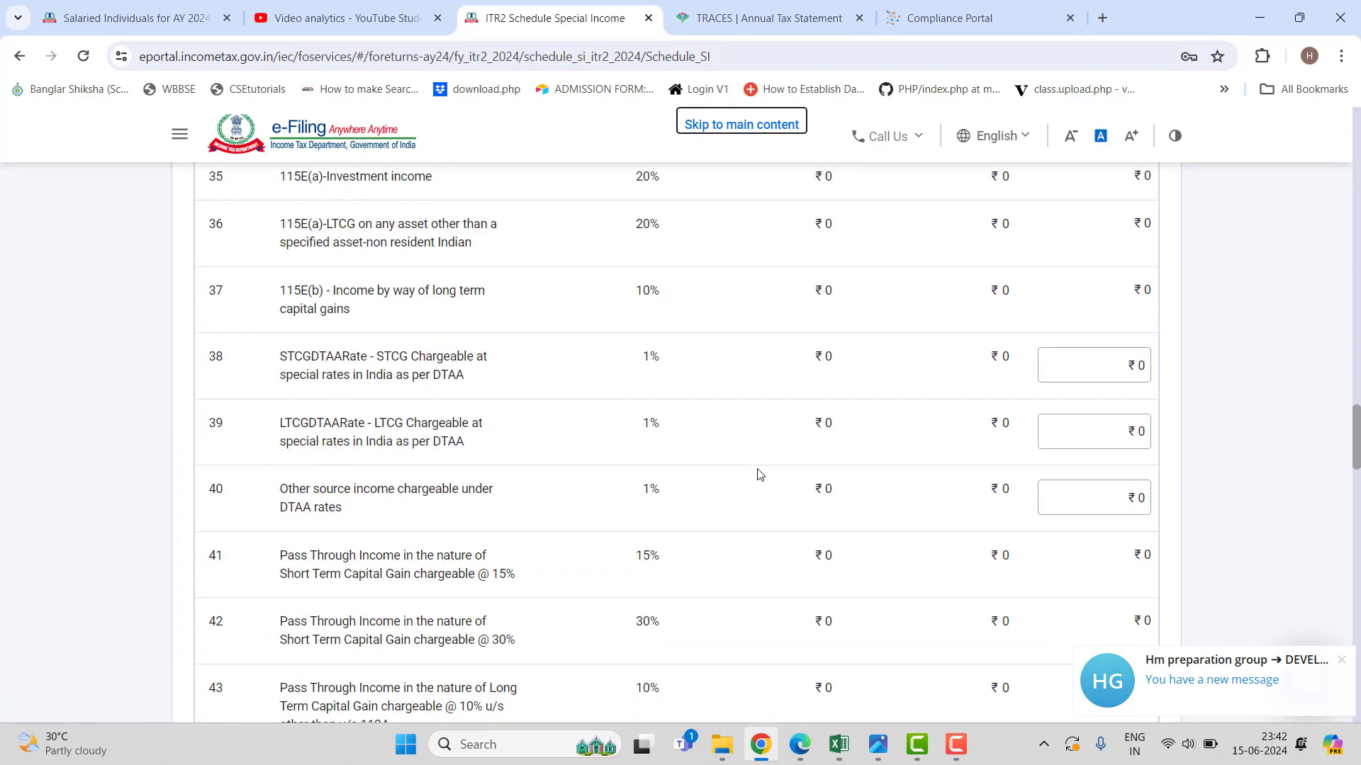
scroll(752, 479, "down", 5)
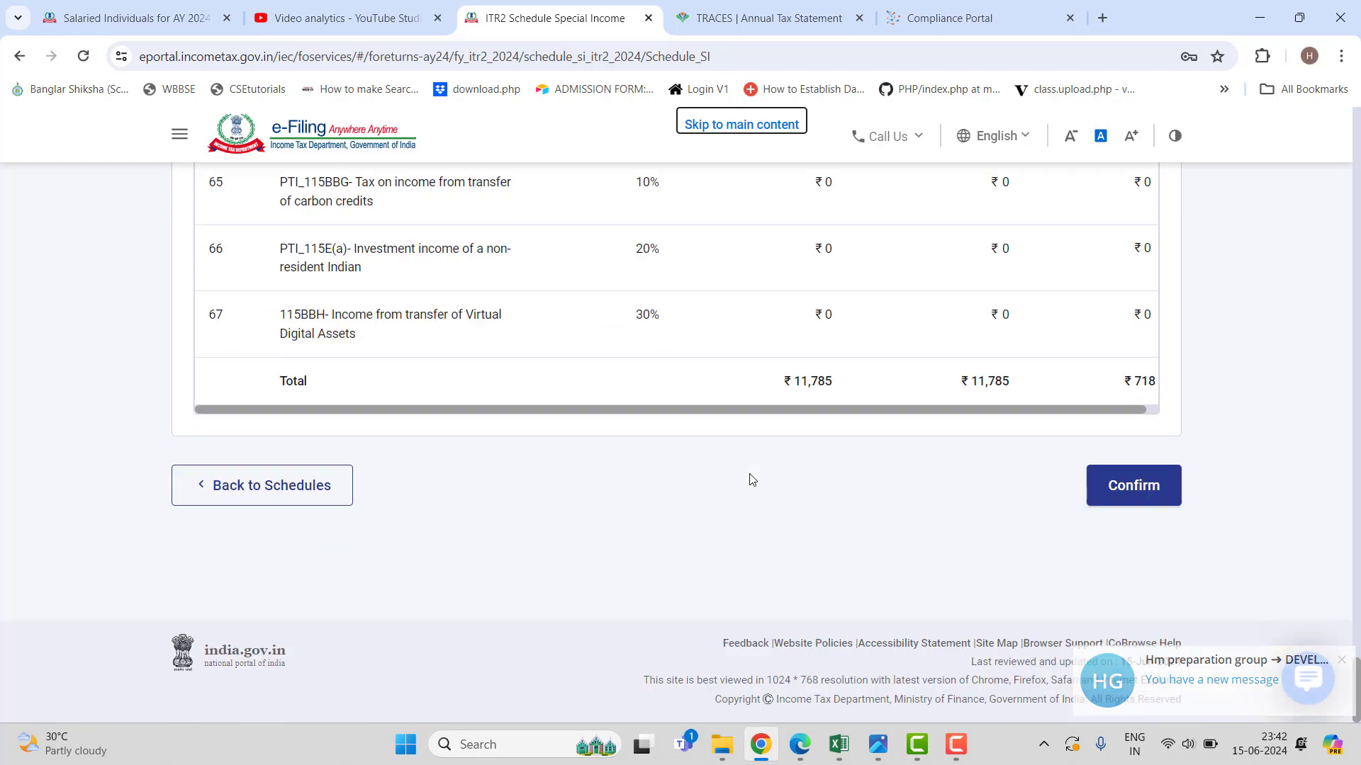
left_click(1153, 486)
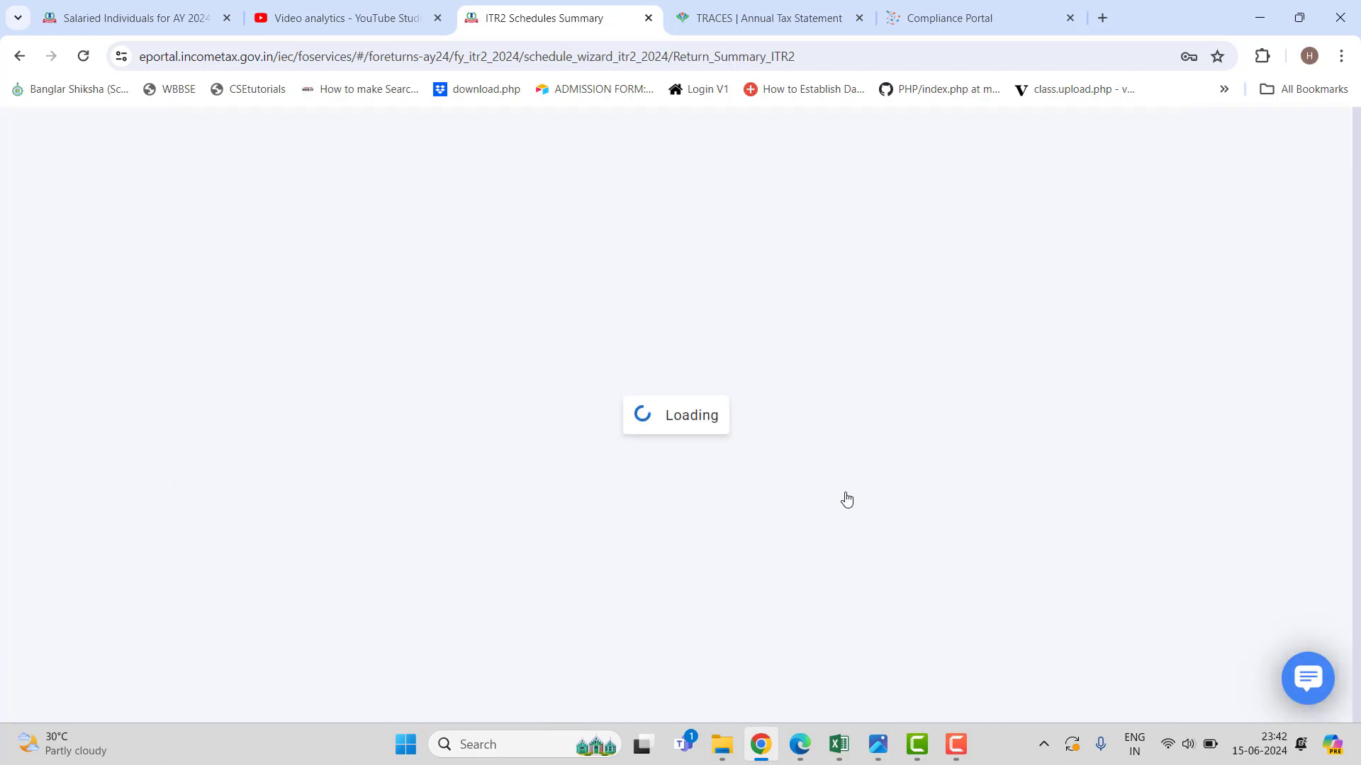
Open Schedule 80D, showing no senior citizen, no parents claim and ₹0 eligible deduction.
scroll(846, 499, "down", 20)
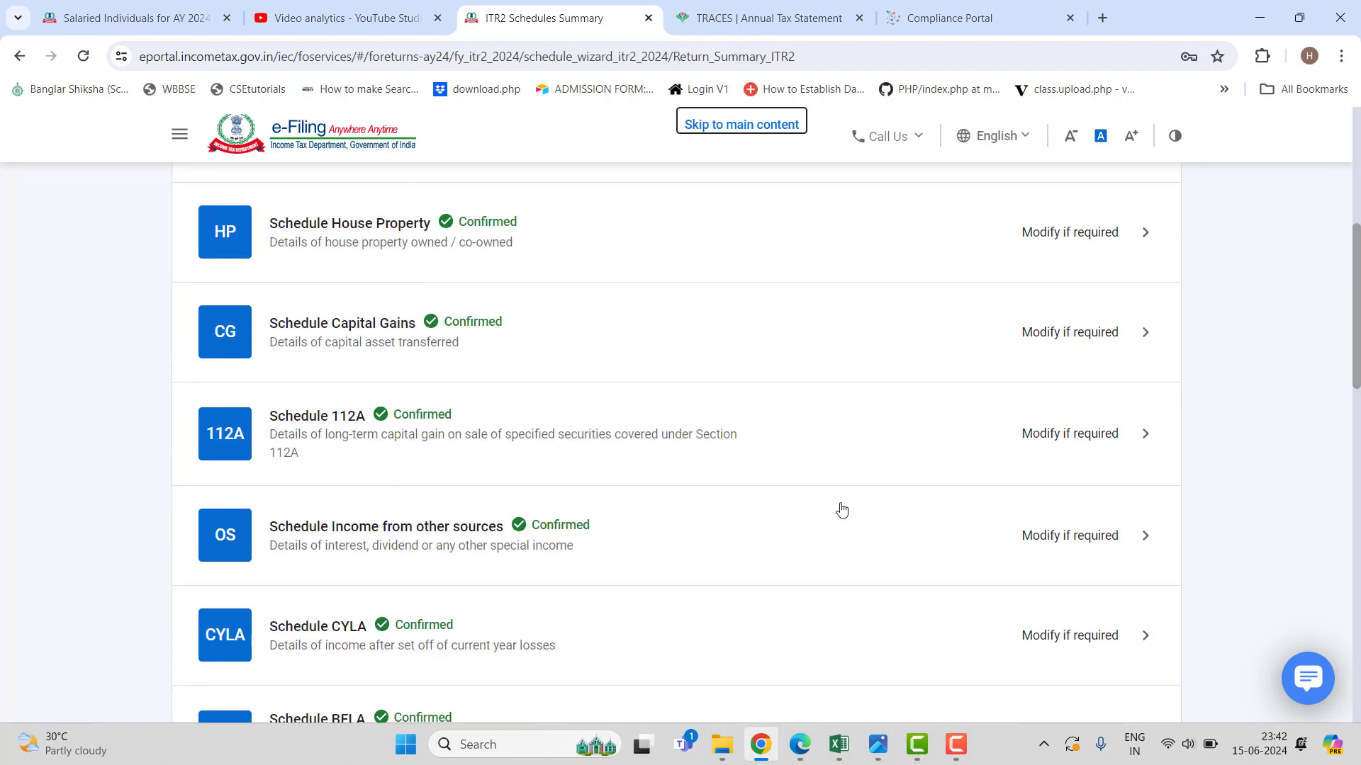
scroll(837, 515, "up", 5)
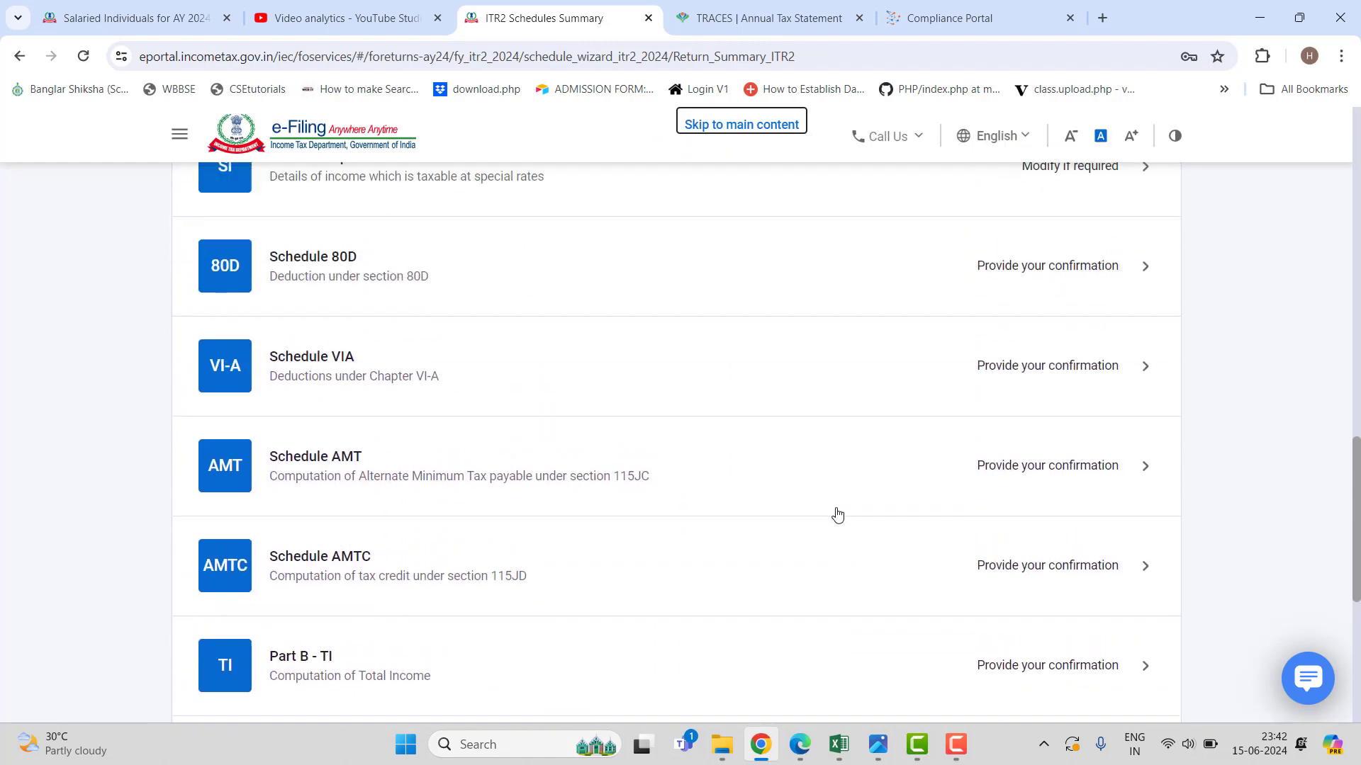
left_click(544, 445)
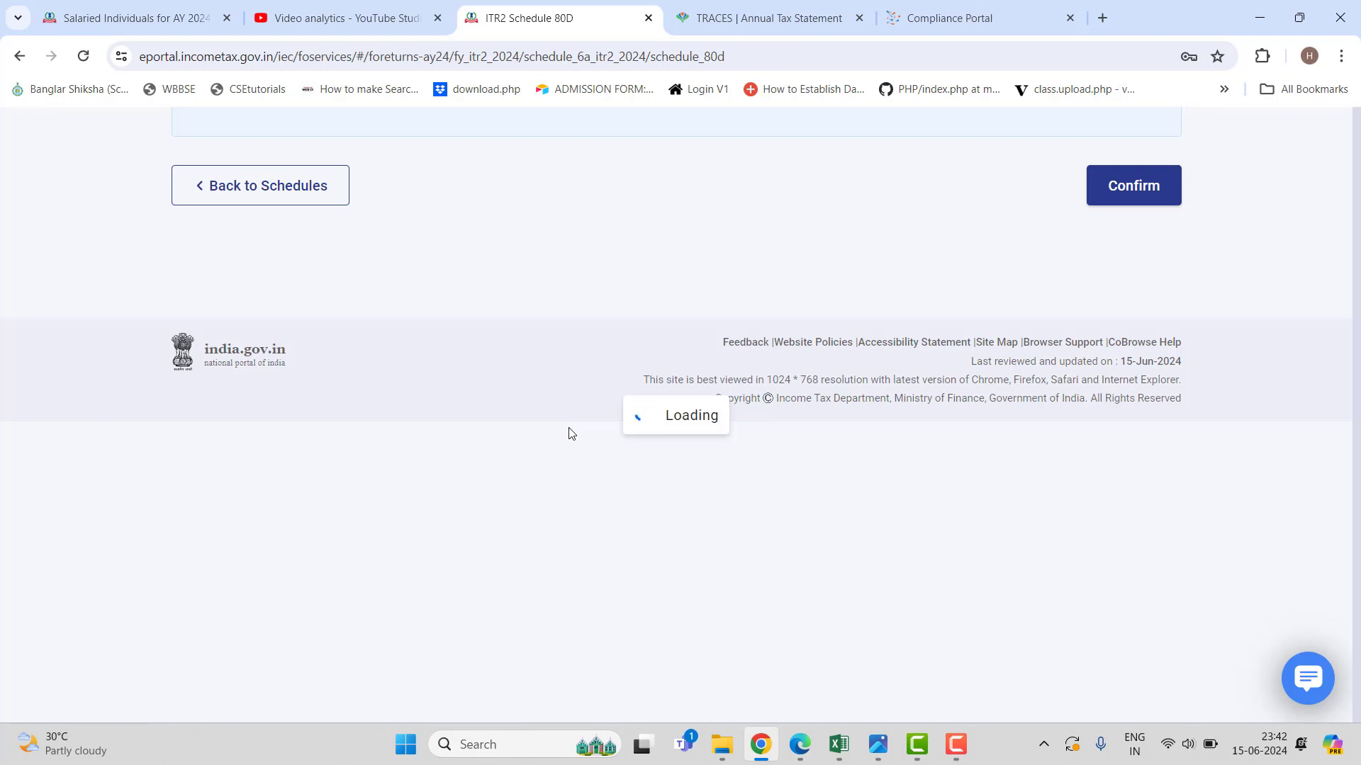
scroll(598, 446, "down", 3)
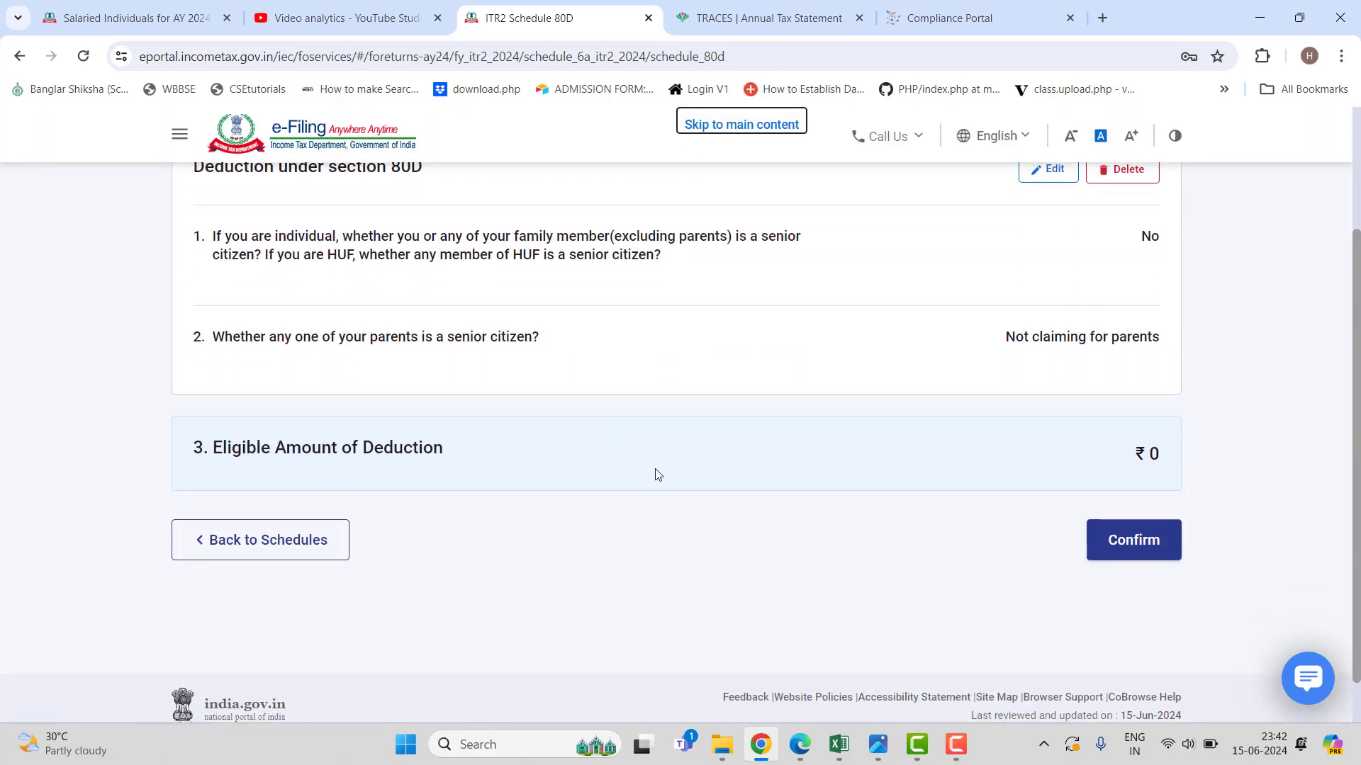
scroll(658, 475, "up", 1)
Start editing Schedule 80D and review the senior-citizen dropdown options, keeping the answer No.
left_click(1046, 255)
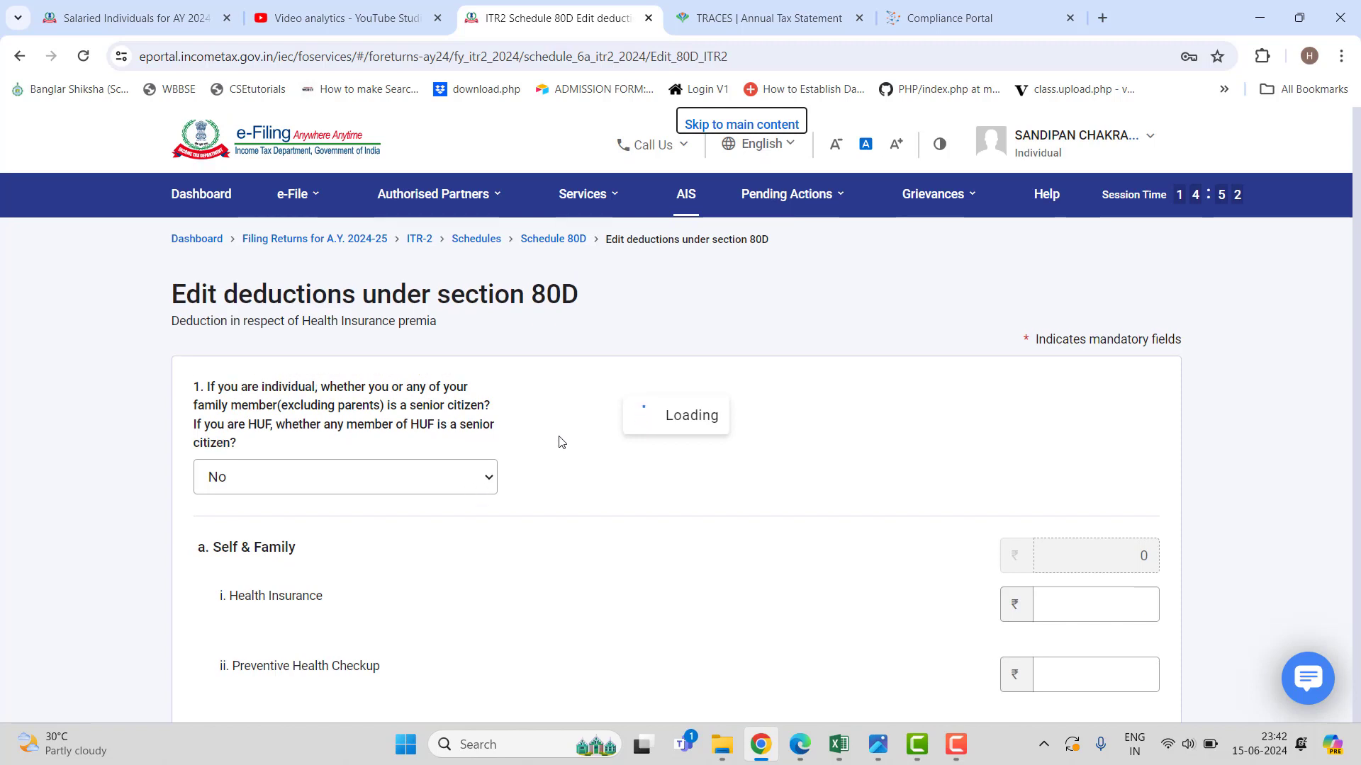
scroll(722, 474, "down", 3)
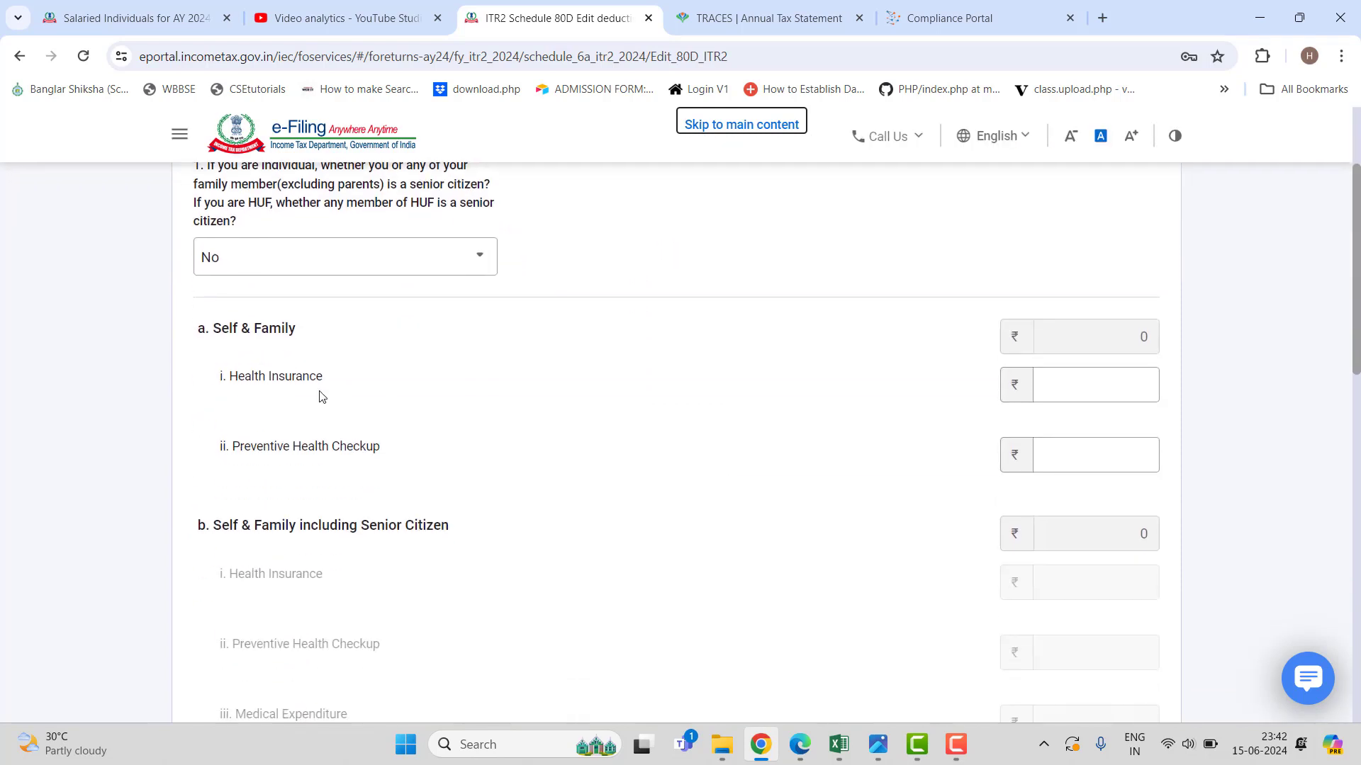
left_click(482, 259)
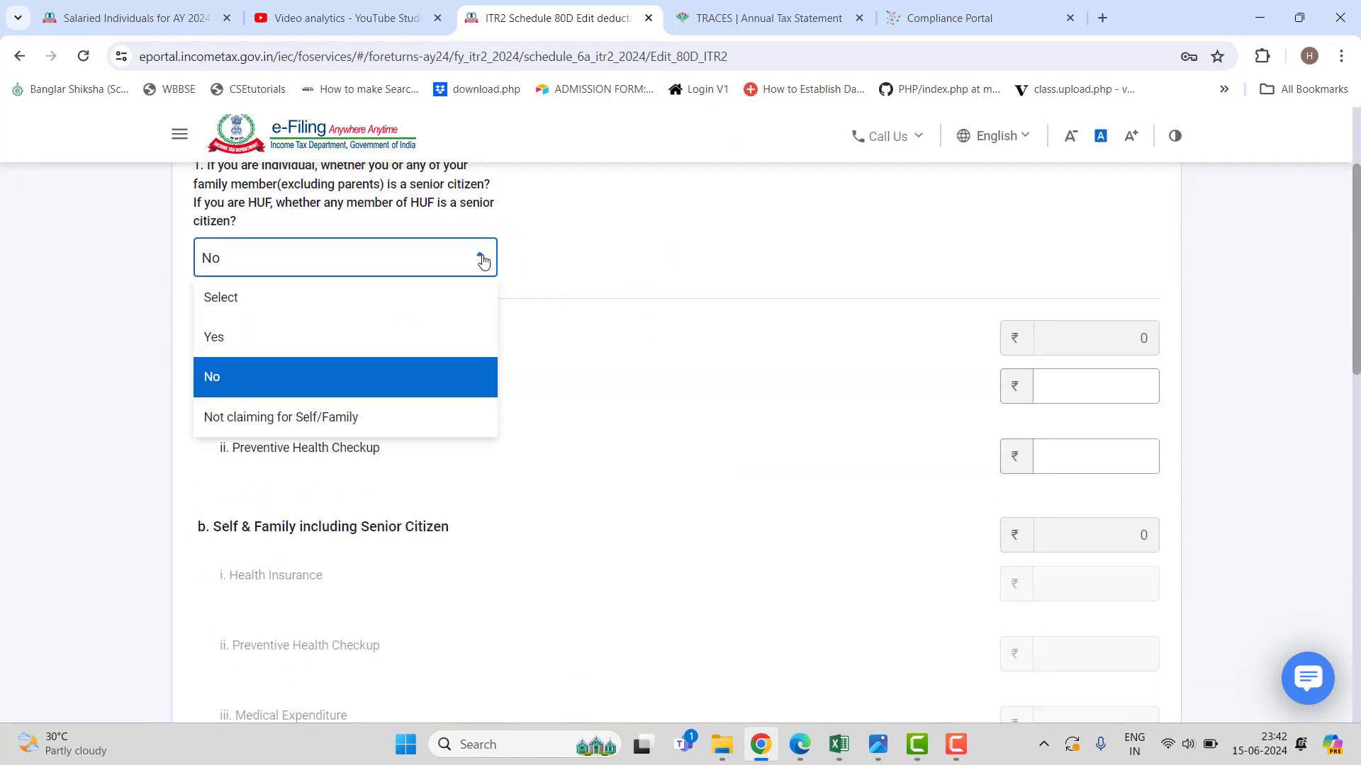
scroll(447, 354, "up", 1)
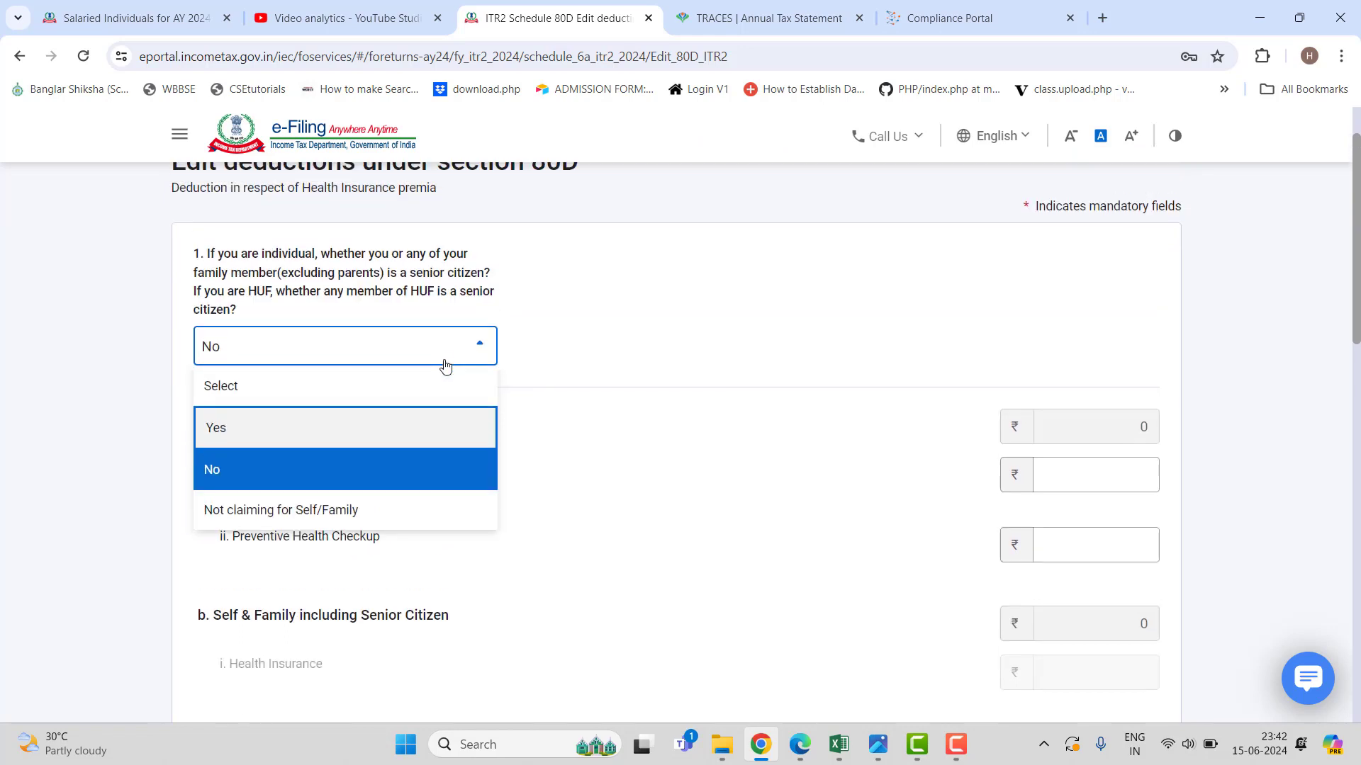
left_click(634, 359)
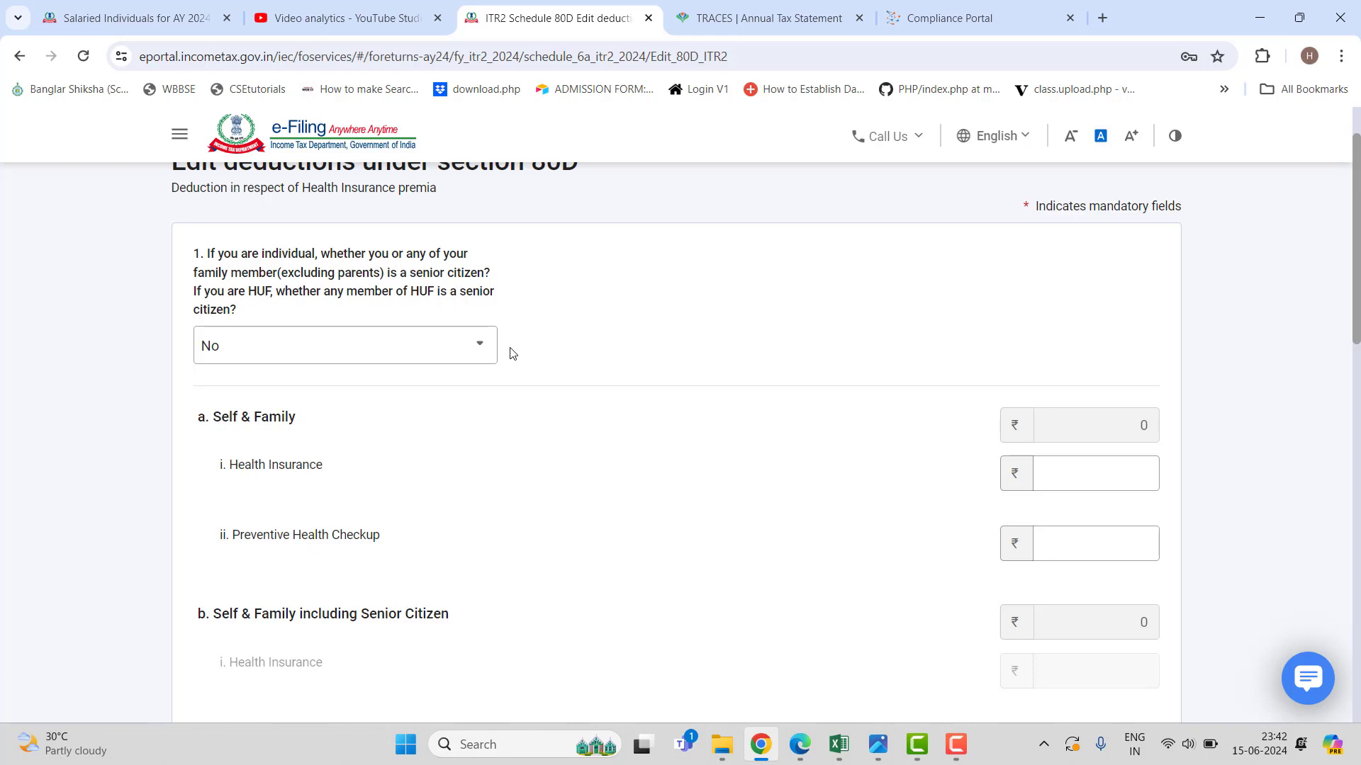
left_click(464, 349)
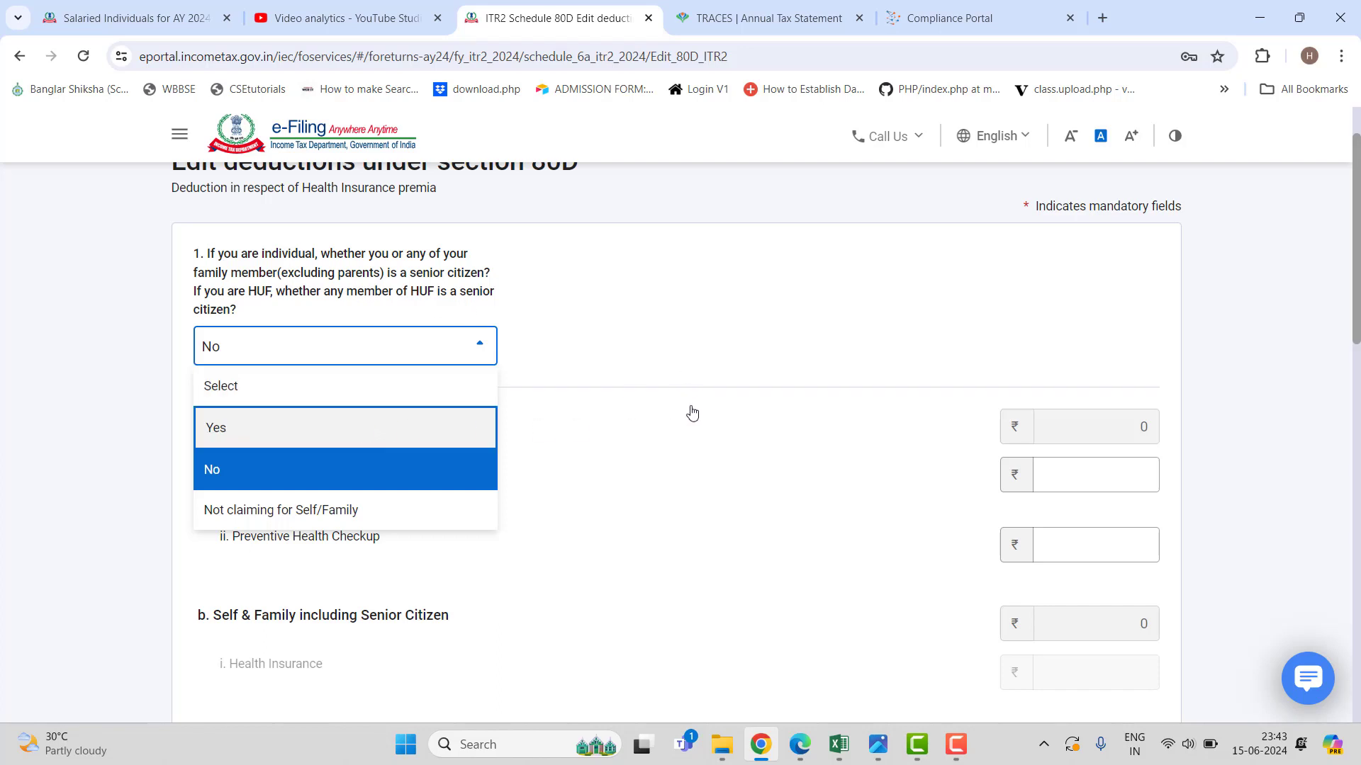
Answer No to the family senior-citizen question in the 80D form.
key("Return")
scroll(752, 447, "down", 1)
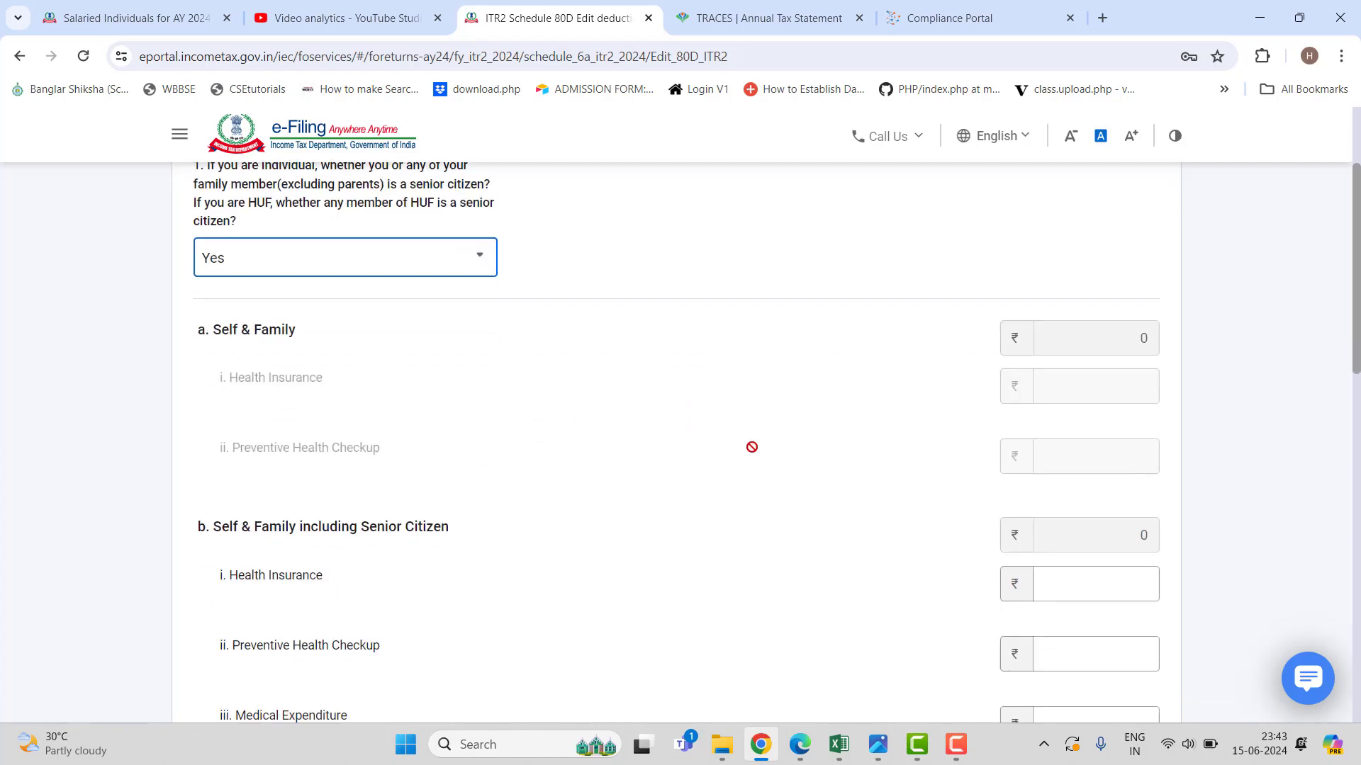
scroll(740, 453, "down", 1)
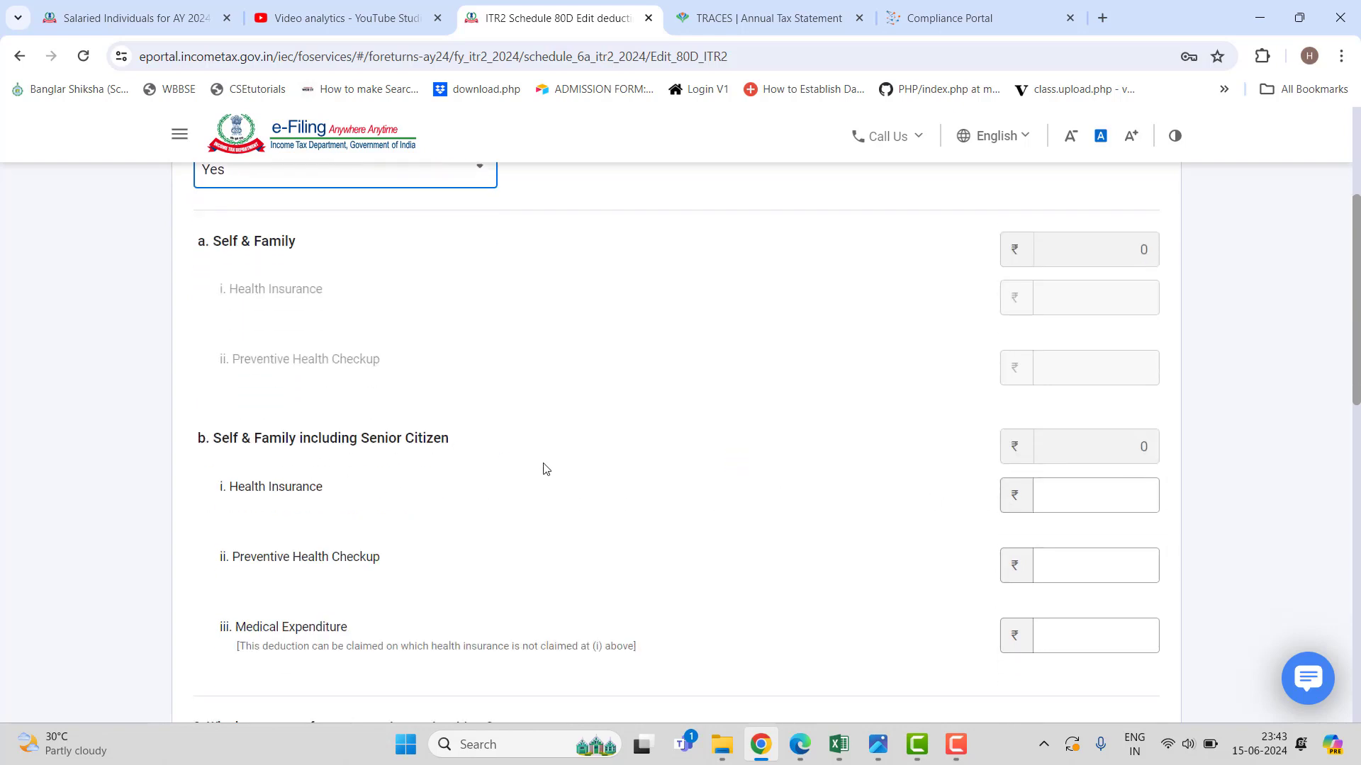
left_click(1091, 490)
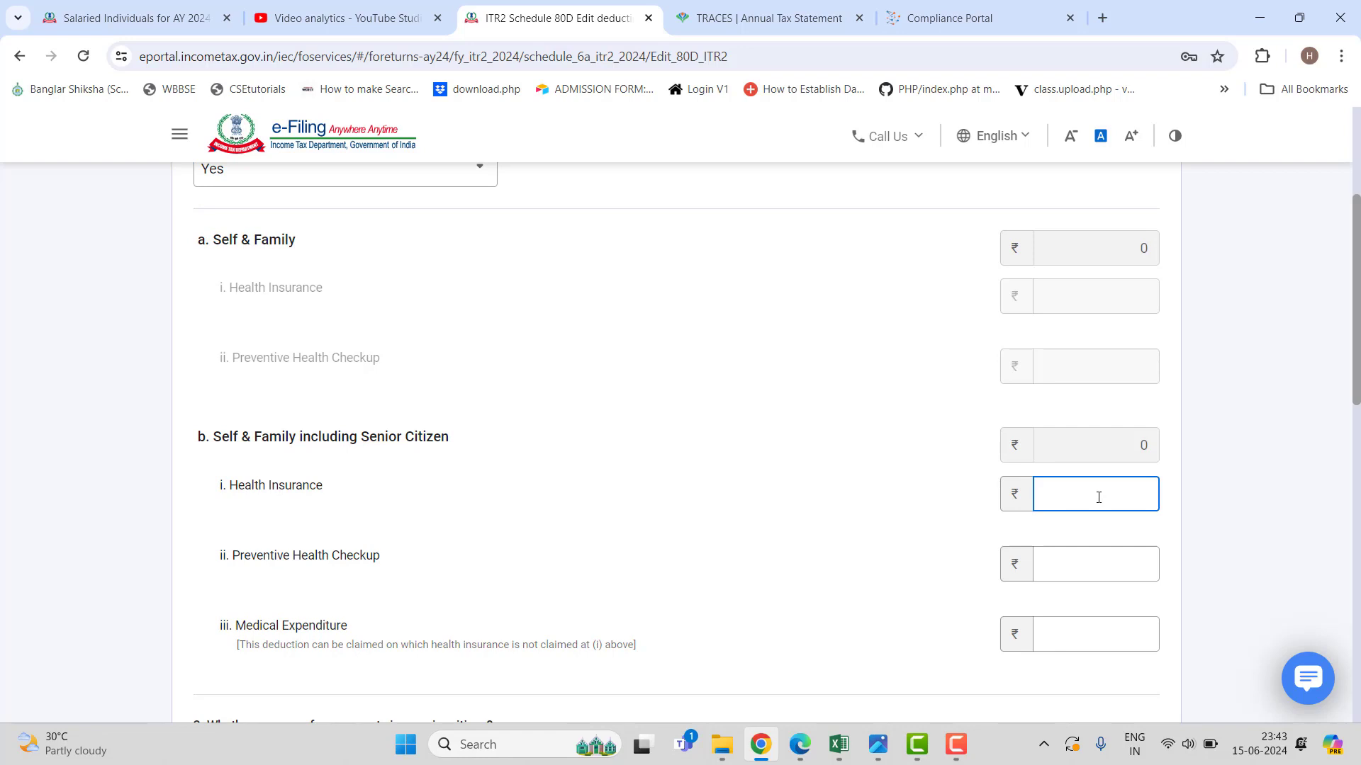
scroll(504, 476, "up", 2)
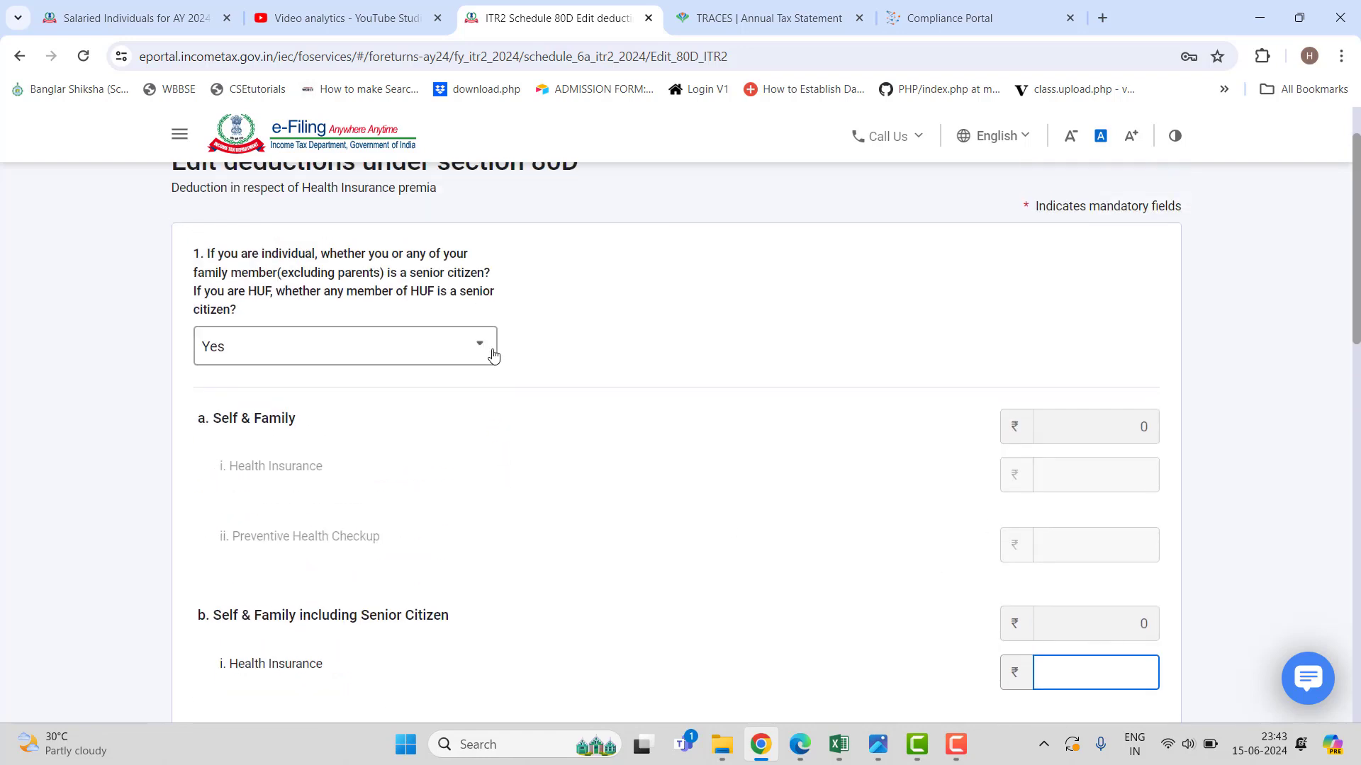
left_click(488, 346)
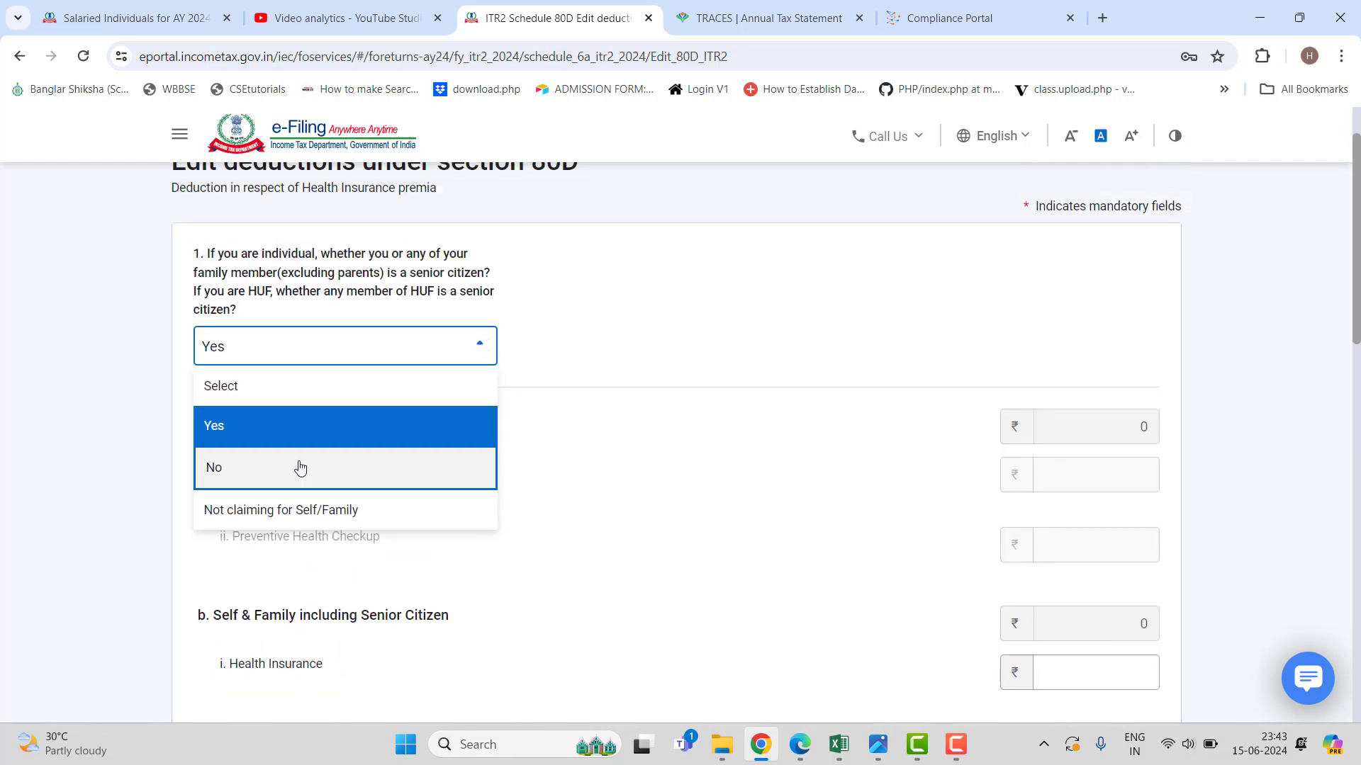
key("Return")
Enter 16,000 as the Self & Family health insurance premium.
scroll(817, 507, "down", 3)
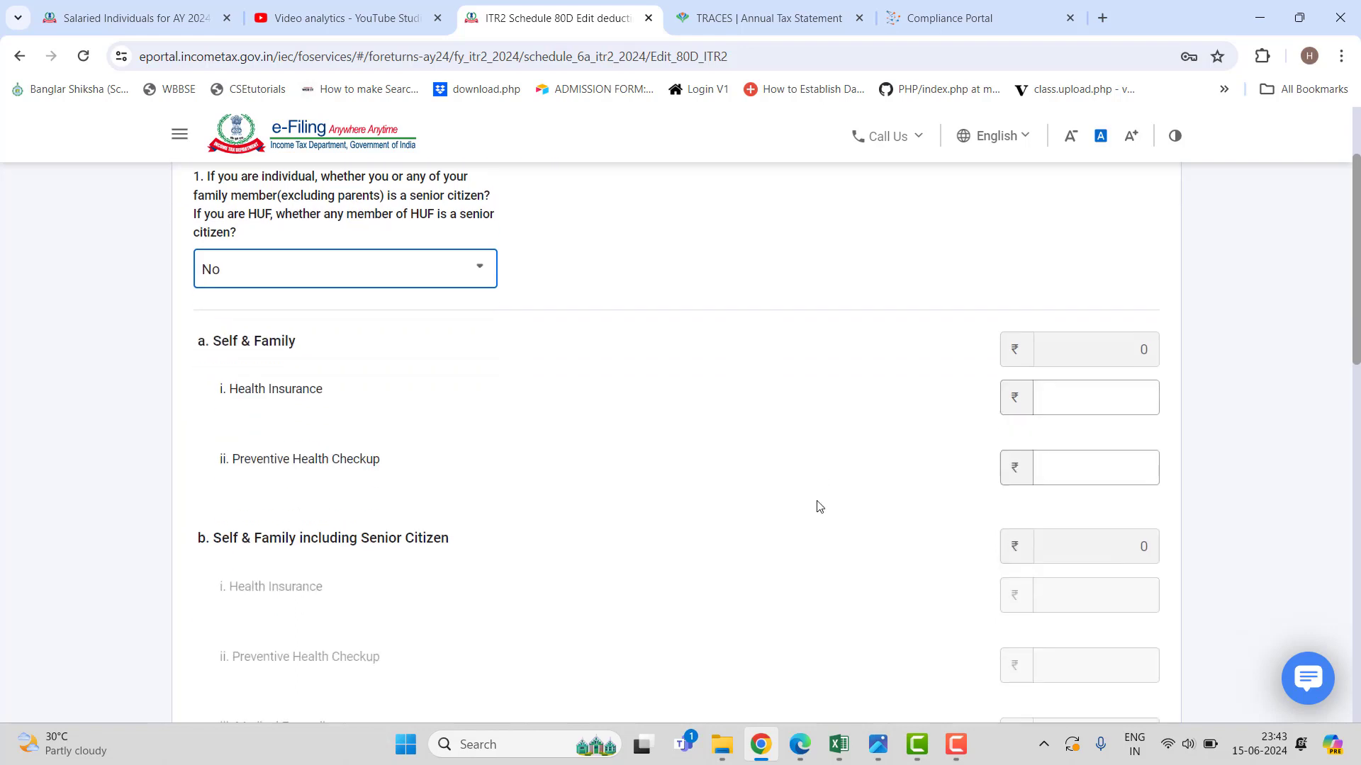
left_click(1078, 312)
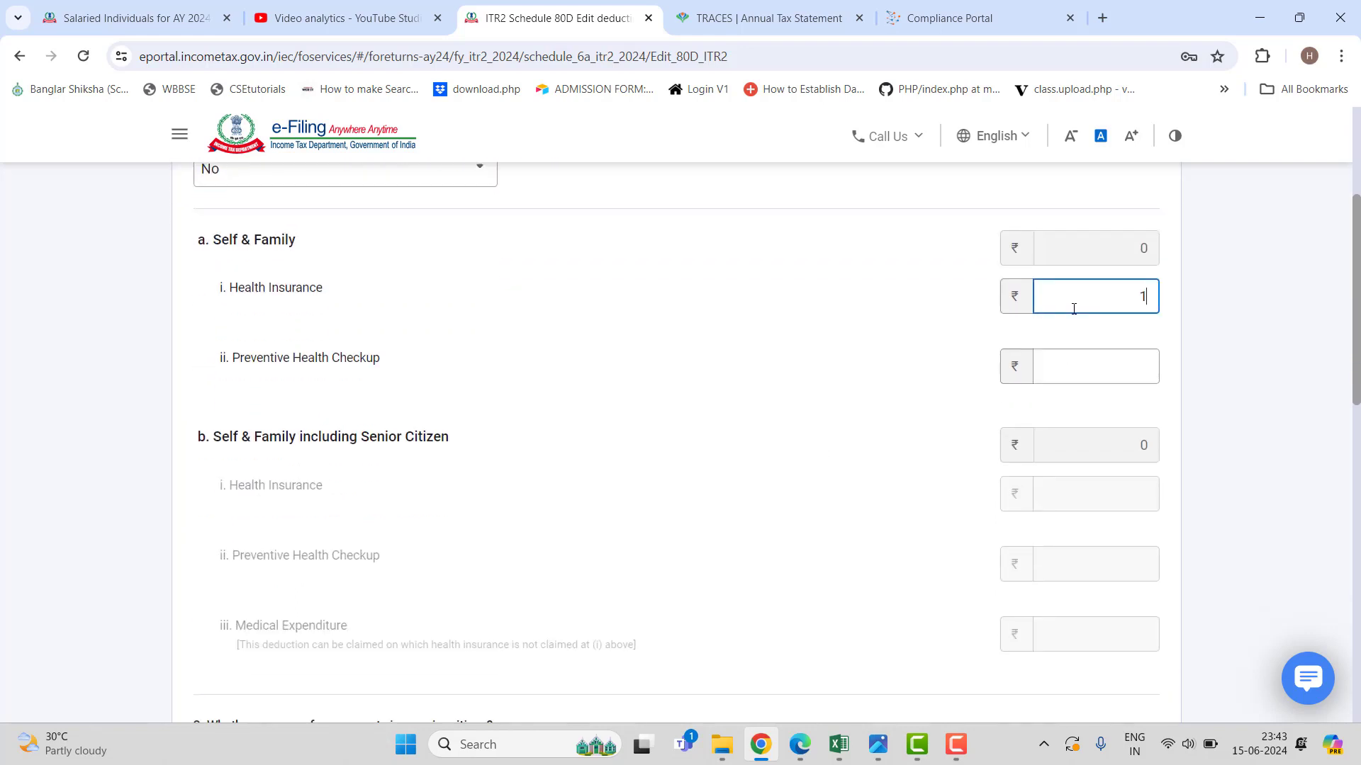
type("16000")
left_click(814, 398)
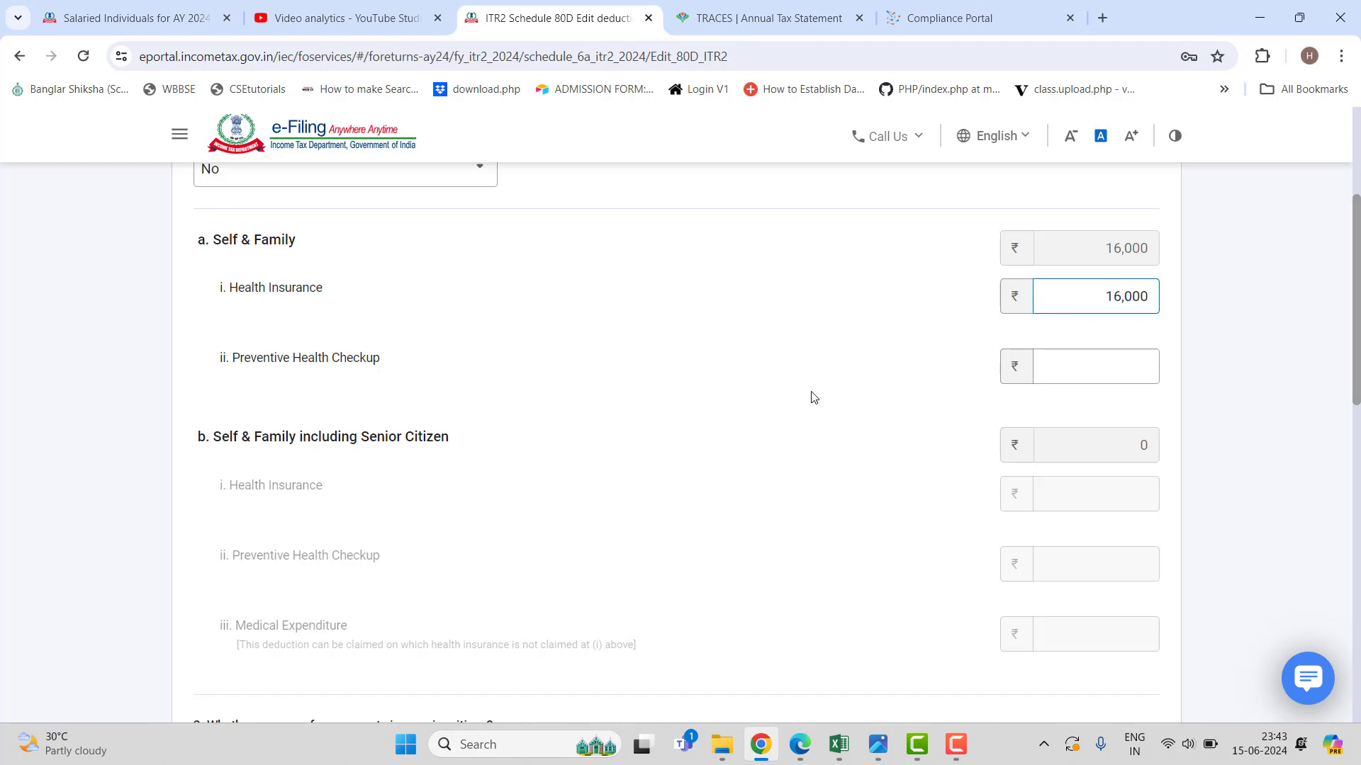
Answer the Schedule 80D parents question with 'Not claiming for parents'.
scroll(707, 395, "down", 10)
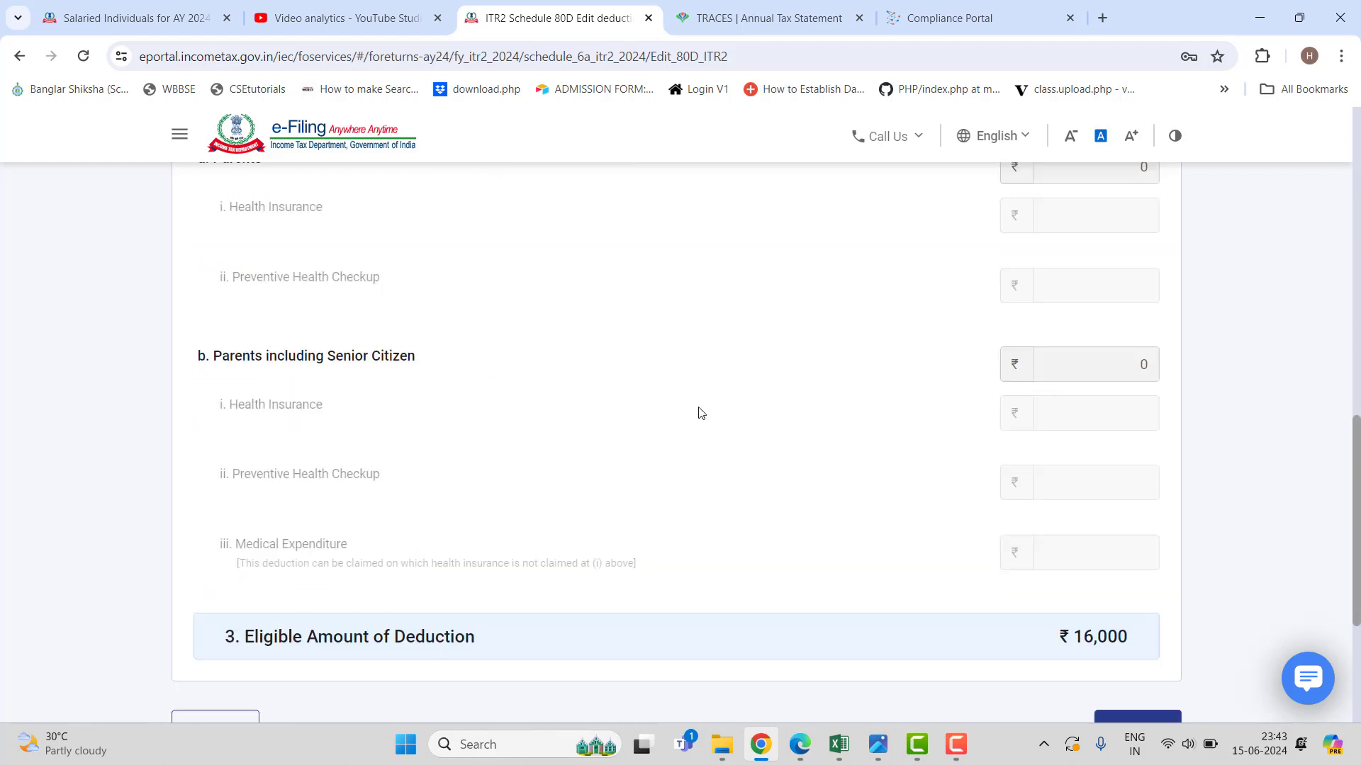
scroll(698, 407, "up", 2)
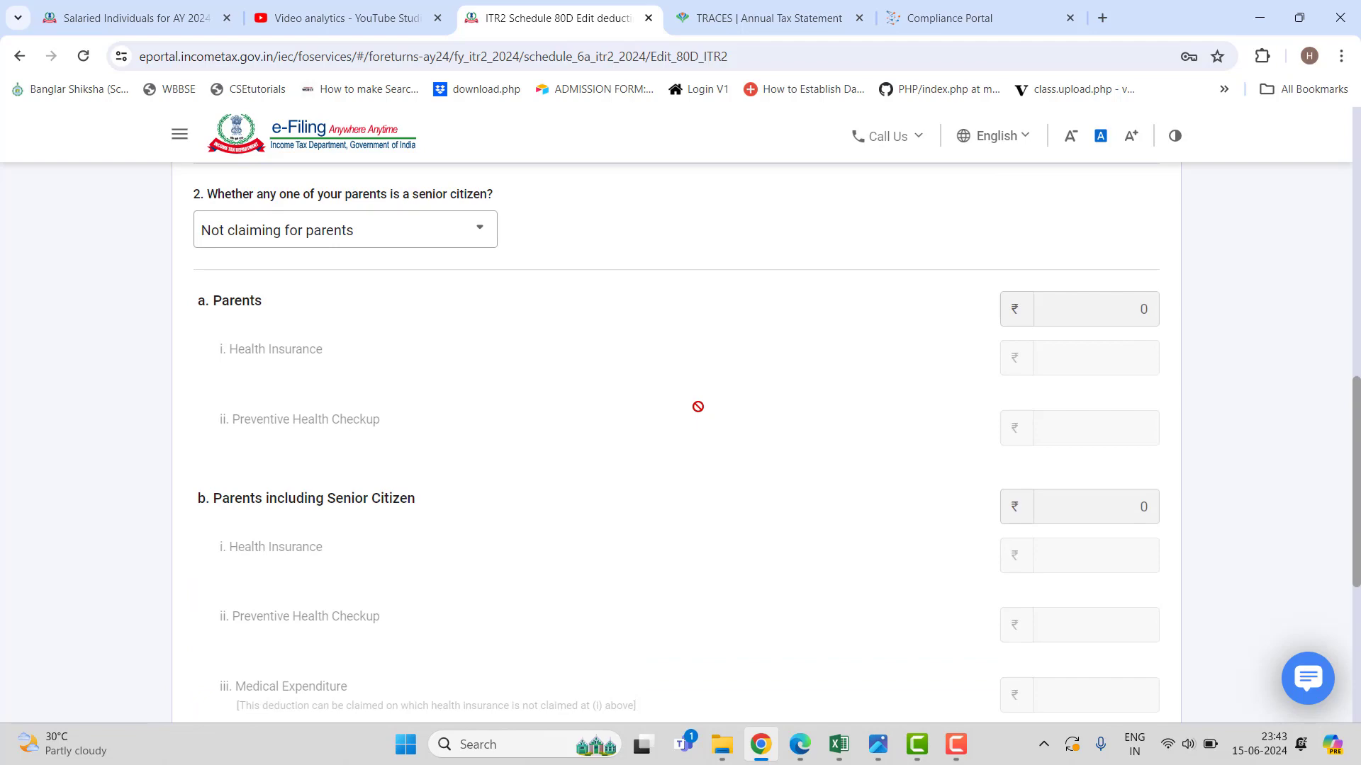
scroll(698, 407, "down", 5)
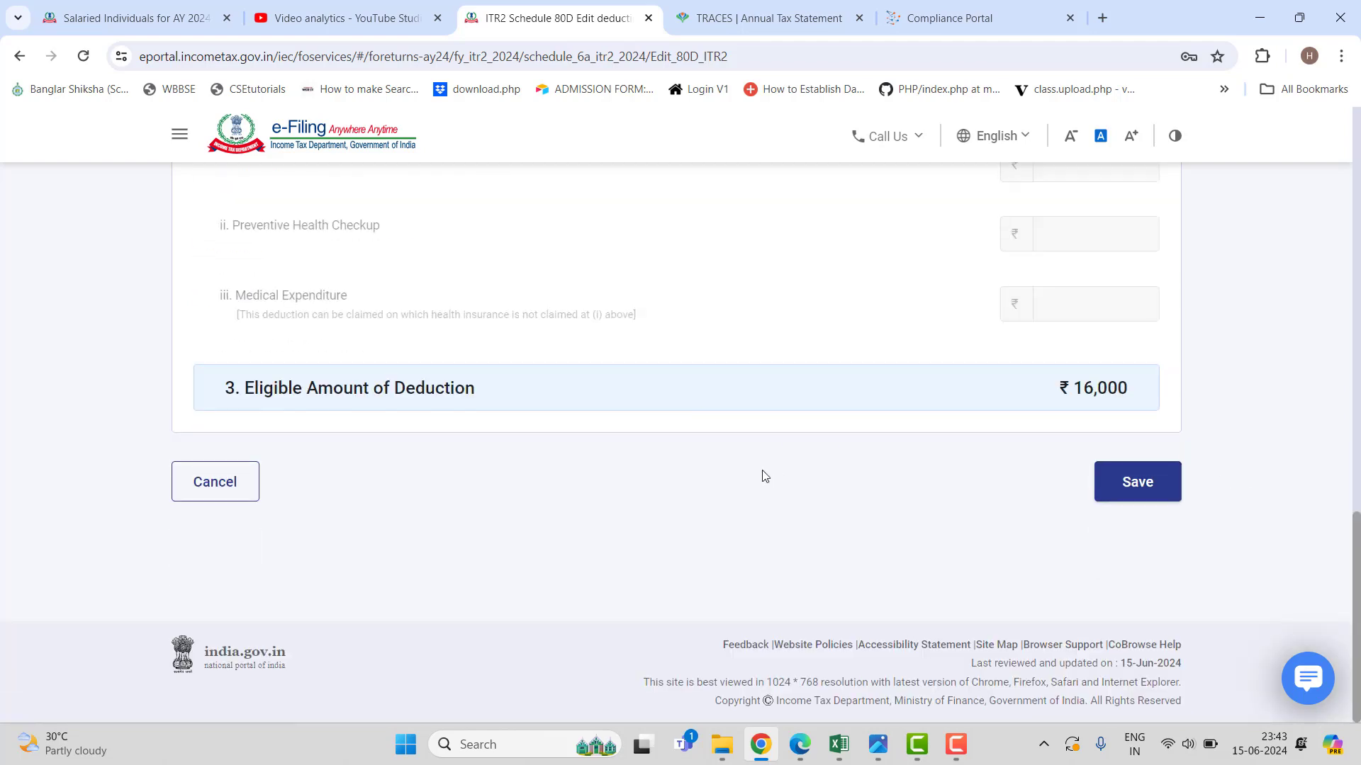
scroll(763, 476, "up", 8)
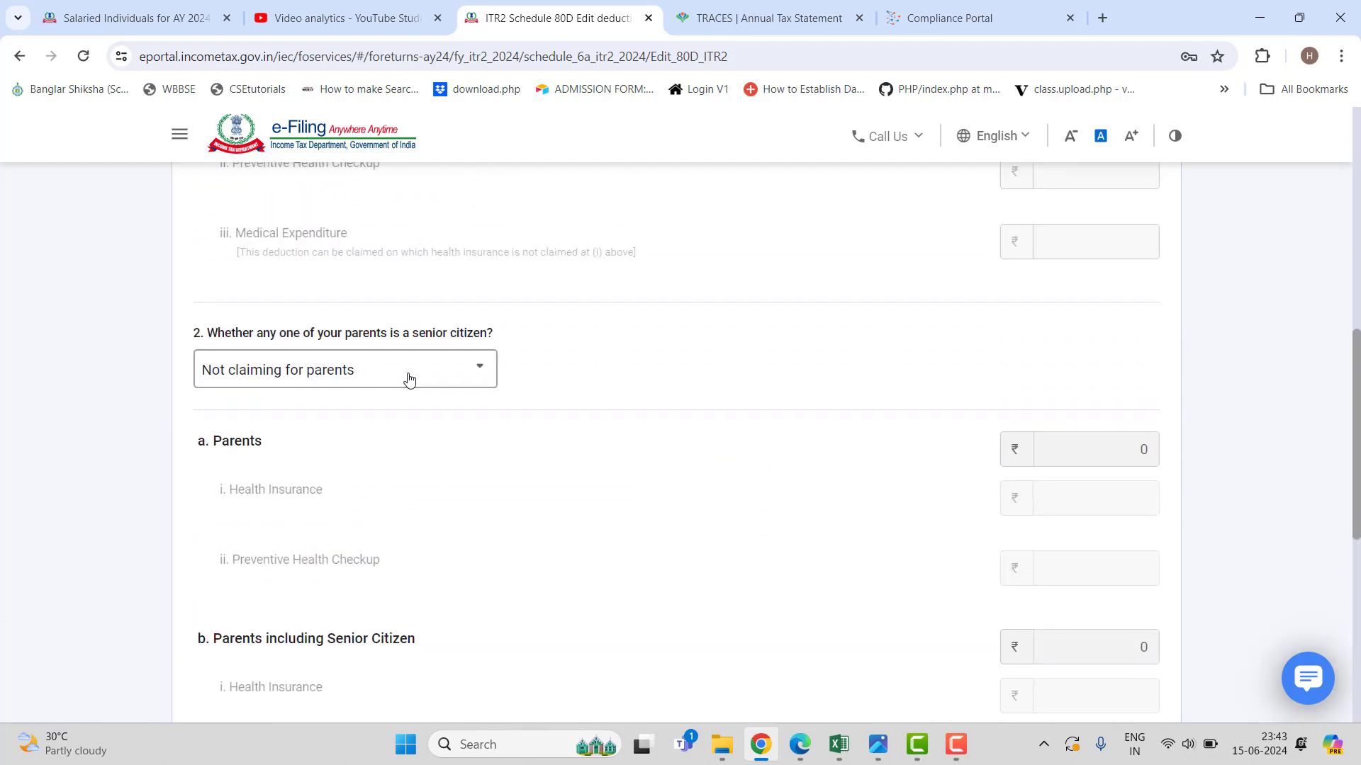
left_click(409, 380)
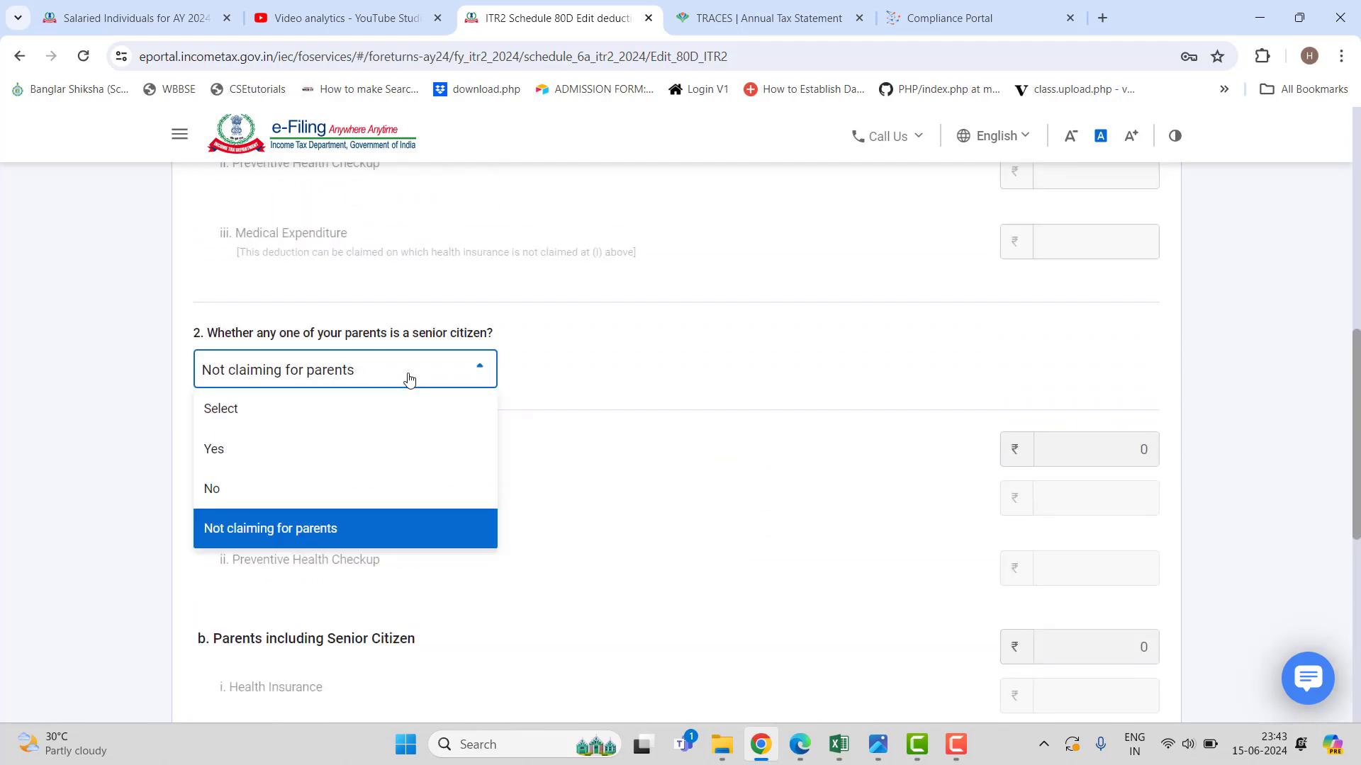
left_click(288, 486)
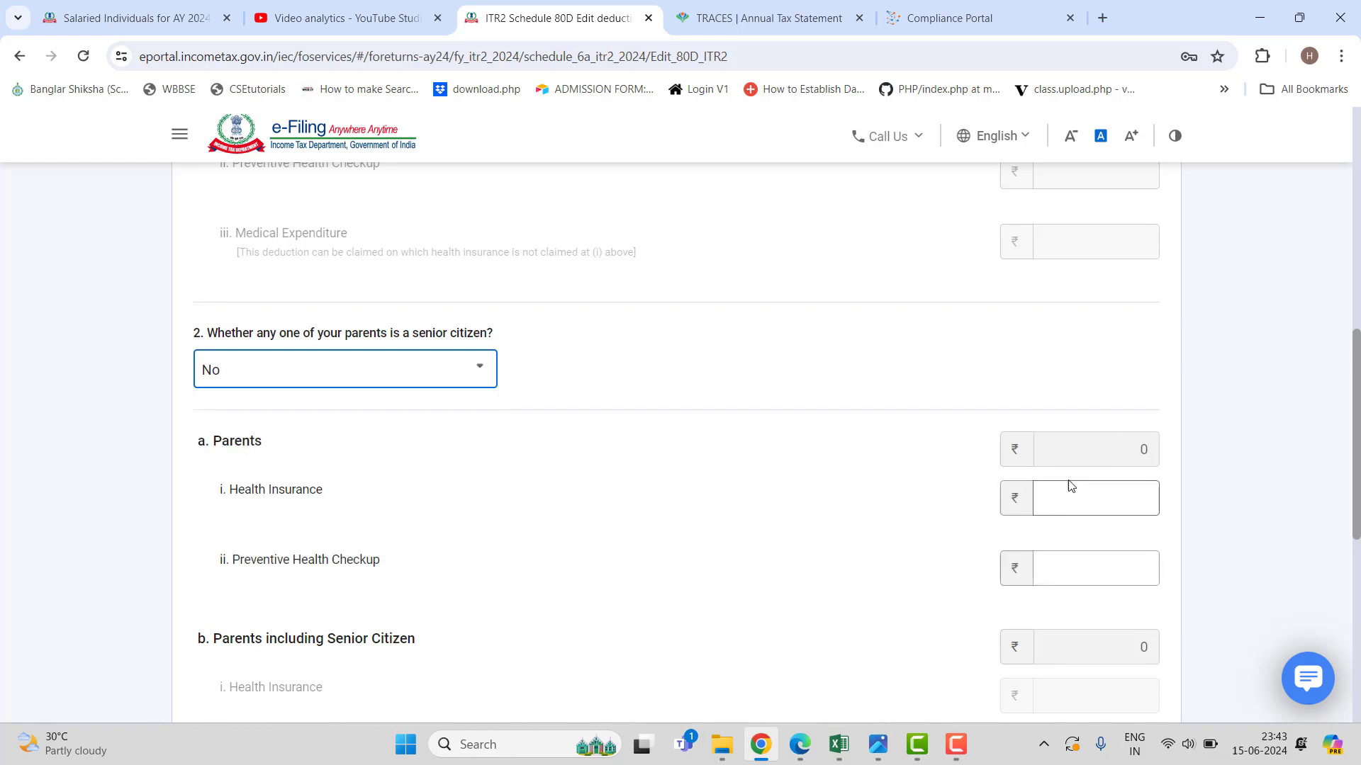
left_click(1080, 491)
scroll(1035, 545, "down", 5)
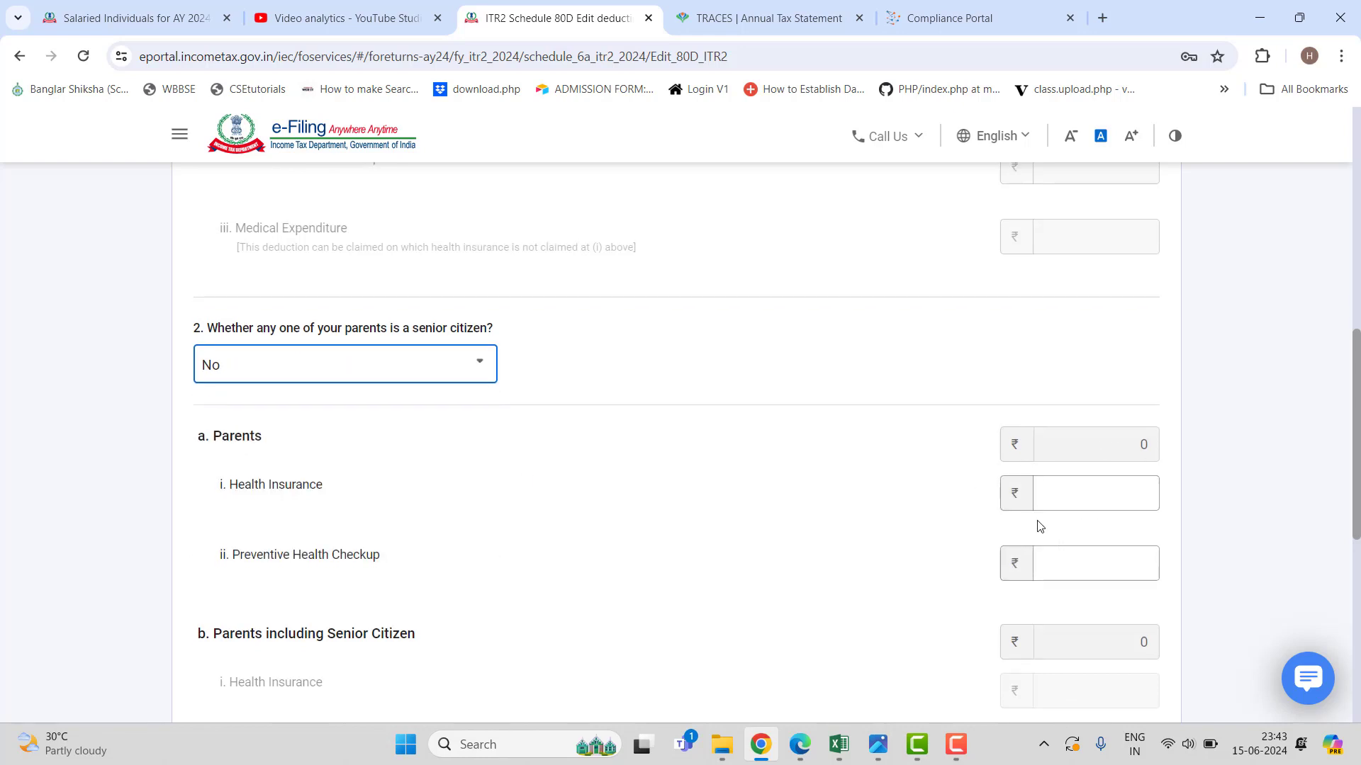
scroll(1041, 531, "up", 4)
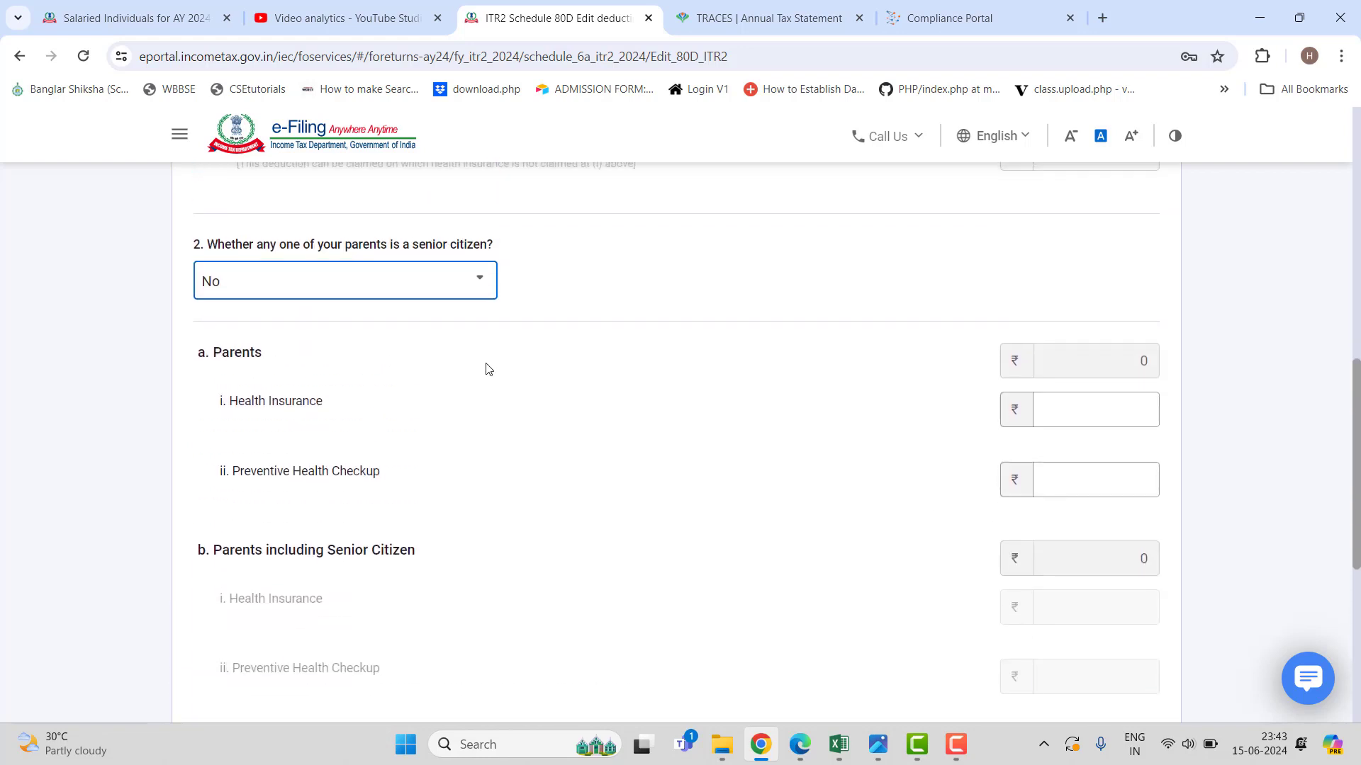
left_click(455, 289)
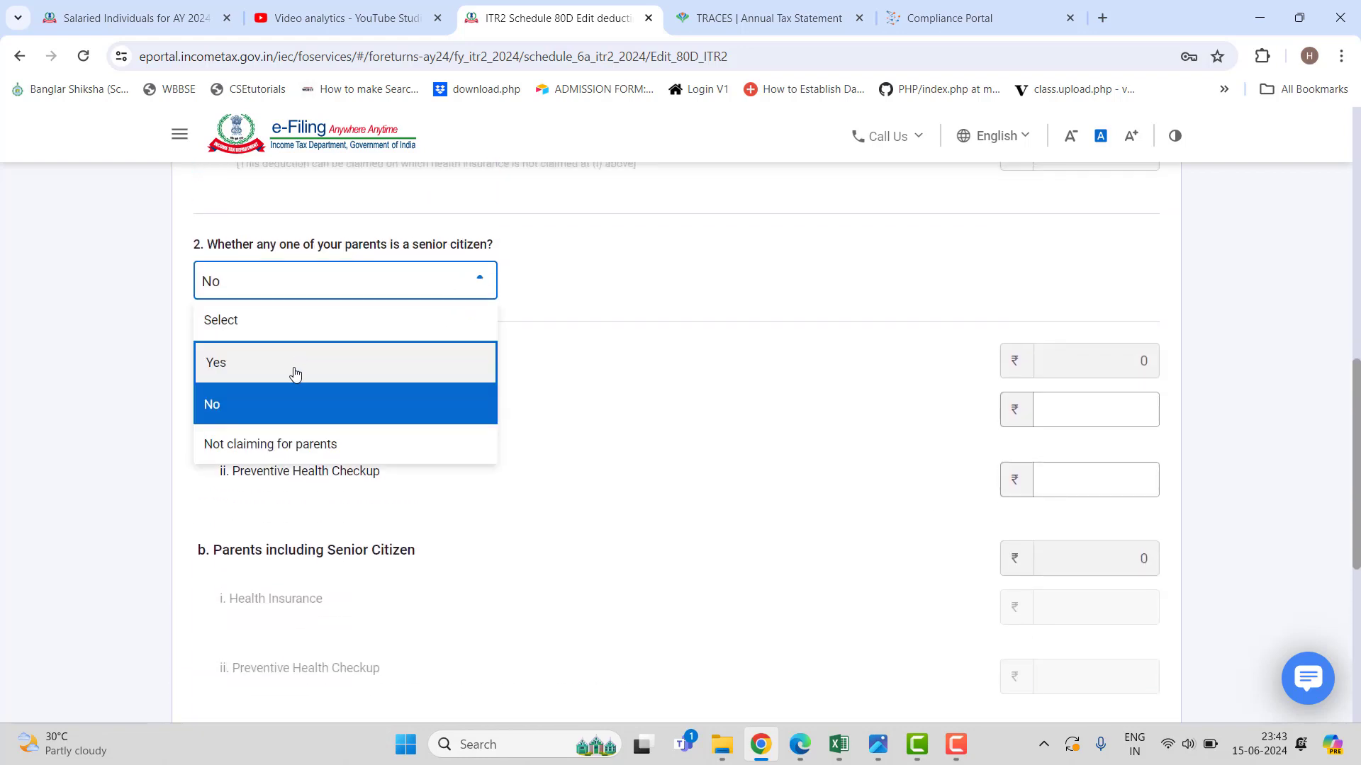
left_click(883, 443)
left_click(471, 282)
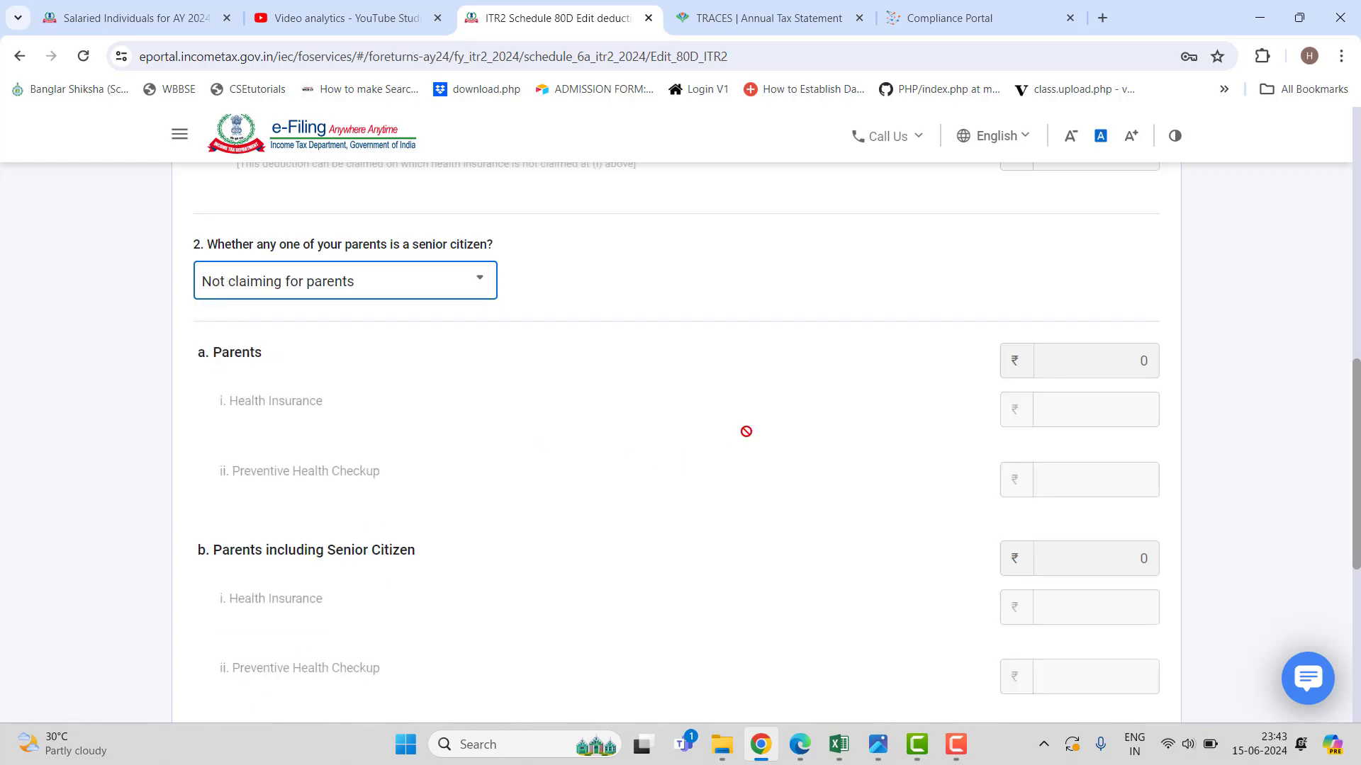
Save the ₹16,000 80D deduction and confirm the Schedule 80D summary.
scroll(747, 432, "down", 6)
left_click(1118, 486)
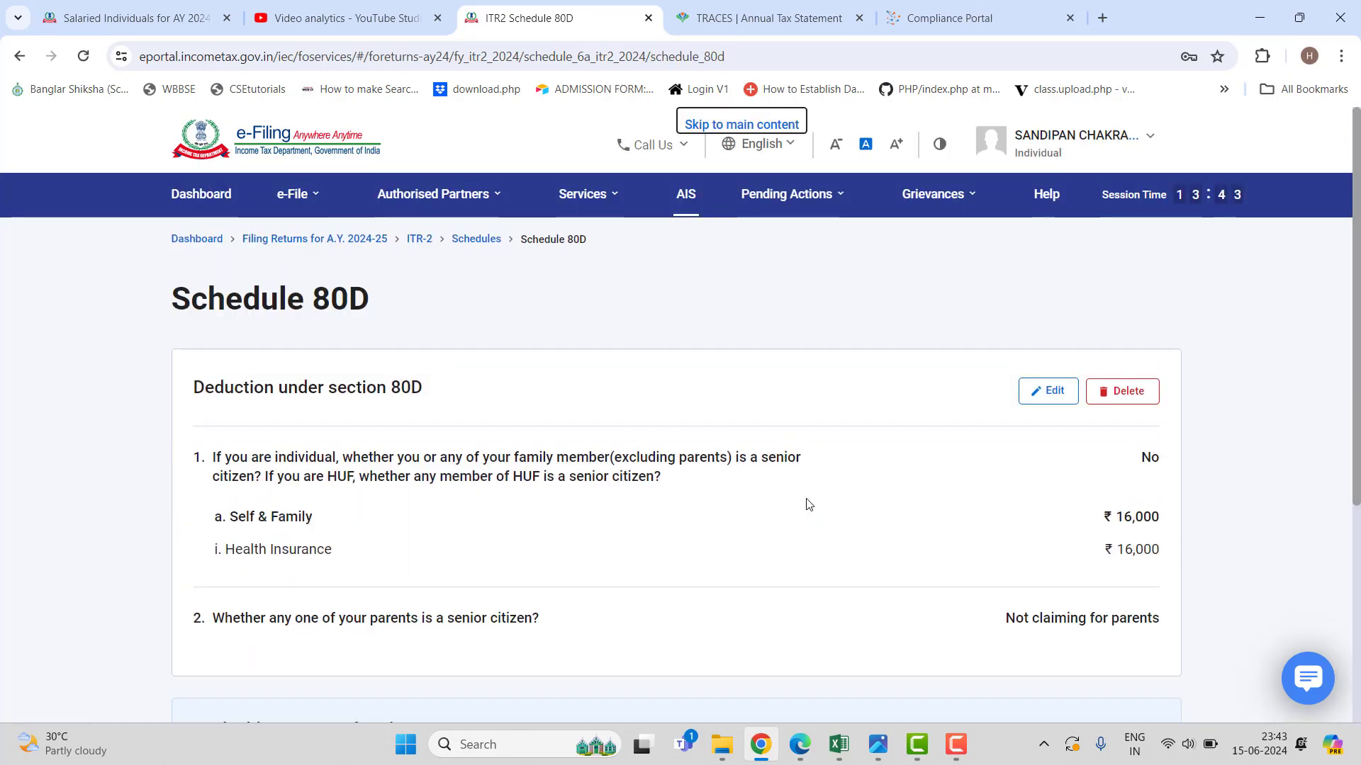
scroll(808, 503, "down", 5)
left_click(1133, 484)
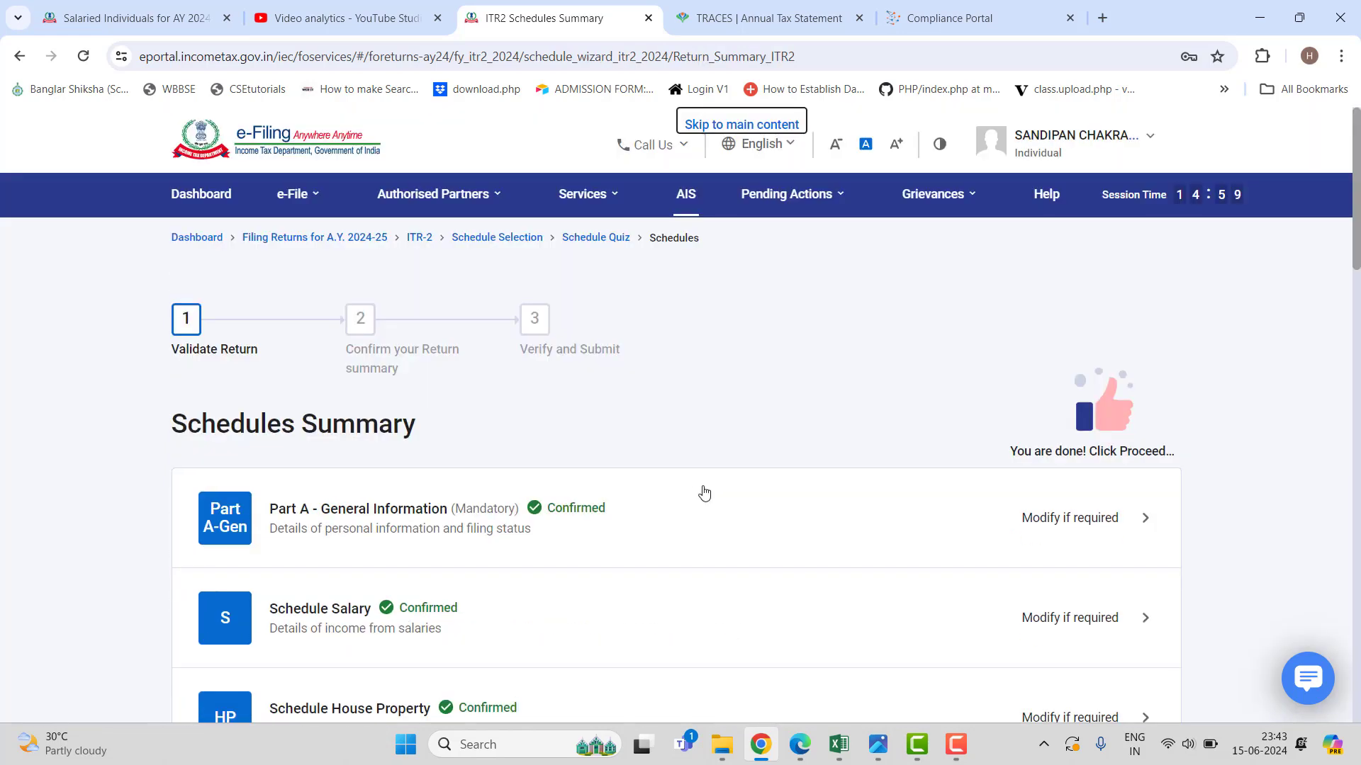
Open Schedule VI-A and expand the Part C, CA and D deductions.
scroll(704, 493, "down", 15)
scroll(703, 493, "down", 1)
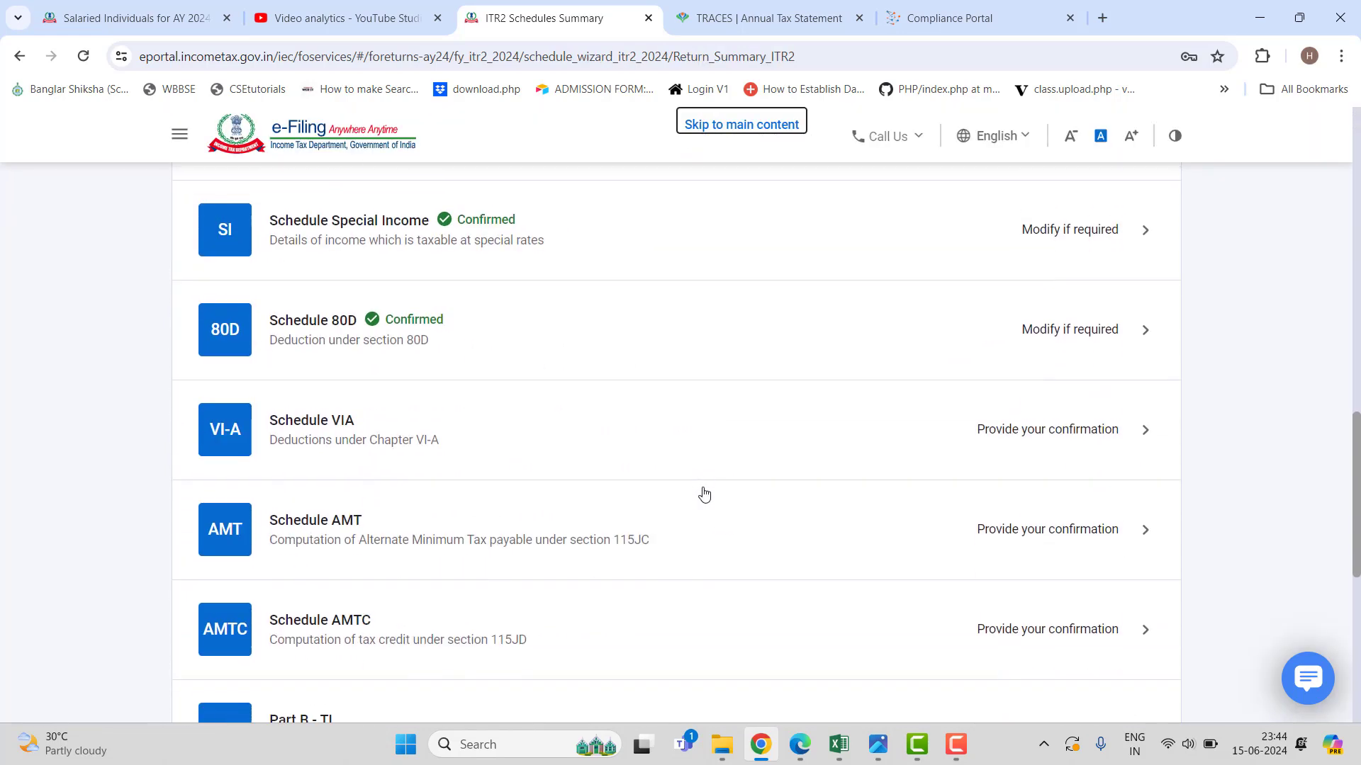
left_click(425, 432)
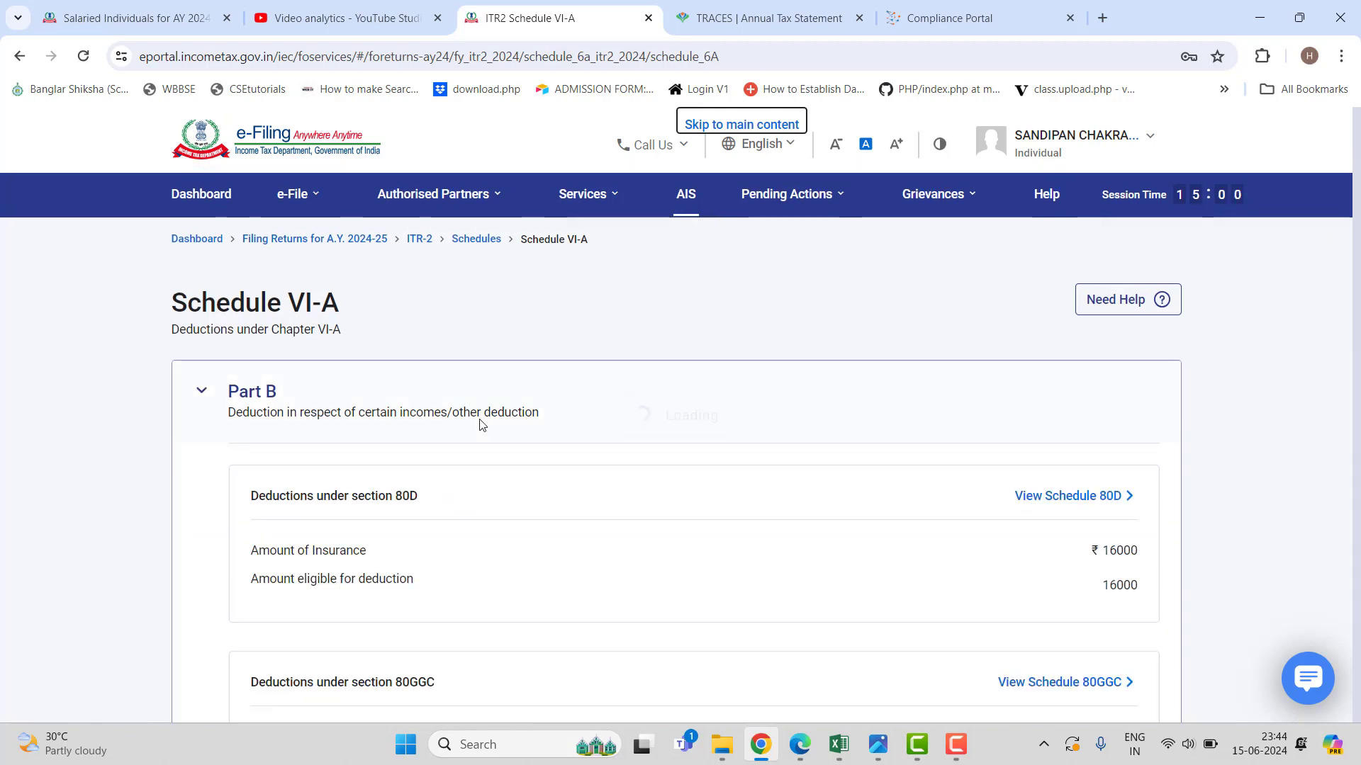
scroll(658, 477, "down", 3)
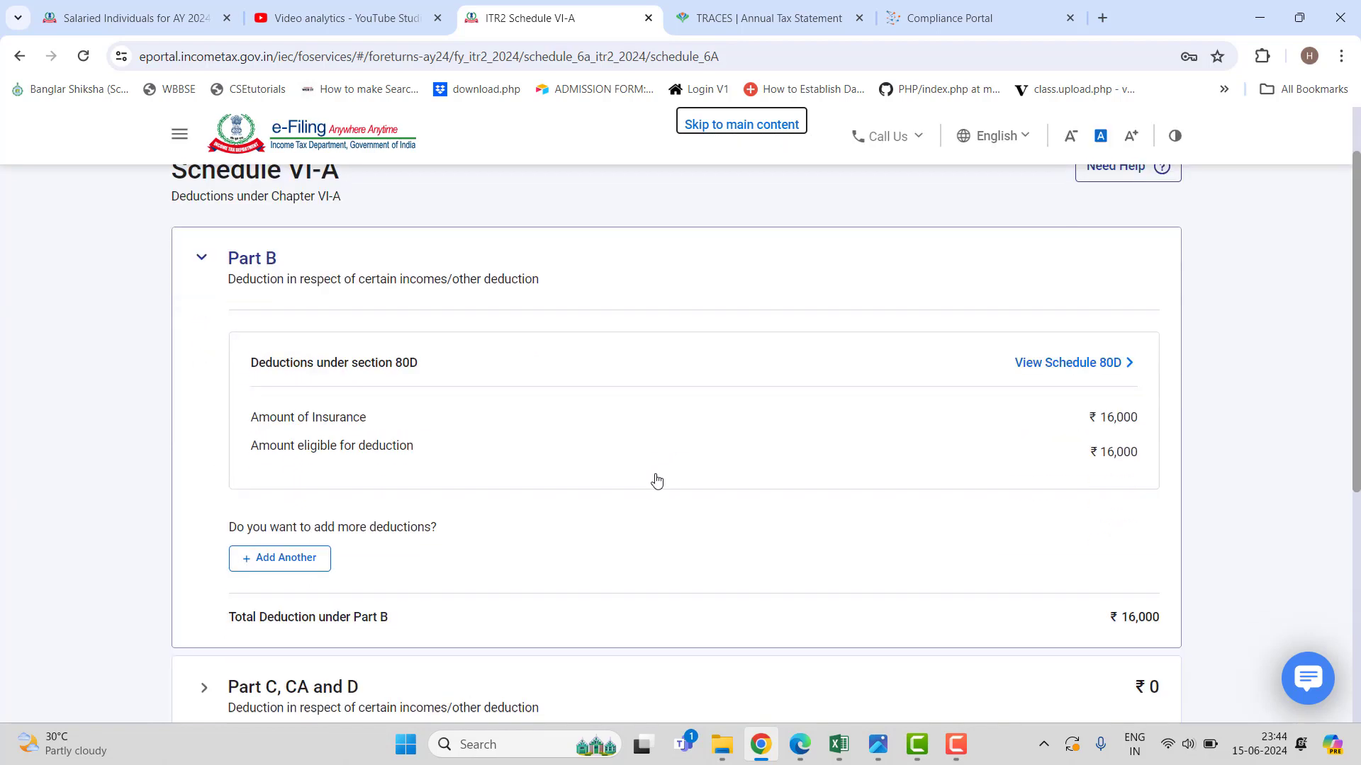
scroll(642, 503, "down", 1)
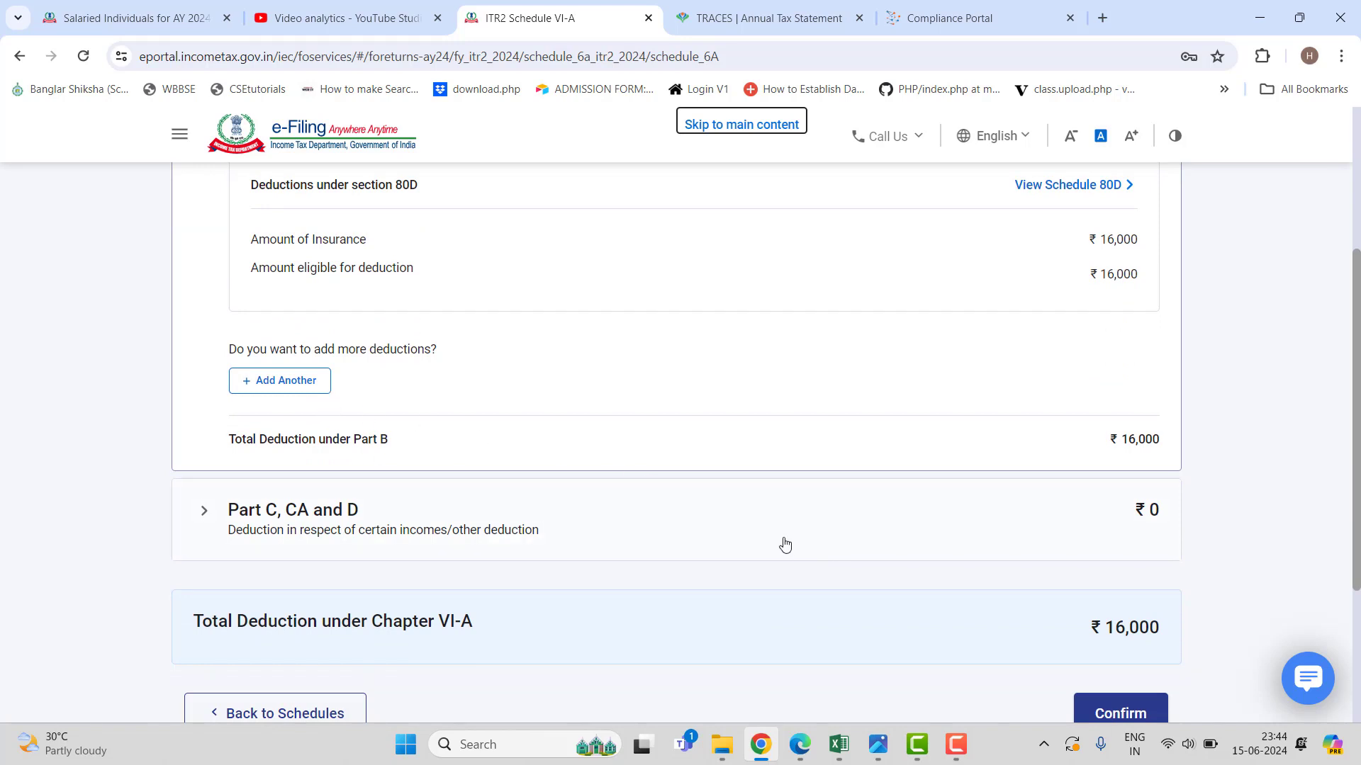
left_click(538, 531)
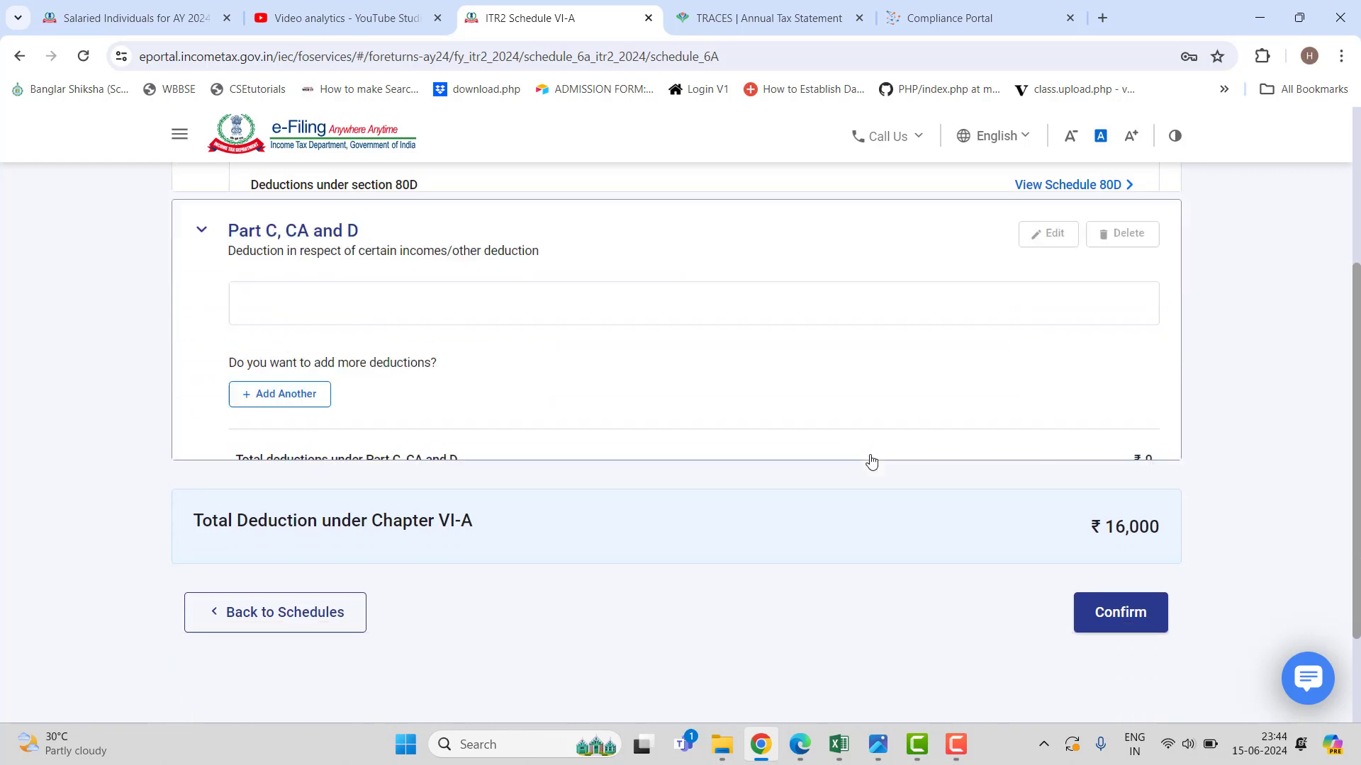
scroll(864, 460, "up", 1)
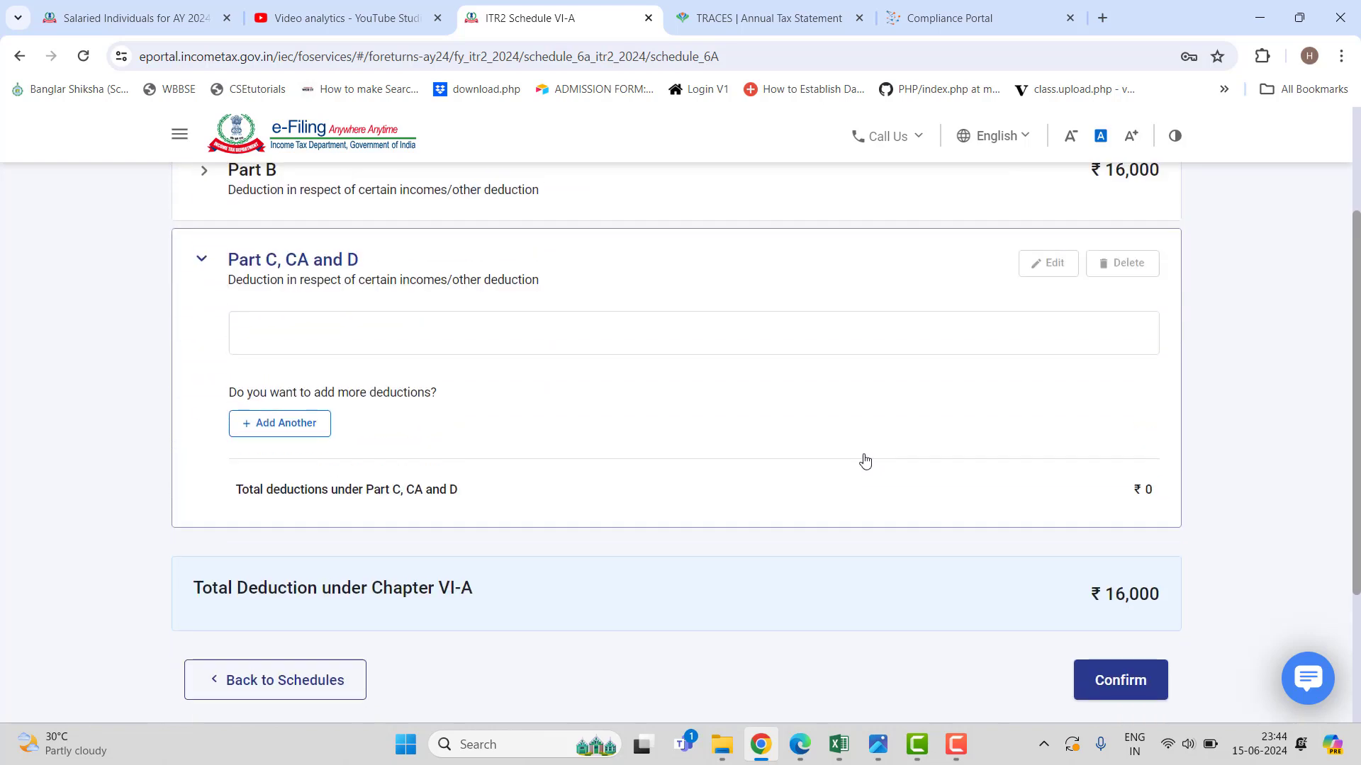
Add an 80TTA savings interest deduction of ₹4,694 and save it.
left_click(316, 428)
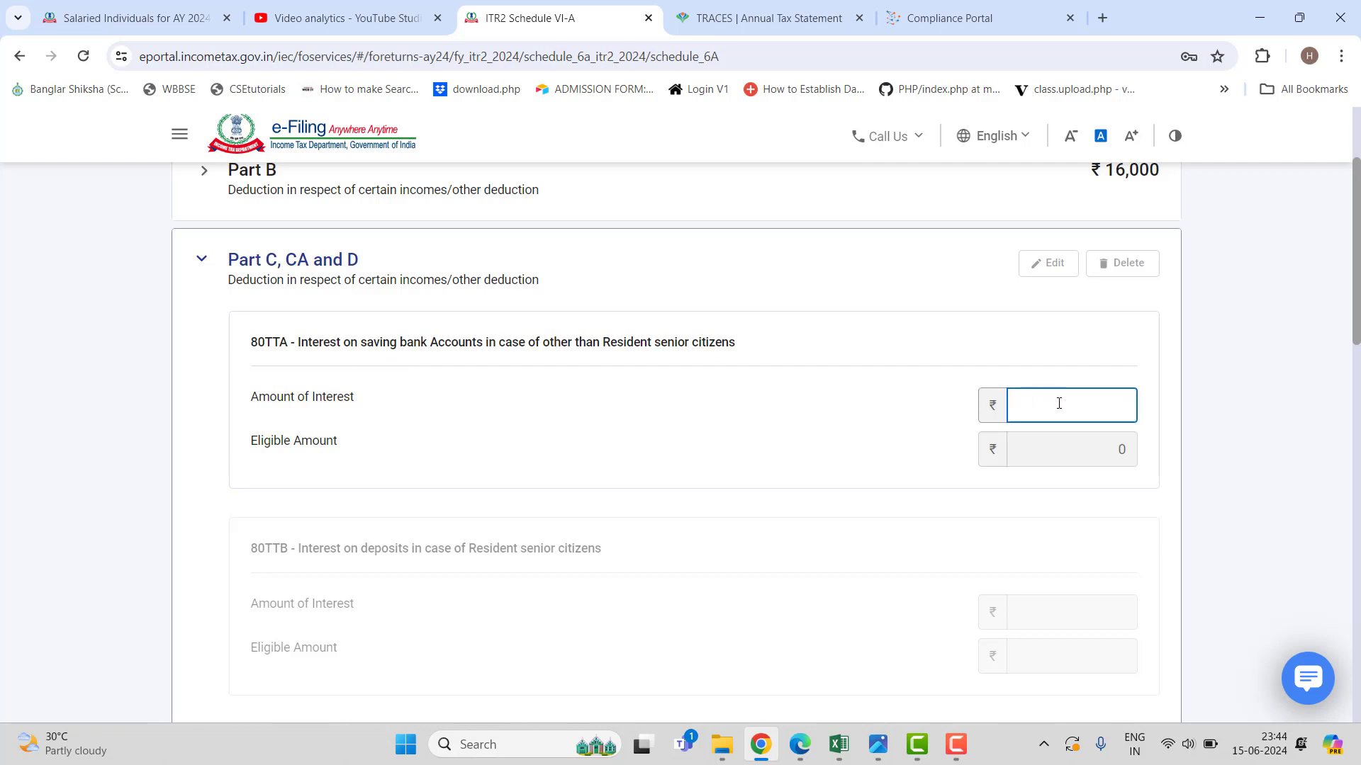
type("4694")
left_click(754, 516)
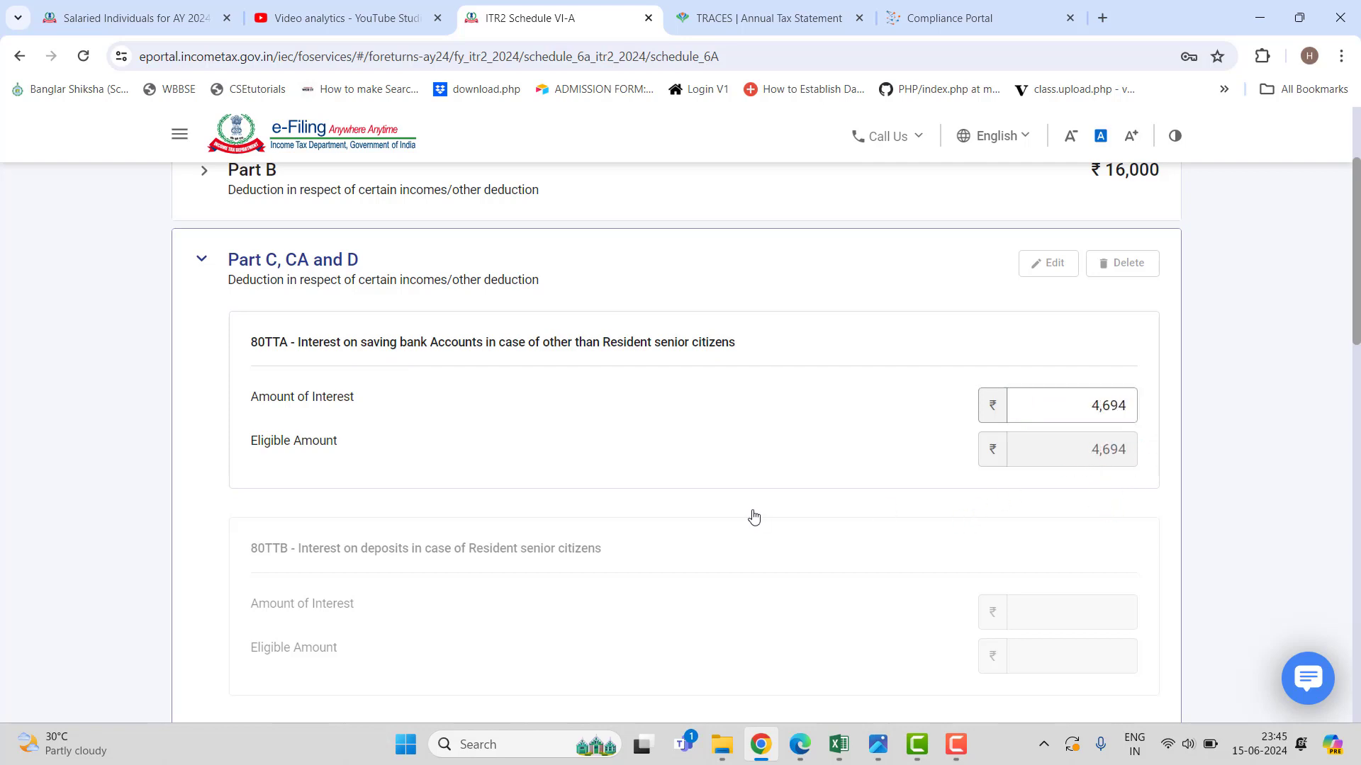
scroll(770, 489, "down", 10)
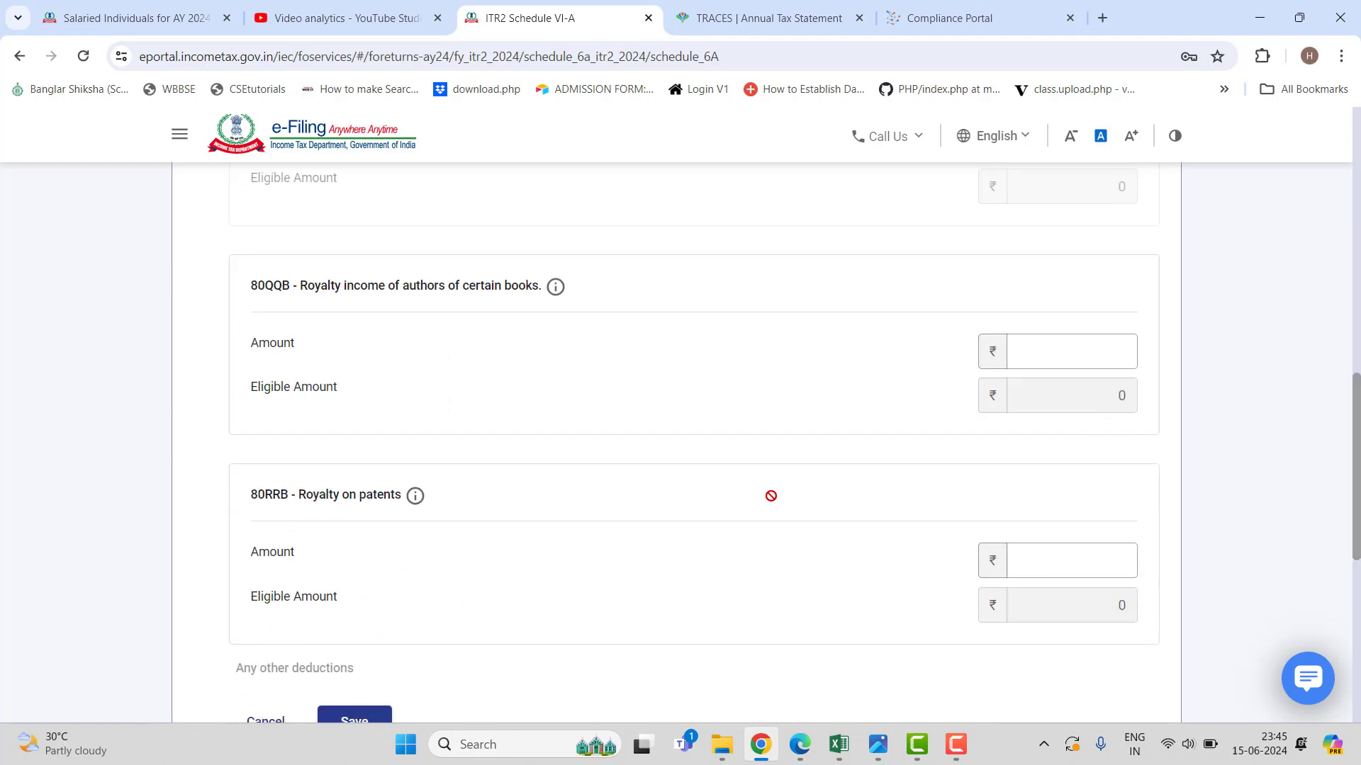
scroll(771, 496, "down", 2)
left_click(369, 544)
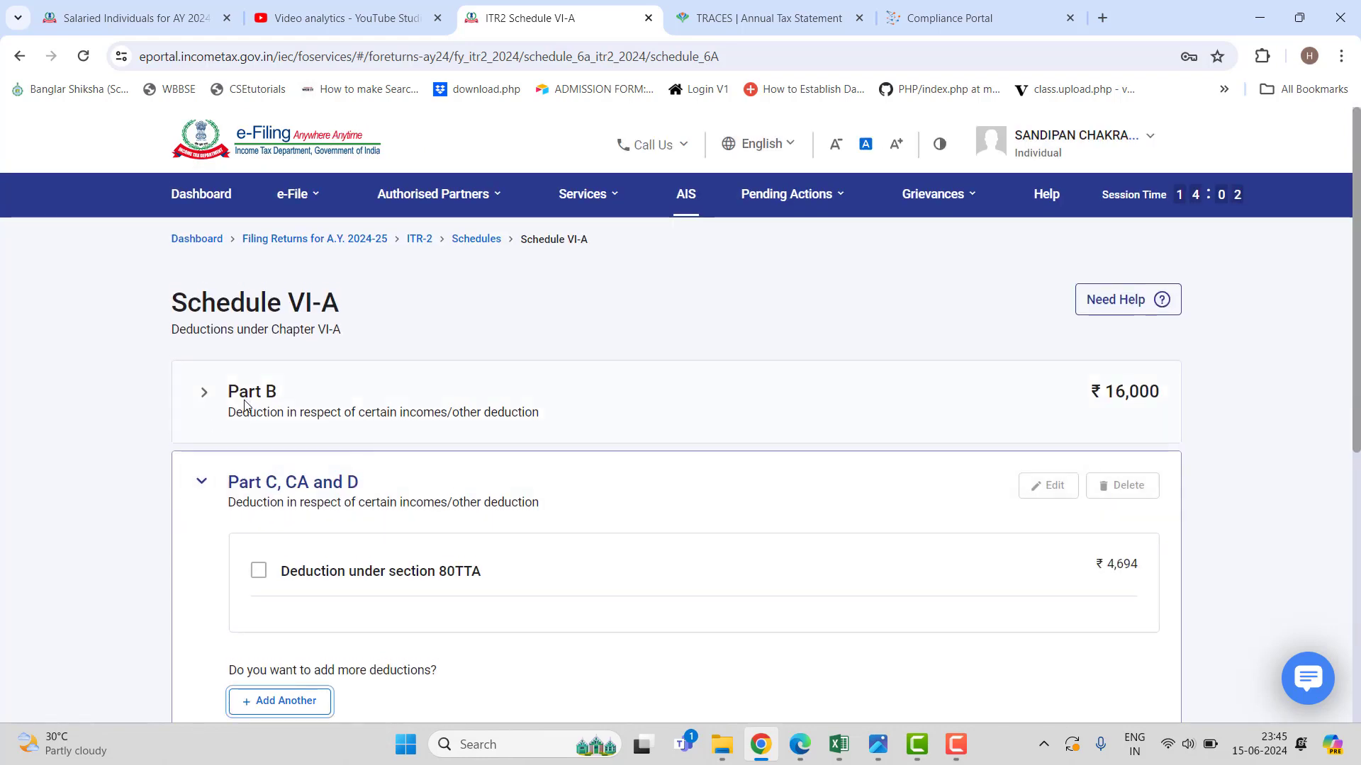
Confirm Schedule VI-A with total deductions of ₹20,694.
scroll(627, 542, "down", 3)
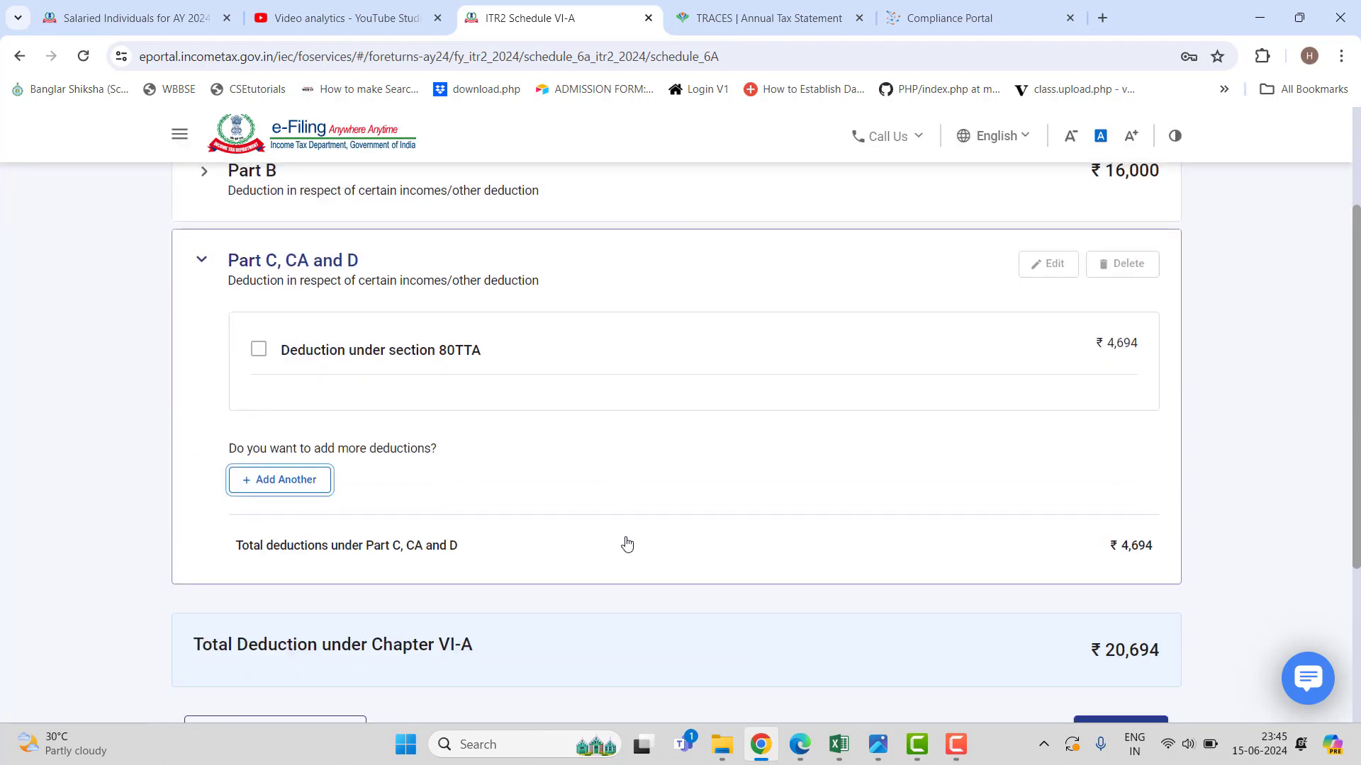
scroll(627, 545, "down", 2)
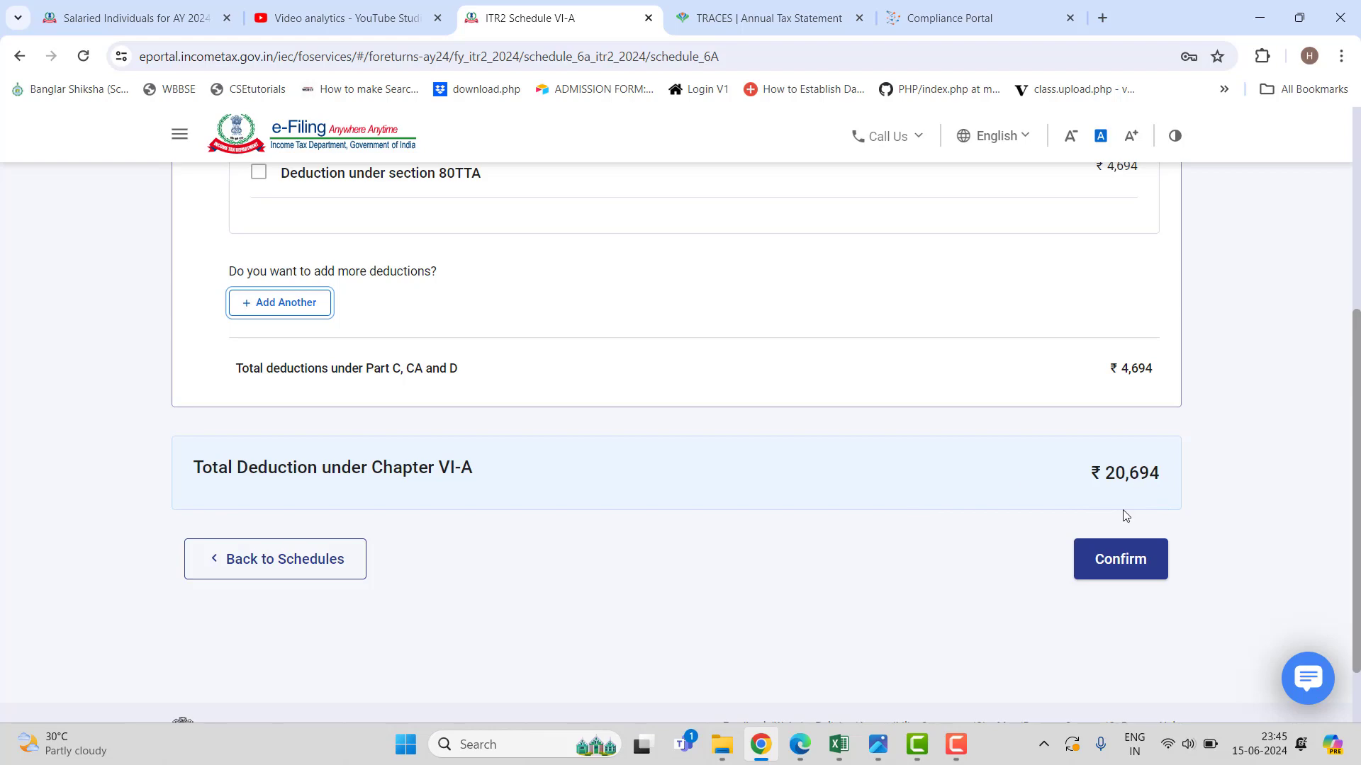
left_click(1118, 568)
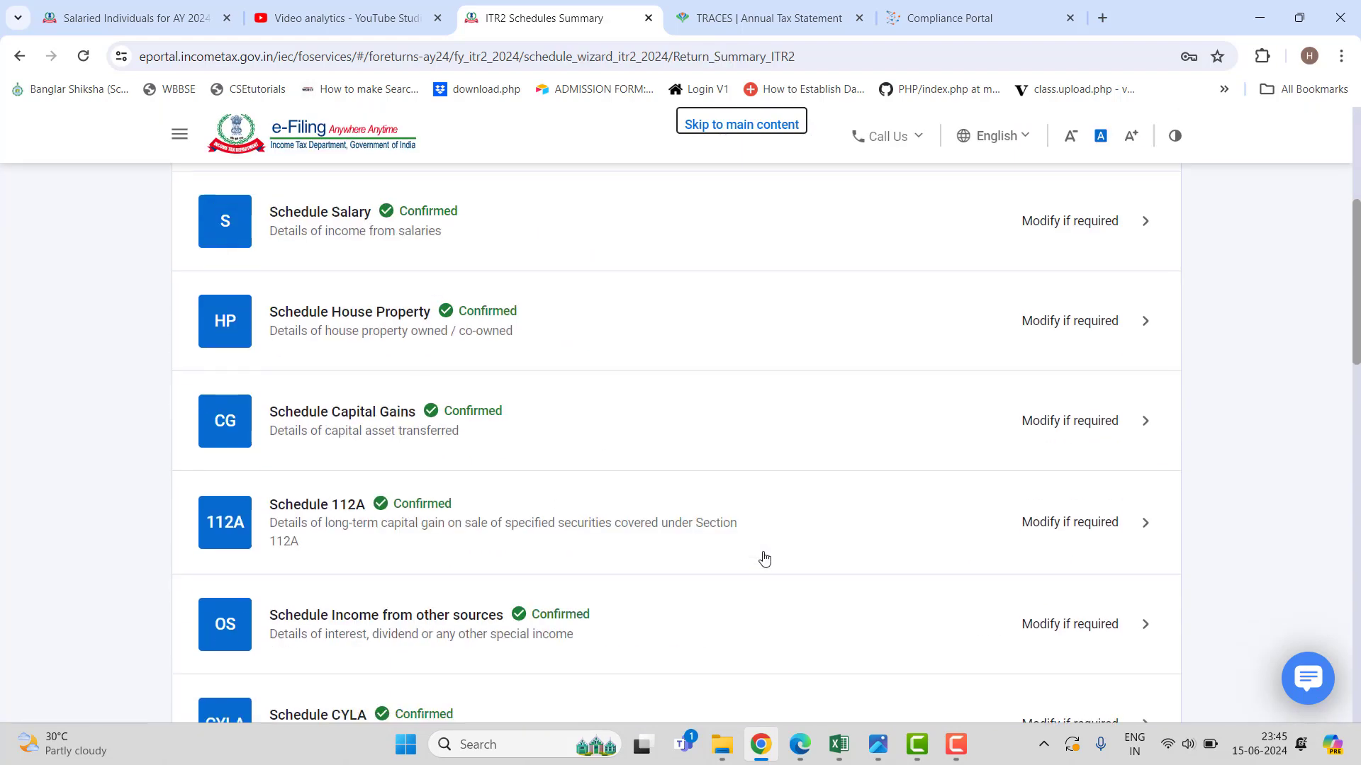
Open Schedule AMT, review it and confirm it with no alternate minimum tax.
scroll(761, 564, "down", 8)
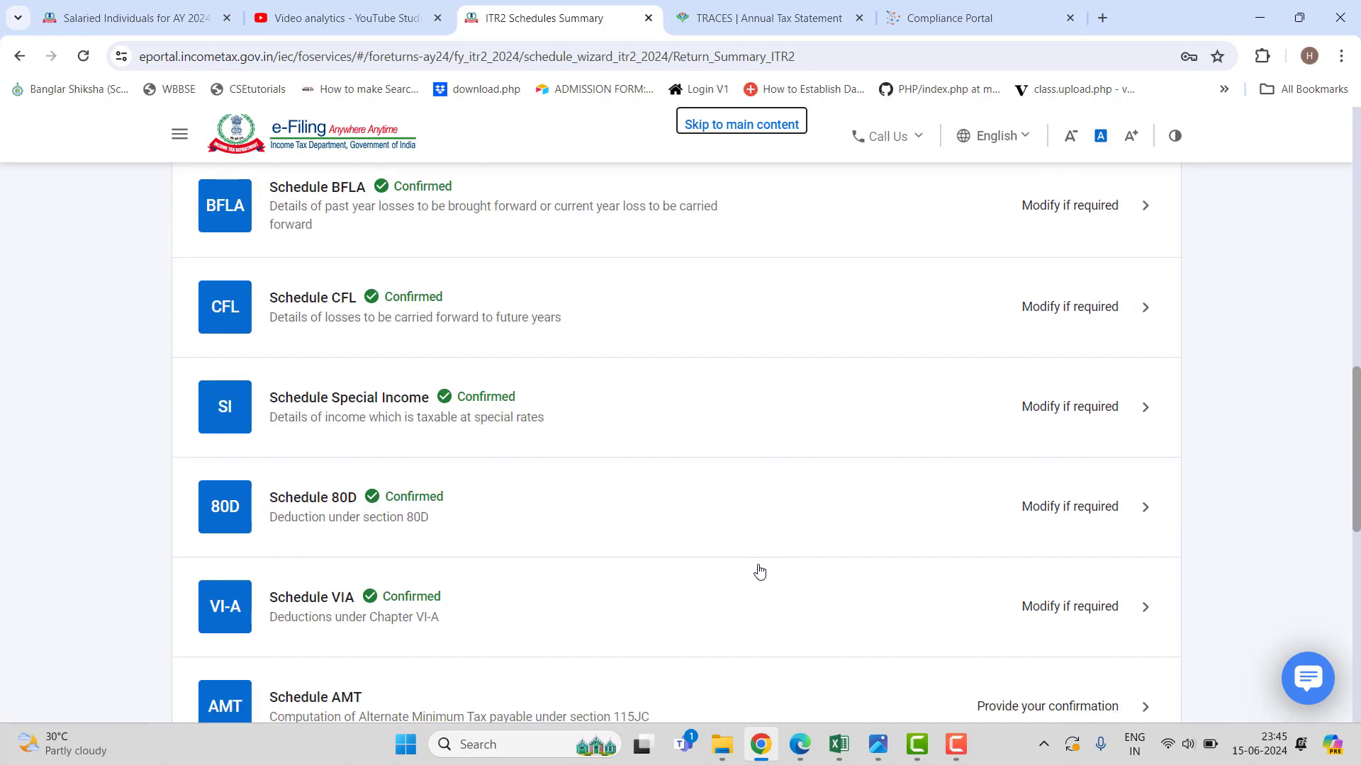
scroll(757, 574, "down", 3)
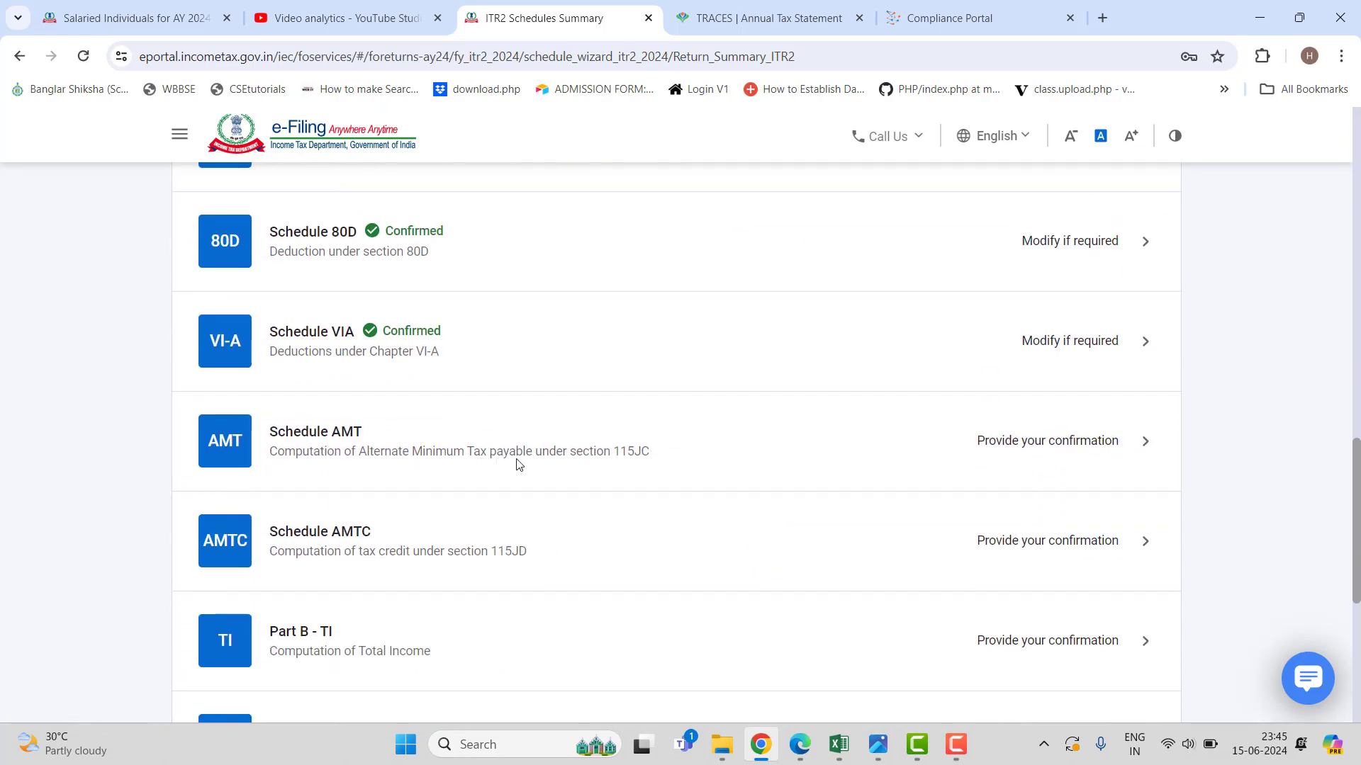
left_click(518, 464)
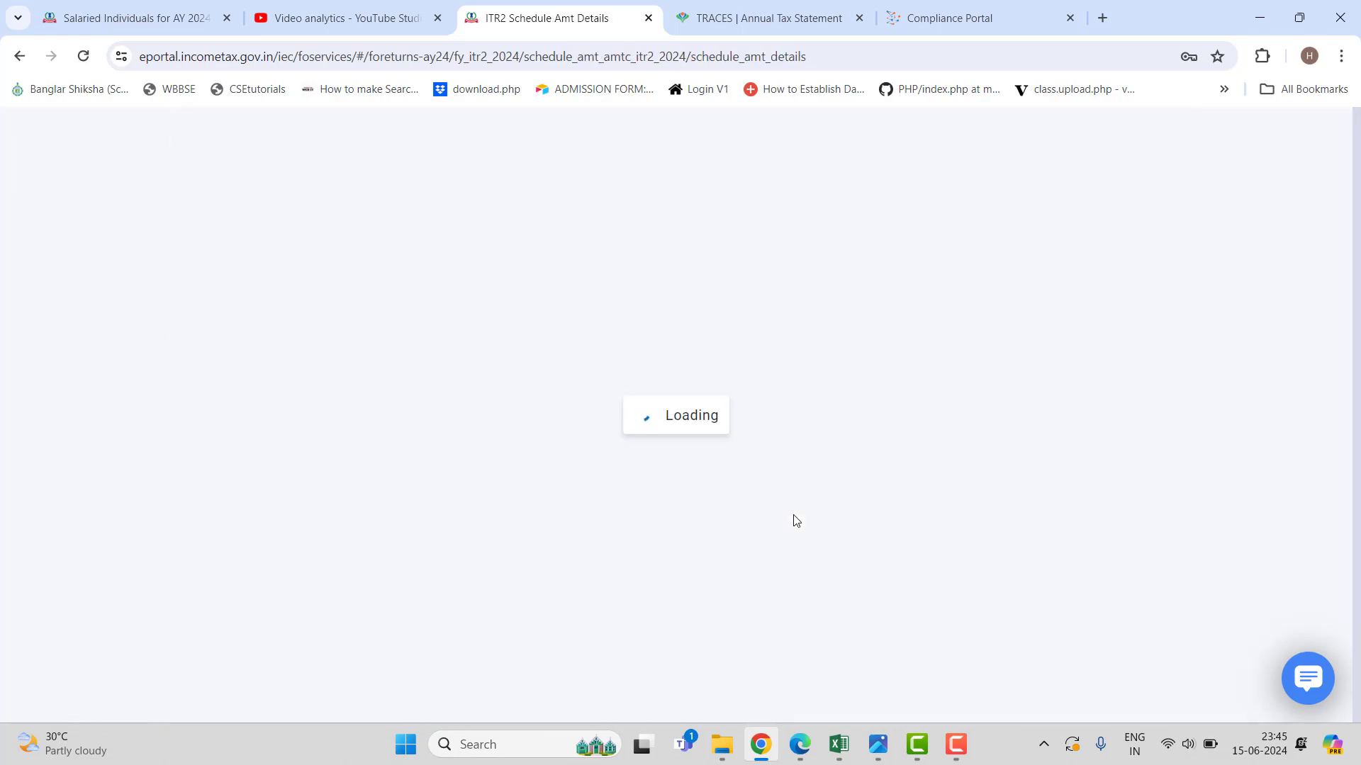
scroll(794, 521, "down", 3)
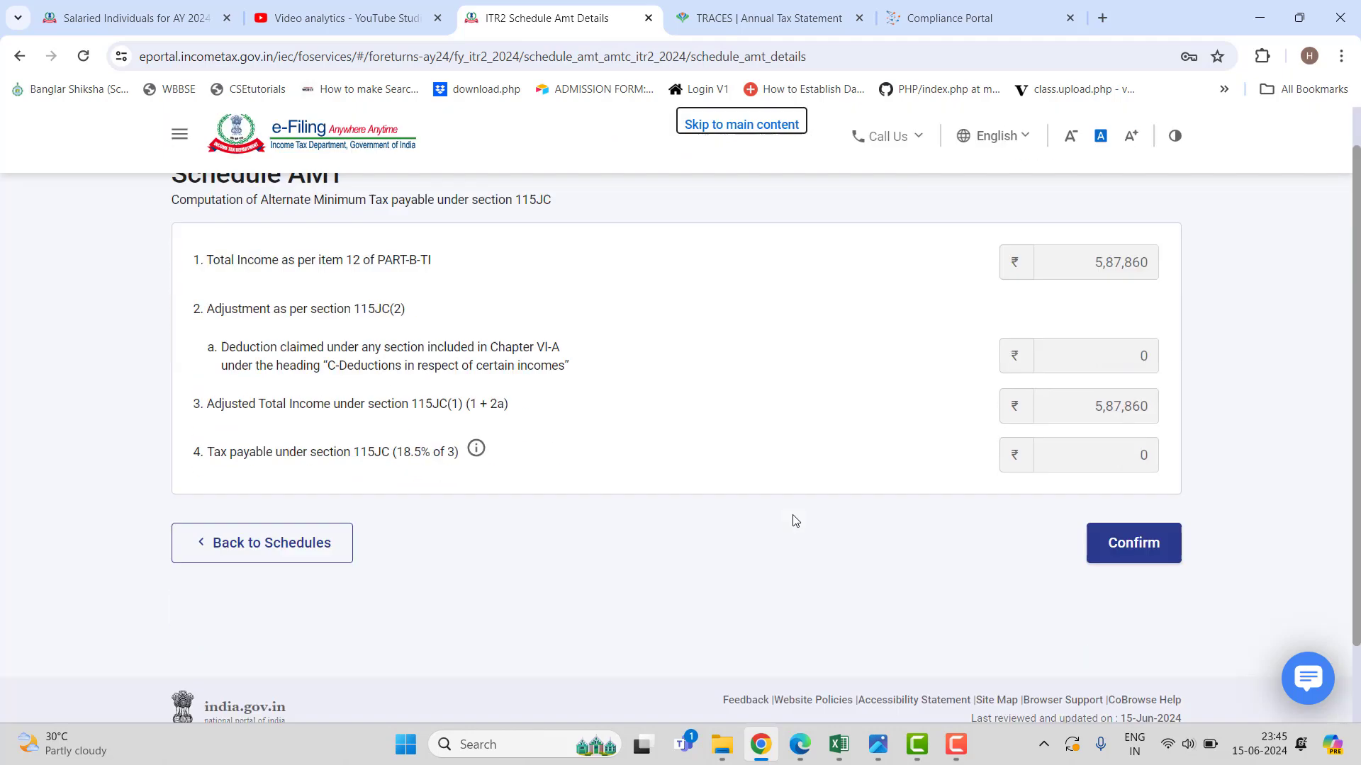
scroll(951, 523, "up", 1)
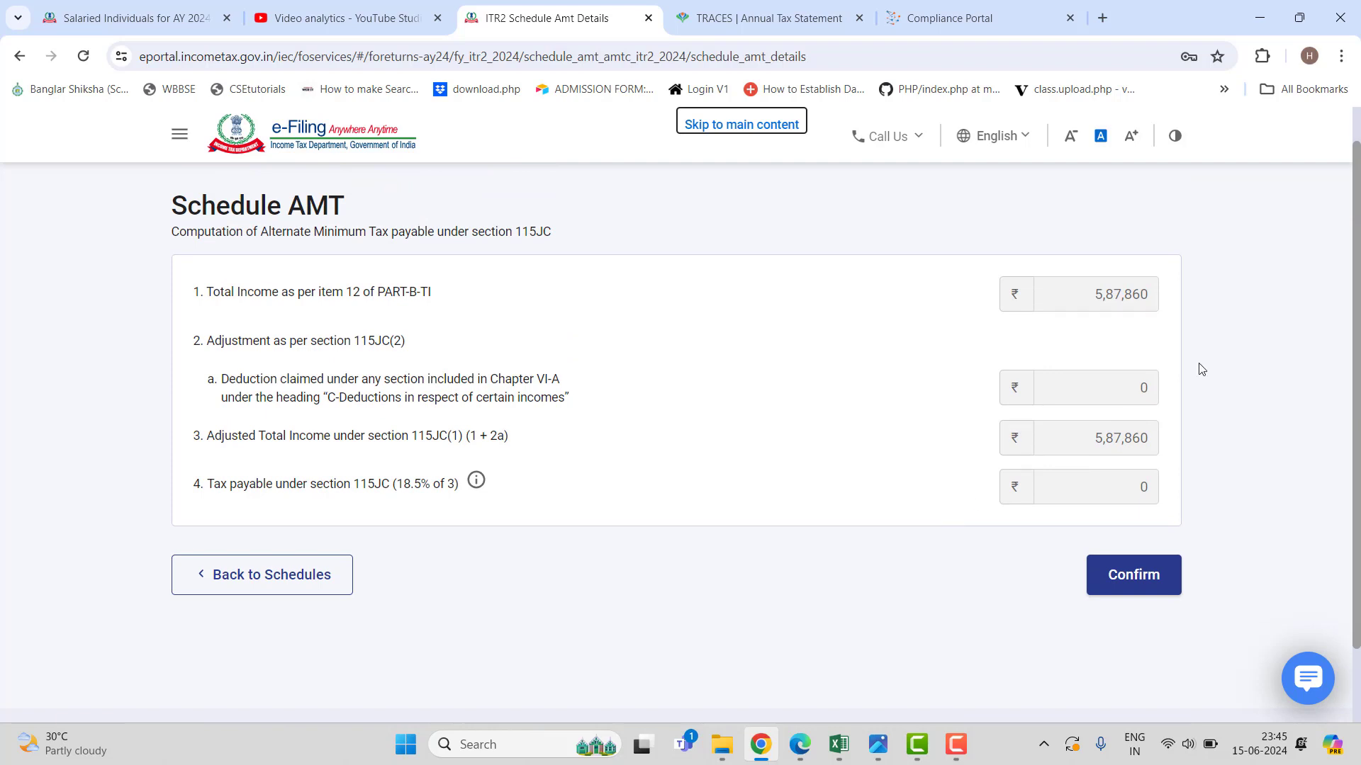
left_click(1143, 576)
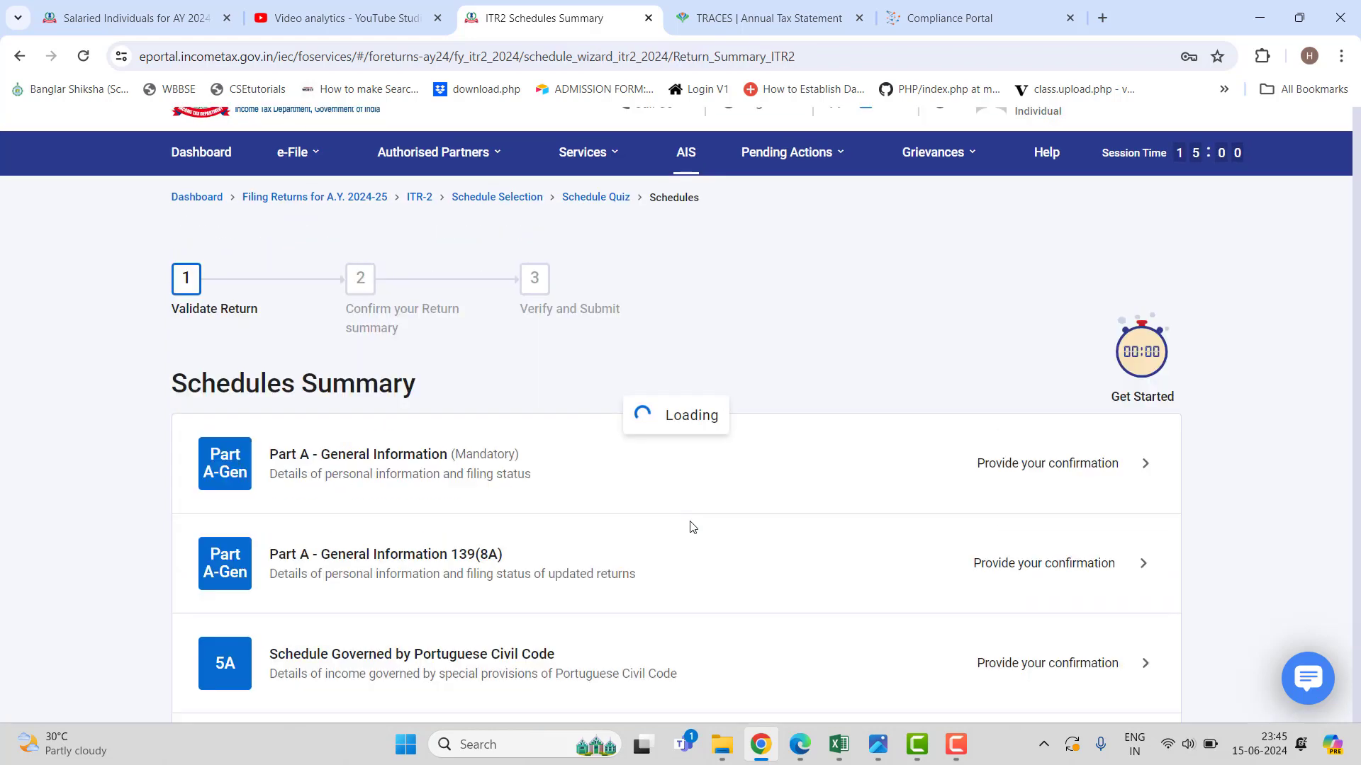
Open Schedule AMTC, showing ₹29,570 tax and zero AMT credit, and confirm it.
scroll(693, 530, "down", 6)
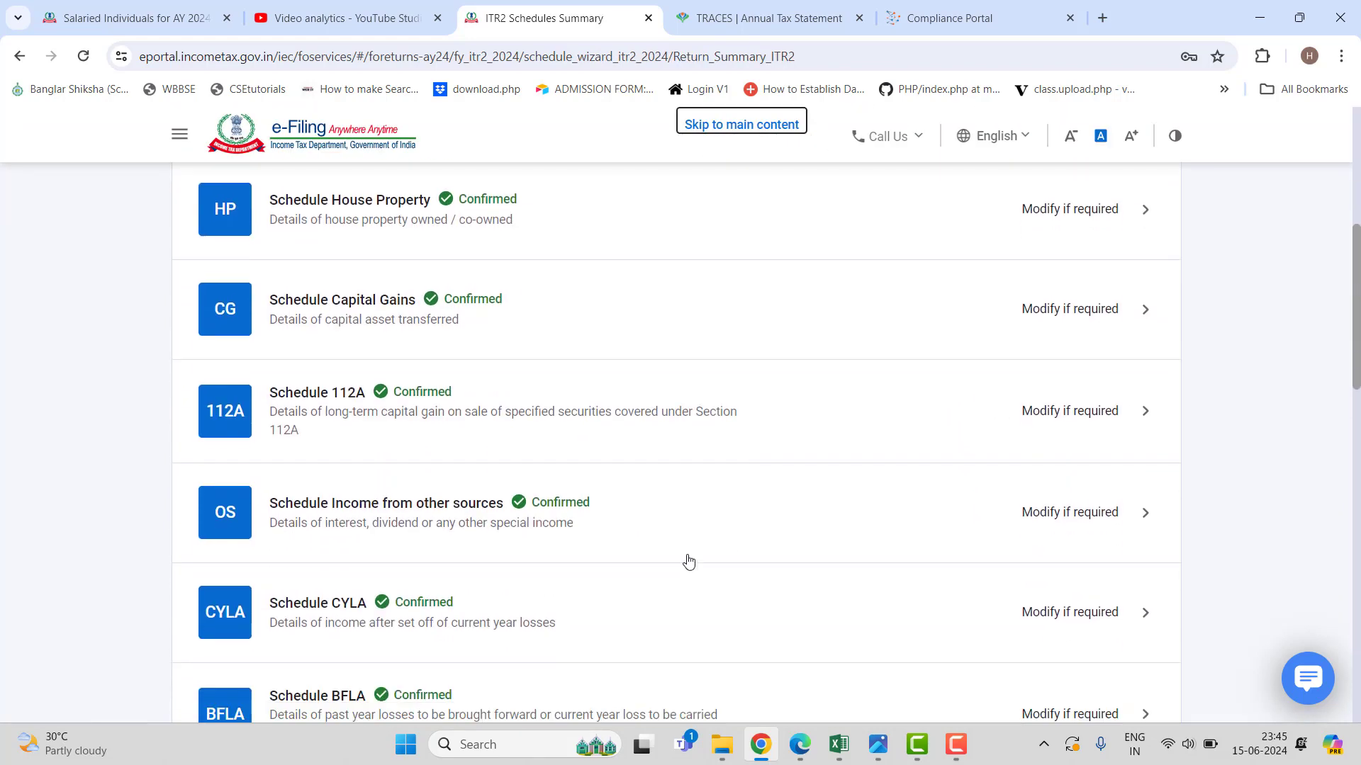
scroll(689, 561, "down", 10)
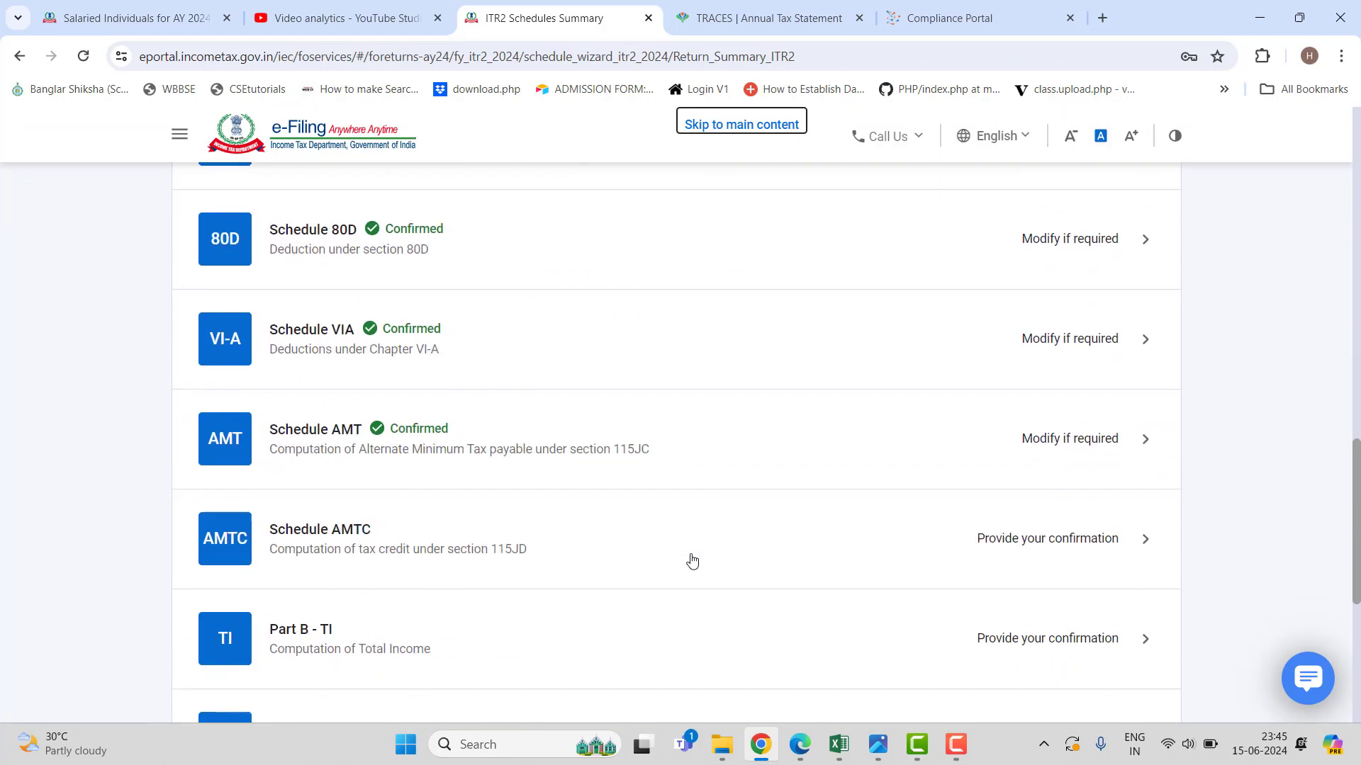
scroll(692, 562, "down", 1)
left_click(602, 476)
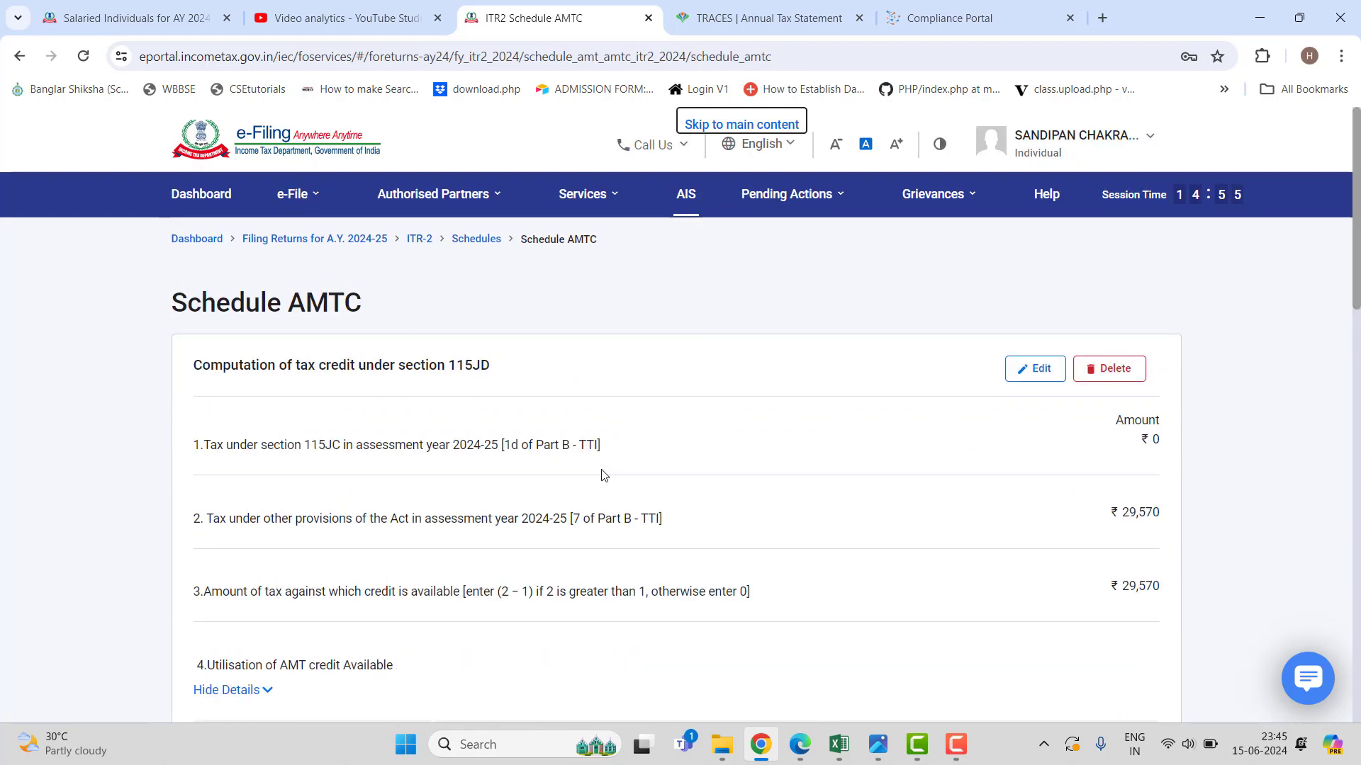
scroll(831, 511, "down", 2)
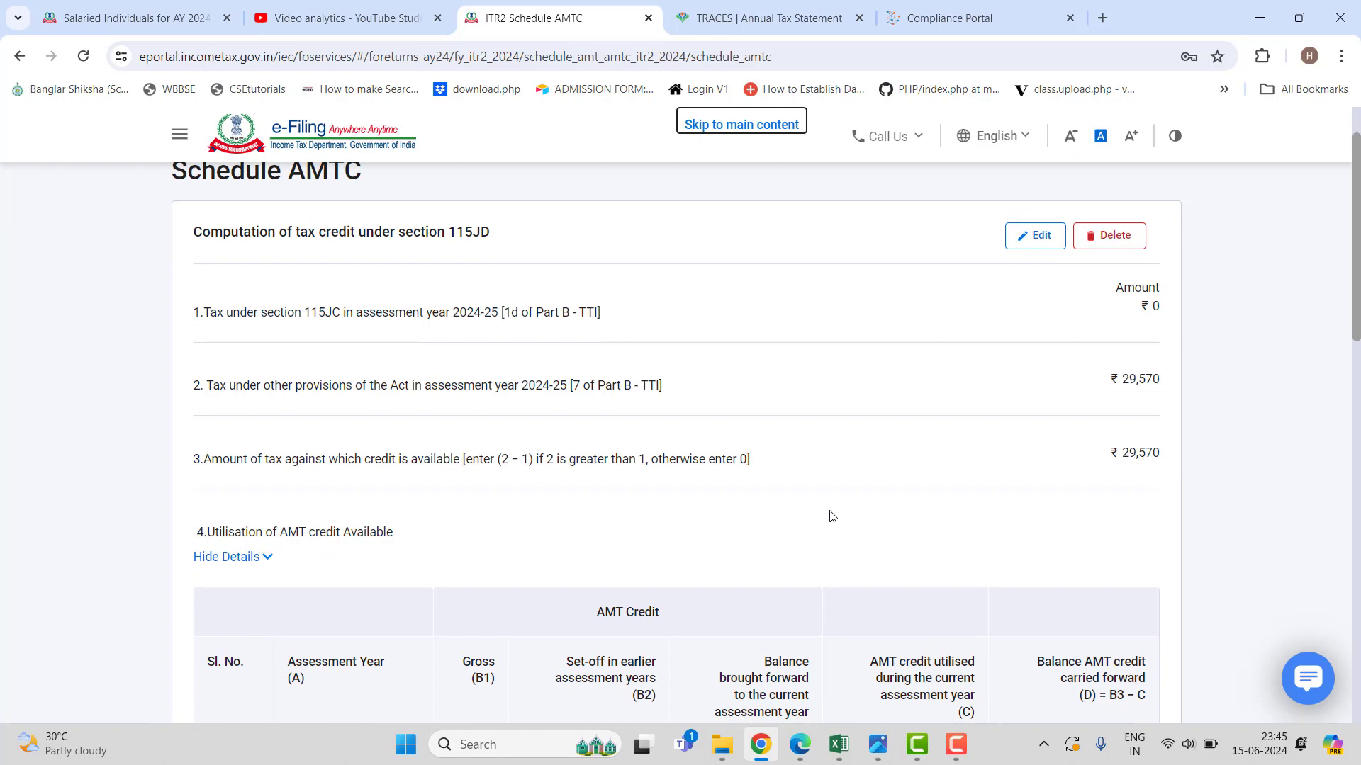
scroll(831, 516, "down", 4)
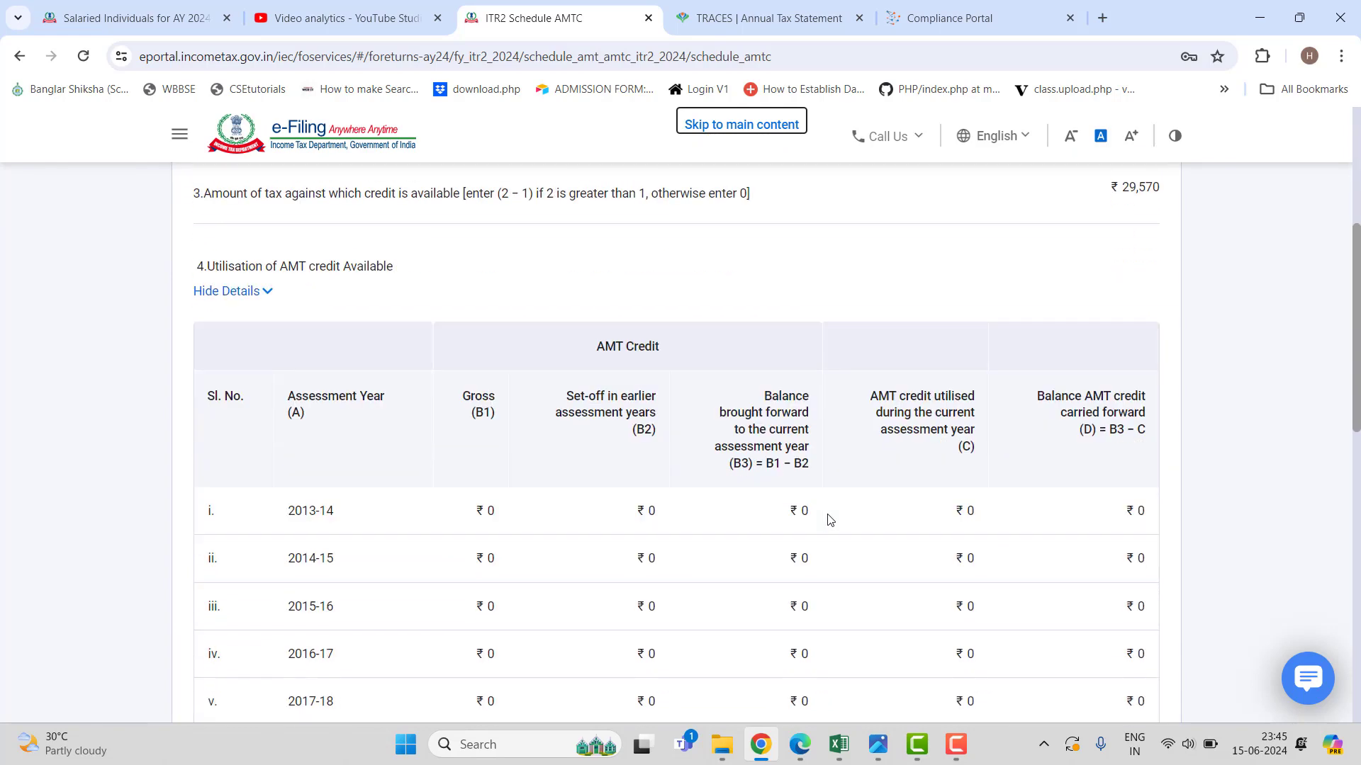
scroll(829, 520, "down", 11)
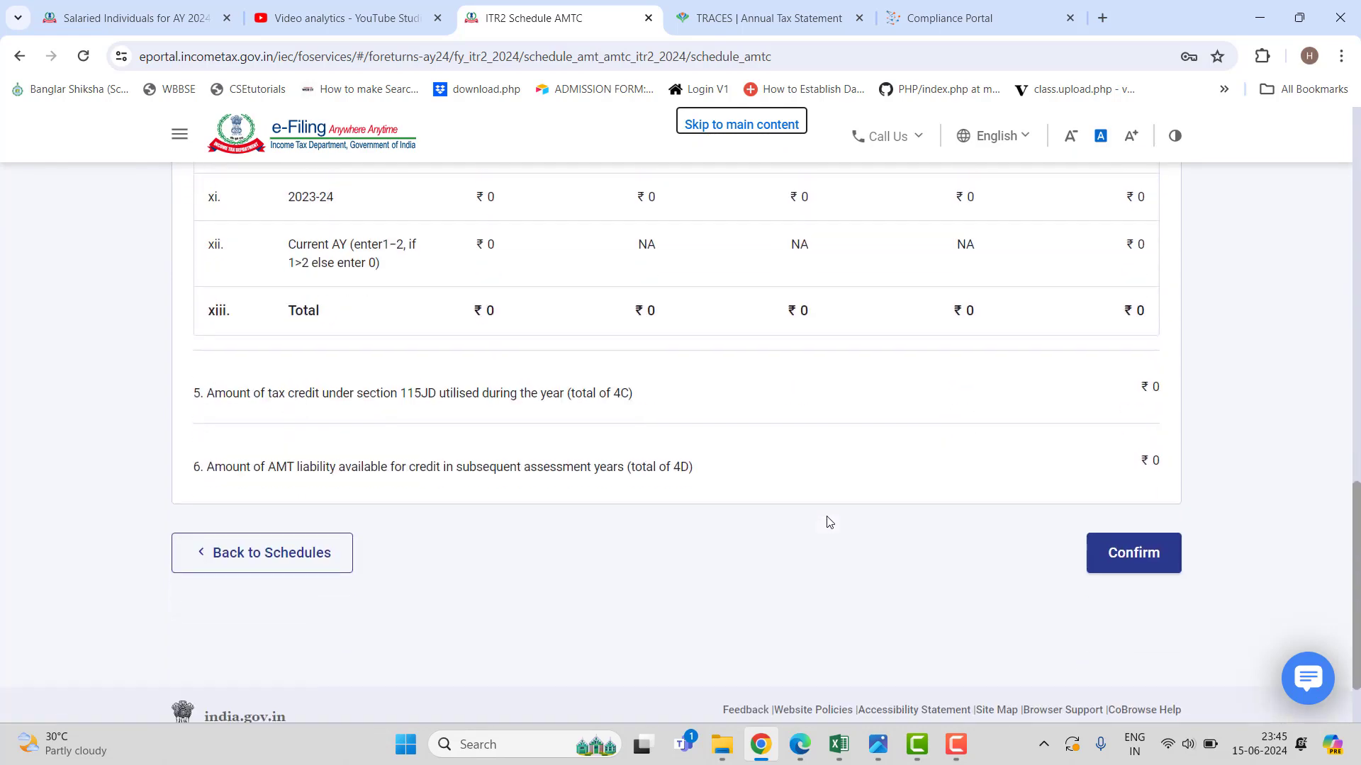
left_click(1133, 550)
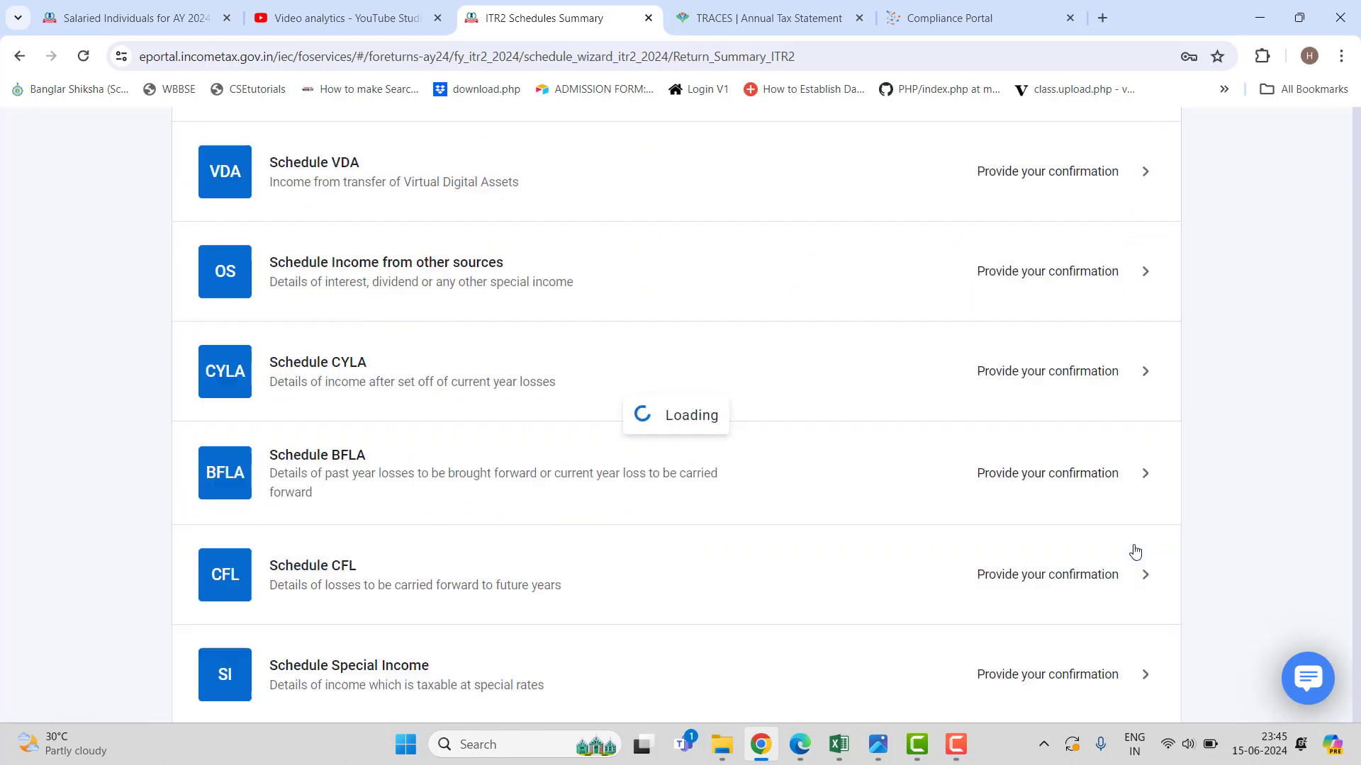
Review Part B - TI: head-wise income ₹7,58,549 and gross total income ₹6,08,549.
scroll(837, 523, "down", 8)
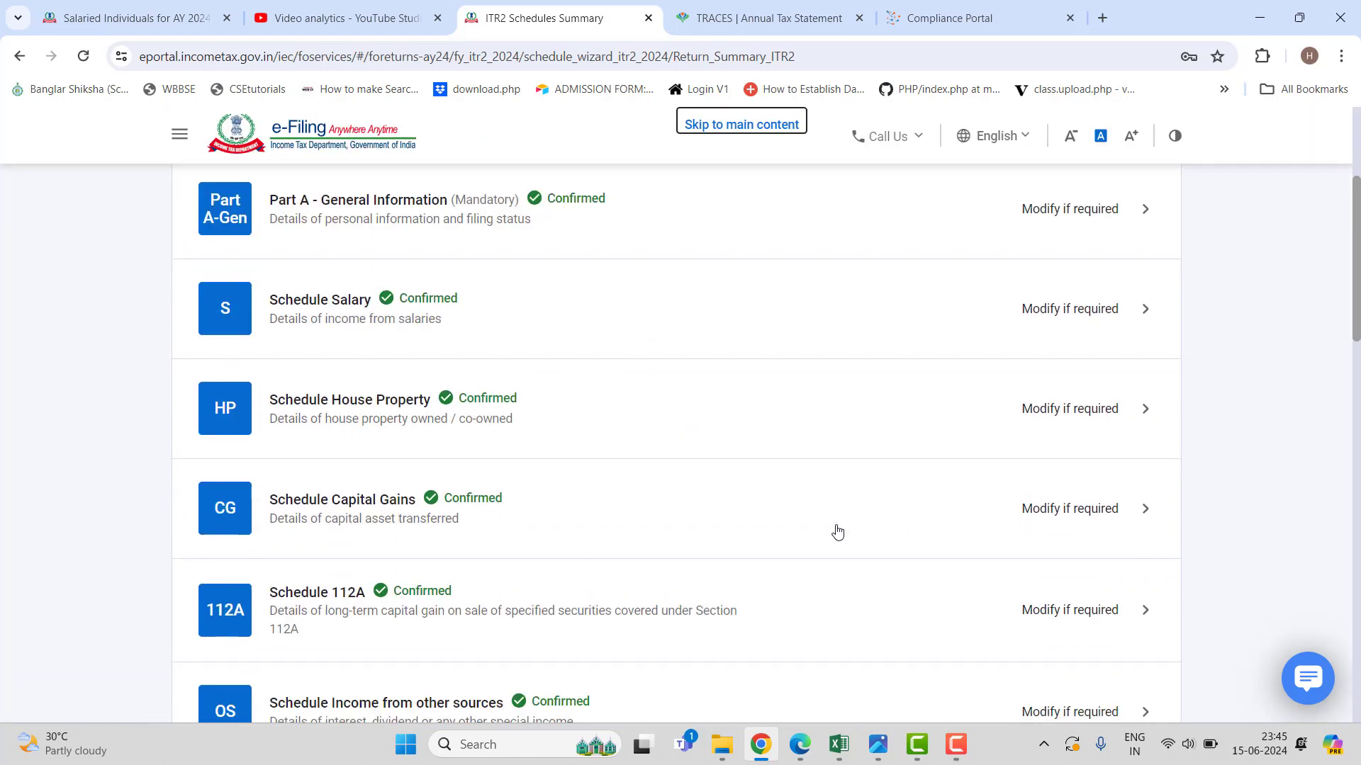
scroll(837, 532, "down", 3)
scroll(837, 535, "down", 8)
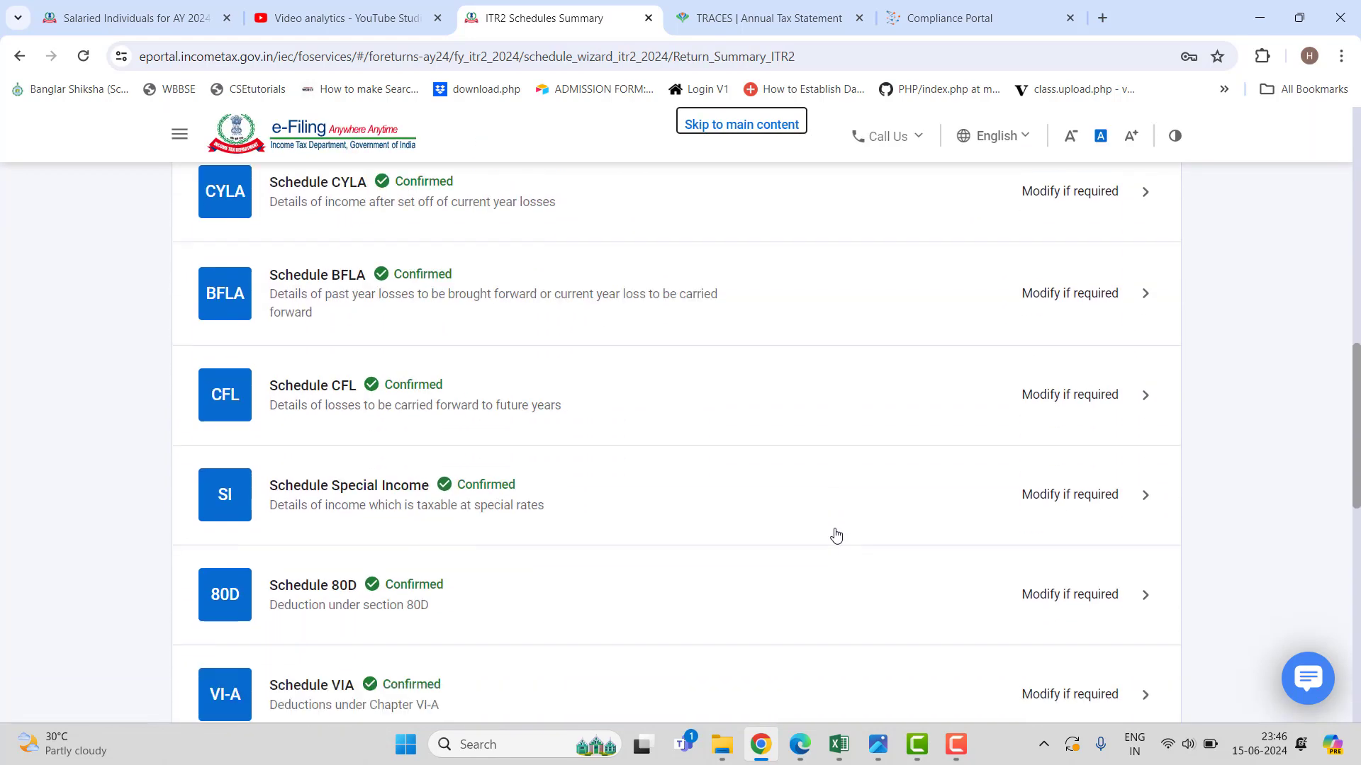
scroll(835, 537, "down", 2)
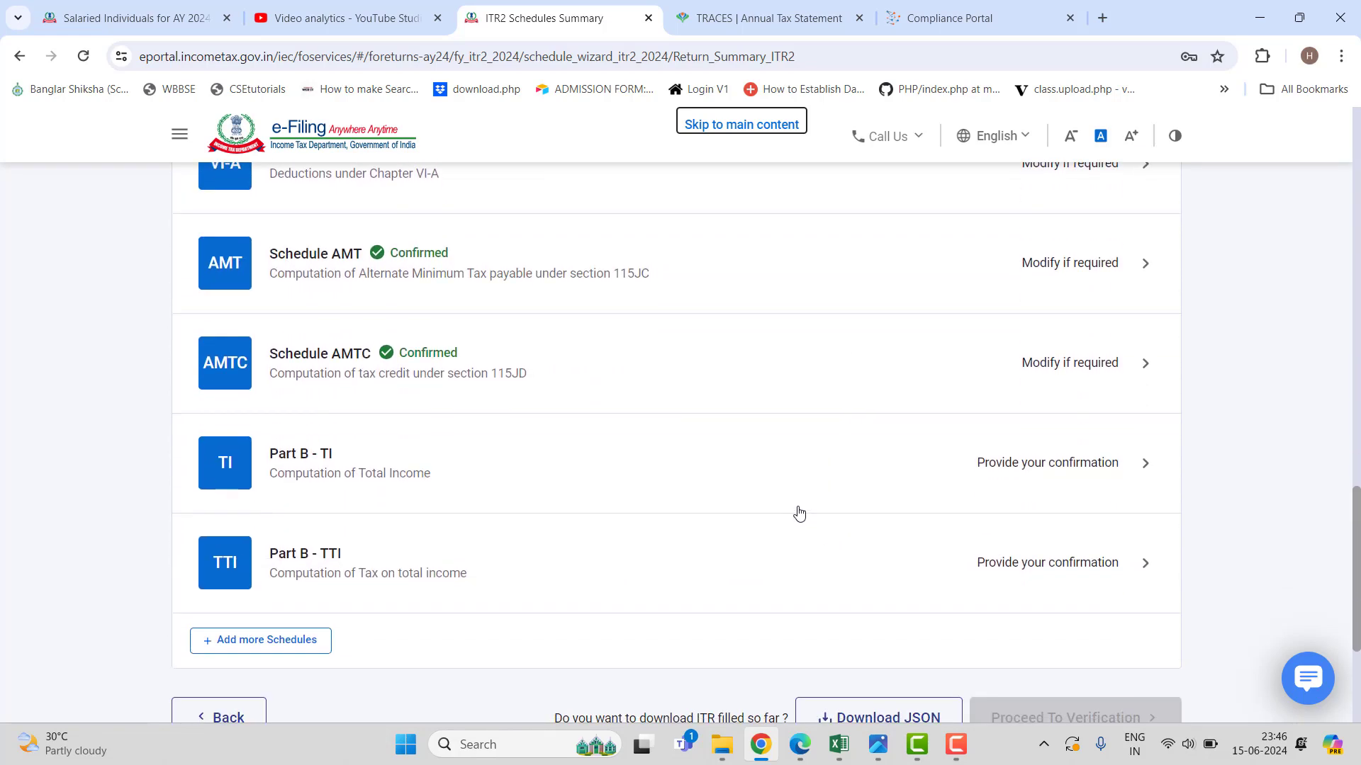
left_click(780, 474)
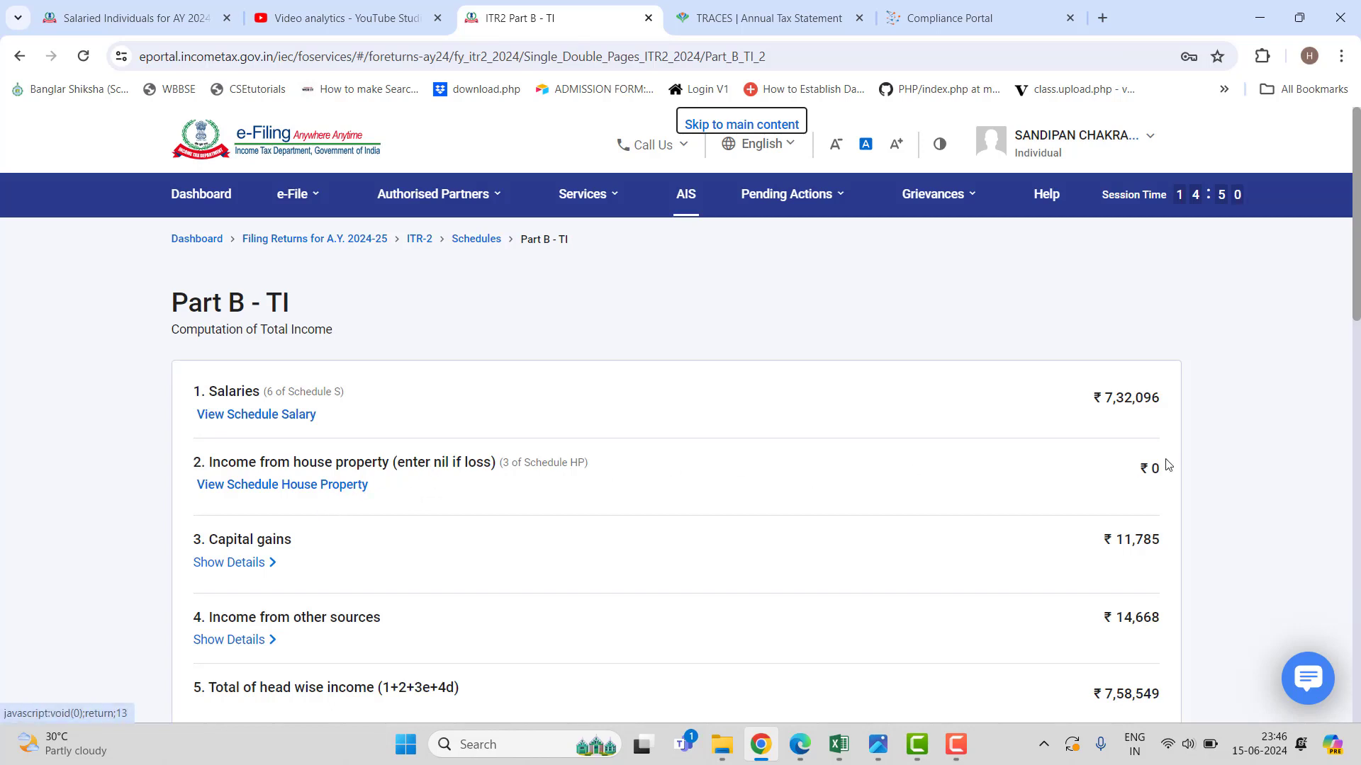
scroll(785, 486, "down", 5)
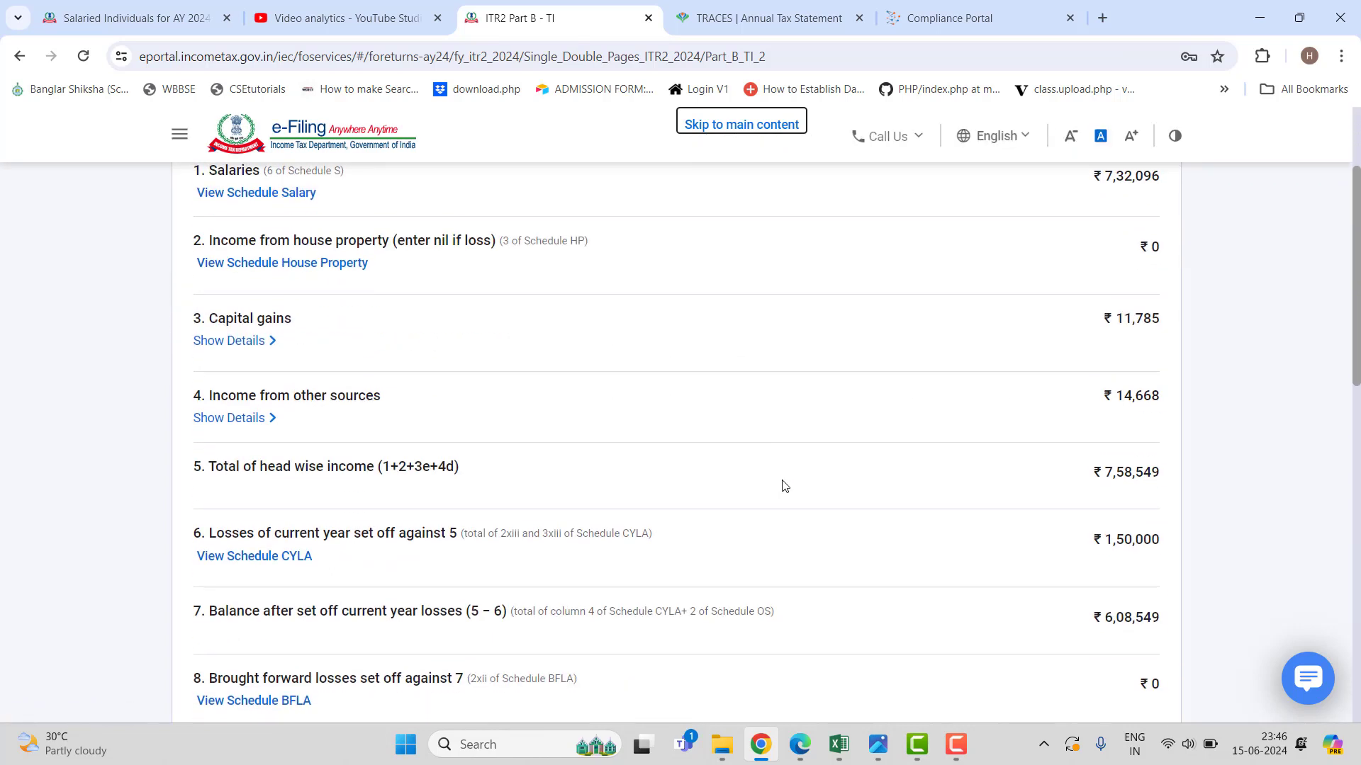
scroll(781, 489, "down", 5)
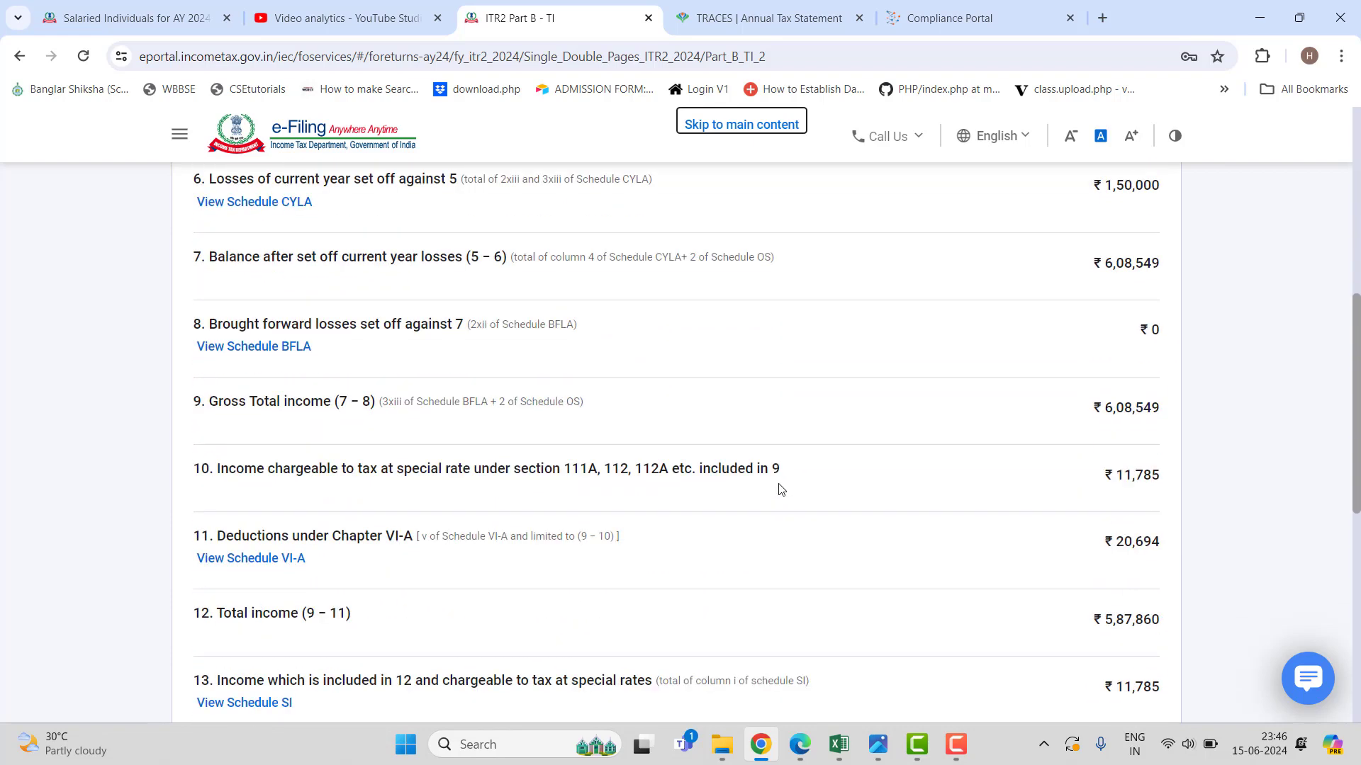
scroll(780, 488, "down", 1)
scroll(777, 487, "up", 2)
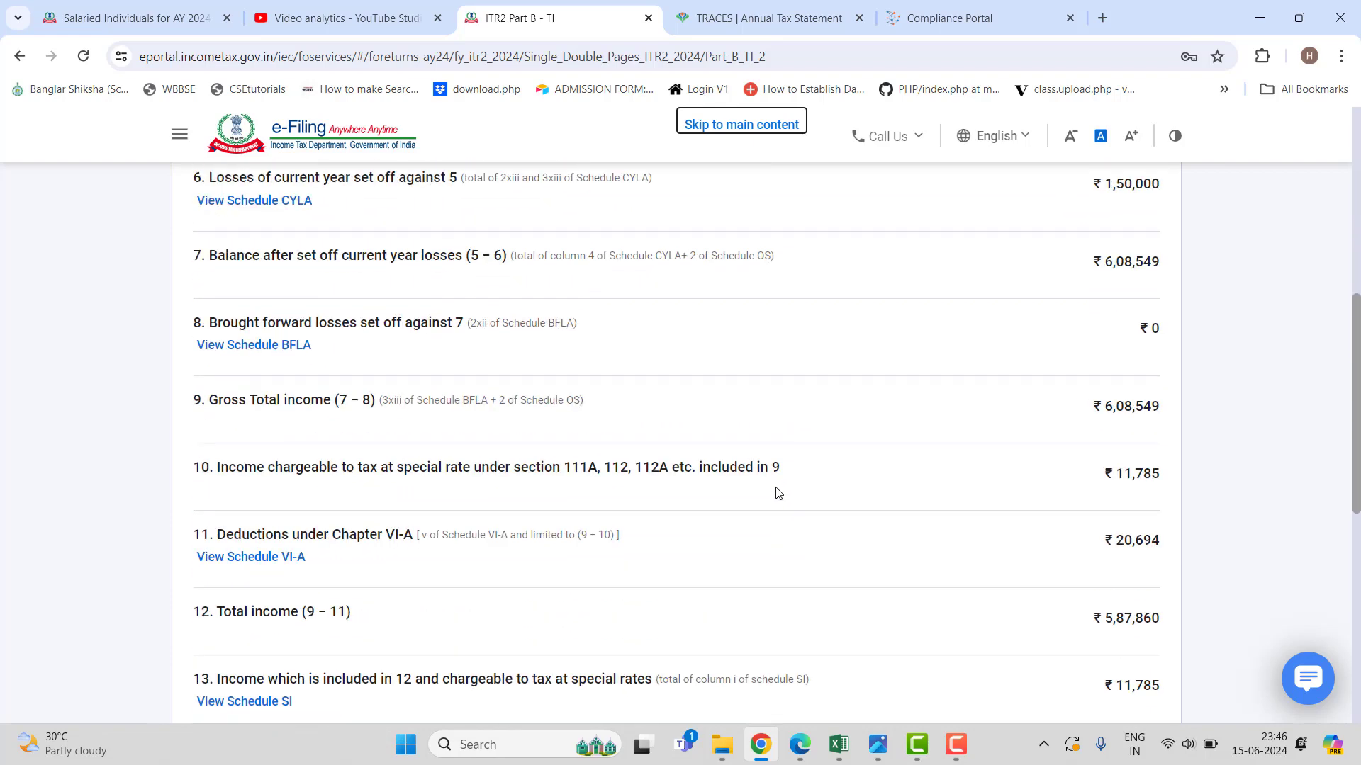
scroll(776, 492, "down", 3)
scroll(774, 494, "down", 3)
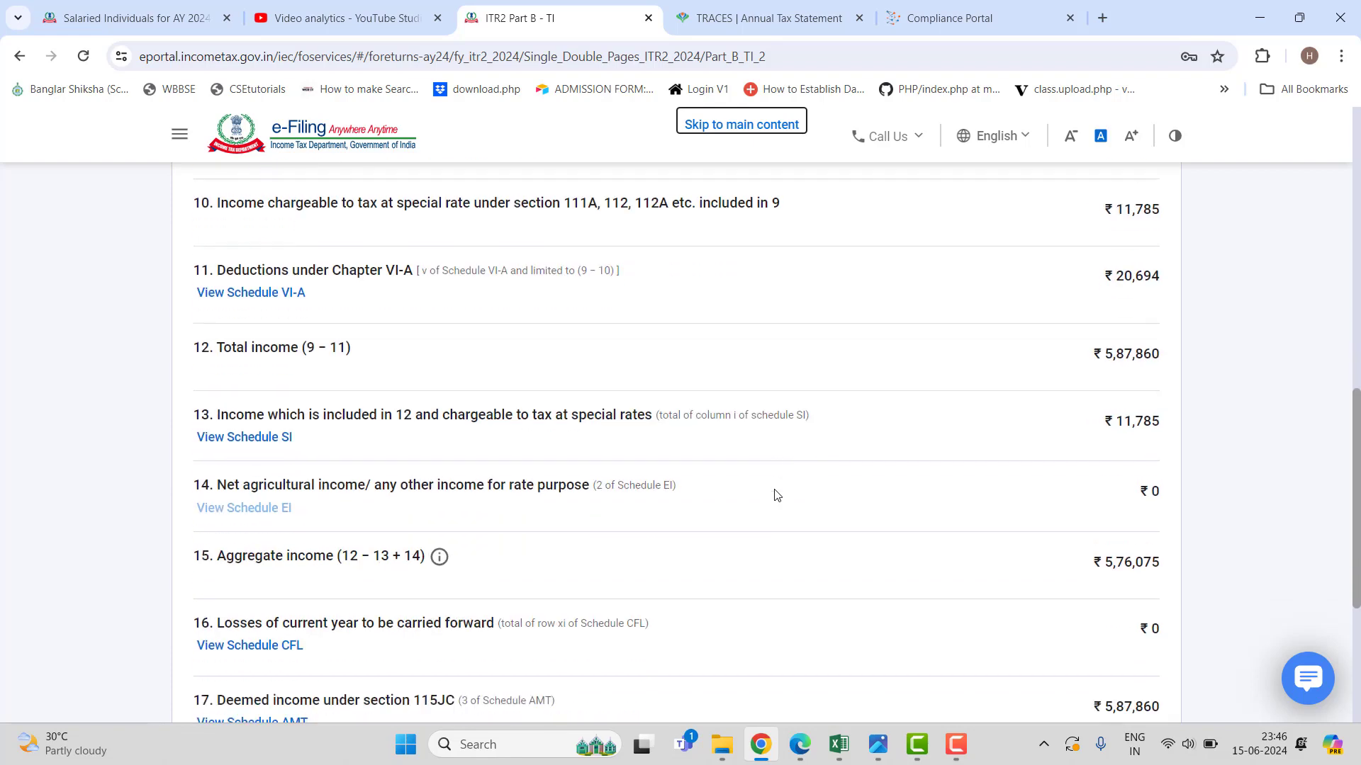
scroll(776, 495, "up", 1)
scroll(776, 495, "up", 2)
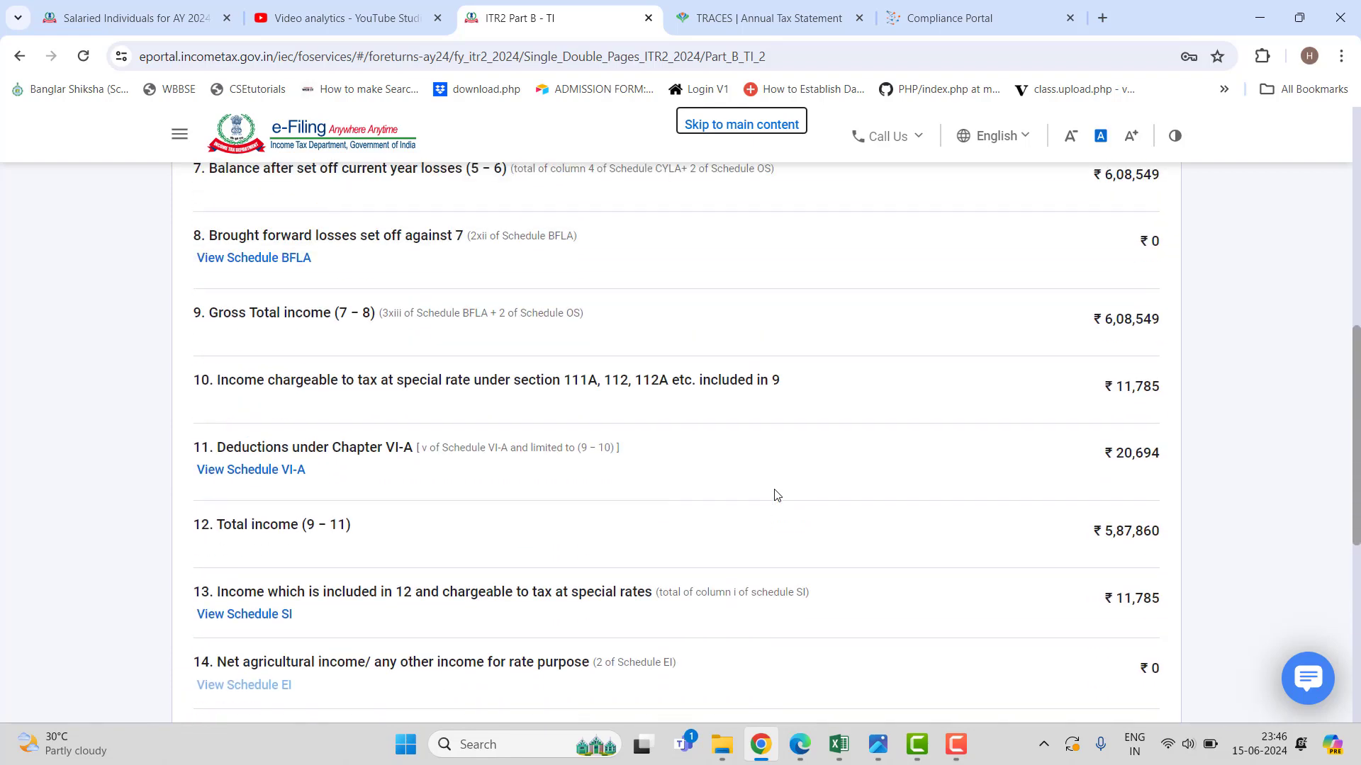
scroll(777, 496, "up", 5)
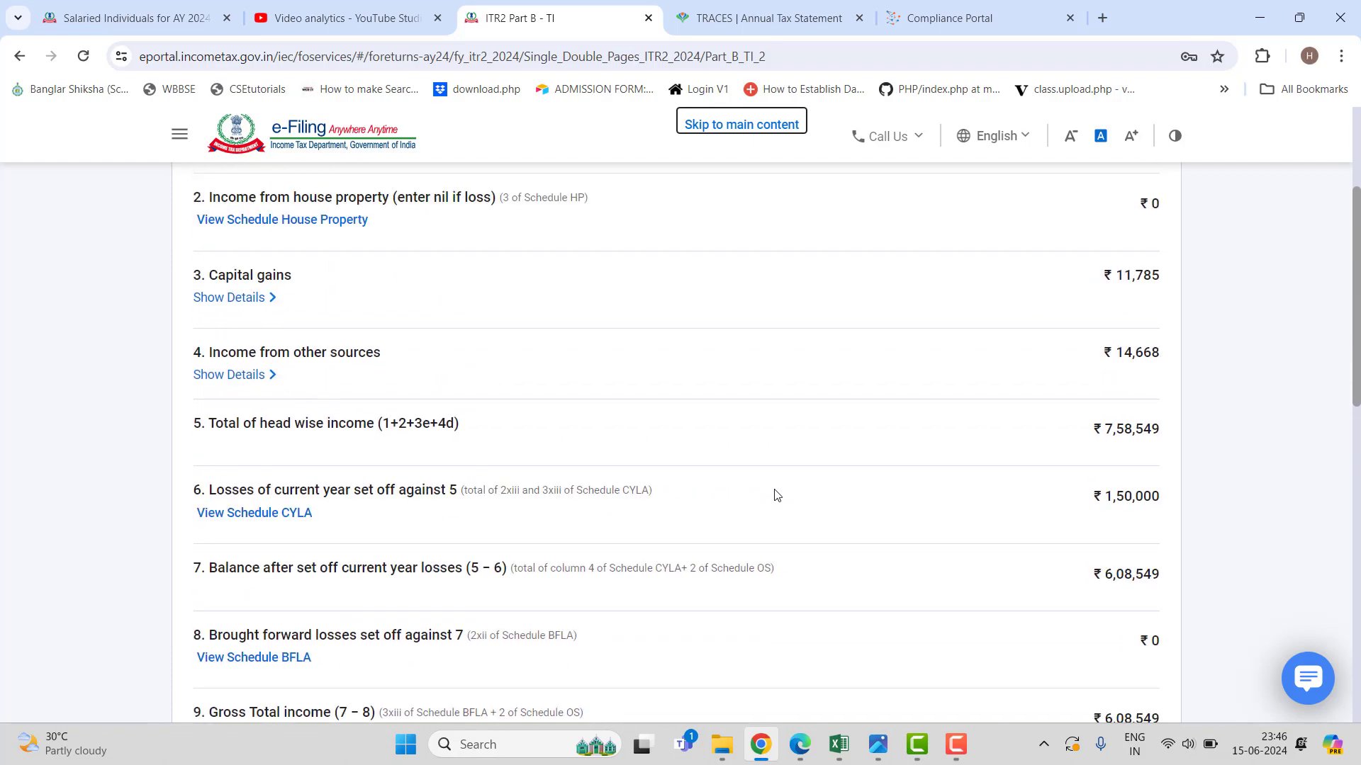
scroll(776, 495, "up", 2)
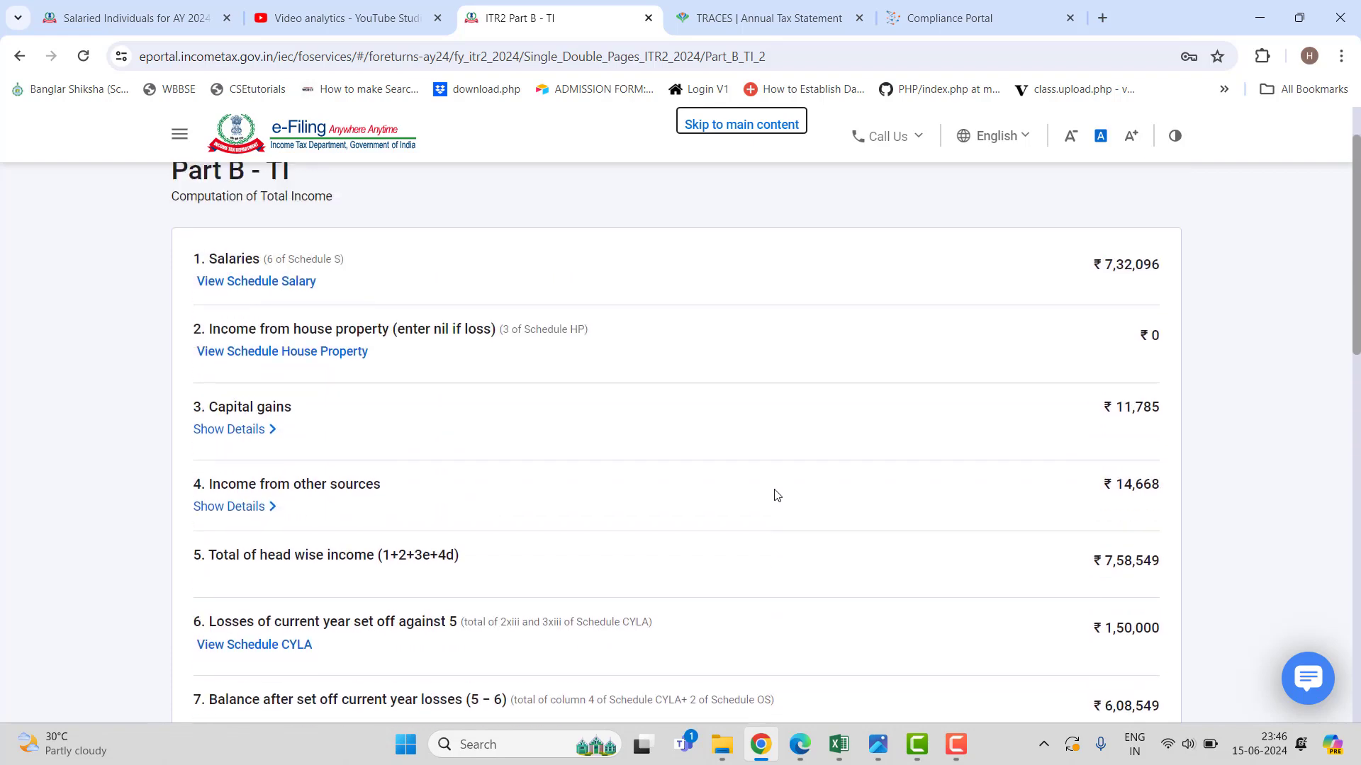
Check the house property schedule details and return to the schedules summary.
left_click(352, 360)
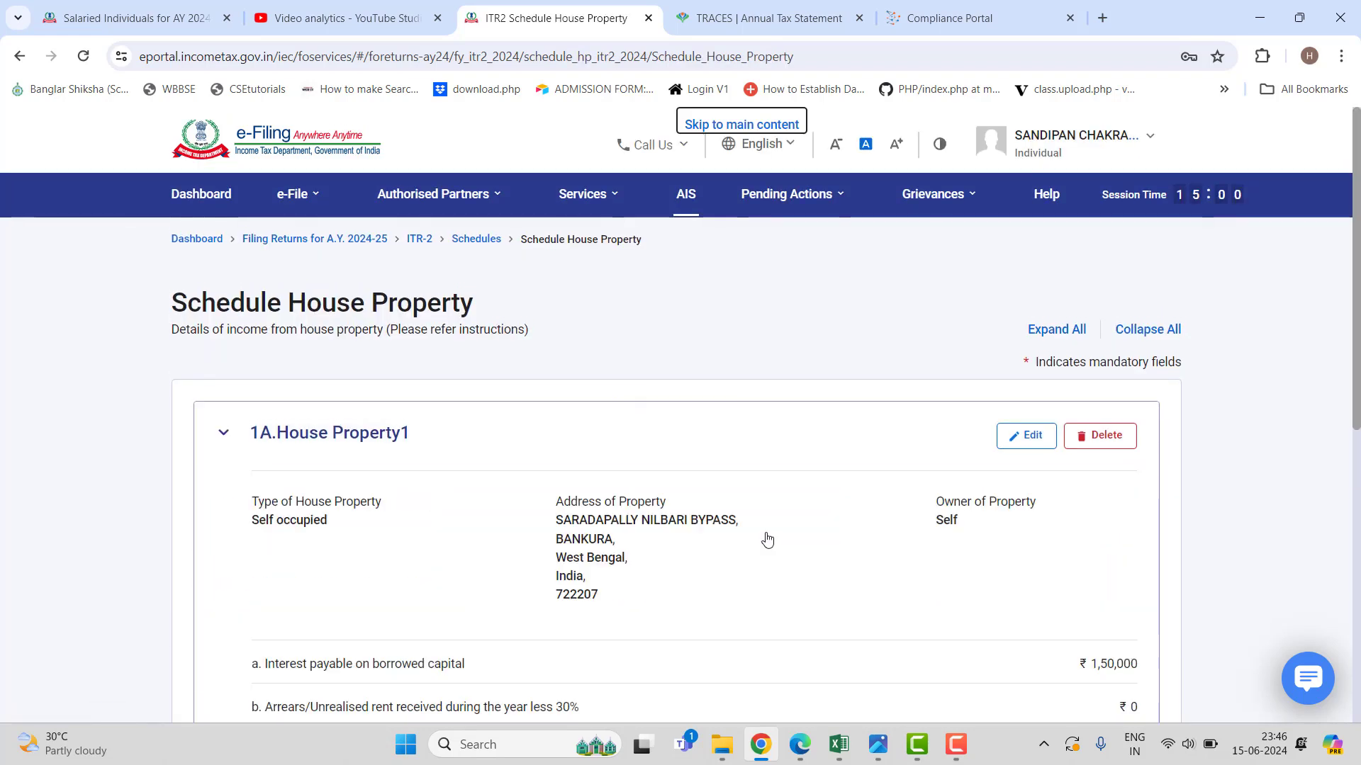
scroll(763, 544, "down", 3)
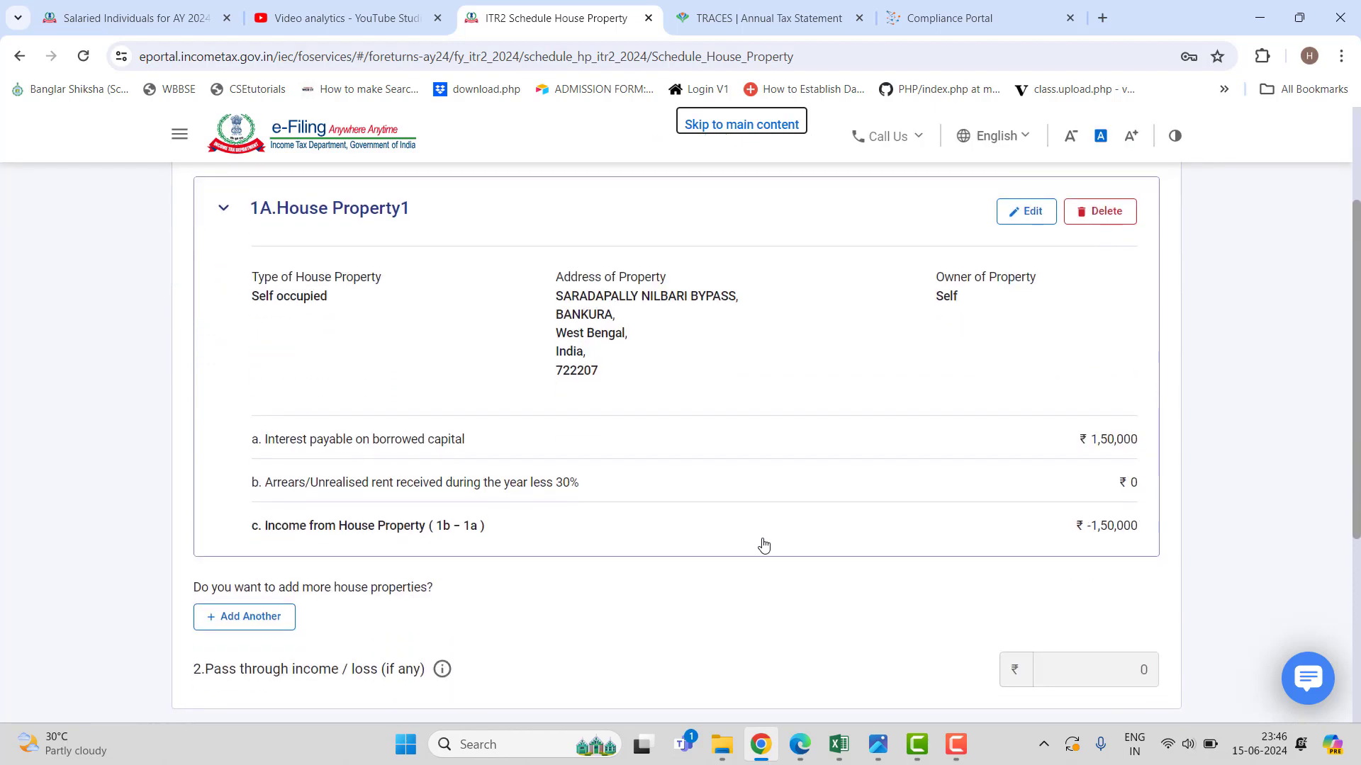
scroll(763, 544, "down", 5)
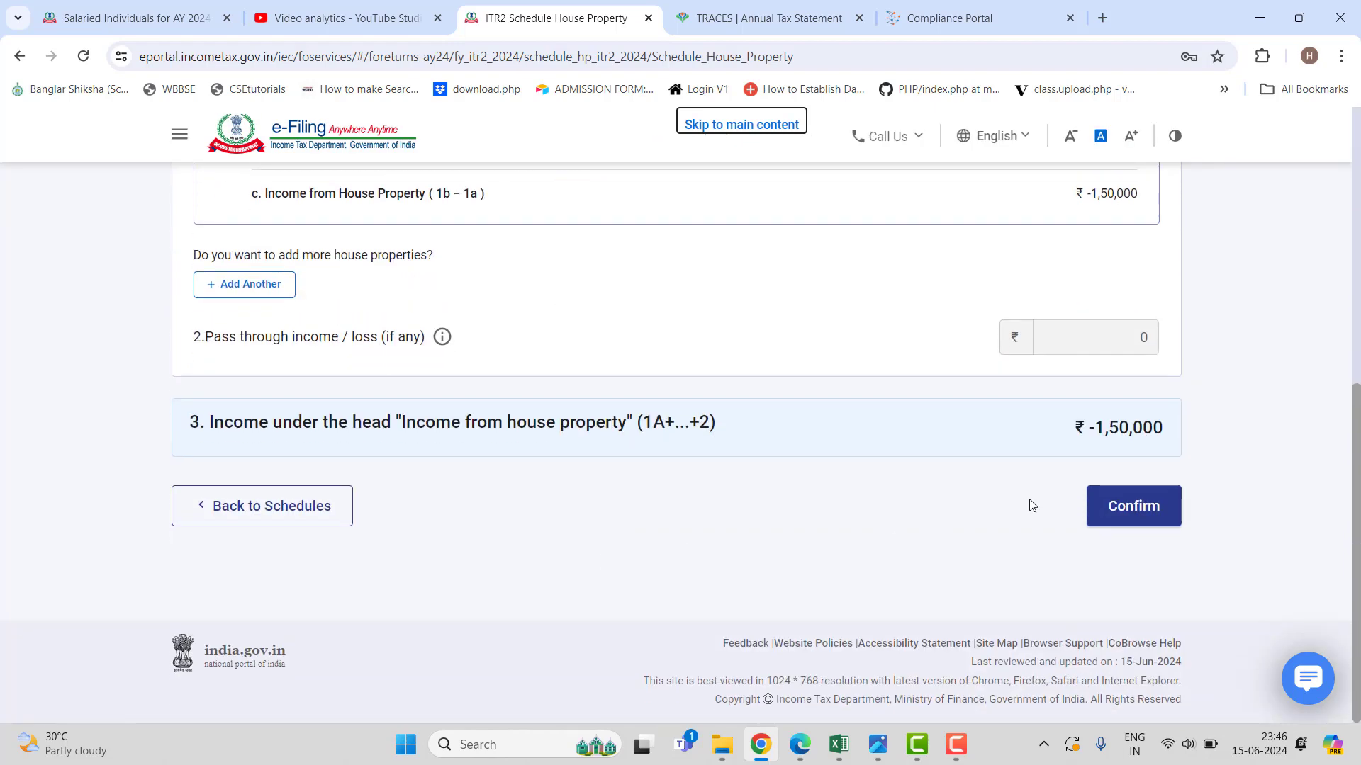
left_click(333, 516)
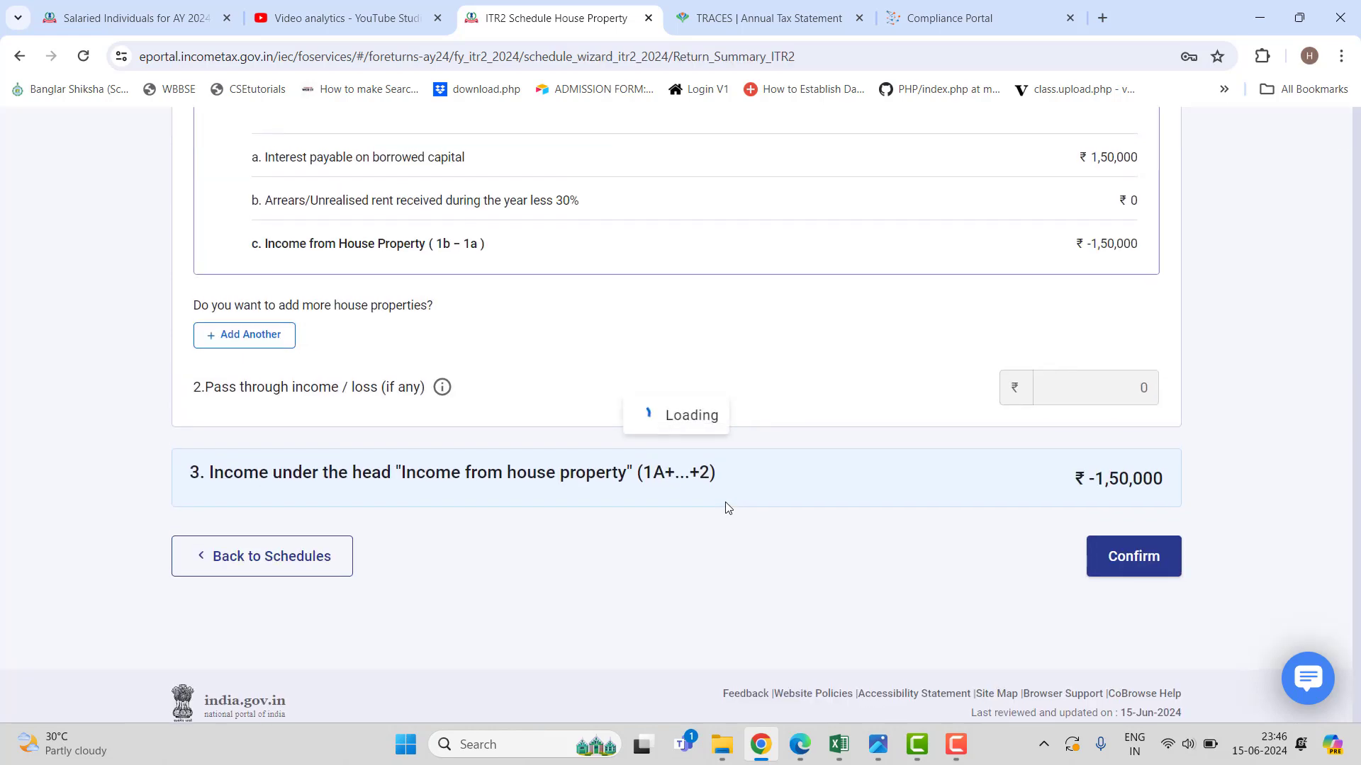
Confirm Part B - TI with aggregate income ₹5,76,075 and total income ₹5,87,860.
scroll(724, 508, "down", 15)
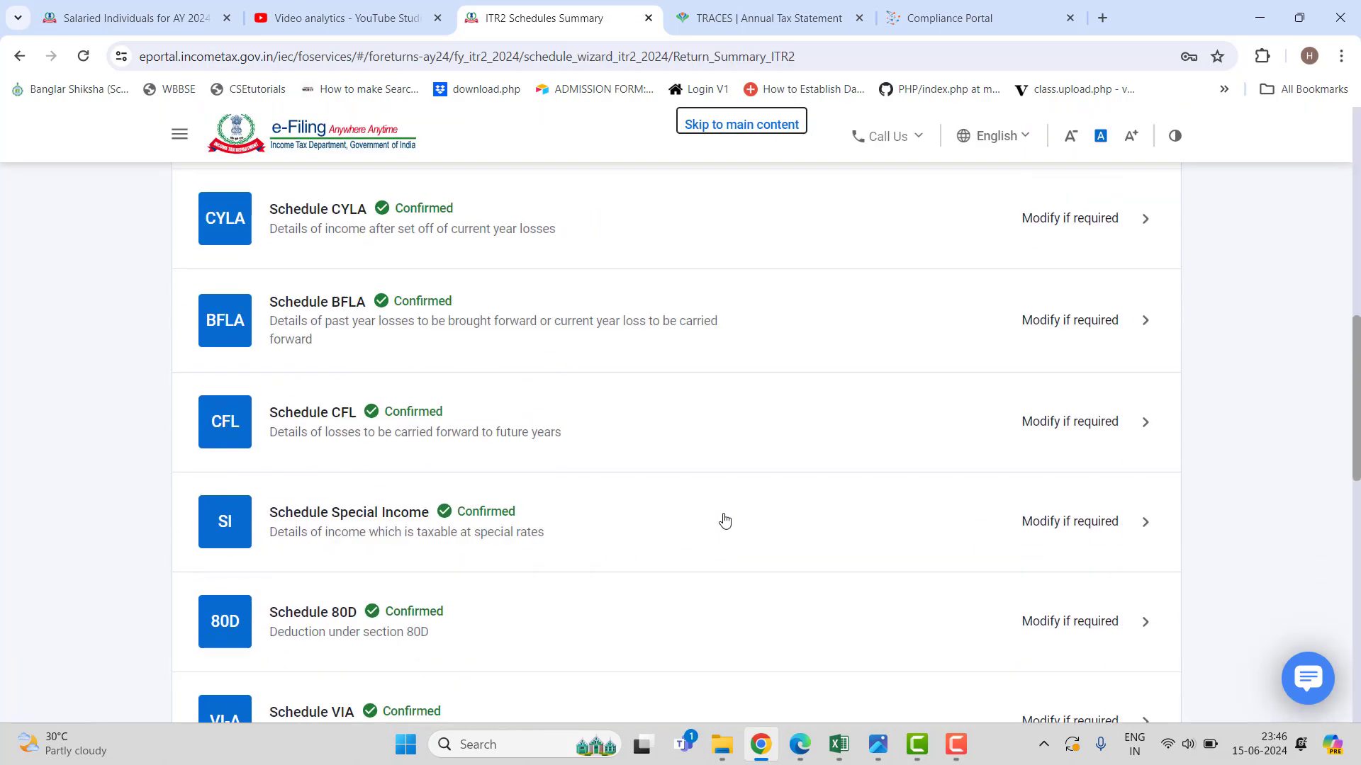
scroll(714, 541, "down", 3)
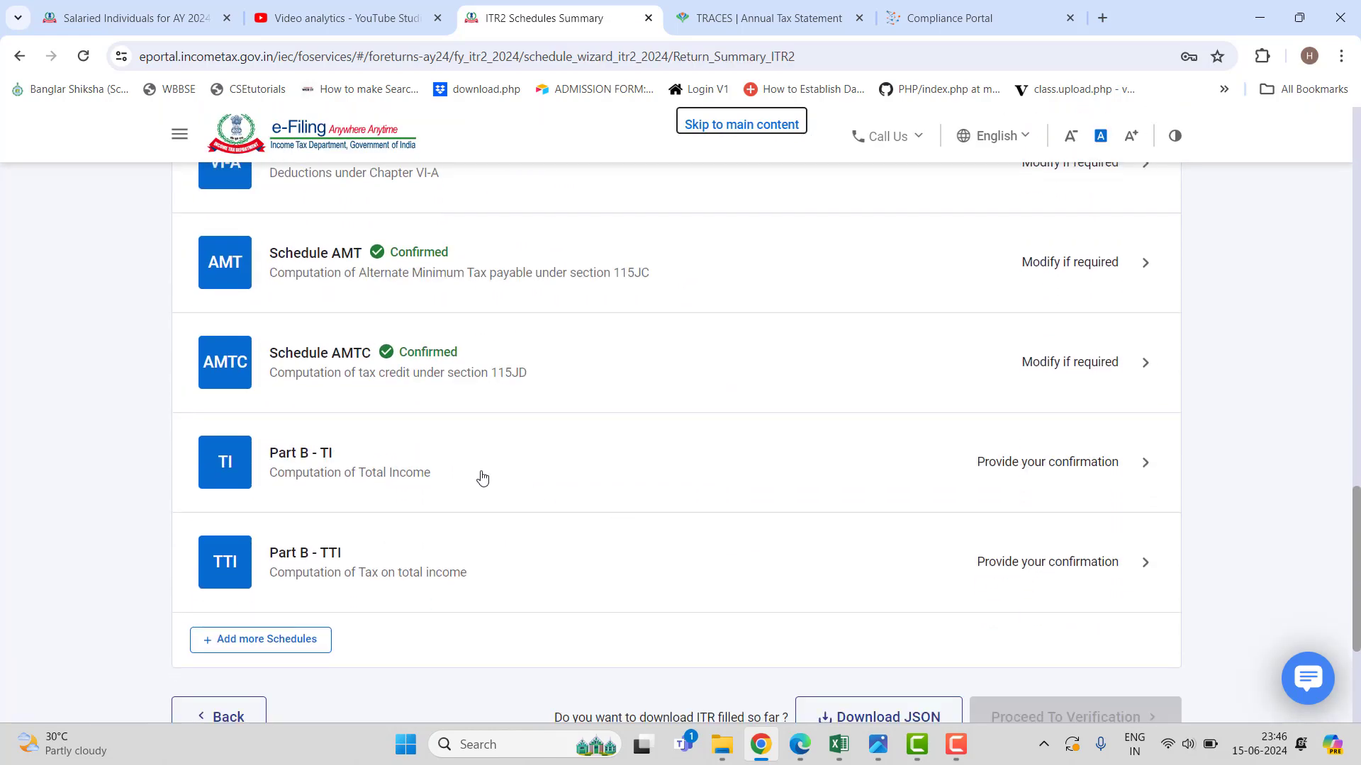
left_click(482, 478)
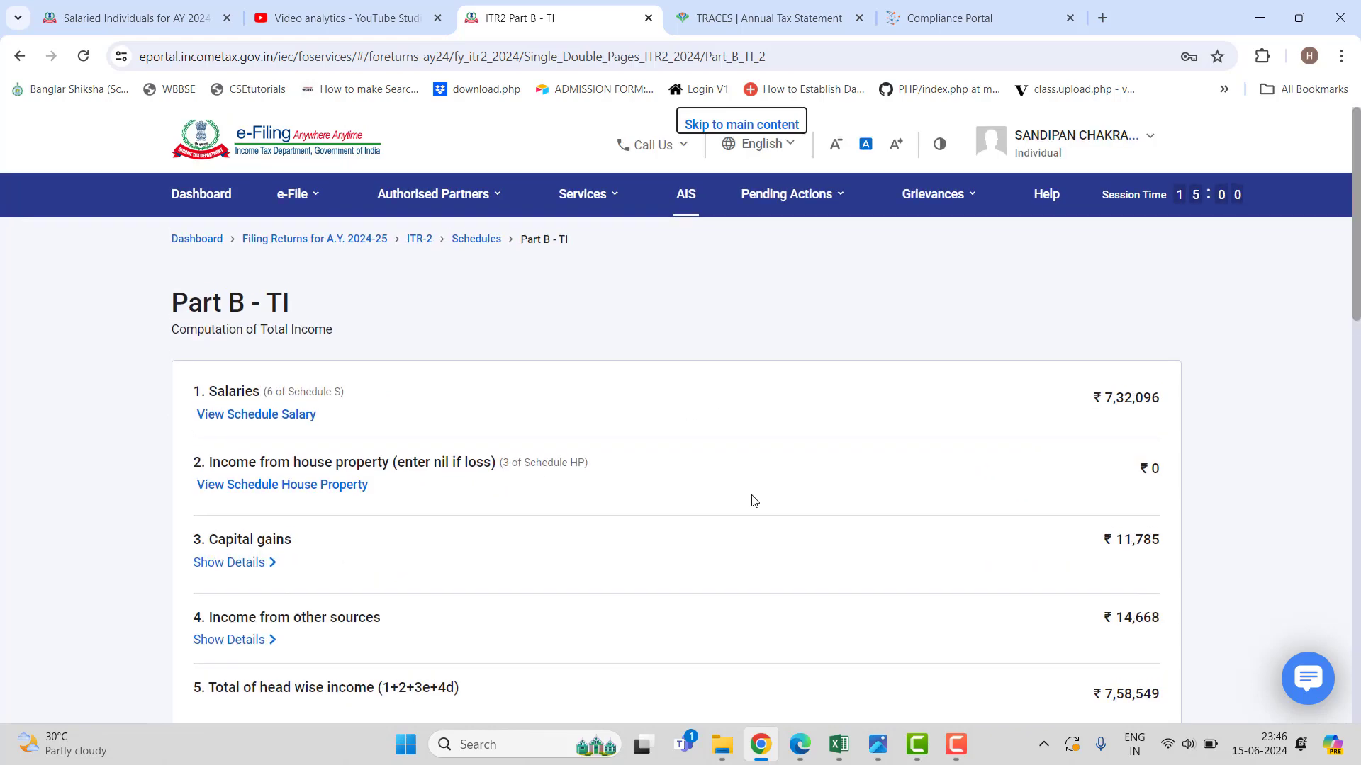
scroll(754, 501, "down", 13)
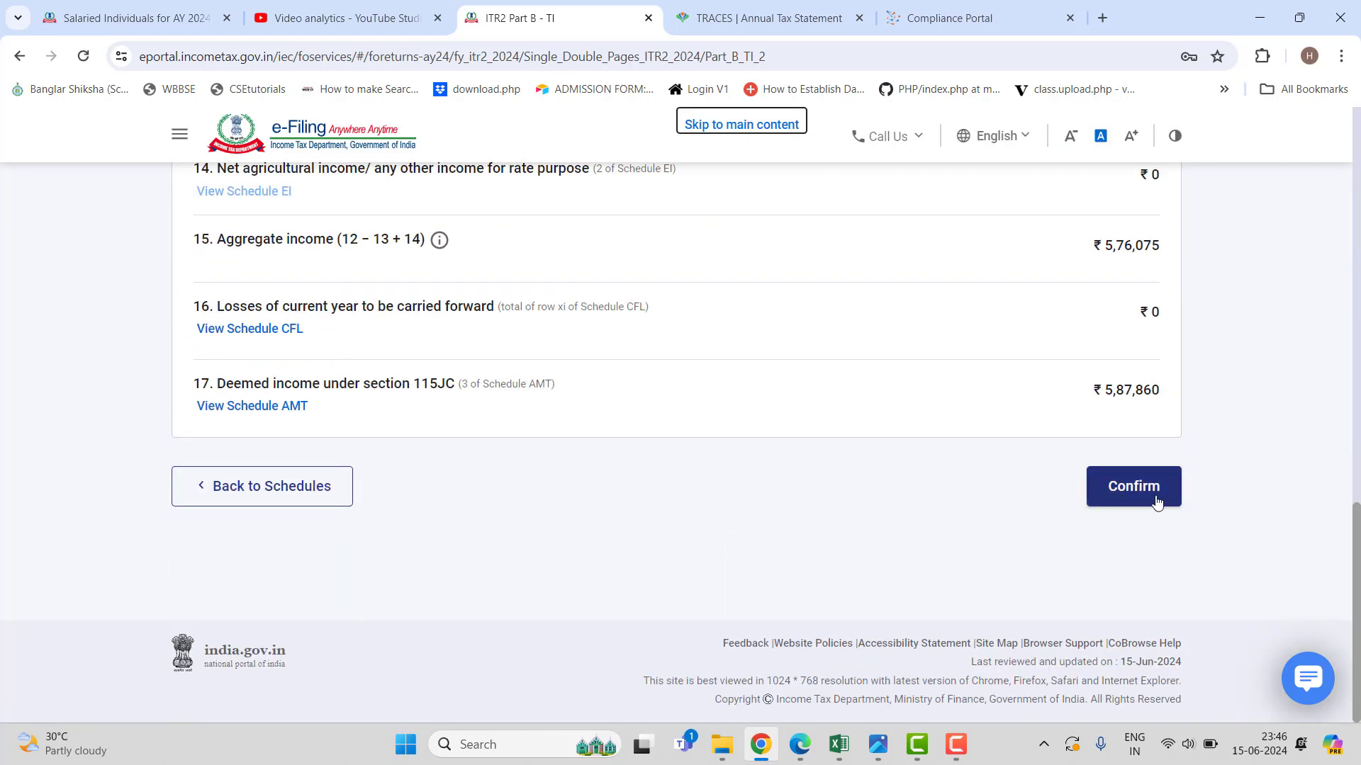
left_click(1155, 499)
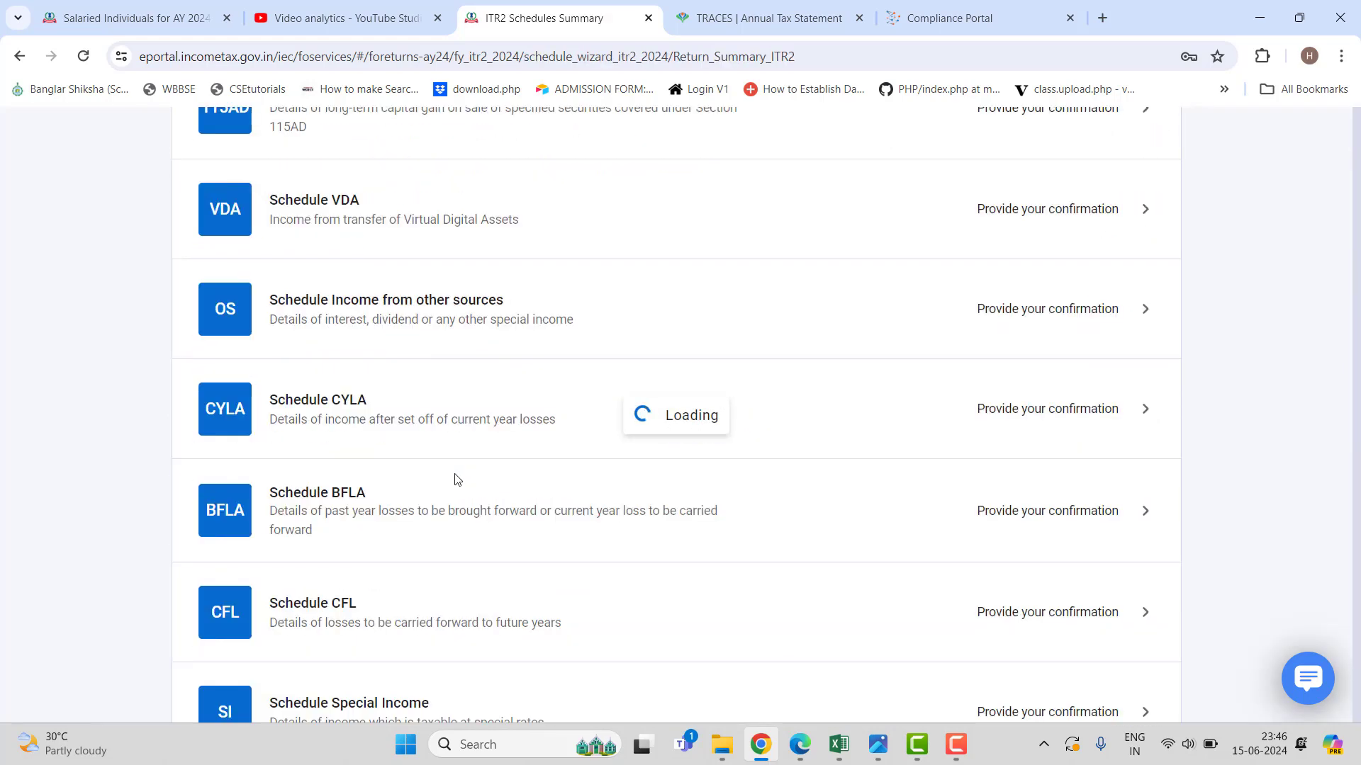
scroll(455, 489, "down", 15)
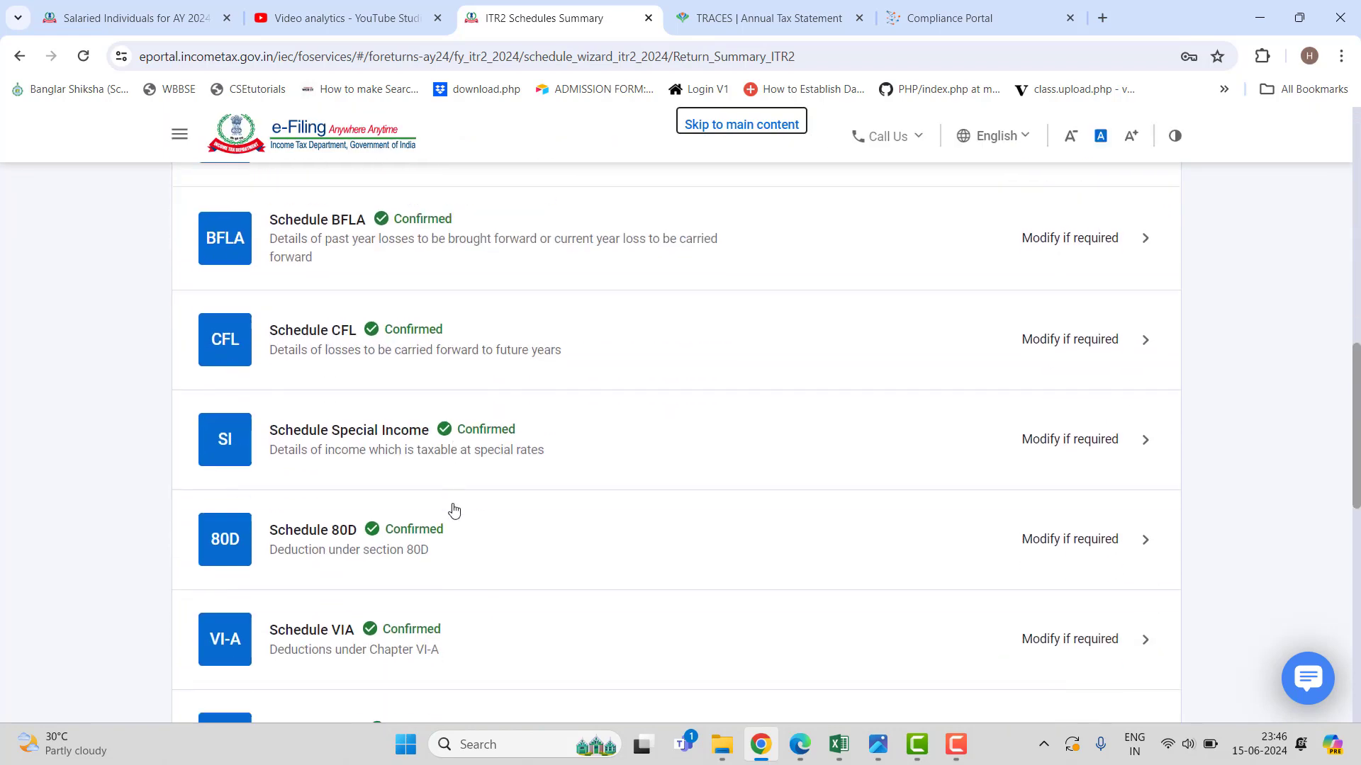
scroll(453, 510, "down", 10)
Review Part B - TTI items 1–17: ₹9,876 tax fully offset by the 87A rebate.
left_click(441, 385)
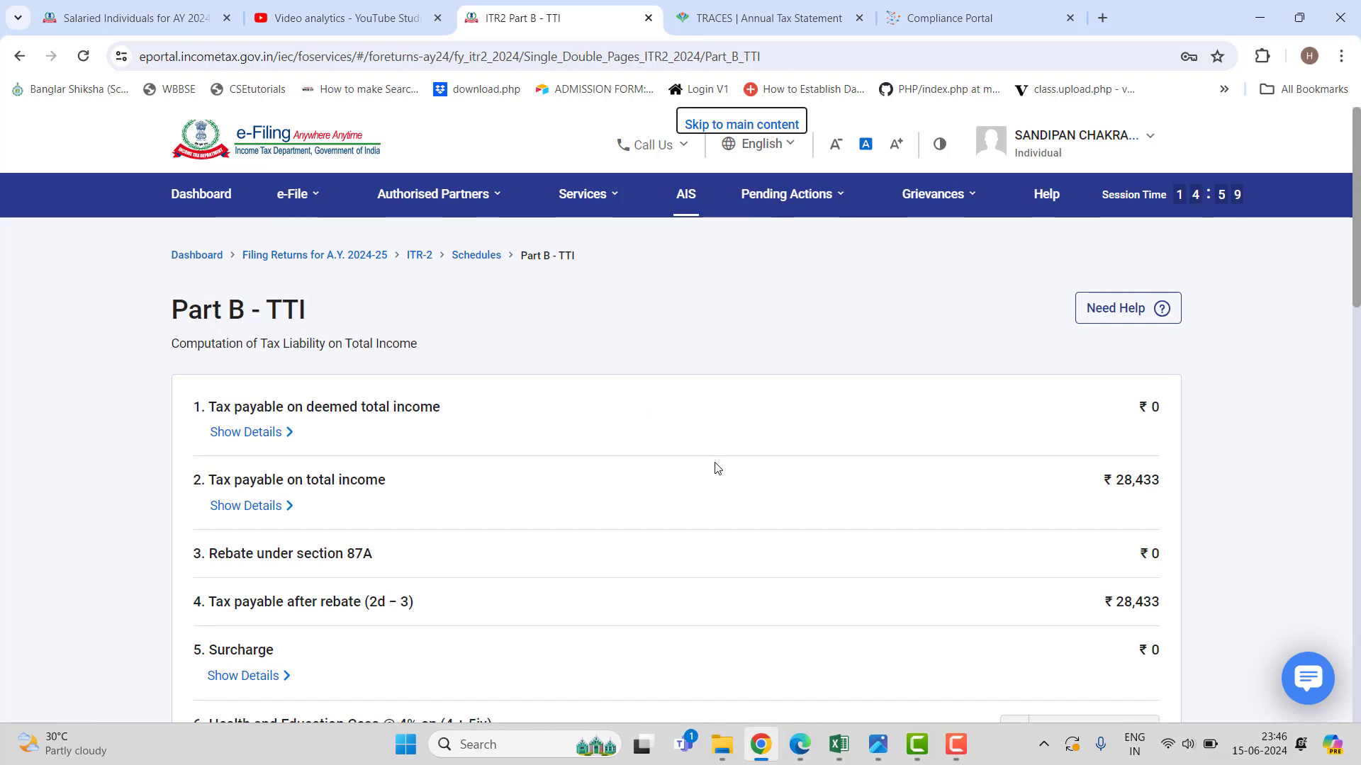
scroll(717, 468, "down", 15)
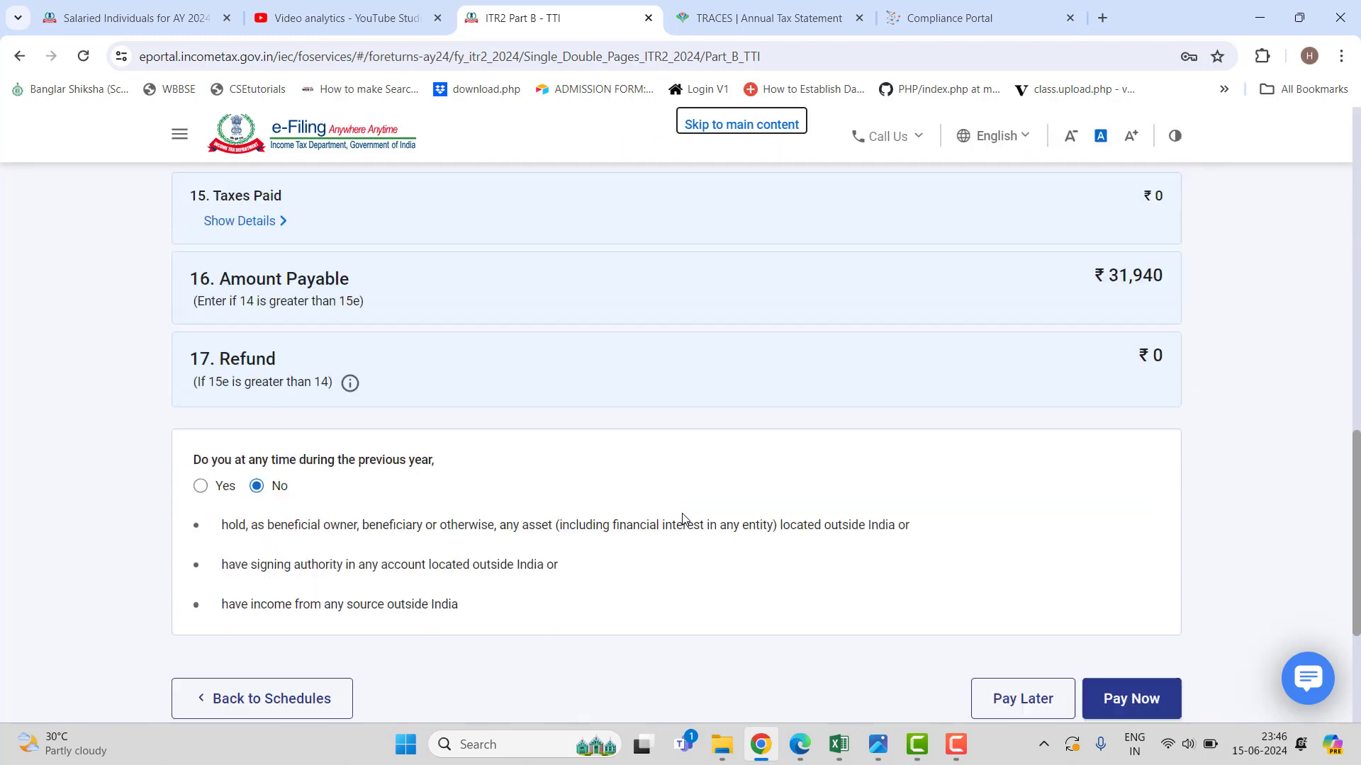
scroll(684, 520, "down", 3)
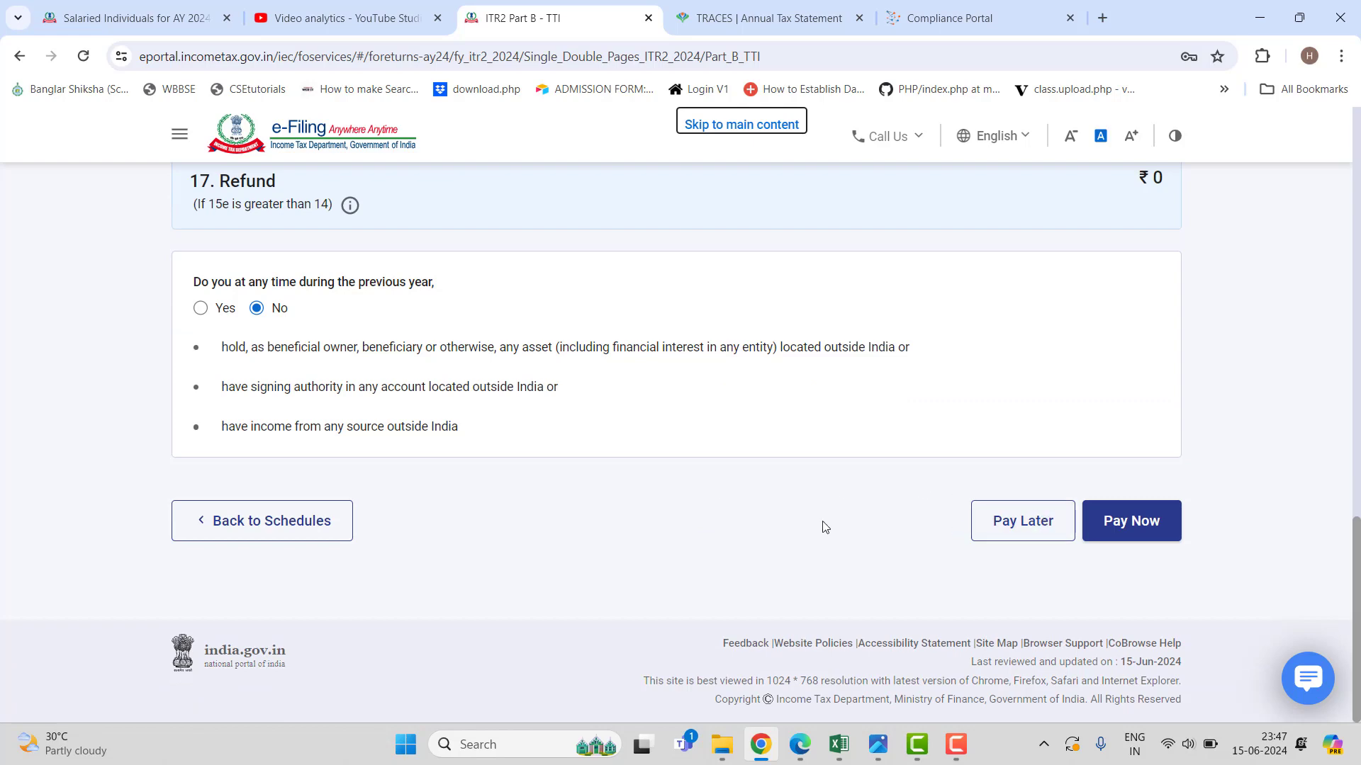
scroll(820, 525, "up", 6)
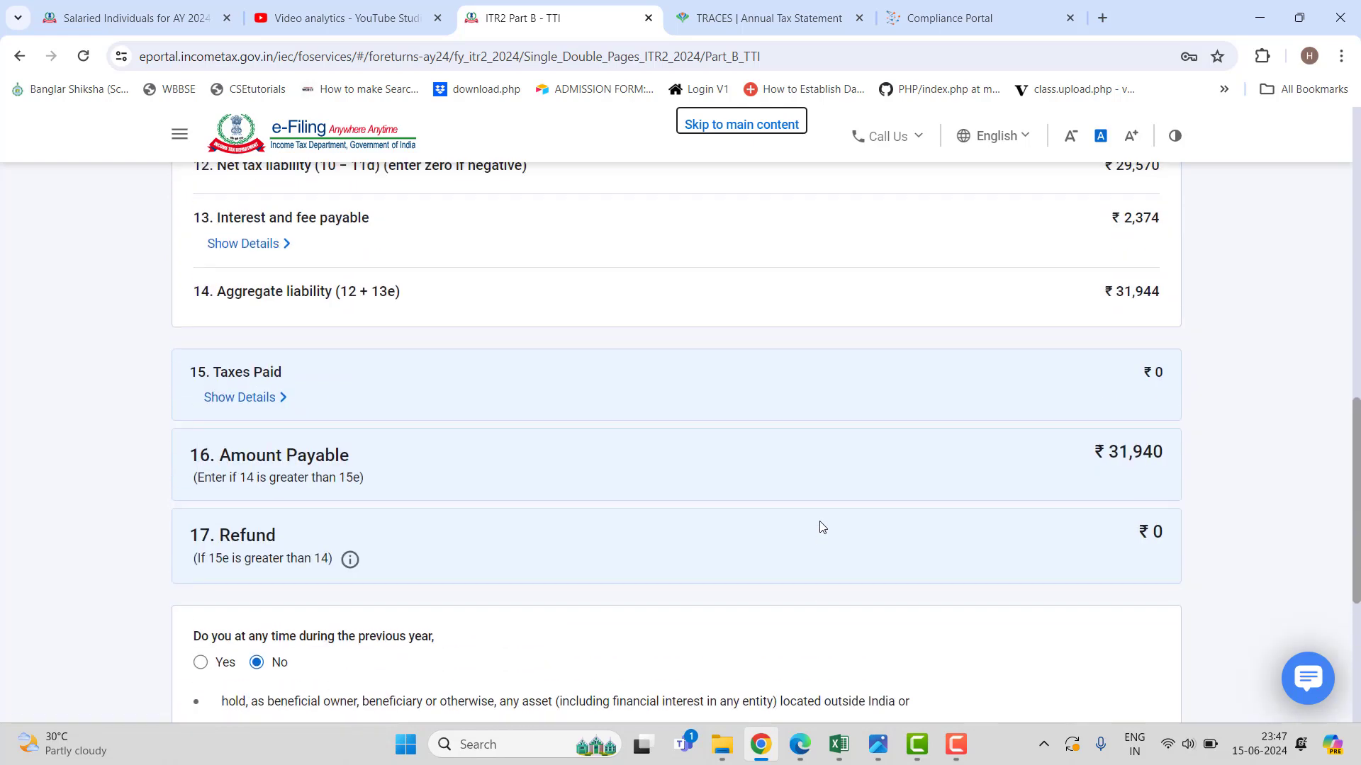
scroll(820, 526, "up", 1)
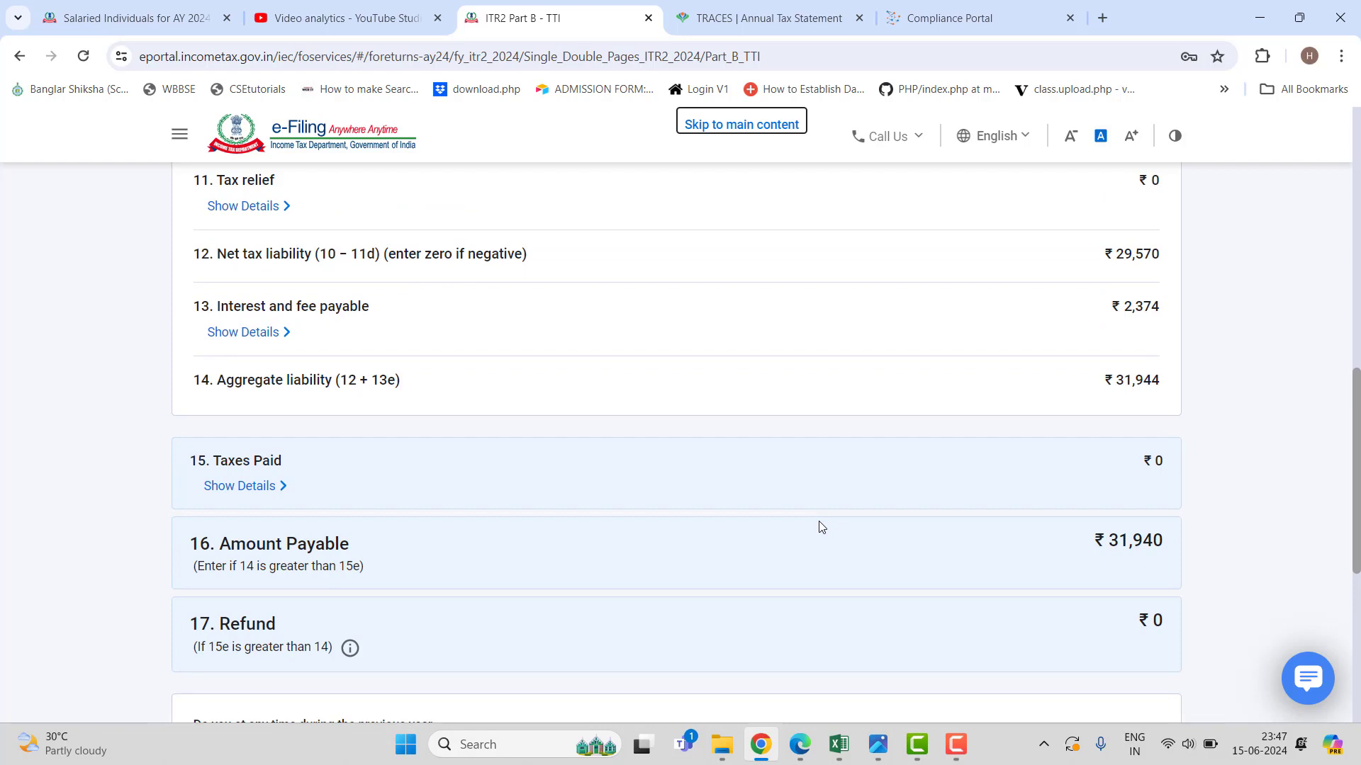
scroll(818, 525, "up", 2)
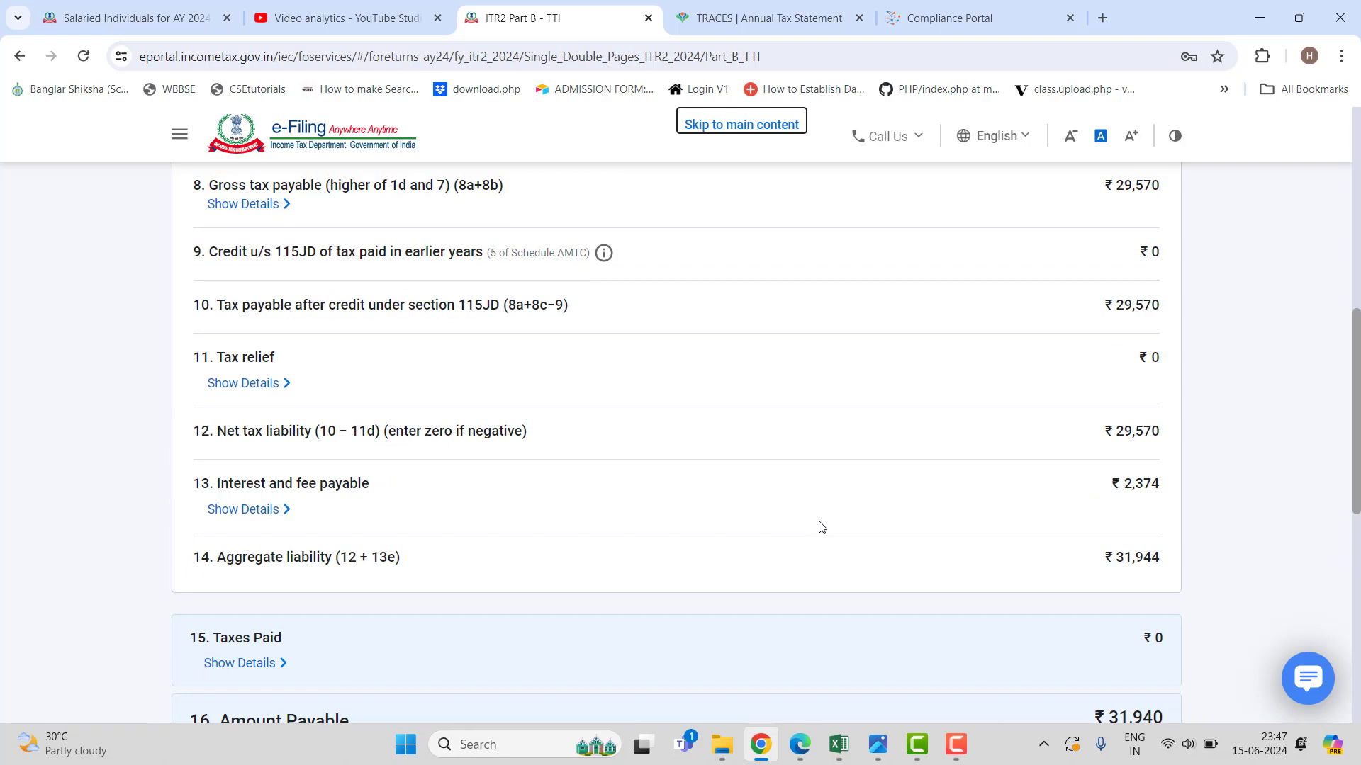
scroll(820, 527, "up", 3)
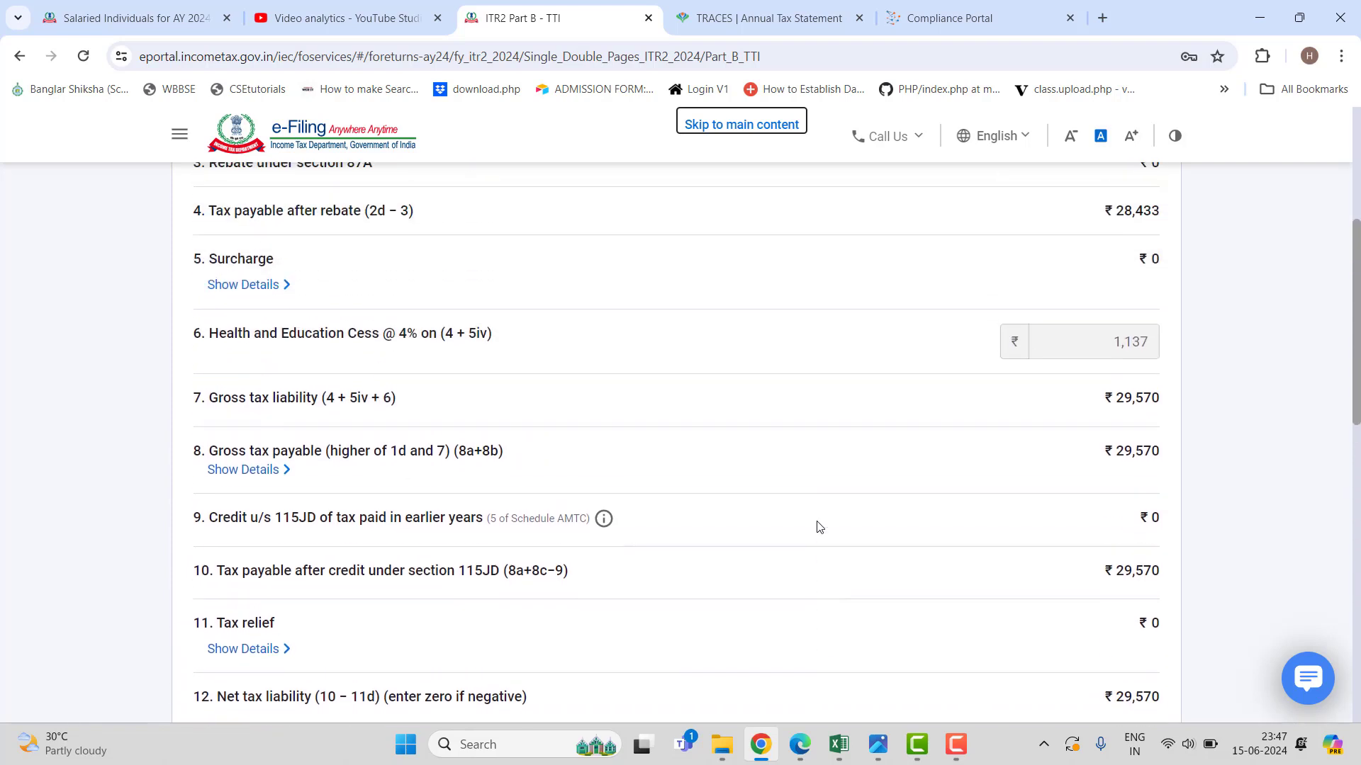
scroll(819, 527, "up", 4)
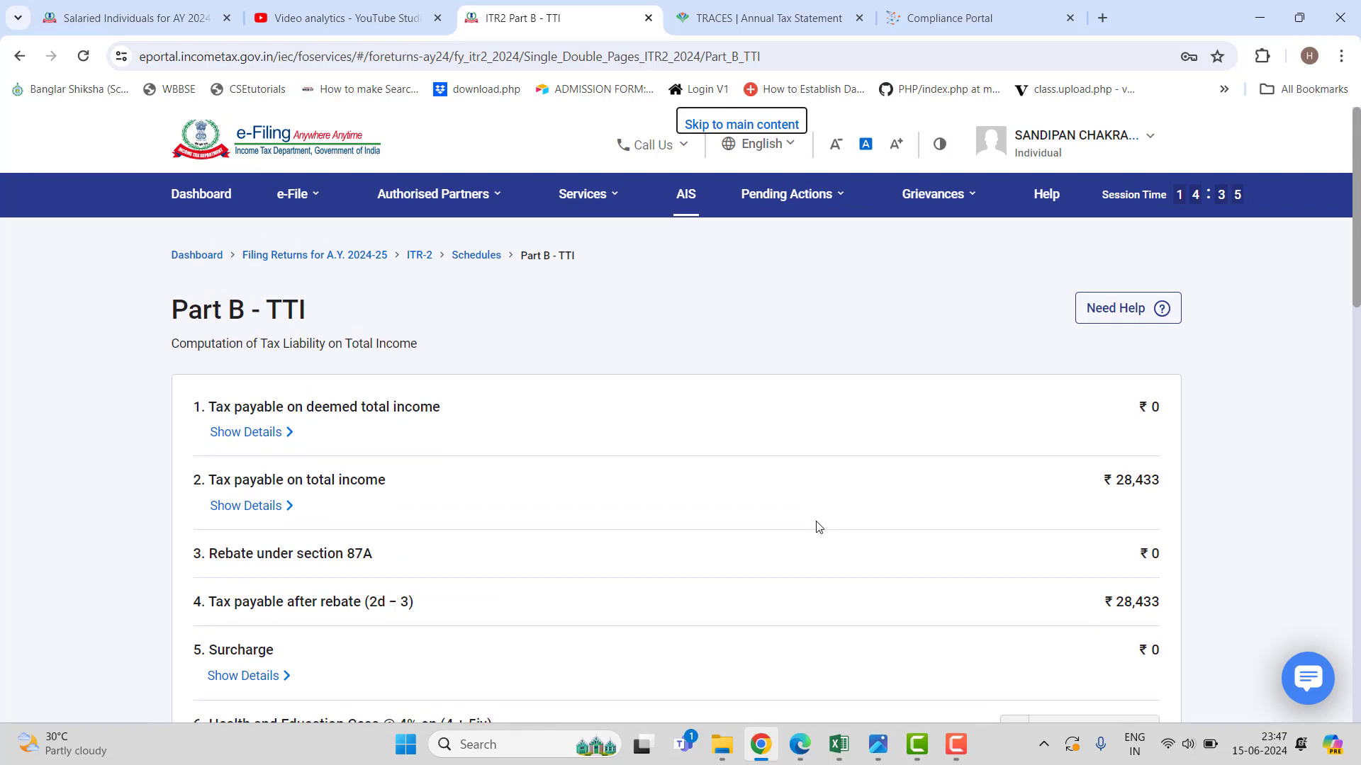
scroll(758, 528, "down", 2)
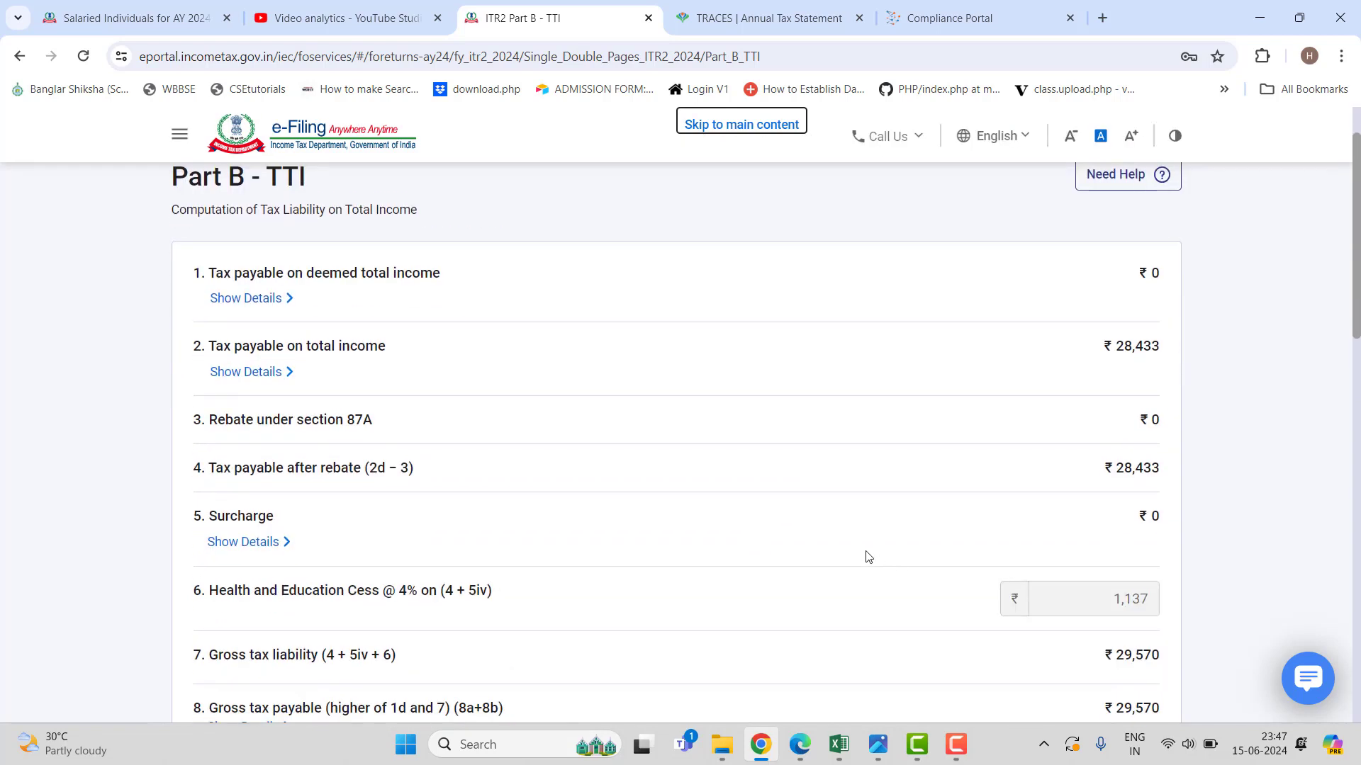
scroll(853, 549, "down", 1)
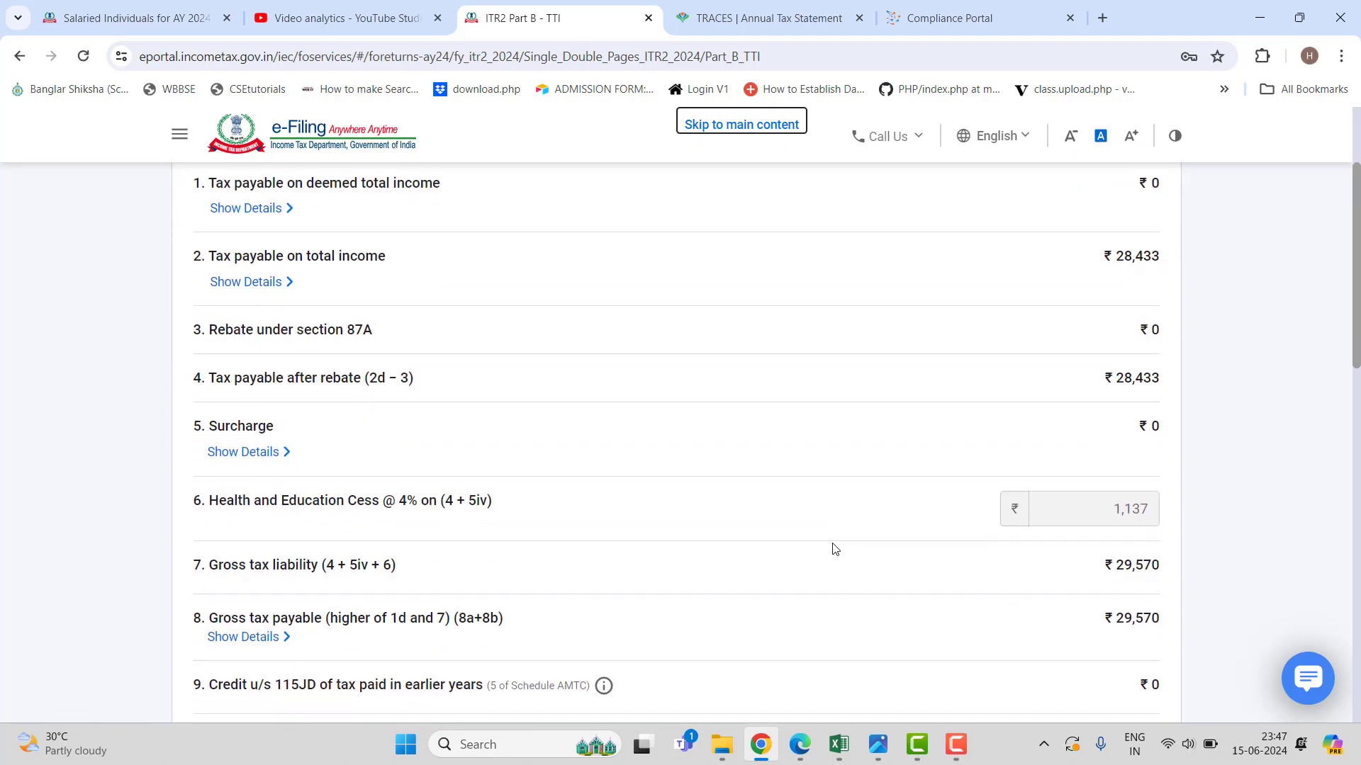
scroll(832, 550, "down", 2)
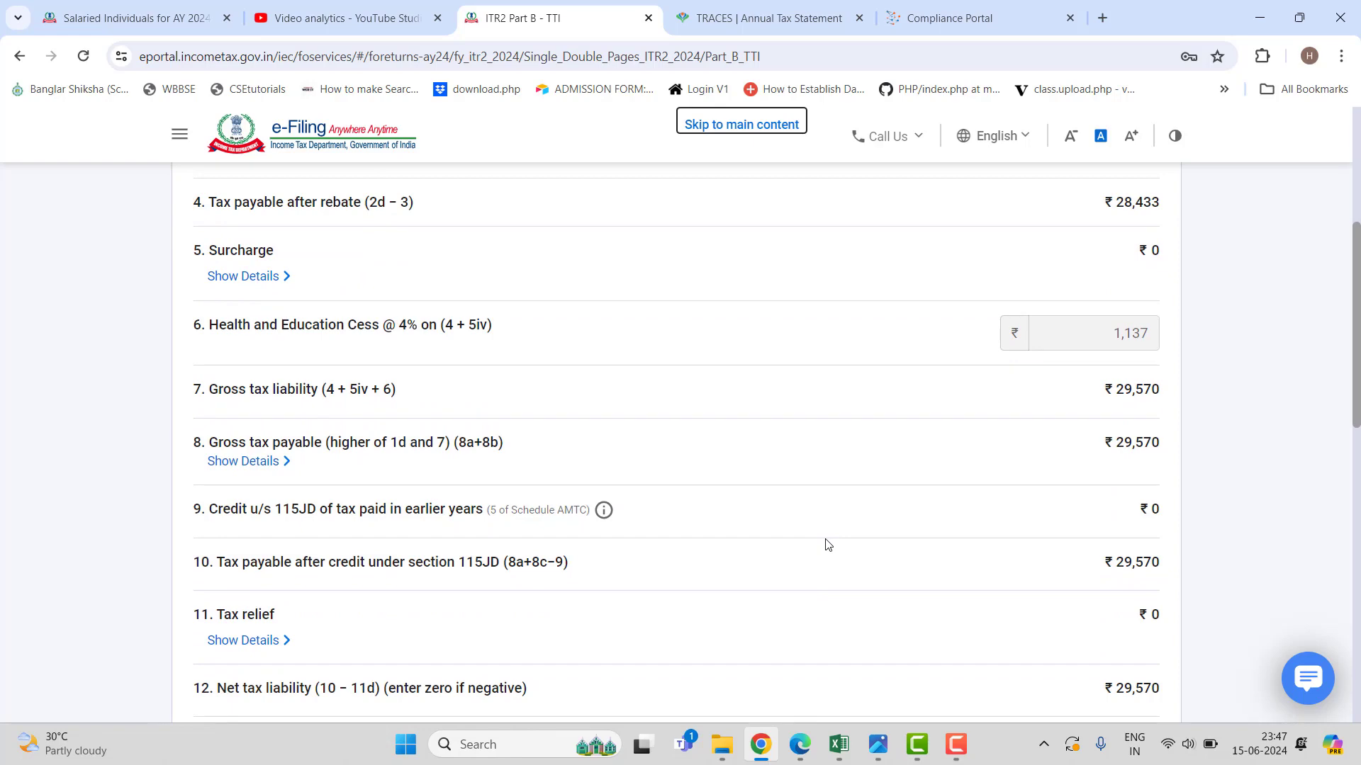
scroll(826, 545, "down", 9)
scroll(819, 545, "down", 2)
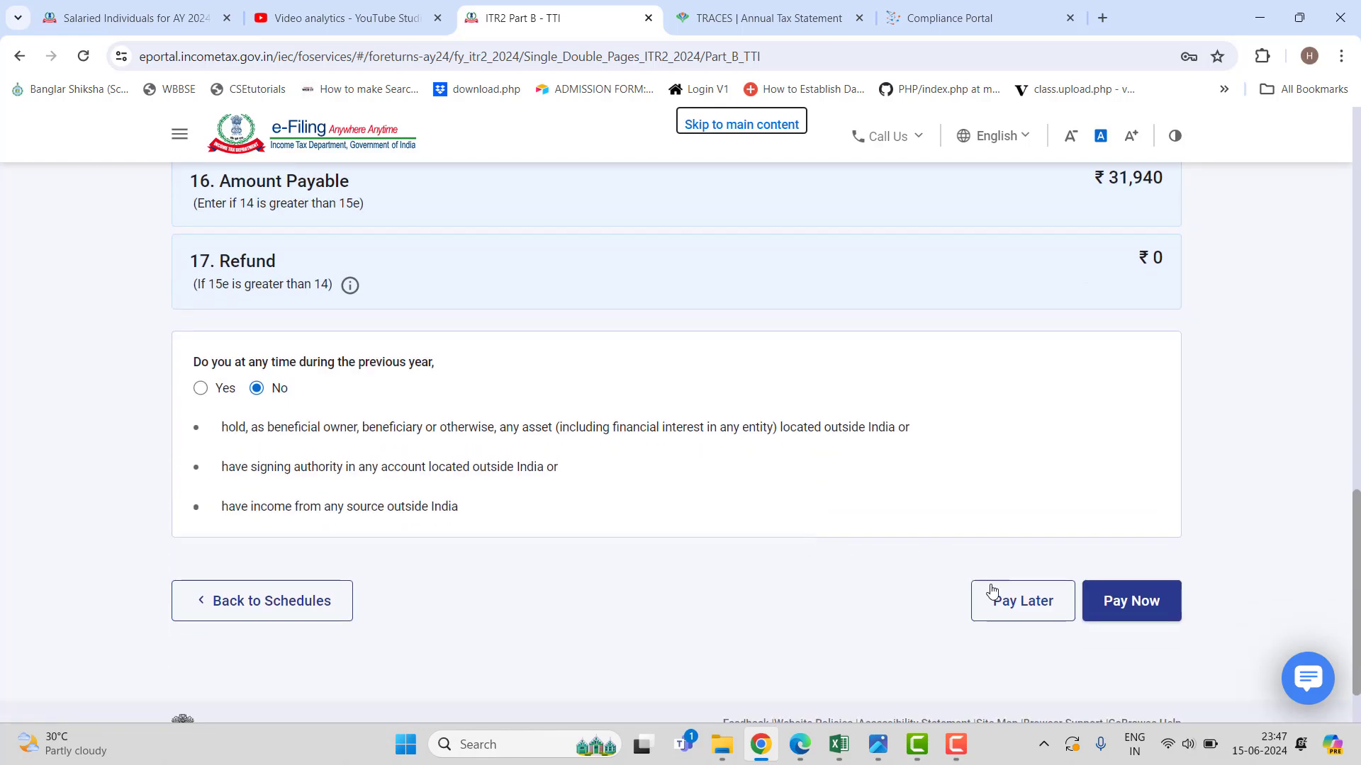
left_click(956, 744)
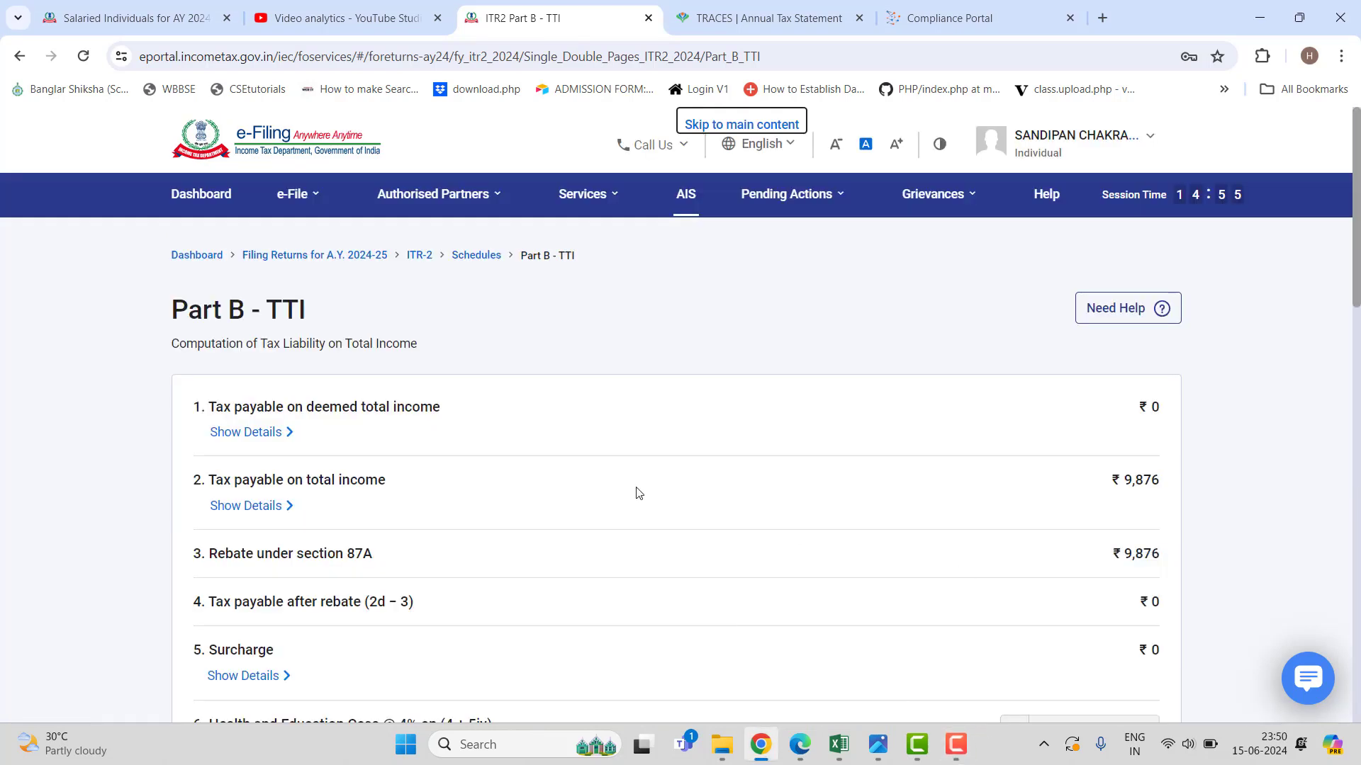
scroll(638, 494, "down", 2)
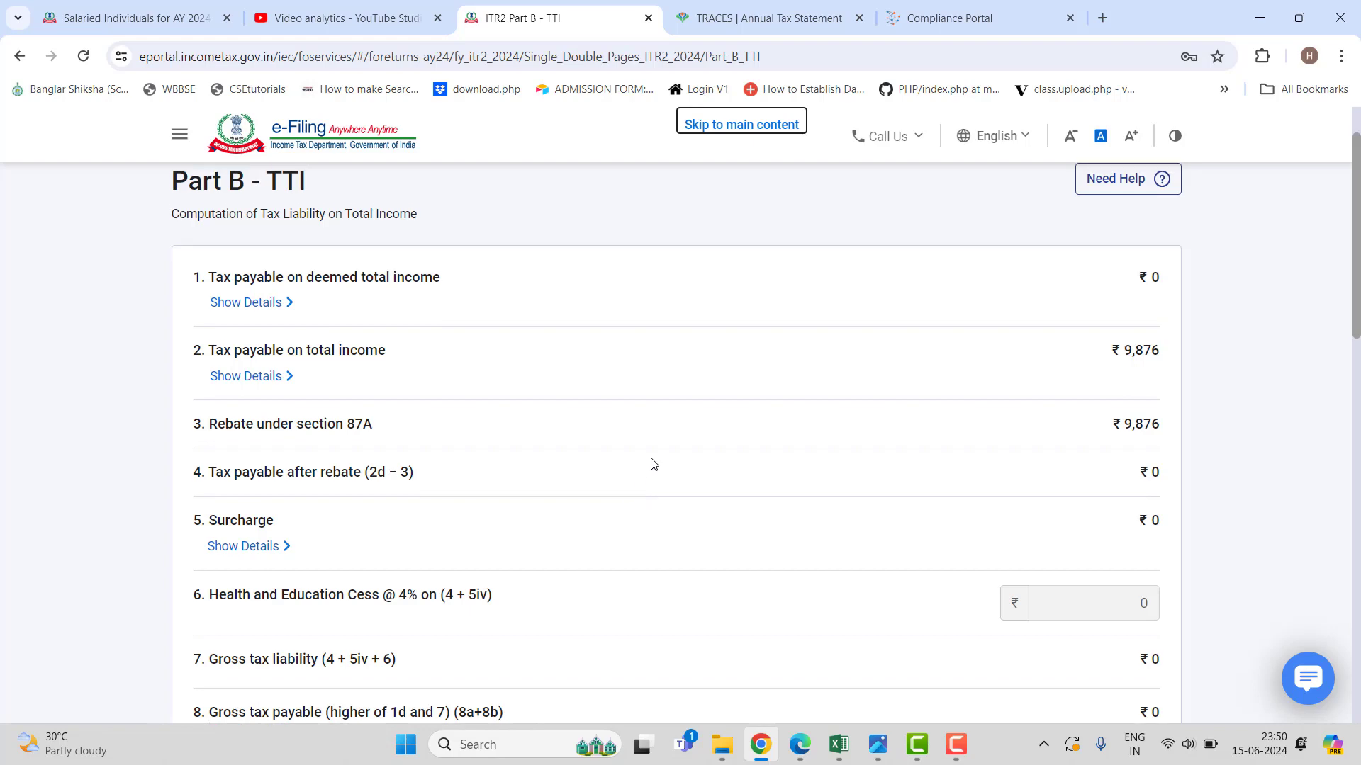
scroll(650, 461, "up", 2)
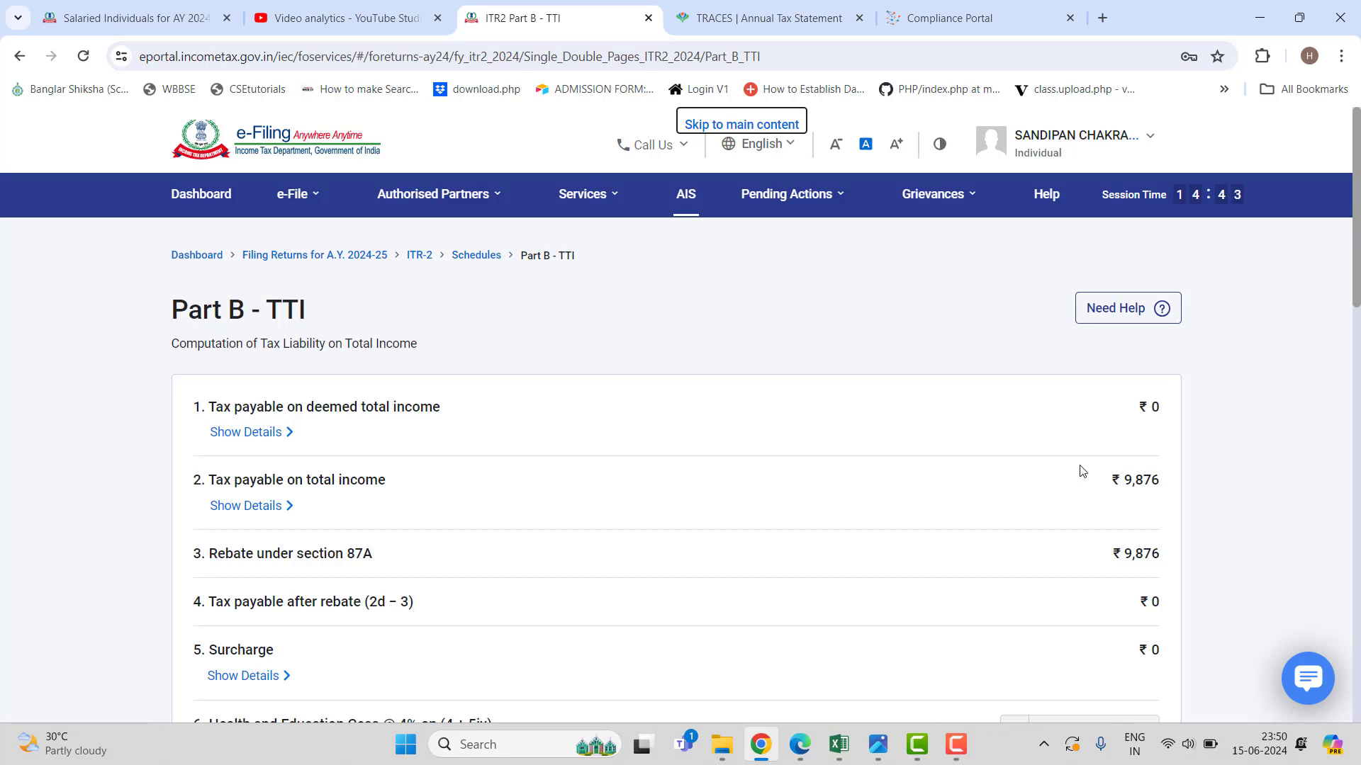
scroll(901, 456, "down", 3)
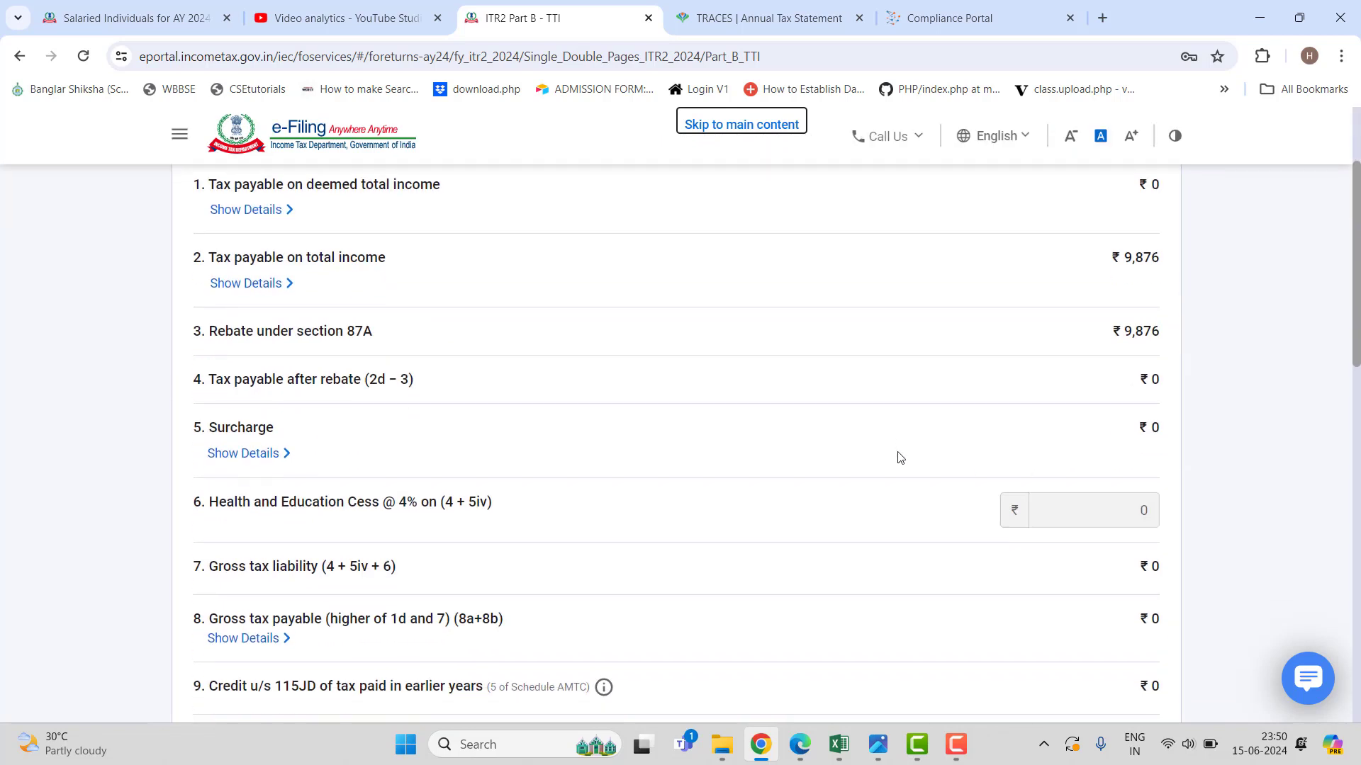
scroll(877, 411, "up", 1)
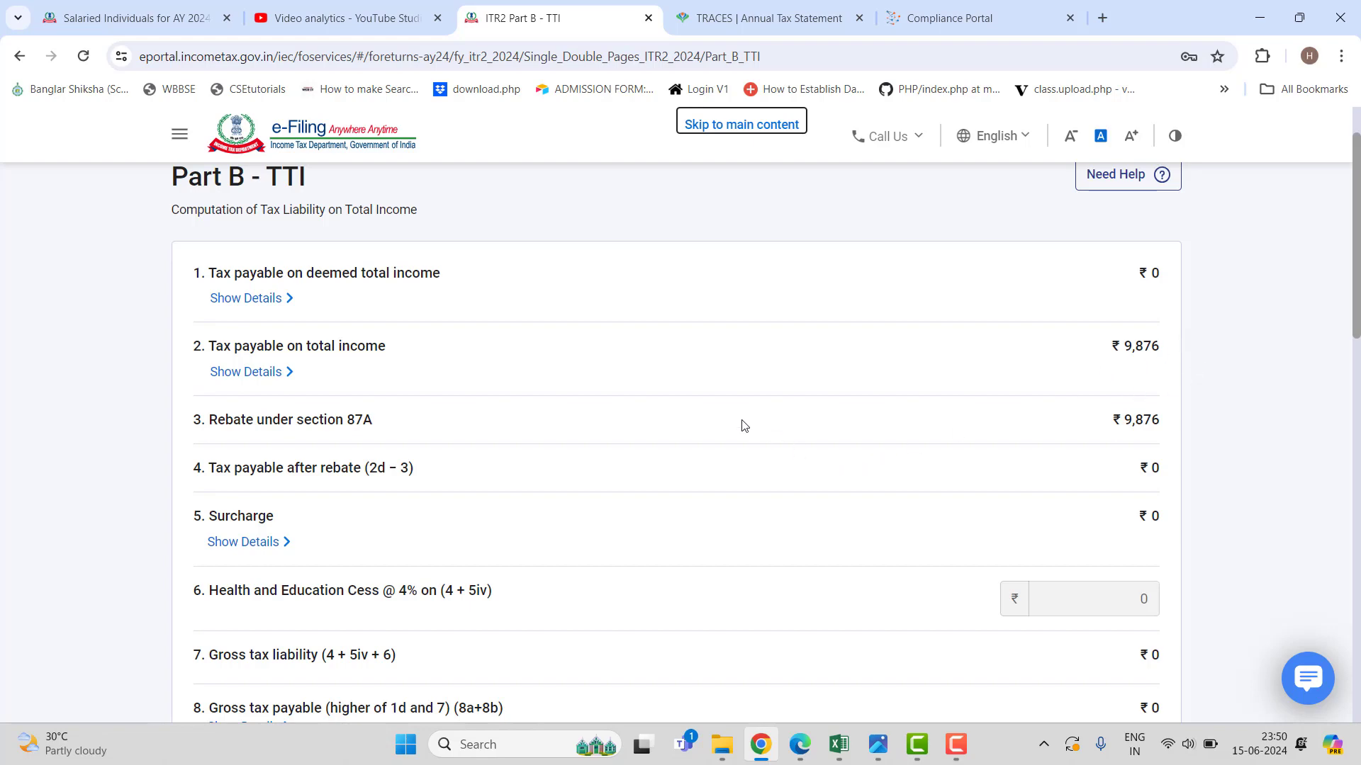
scroll(742, 428, "down", 9)
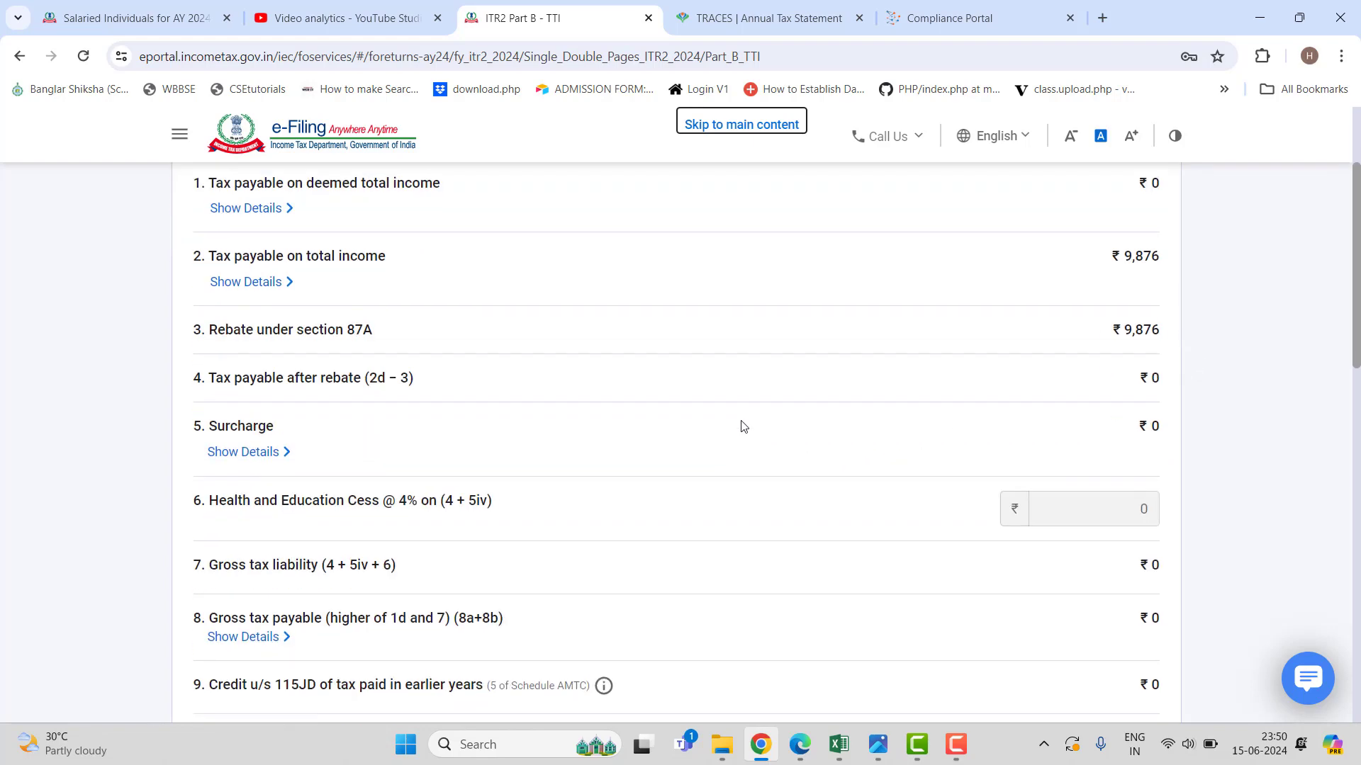
scroll(742, 438, "down", 4)
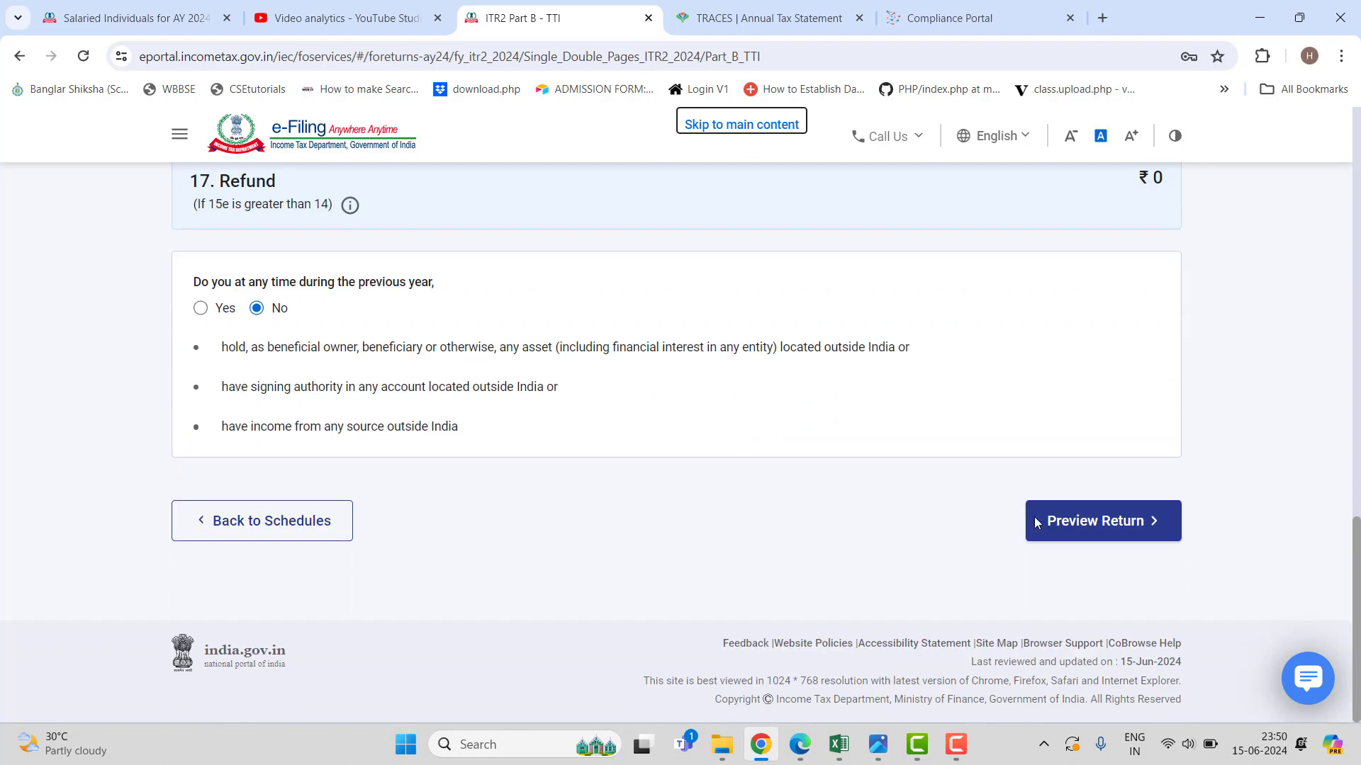
Accept the declaration that the return is correct and open the ITR-2 preview.
left_click(1121, 528)
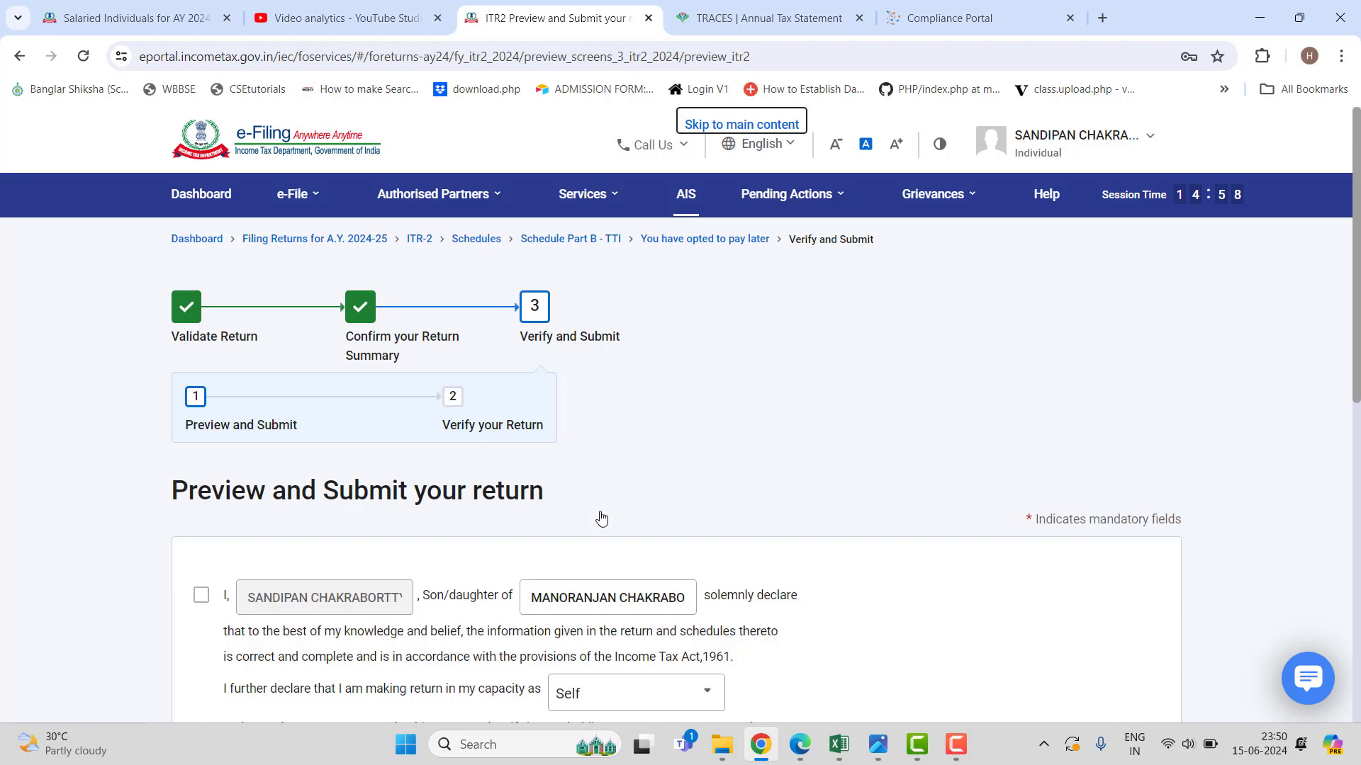
left_click(197, 598)
scroll(723, 559, "down", 9)
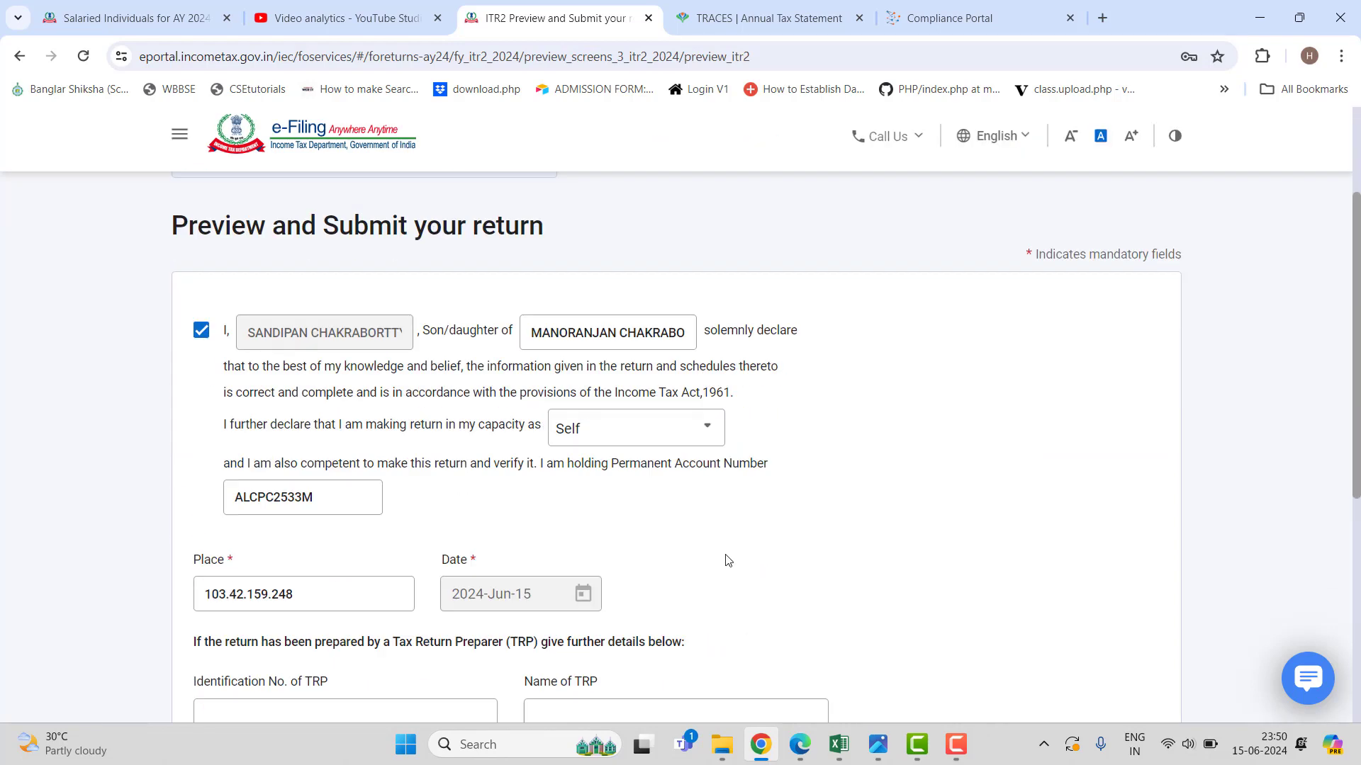
left_click(1115, 499)
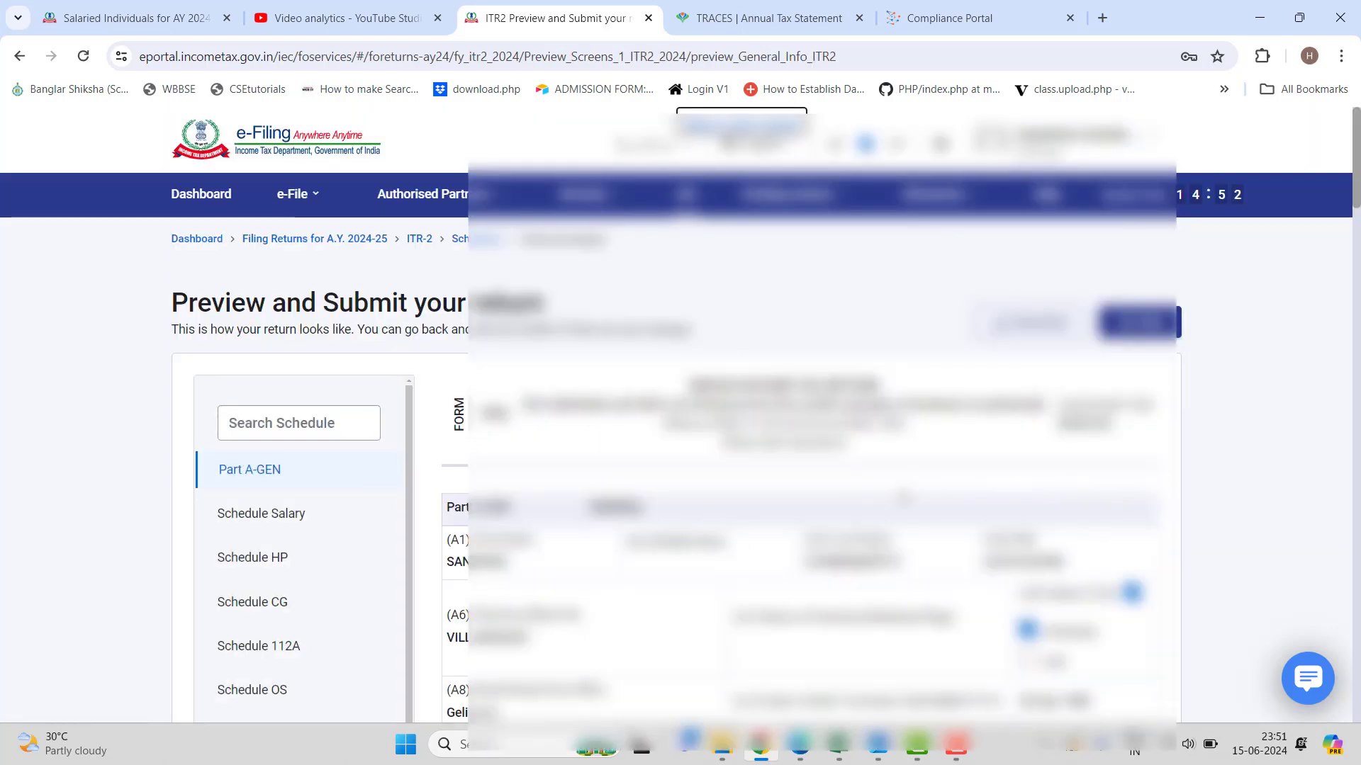
Go through the ITR-2 preview to the end and proceed to validation.
scroll(680, 425, "down", 3)
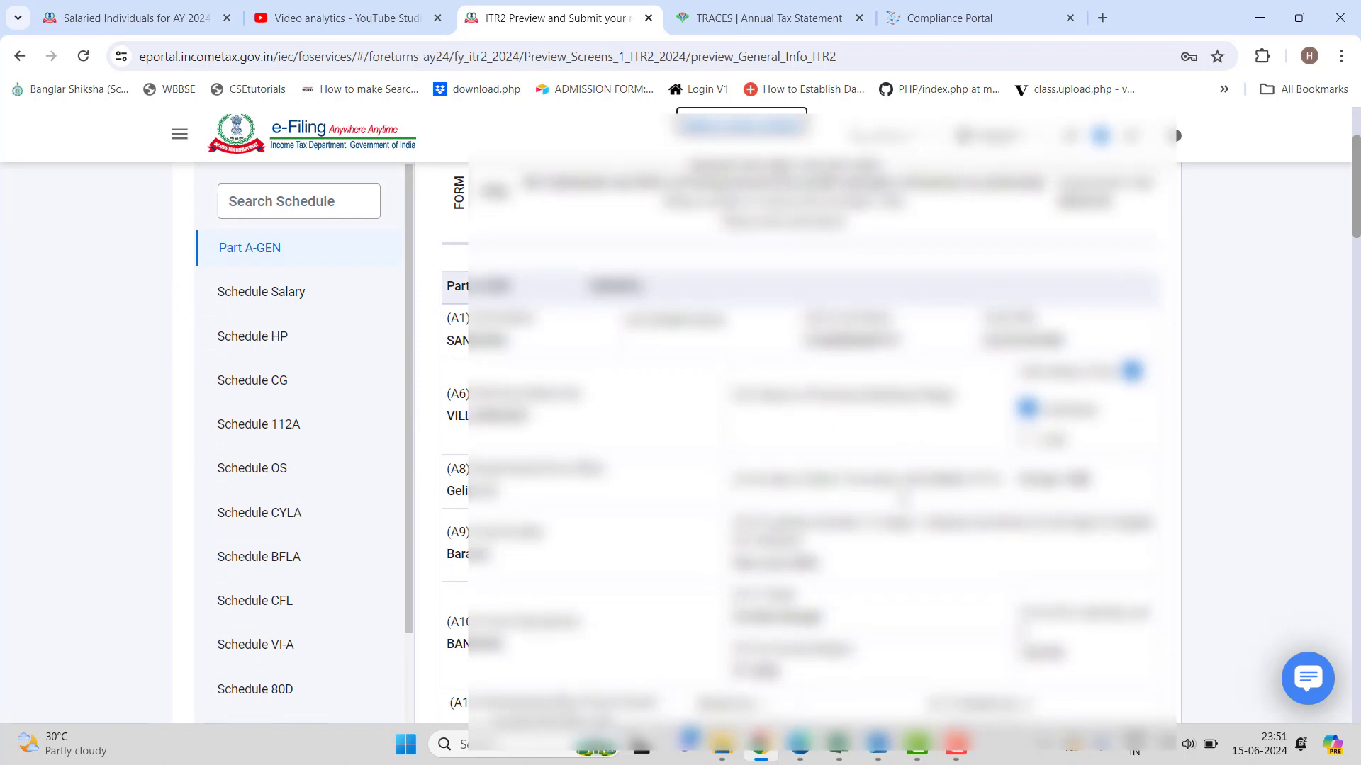
scroll(808, 439, "down", 15)
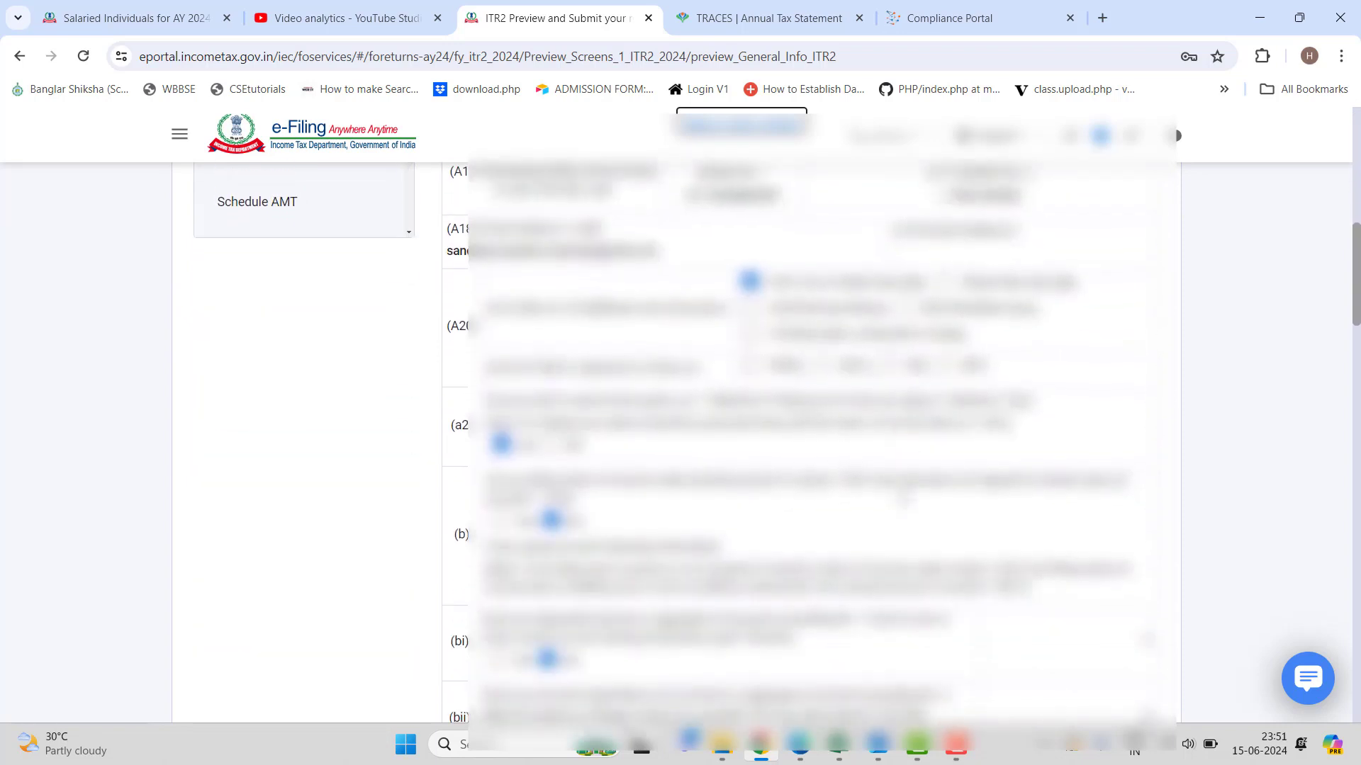
scroll(808, 440, "down", 15)
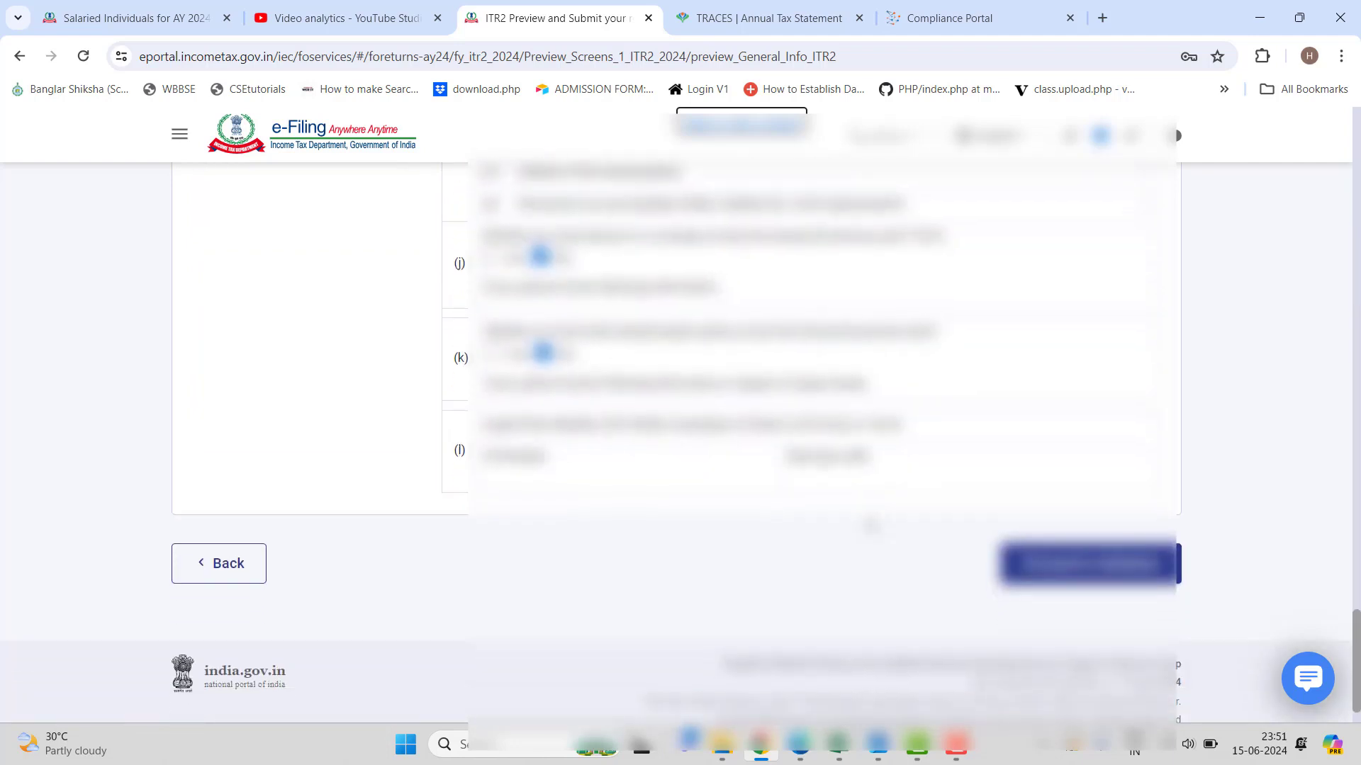
left_click(1061, 549)
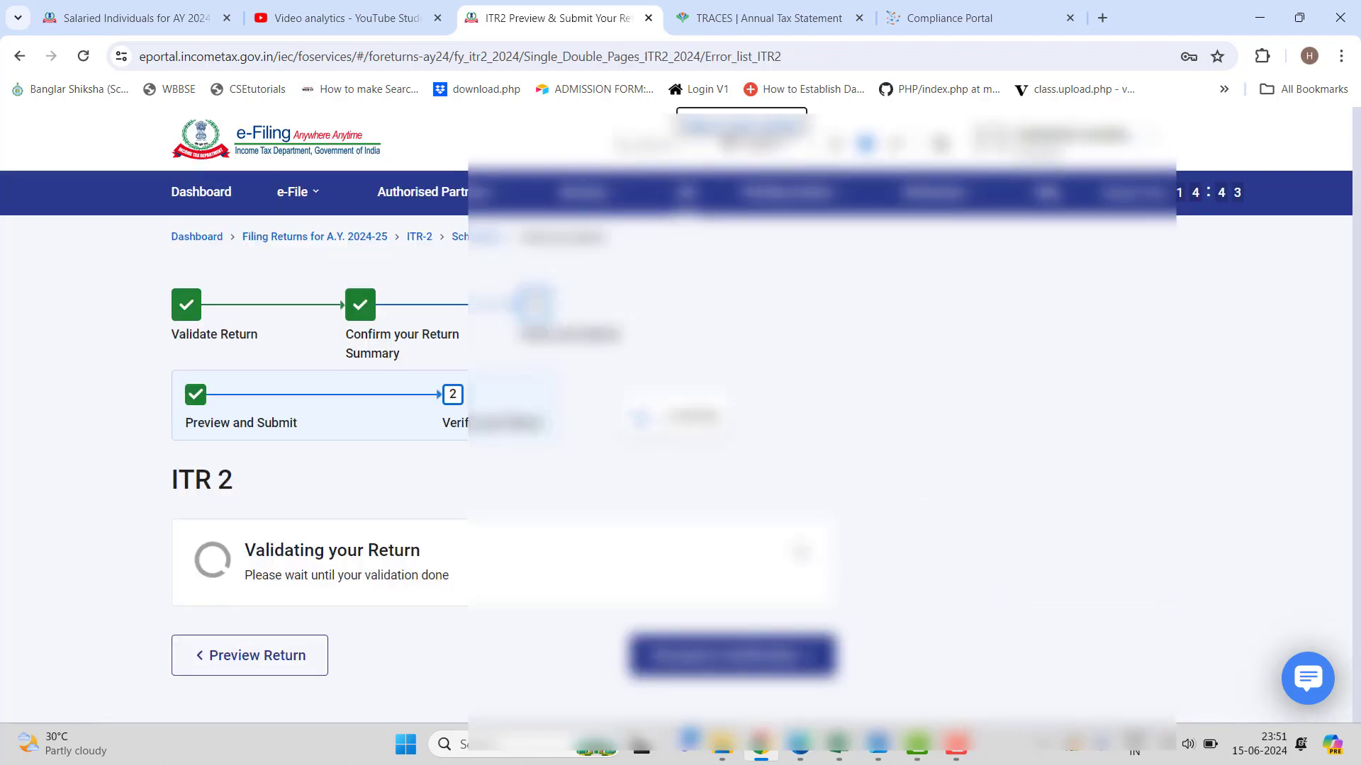
After 'Validation Successful!' with no errors, proceed to the Complete your Verification page.
scroll(769, 528, "down", 2)
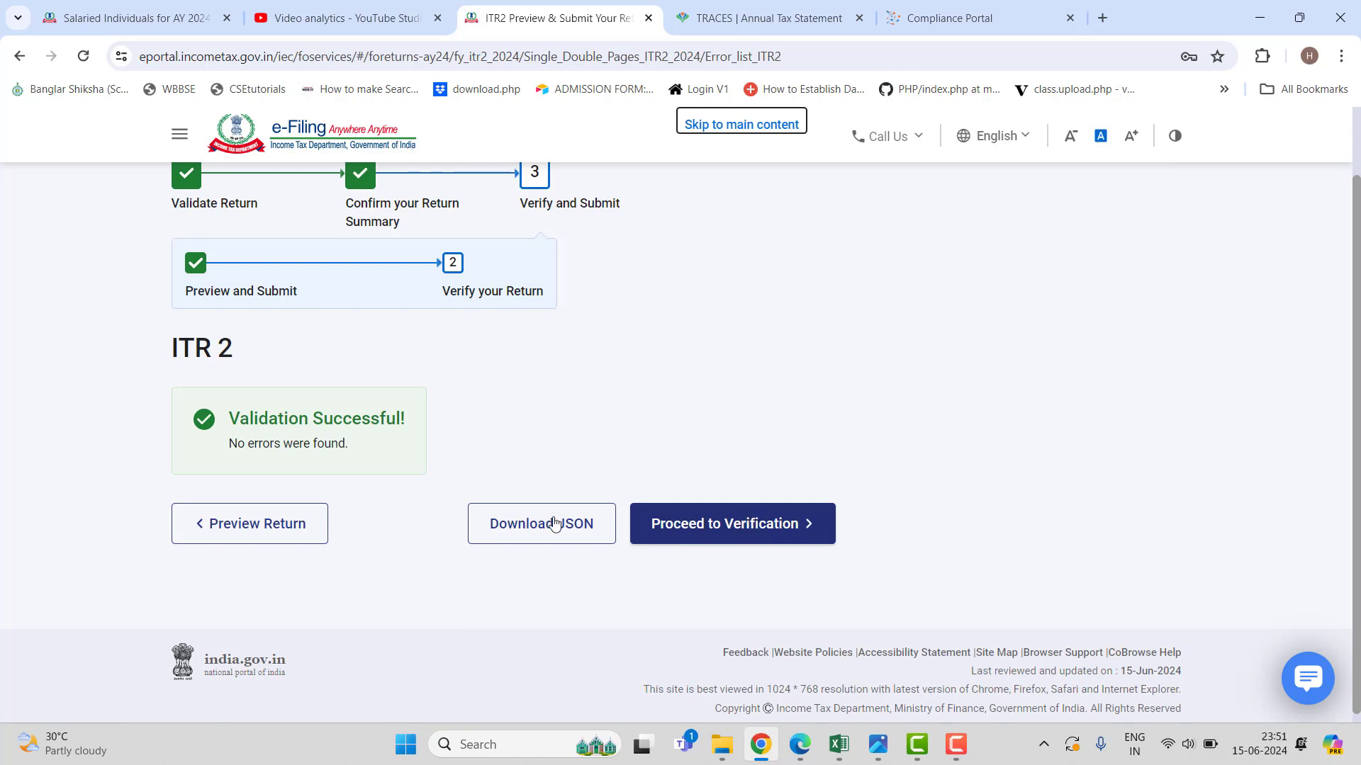
left_click(743, 528)
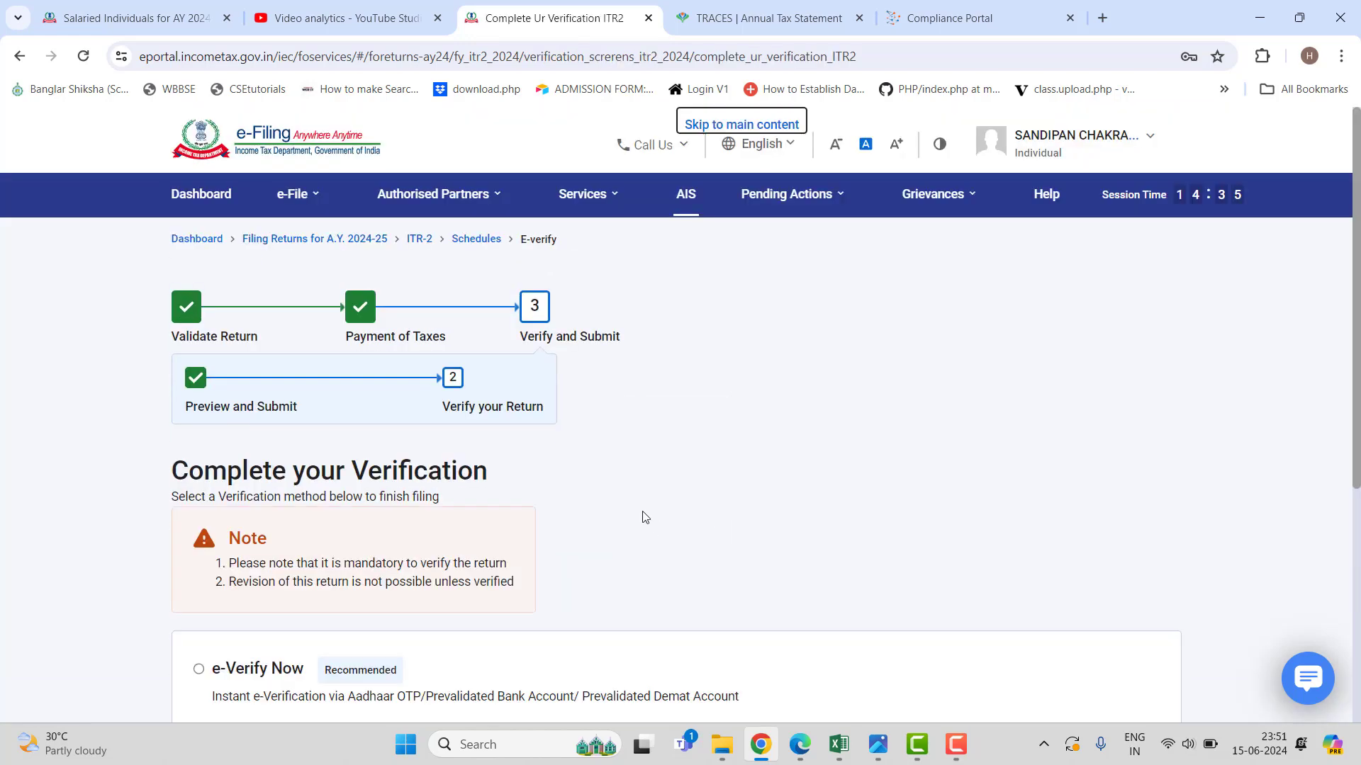
Choose e-Verify Now, continue, then go back to the verification choice page.
scroll(642, 516, "down", 3)
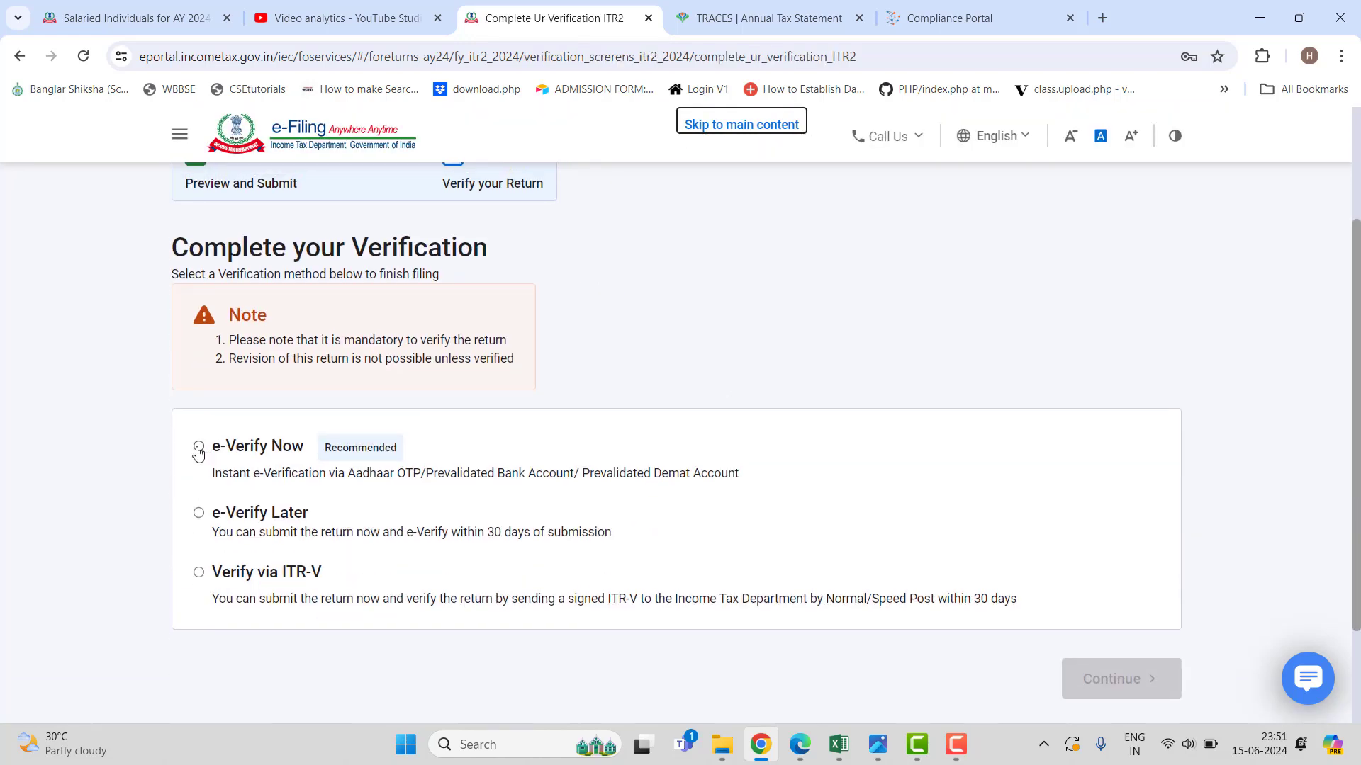
left_click(199, 447)
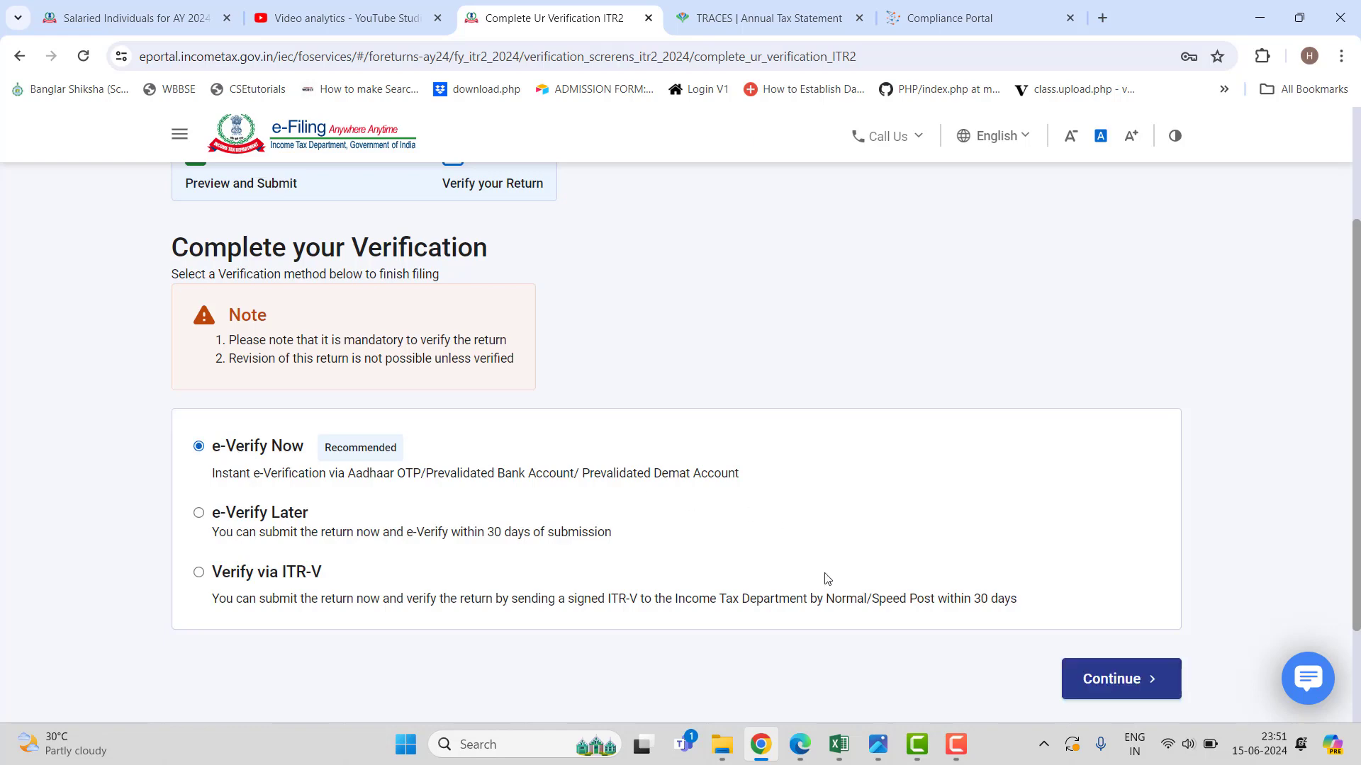
left_click(1118, 679)
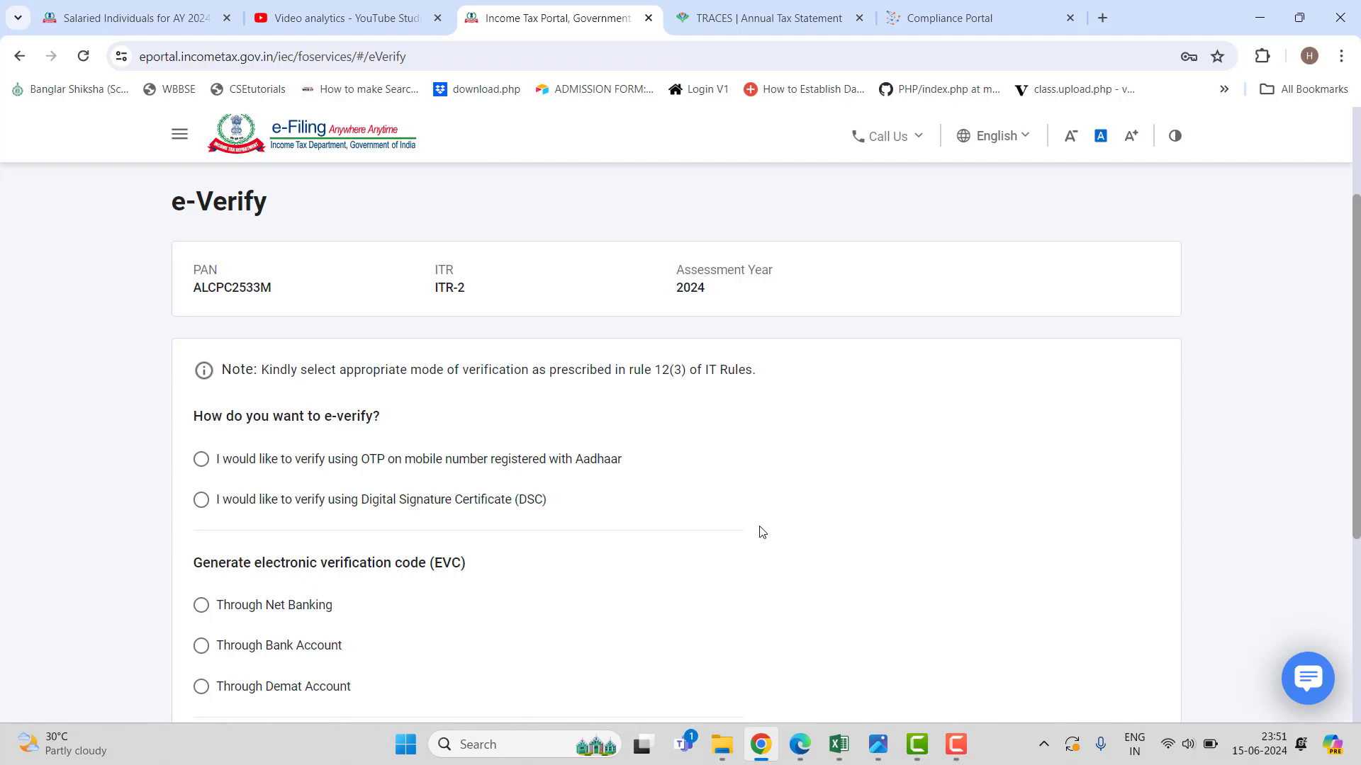
scroll(682, 443, "down", 4)
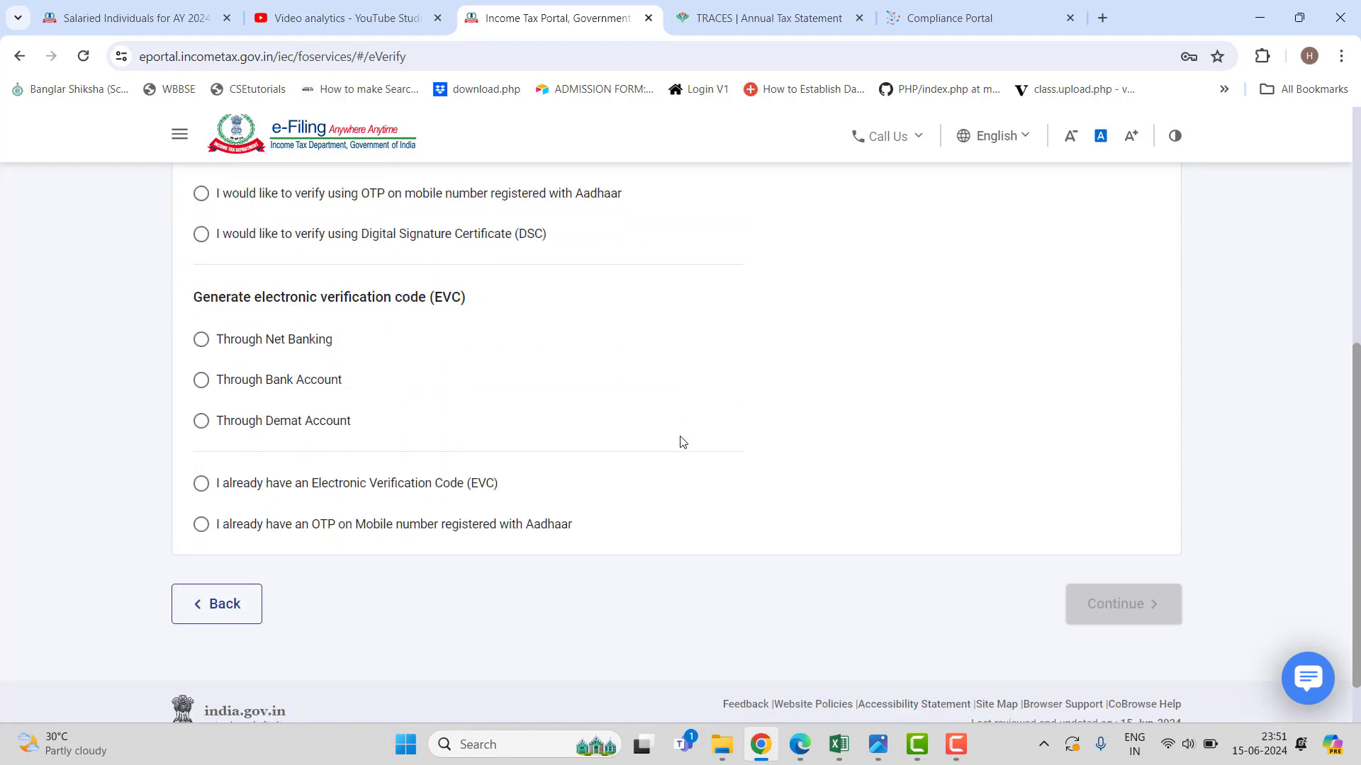
left_click(219, 608)
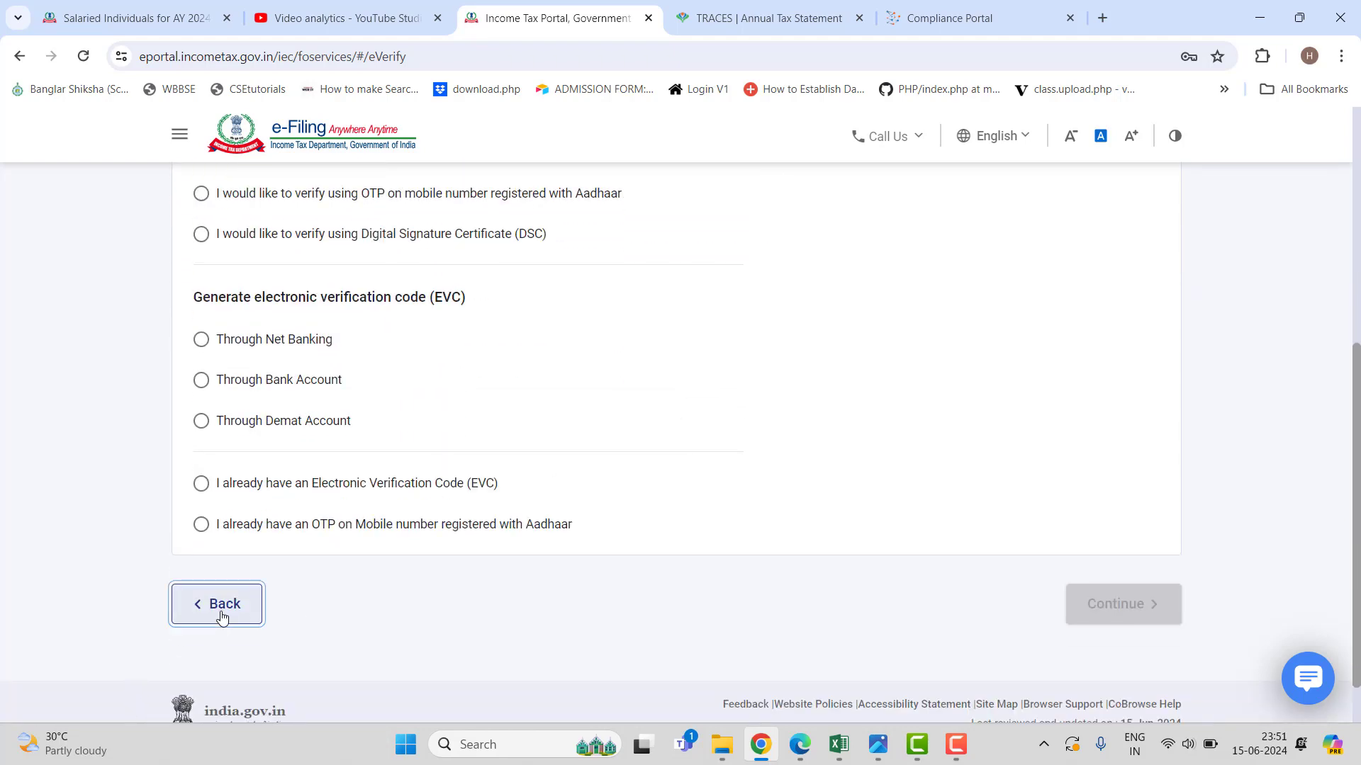
Continue again to the e-Verify page for ITR-2, Assessment Year 2024.
scroll(481, 560, "down", 5)
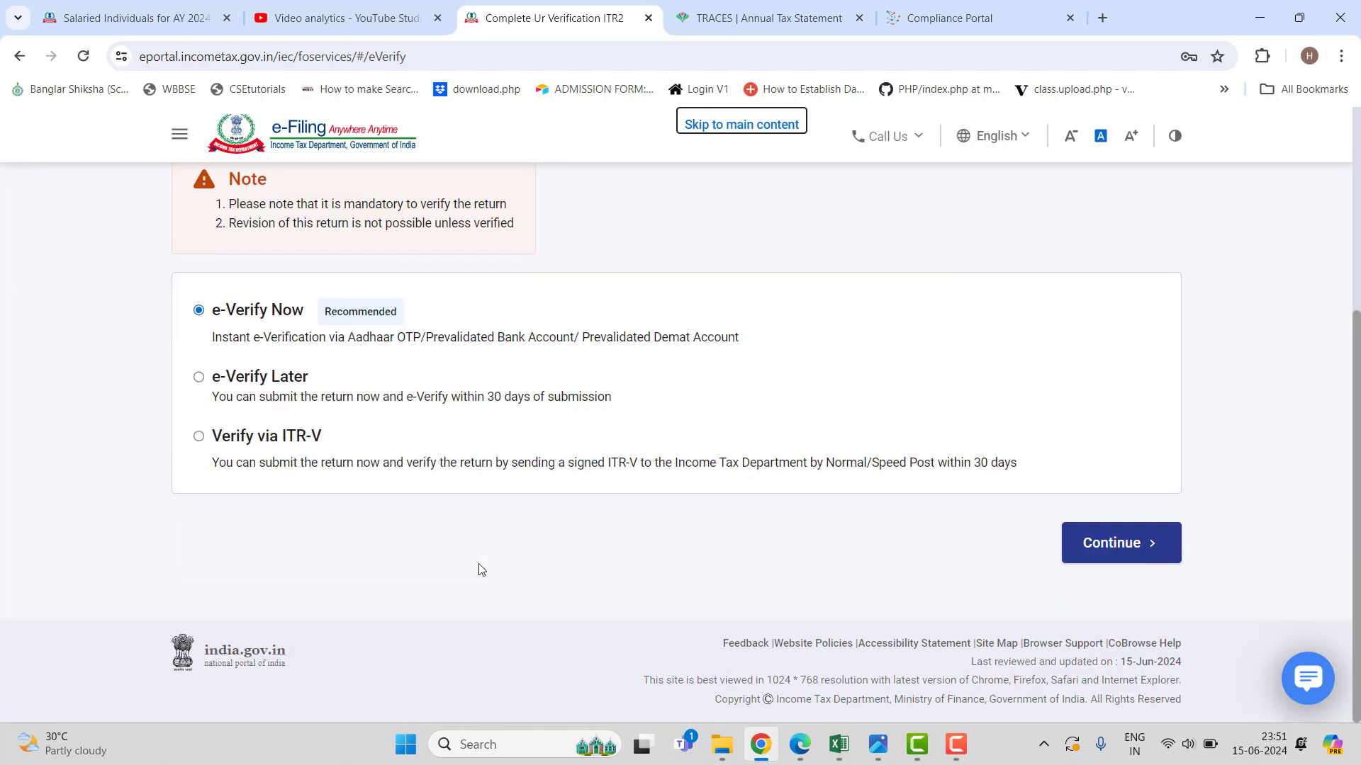
scroll(474, 571, "up", 5)
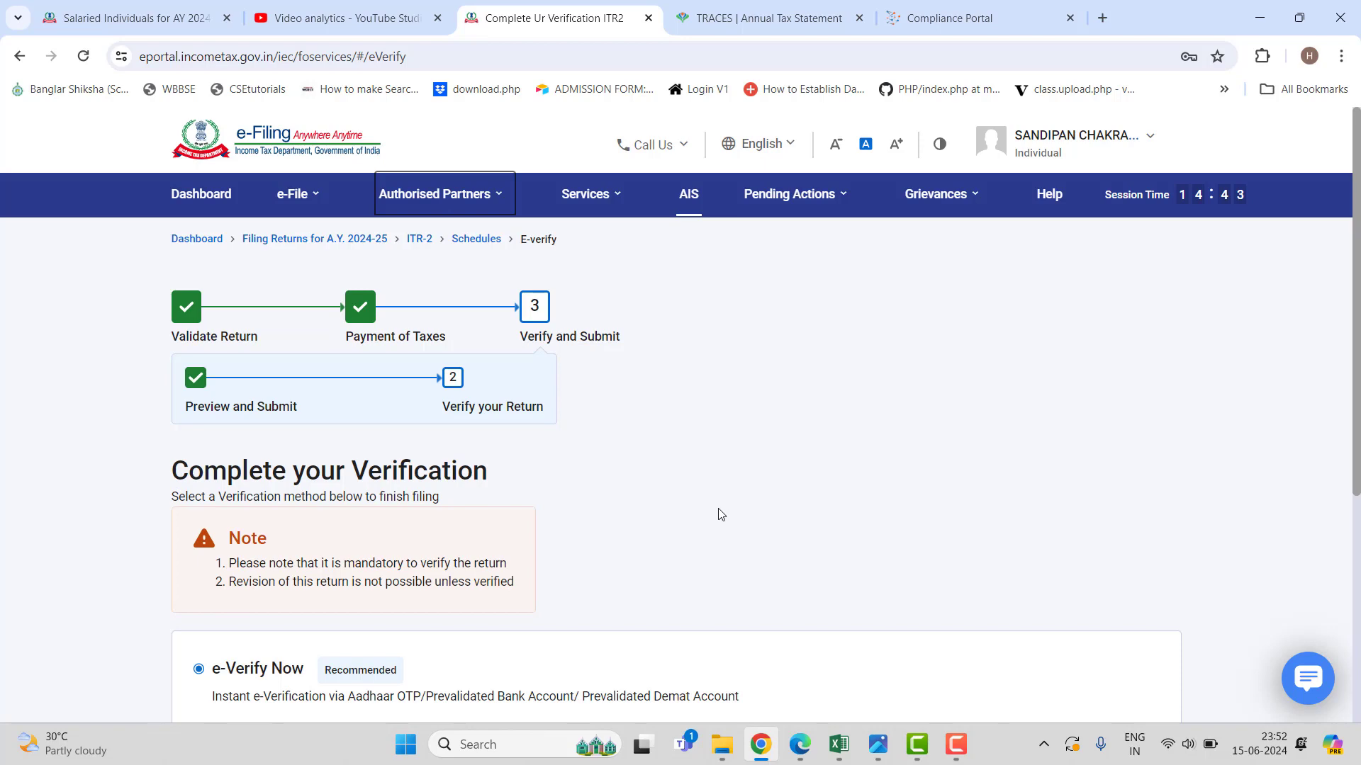
scroll(717, 514, "down", 3)
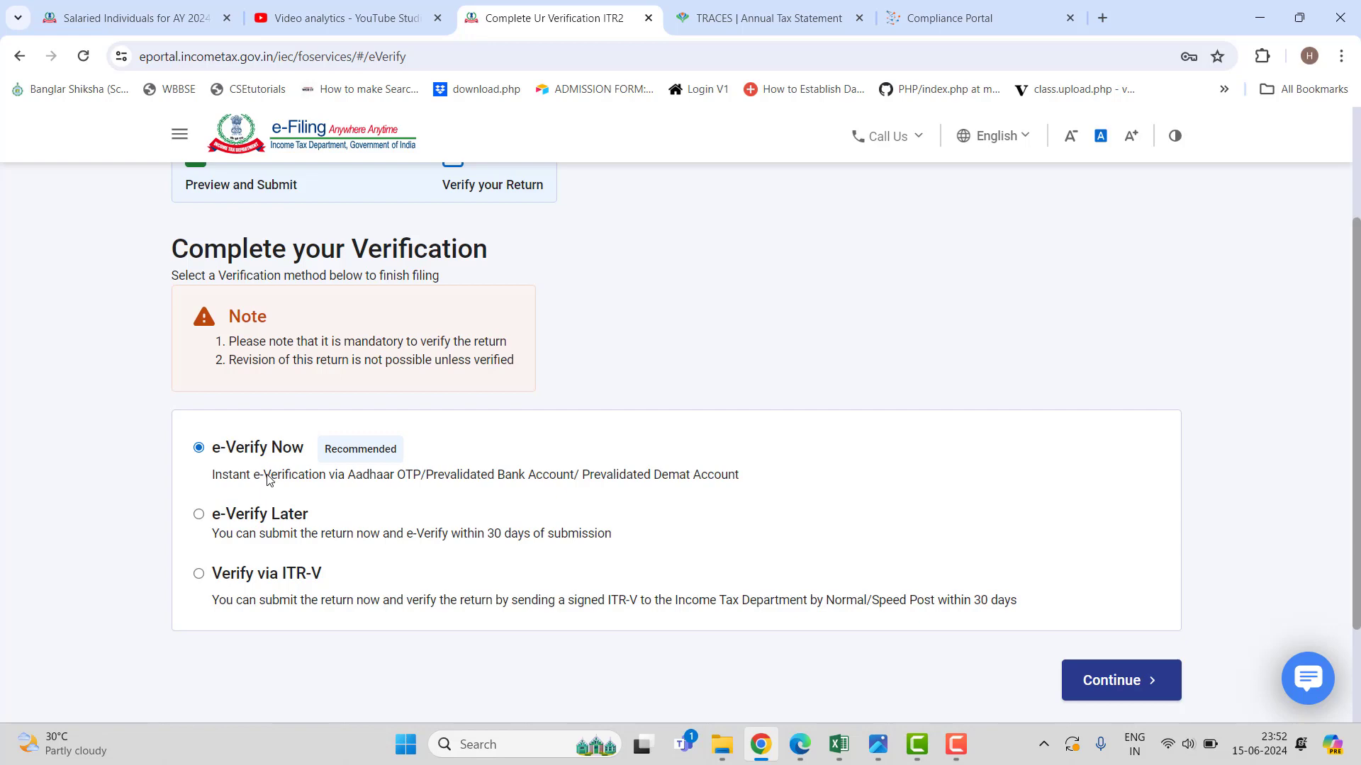
scroll(268, 480, "up", 3)
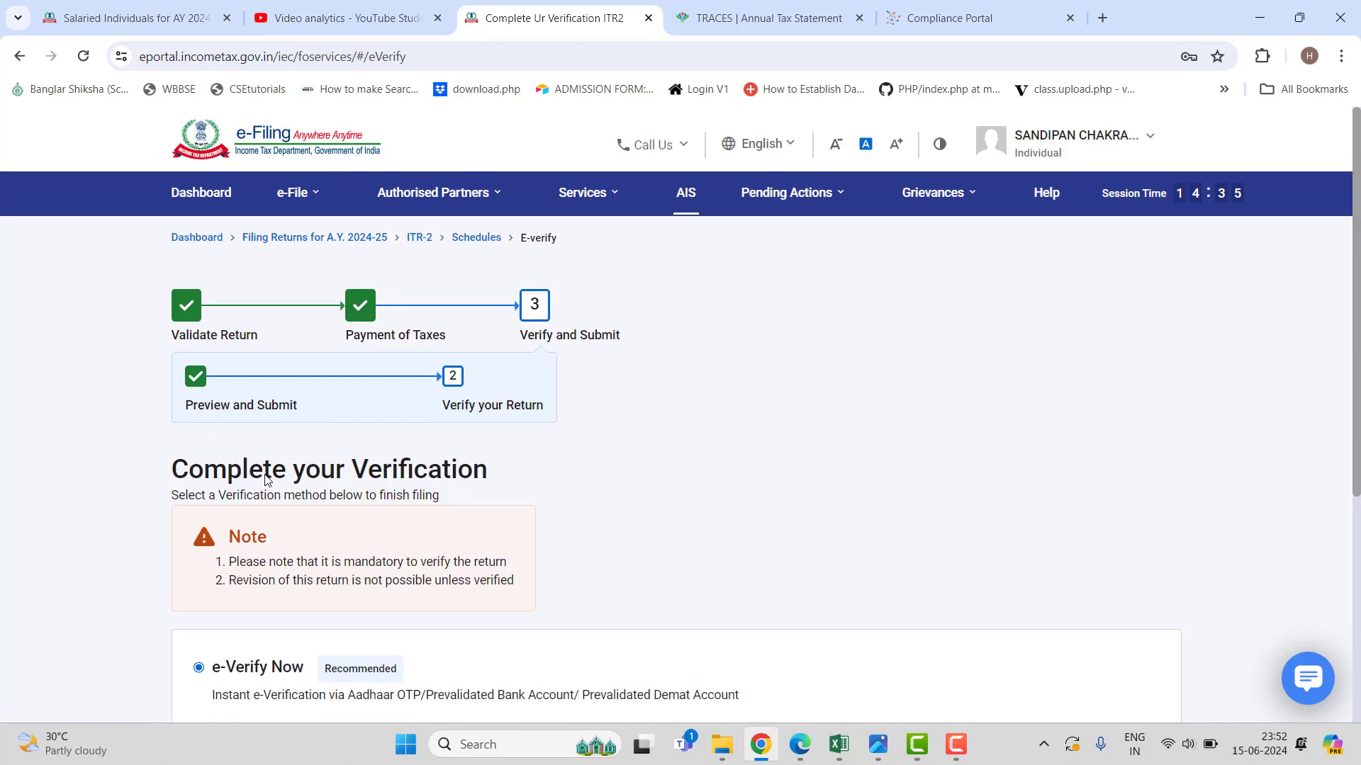
scroll(610, 546, "down", 3)
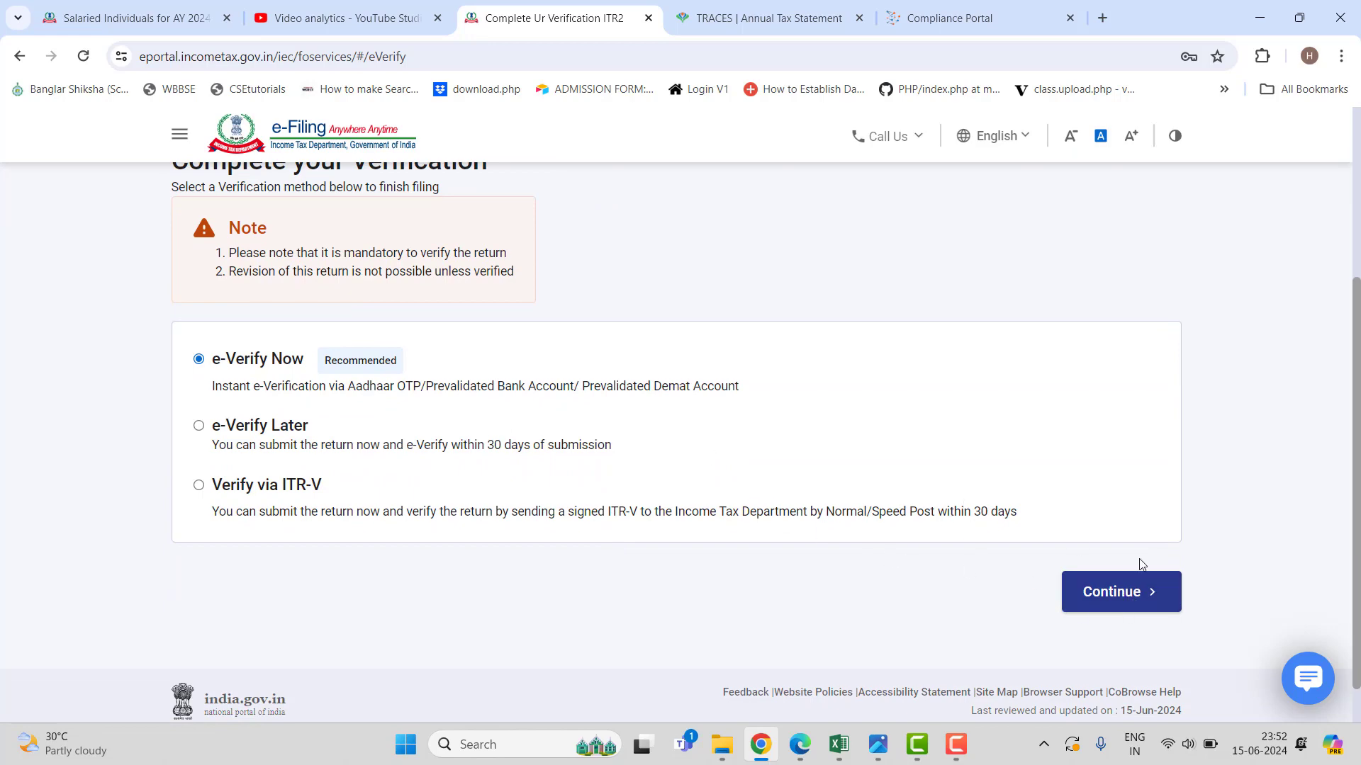
left_click(1135, 594)
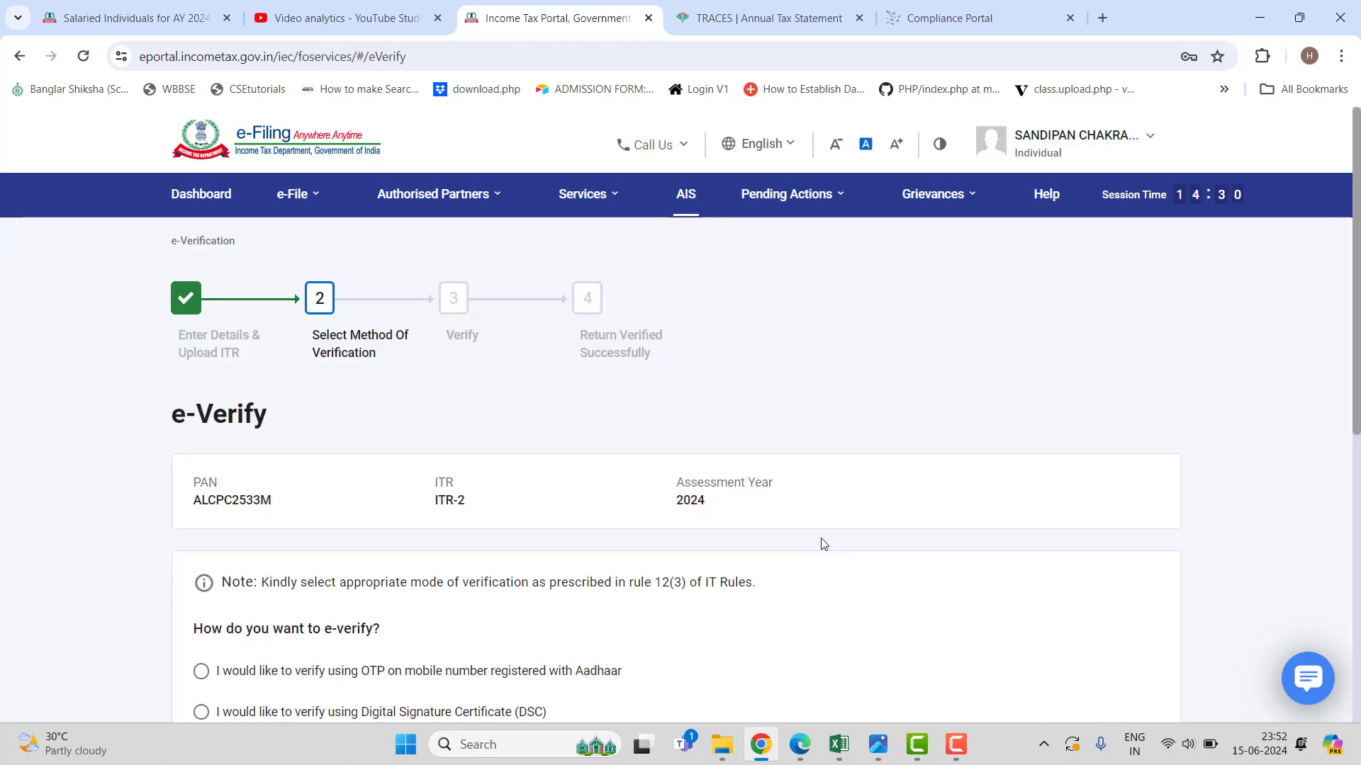
Choose OTP on the Aadhaar-registered mobile, agree to validate Aadhaar details, and cancel the OTP dialog.
scroll(822, 545, "down", 3)
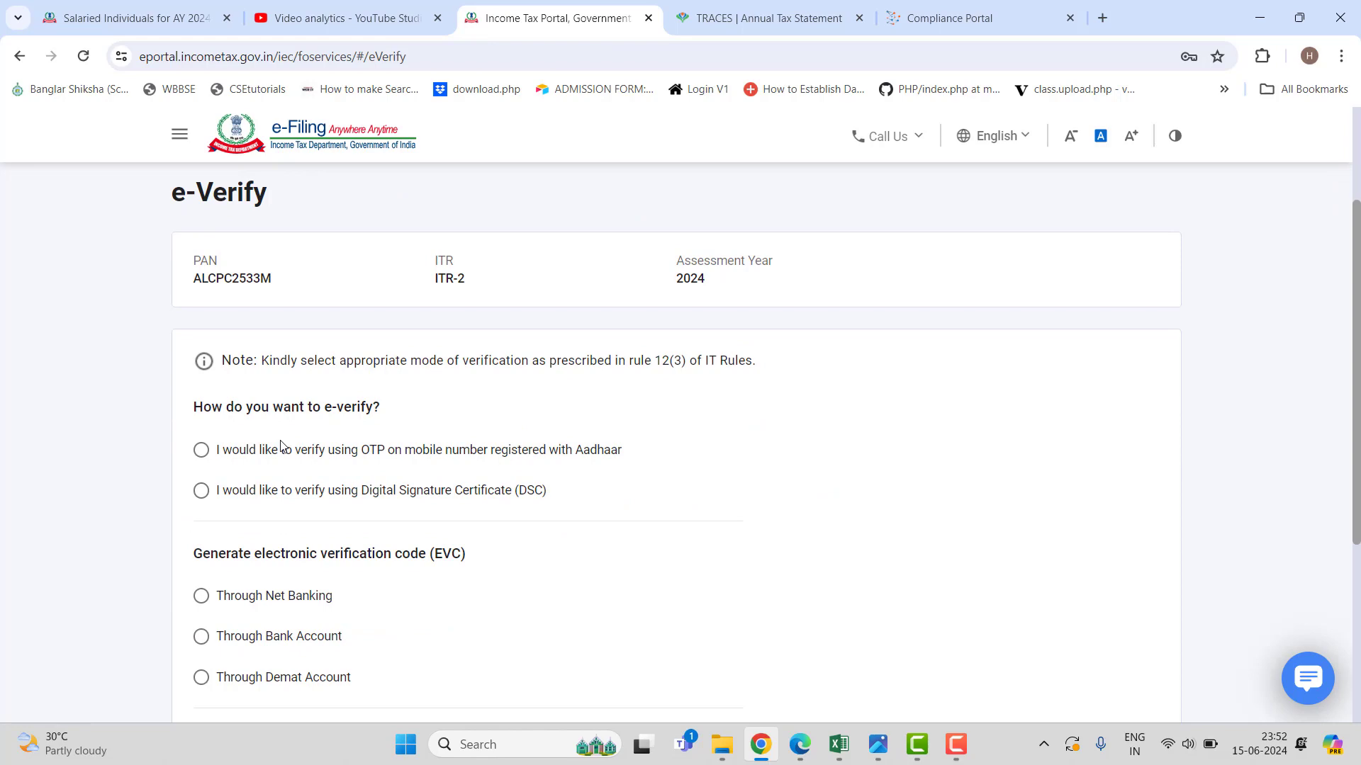
left_click(201, 450)
scroll(720, 486, "down", 5)
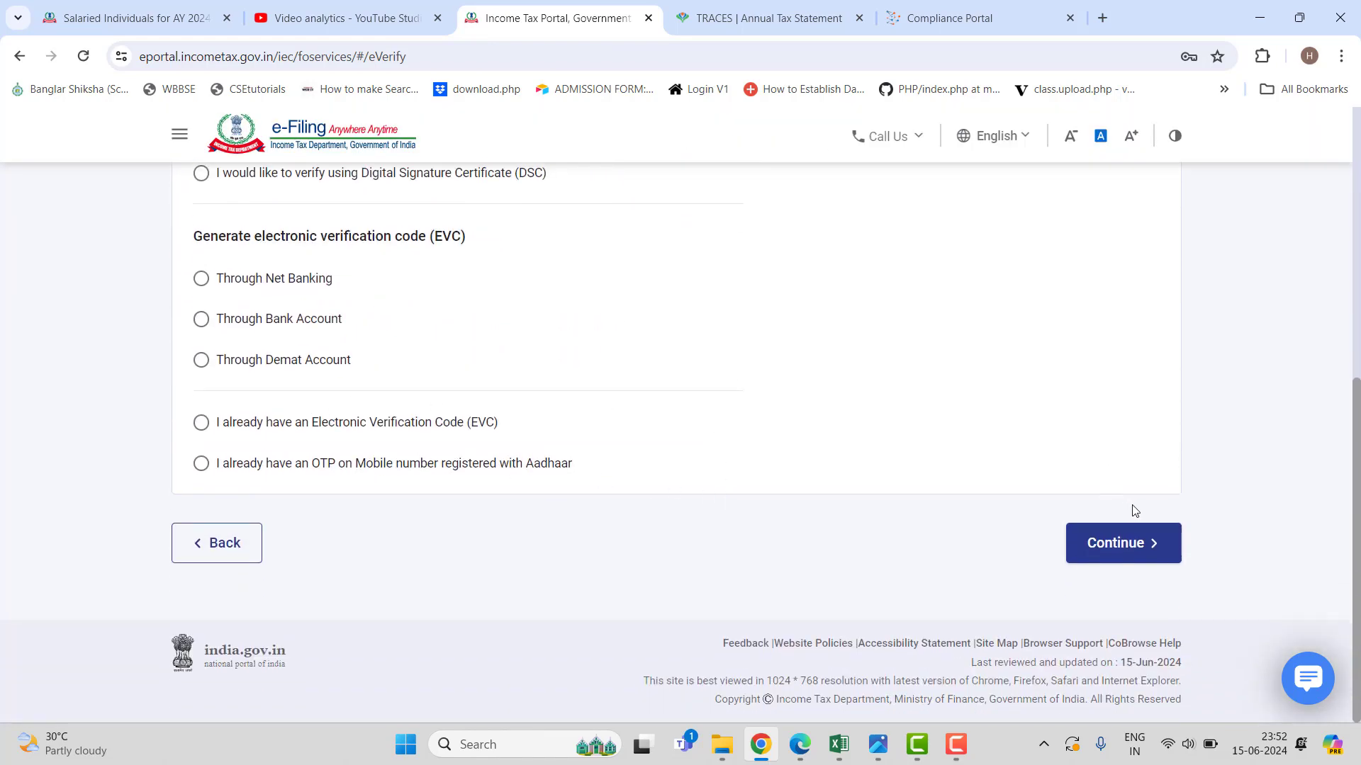
left_click(1127, 543)
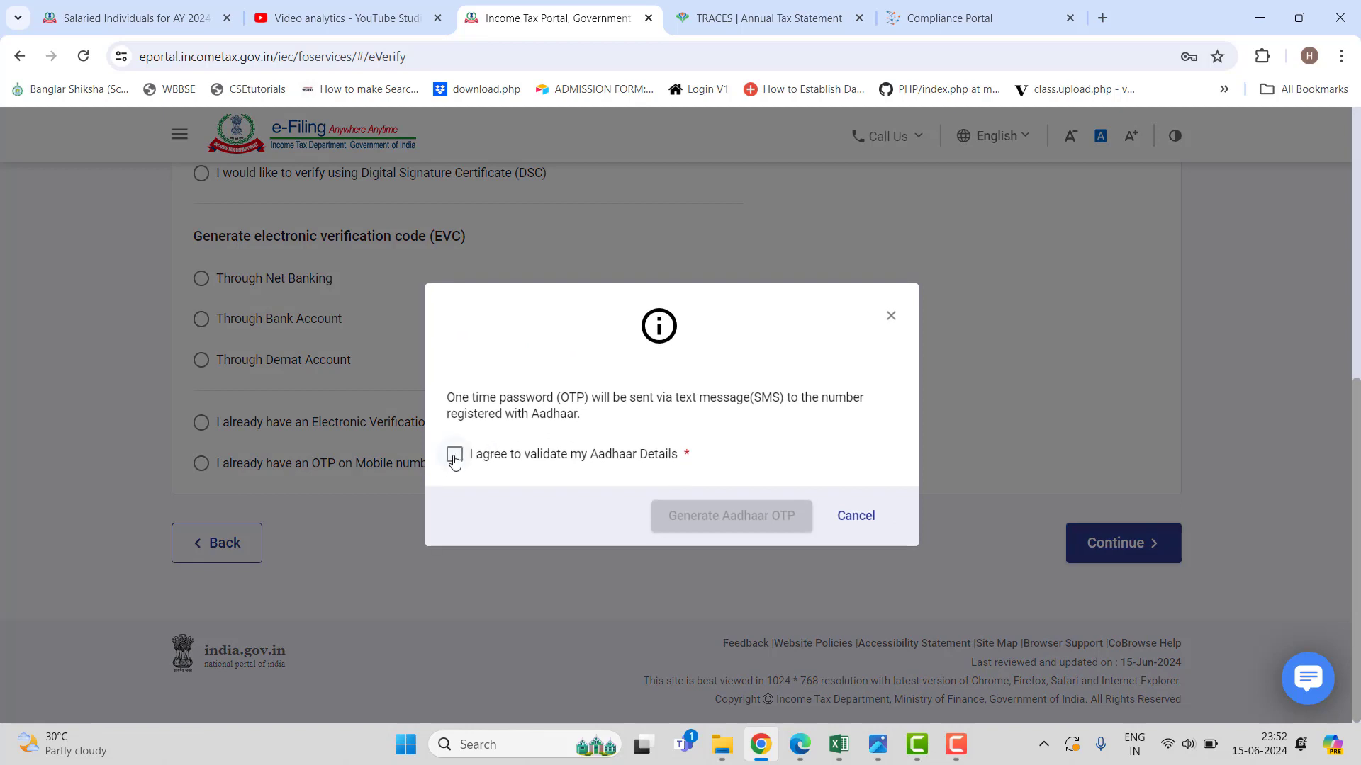
left_click(454, 455)
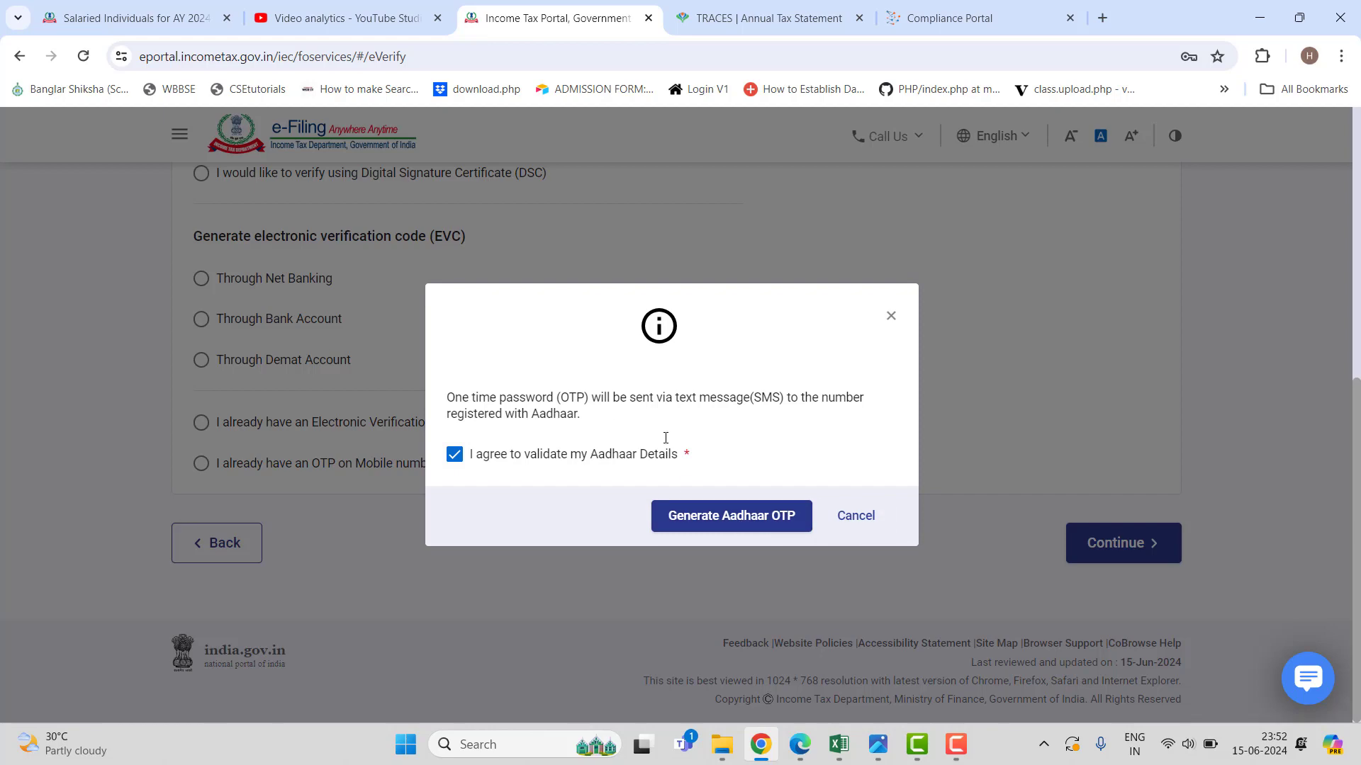
left_click(851, 519)
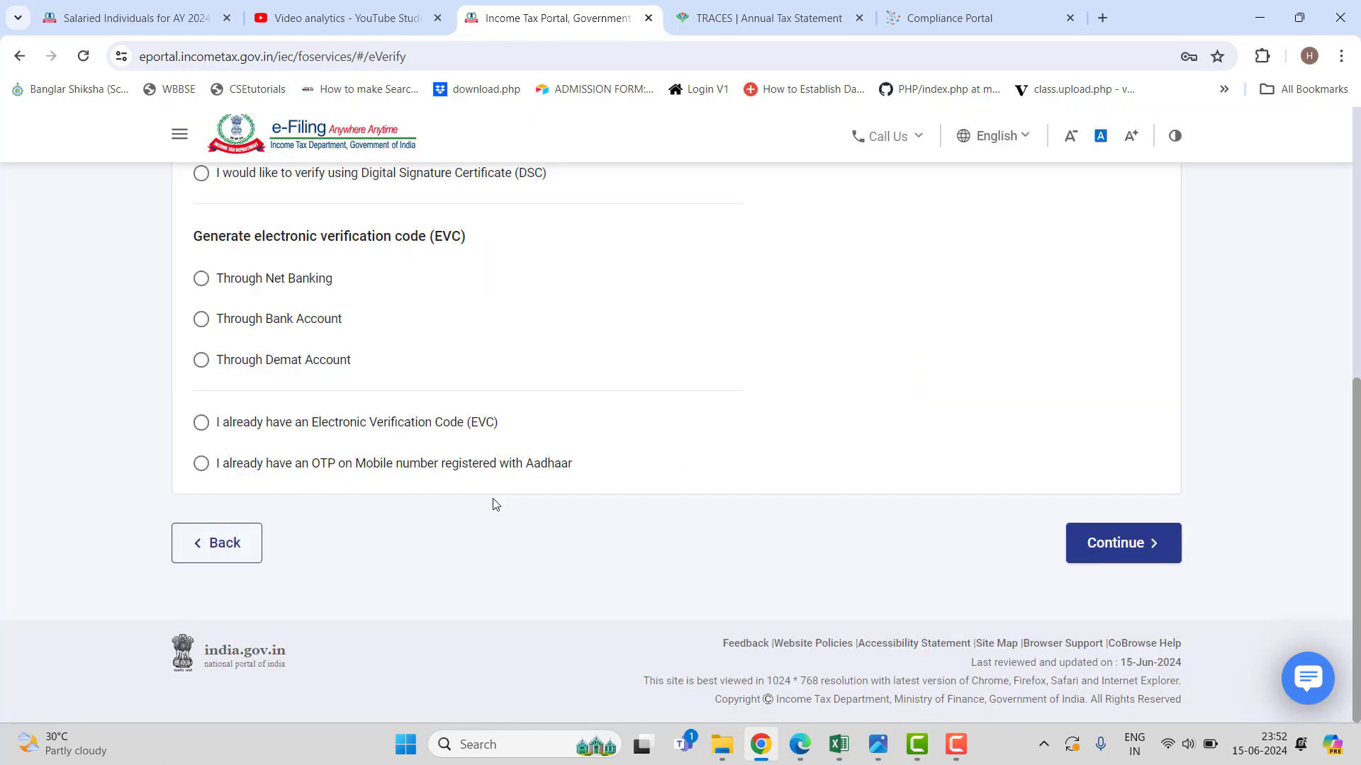
scroll(494, 504, "up", 5)
scroll(494, 504, "up", 2)
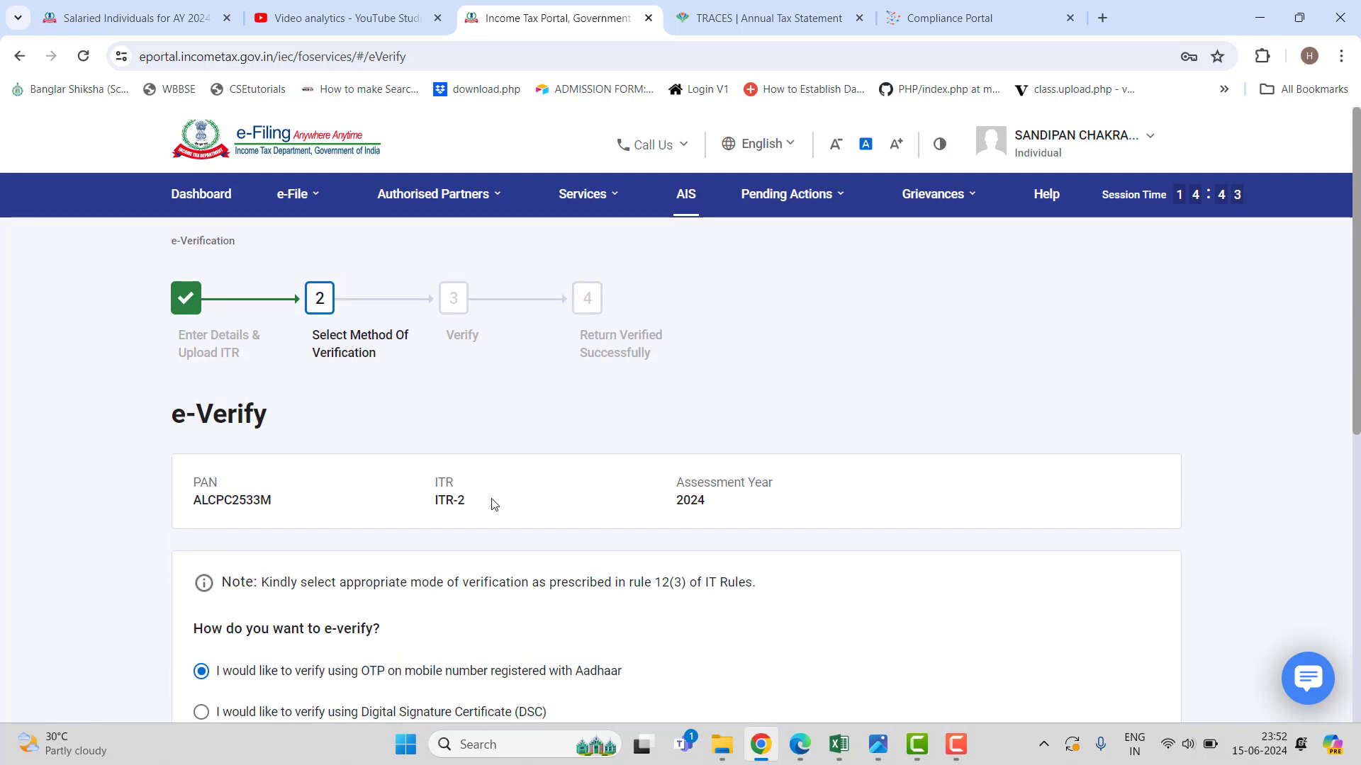
scroll(490, 505, "down", 5)
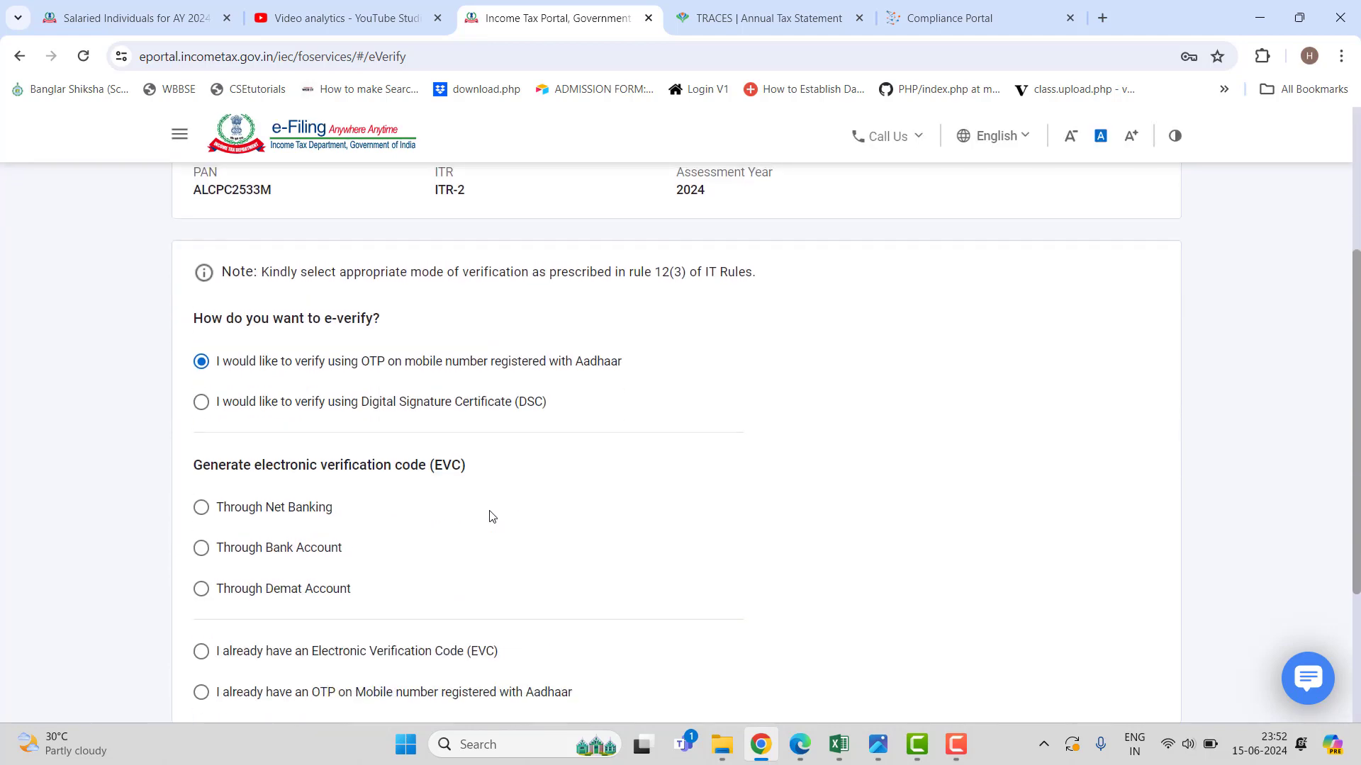
scroll(493, 516, "down", 3)
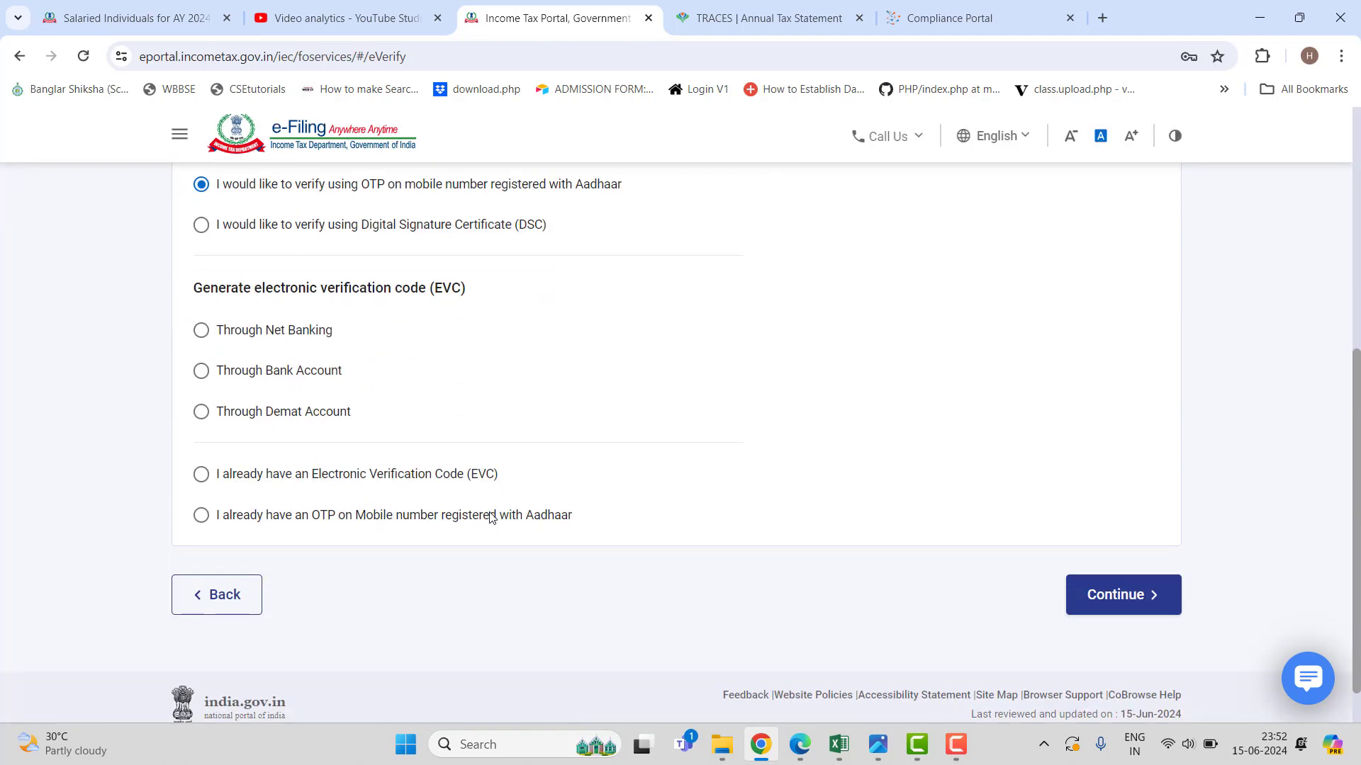